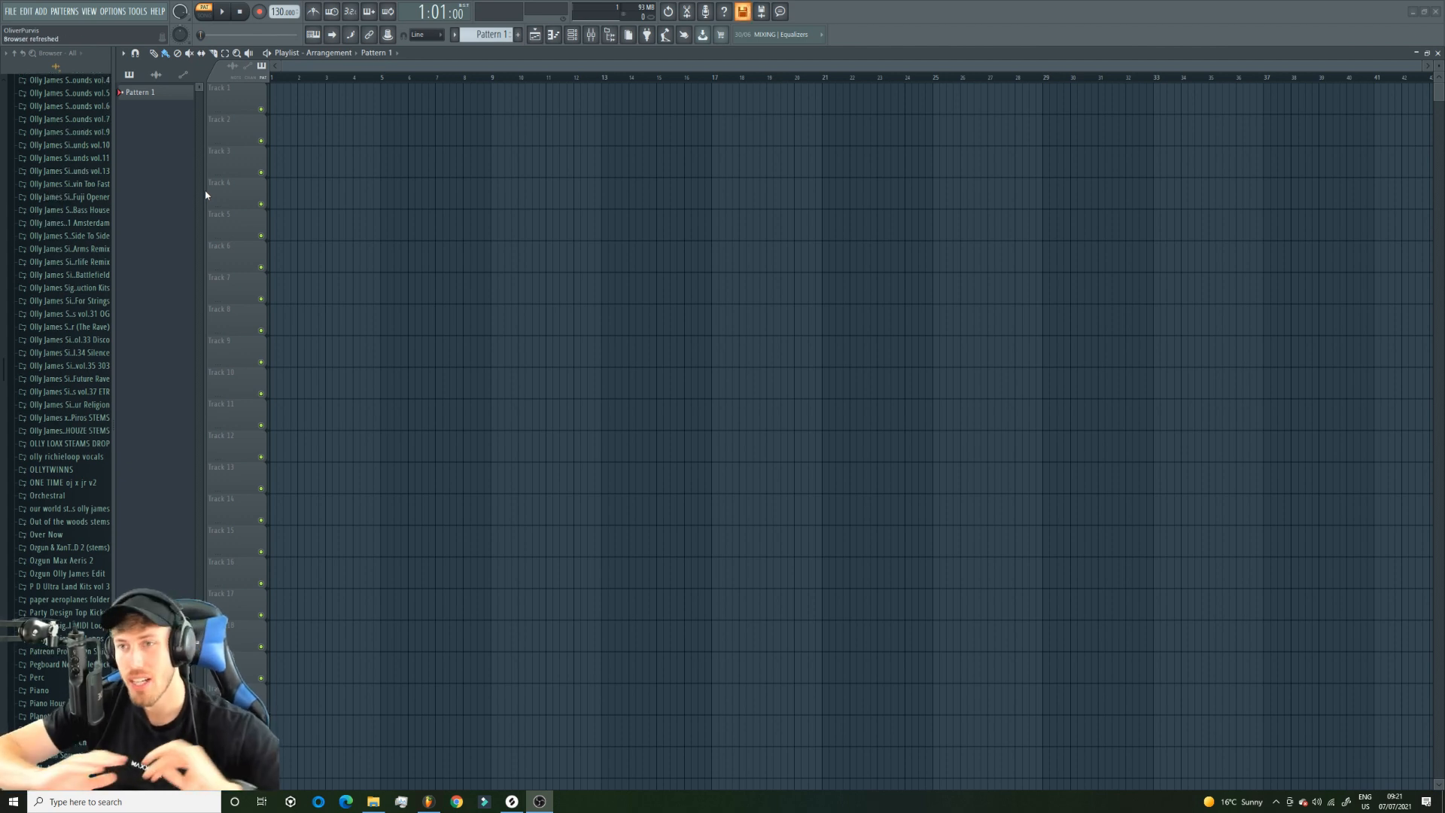
Widen the browser so that more of each sample pack folder's name is readable.
{"action": "left_click", "coordinate": [535, 37]}
{"action": "left_click", "coordinate": [537, 42]}
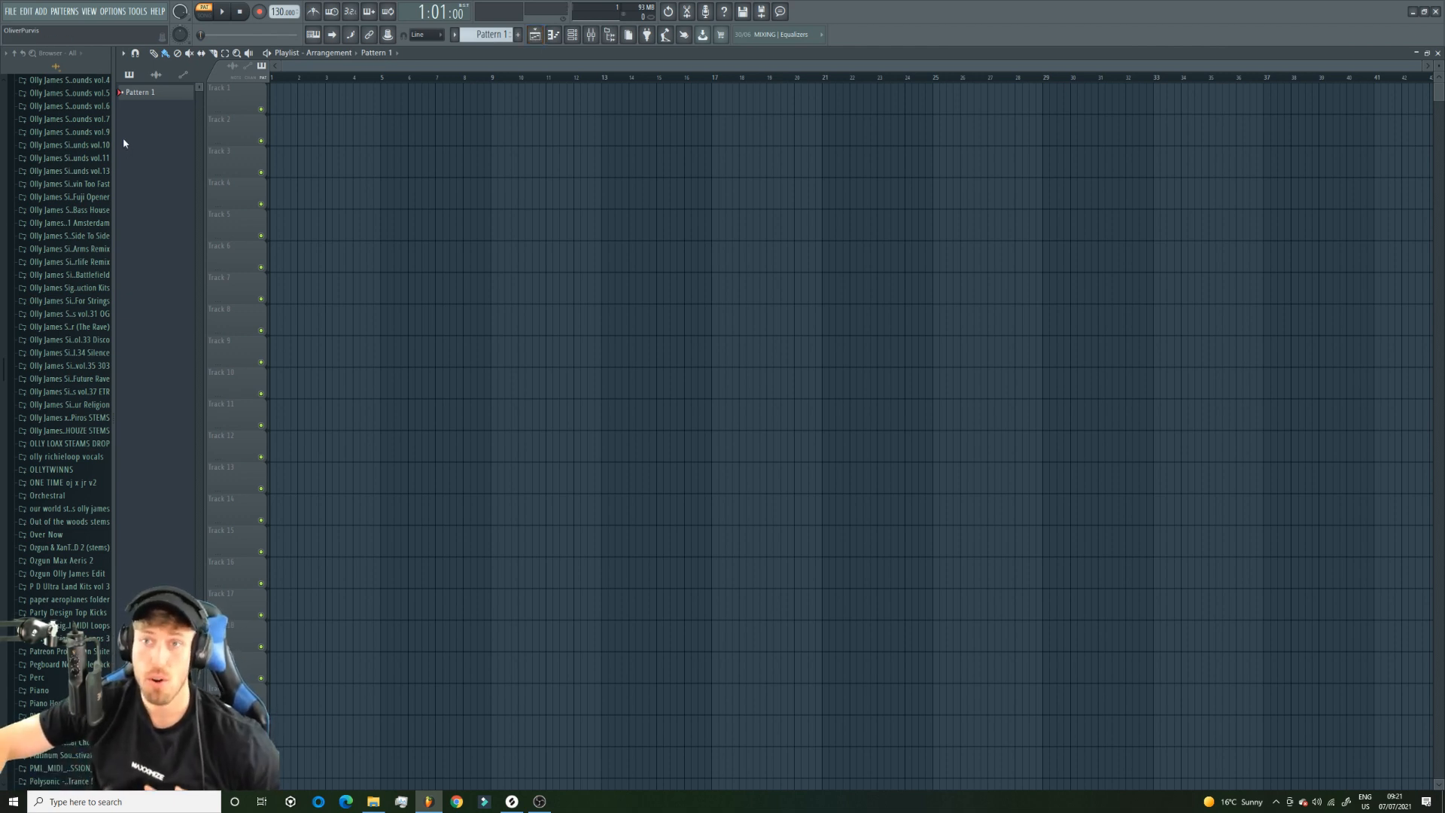
{"action": "left_click_drag", "start_coordinate": [115, 139], "coordinate": [161, 146]}
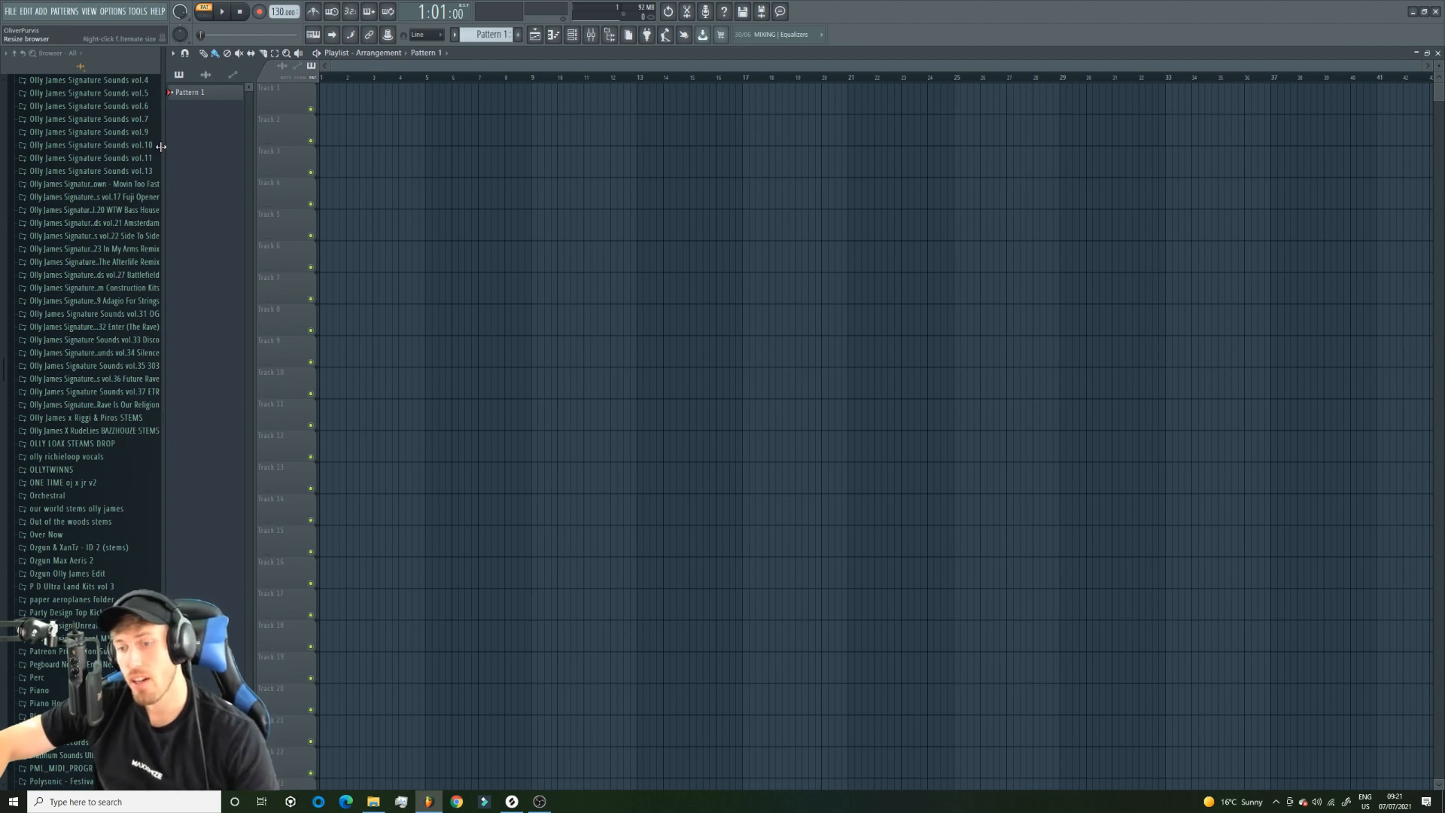
{"action": "left_click_drag", "start_coordinate": [161, 147], "coordinate": [329, 200]}
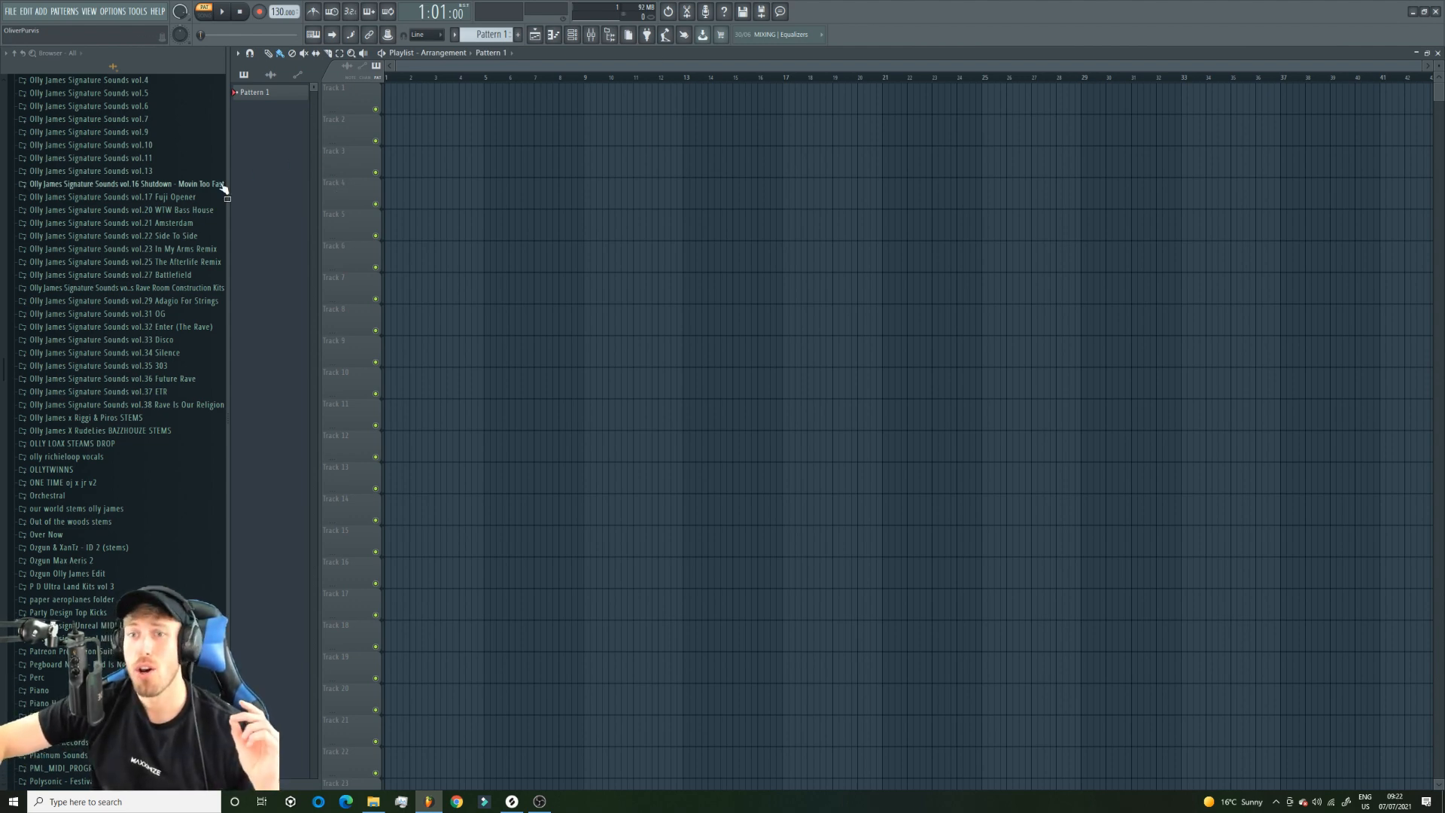
{"action": "left_click_drag", "start_coordinate": [227, 183], "coordinate": [187, 183]}
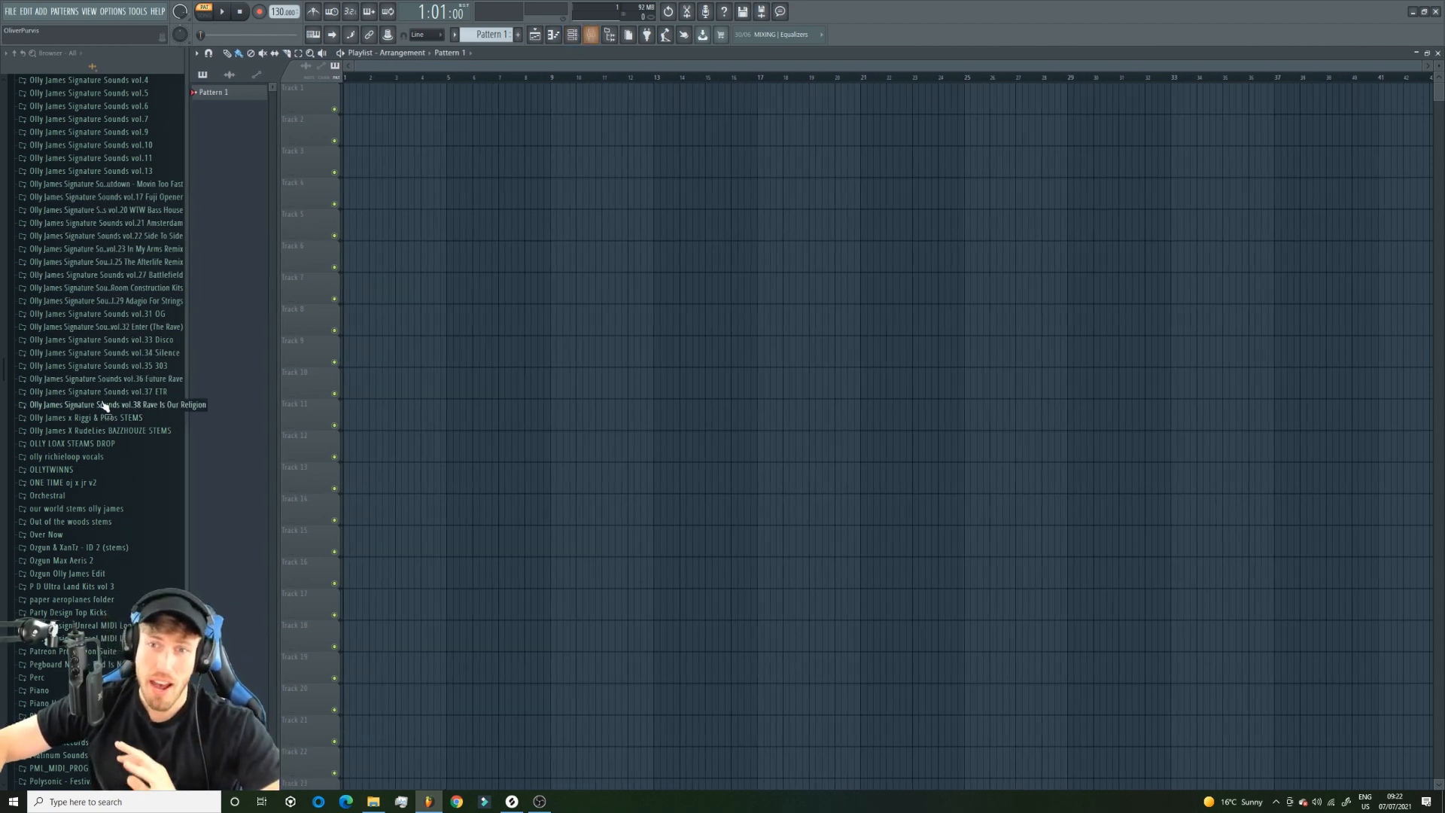
{"action": "left_click_drag", "start_coordinate": [188, 339], "coordinate": [168, 347]}
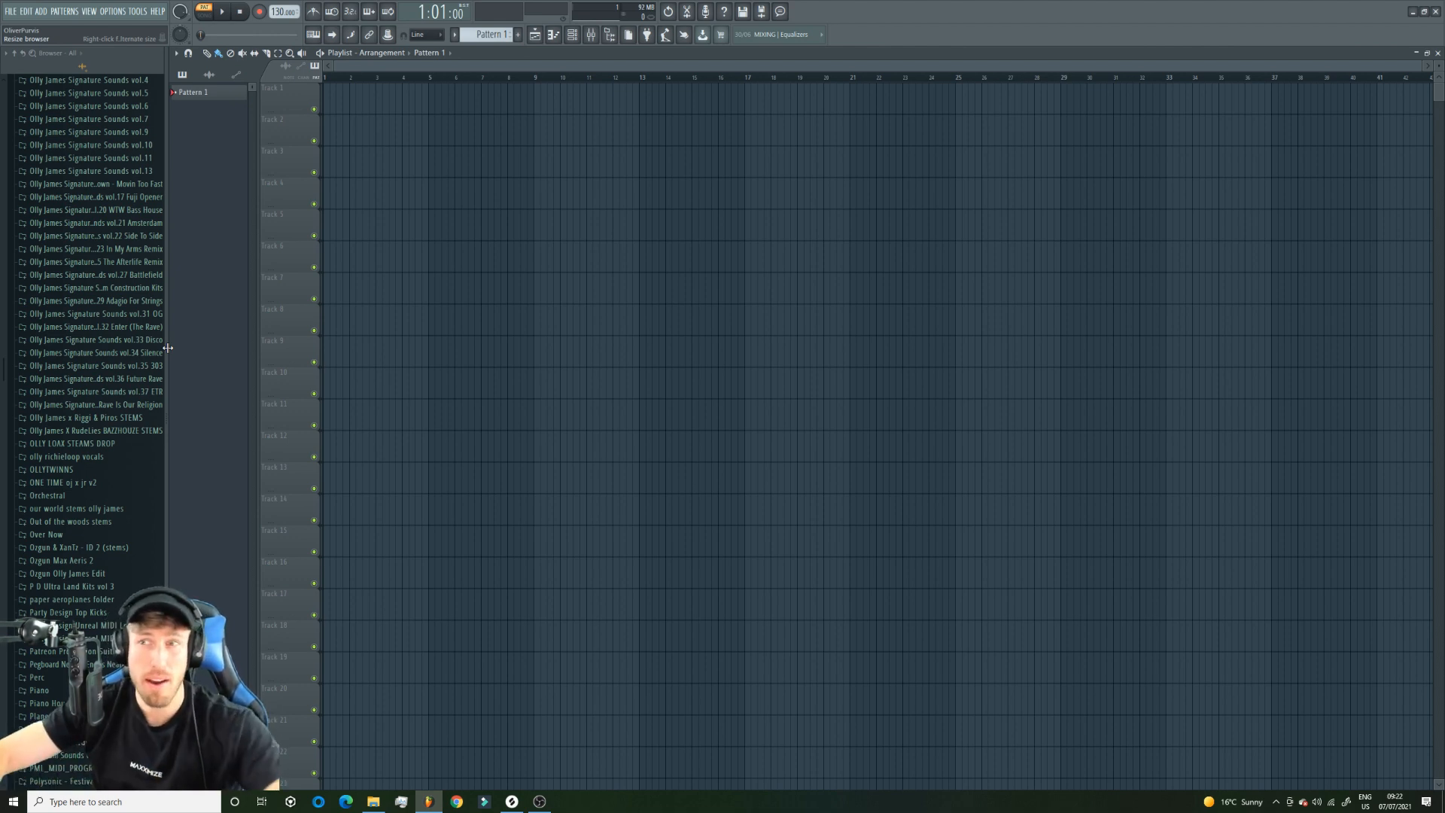
Look through the effect plugins available for the mixer's master effect slots, closing the list without adding any.
{"action": "left_click", "coordinate": [591, 36]}
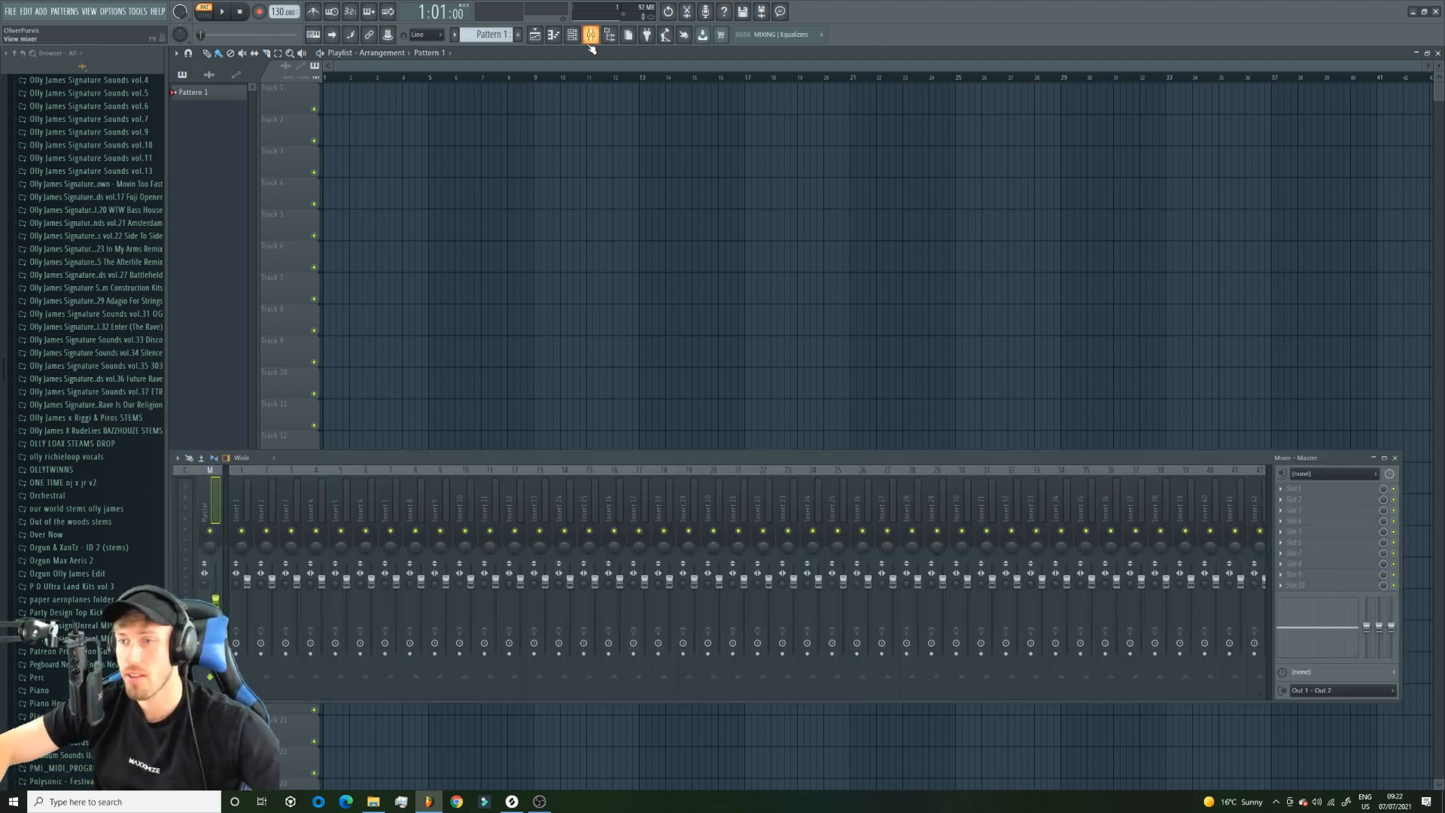
{"action": "left_click", "coordinate": [1293, 531]}
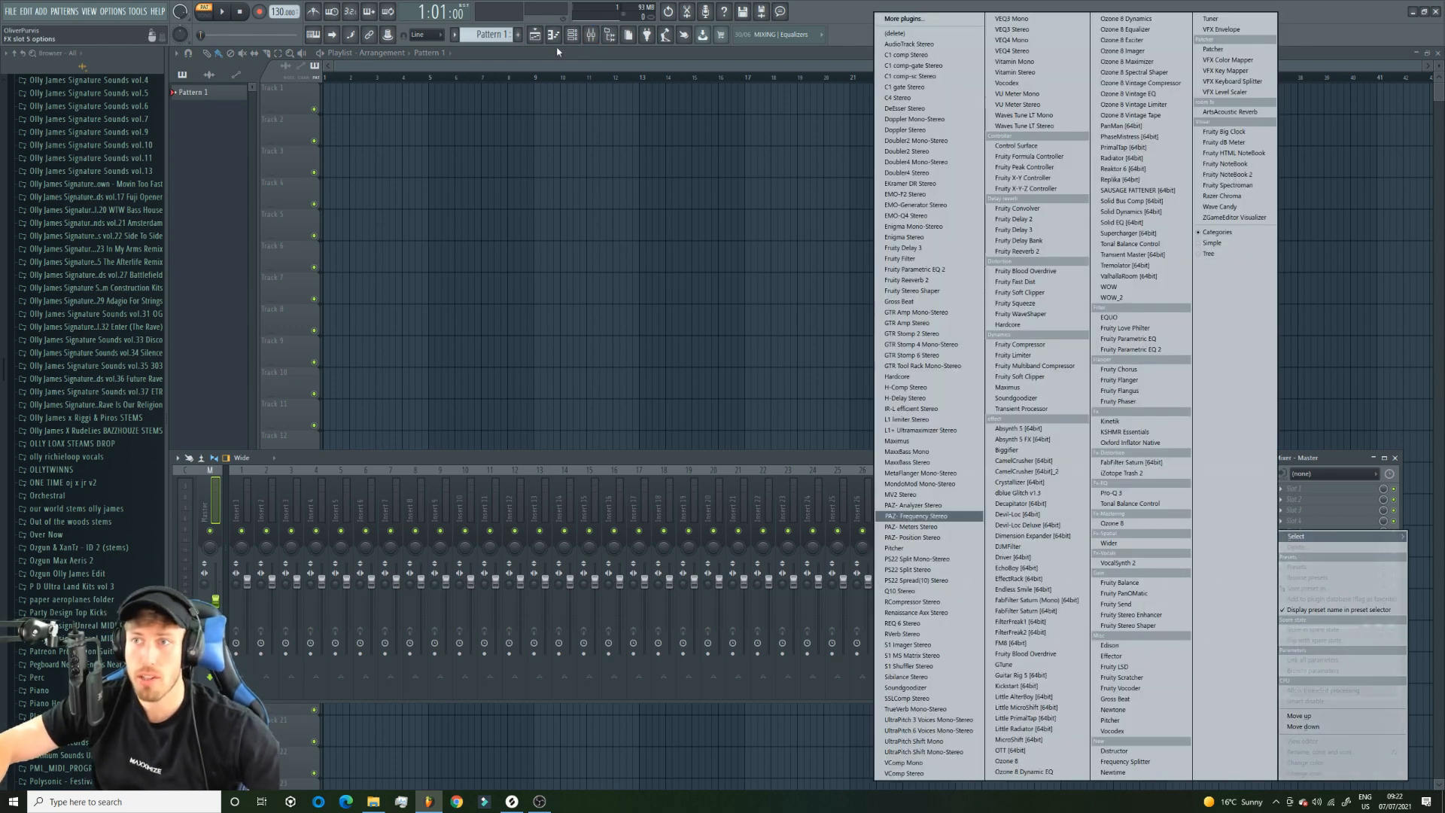
{"action": "left_click", "coordinate": [538, 79]}
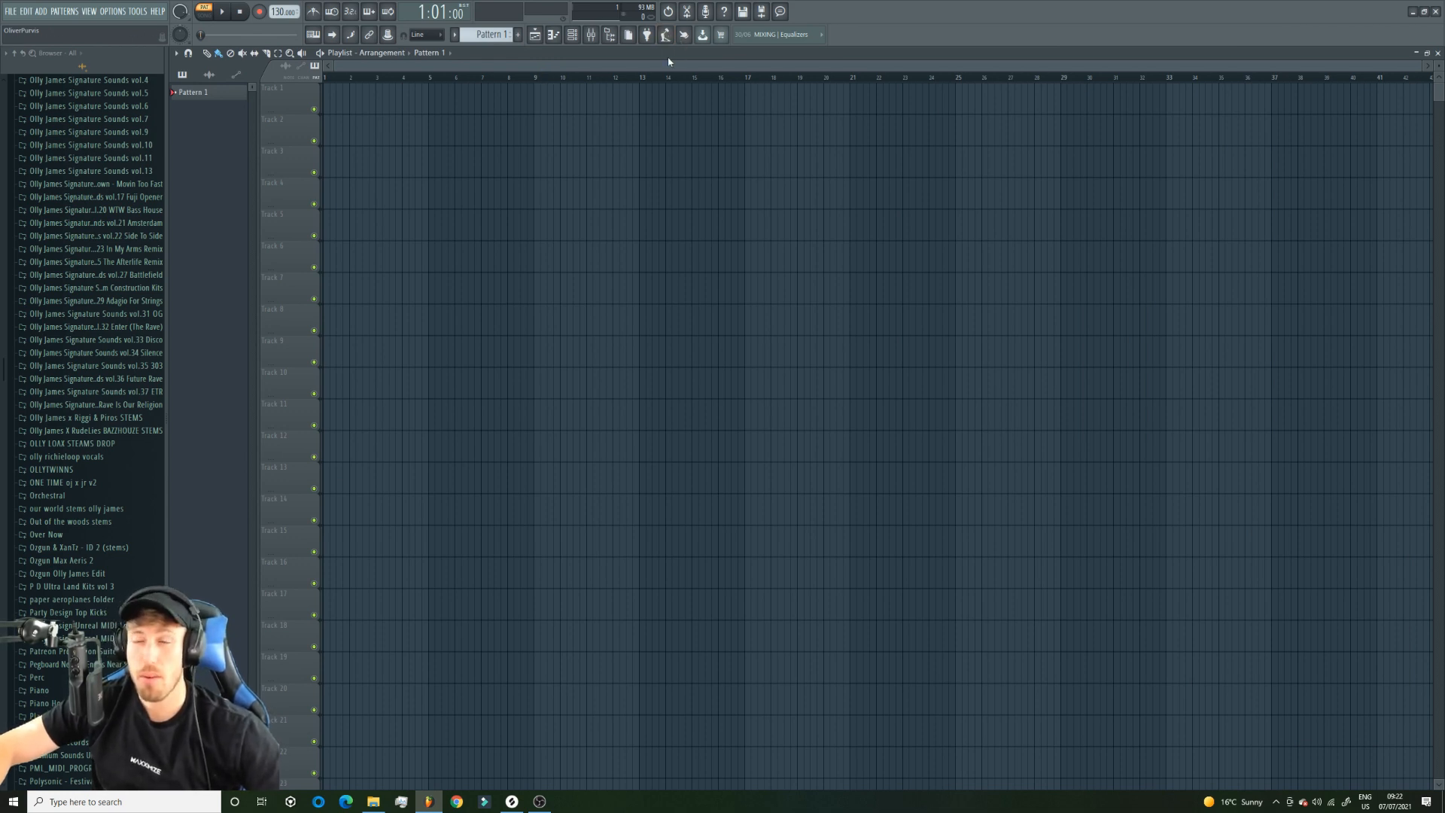
{"action": "left_click", "coordinate": [590, 35]}
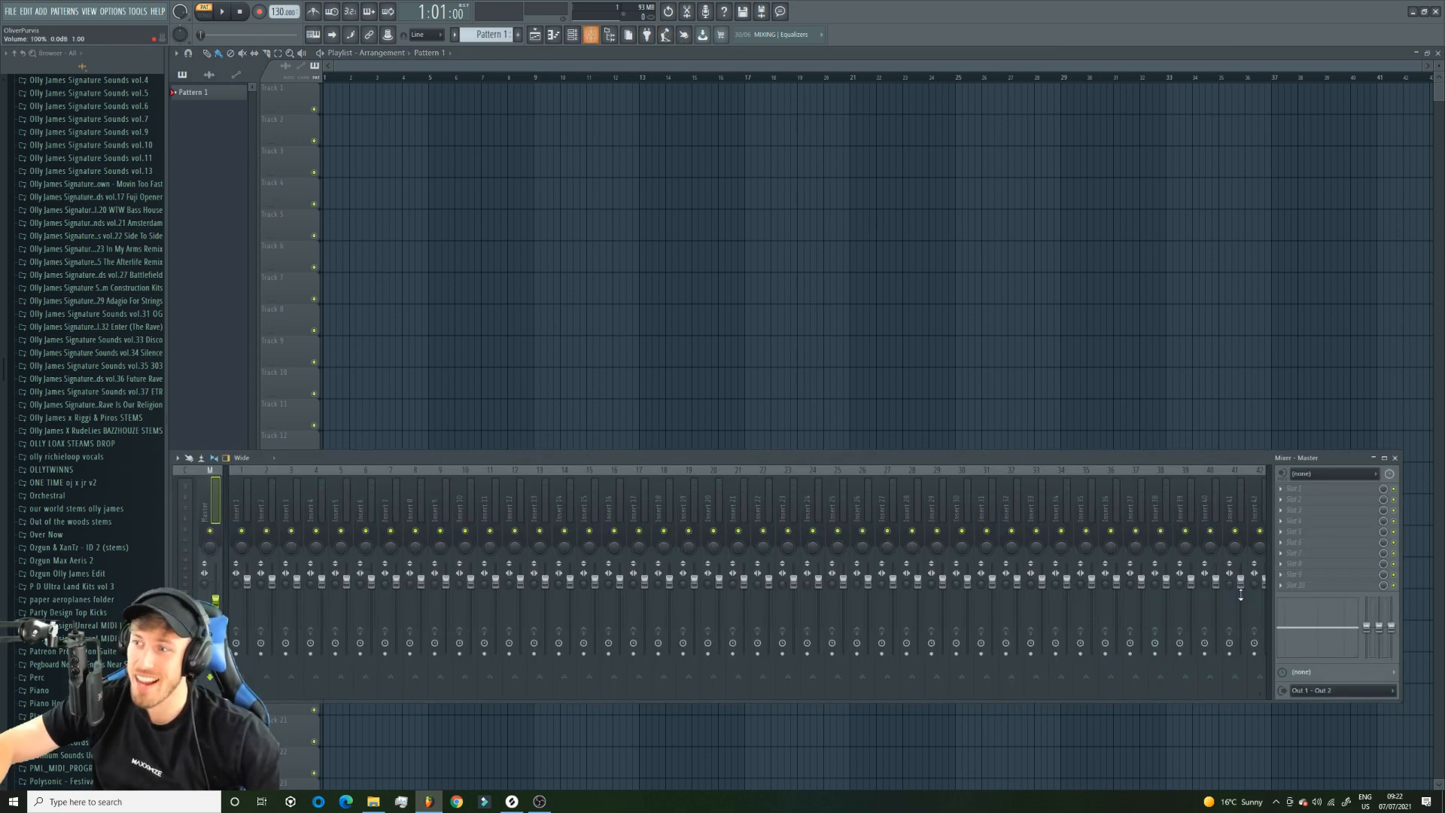
{"action": "left_click", "coordinate": [1281, 510]}
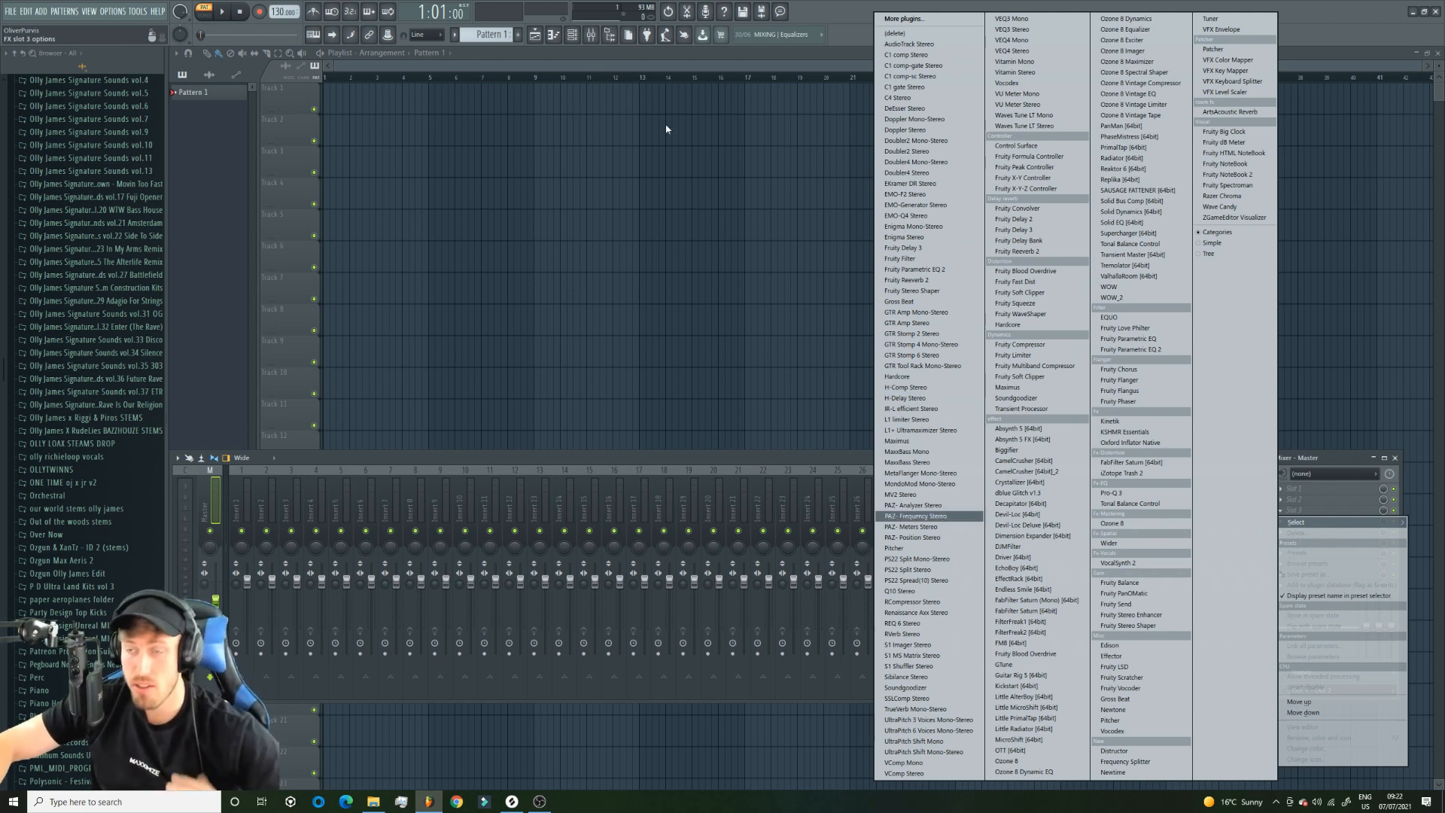
{"action": "left_click", "coordinate": [673, 68]}
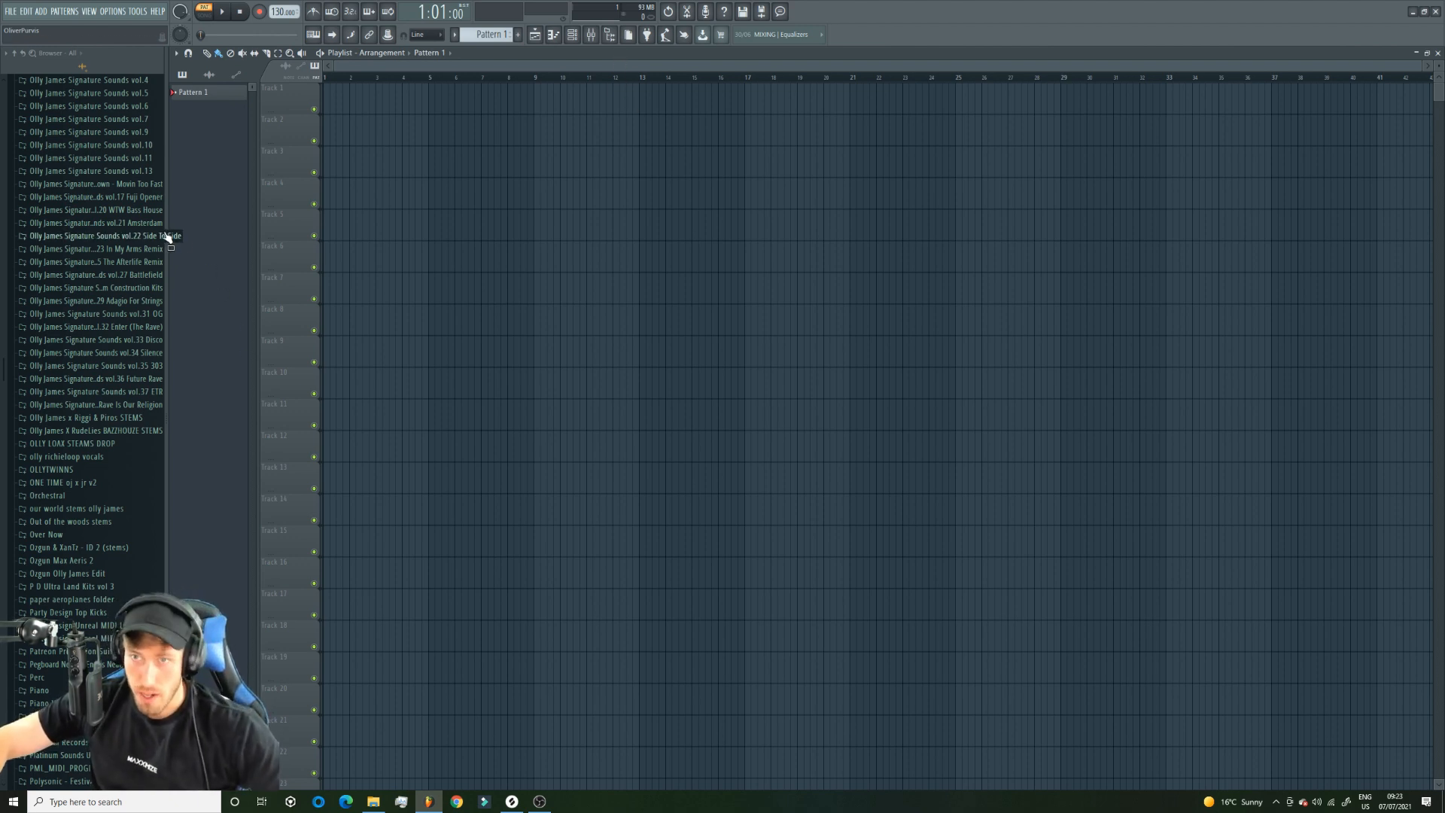
Narrow the browser slightly, look inside the vol.38 Rave Is Our Religion folder and collapse it again.
{"action": "left_click_drag", "start_coordinate": [165, 238], "coordinate": [156, 238]}
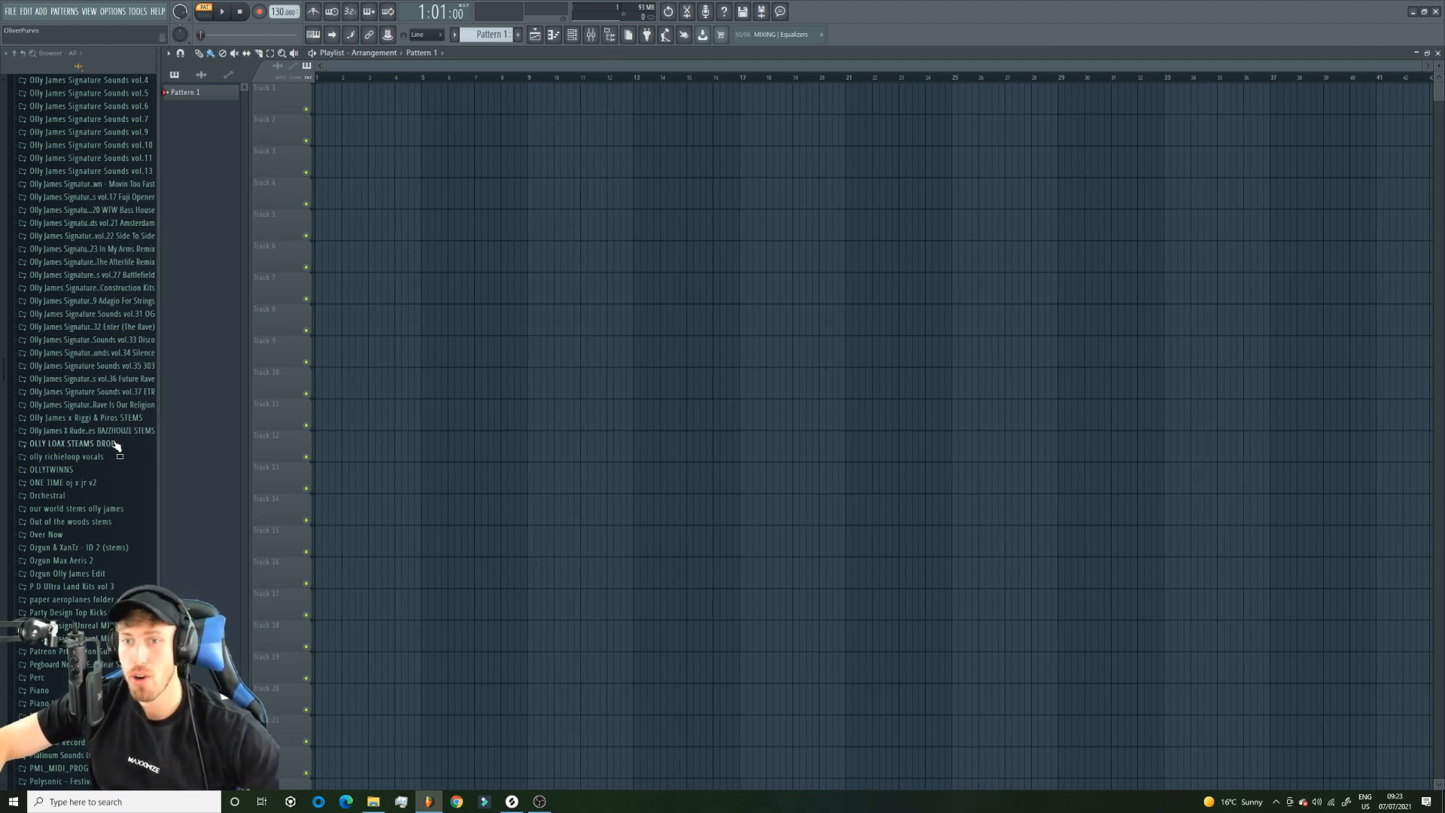
{"action": "left_click", "coordinate": [138, 409]}
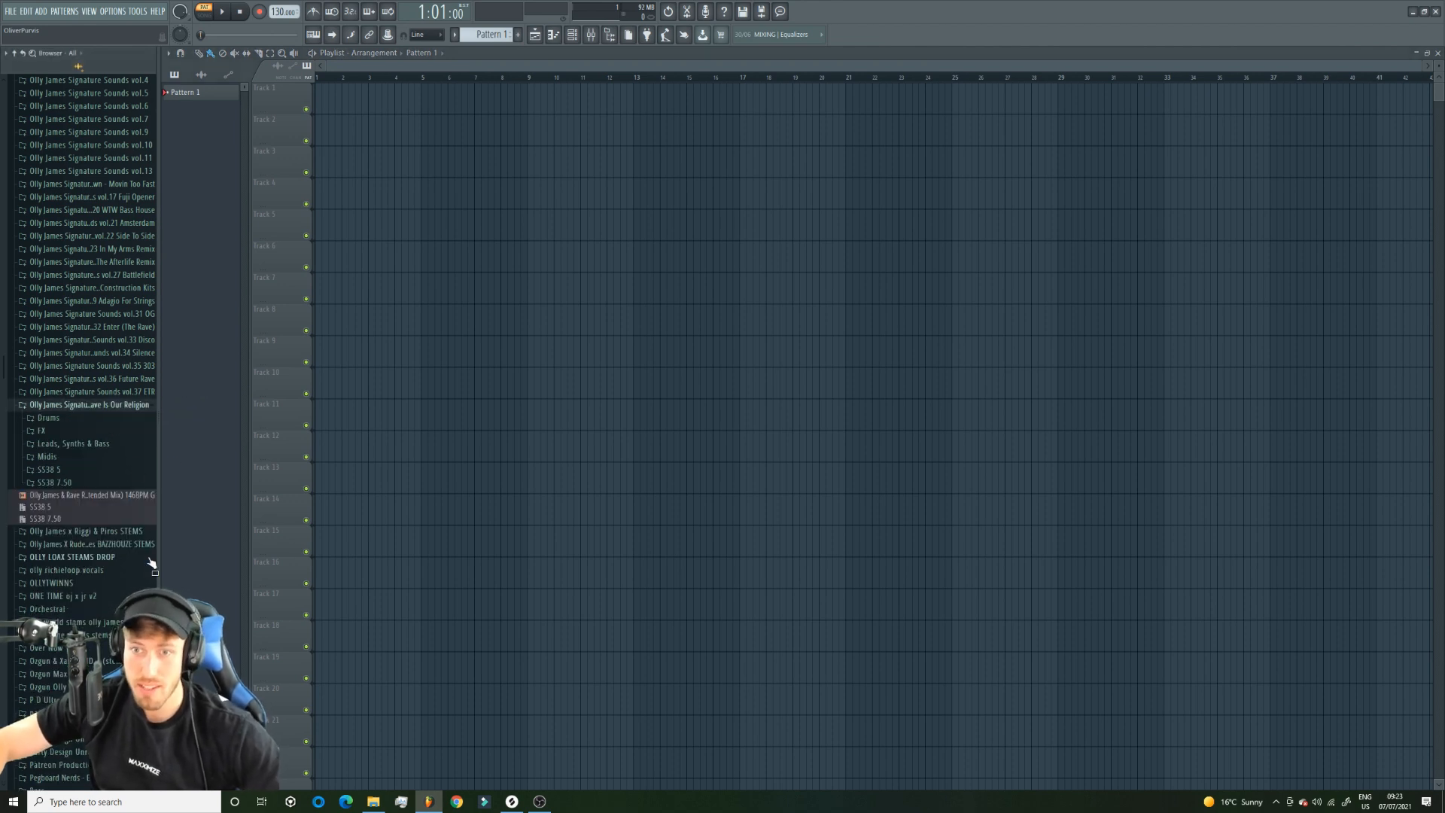
{"action": "left_click", "coordinate": [67, 408]}
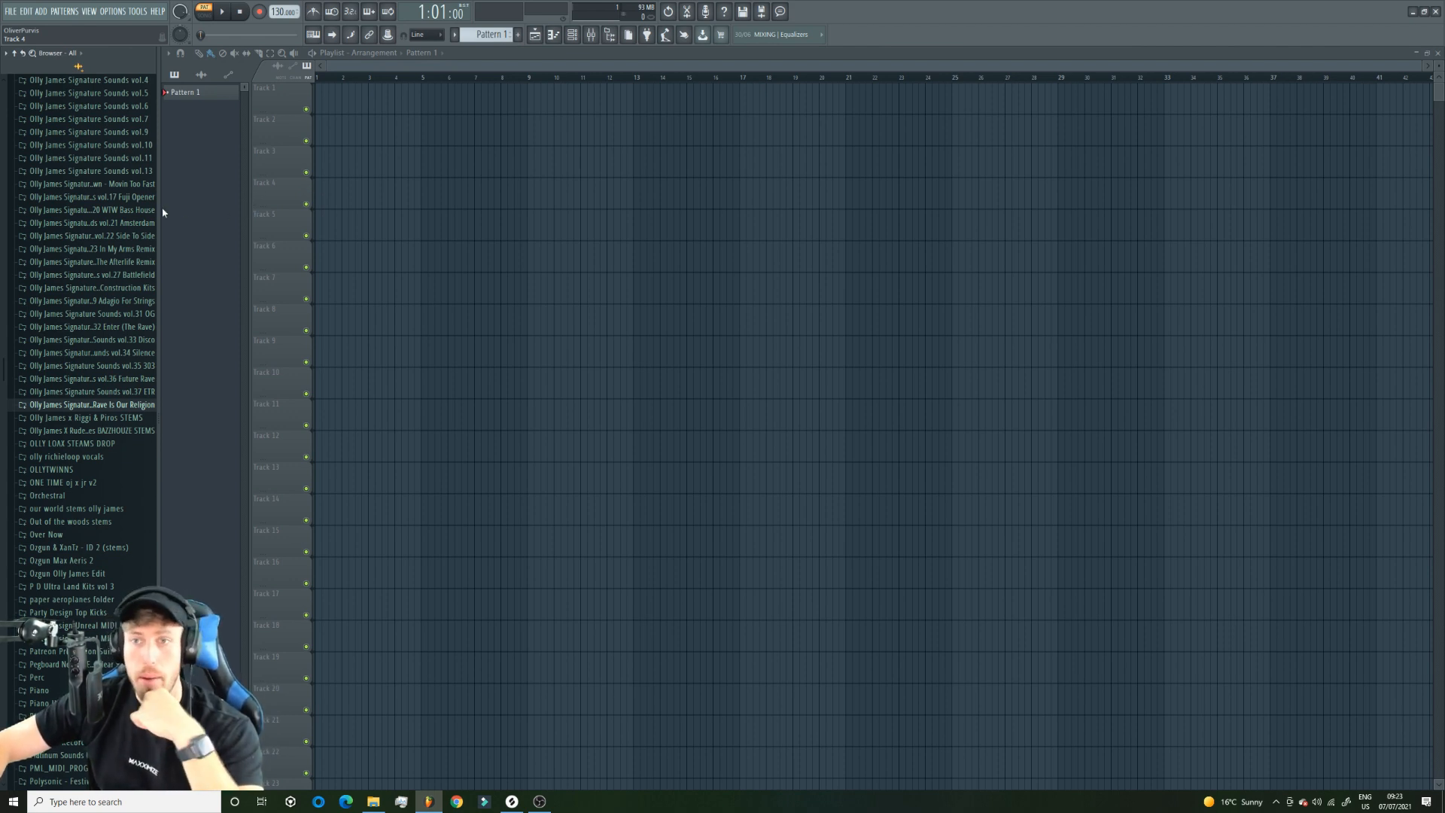
{"action": "left_click_drag", "start_coordinate": [159, 211], "coordinate": [150, 213]}
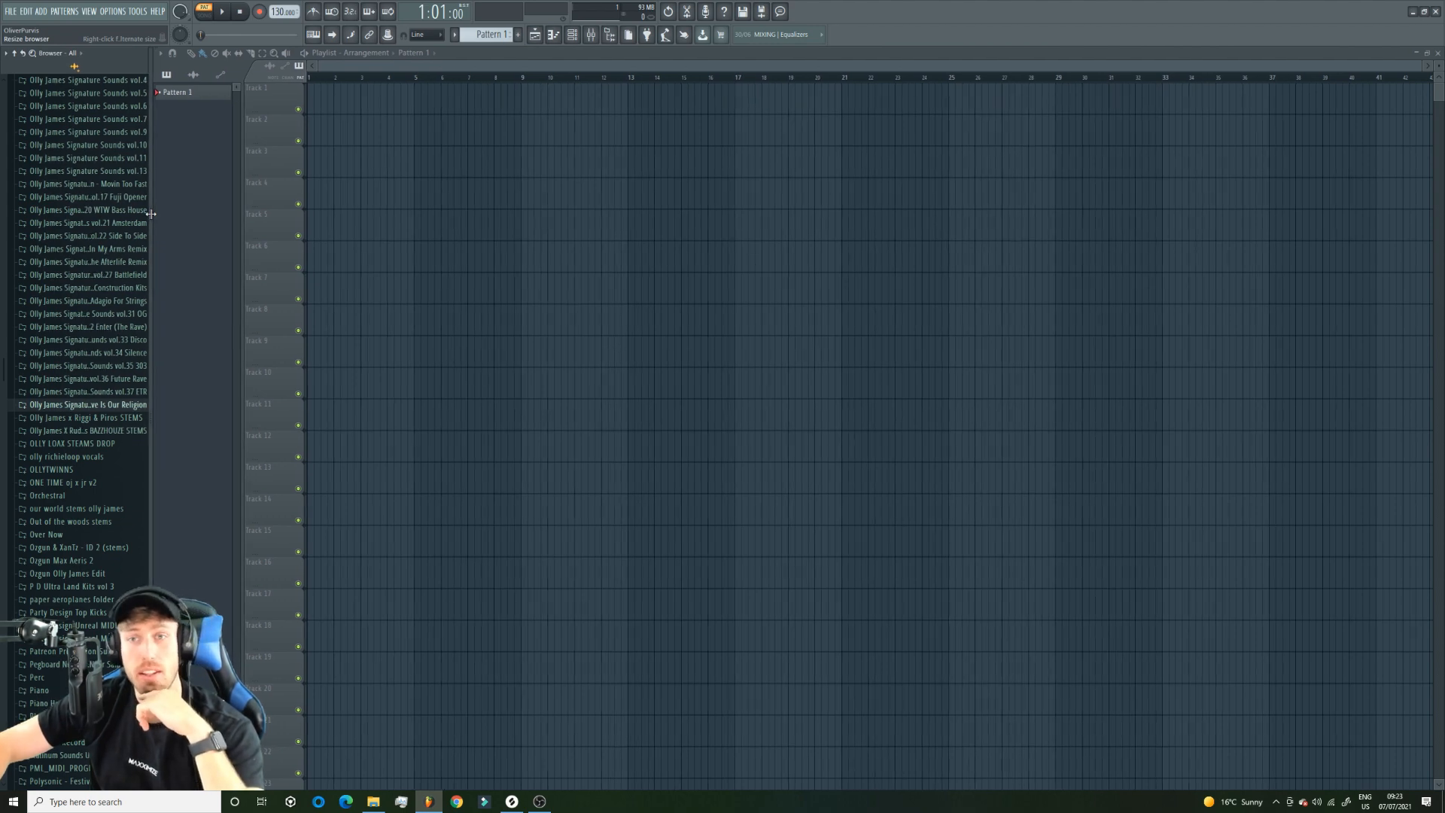
{"action": "left_click_drag", "start_coordinate": [1421, 67], "coordinate": [1233, 78]}
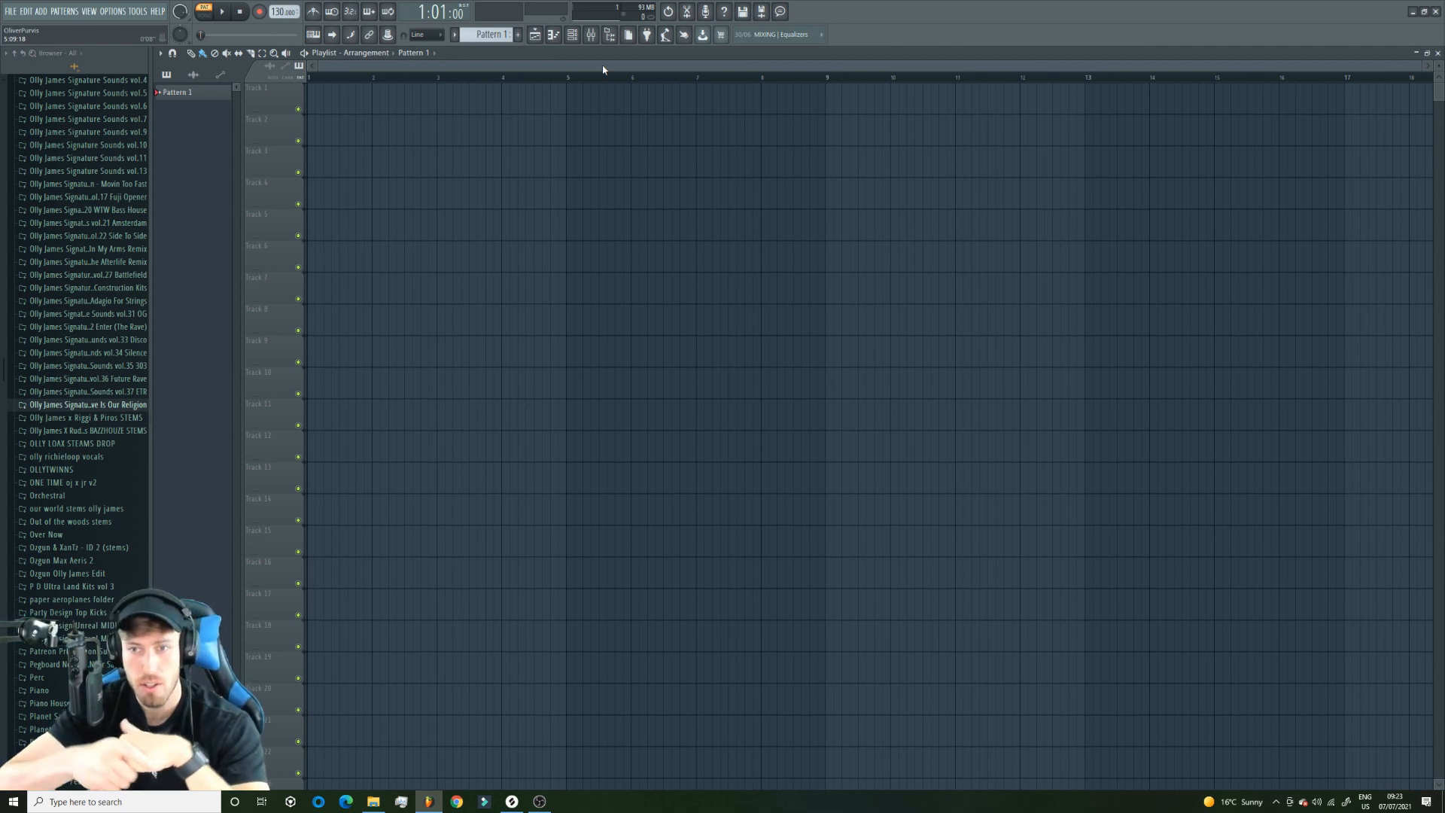
{"action": "left_click", "coordinate": [94, 404]}
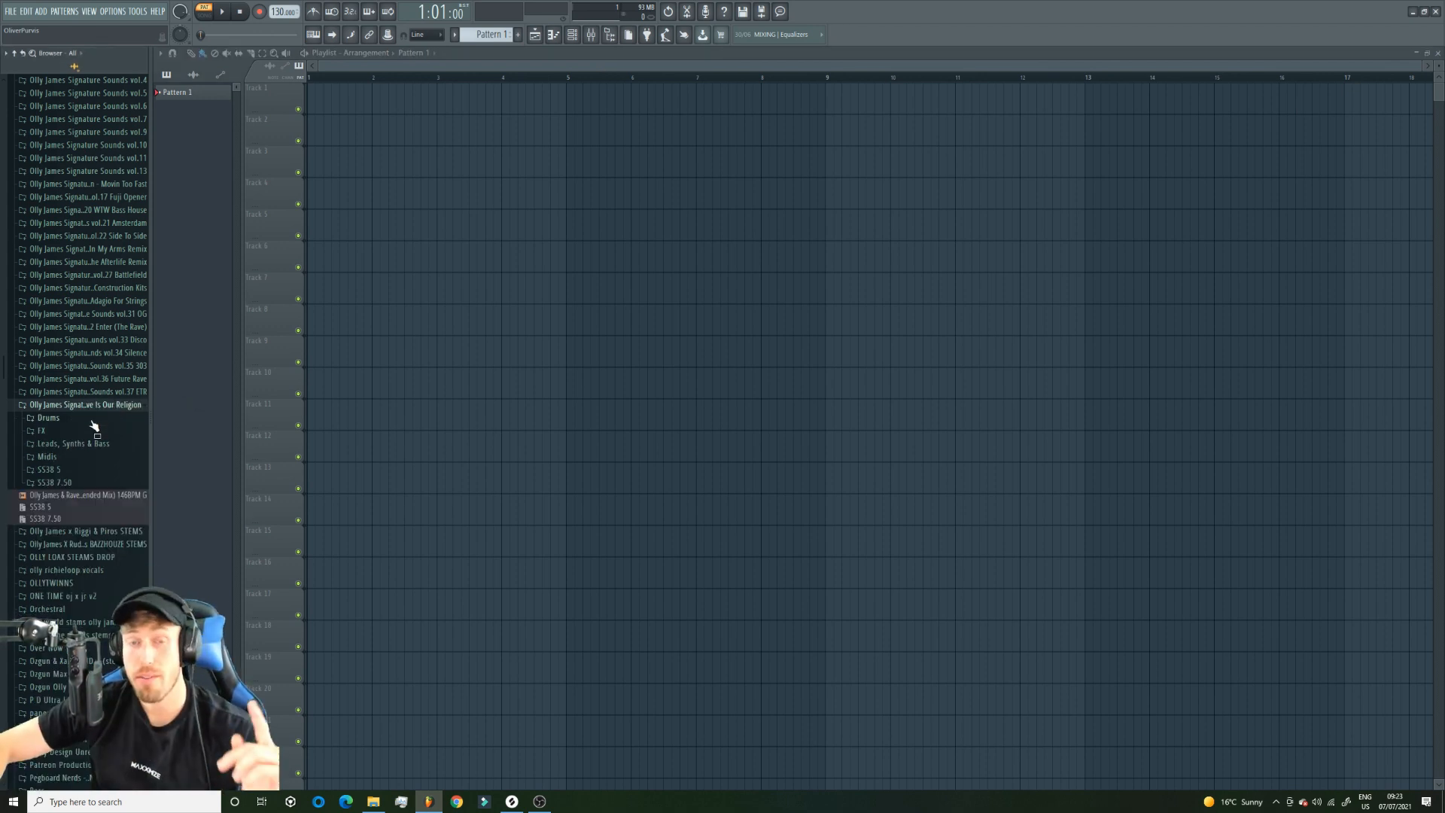
{"action": "left_click", "coordinate": [94, 404]}
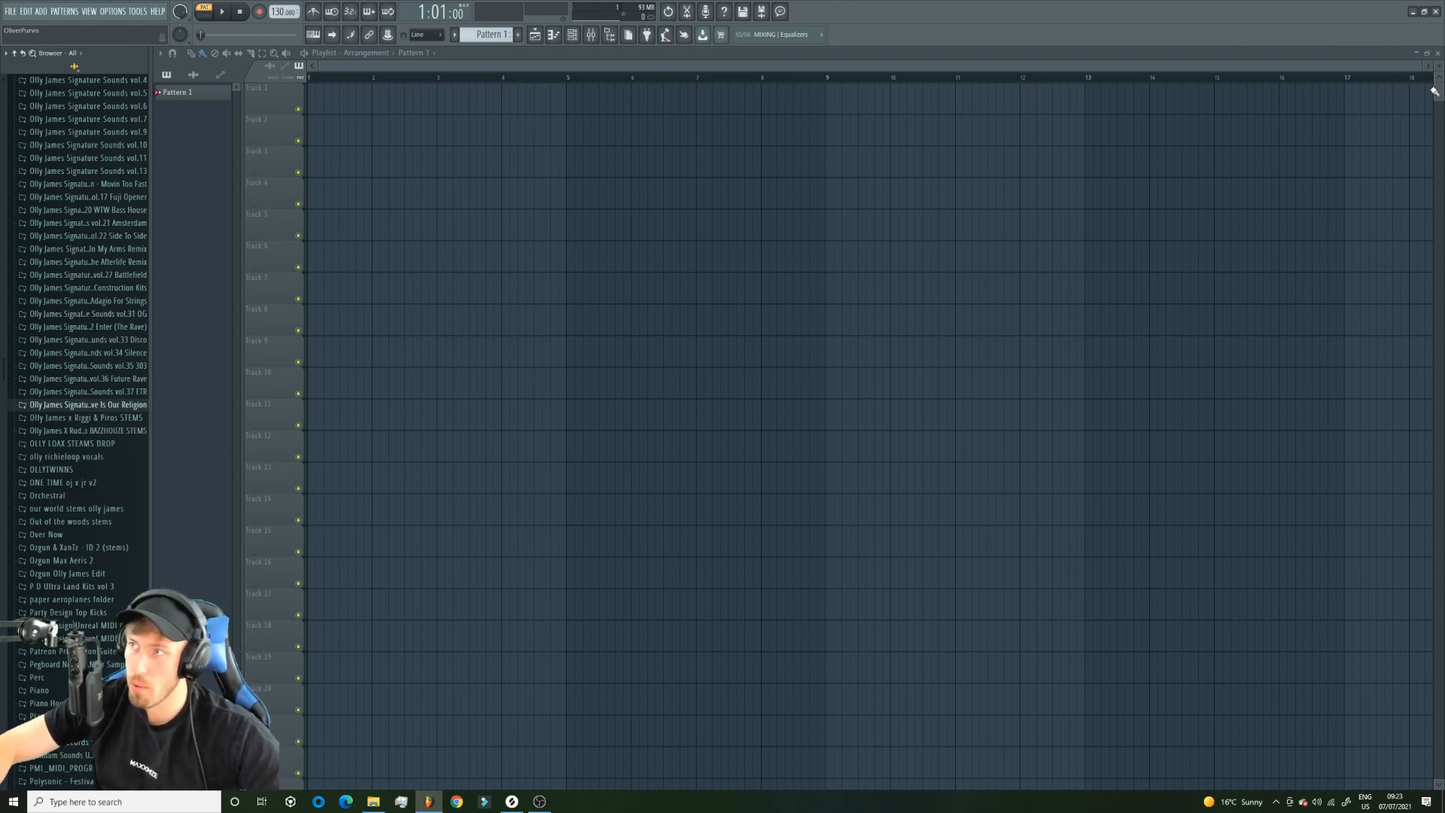
{"action": "scroll", "coordinate": [608, 306], "scroll_direction": "up", "scroll_amount": 2}
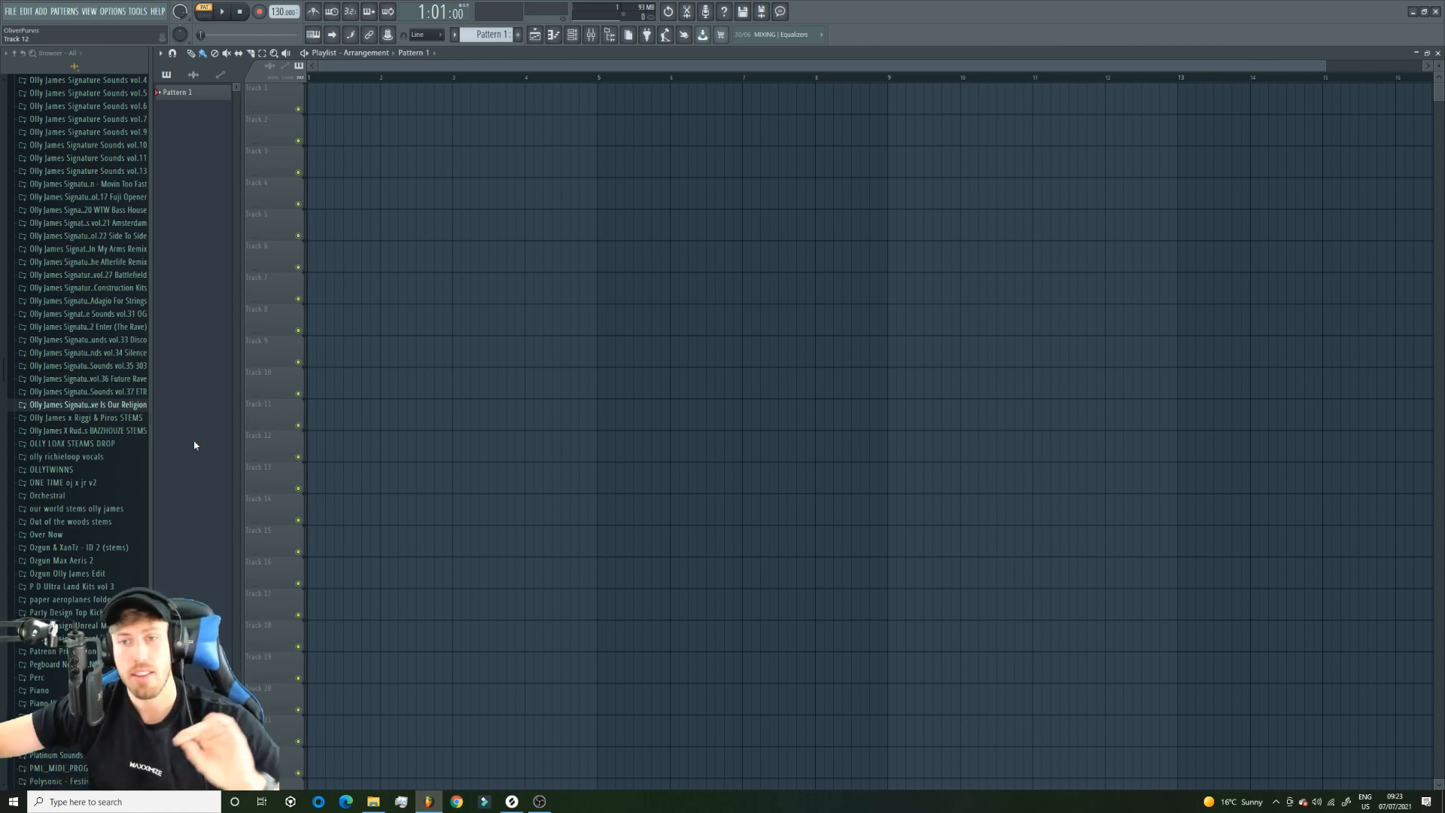
Place the S TECH KICK sample from the Drums folder of Signature Sounds vol.34 Silence at the start of Track 1.
{"action": "left_click", "coordinate": [573, 36]}
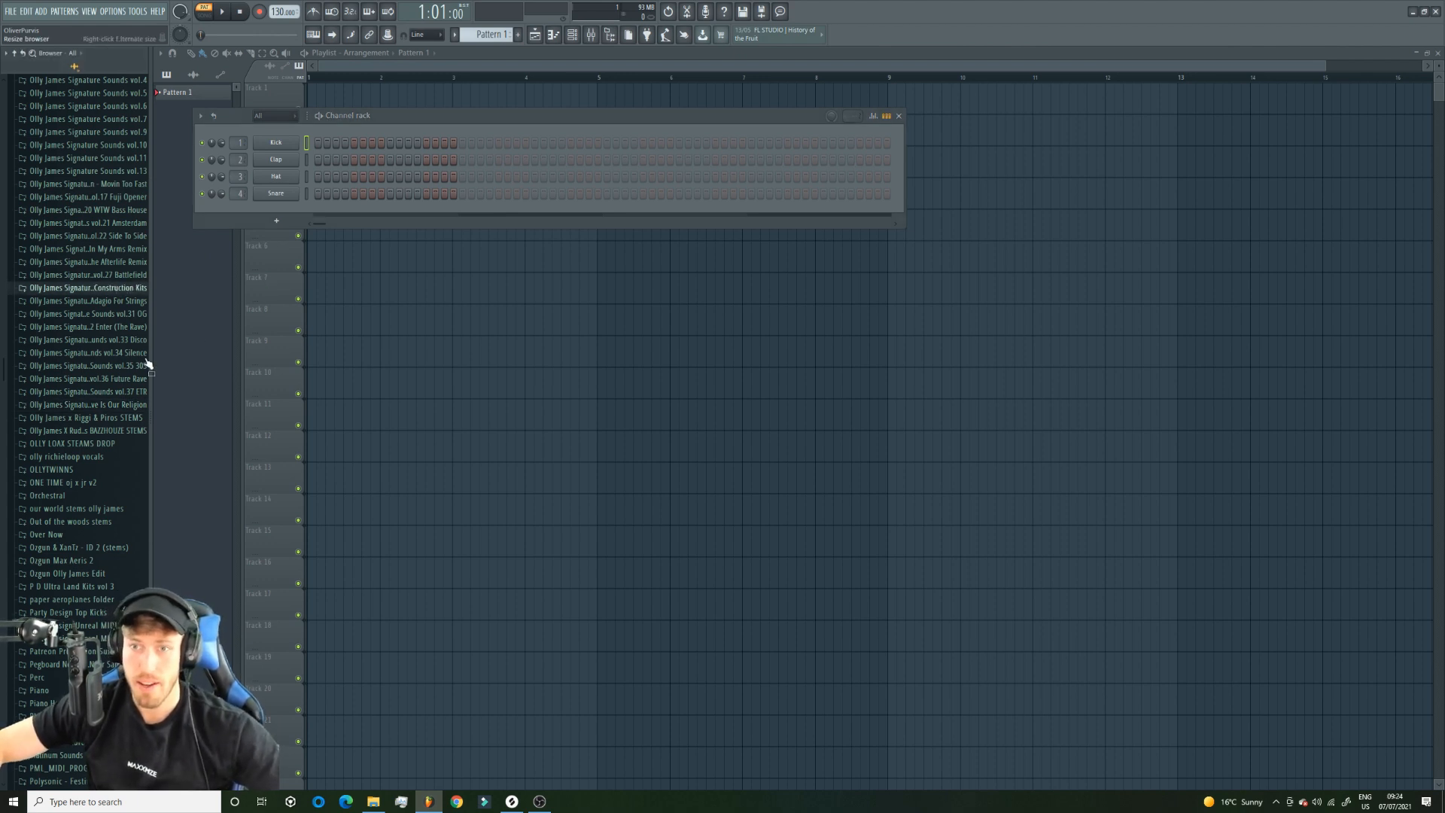
{"action": "left_click", "coordinate": [117, 340]}
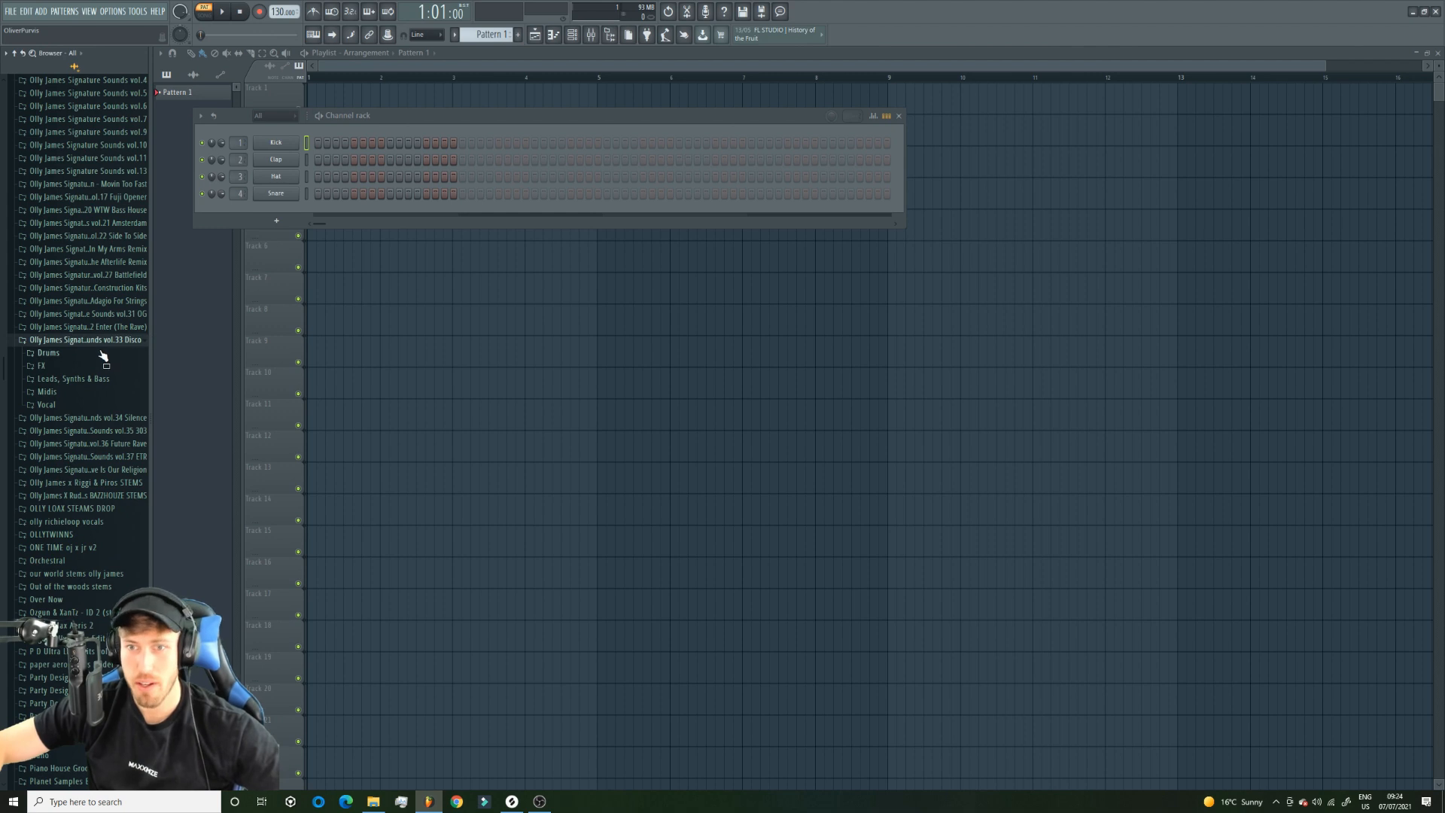
{"action": "left_click", "coordinate": [94, 339]}
{"action": "left_click", "coordinate": [120, 352]}
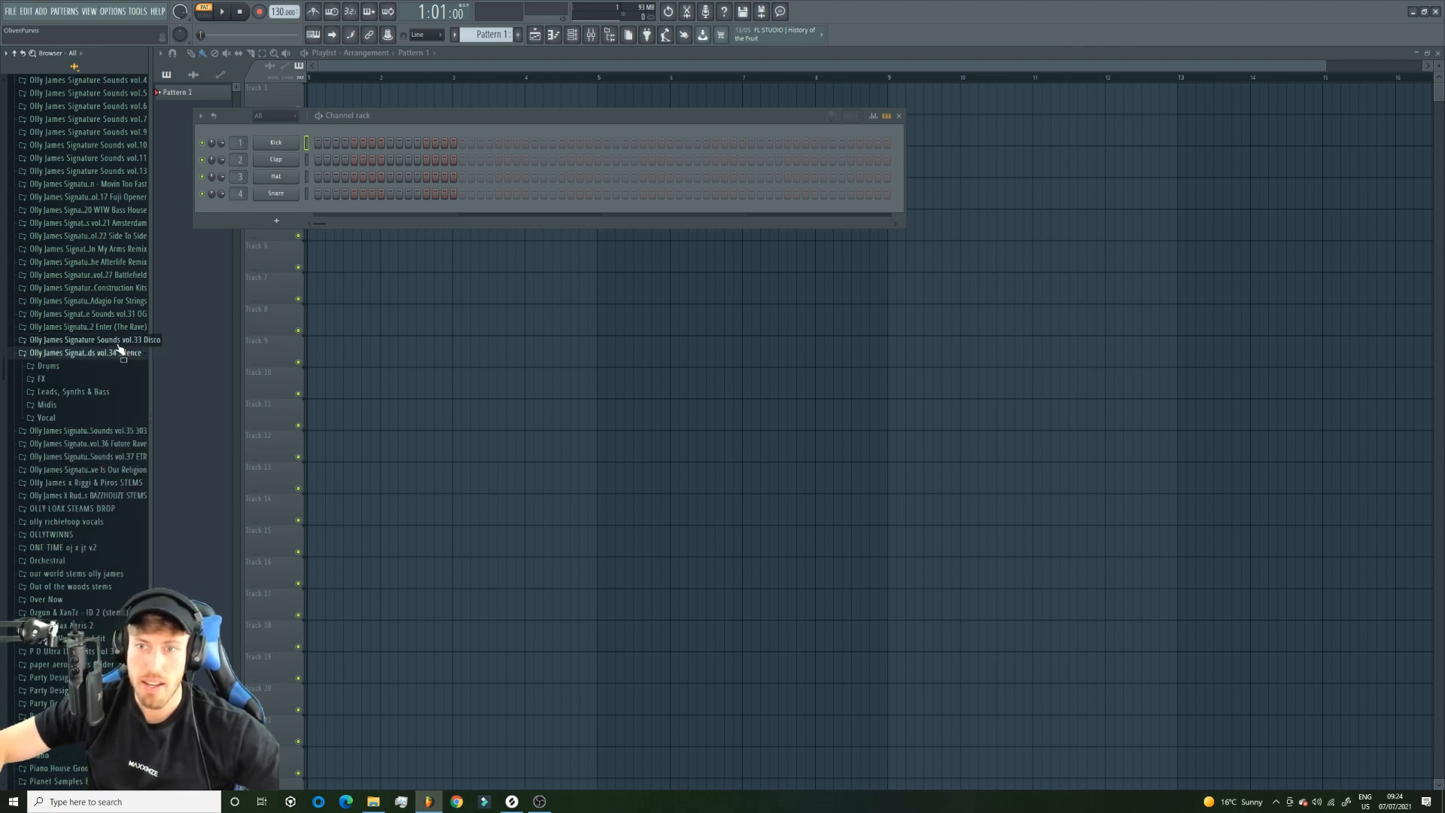
{"action": "left_click", "coordinate": [51, 366]}
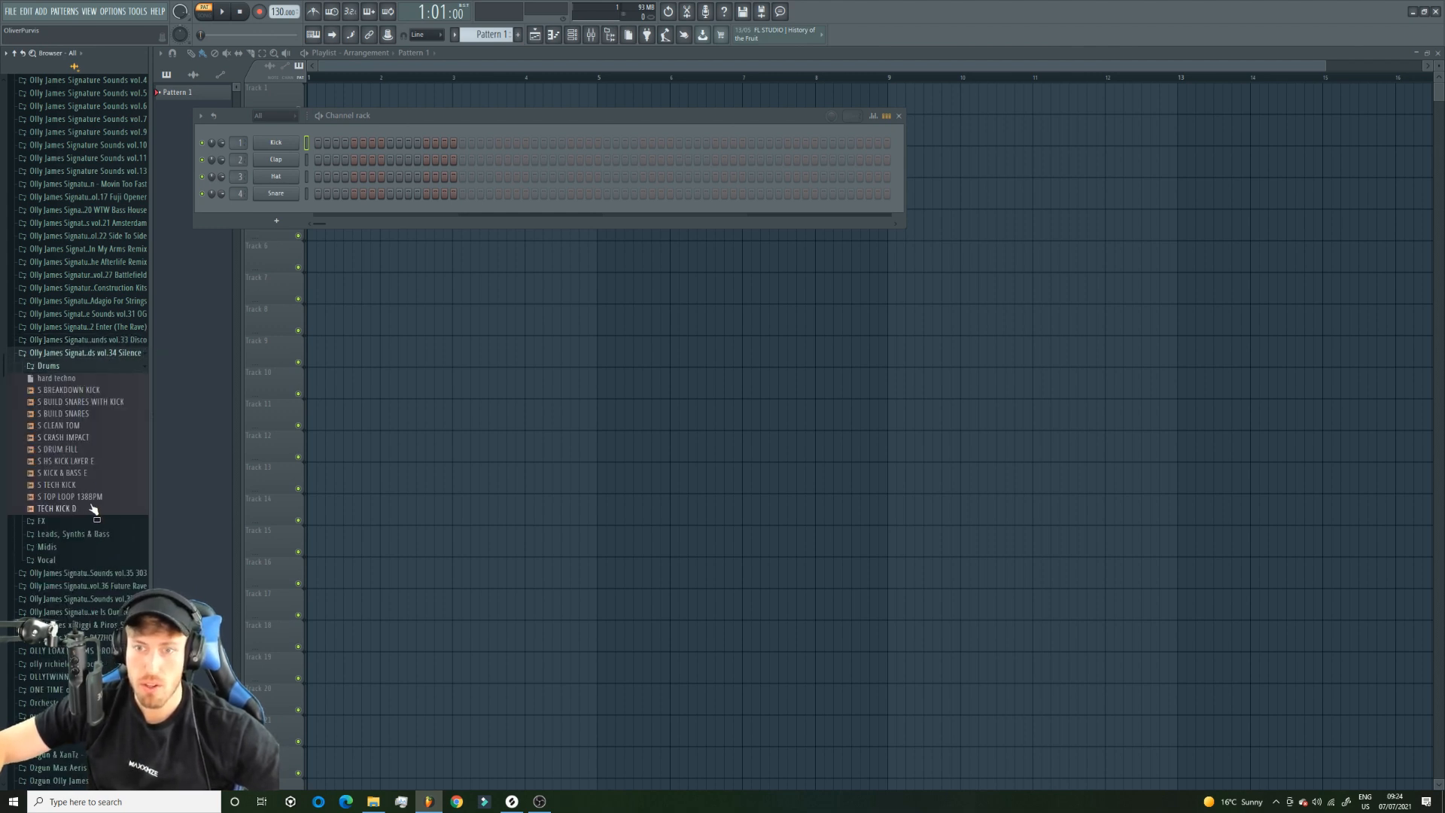
{"action": "left_click_drag", "start_coordinate": [64, 485], "coordinate": [314, 98]}
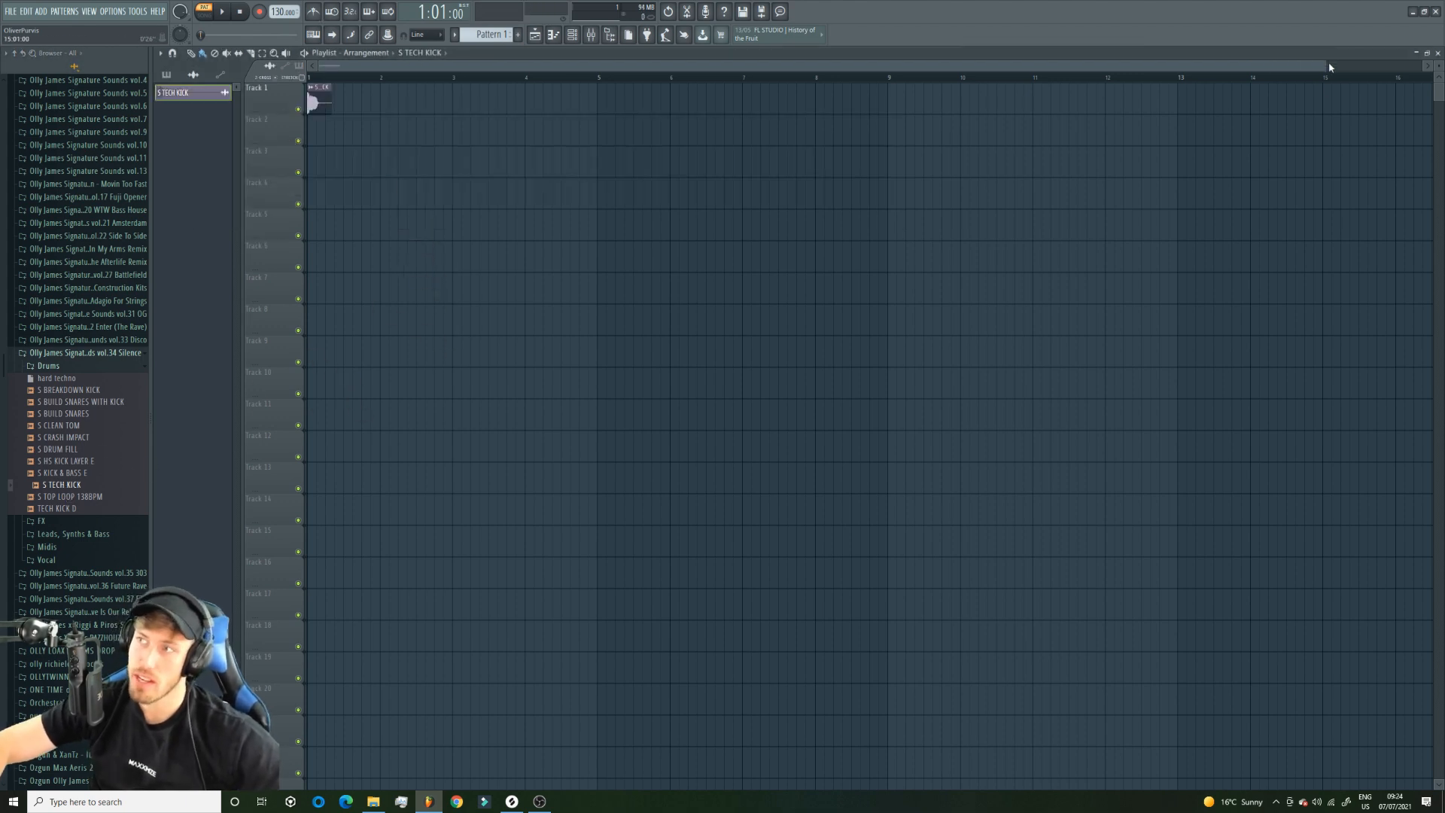
Fill bars 1 to 7 of Track 1 with four S TECH KICK clips per bar and repeat them from bar 9, leaving bar 8 empty.
{"action": "left_click_drag", "start_coordinate": [1327, 65], "coordinate": [683, 65]}
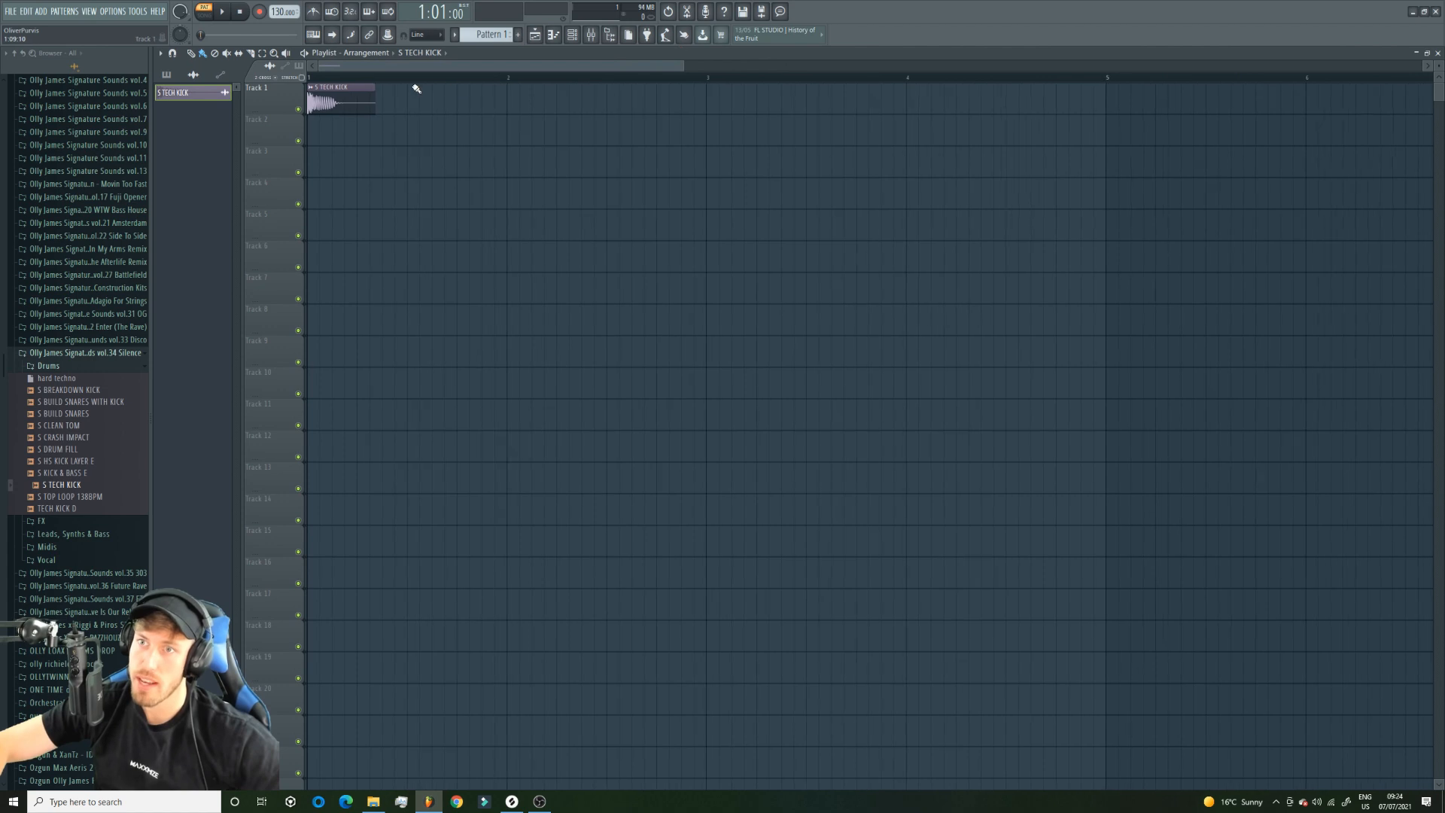
{"action": "mouse_move", "coordinate": [375, 105]}
{"action": "left_mouse_down"}
{"action": "mouse_move", "coordinate": [338, 105]}
{"action": "mouse_move", "coordinate": [1289, 113]}
{"action": "left_mouse_up"}
{"action": "left_click_drag", "start_coordinate": [606, 65], "coordinate": [950, 98]}
{"action": "right_click", "coordinate": [815, 99]}
{"action": "left_click_drag", "start_coordinate": [692, 98], "coordinate": [1421, 71]}
{"action": "left_click", "coordinate": [693, 111]}
{"action": "left_click_drag", "start_coordinate": [694, 110], "coordinate": [1022, 105]}
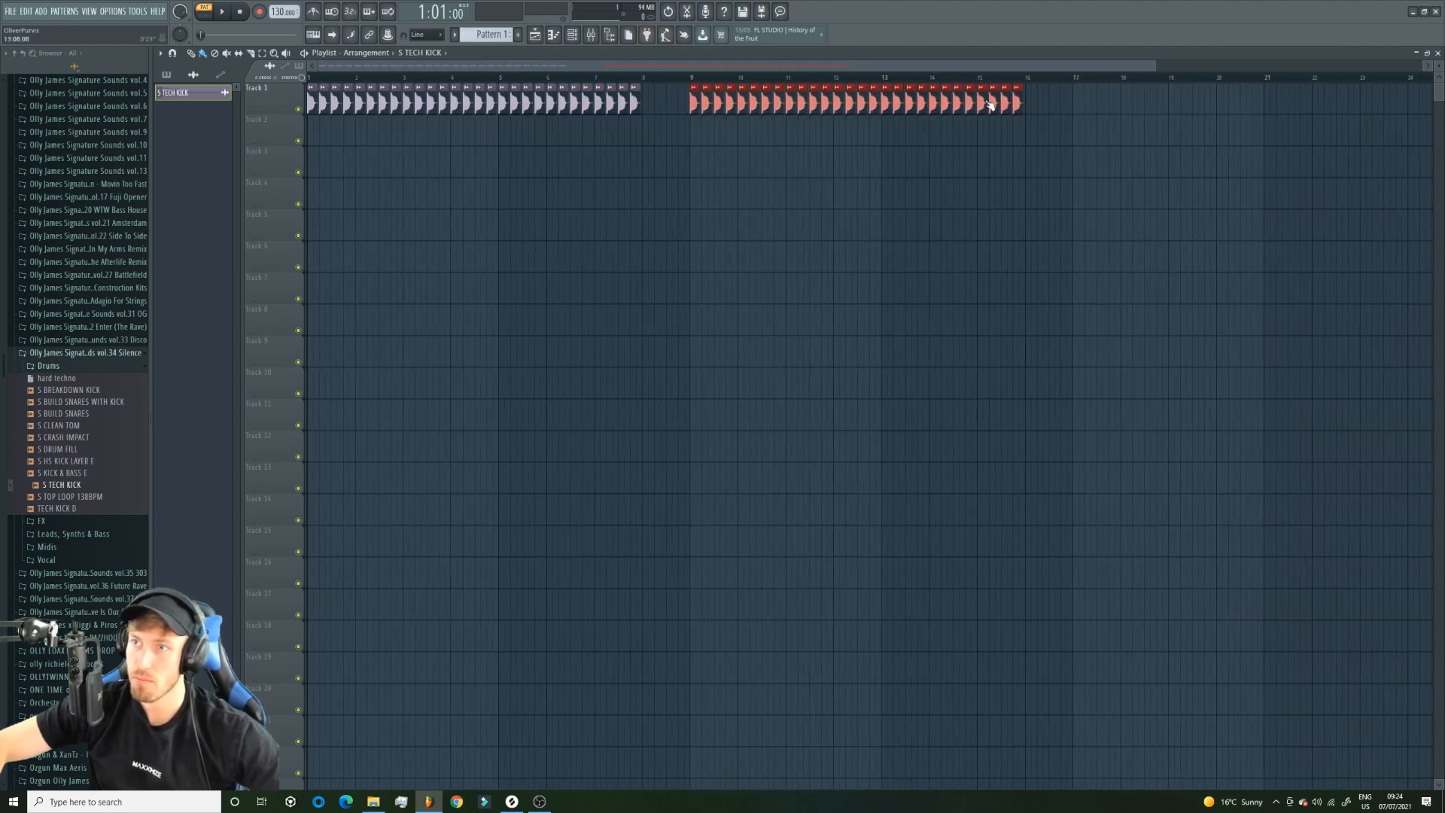
Select all the kick clips, switch playback to song mode and set the tempo to 140 BPM.
{"action": "key", "text": "ctrl+a"}
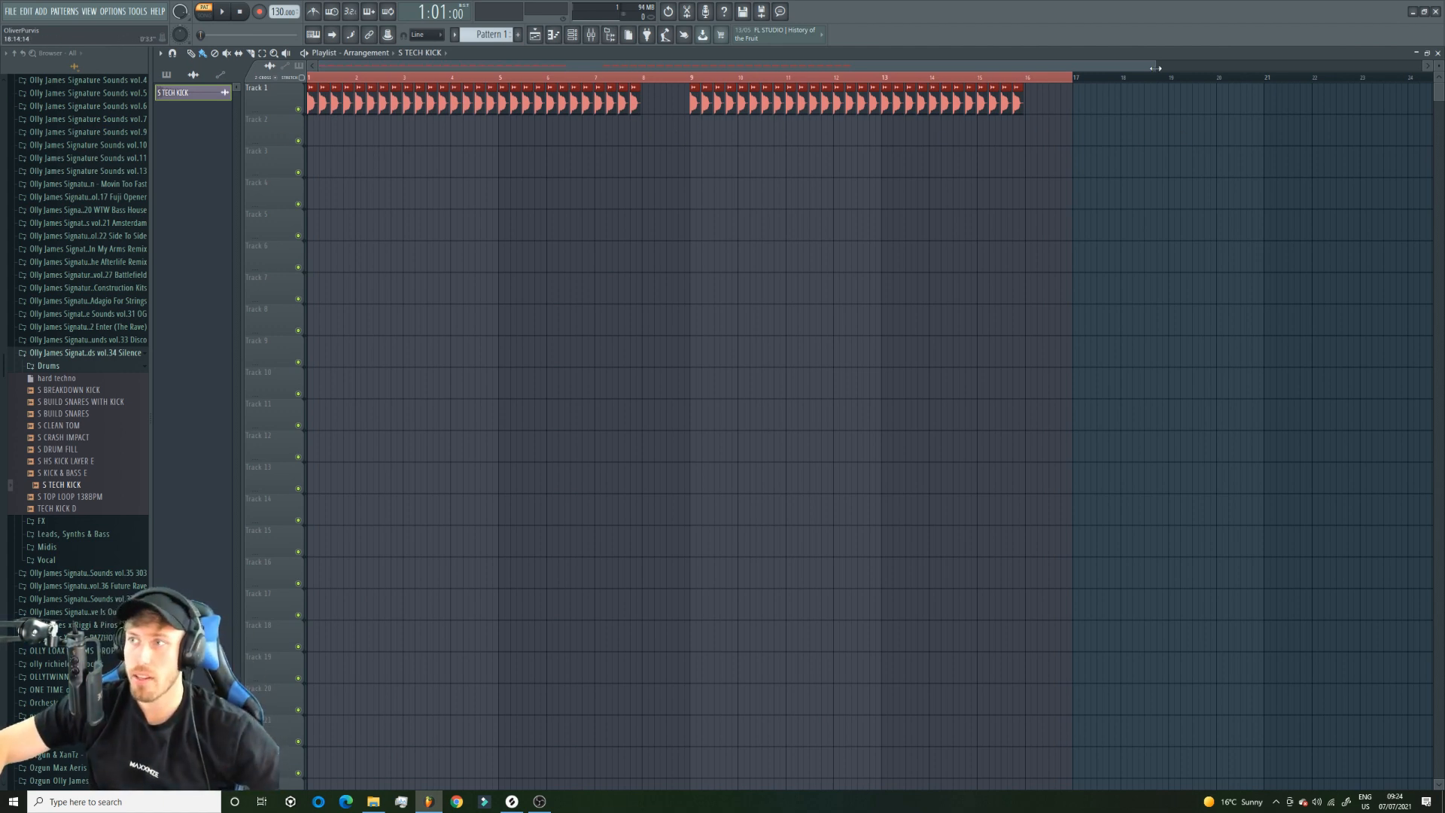
{"action": "left_click_drag", "start_coordinate": [1155, 68], "coordinate": [850, 68]}
{"action": "left_click", "coordinate": [204, 12]}
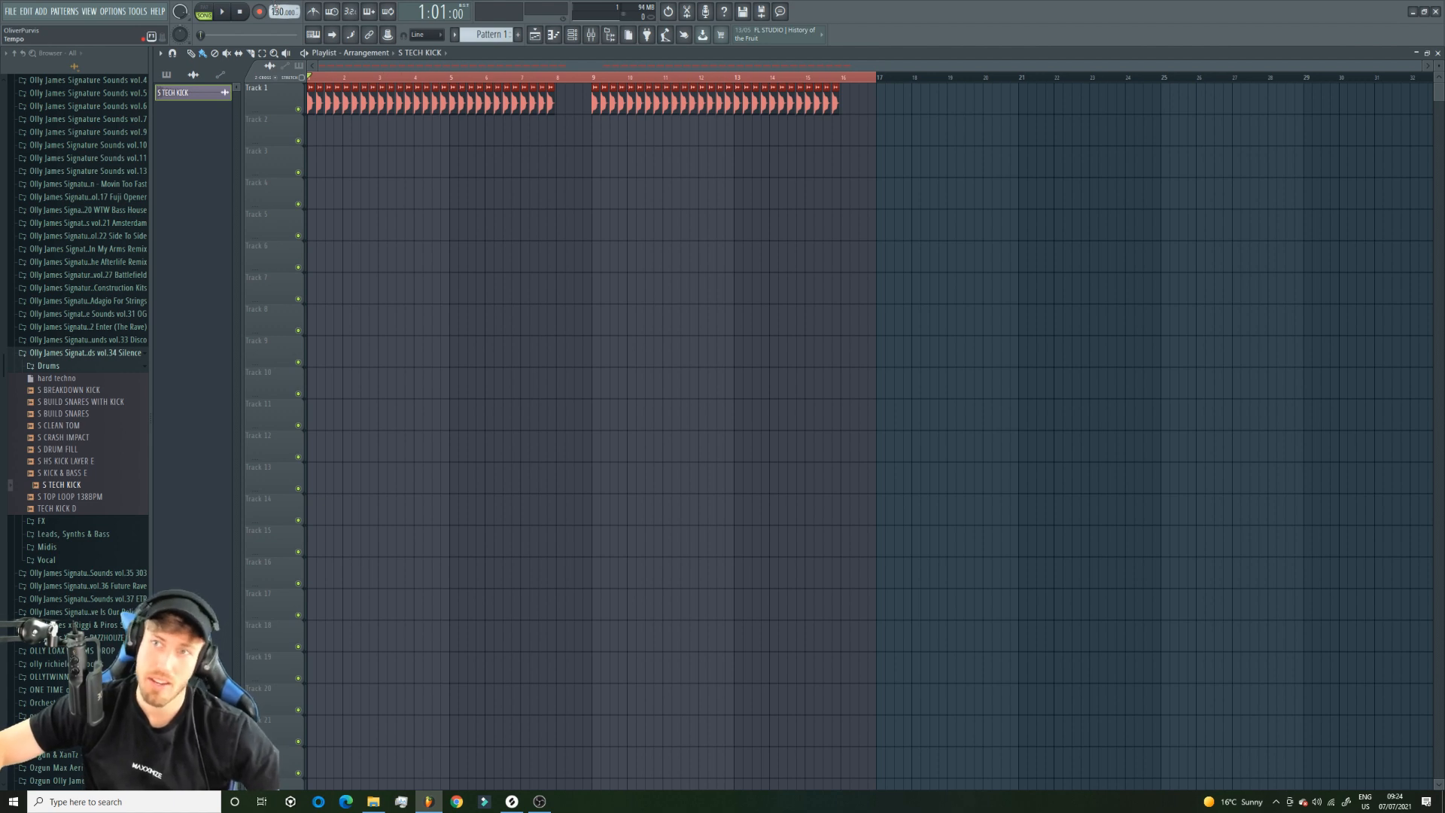
{"action": "left_click_drag", "start_coordinate": [275, 9], "coordinate": [275, 3]}
{"action": "left_click_drag", "start_coordinate": [282, 12], "coordinate": [282, 17]}
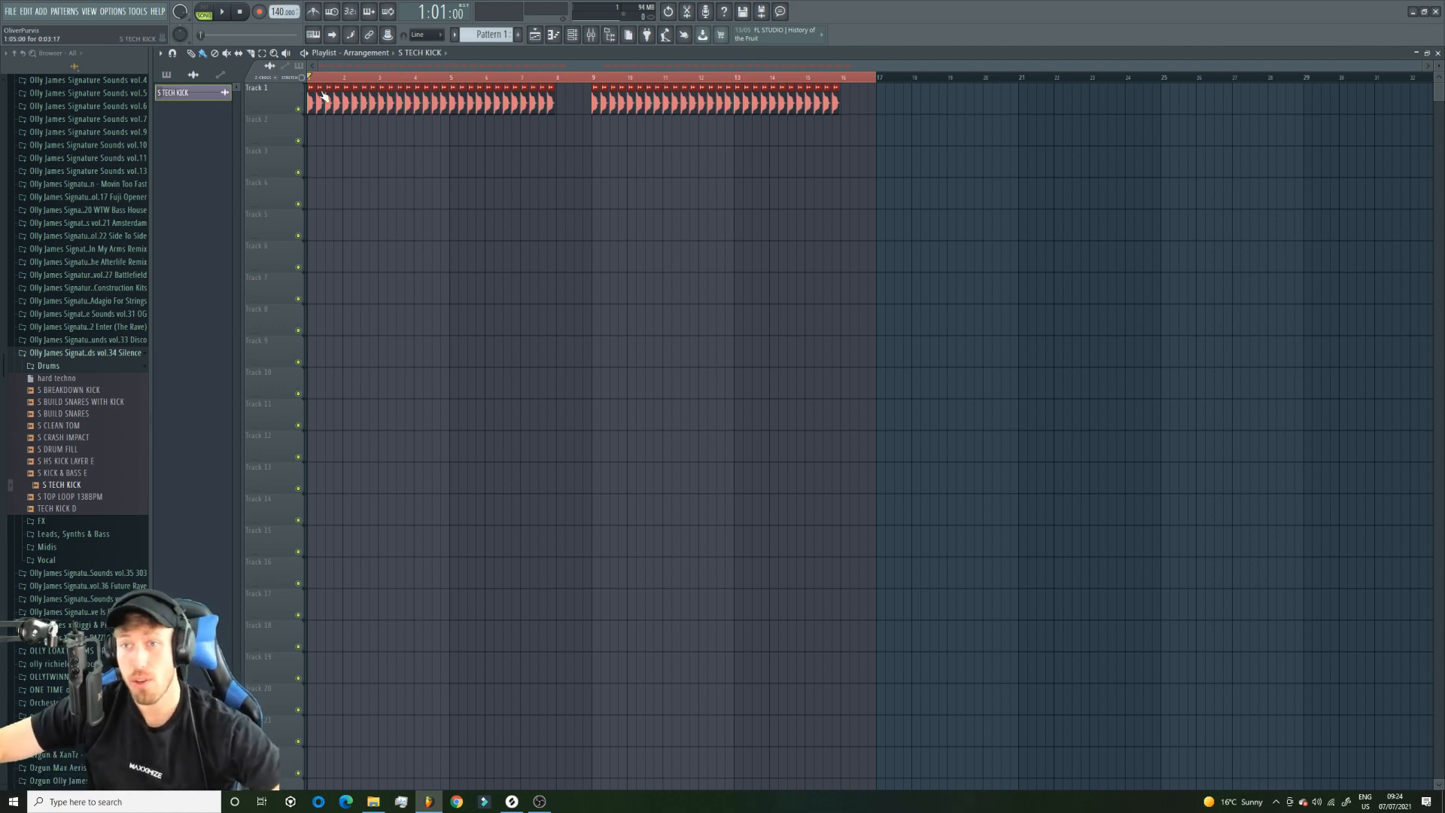
Clear the clip and time selections in the playlist and play back the kick arrangement.
{"action": "left_click", "coordinate": [550, 192], "text": "ctrl"}
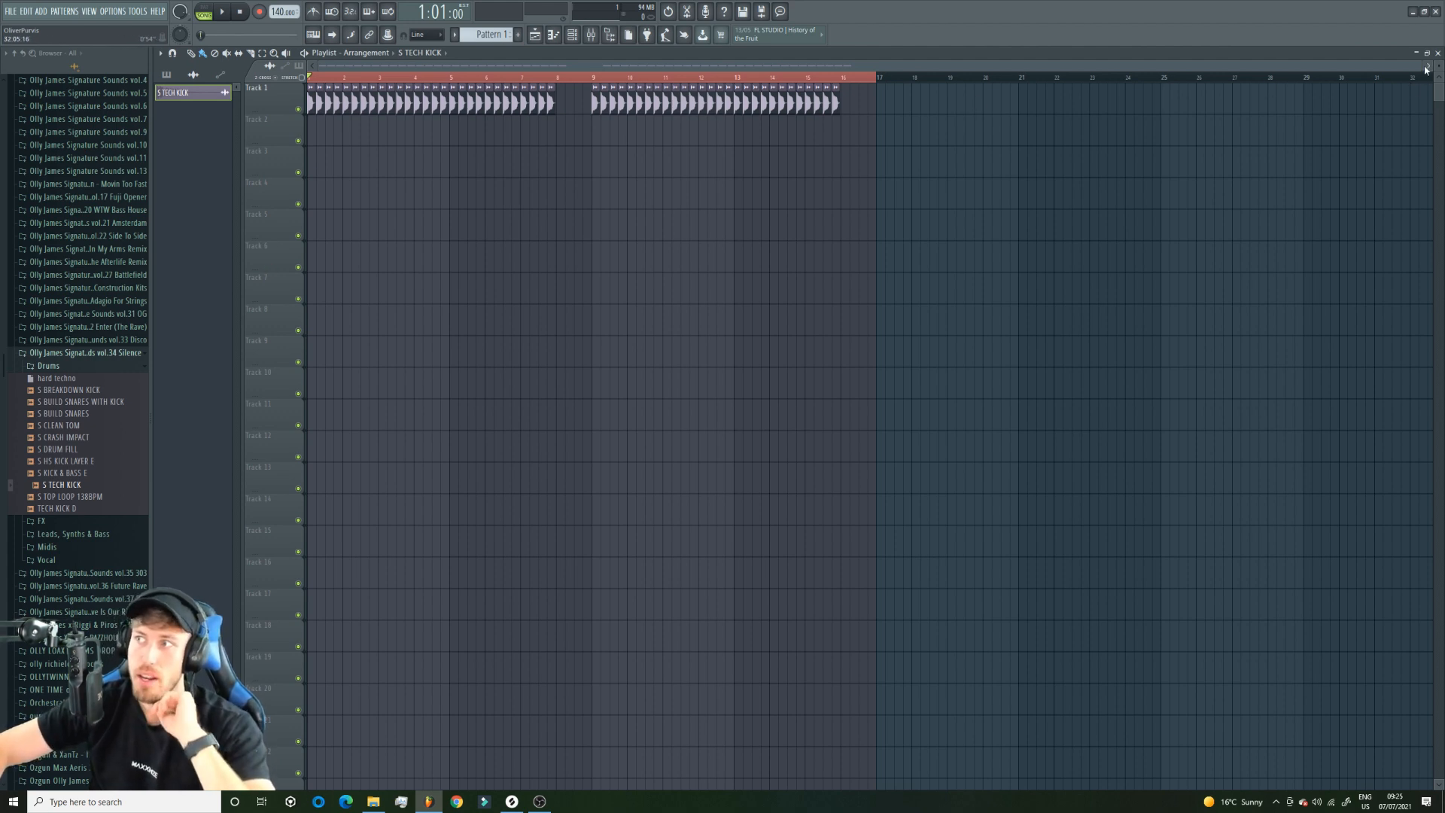
{"action": "left_click", "coordinate": [887, 171]}
{"action": "right_click", "coordinate": [887, 169]}
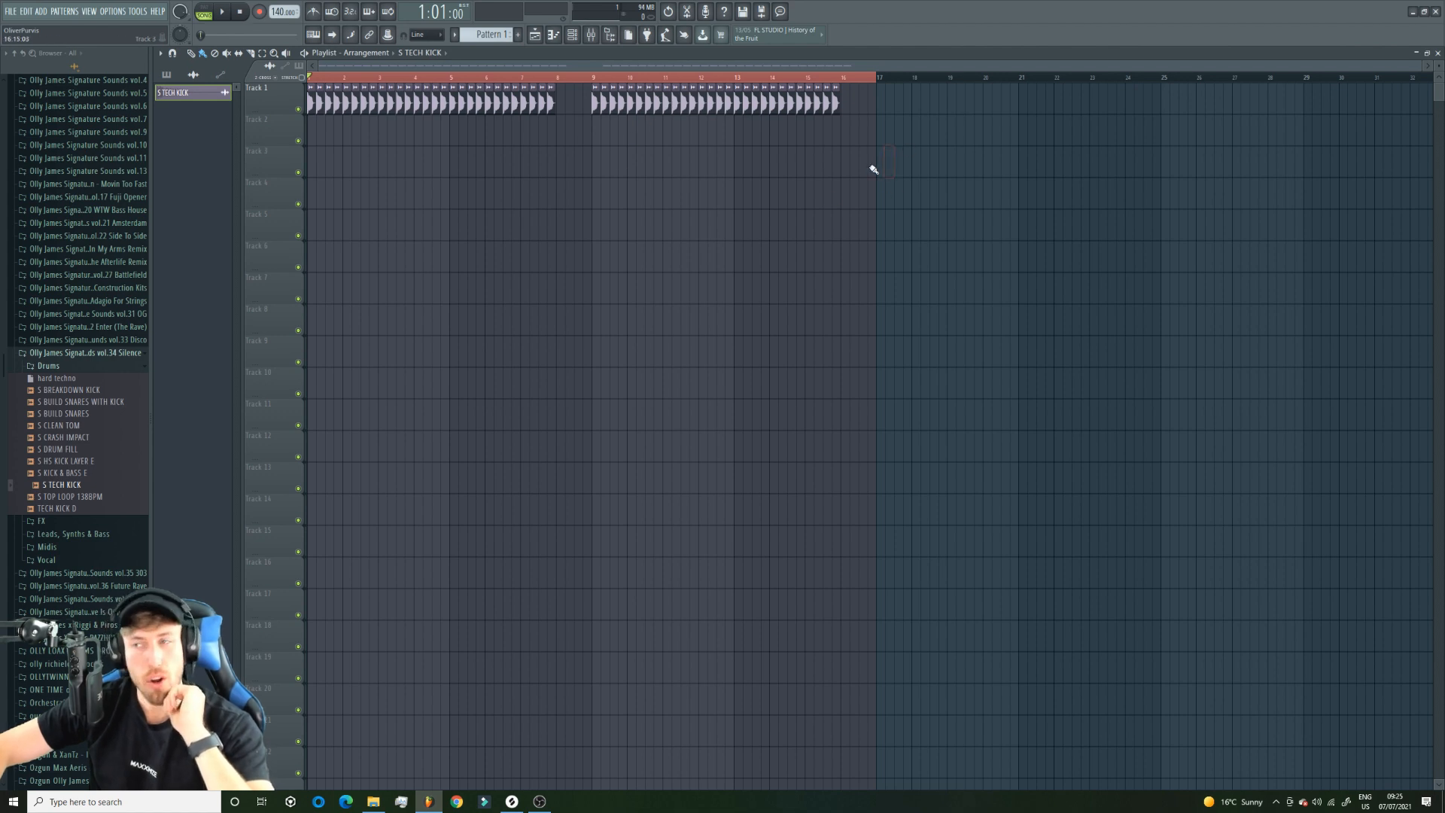
{"action": "right_click", "coordinate": [878, 76]}
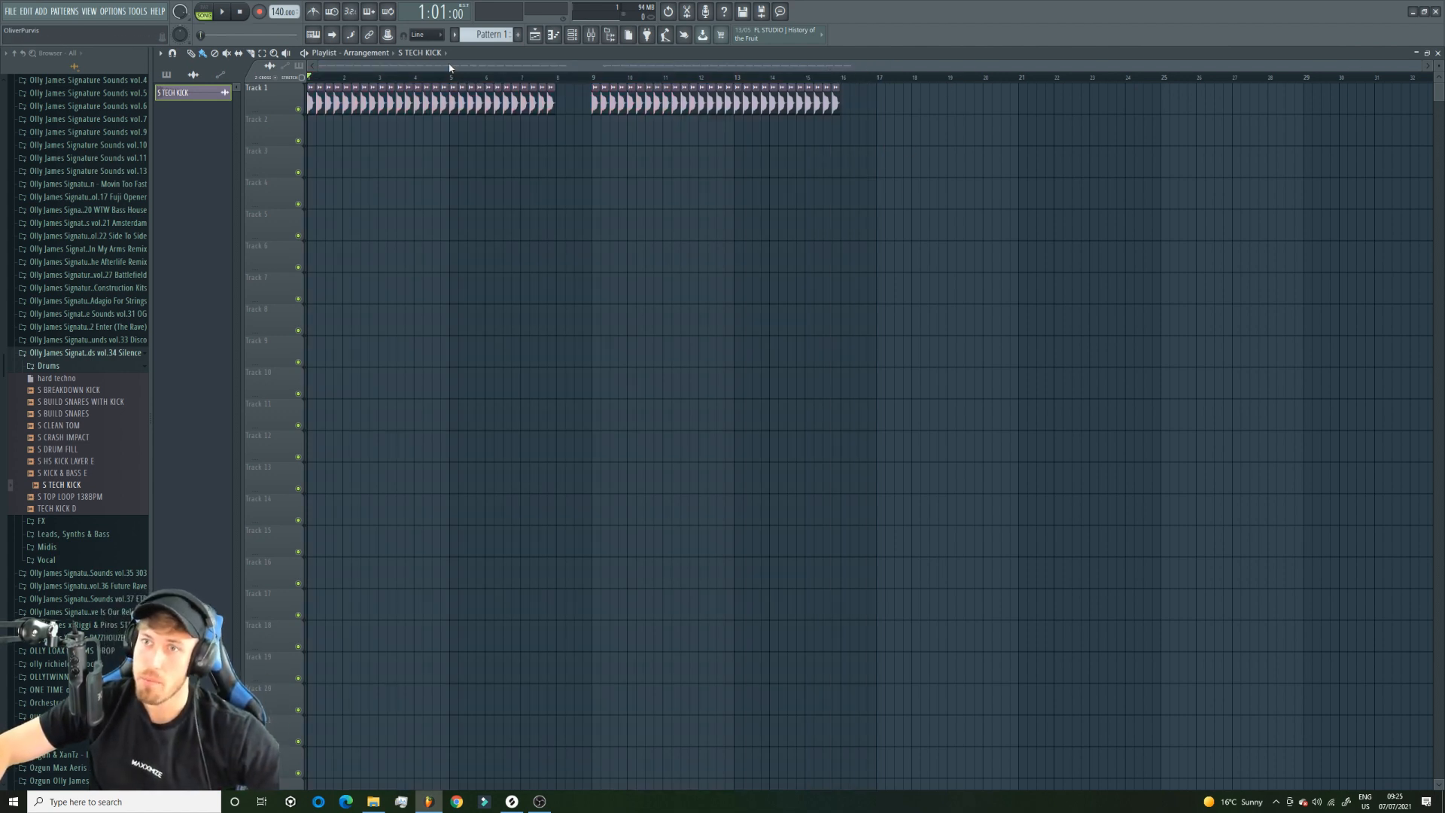
{"action": "key", "text": "space"}
{"action": "key", "text": "space"}
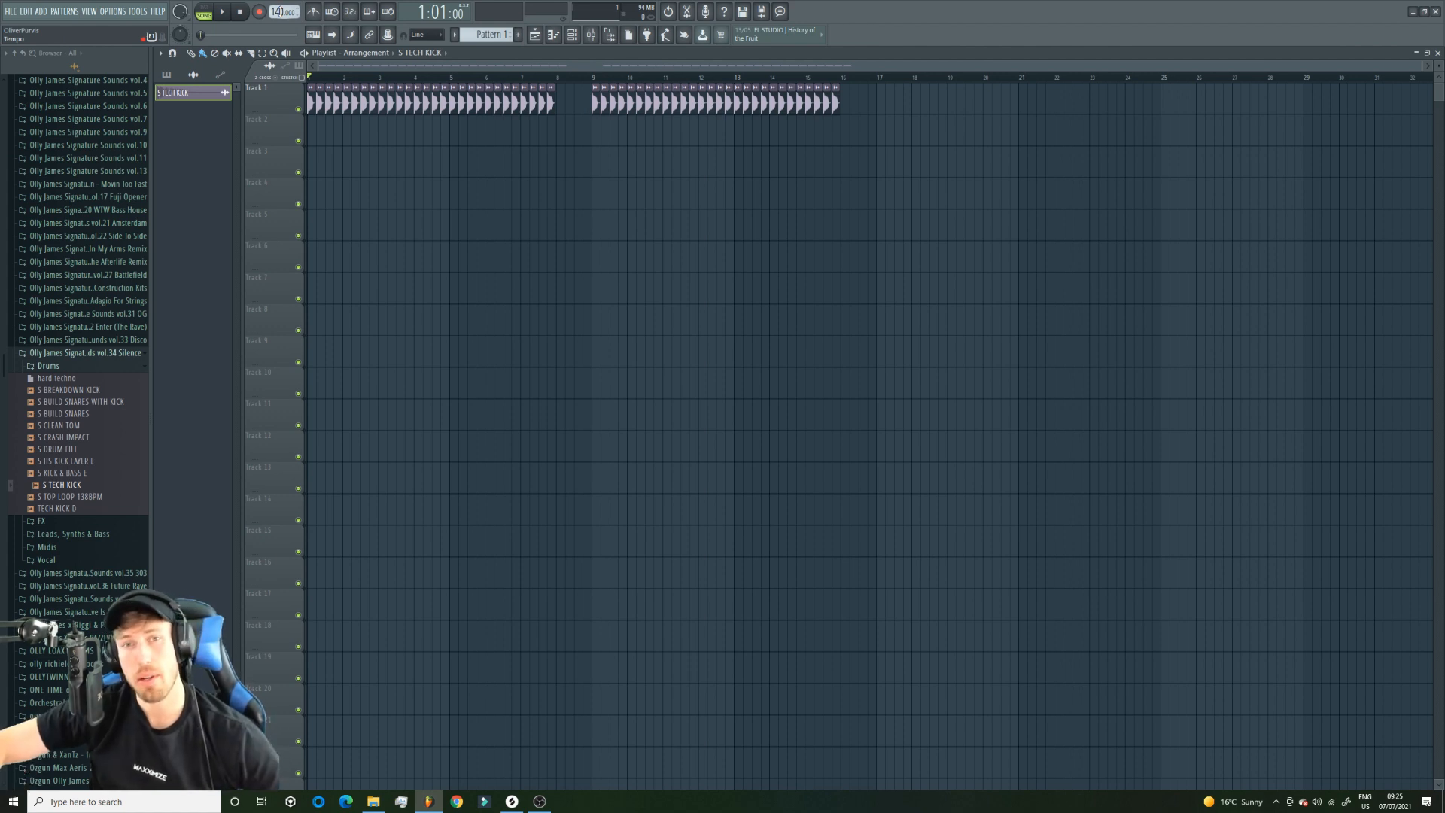
Preview the RIOR samples in the Leads, Synths & Bass folder of Signature Sounds vol.38 Rave Is Our Religion.
{"action": "left_click", "coordinate": [75, 352]}
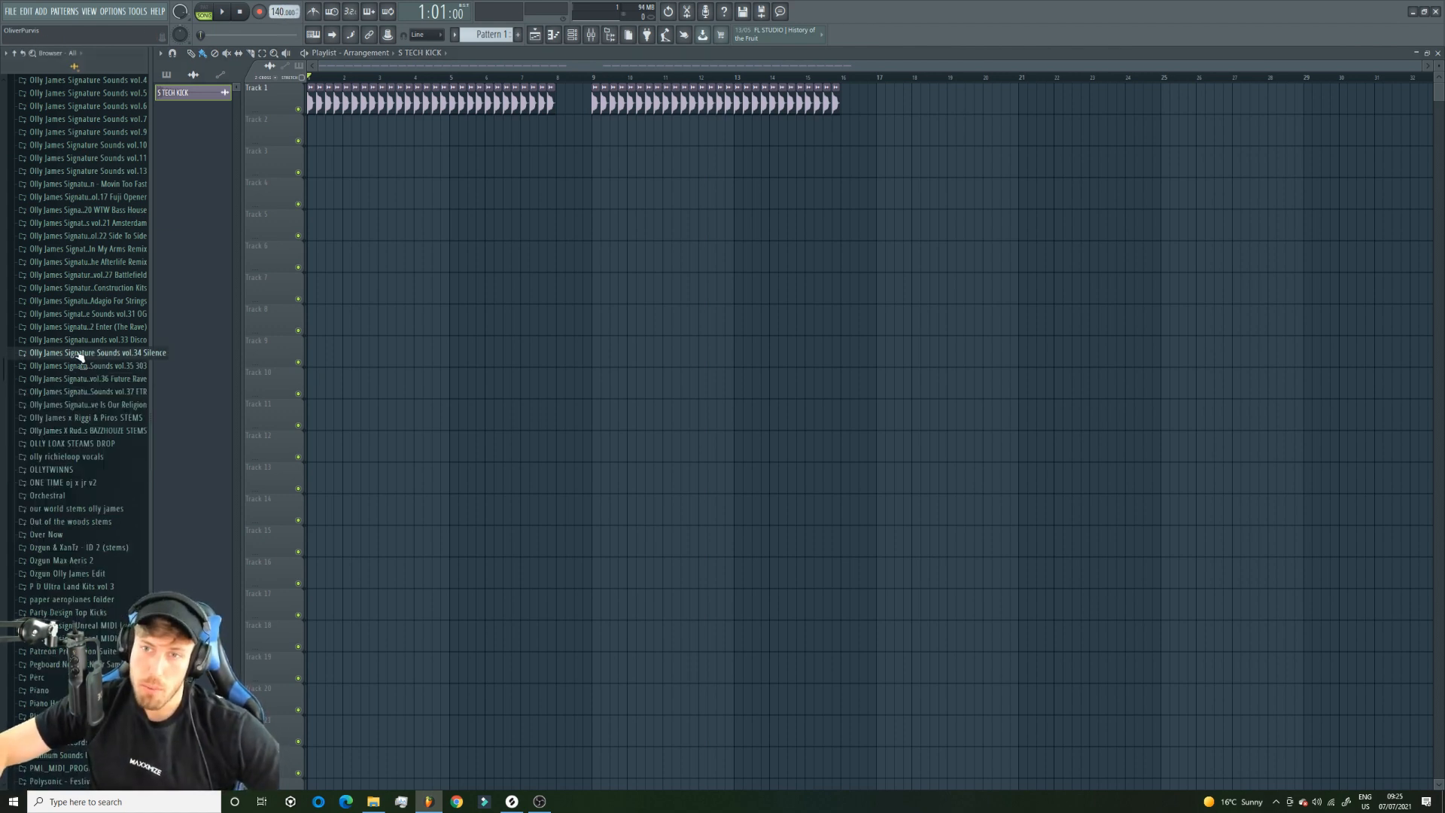
{"action": "left_click", "coordinate": [121, 405]}
{"action": "left_click", "coordinate": [83, 443]}
{"action": "left_click", "coordinate": [79, 491]}
{"action": "left_click", "coordinate": [83, 551]}
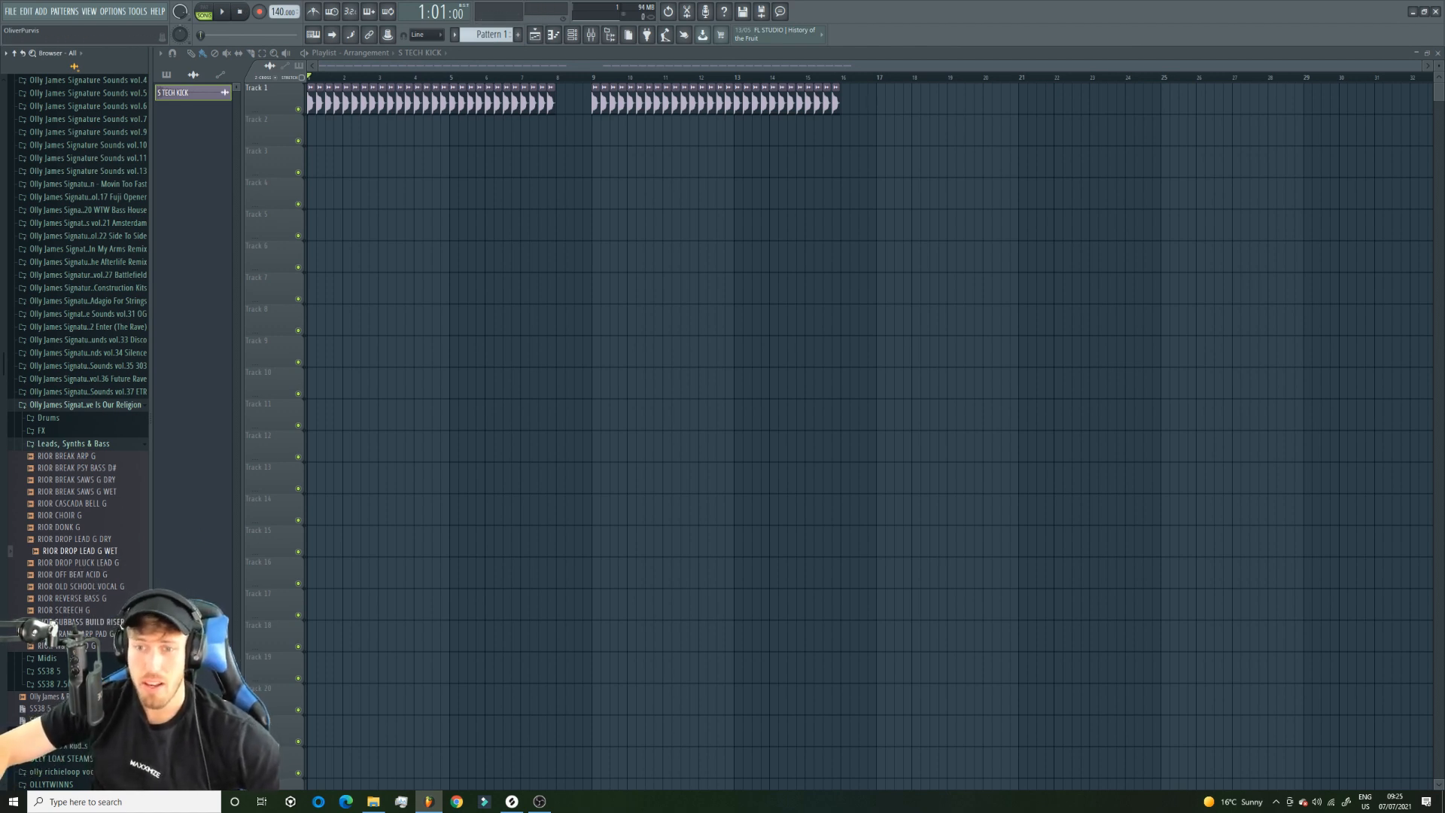
Show the channel rack and preview the RIOR DROP LEAD G WET and RIOR DROP LEAD G DRY samples.
{"action": "left_click", "coordinate": [572, 35]}
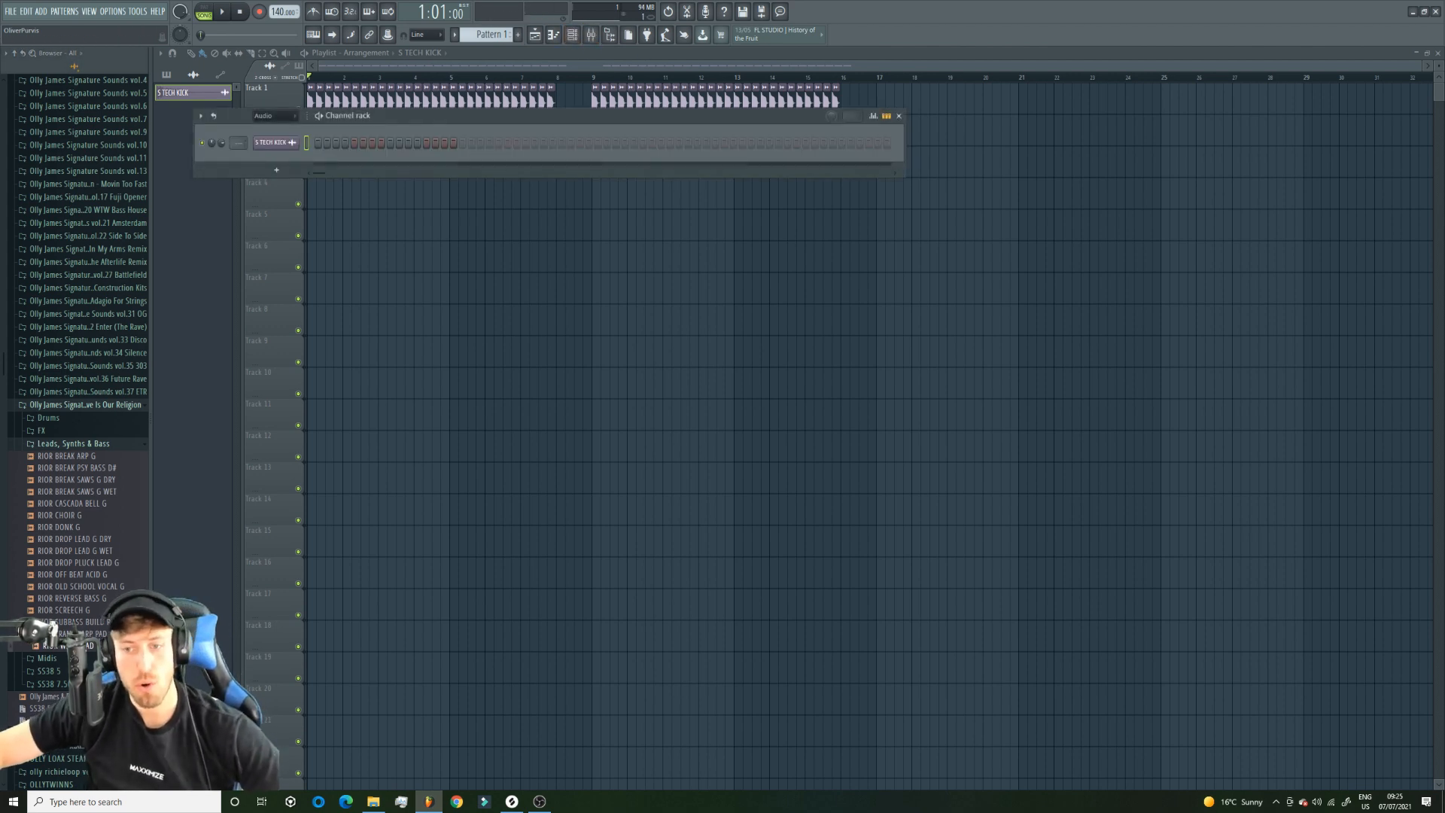
{"action": "left_click", "coordinate": [88, 552]}
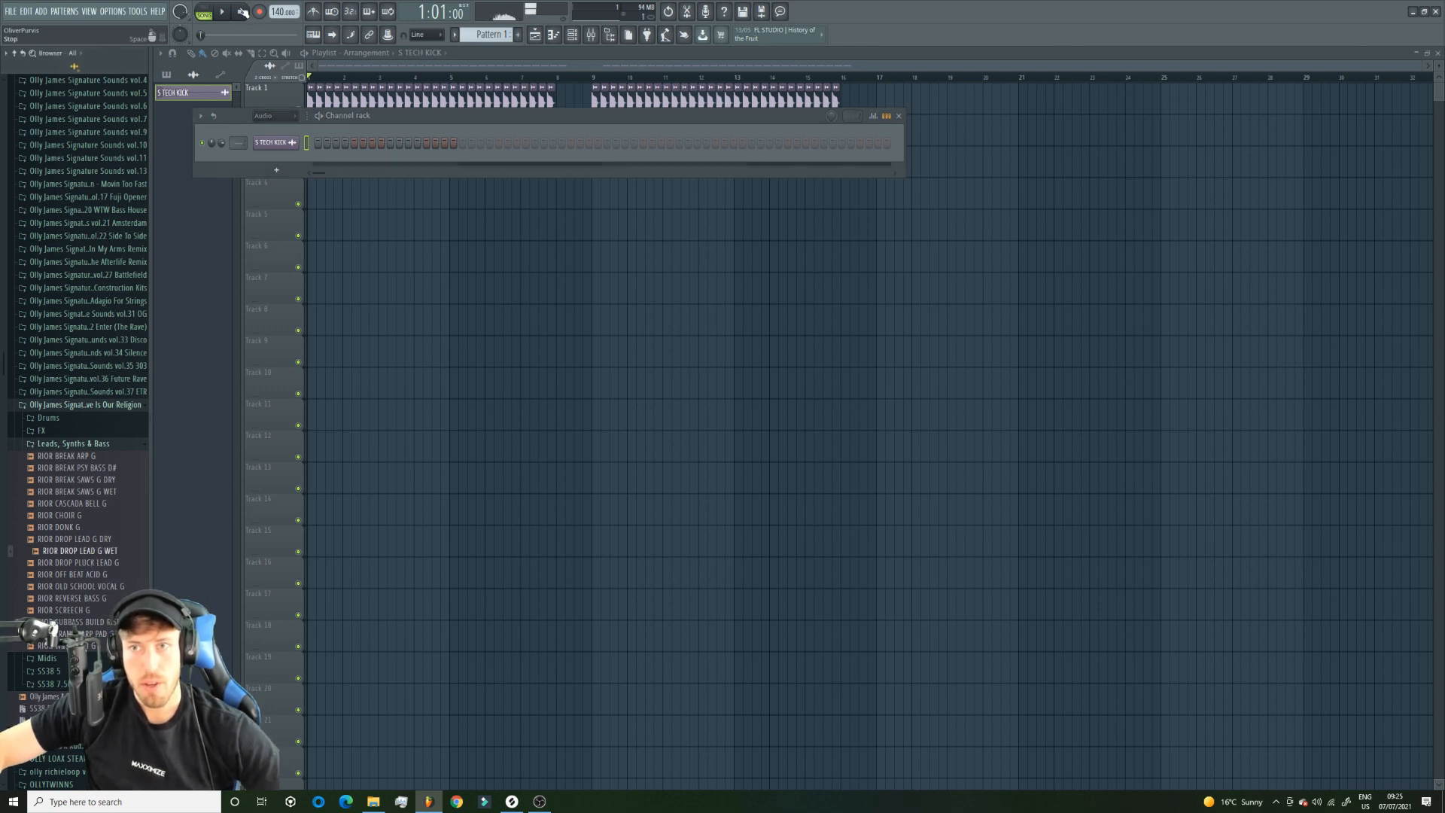
{"action": "left_click", "coordinate": [242, 12]}
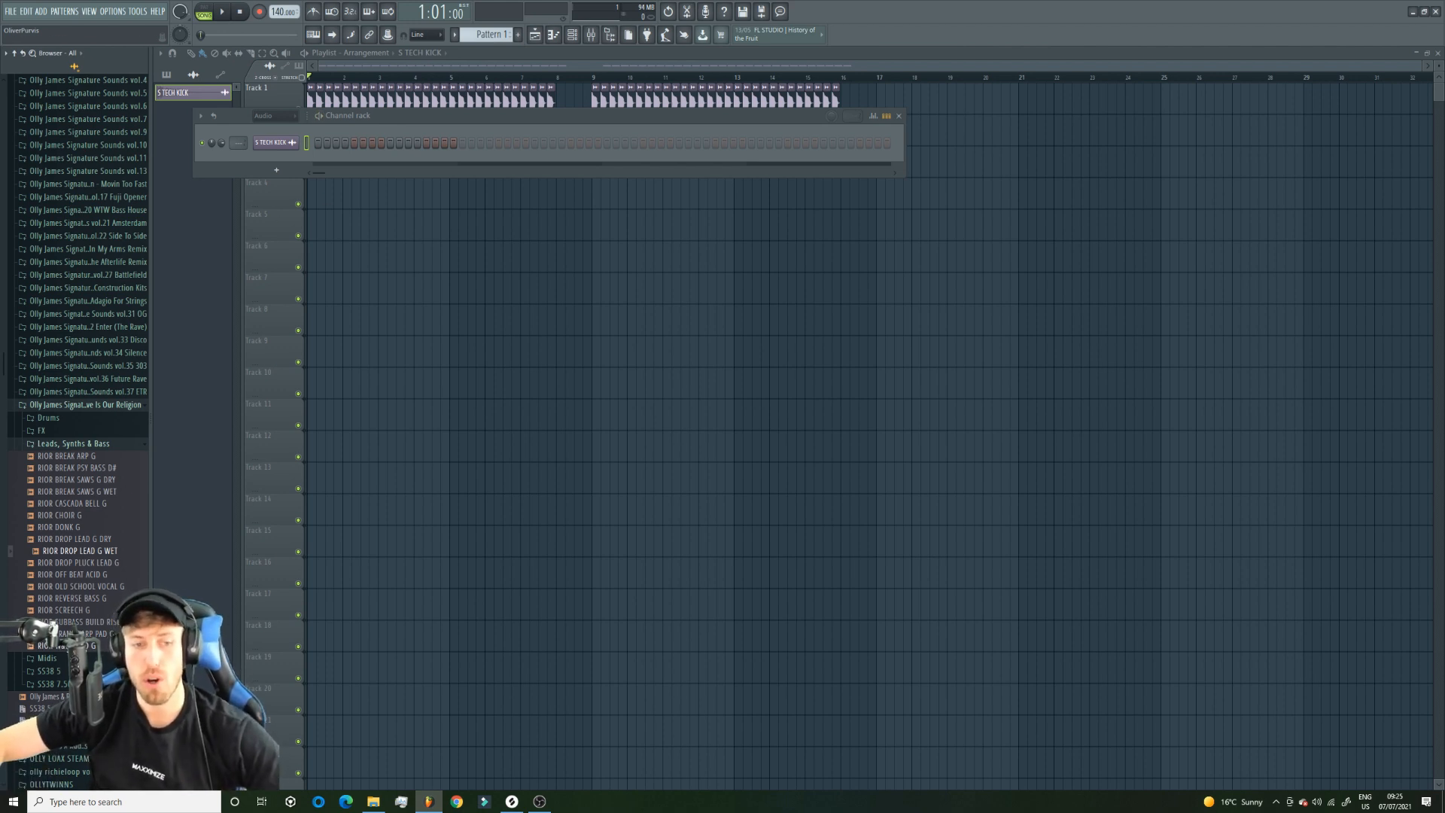
{"action": "left_click", "coordinate": [76, 538]}
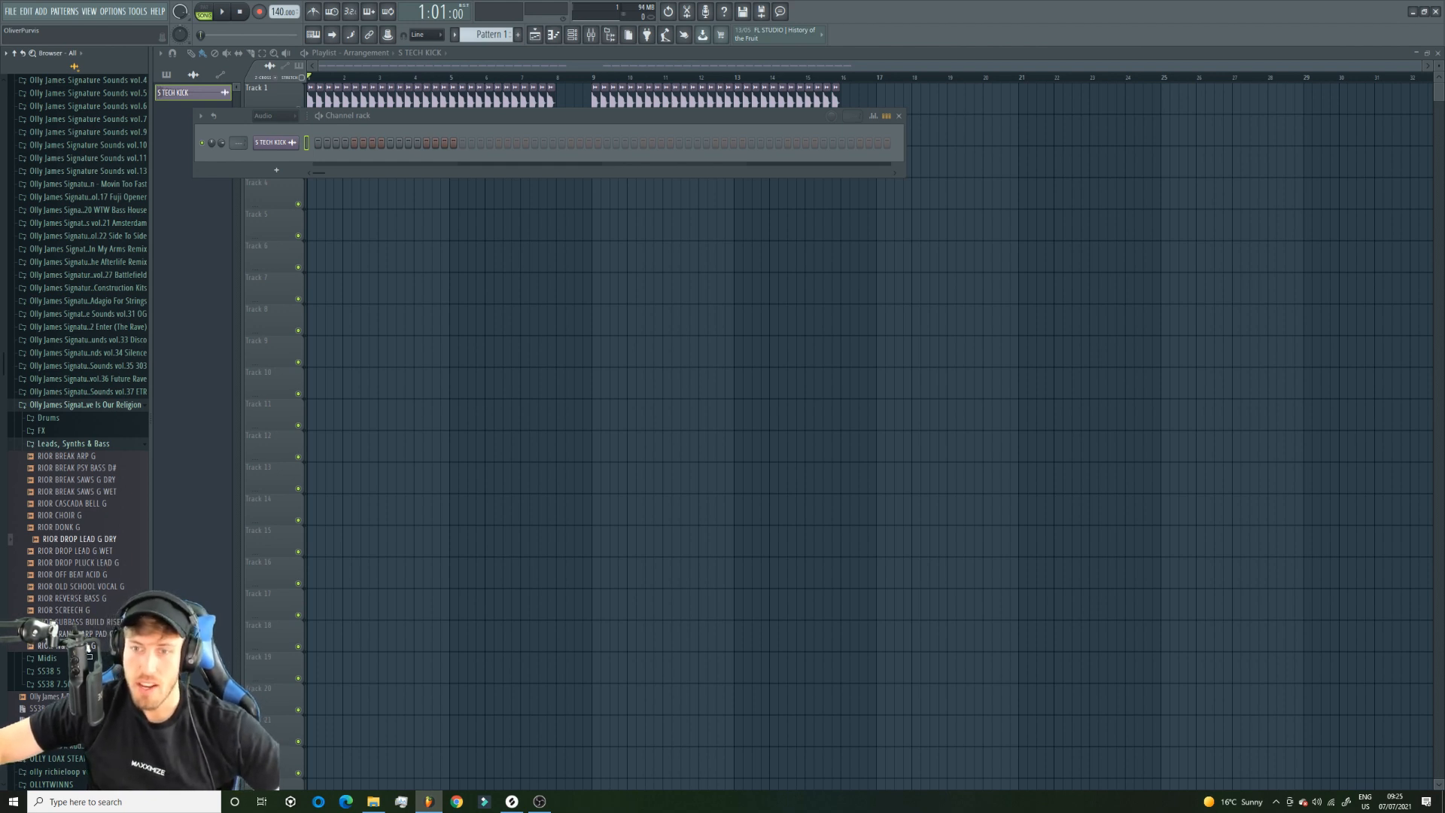
Load the RIOR W&W LEAD G sample as a new channel and open its piano roll.
{"action": "left_click_drag", "start_coordinate": [76, 539], "coordinate": [282, 160]}
{"action": "right_click", "coordinate": [298, 211]}
{"action": "left_click", "coordinate": [331, 213]}
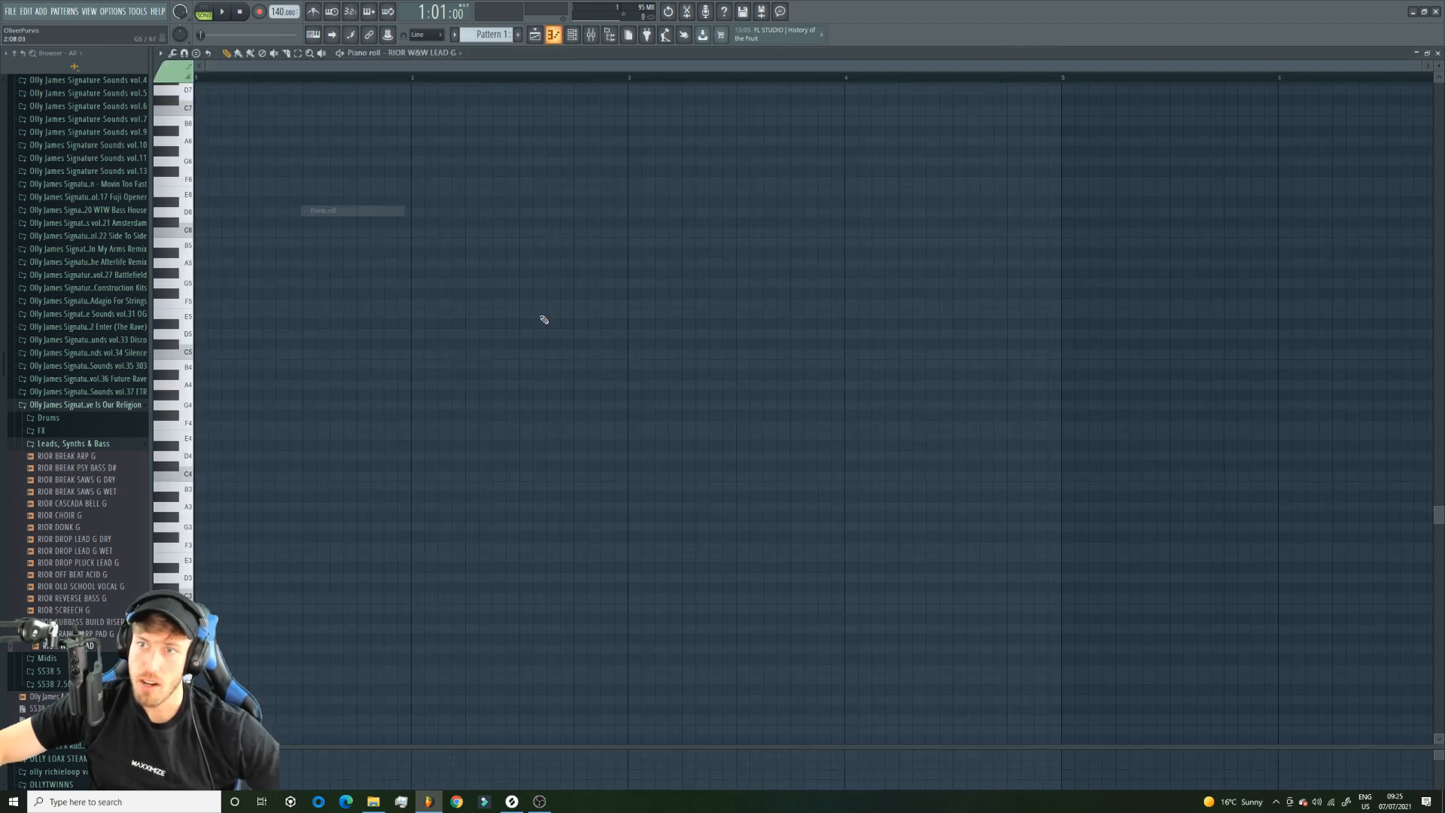
{"action": "left_click_drag", "start_coordinate": [1419, 67], "coordinate": [1291, 67]}
{"action": "left_click_drag", "start_coordinate": [214, 393], "coordinate": [217, 365]}
{"action": "key", "text": "ctrl+z"}
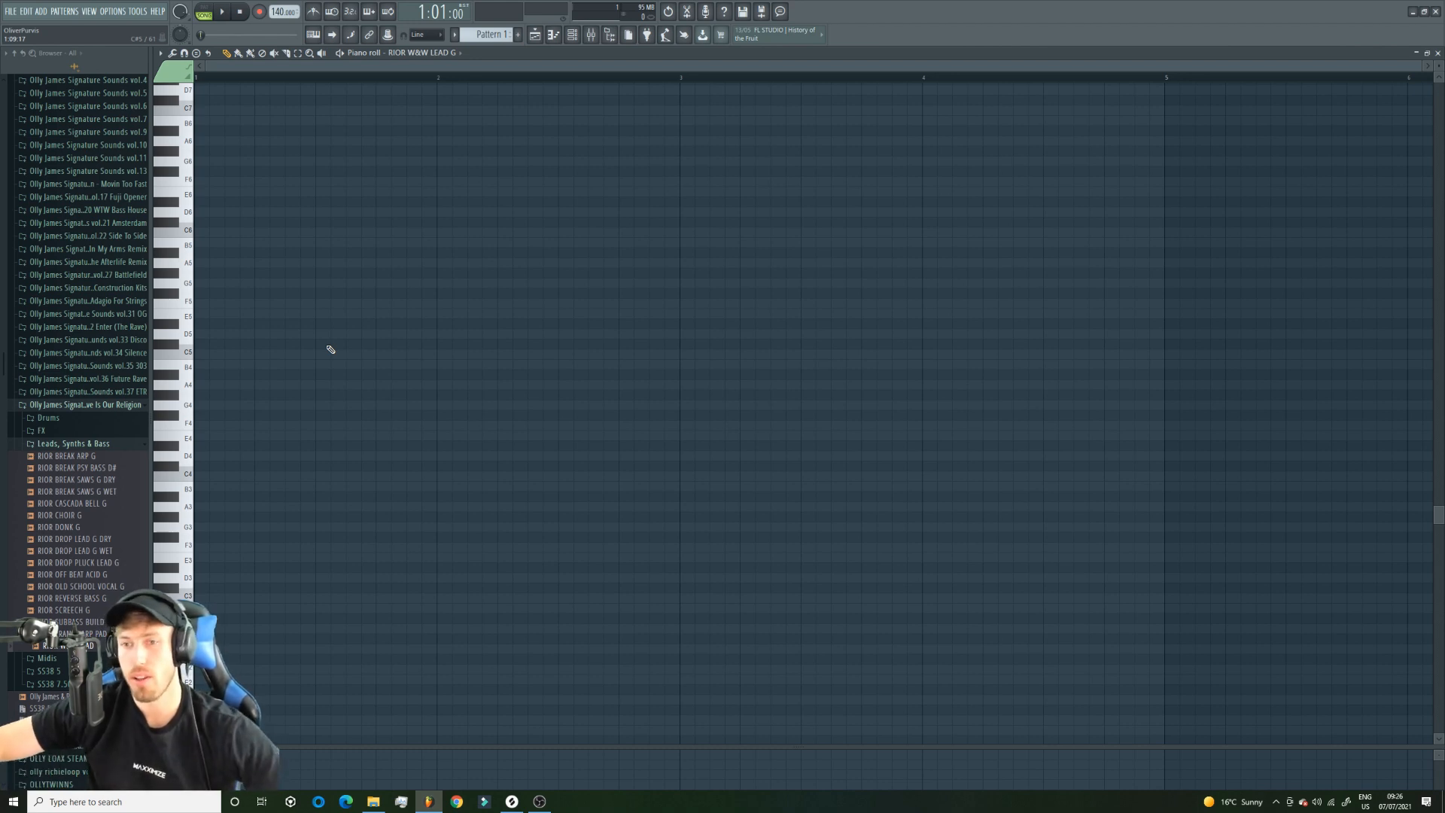
Place C5 lead notes on beats 2 and 4 of bars 1 and 2, leaving the start of bar 1 empty.
{"action": "left_click", "coordinate": [201, 355]}
{"action": "right_click", "coordinate": [211, 354]}
{"action": "left_click", "coordinate": [260, 354]}
{"action": "left_click", "coordinate": [387, 354]}
{"action": "left_click", "coordinate": [503, 355]}
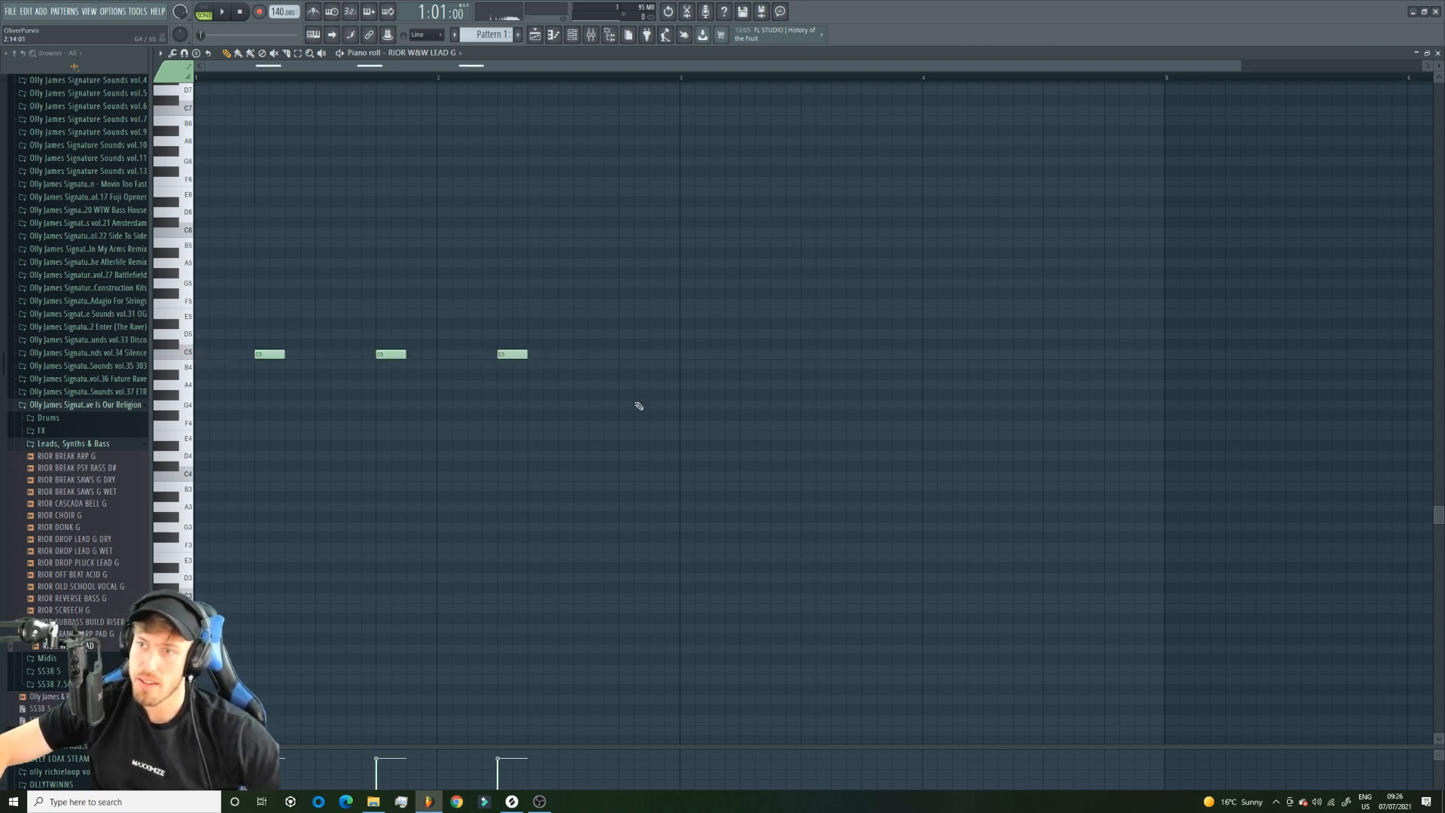
{"action": "left_click", "coordinate": [623, 364]}
{"action": "left_click", "coordinate": [621, 354]}
{"action": "right_click", "coordinate": [621, 364]}
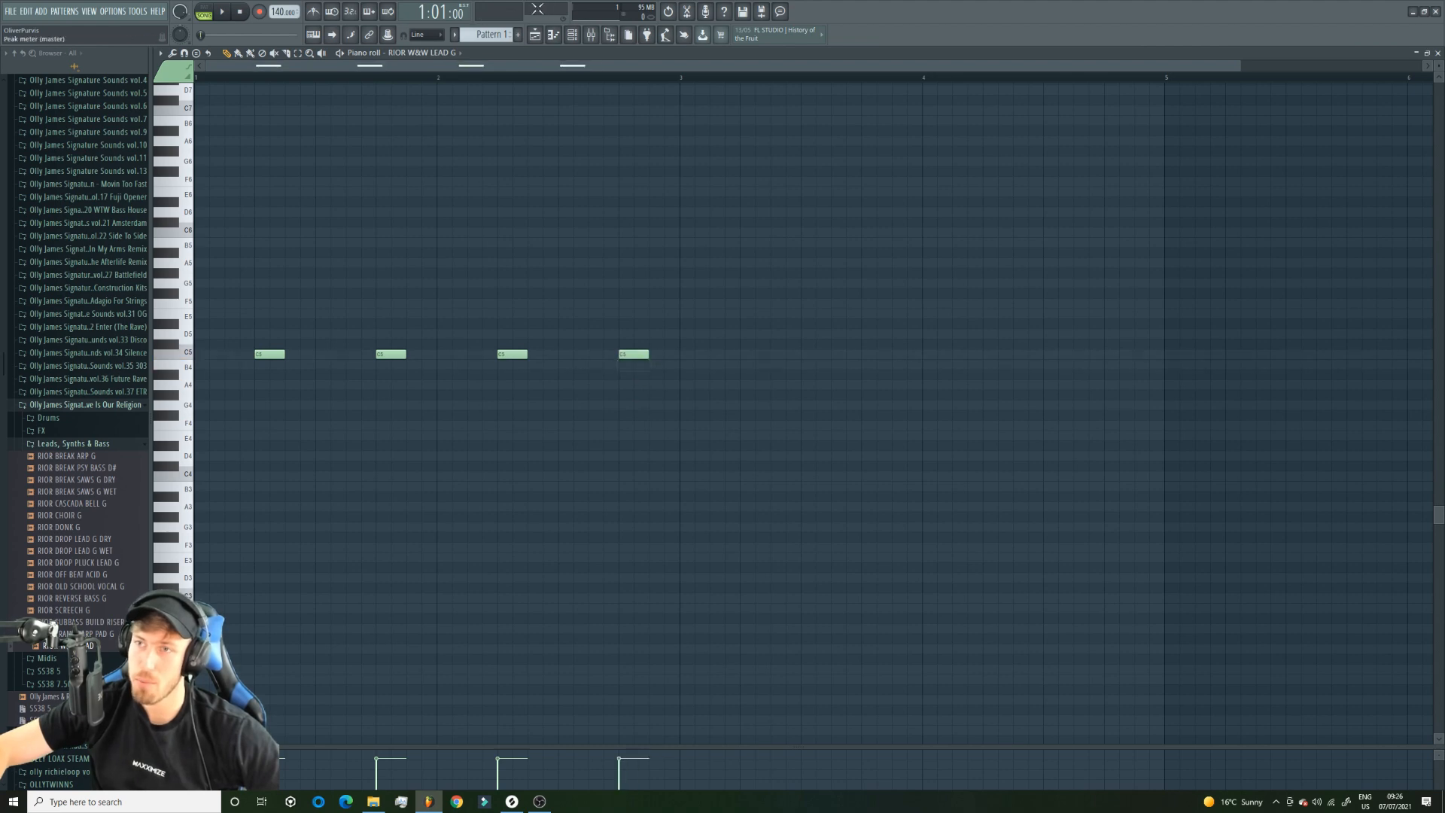
Lay out Pattern 1 clips in the playlist beneath the kick clips and play the arrangement.
{"action": "left_click", "coordinate": [535, 34]}
{"action": "left_click", "coordinate": [312, 135]}
{"action": "right_click", "coordinate": [311, 134]}
{"action": "key", "text": "KP_Add"}
{"action": "left_click", "coordinate": [322, 135]}
{"action": "left_click", "coordinate": [182, 102]}
{"action": "right_click", "coordinate": [327, 126]}
{"action": "mouse_move", "coordinate": [323, 130]}
{"action": "left_mouse_down"}
{"action": "mouse_move", "coordinate": [307, 136]}
{"action": "mouse_move", "coordinate": [832, 142]}
{"action": "left_mouse_up"}
{"action": "key", "text": "space"}
{"action": "left_click_drag", "start_coordinate": [414, 184], "coordinate": [510, 175]}
{"action": "key", "text": "space"}
Reopen Pattern 1's lead notes and fill in the rhythm with extra C5 notes across bars 1 and 2, checking it in playback.
{"action": "double_click", "coordinate": [358, 136]}
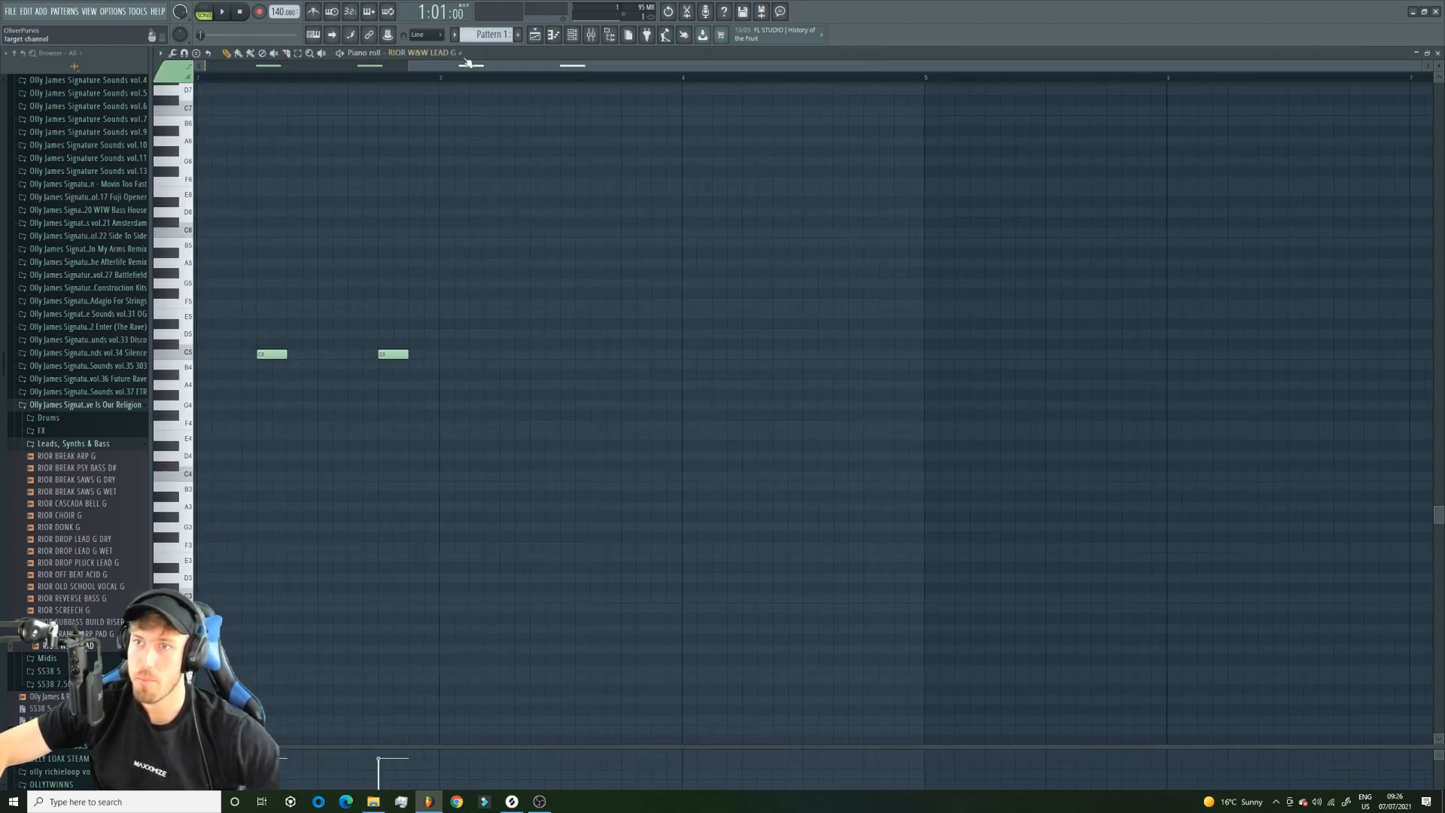
{"action": "left_click_drag", "start_coordinate": [464, 66], "coordinate": [260, 68]}
{"action": "left_click", "coordinate": [331, 357]}
{"action": "key", "text": "space"}
{"action": "left_click", "coordinate": [460, 357]}
{"action": "key", "text": "space"}
{"action": "key", "text": "c"}
{"action": "left_click_drag", "start_coordinate": [468, 350], "coordinate": [538, 357]}
{"action": "key", "text": "ctrl+z"}
{"action": "key", "text": "p"}
{"action": "left_click", "coordinate": [584, 356]}
{"action": "key", "text": "space"}
Lengthen the last C5 note of bars 1 and 2 to a full beat, ending at the bar line.
{"action": "left_click_drag", "start_coordinate": [408, 356], "coordinate": [424, 359]}
{"action": "left_click_drag", "start_coordinate": [647, 357], "coordinate": [677, 357]}
{"action": "left_click_drag", "start_coordinate": [419, 354], "coordinate": [434, 356]}
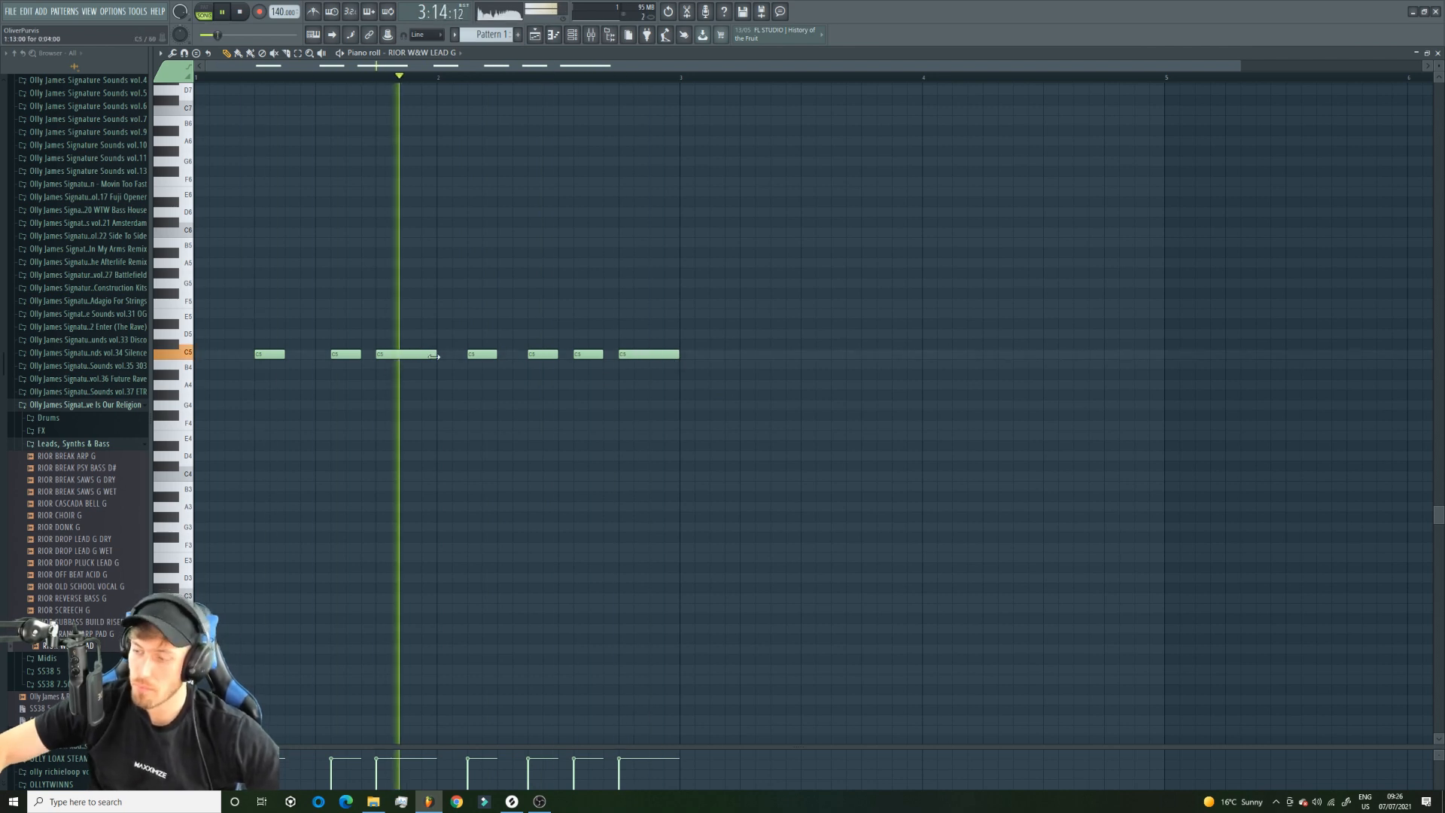
{"action": "key", "text": "space"}
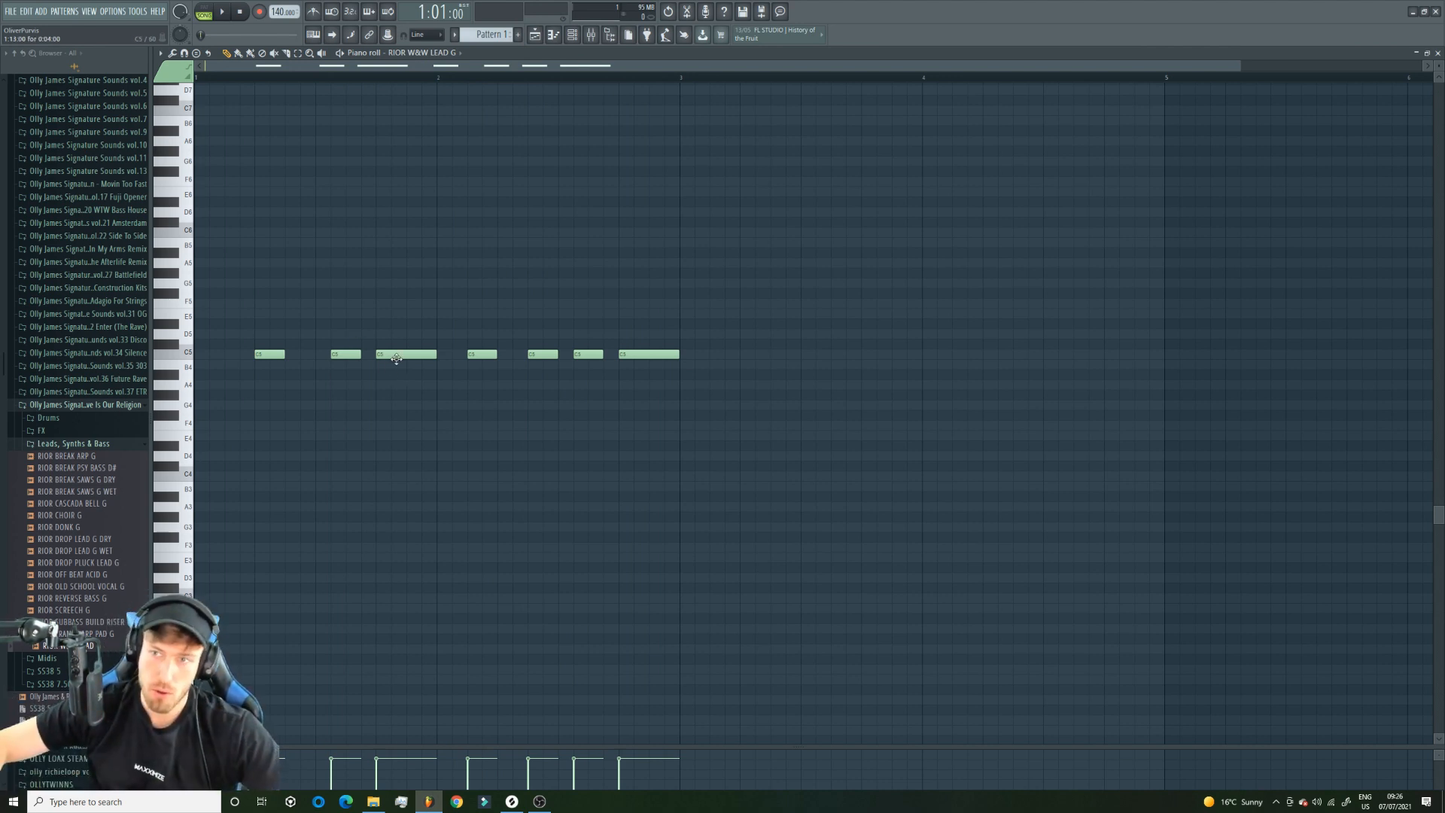
Try an extra C5 note at the start of bar 1 in playback.
{"action": "left_click", "coordinate": [206, 353]}
{"action": "key", "text": "space"}
{"action": "key", "text": "space"}
{"action": "right_click", "coordinate": [239, 354]}
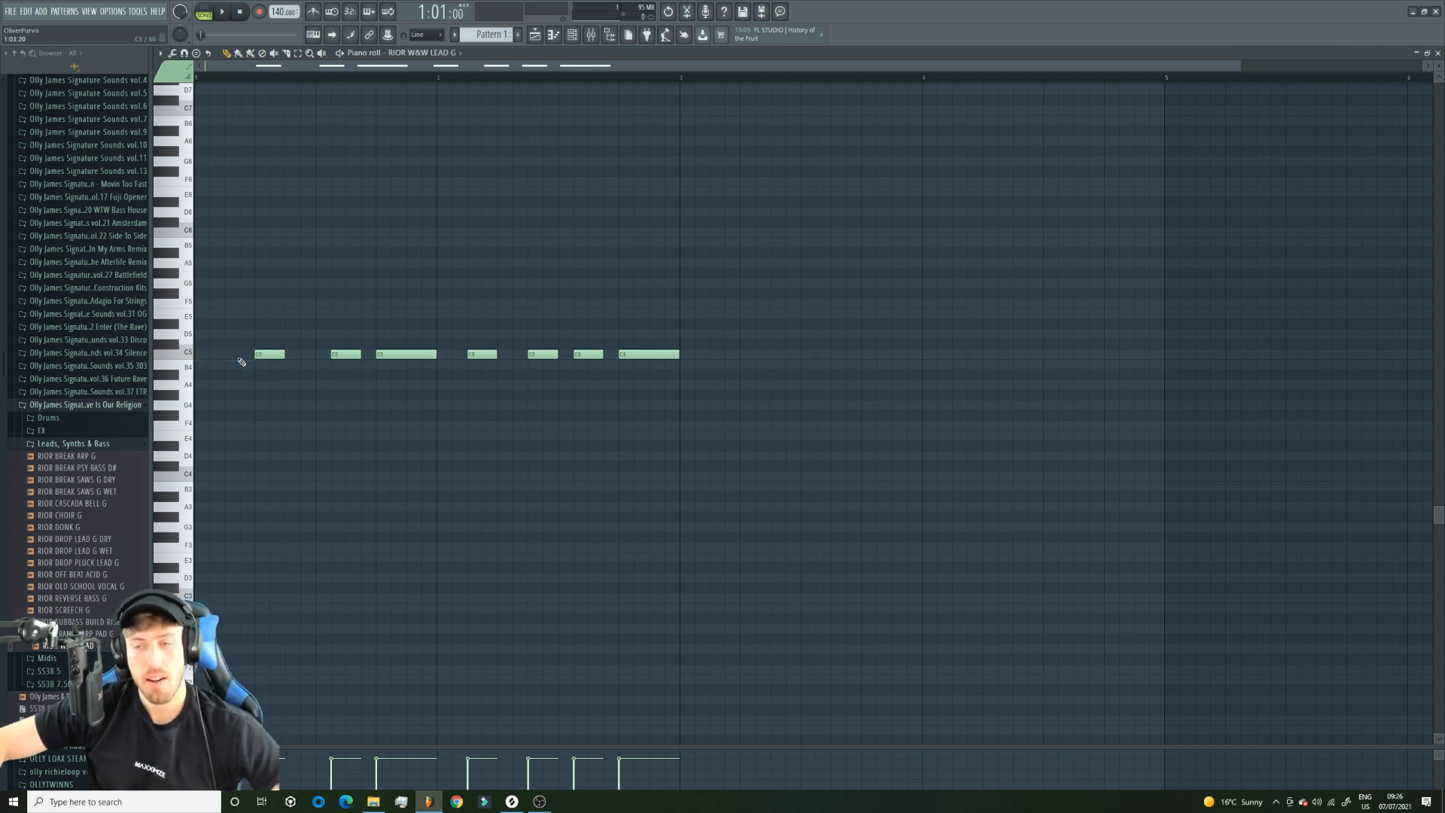
Transpose all the lead notes down three semitones to A4, comparing pitches during playback.
{"action": "left_click", "coordinate": [572, 34]}
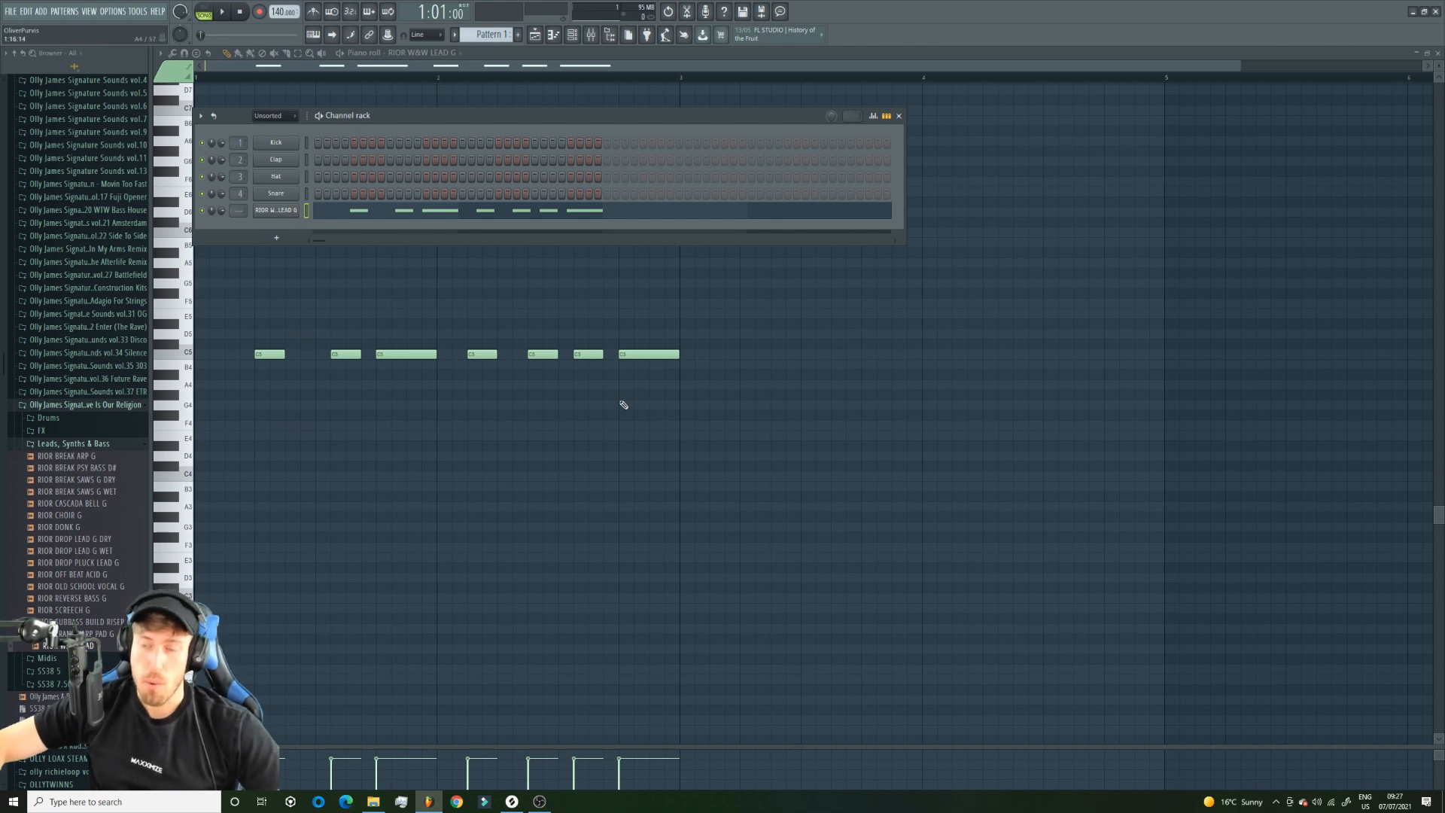
{"action": "key", "text": "F6"}
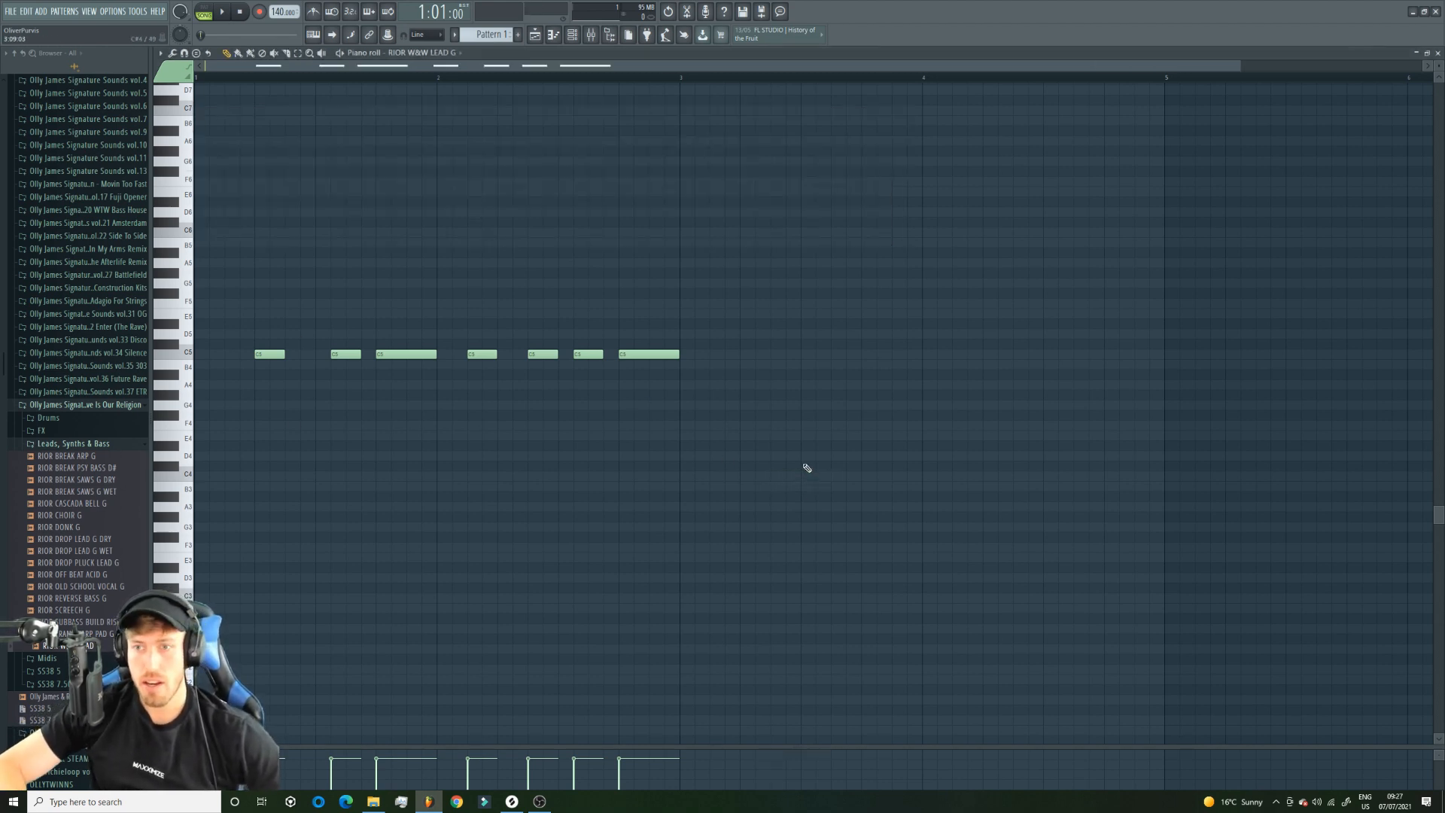
{"action": "key", "text": "Down"}
{"action": "key", "text": "Down"}
{"action": "key", "text": "space"}
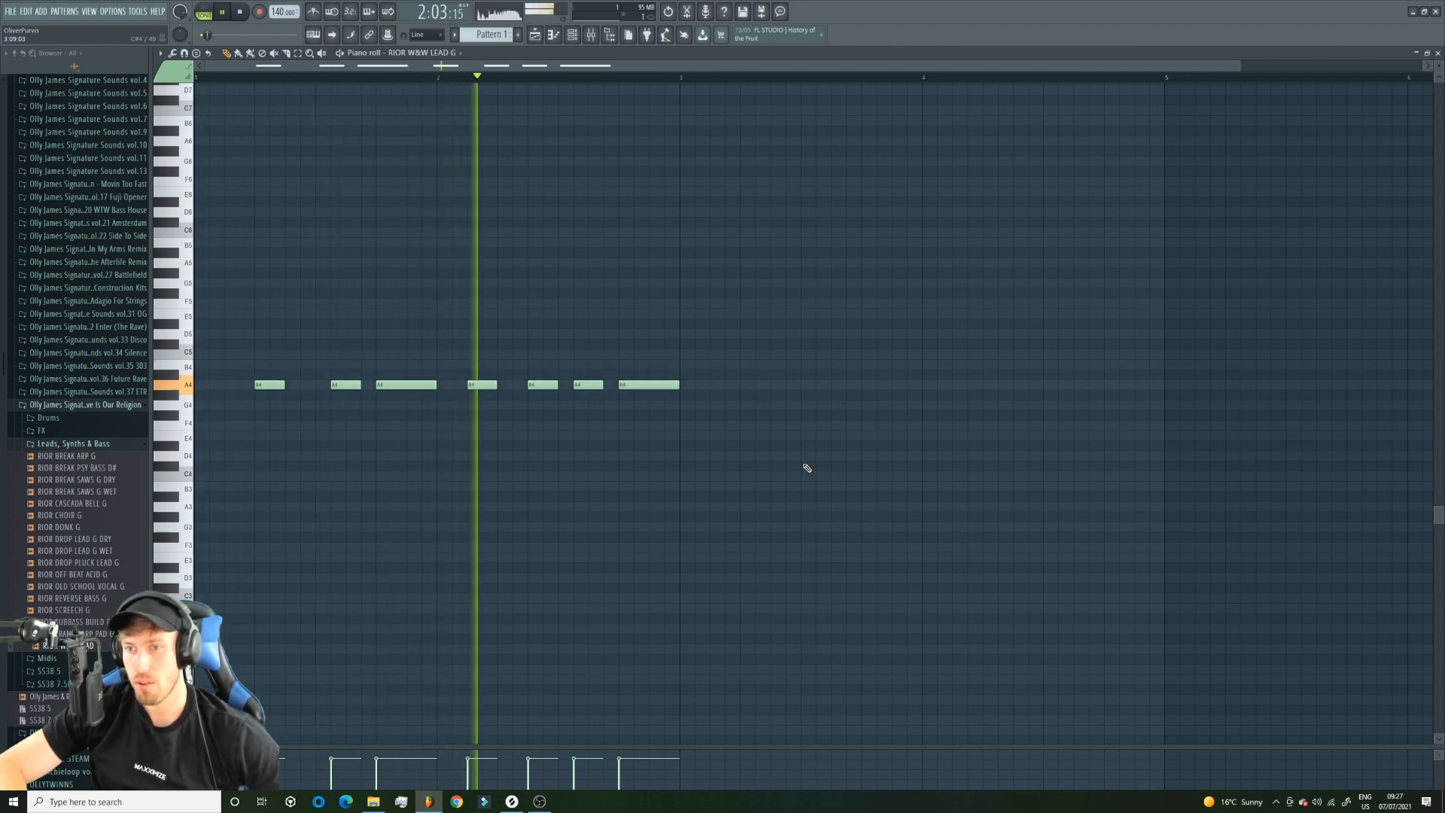
{"action": "key", "text": "Down"}
{"action": "key", "text": "Down"}
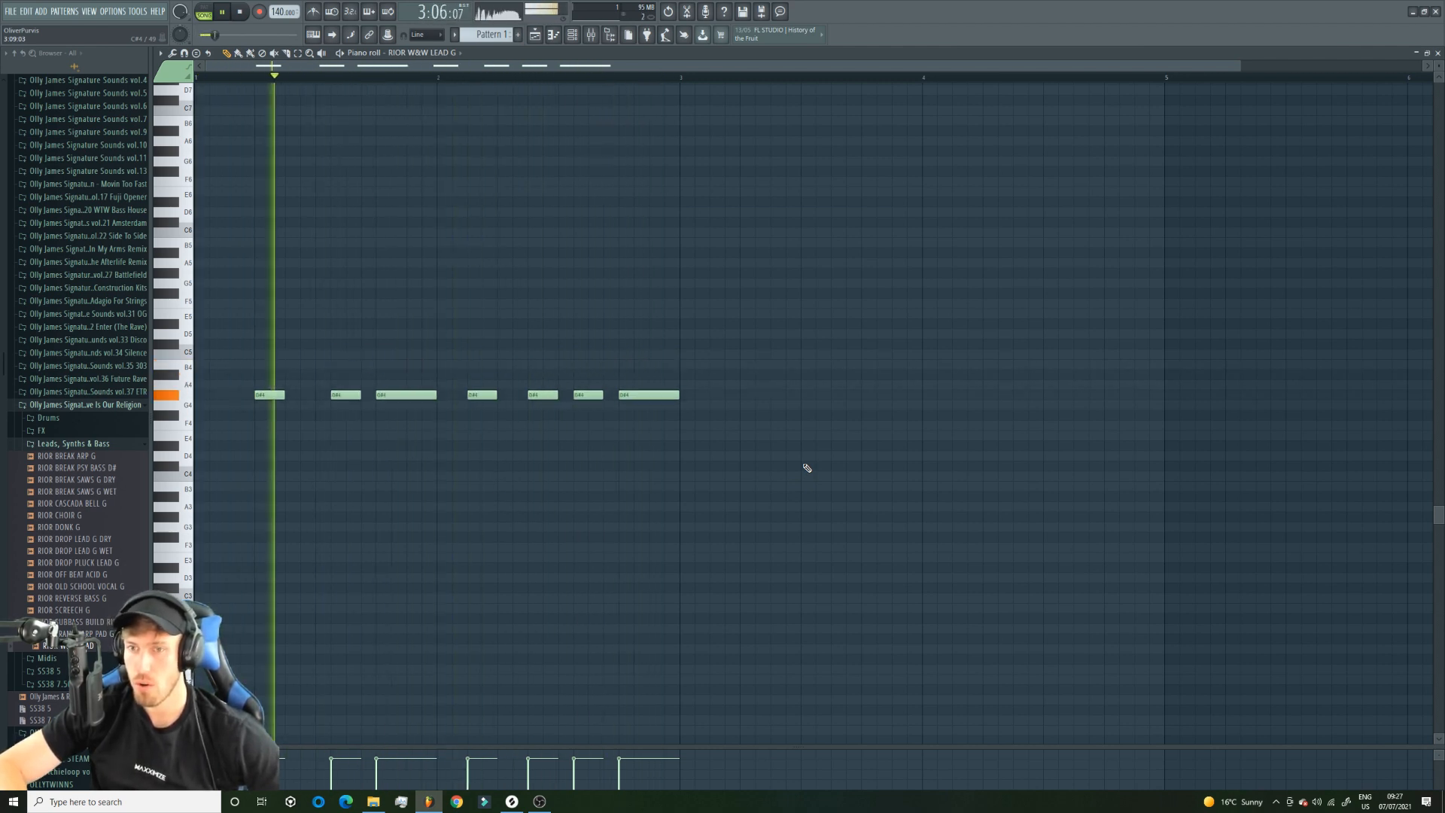
{"action": "key", "text": "Up"}
{"action": "key", "text": "space"}
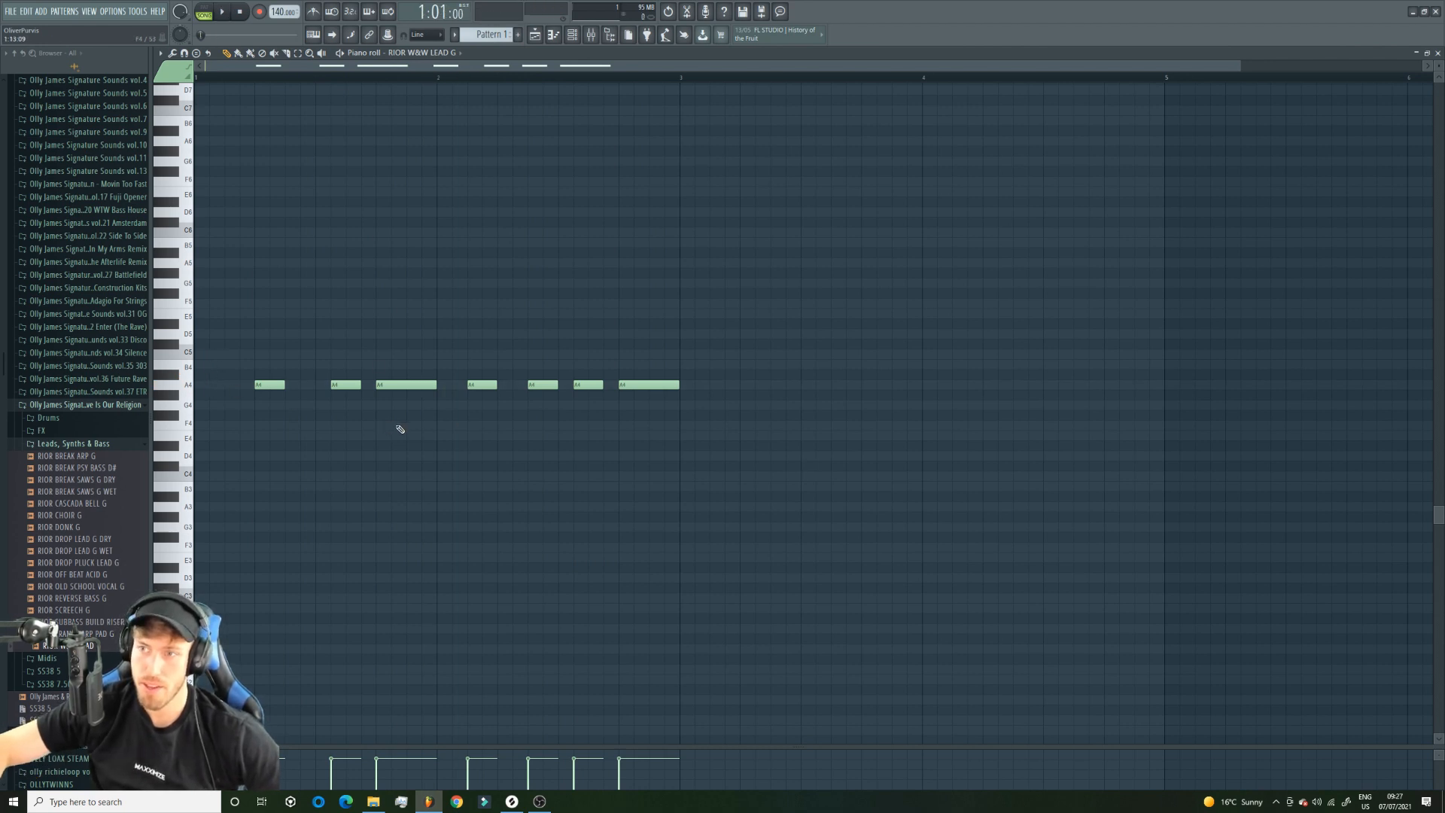
Assign the RIOR W&W LEAD G channel to mixer insert 5 and route that insert only to insert 6.
{"action": "key", "text": "F6"}
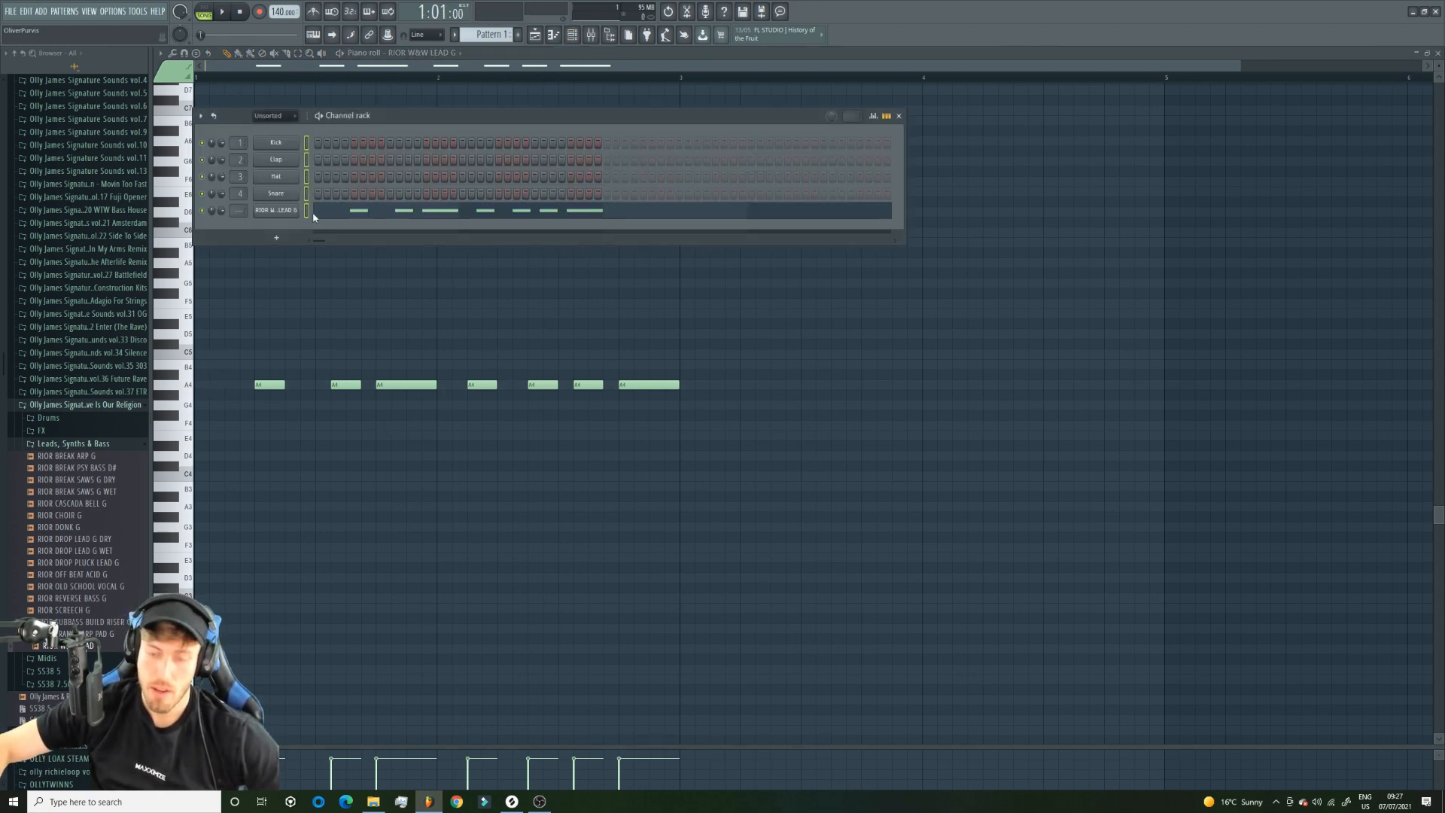
{"action": "left_click", "coordinate": [310, 212]}
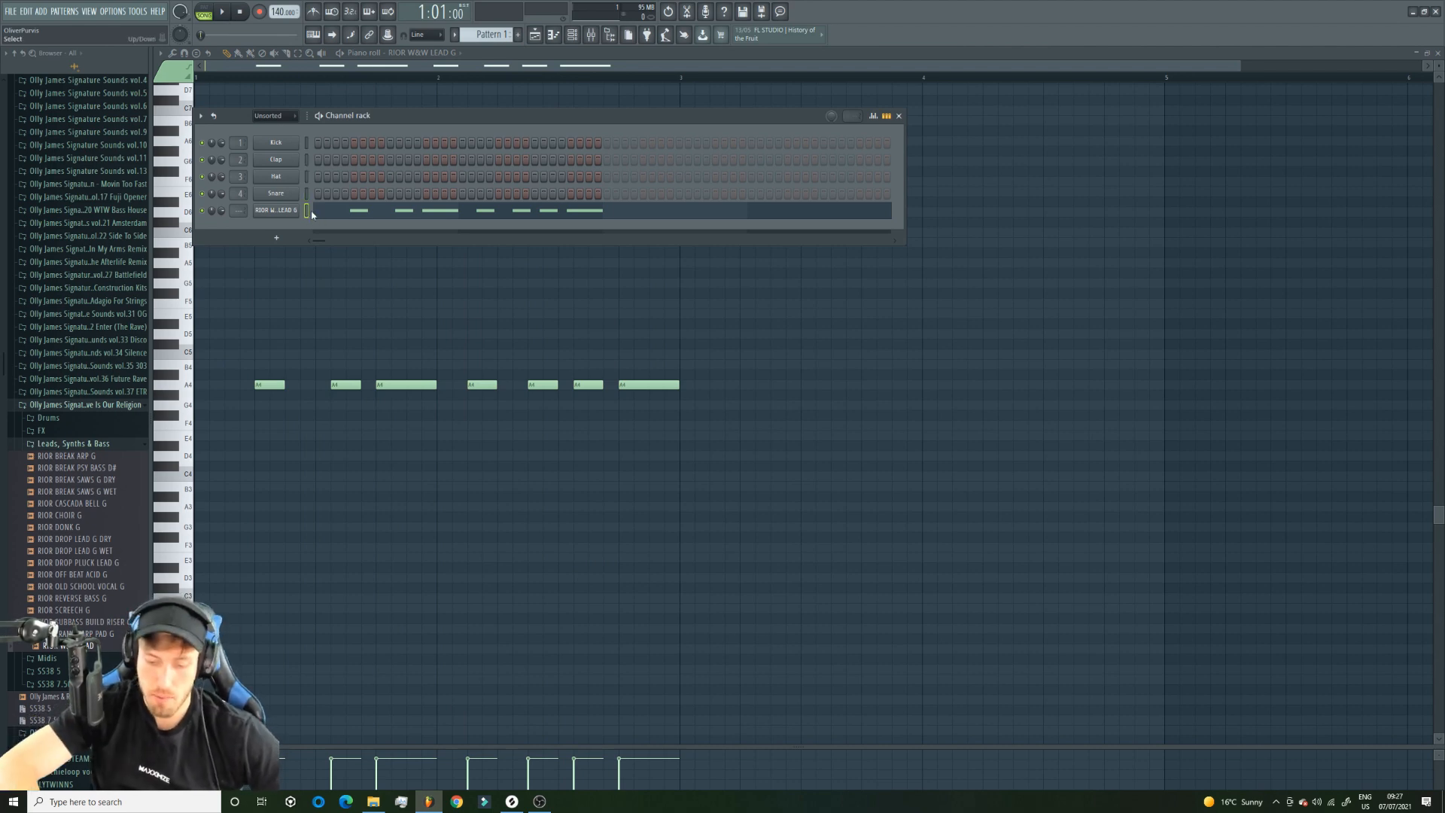
{"action": "key", "text": "ctrl+l"}
{"action": "right_click", "coordinate": [350, 679]}
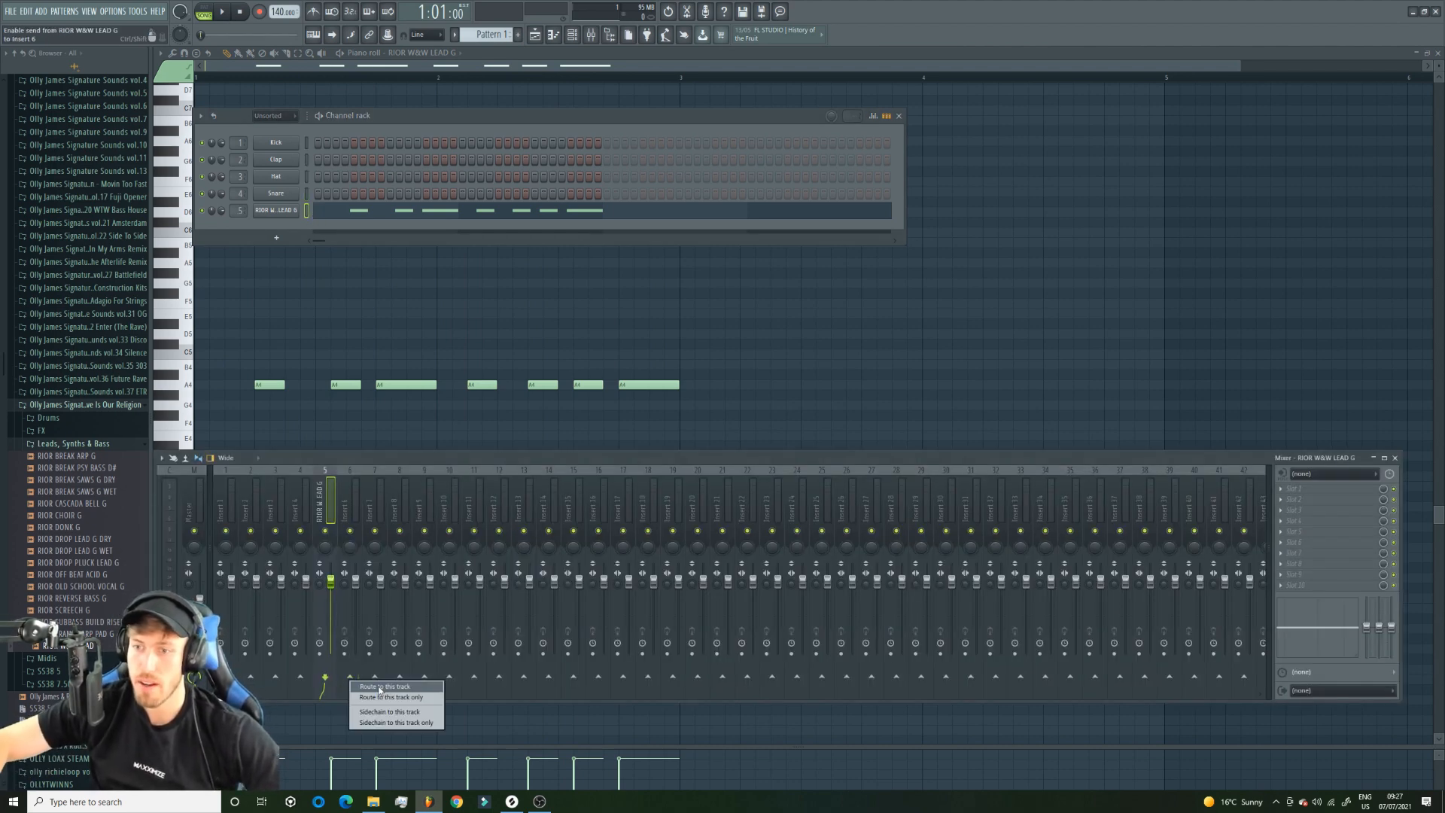
{"action": "left_click", "coordinate": [388, 698]}
Rename mixer insert 5 as "mAIN LEAD" and insert 6 as "MAIN LEAD BUS".
{"action": "right_click", "coordinate": [331, 485]}
{"action": "left_click", "coordinate": [384, 485]}
{"action": "type", "text": "mAl"}
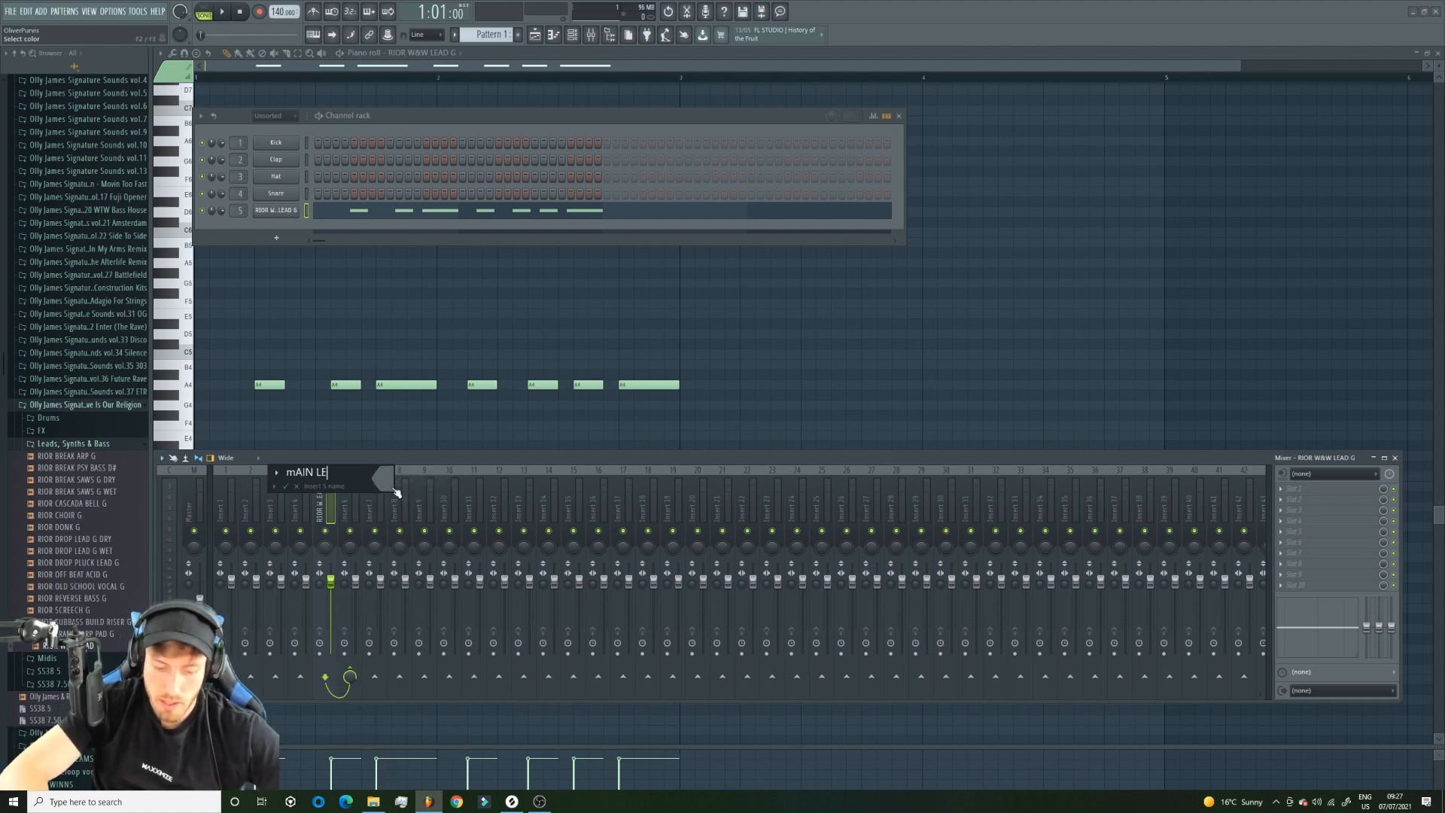
{"action": "key", "text": "Return"}
{"action": "right_click", "coordinate": [352, 489]}
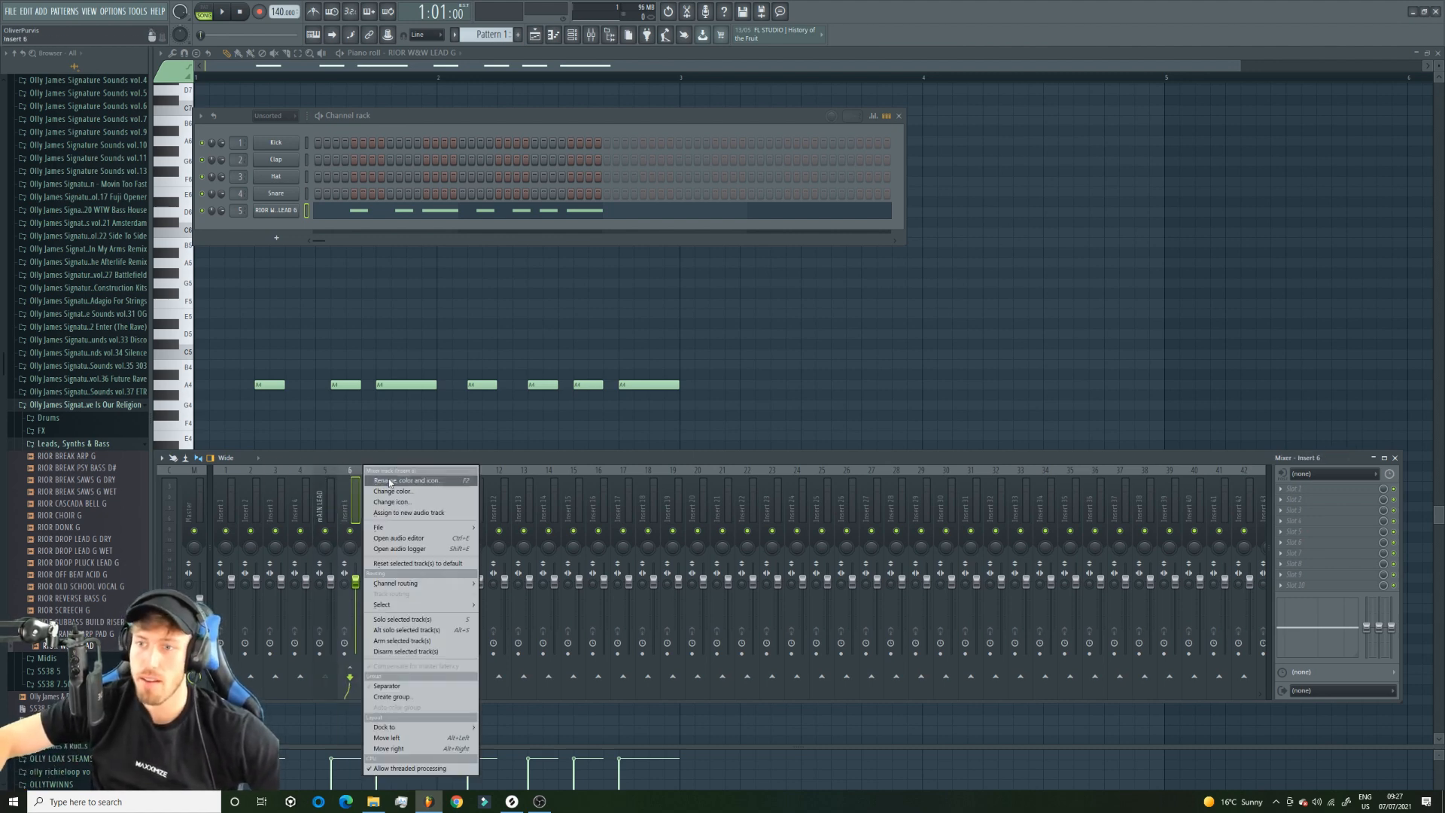
{"action": "left_click", "coordinate": [392, 482]}
{"action": "type", "text": "MAIN LEAD BUS"}
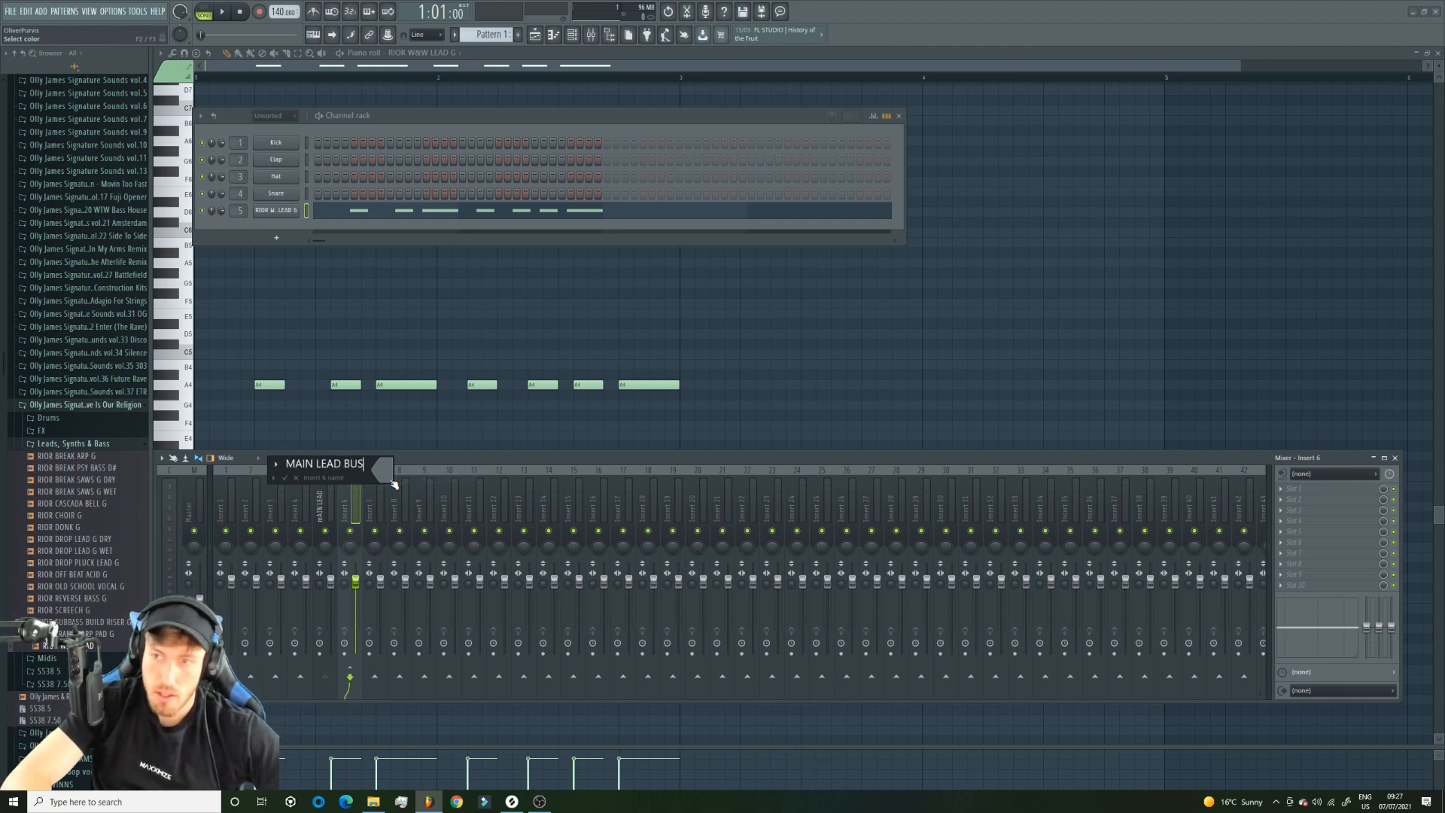
{"action": "key", "text": "Return"}
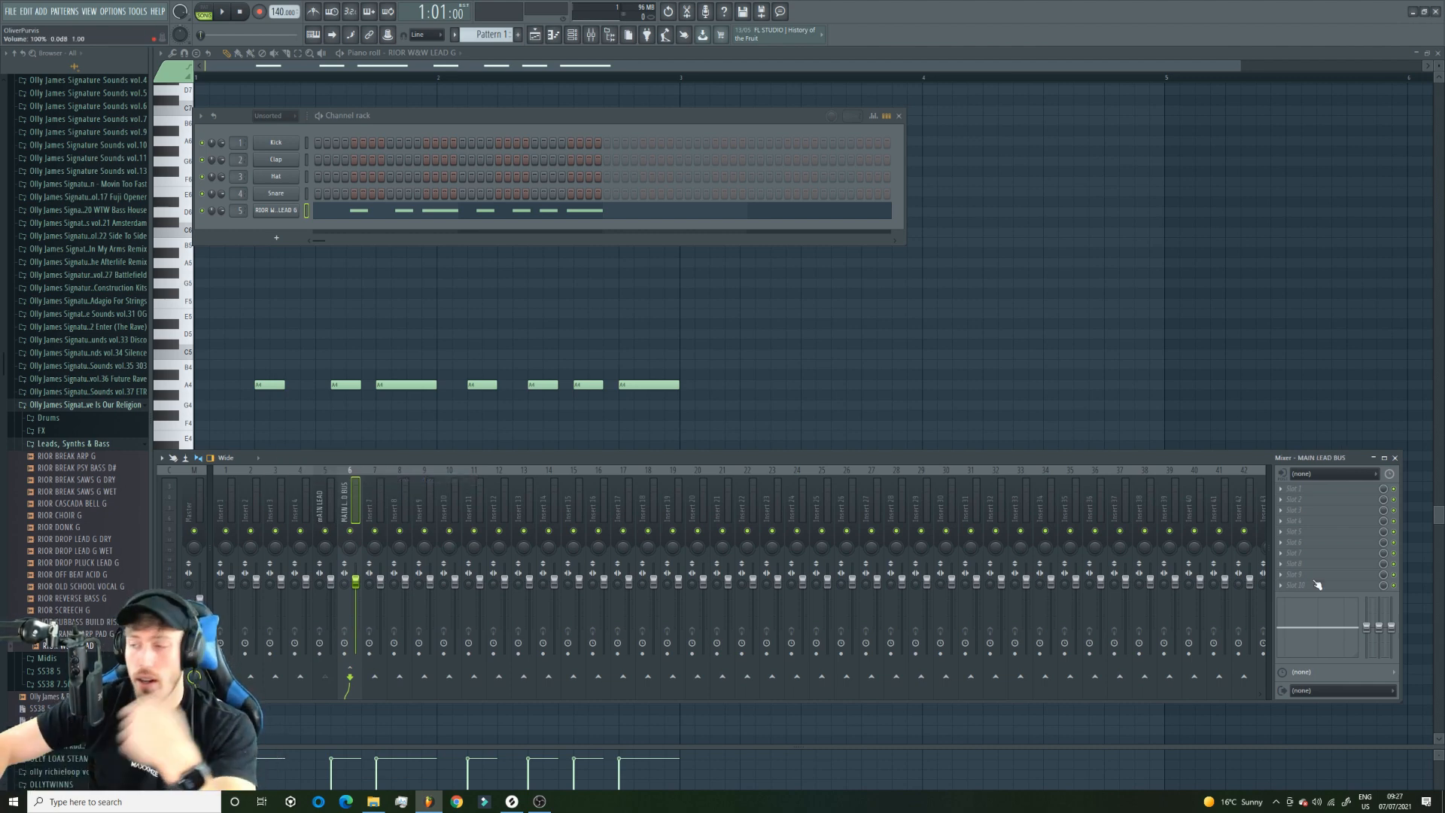
Load Soundgoodizer in the first effect slot of the mAIN LEAD mixer track.
{"action": "left_click", "coordinate": [1310, 500]}
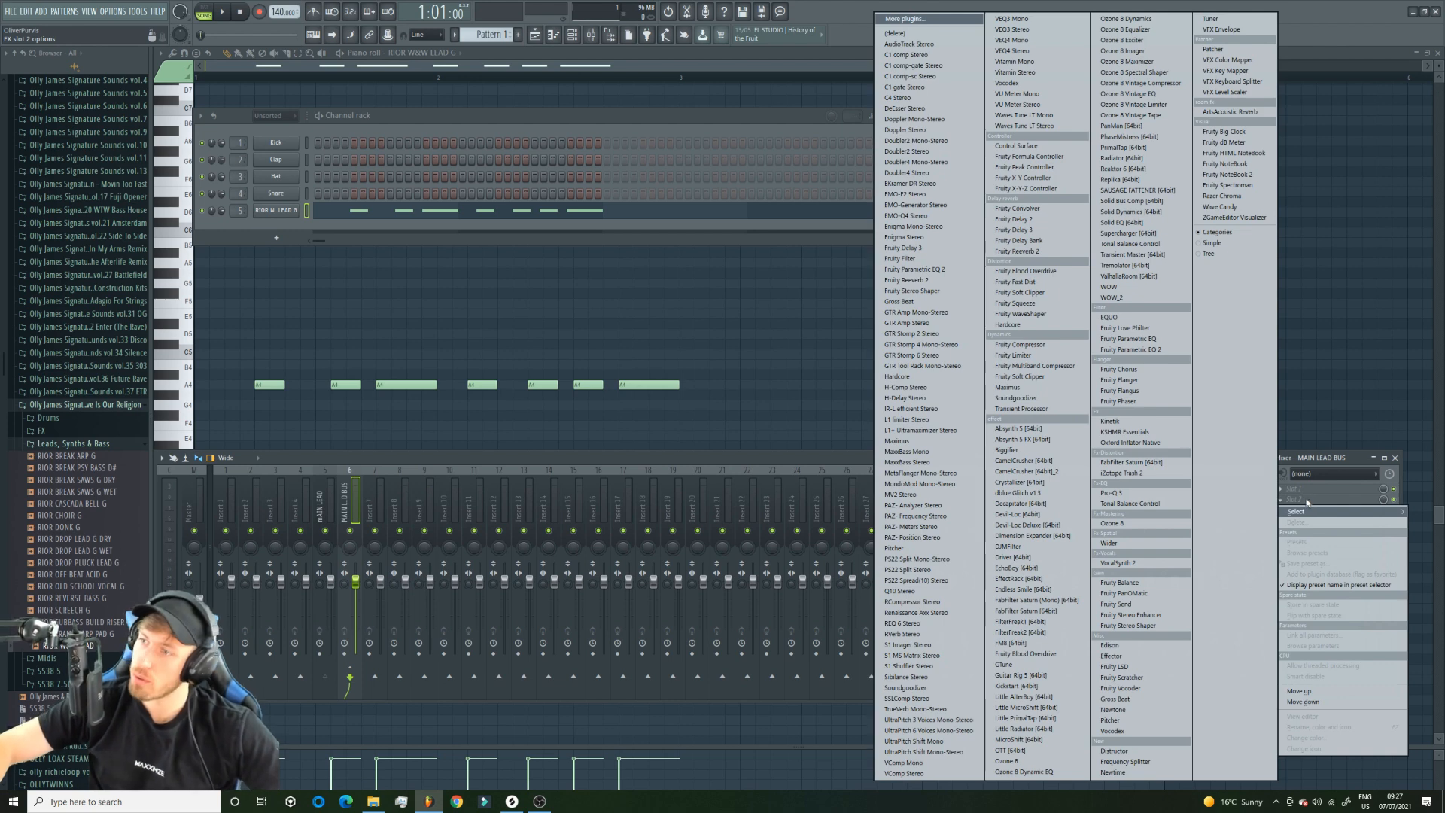
{"action": "left_click", "coordinate": [326, 486]}
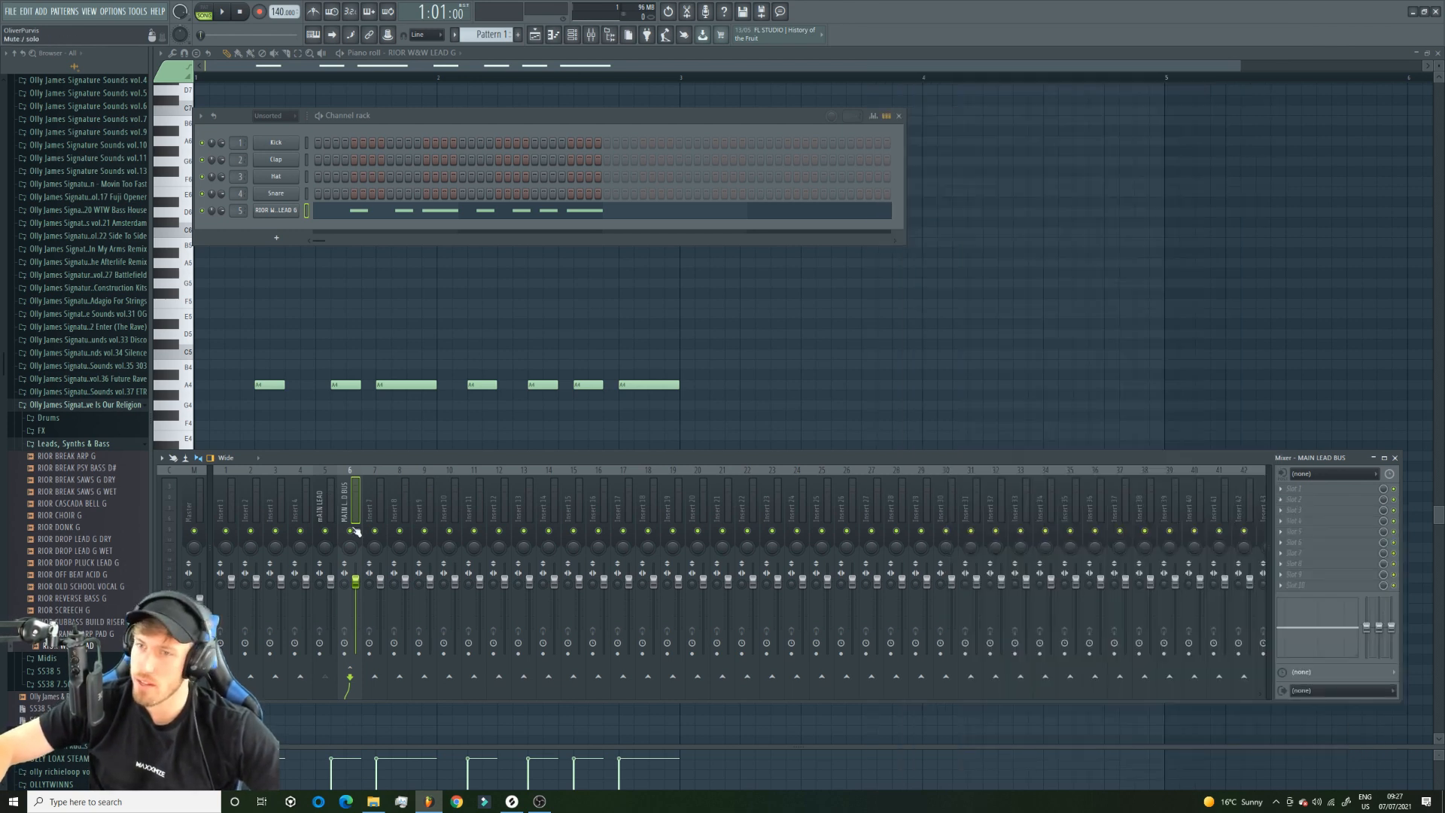
{"action": "left_click", "coordinate": [307, 500]}
{"action": "left_click", "coordinate": [325, 500]}
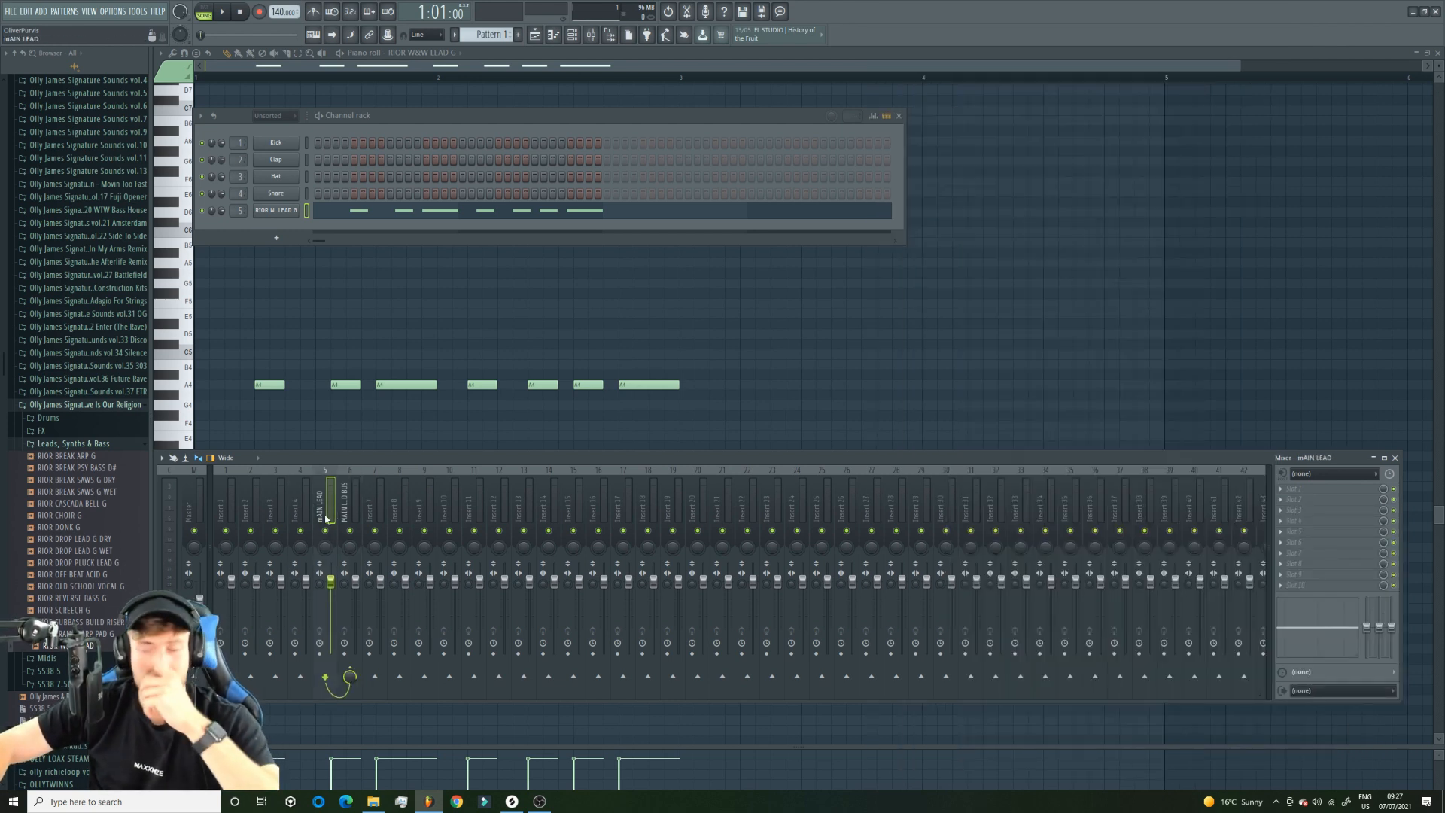
{"action": "left_click", "coordinate": [1294, 489]}
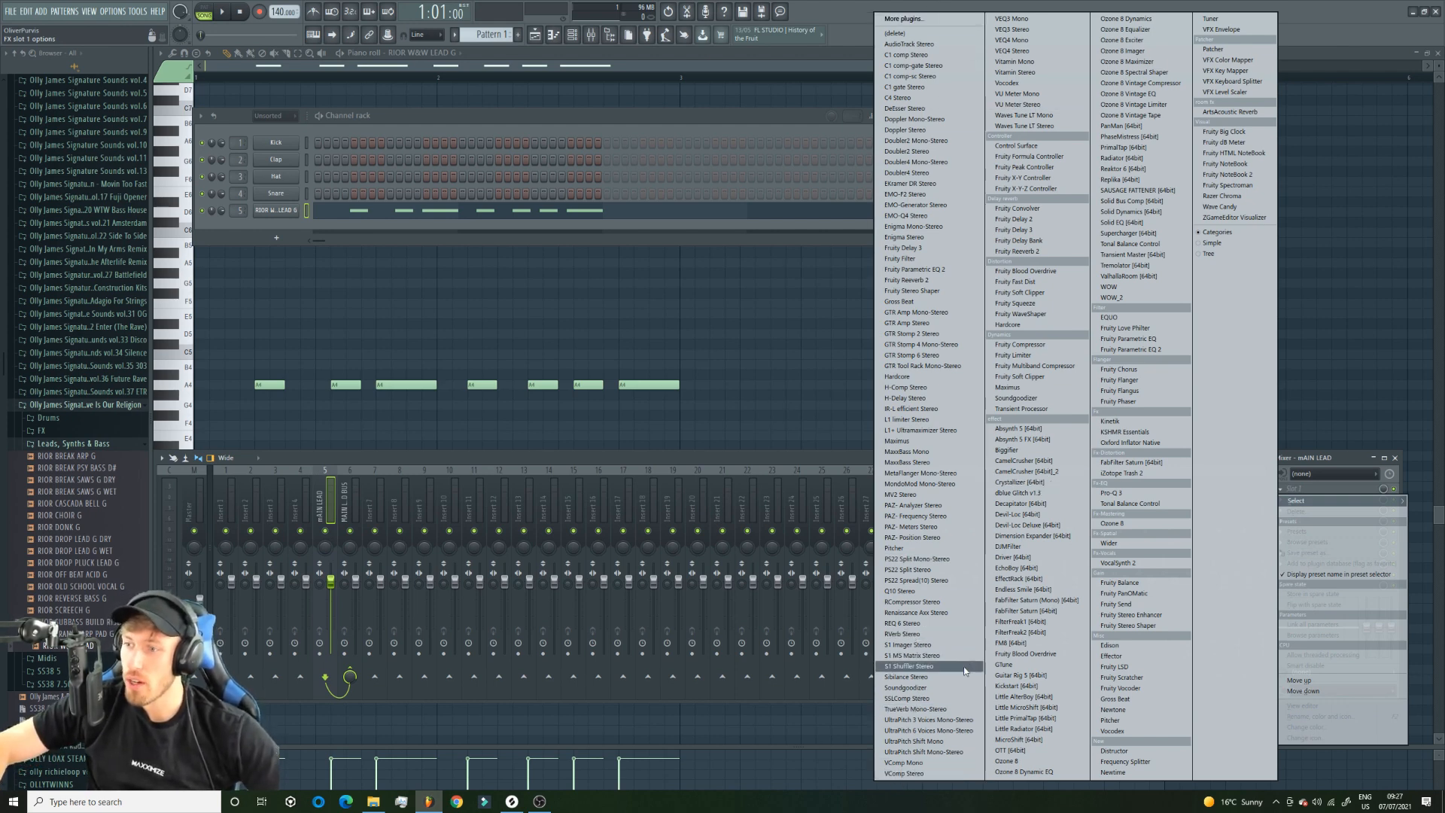
{"action": "left_click", "coordinate": [931, 687]}
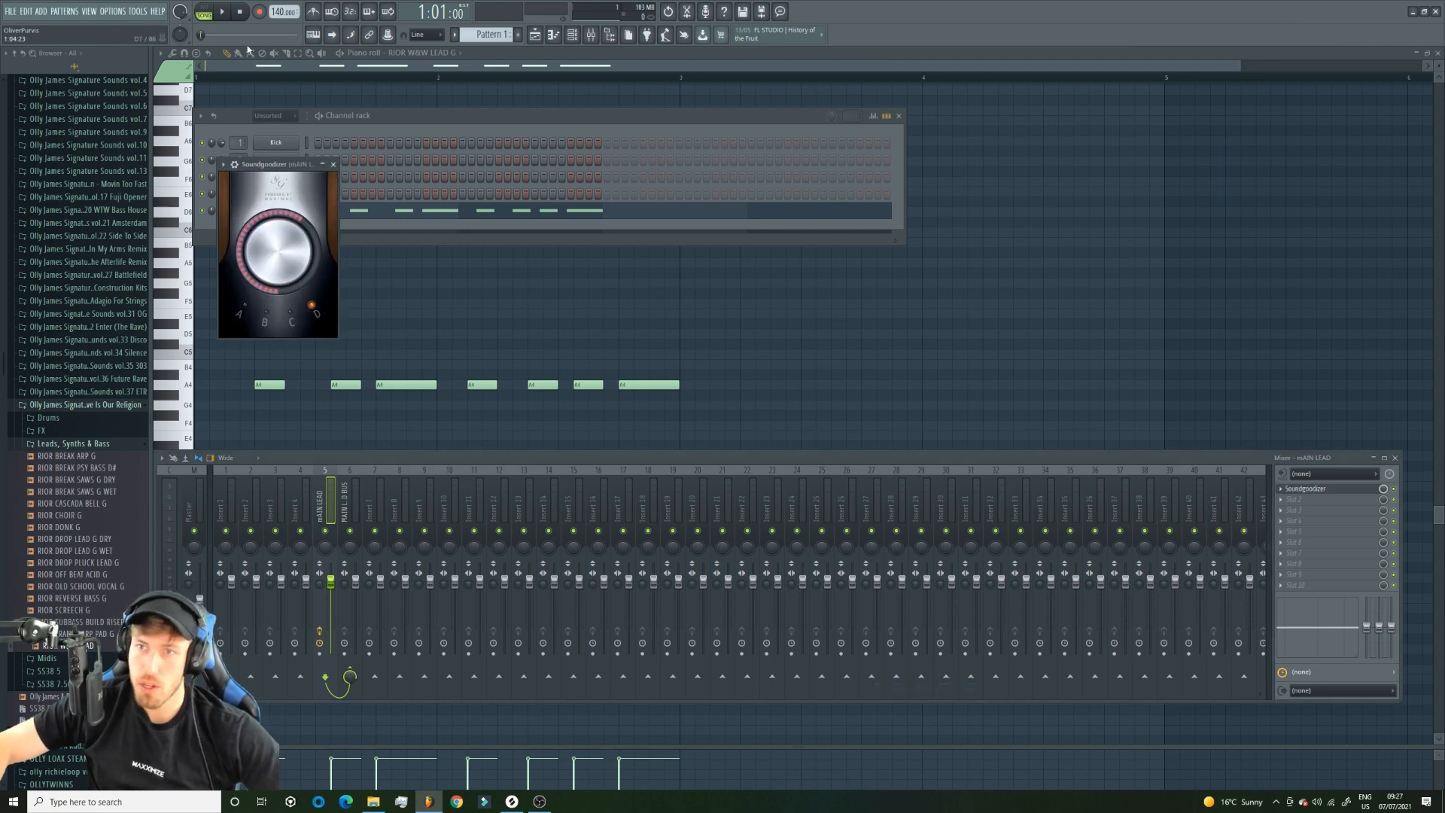
Audition the lead in playback with Soundgoodizer modes A and D, returning to mode D.
{"action": "key", "text": "space"}
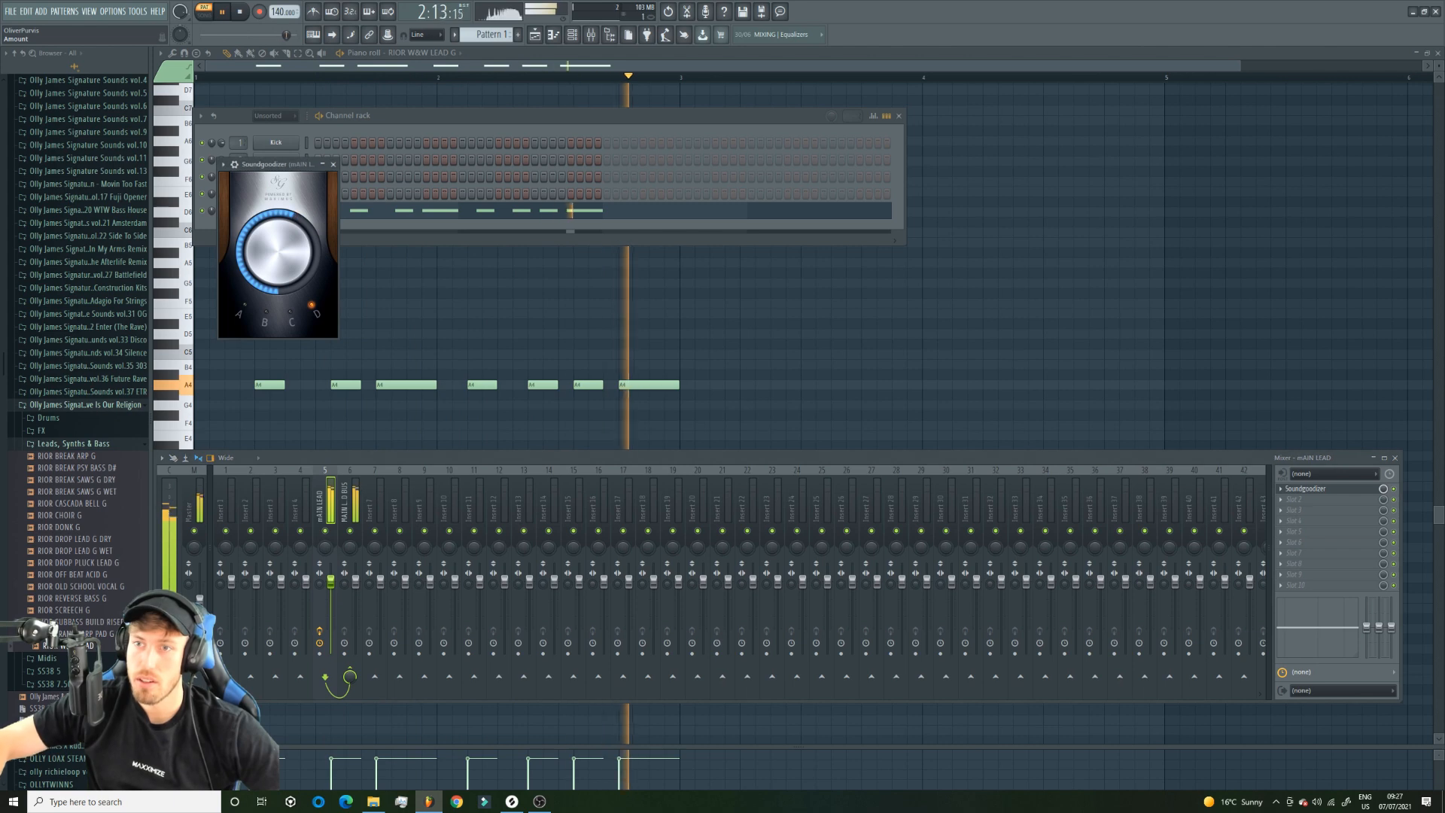
{"action": "key", "text": "space"}
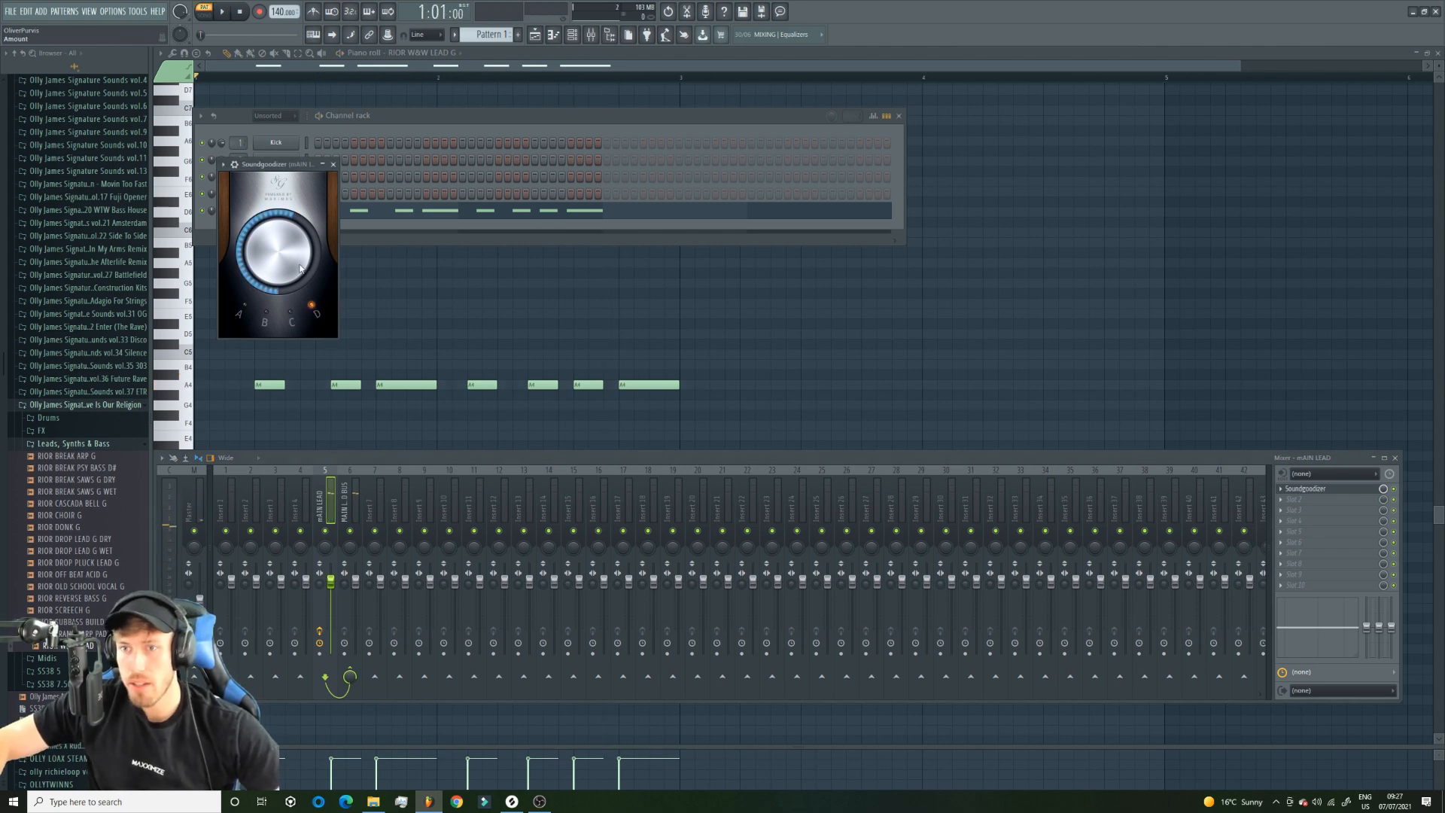
{"action": "left_click", "coordinate": [255, 311]}
{"action": "key", "text": "space"}
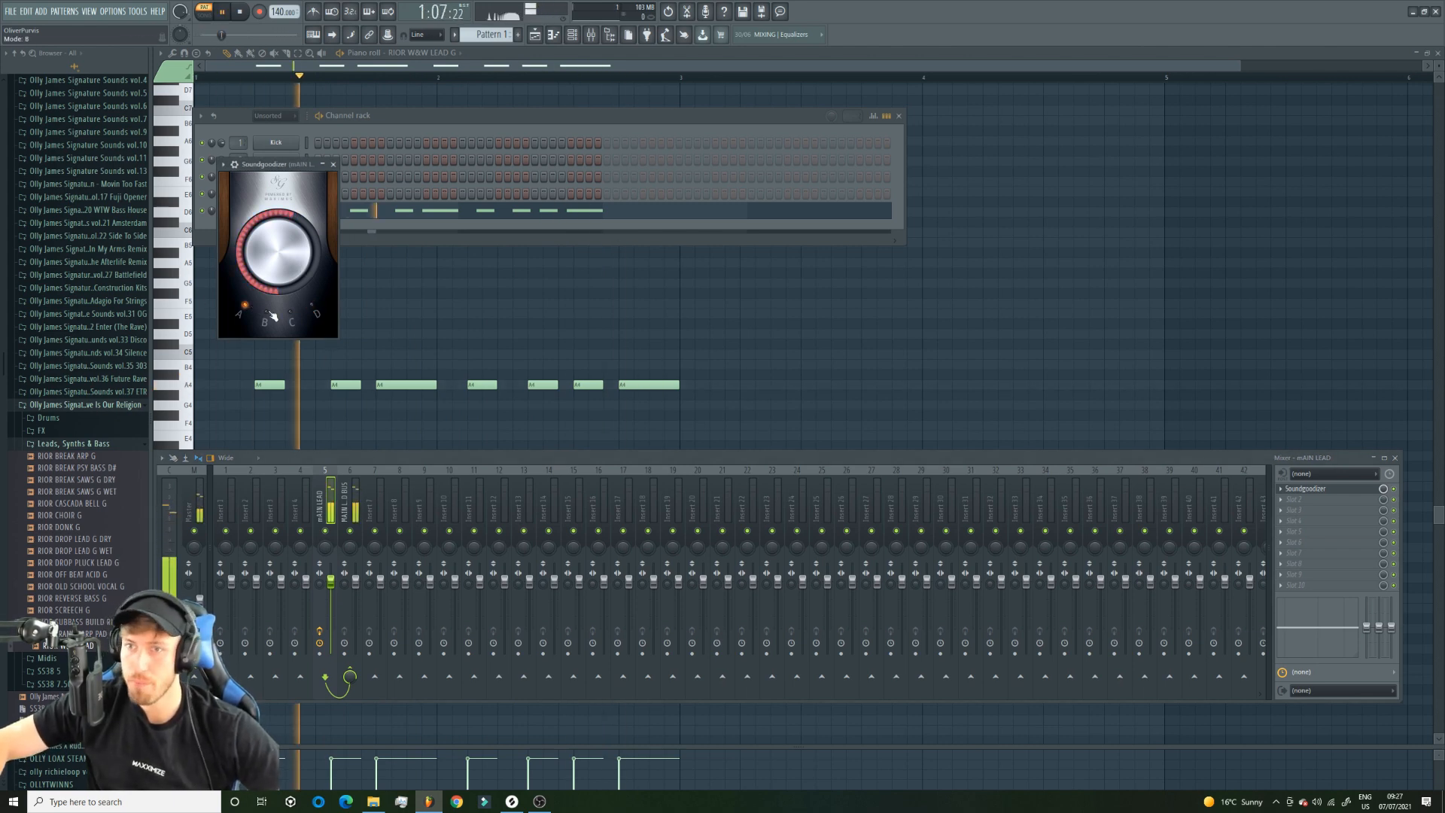
{"action": "left_click", "coordinate": [312, 308]}
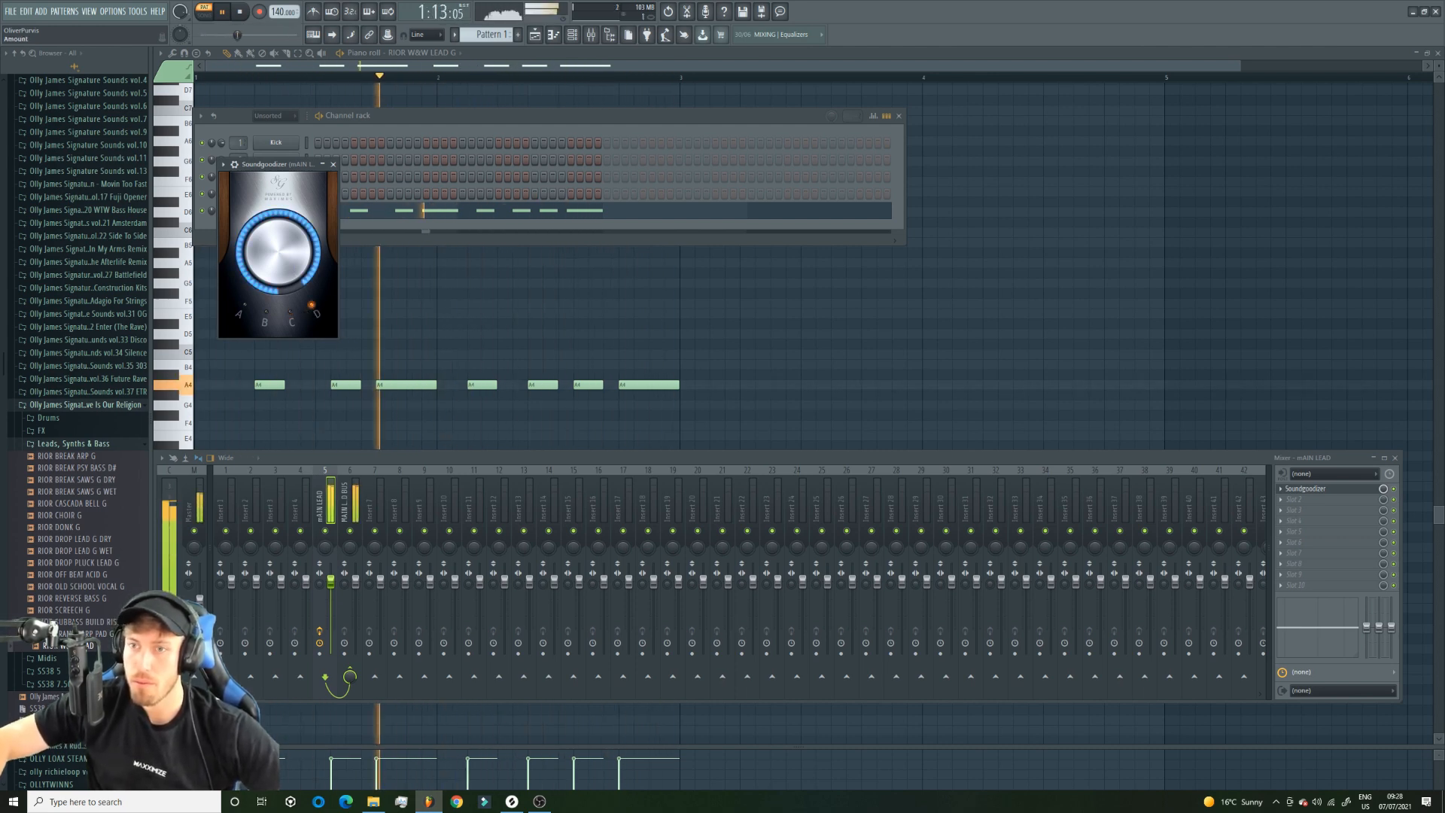
{"action": "key", "text": "space"}
Add Fruity Blood Overdrive in the second effect slot of the mAIN LEAD mixer track.
{"action": "left_click", "coordinate": [1300, 506]}
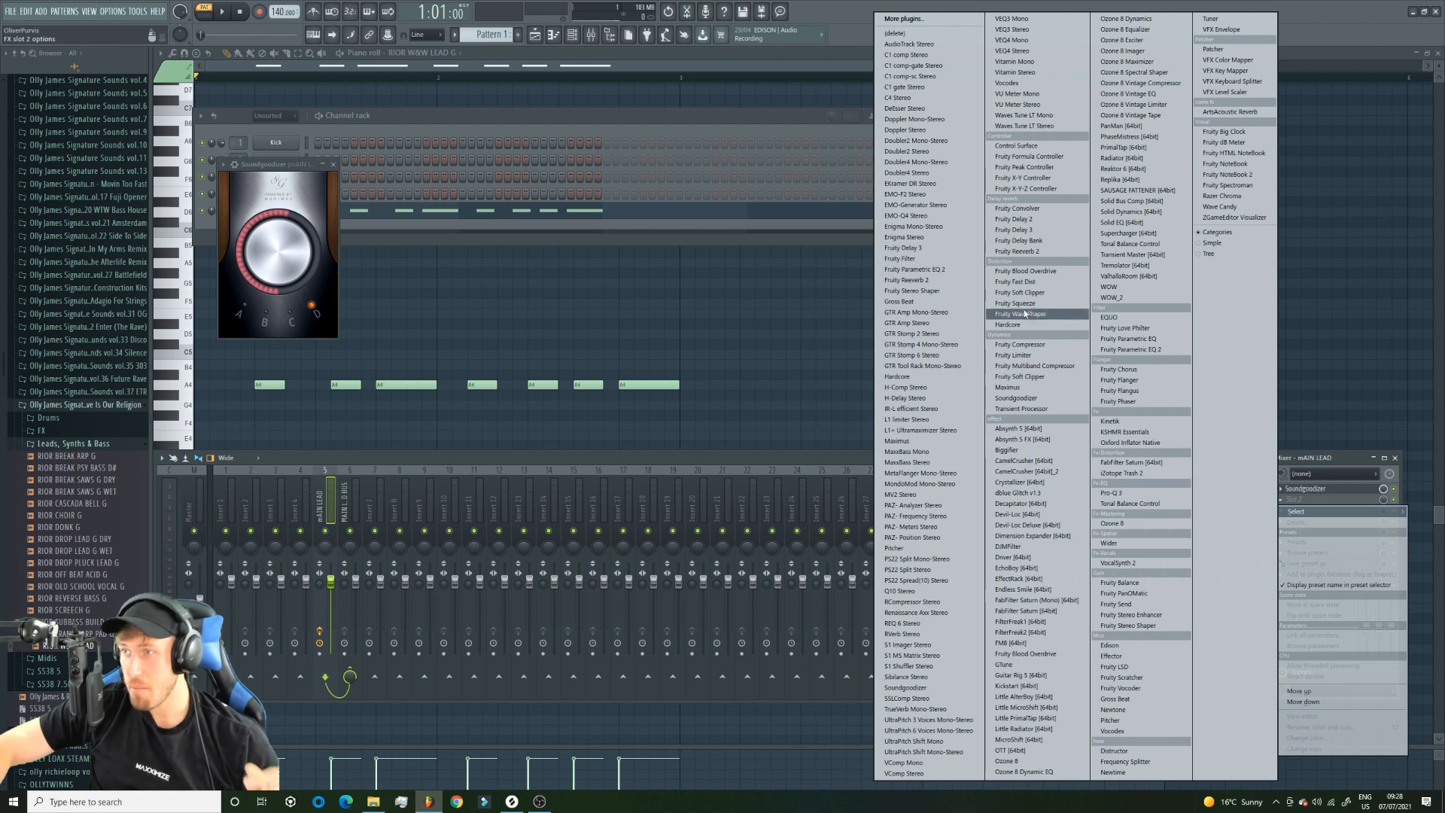
{"action": "left_click", "coordinate": [1026, 271]}
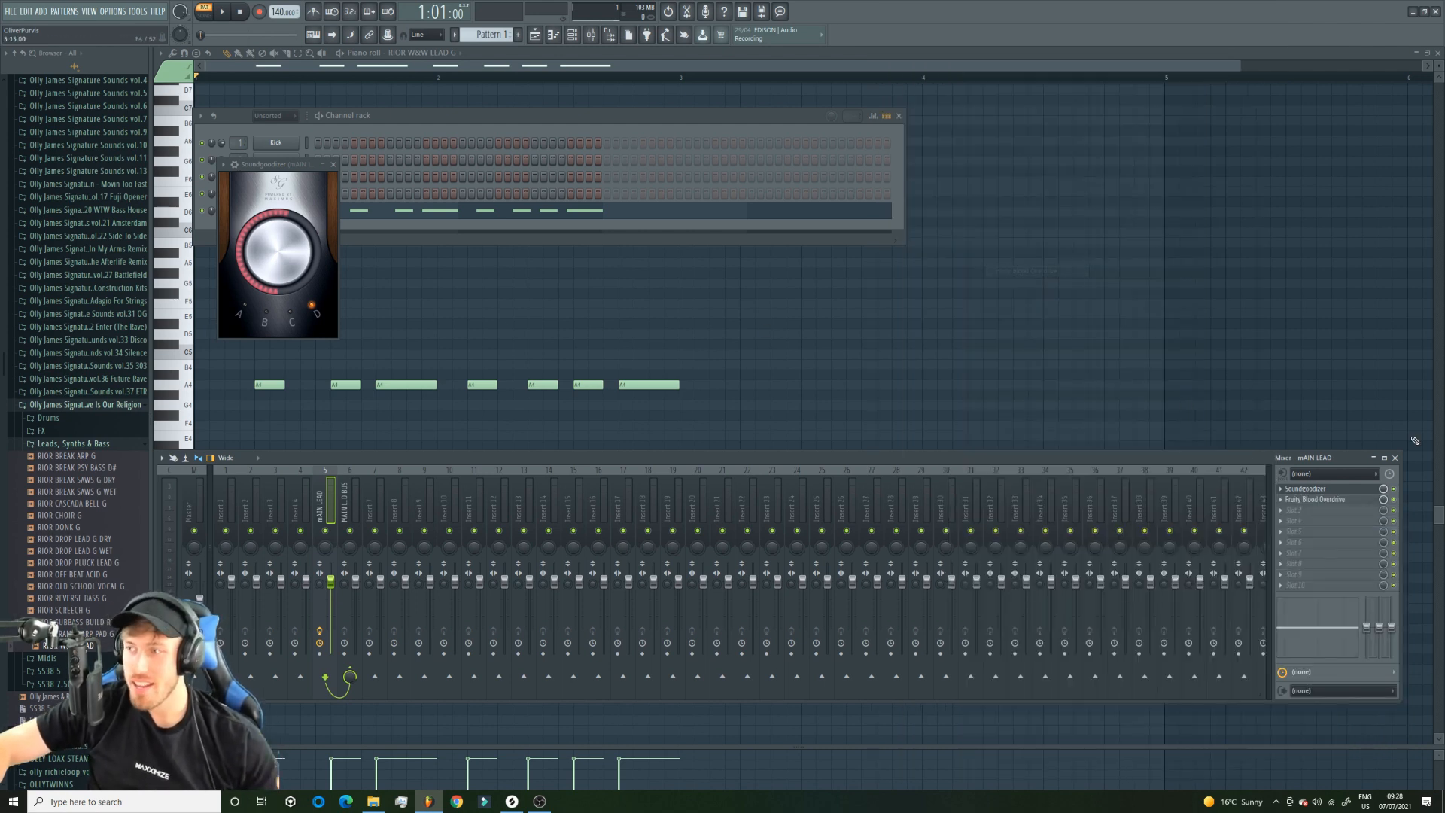
Raise the Fruity Blood Overdrive's pre-amp to about 0.26 while auditioning the lead with the effect switched on and off.
{"action": "left_click", "coordinate": [1317, 501]}
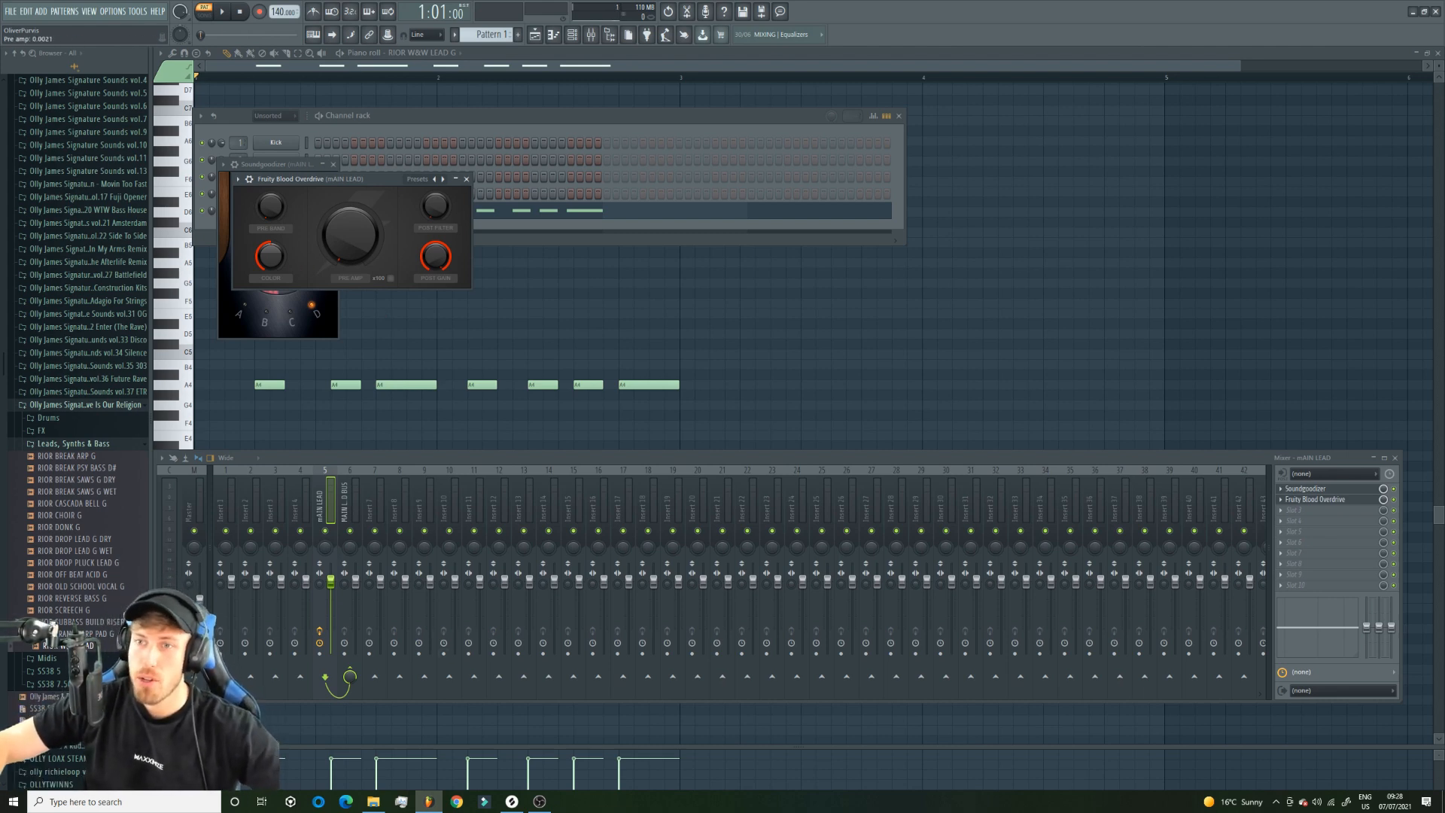
{"action": "key", "text": "space"}
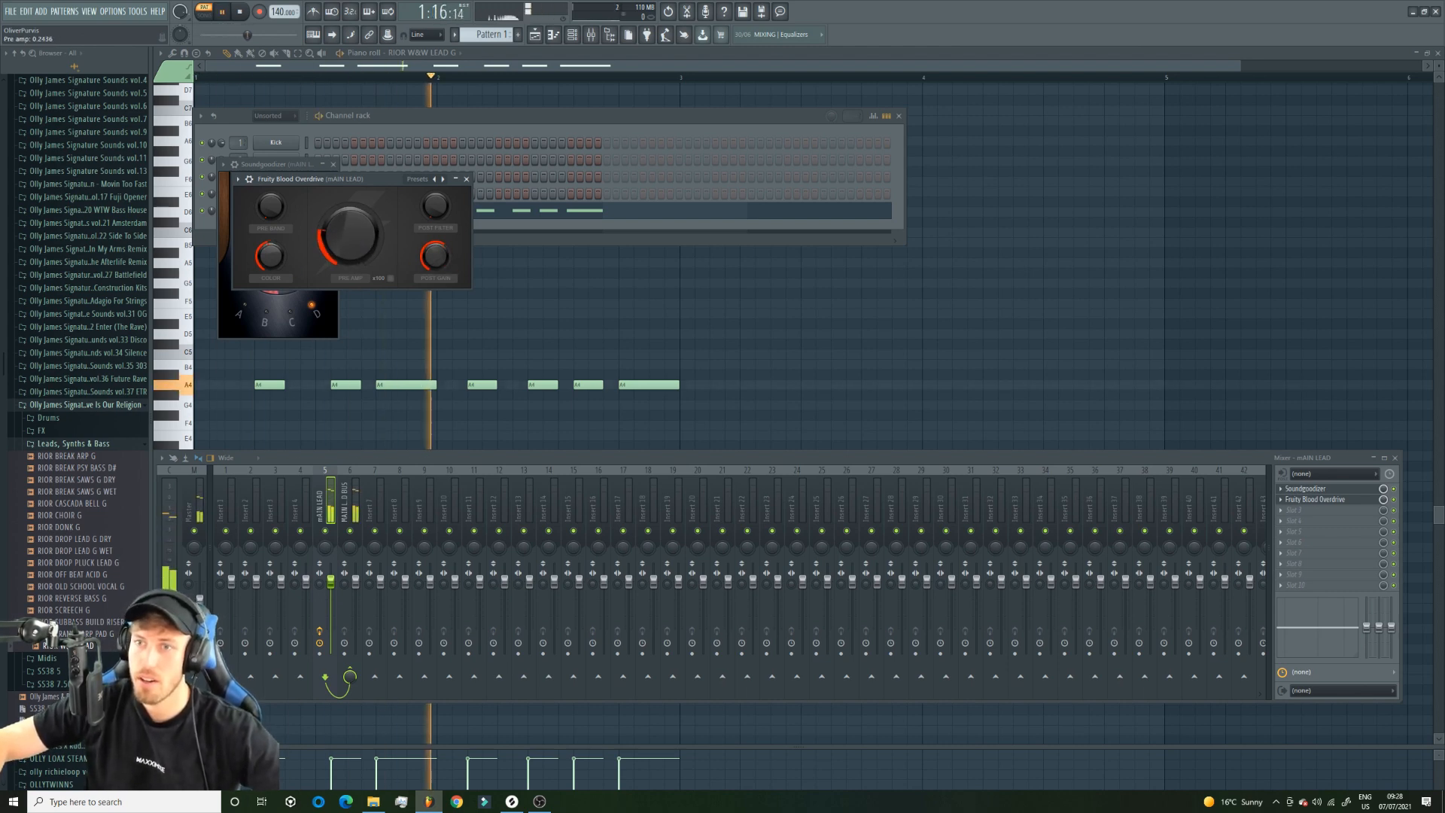
{"action": "key", "text": "space"}
{"action": "left_click", "coordinate": [1392, 500]}
{"action": "left_click_drag", "start_coordinate": [333, 244], "coordinate": [333, 248]}
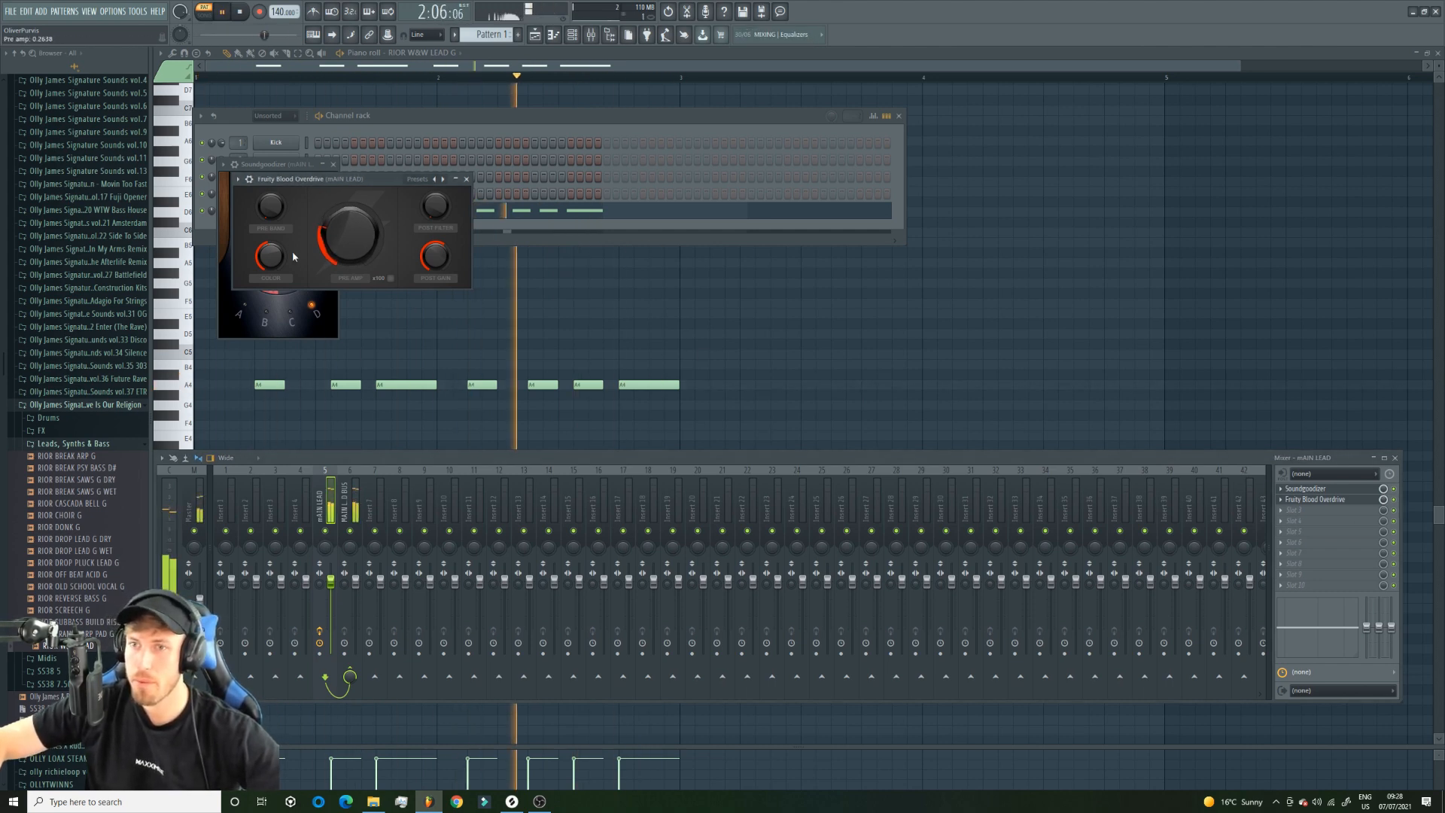
Stop playback and load Distructor in the fourth effect slot of the mAIN LEAD mixer track.
{"action": "key", "text": "space"}
{"action": "left_click", "coordinate": [1316, 520]}
{"action": "left_click", "coordinate": [1129, 753]}
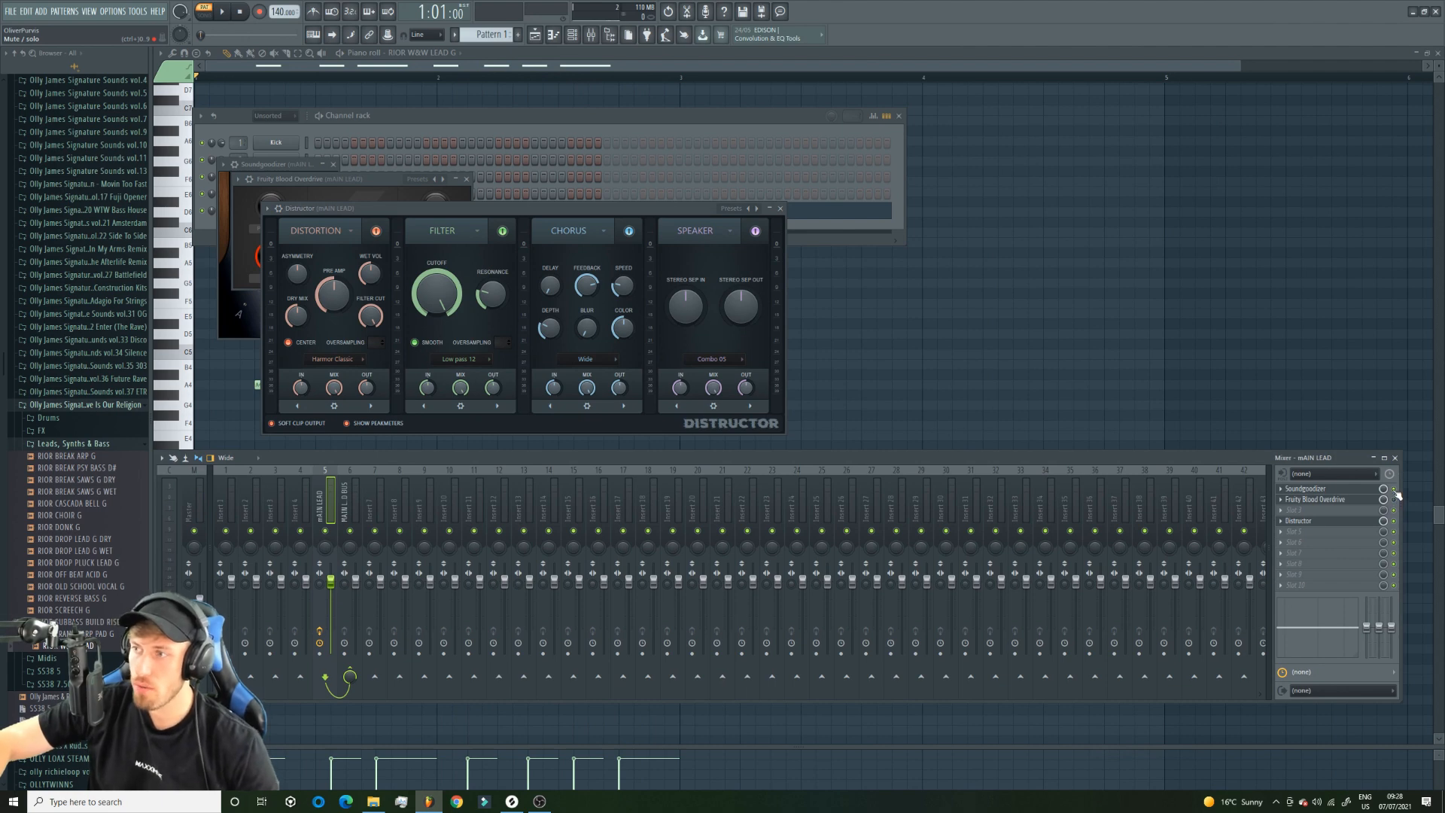
Audition several Distructor presets during playback and try the Crusher module with the rate crush at 100% and the bit crush turned up.
{"action": "key", "text": "space"}
{"action": "left_click", "coordinate": [756, 209]}
{"action": "left_click", "coordinate": [756, 208]}
{"action": "left_click", "coordinate": [756, 208]}
{"action": "left_click", "coordinate": [756, 208]}
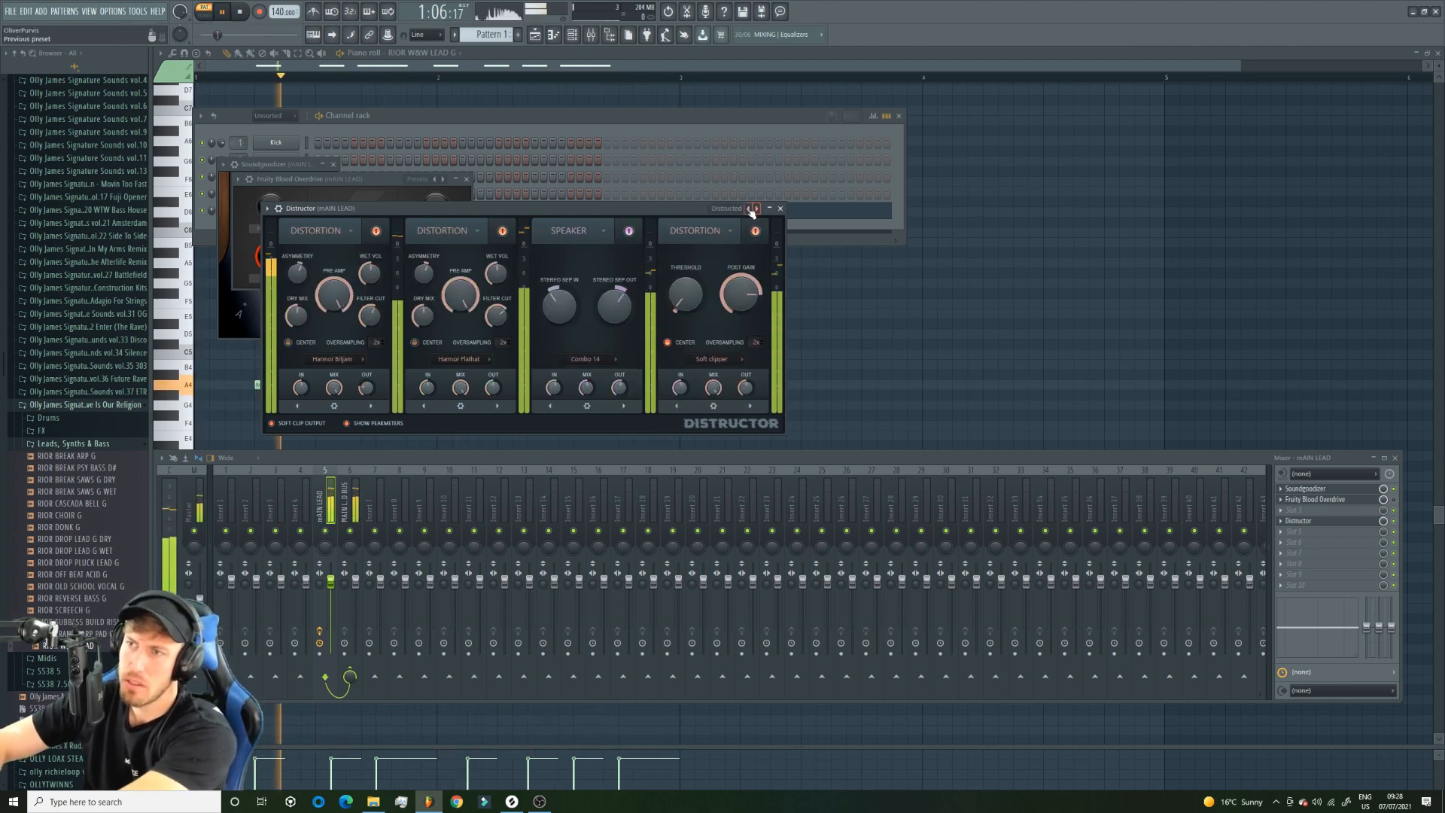
{"action": "left_click", "coordinate": [756, 208]}
{"action": "left_click_drag", "start_coordinate": [740, 293], "coordinate": [741, 226]}
{"action": "left_click_drag", "start_coordinate": [685, 294], "coordinate": [685, 241]}
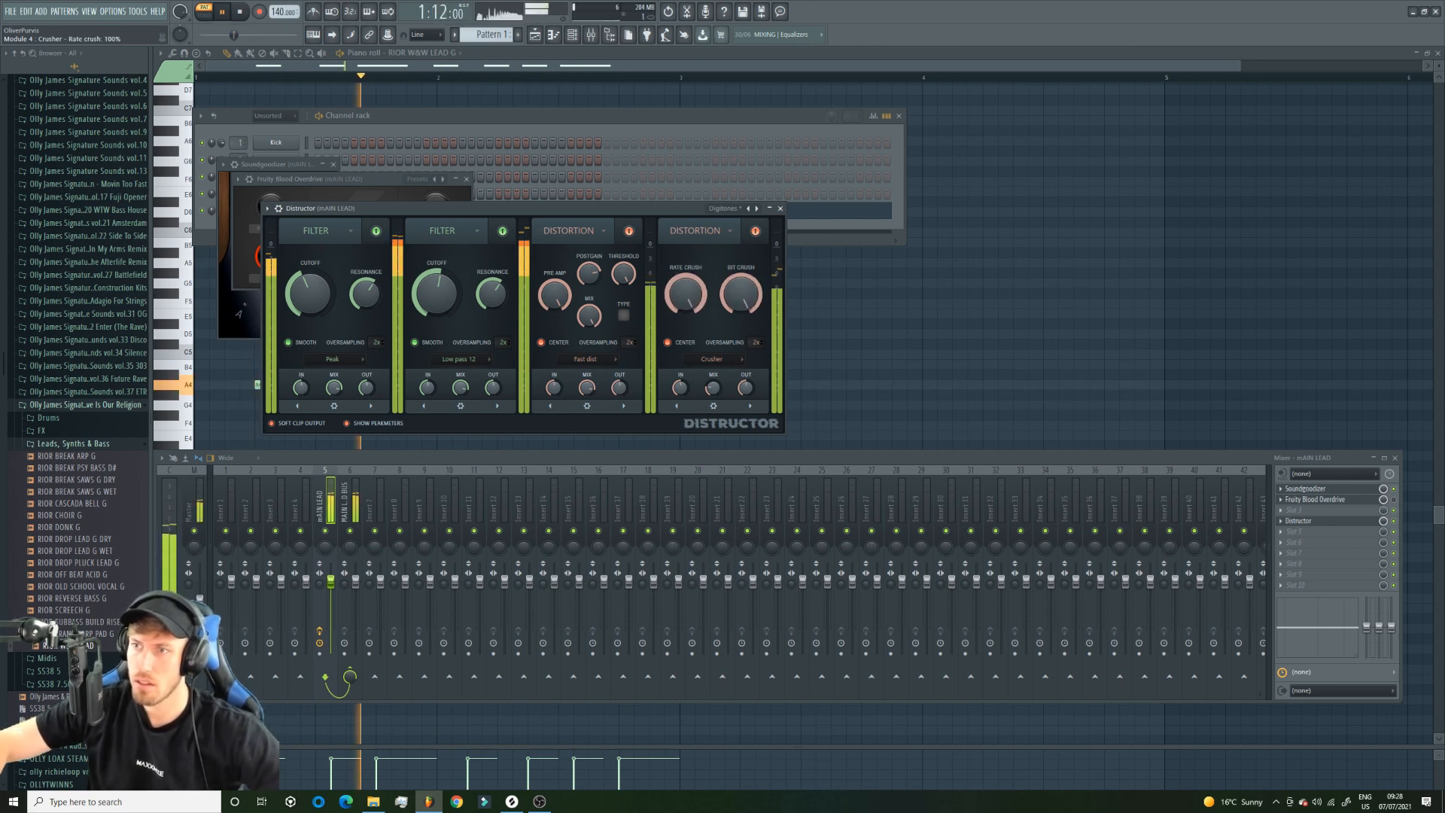
{"action": "key", "text": "space"}
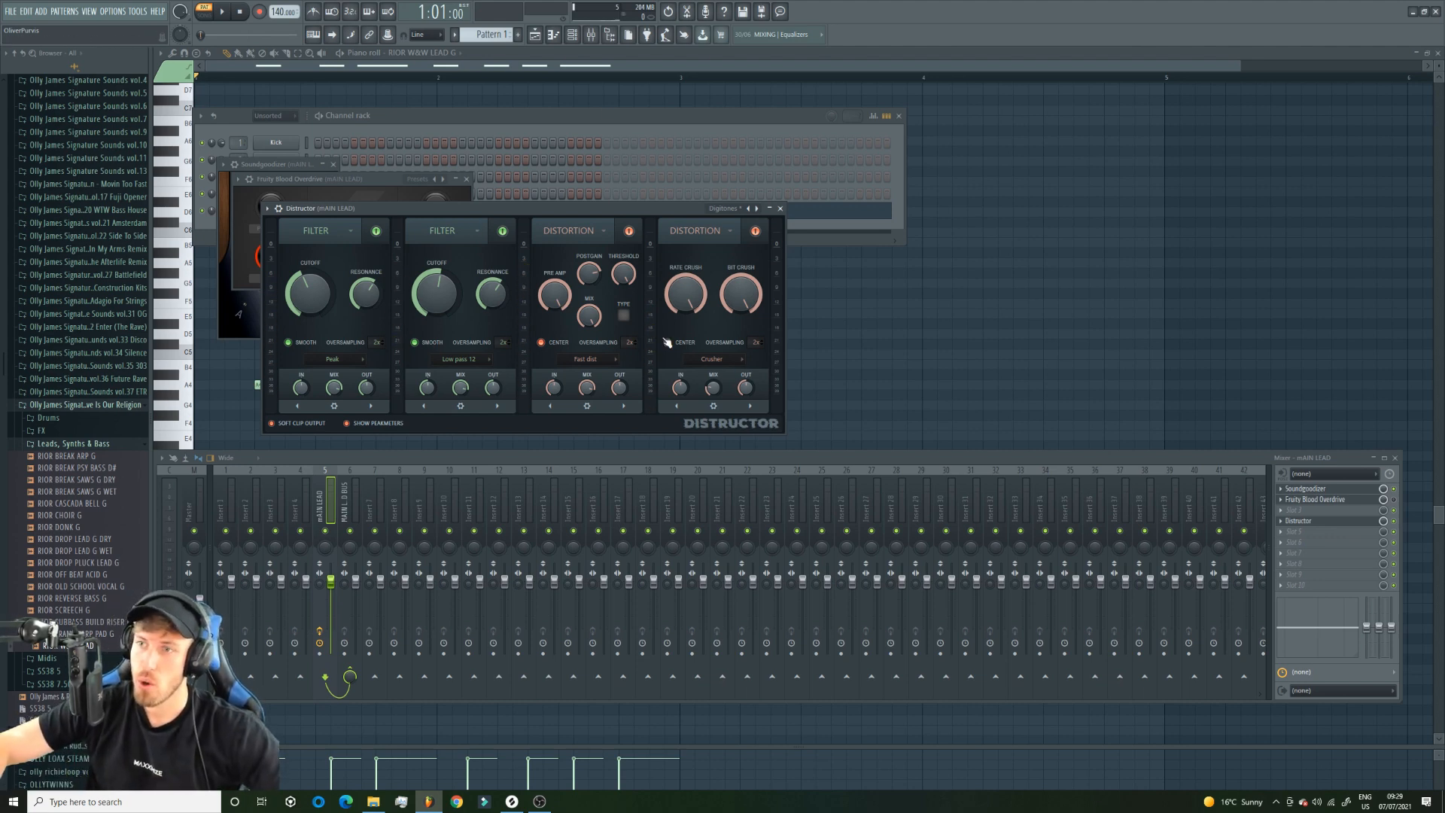
{"action": "left_click", "coordinate": [105, 12]}
{"action": "left_click", "coordinate": [117, 13]}
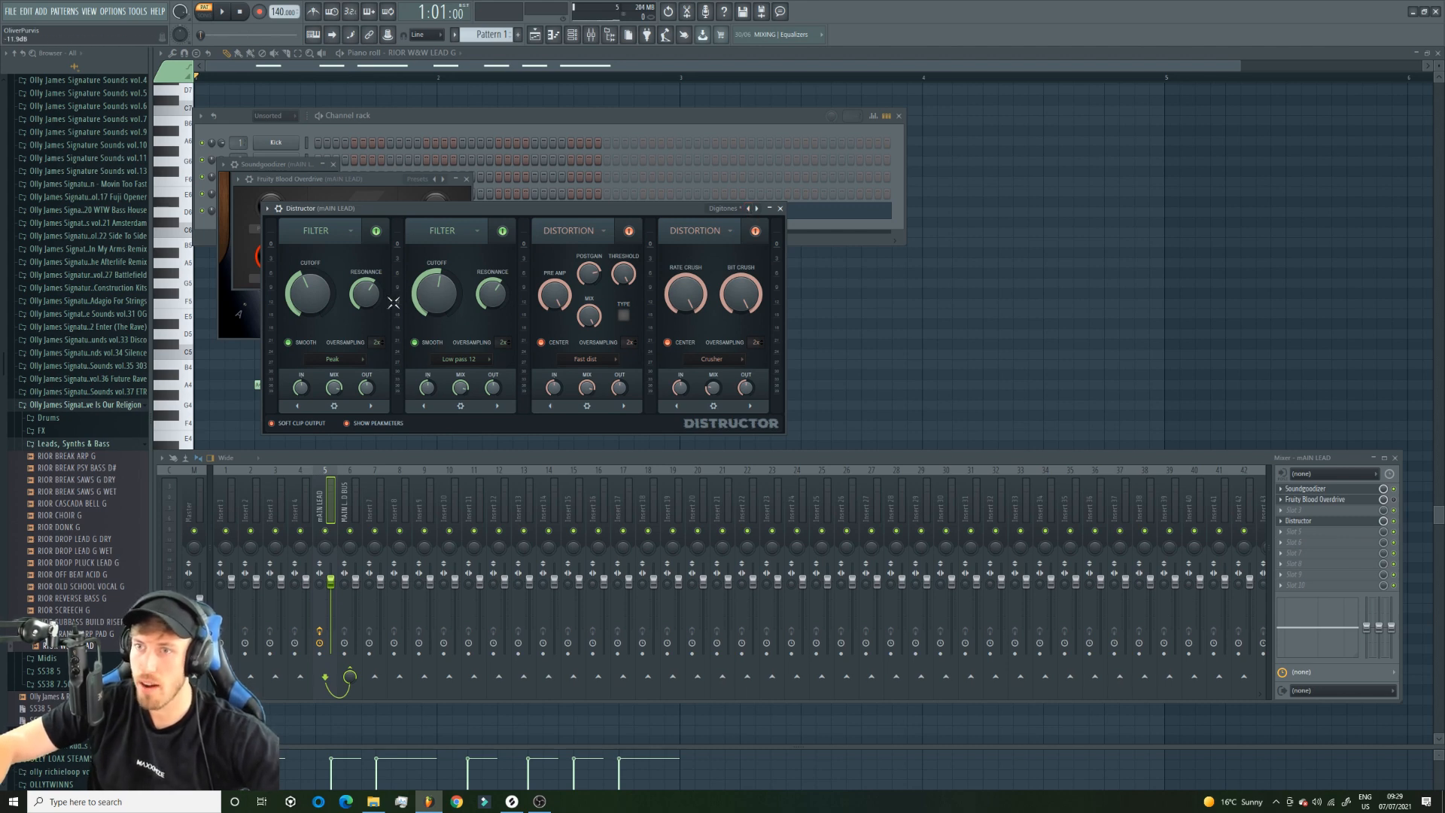
Try Distructor filter cutoffs of about 48% in module 1 and 40% in module 2 while playing the lead.
{"action": "key", "text": "space"}
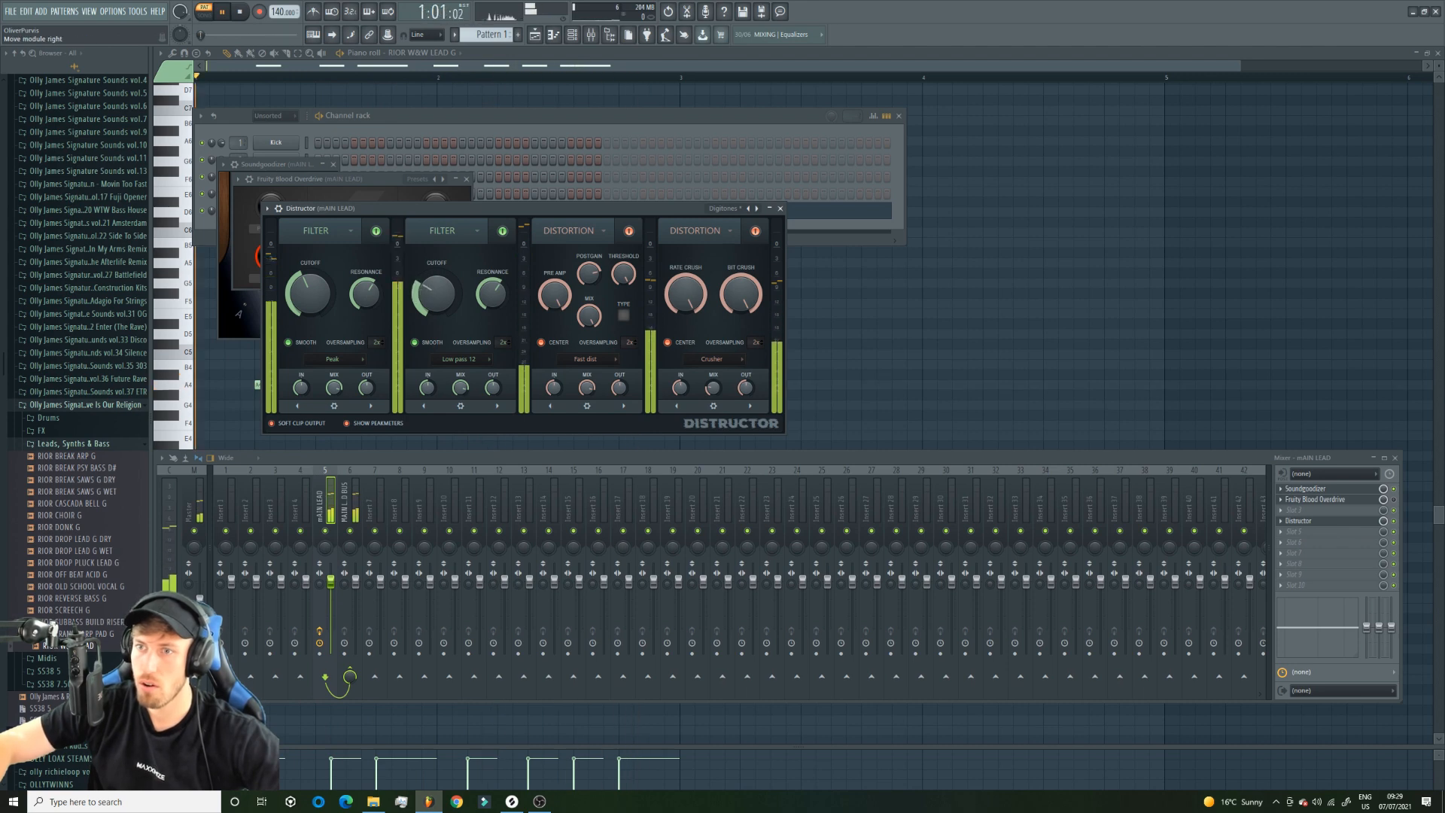
{"action": "key", "text": "space"}
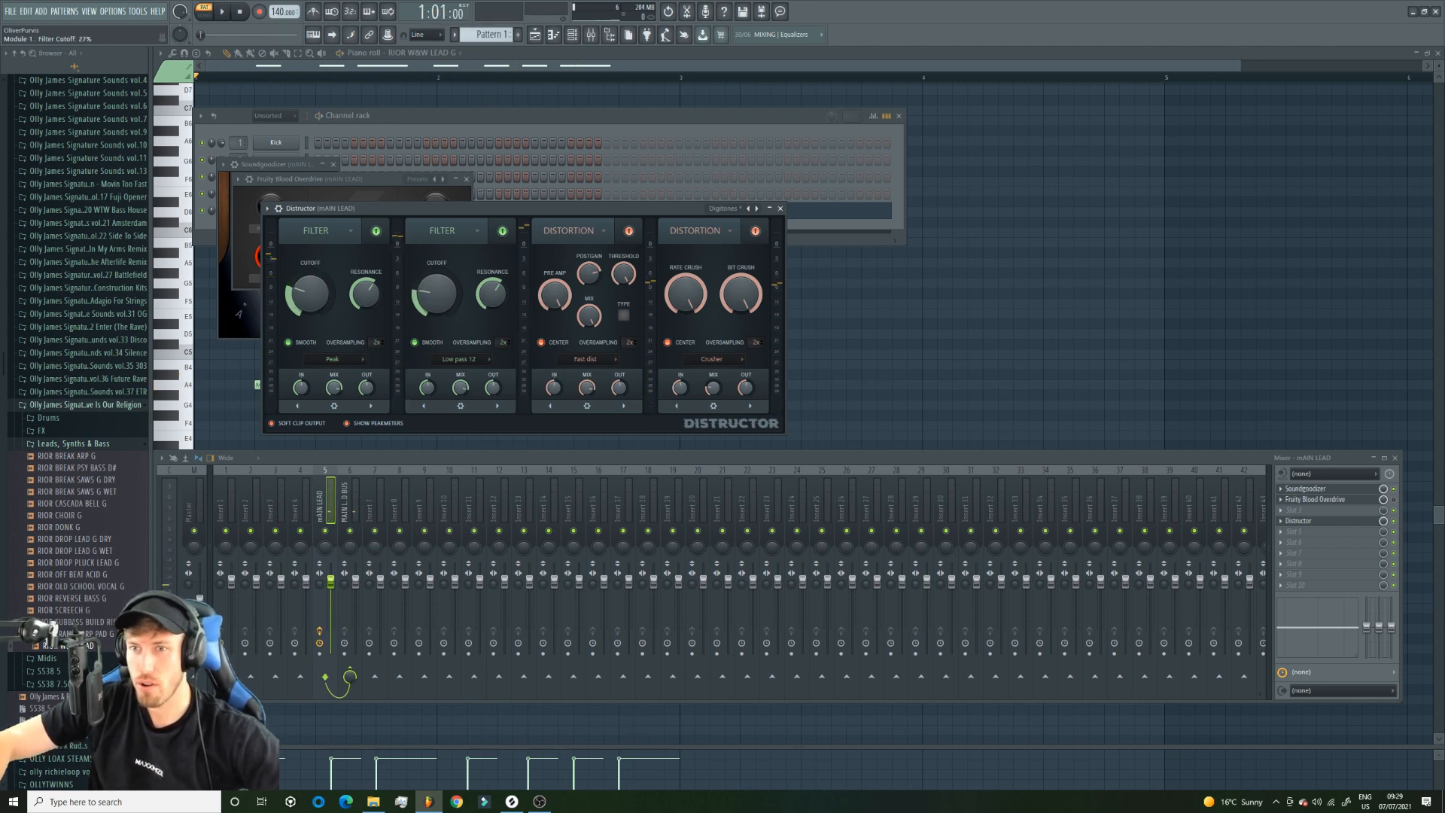
{"action": "left_click_drag", "start_coordinate": [310, 293], "coordinate": [310, 226]}
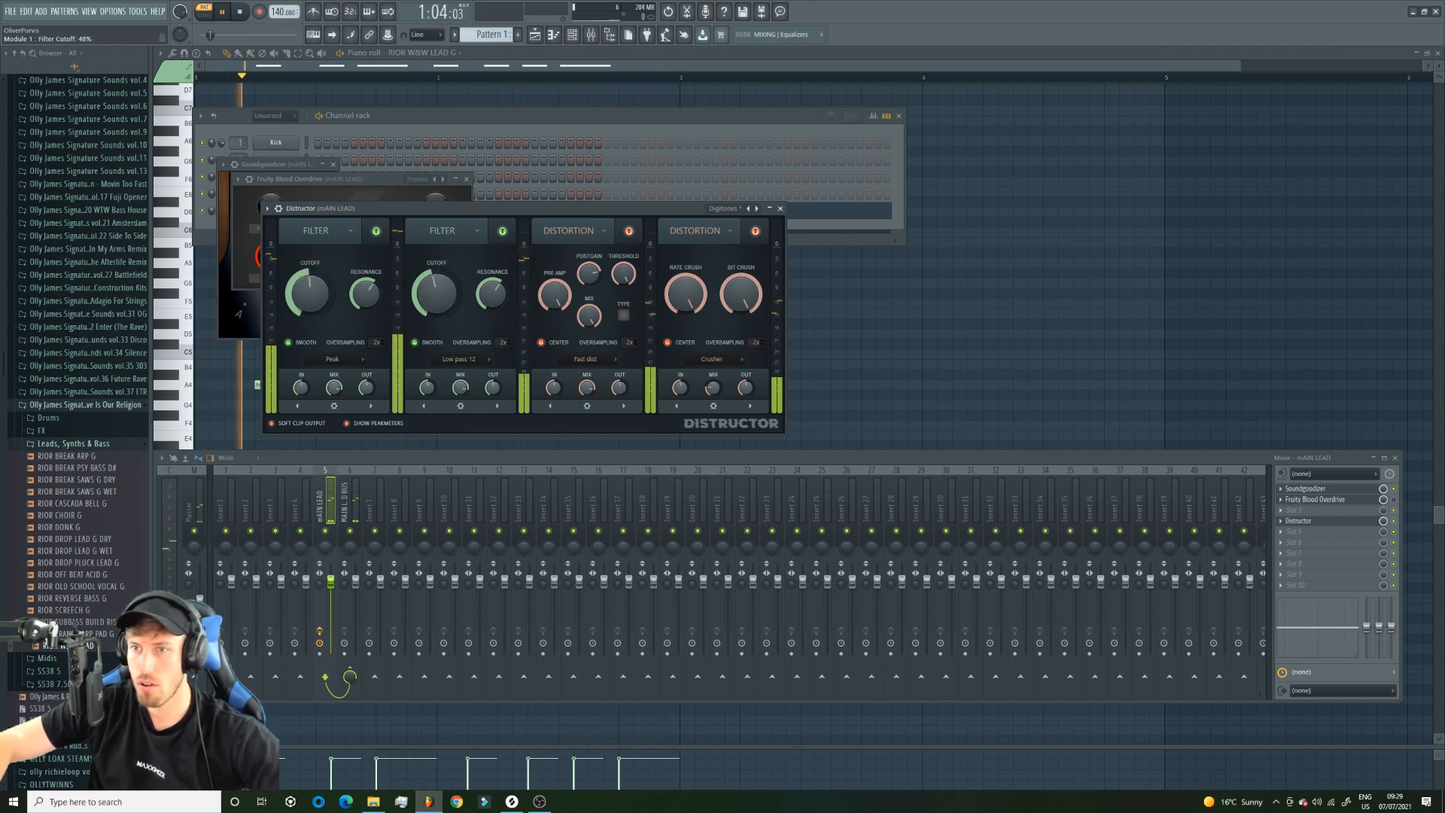
{"action": "mouse_move", "coordinate": [435, 294]}
{"action": "left_mouse_down"}
{"action": "mouse_move", "coordinate": [435, 354]}
{"action": "mouse_move", "coordinate": [434, 278]}
{"action": "left_mouse_up"}
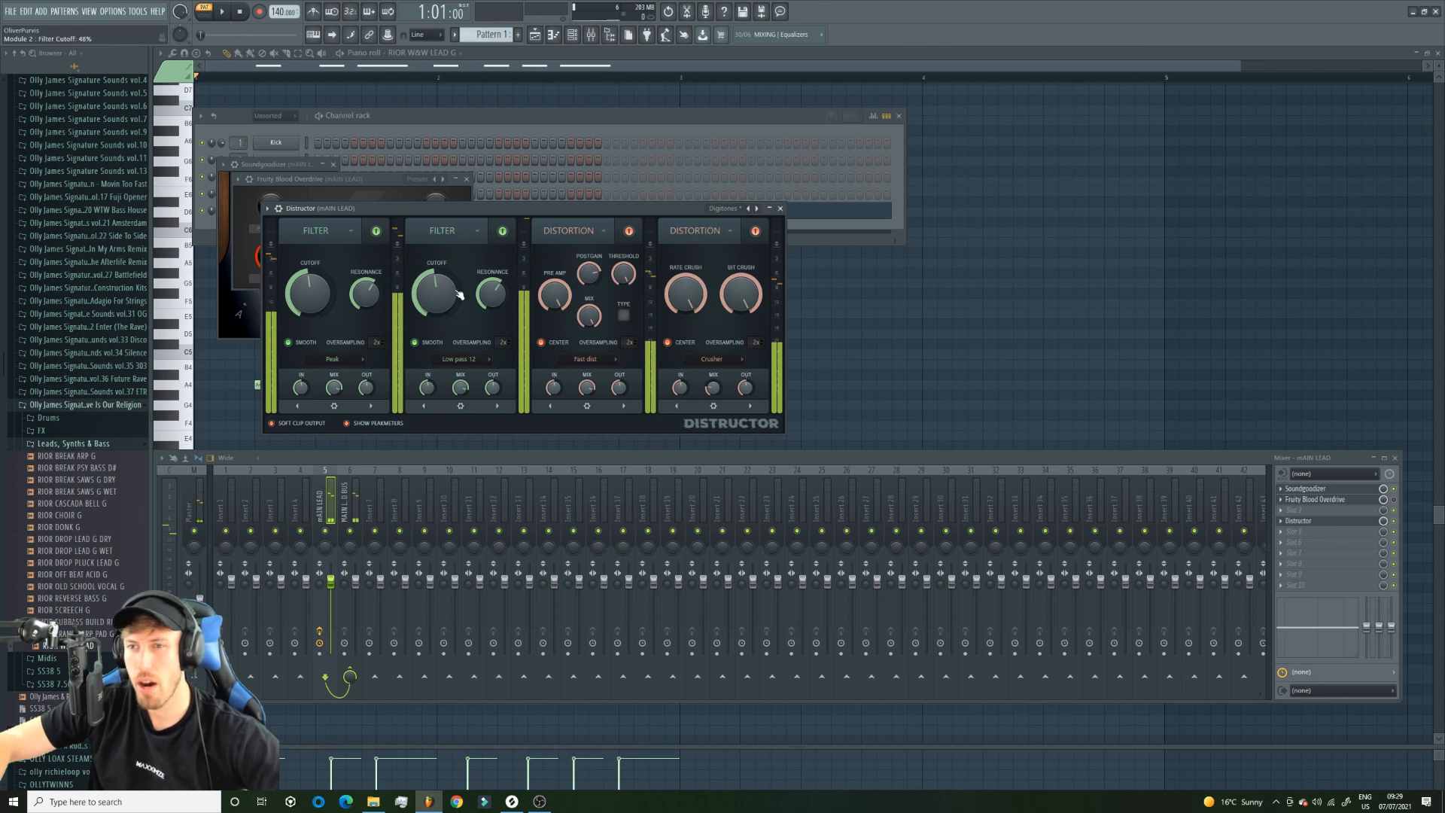
Audition further Distructor presets in playback, settling on one with Comb filter, Blues speaker, Blood overdrive and Soft clipper modules.
{"action": "key", "text": "space"}
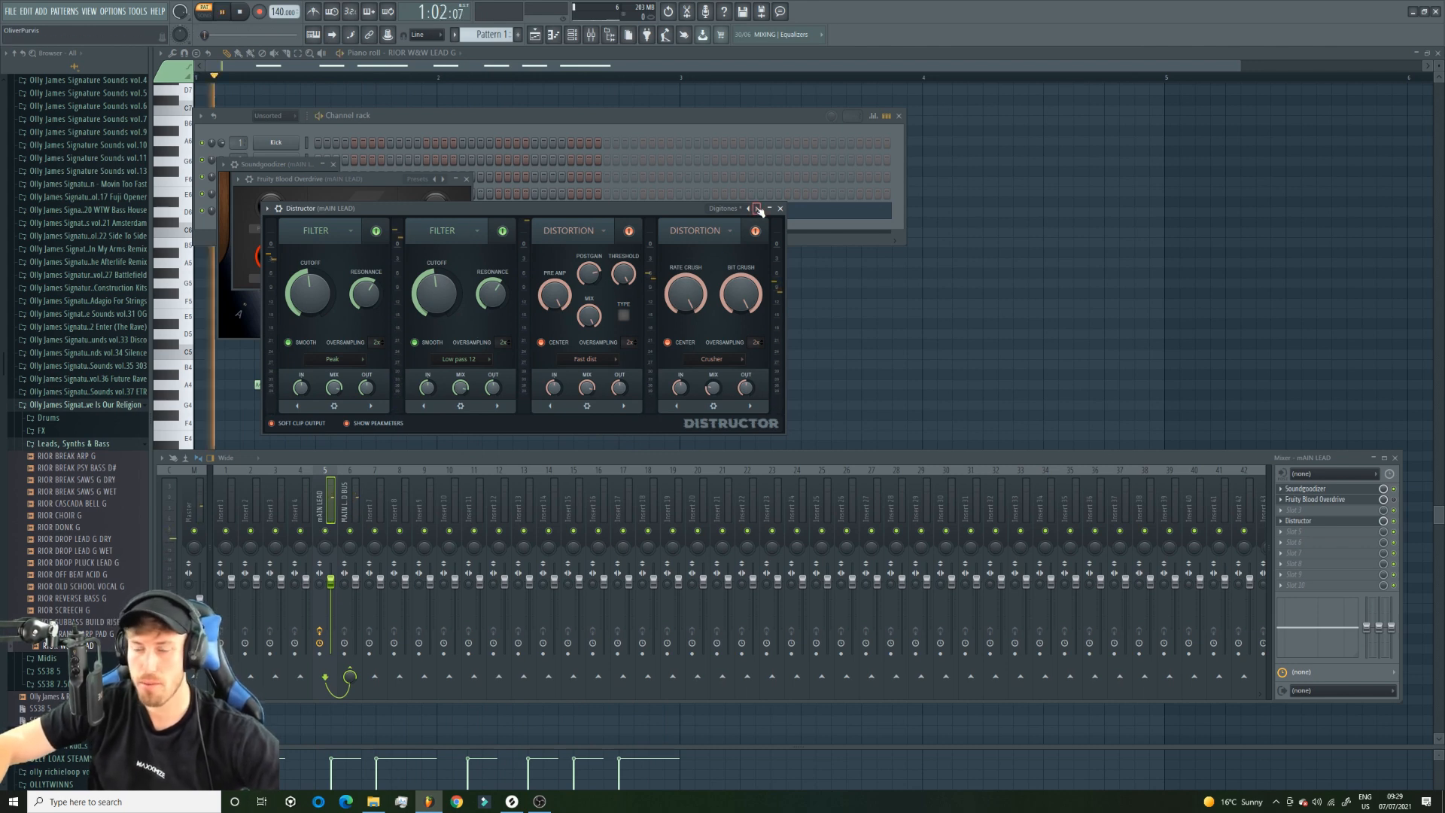
{"action": "left_click", "coordinate": [758, 209]}
{"action": "left_click", "coordinate": [758, 209]}
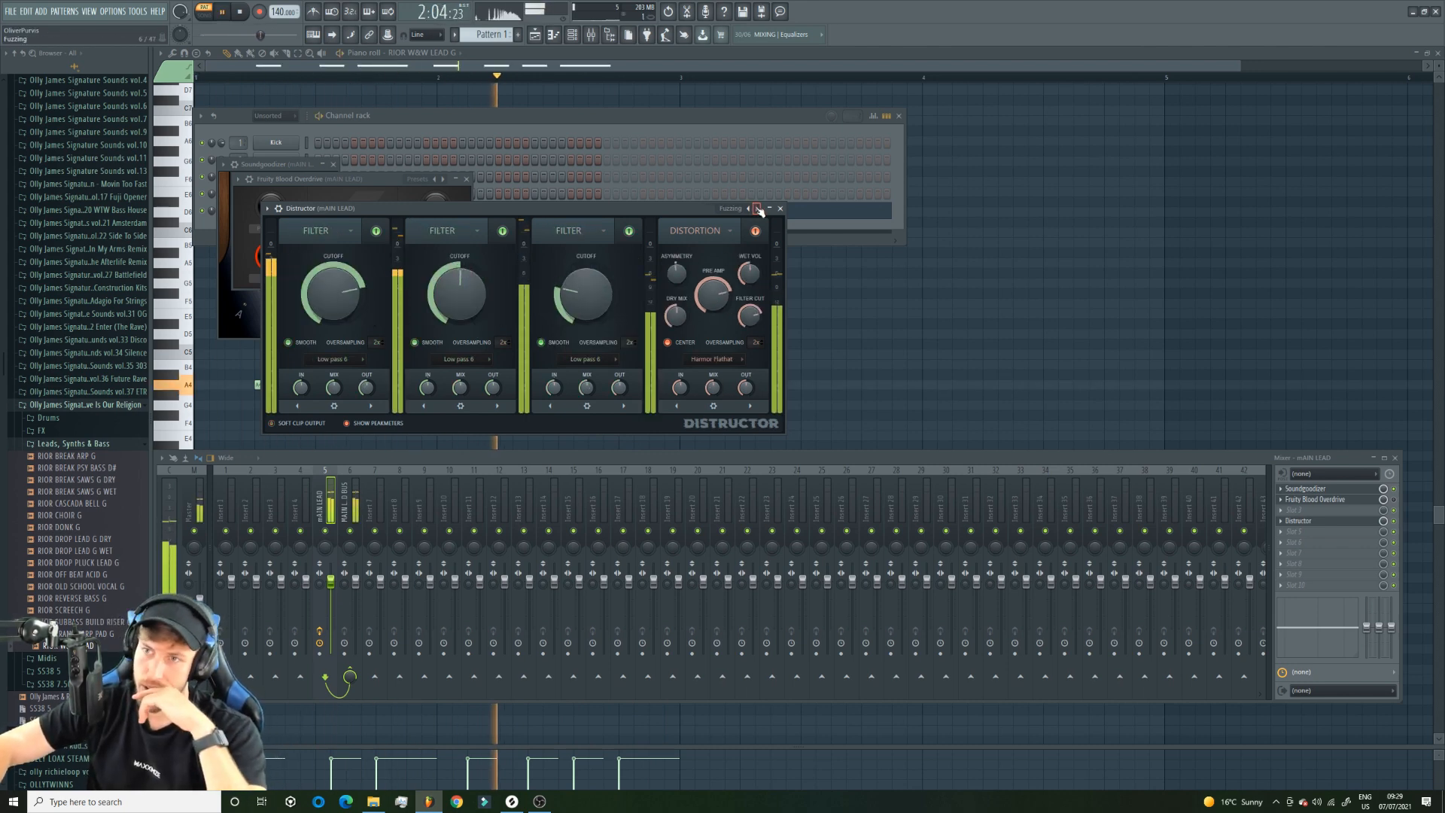
{"action": "left_click", "coordinate": [757, 208]}
{"action": "left_click", "coordinate": [757, 209]}
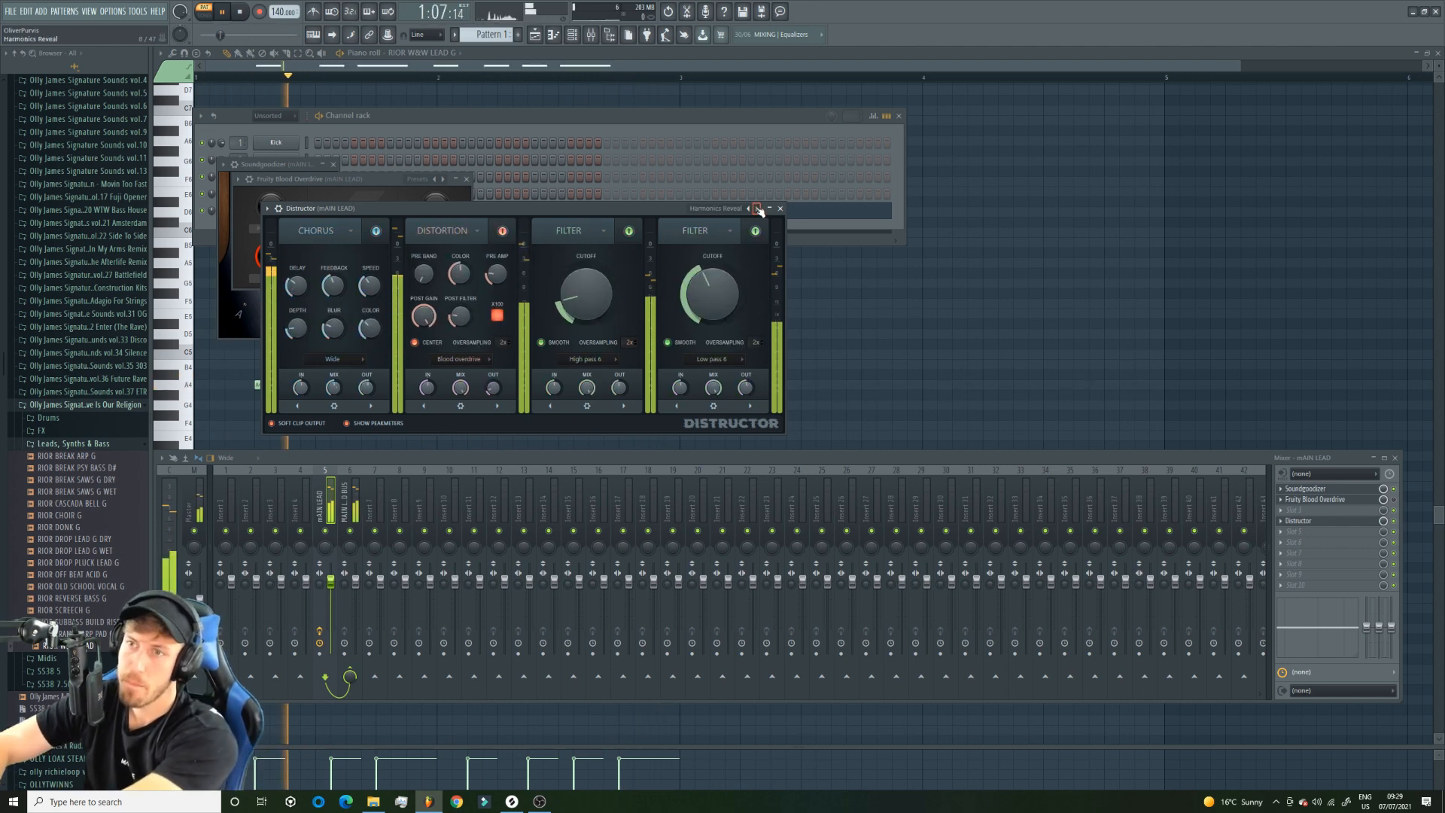
{"action": "left_click", "coordinate": [757, 209]}
{"action": "left_click", "coordinate": [757, 208]}
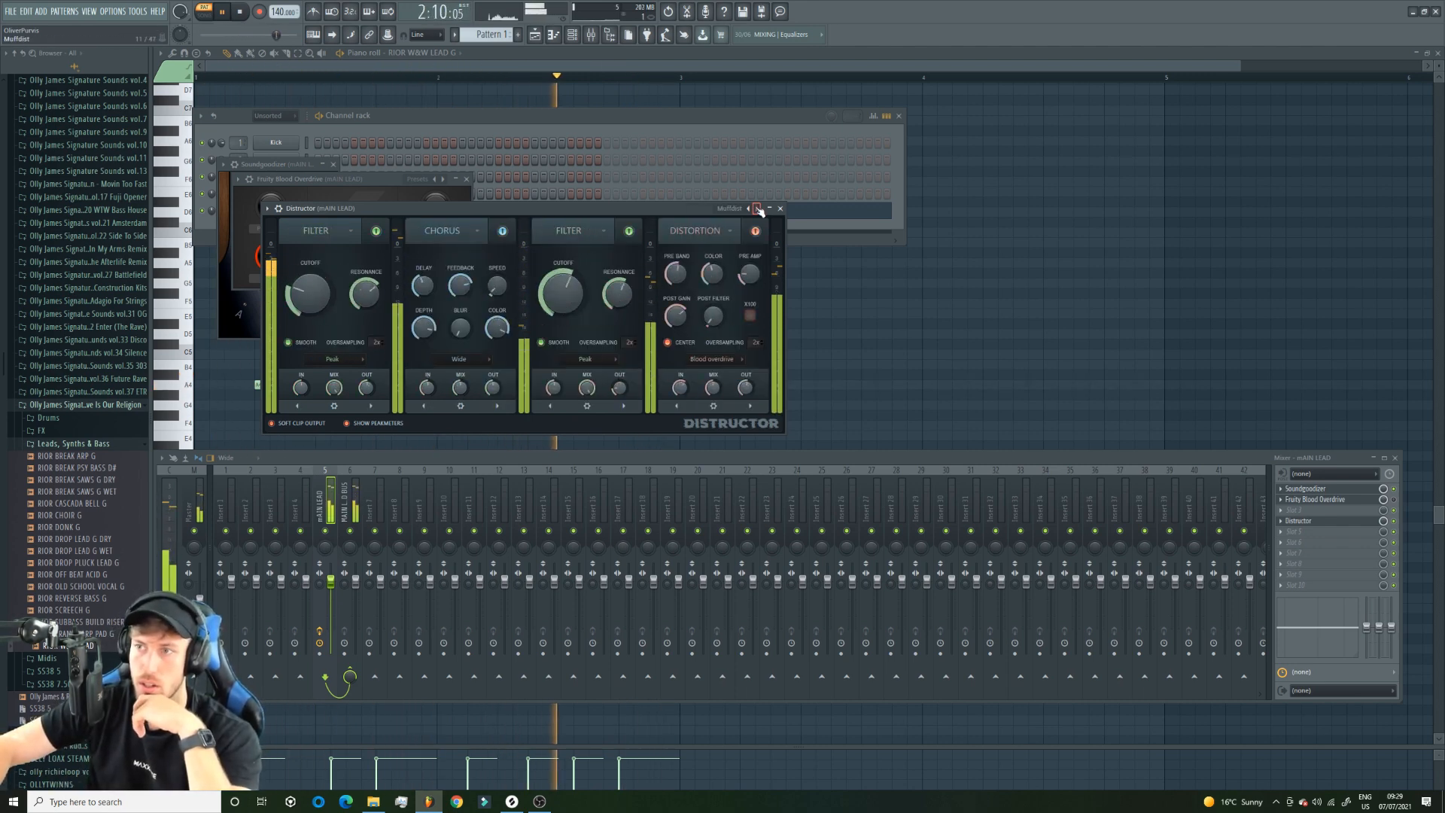
{"action": "left_click", "coordinate": [757, 209]}
{"action": "left_click", "coordinate": [758, 210]}
{"action": "left_click", "coordinate": [757, 208]}
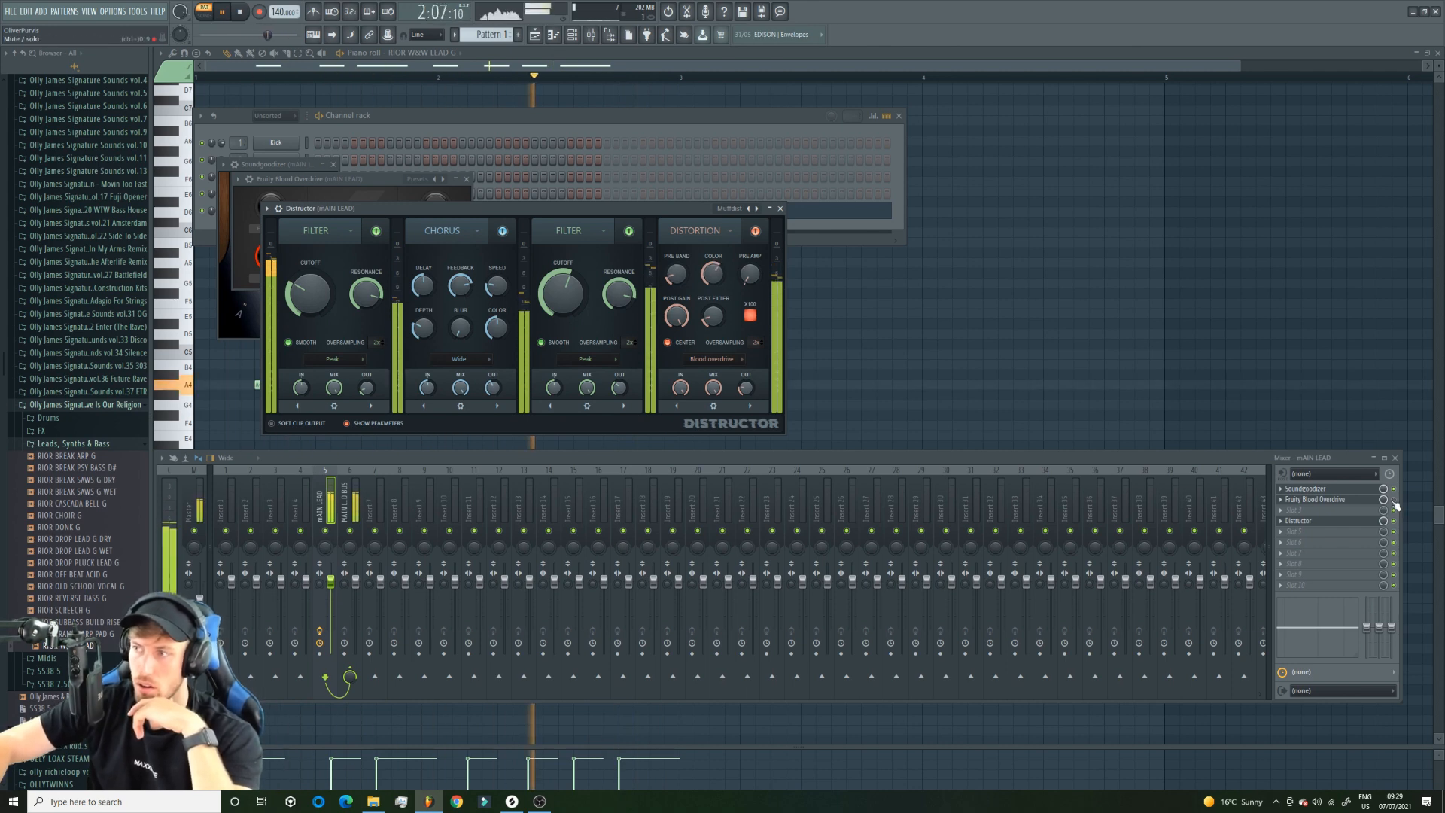
{"action": "left_click", "coordinate": [756, 208]}
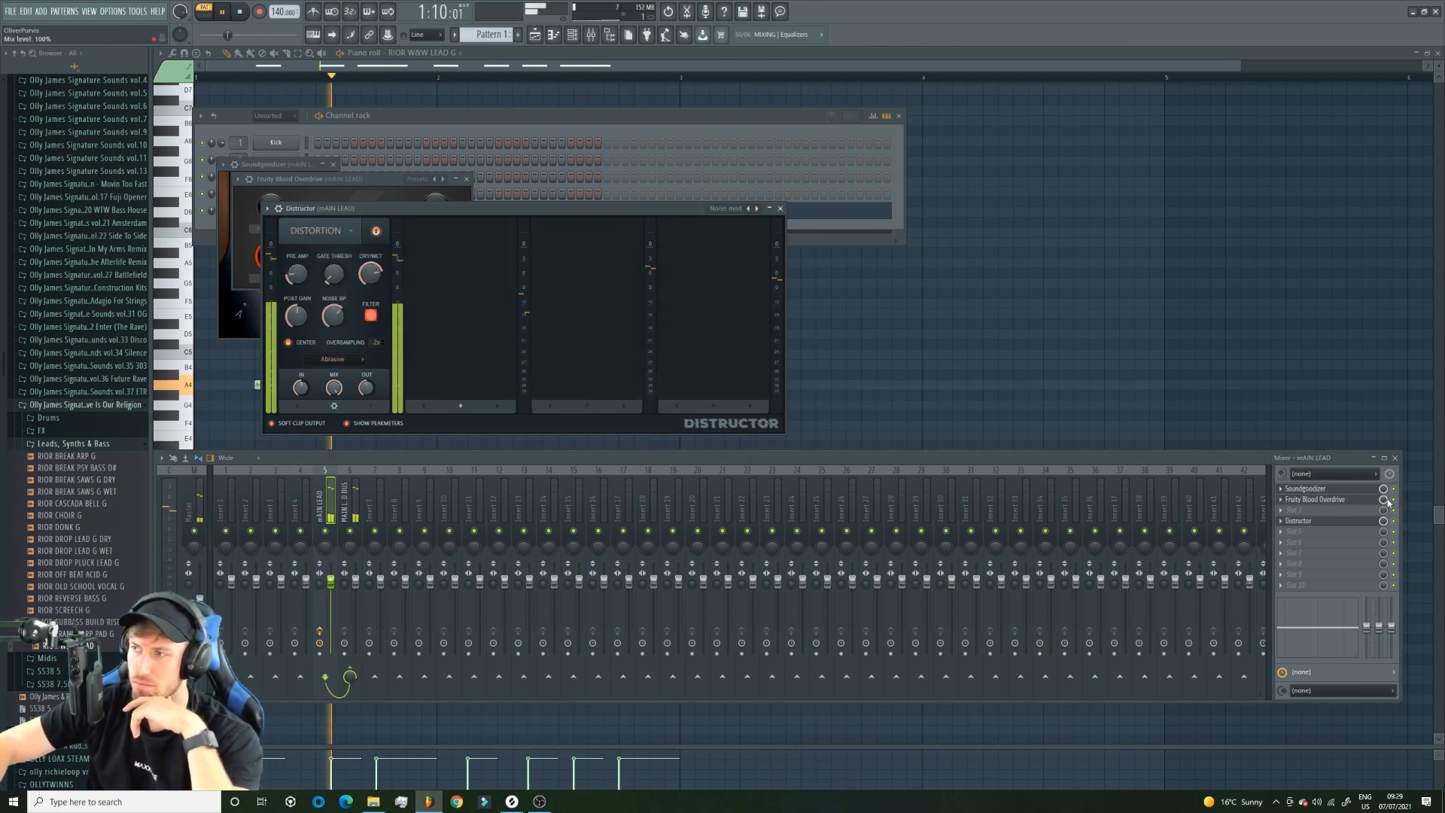
{"action": "left_click", "coordinate": [756, 209]}
{"action": "left_click", "coordinate": [757, 209]}
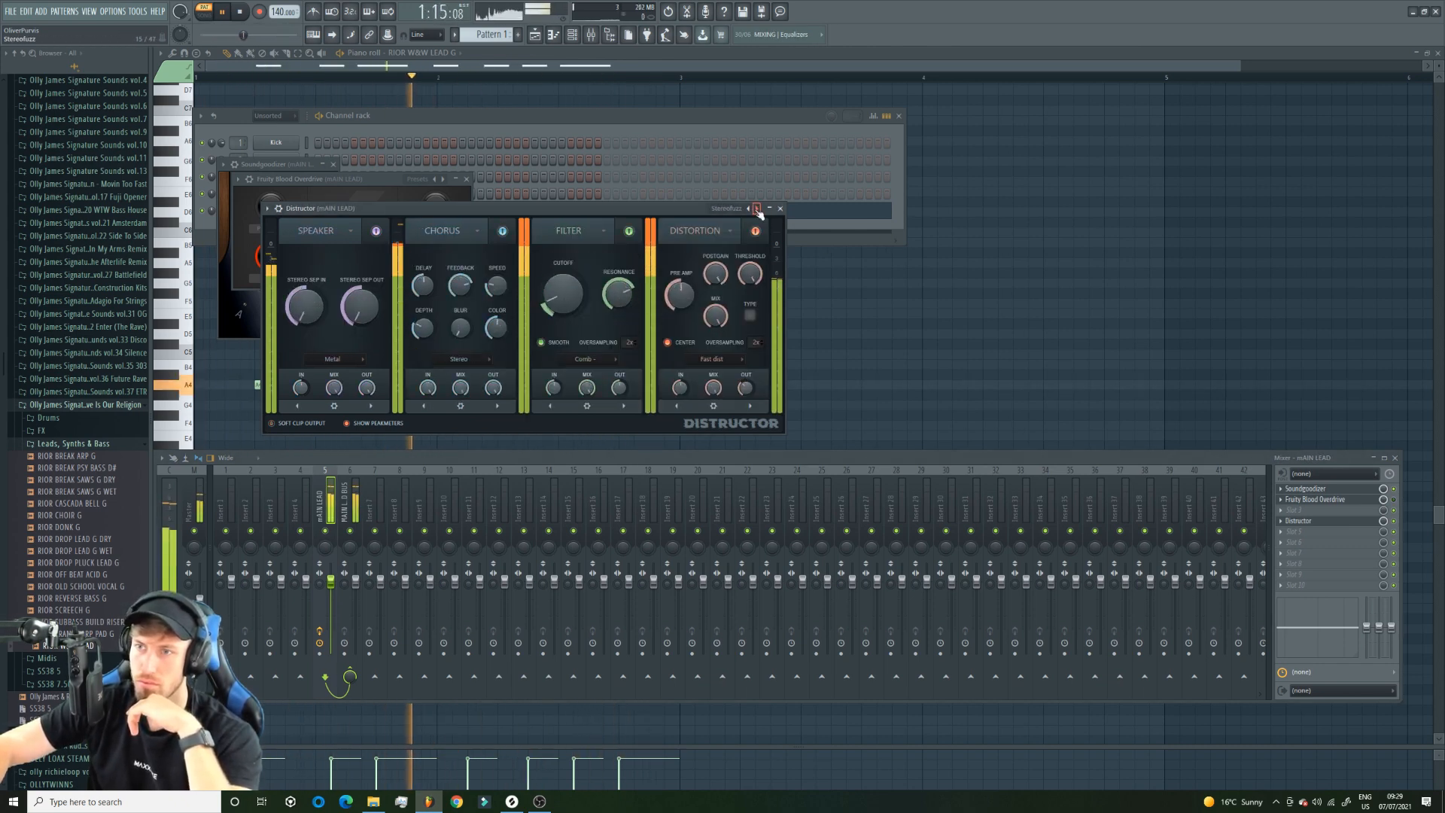
{"action": "left_click", "coordinate": [756, 210]}
{"action": "left_click", "coordinate": [757, 210]}
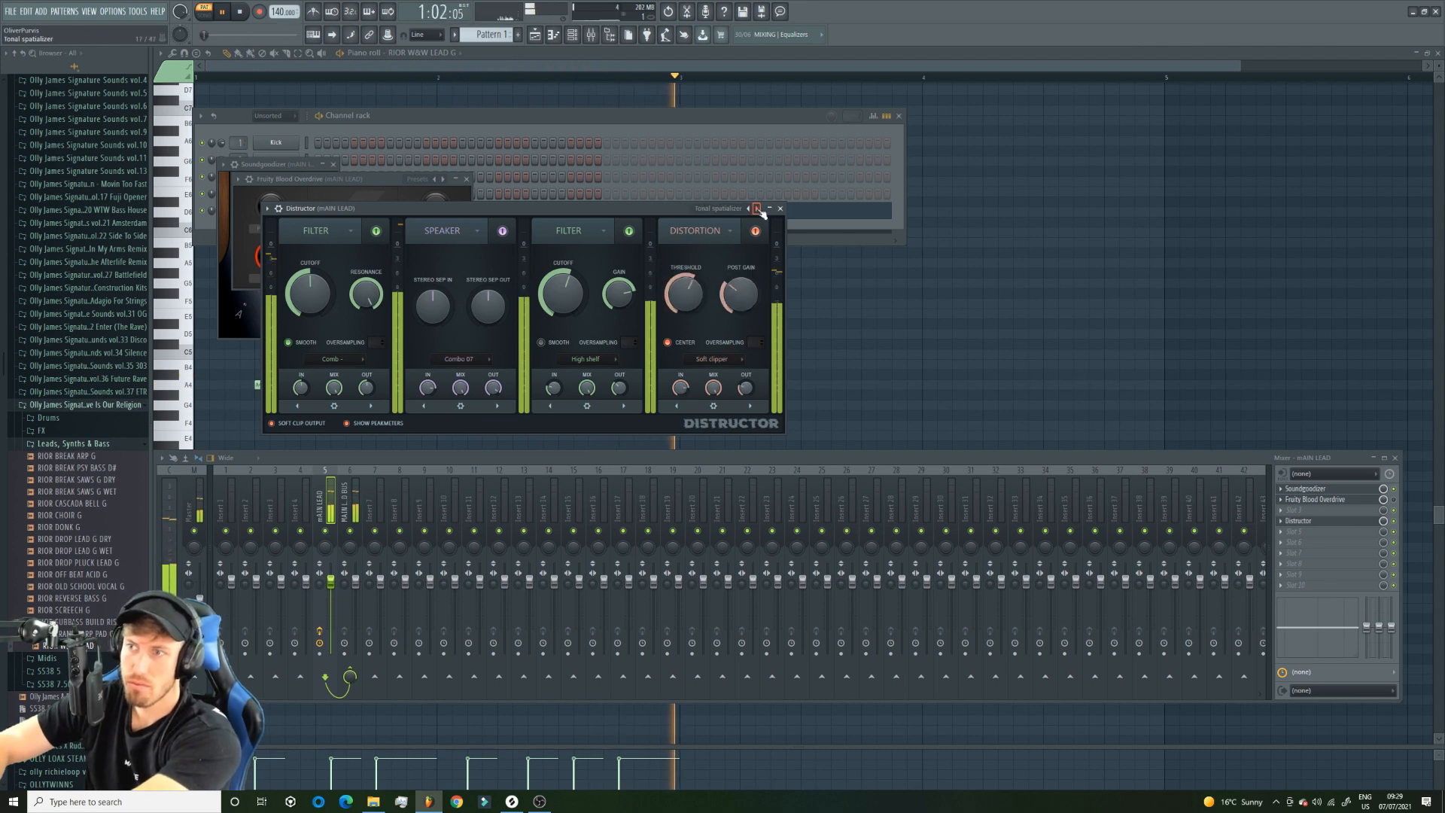
{"action": "left_click", "coordinate": [757, 209]}
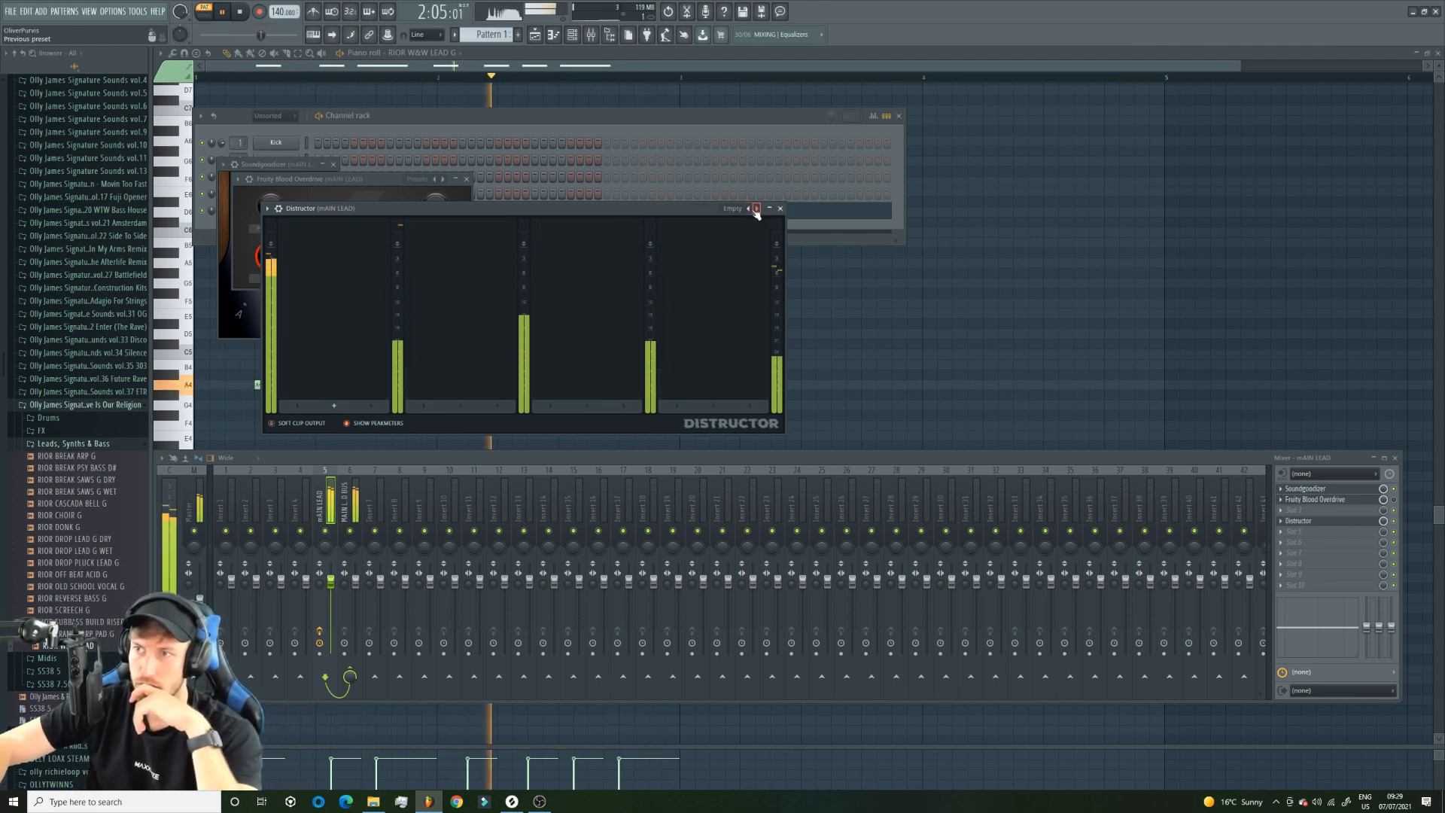
{"action": "left_click", "coordinate": [757, 209]}
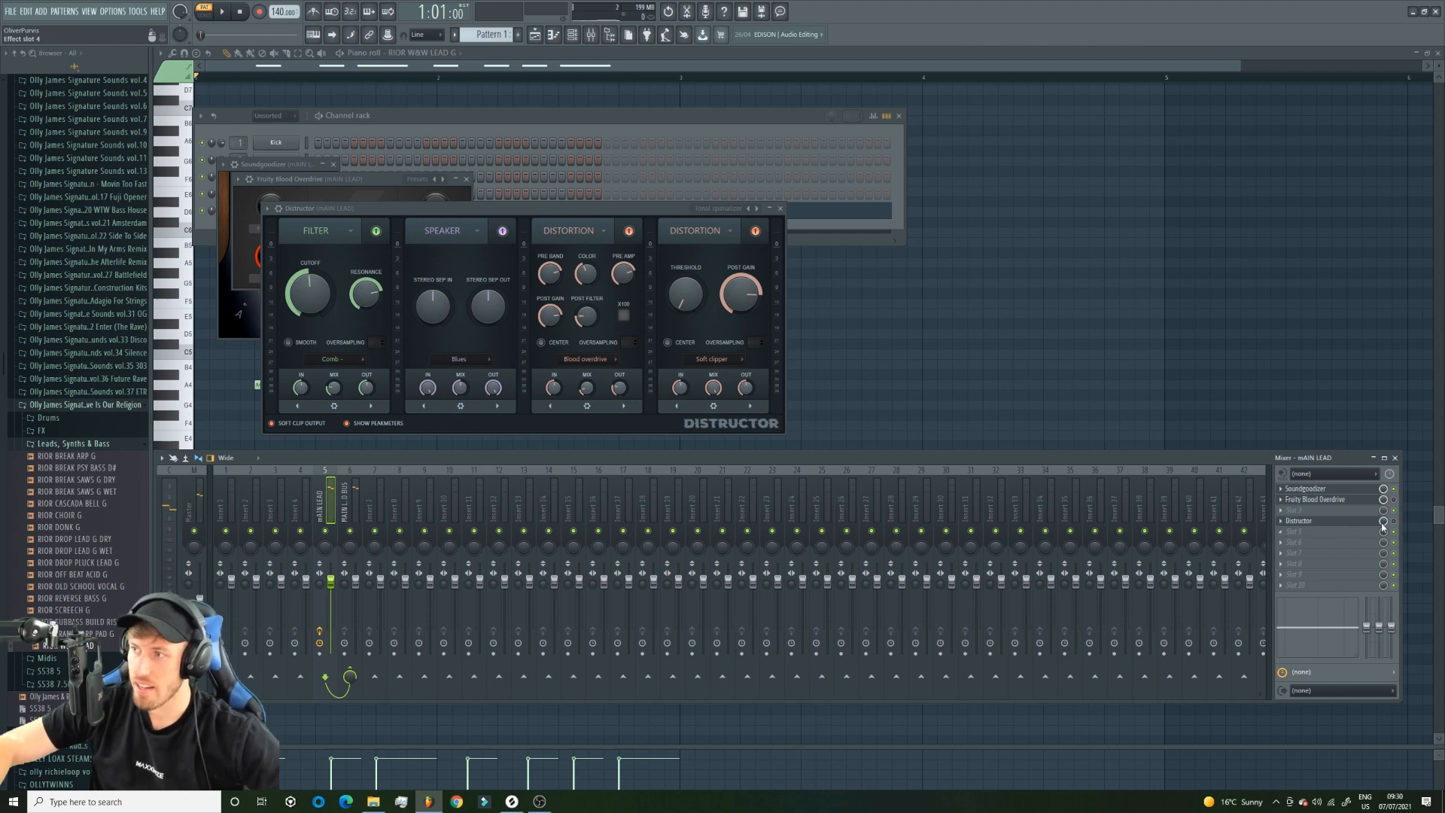
Raise the Soft clipper threshold in Distructor's module 4 and fine-tune the Blues speaker's input stereo separation during playback.
{"action": "key", "text": "space"}
{"action": "left_click_drag", "start_coordinate": [684, 297], "coordinate": [685, 280]}
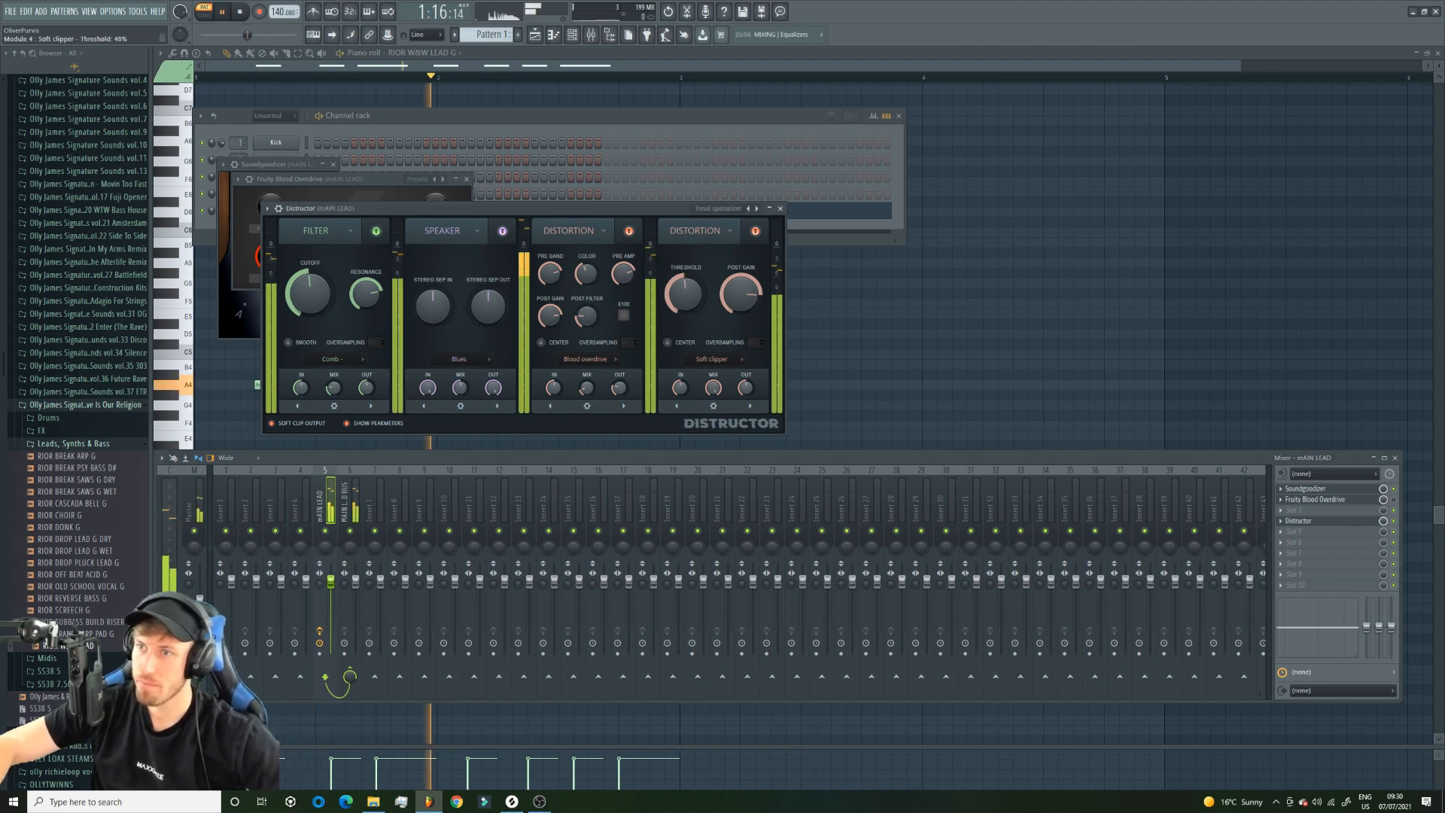
{"action": "left_click_drag", "start_coordinate": [435, 295], "coordinate": [435, 298]}
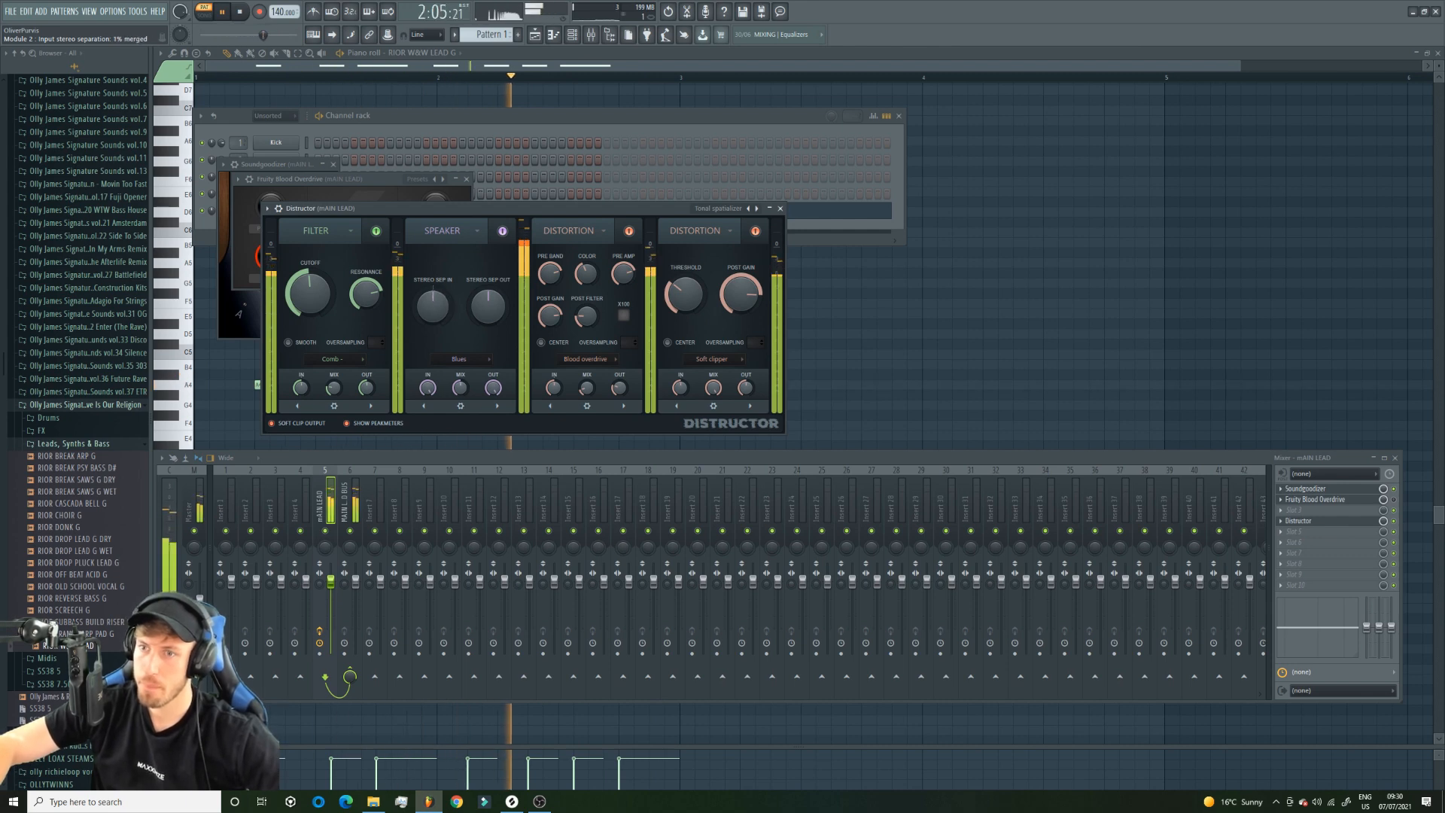
{"action": "key", "text": "space"}
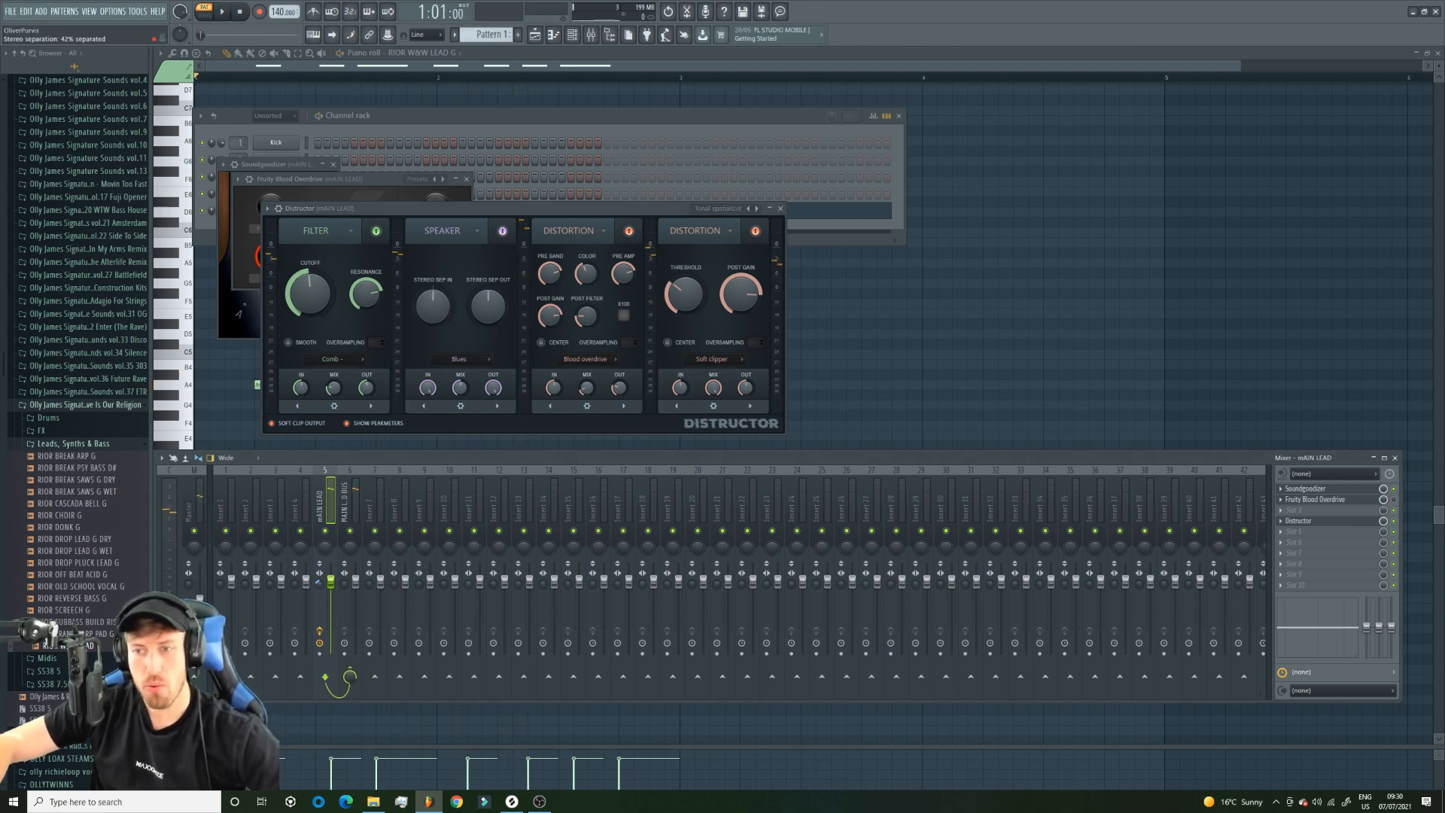
Play back the lead several times to judge the sound of the adjusted Distructor.
{"action": "key", "text": "space"}
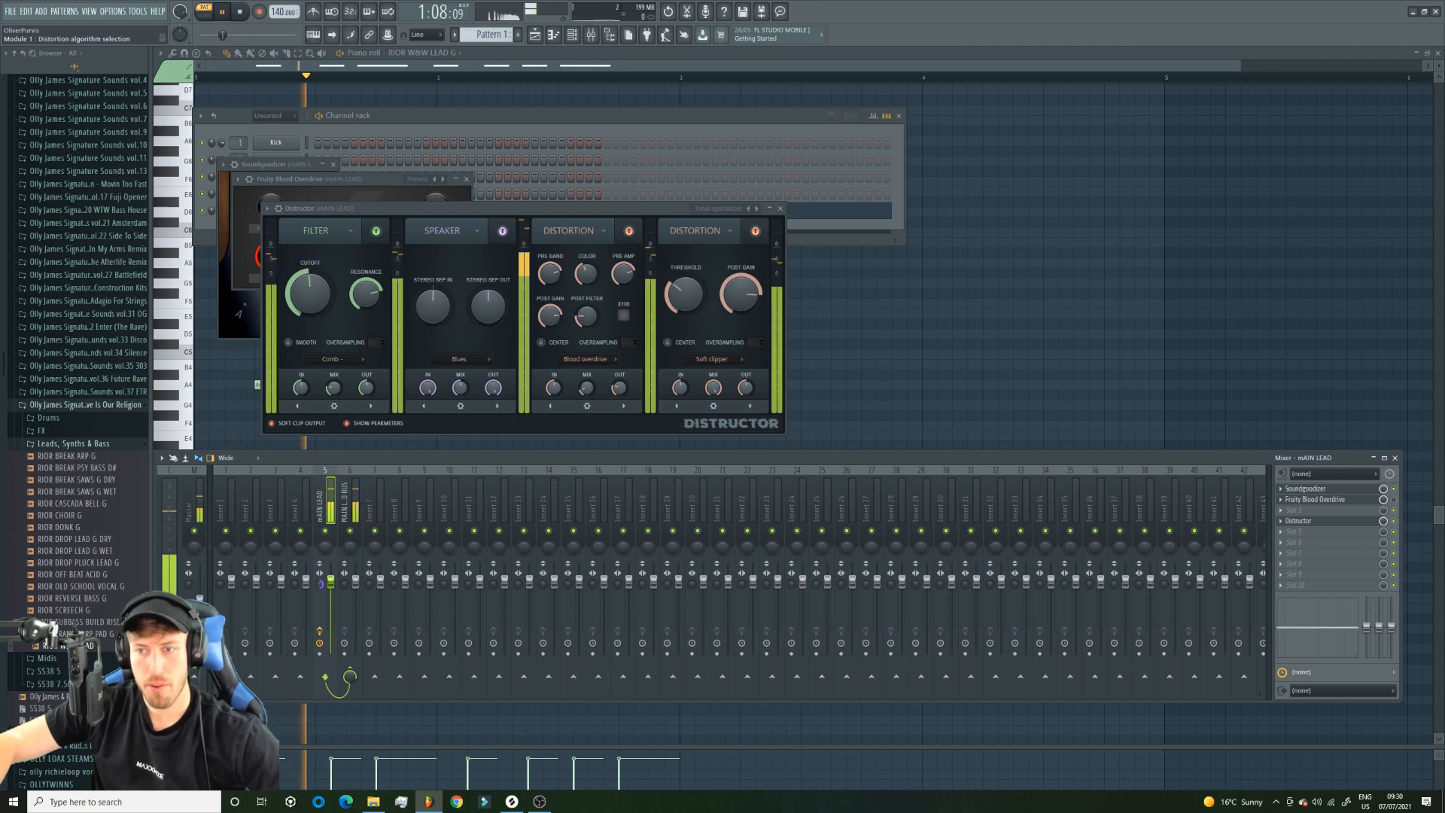
{"action": "key", "text": "space"}
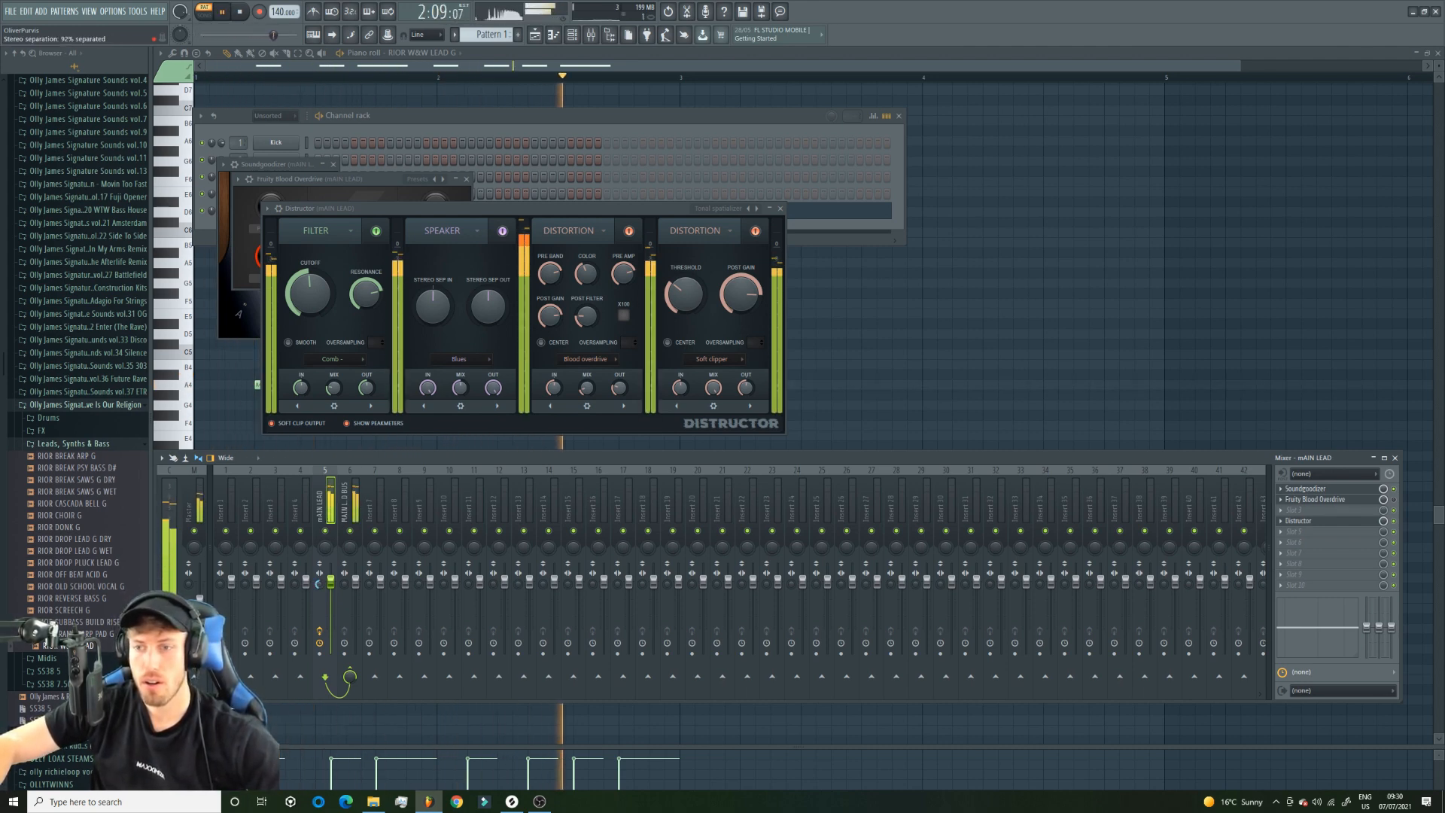
{"action": "key", "text": "space"}
{"action": "left_click_drag", "start_coordinate": [319, 583], "coordinate": [319, 571]}
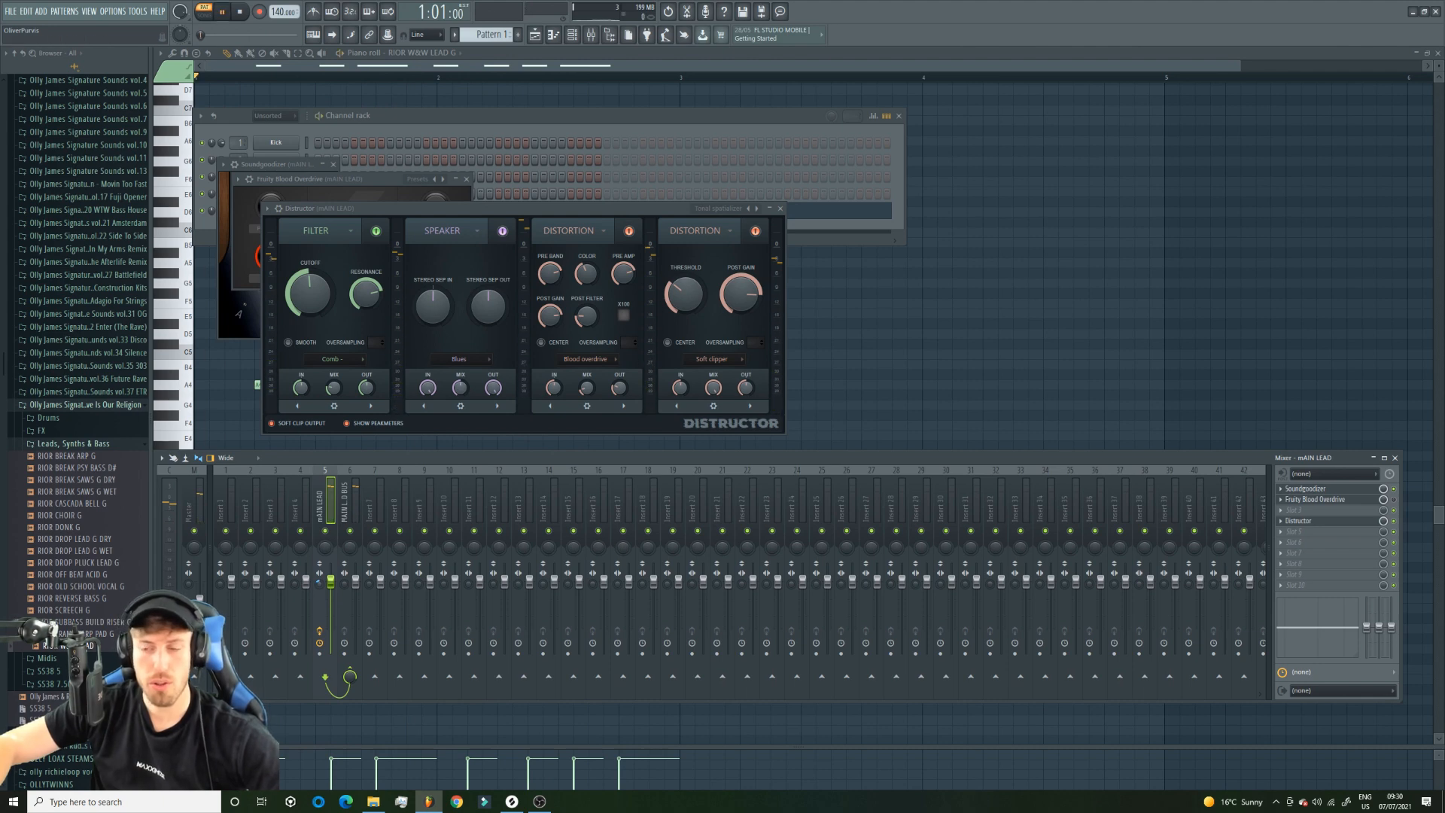
{"action": "key", "text": "space"}
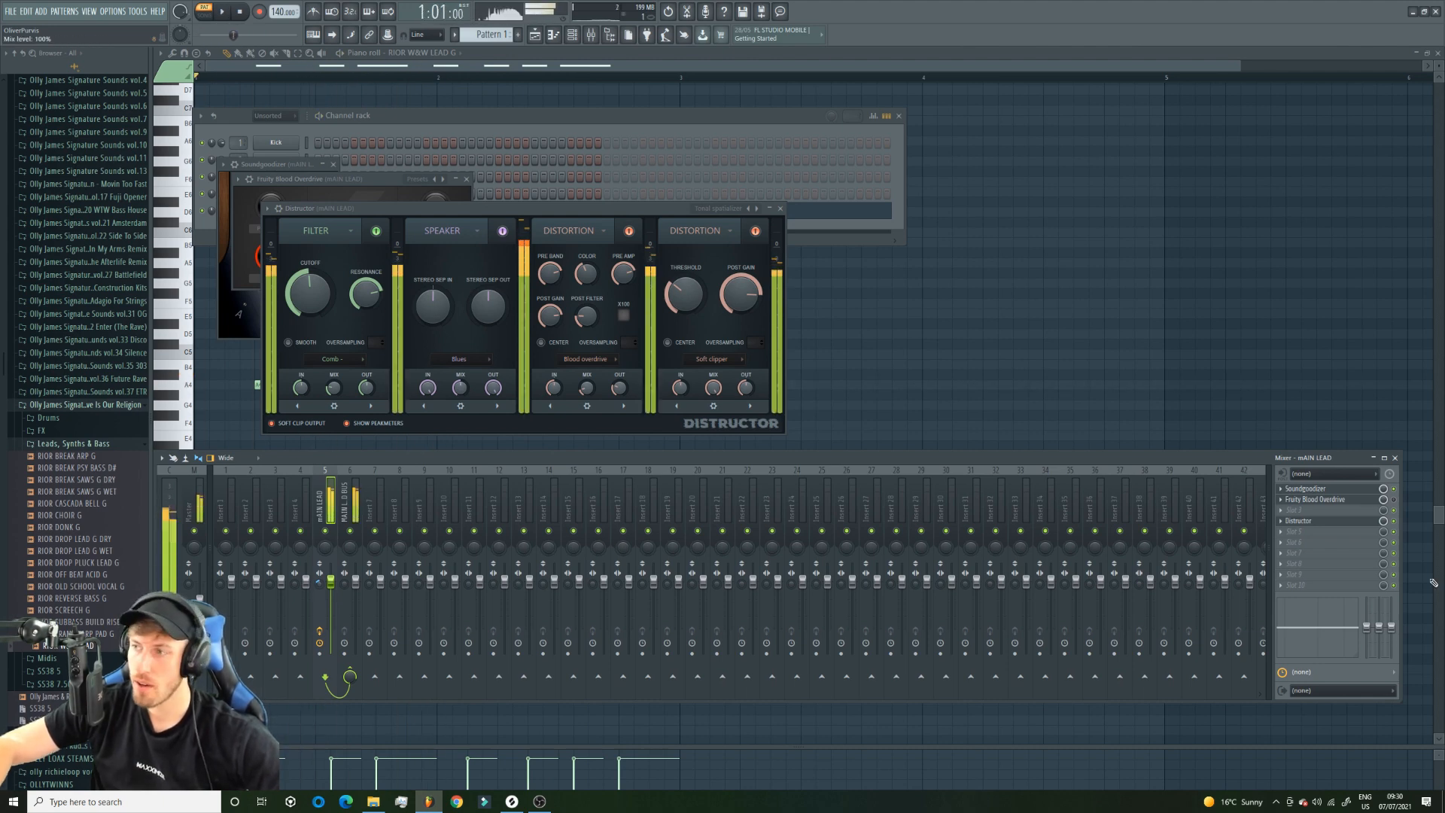
{"action": "key", "text": "space"}
Load a second Distructor in the fifth effect slot of the mAIN LEAD mixer track.
{"action": "left_click", "coordinate": [1283, 532]}
{"action": "mouse_move", "coordinate": [1296, 542]}
{"action": "left_click", "coordinate": [1146, 749]}
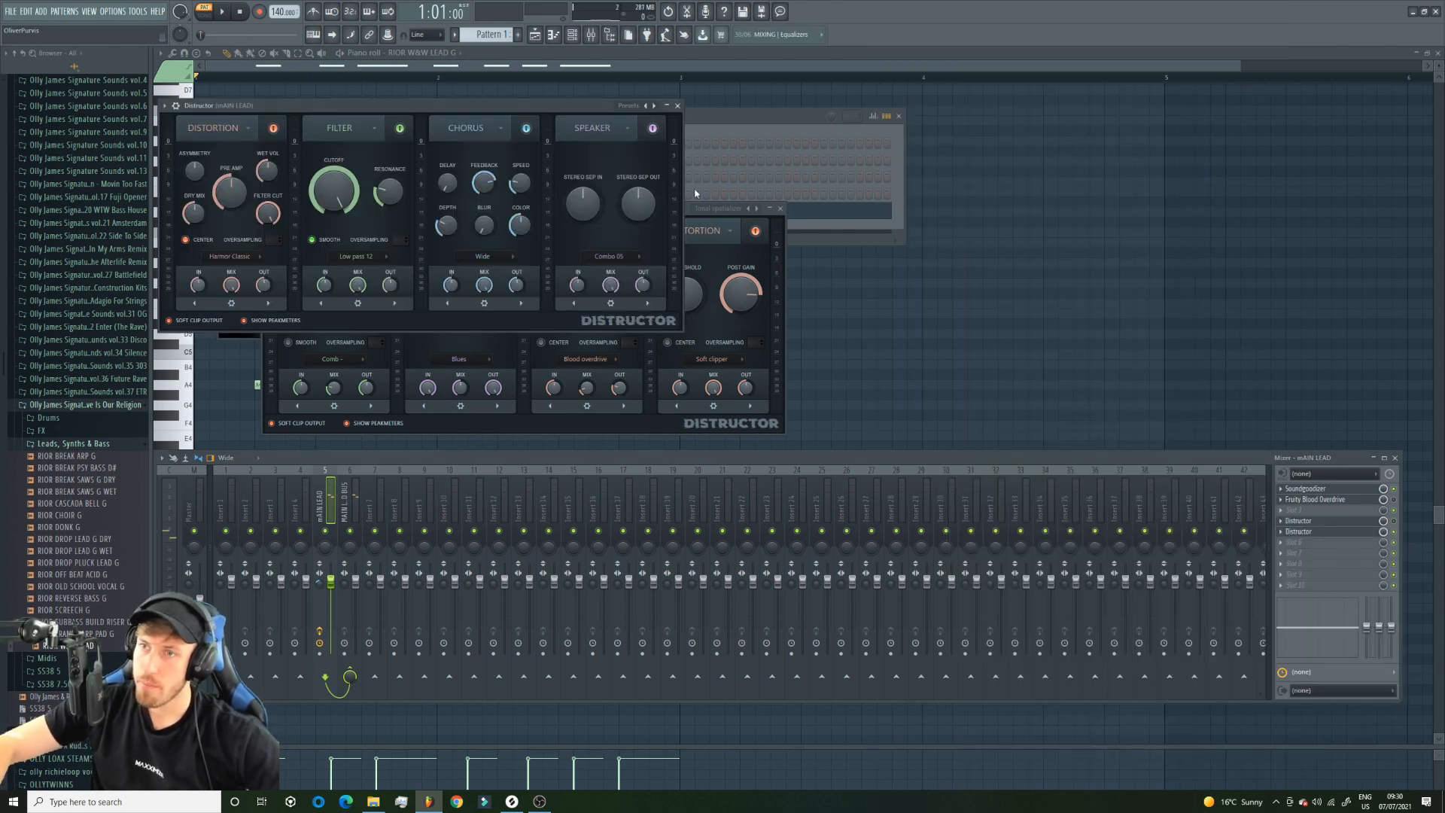
Audition presets of the second Distructor with the lead playing, settling on one with three filter modules and a Model A speaker.
{"action": "left_click", "coordinate": [654, 106]}
{"action": "left_click", "coordinate": [655, 106]}
{"action": "left_click", "coordinate": [655, 106]}
{"action": "left_click", "coordinate": [655, 106]}
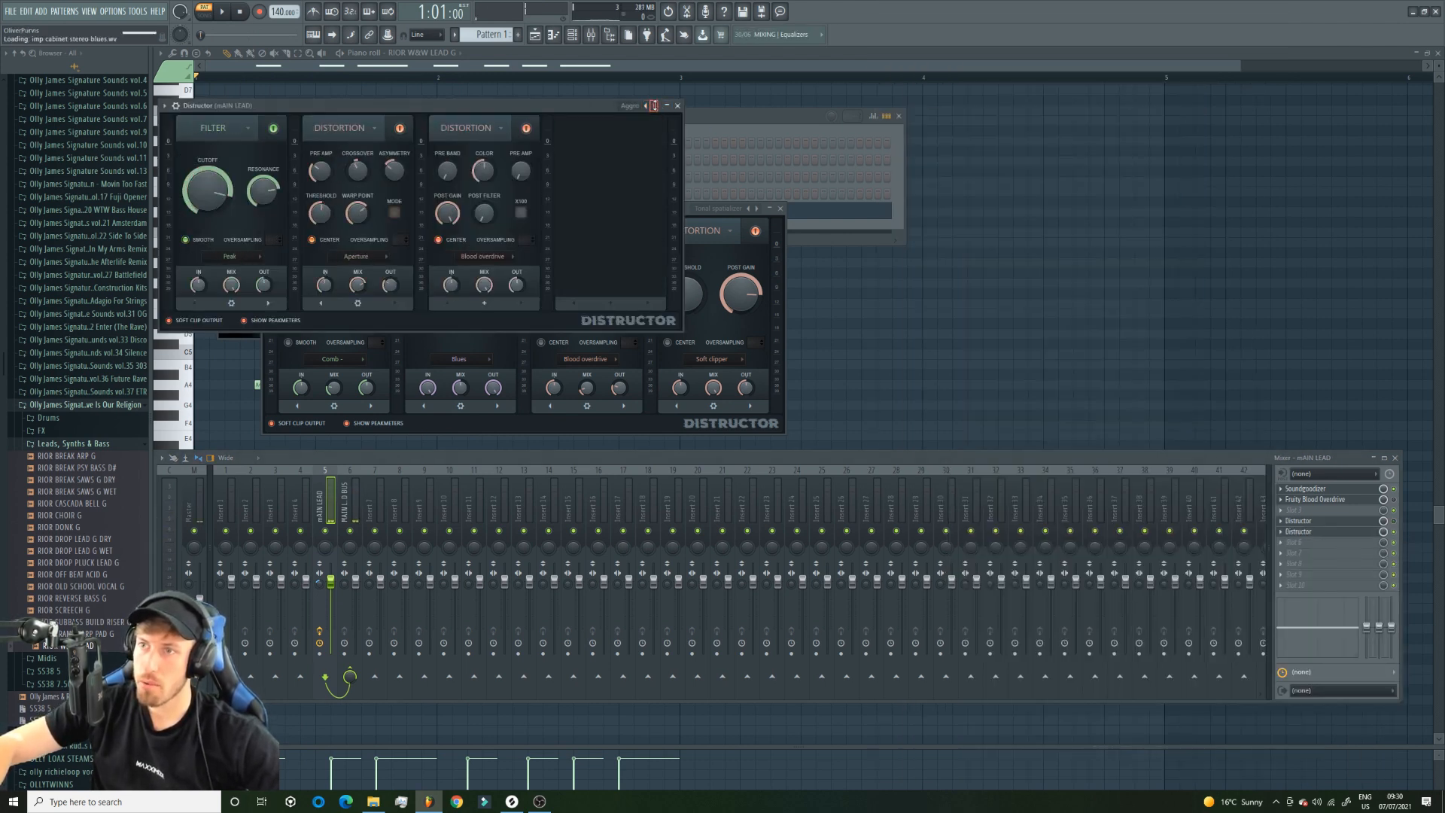
{"action": "left_click", "coordinate": [654, 106]}
{"action": "left_click", "coordinate": [655, 106]}
{"action": "left_click", "coordinate": [654, 106]}
{"action": "key", "text": "space"}
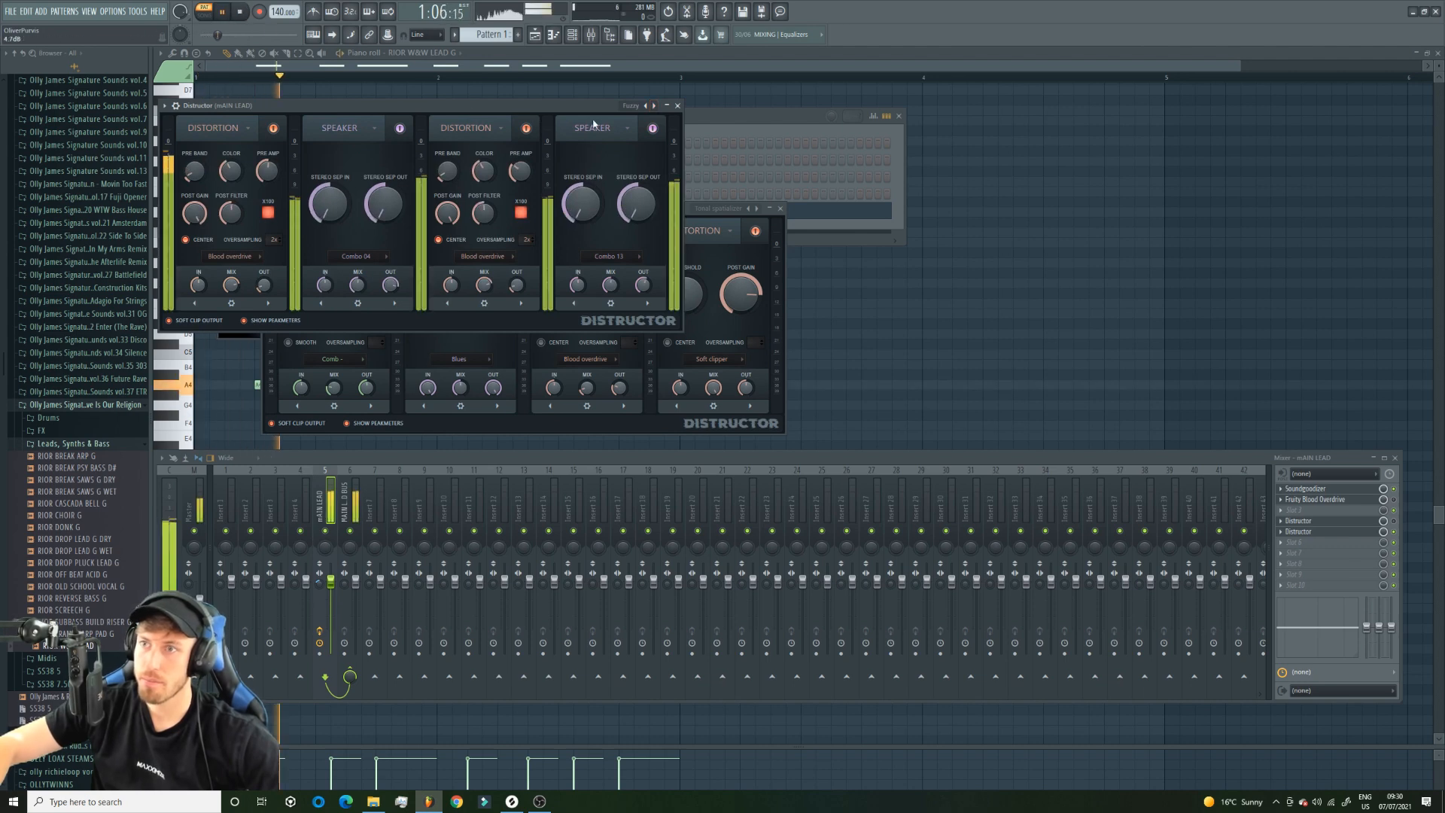
{"action": "left_click", "coordinate": [645, 106]}
{"action": "left_click", "coordinate": [645, 106]}
{"action": "left_click", "coordinate": [645, 106]}
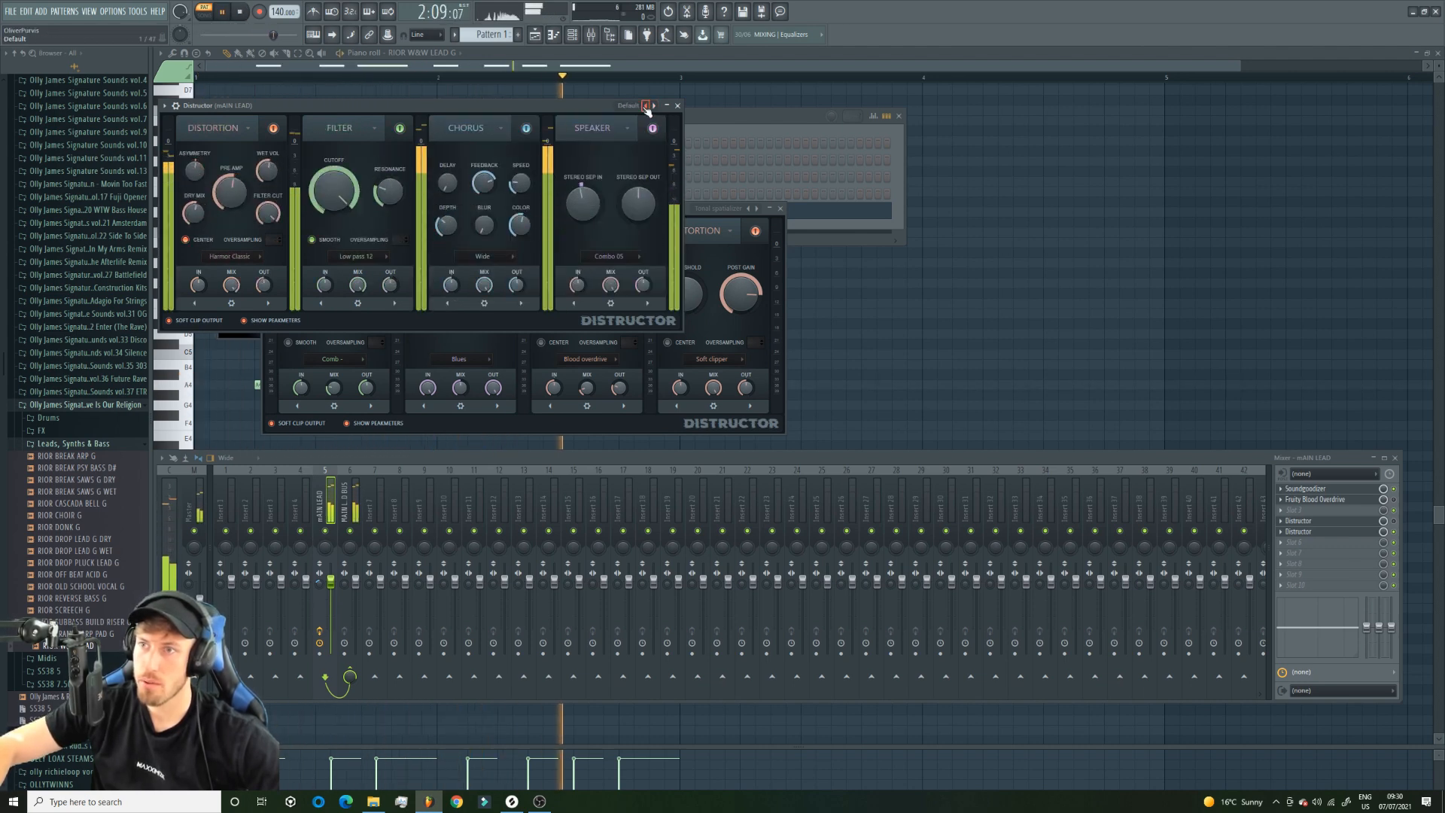
{"action": "left_click", "coordinate": [645, 106]}
{"action": "left_click", "coordinate": [645, 106]}
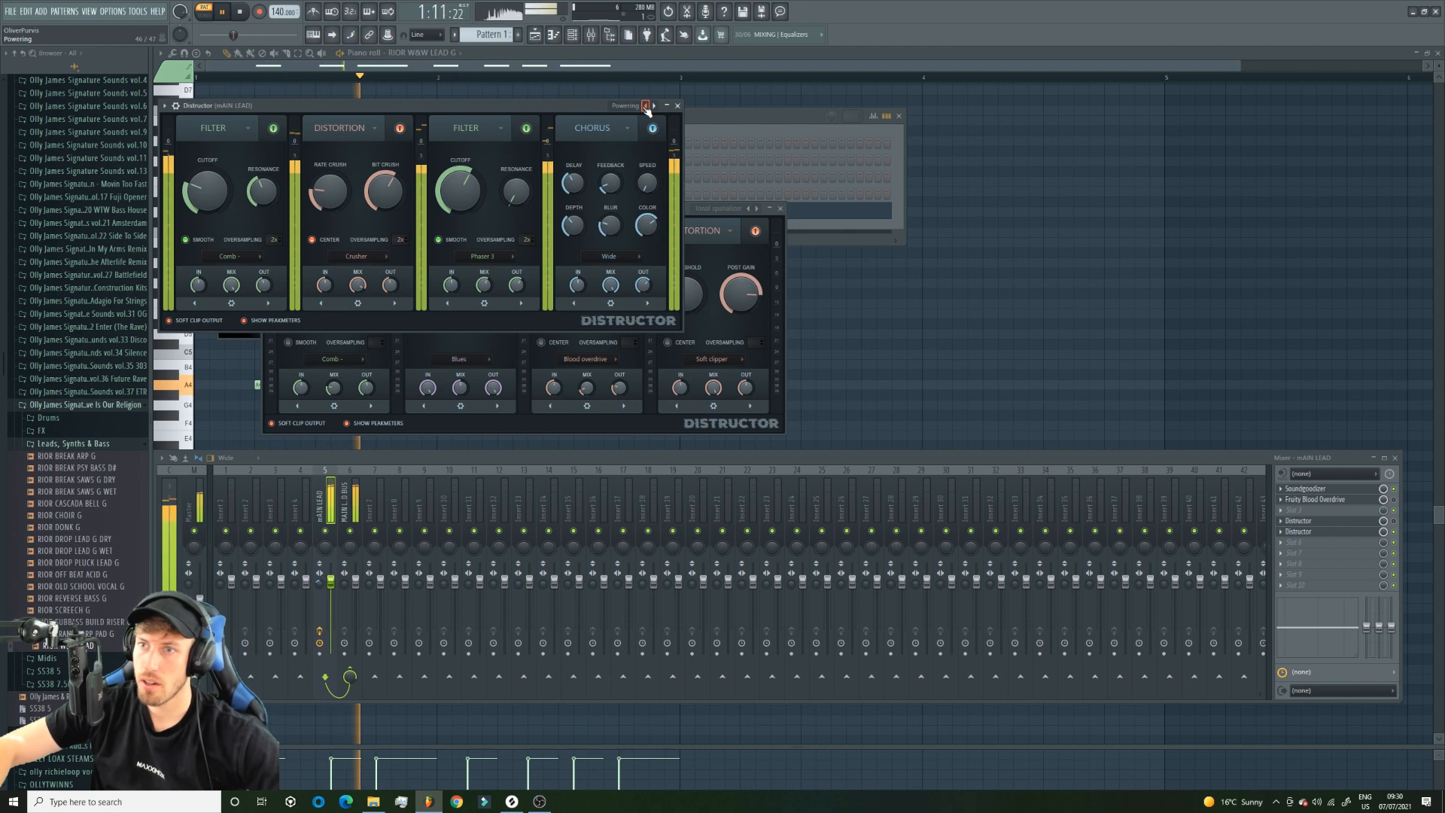
{"action": "left_click", "coordinate": [645, 106]}
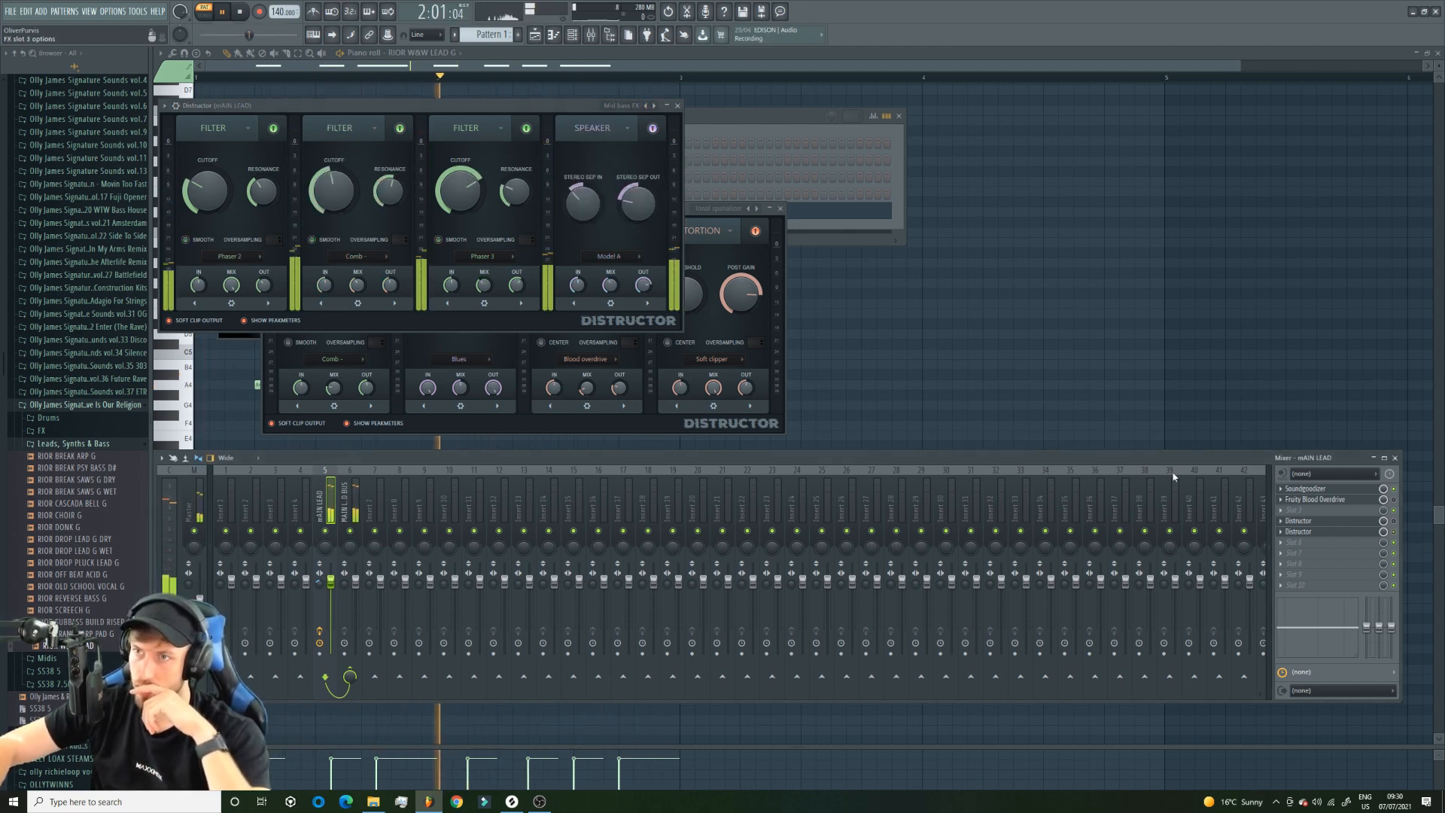
Audition more presets of the second Distructor with the lead playing, settling on the one with Vowel and Peak filters, Harmor Ribbon distortion and a Metal speaker.
{"action": "left_click", "coordinate": [645, 106]}
{"action": "left_click", "coordinate": [645, 106]}
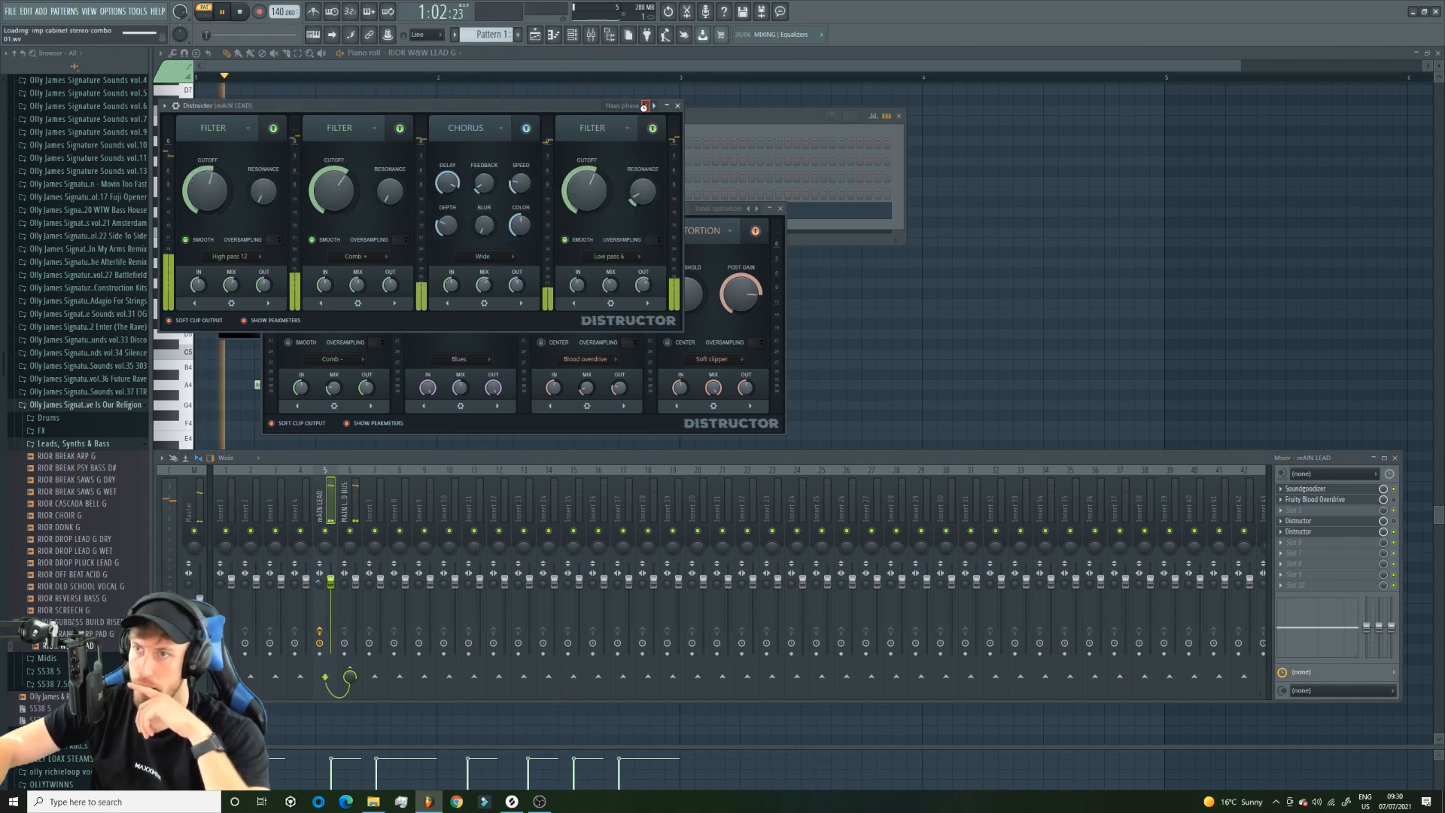
{"action": "left_click", "coordinate": [646, 107]}
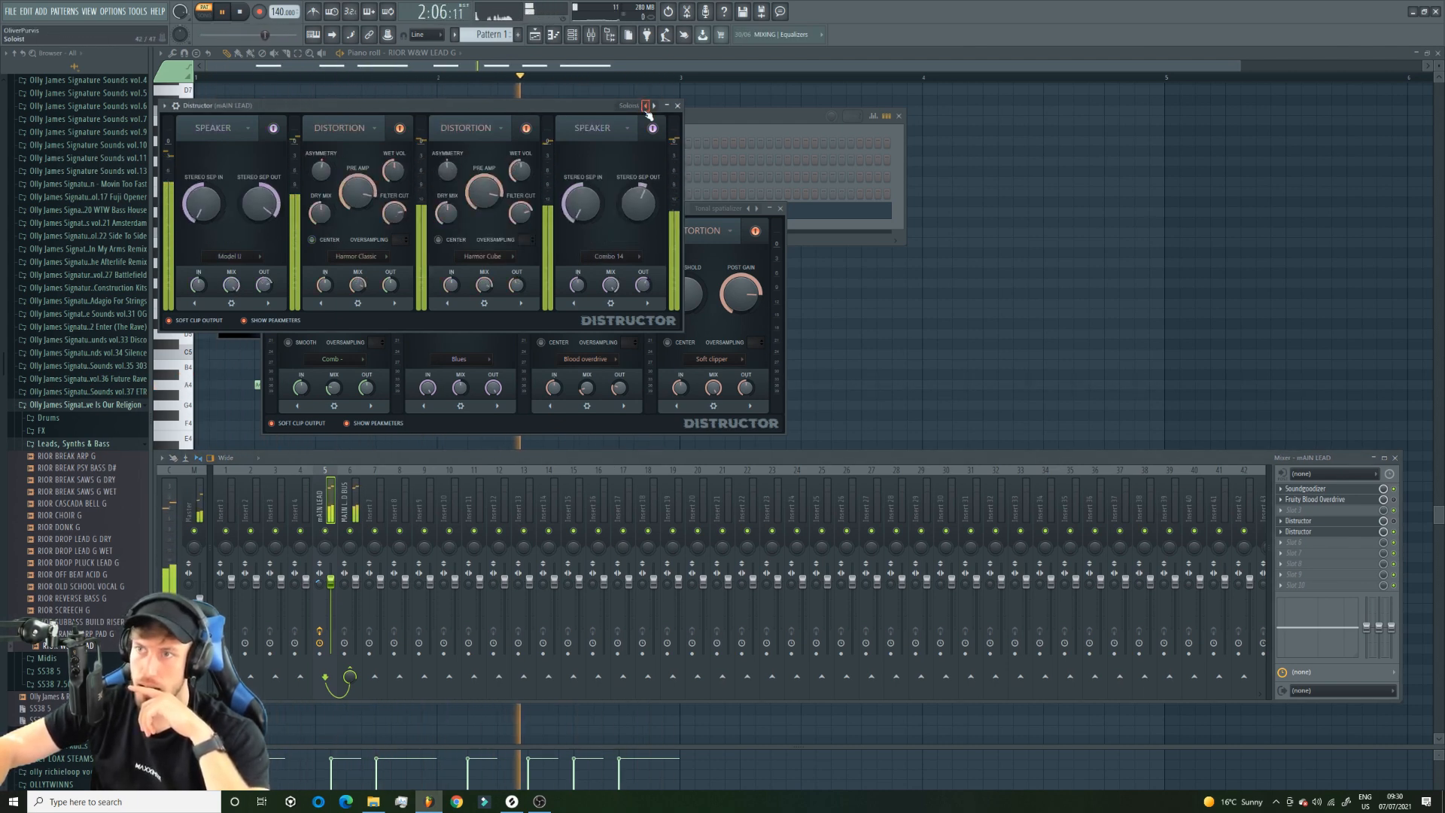
{"action": "left_click", "coordinate": [646, 107]}
{"action": "left_click", "coordinate": [645, 106]}
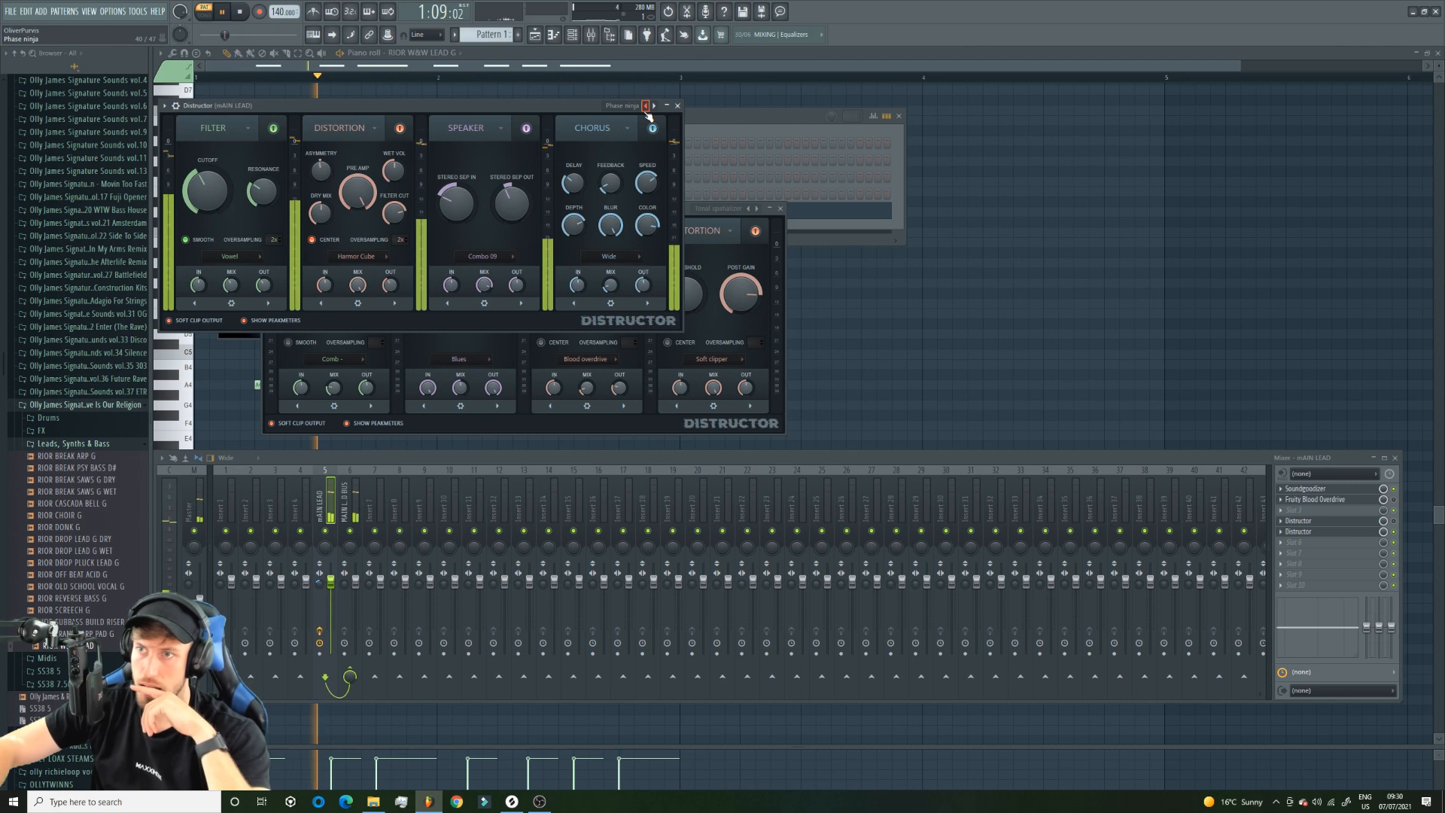
{"action": "left_click", "coordinate": [645, 106]}
{"action": "left_click", "coordinate": [645, 106]}
{"action": "left_click", "coordinate": [645, 106]}
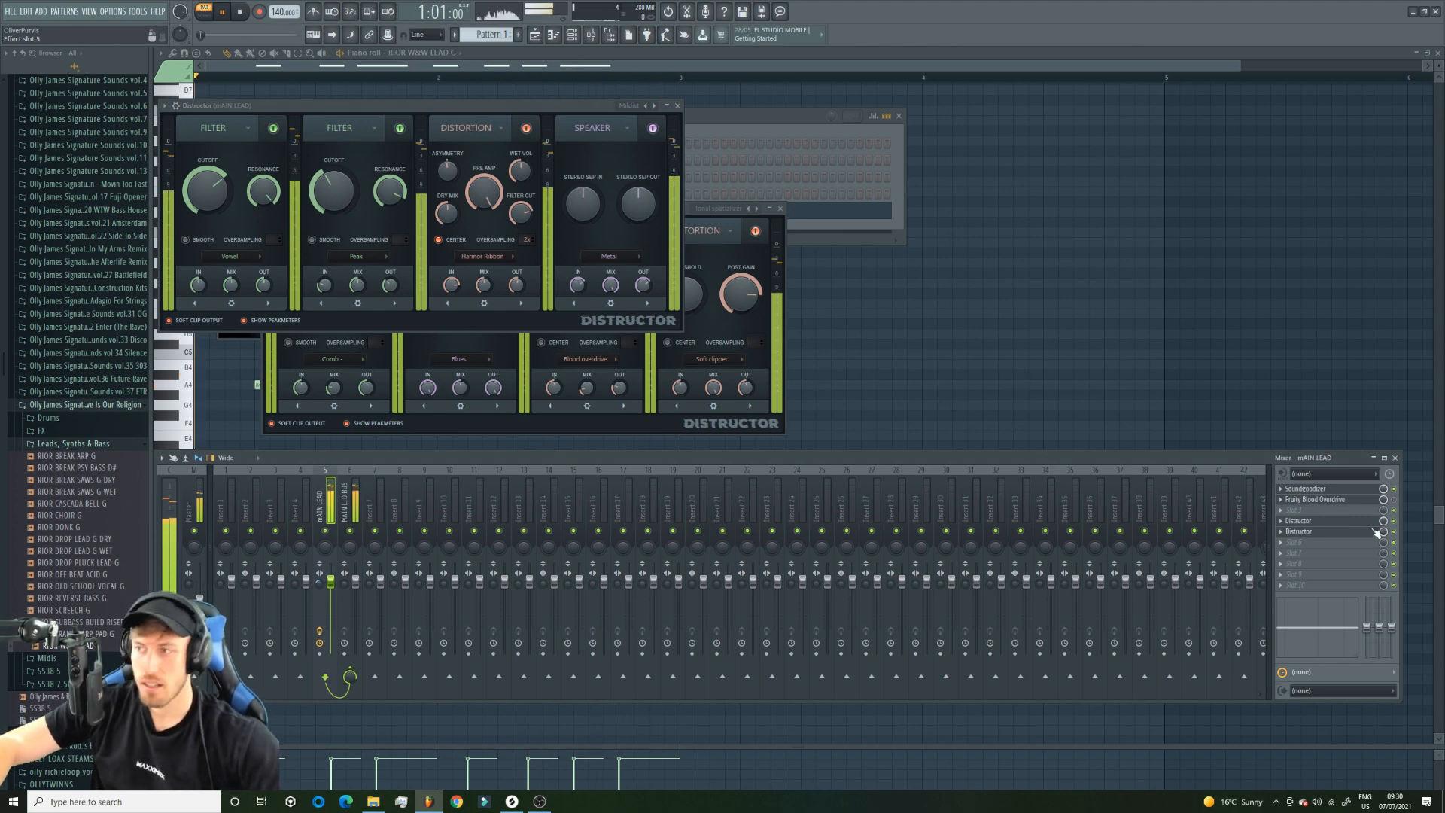
{"action": "key", "text": "space"}
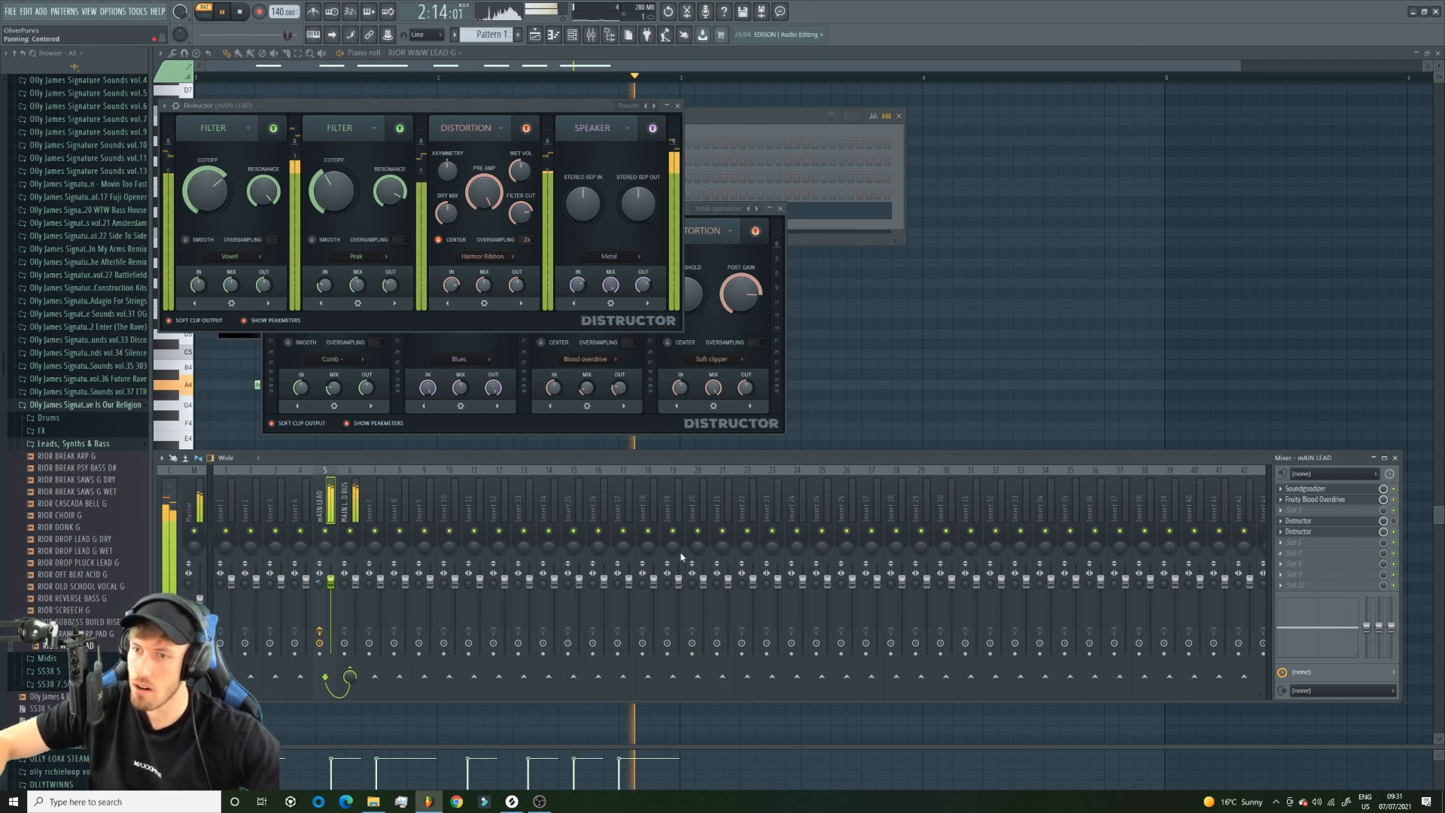
{"action": "key", "text": "space"}
Load Fruity Reeverb 2 on the MAIN LEAD BUS mixer track, place it in the second effect slot and start playback.
{"action": "left_click", "coordinate": [346, 512]}
{"action": "left_click", "coordinate": [1295, 489]}
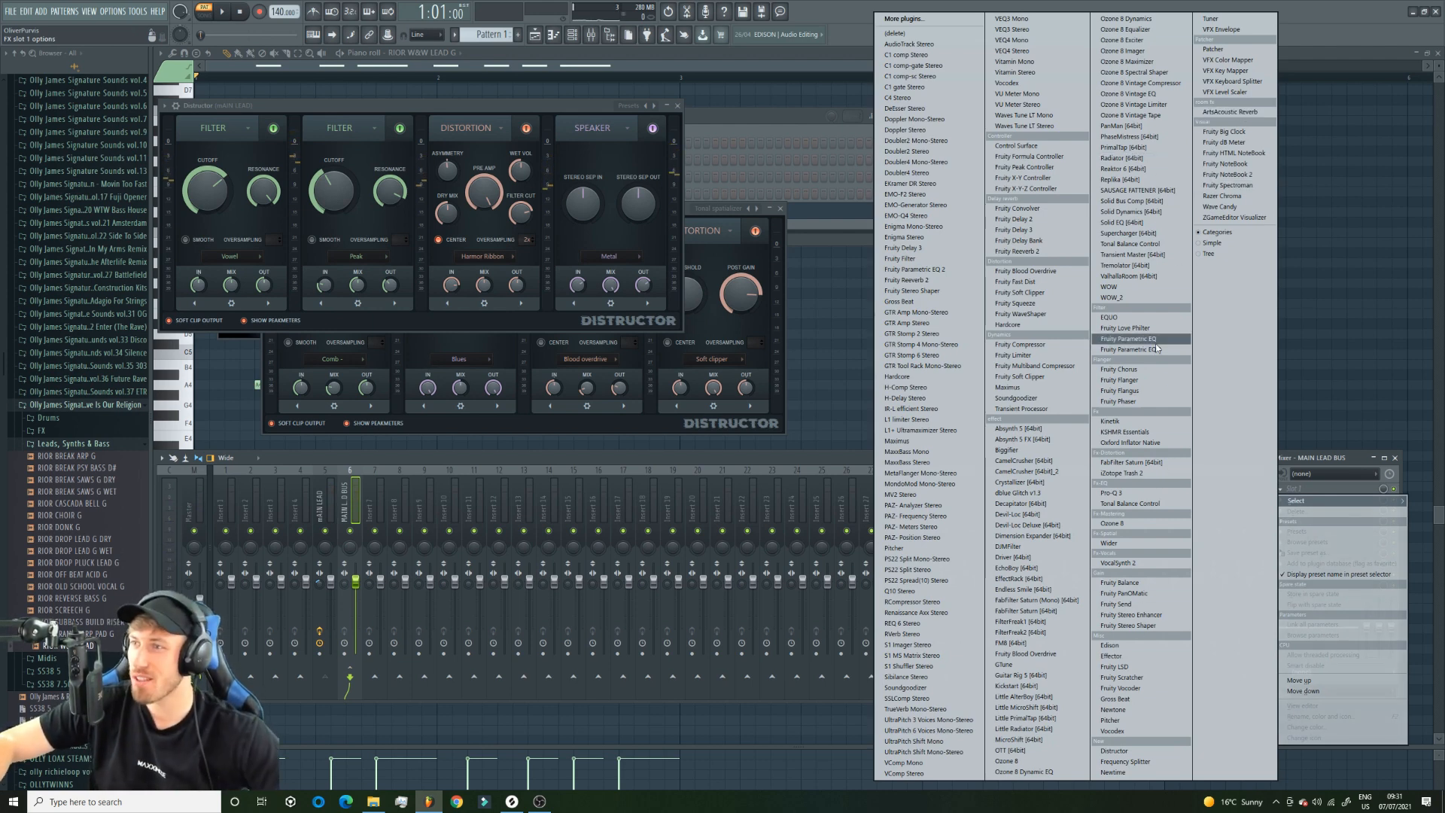
{"action": "left_click", "coordinate": [1020, 250]}
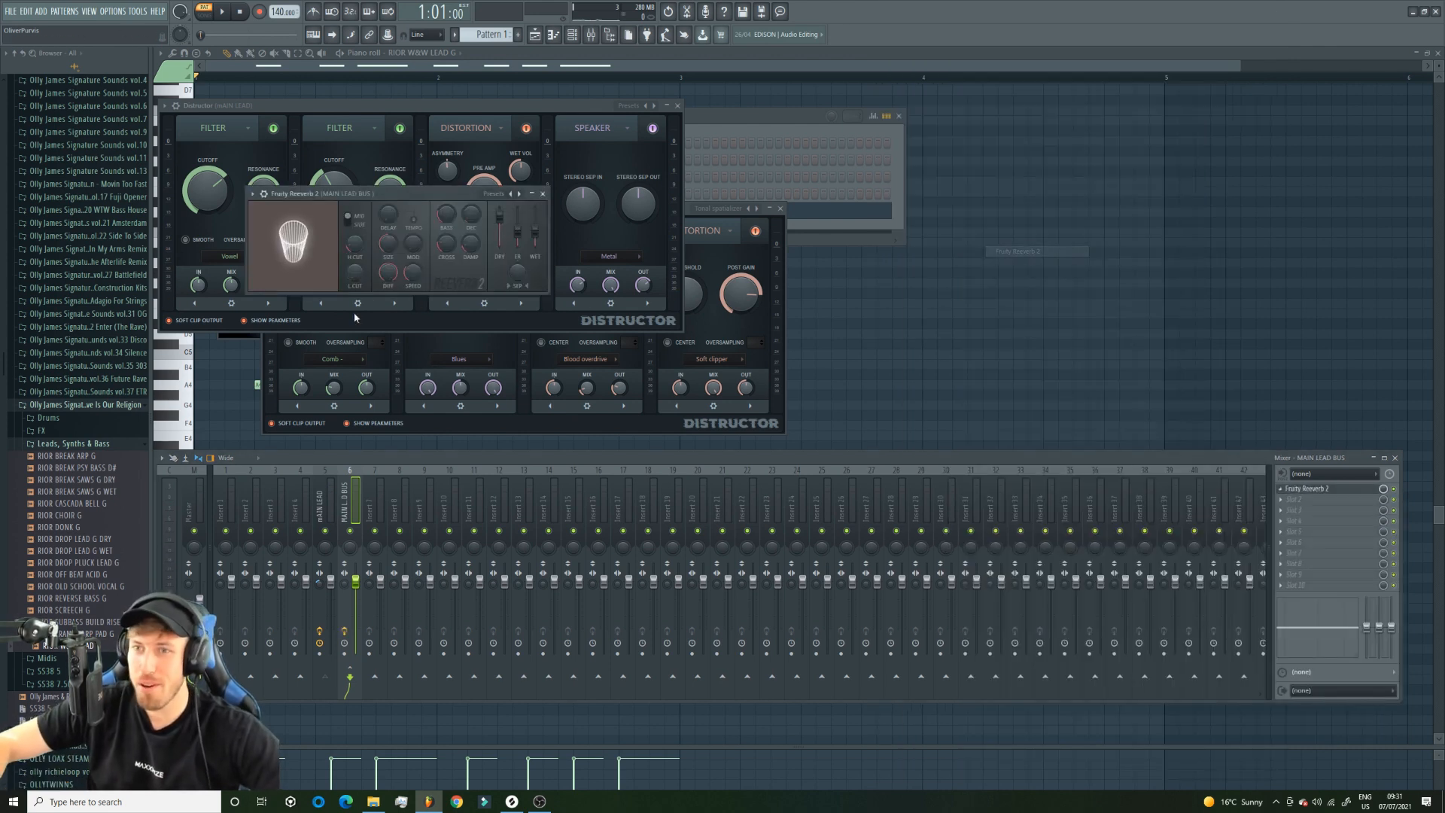
{"action": "left_click", "coordinate": [222, 14]}
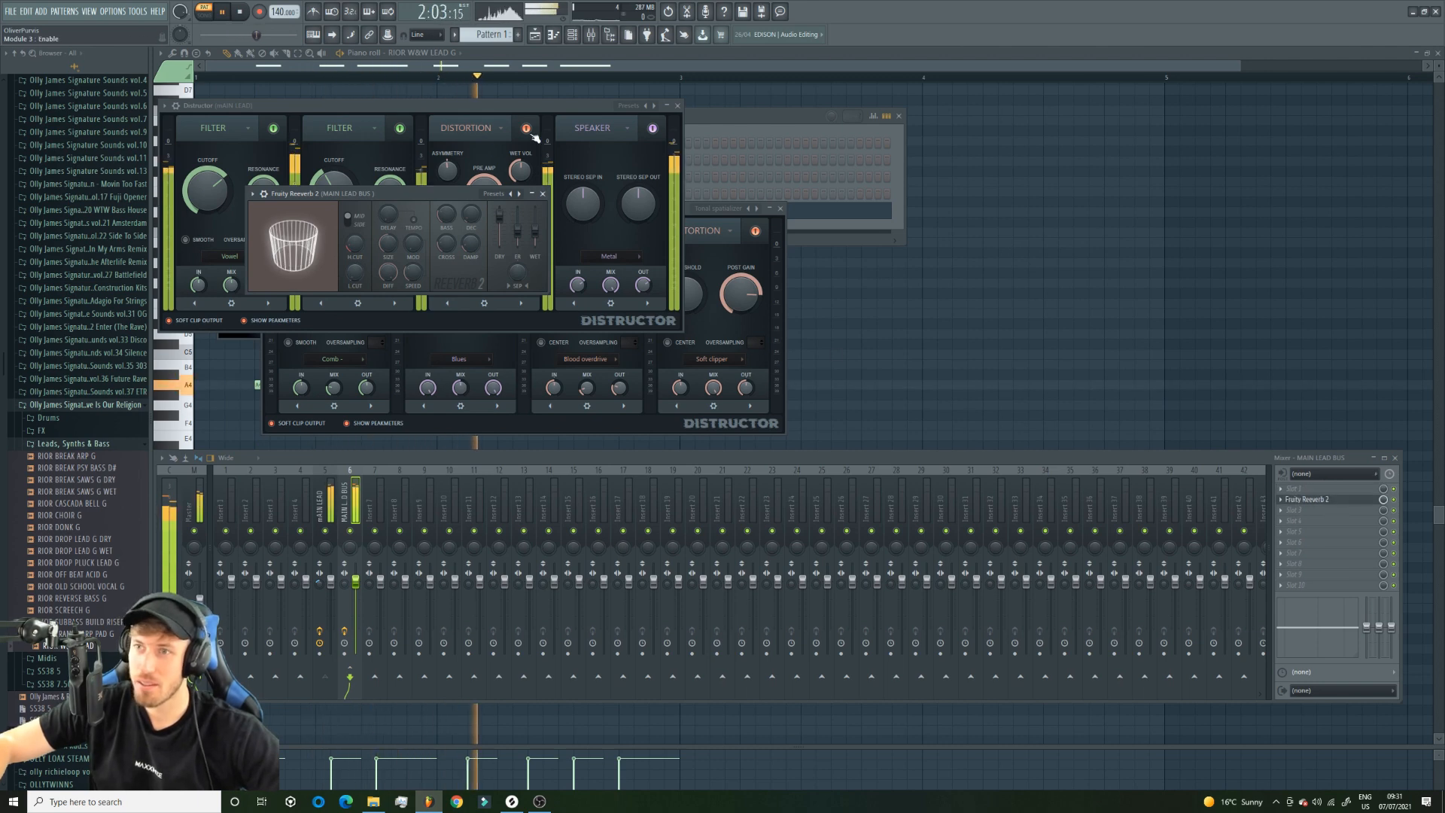
Audition the Fruity Reeverb 2 presets on the lead bus during playback and settle on The Venue.
{"action": "left_click", "coordinate": [519, 193]}
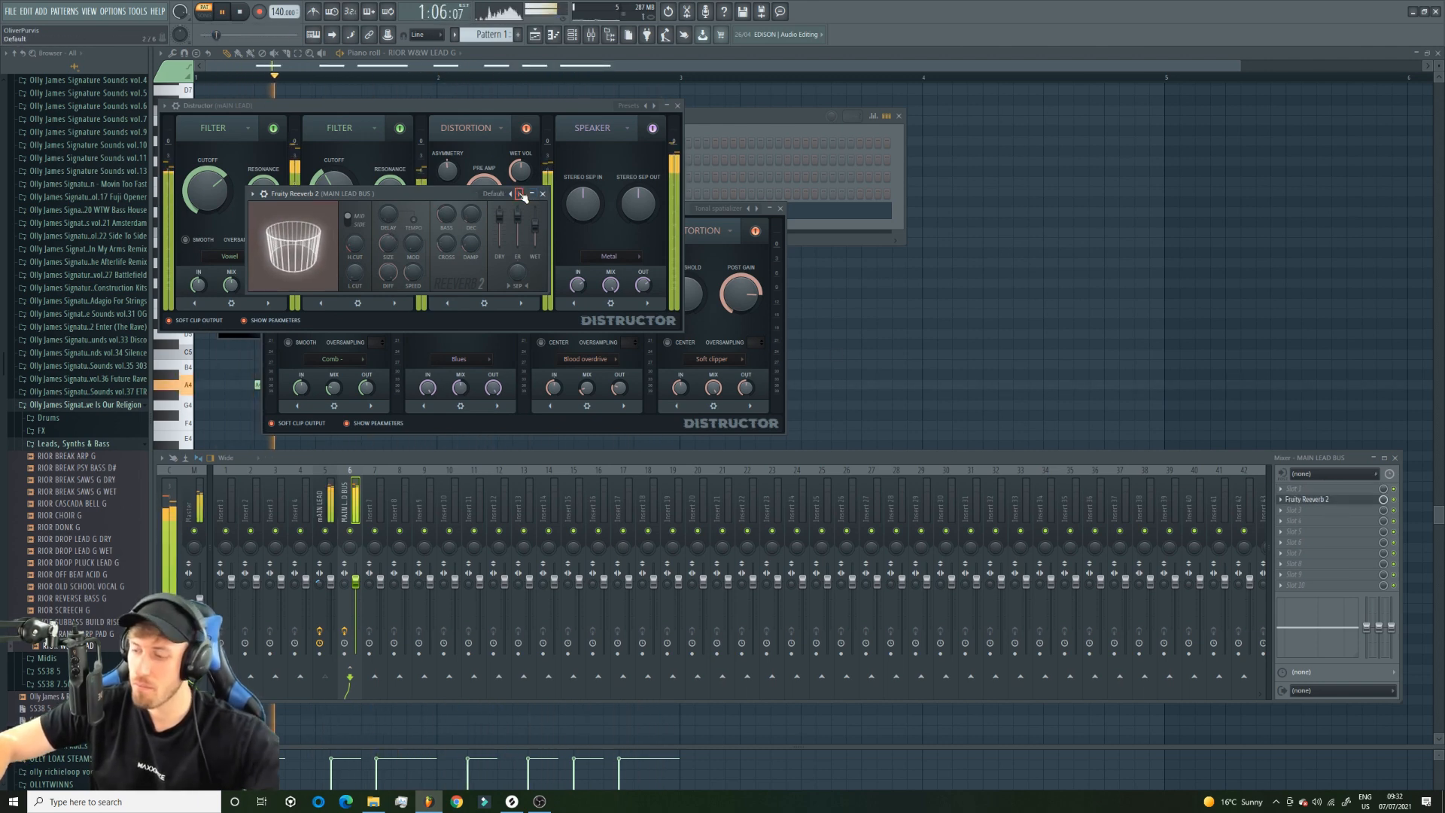
{"action": "left_click", "coordinate": [519, 194]}
{"action": "left_click", "coordinate": [519, 194]}
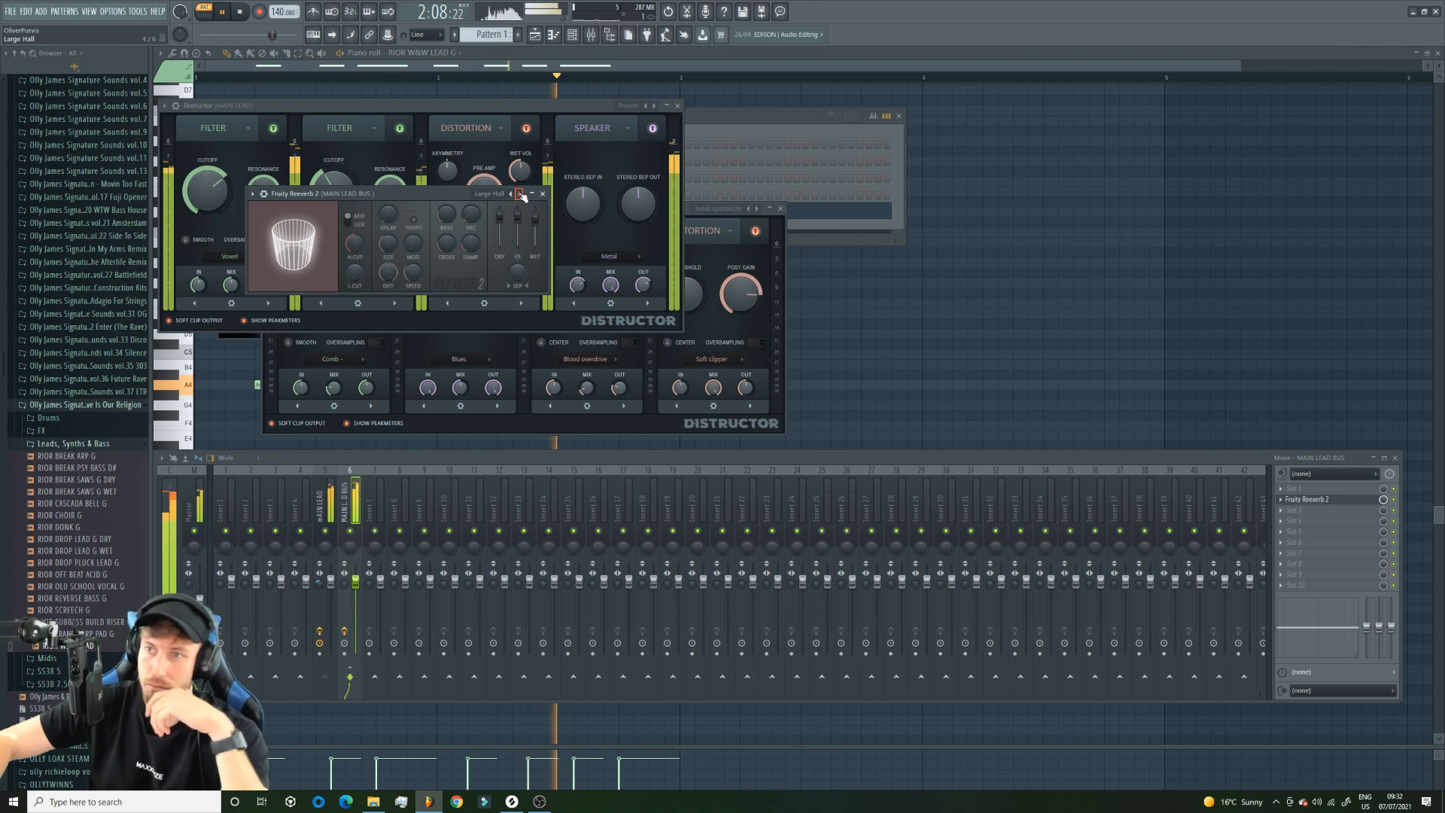
{"action": "left_click", "coordinate": [519, 193]}
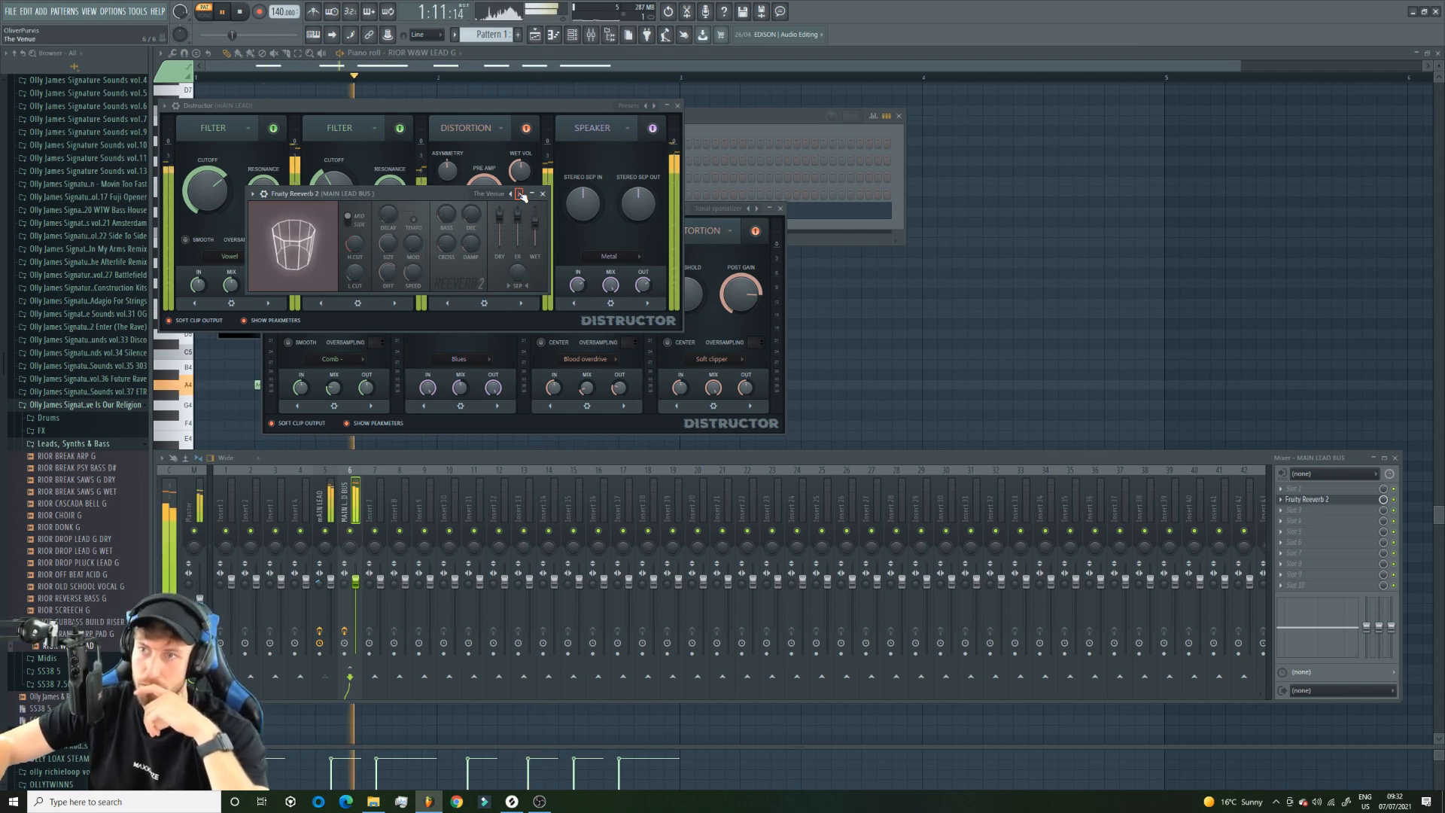
{"action": "left_click", "coordinate": [519, 193]}
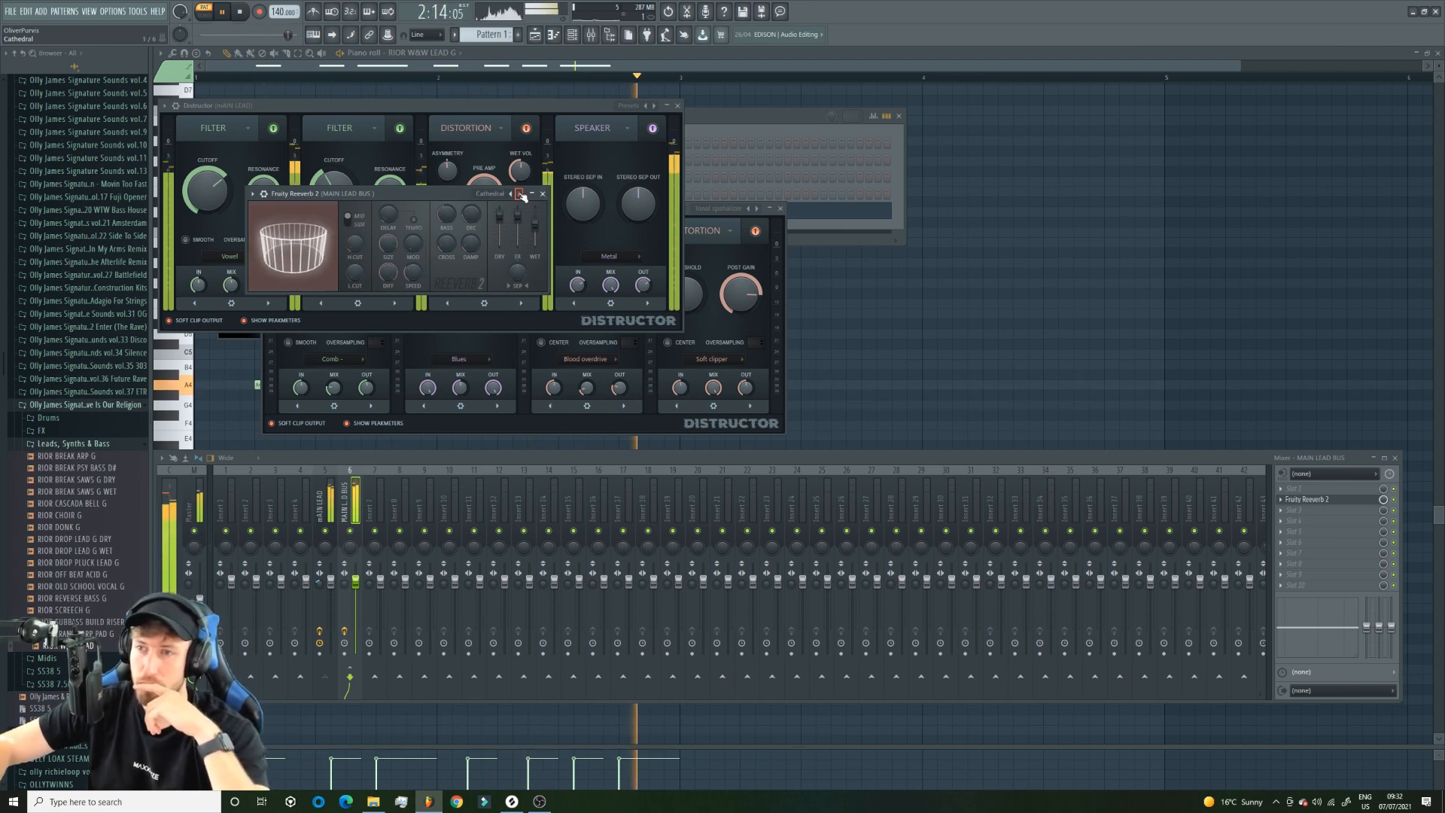
{"action": "left_click", "coordinate": [519, 194]}
{"action": "left_click", "coordinate": [511, 194]}
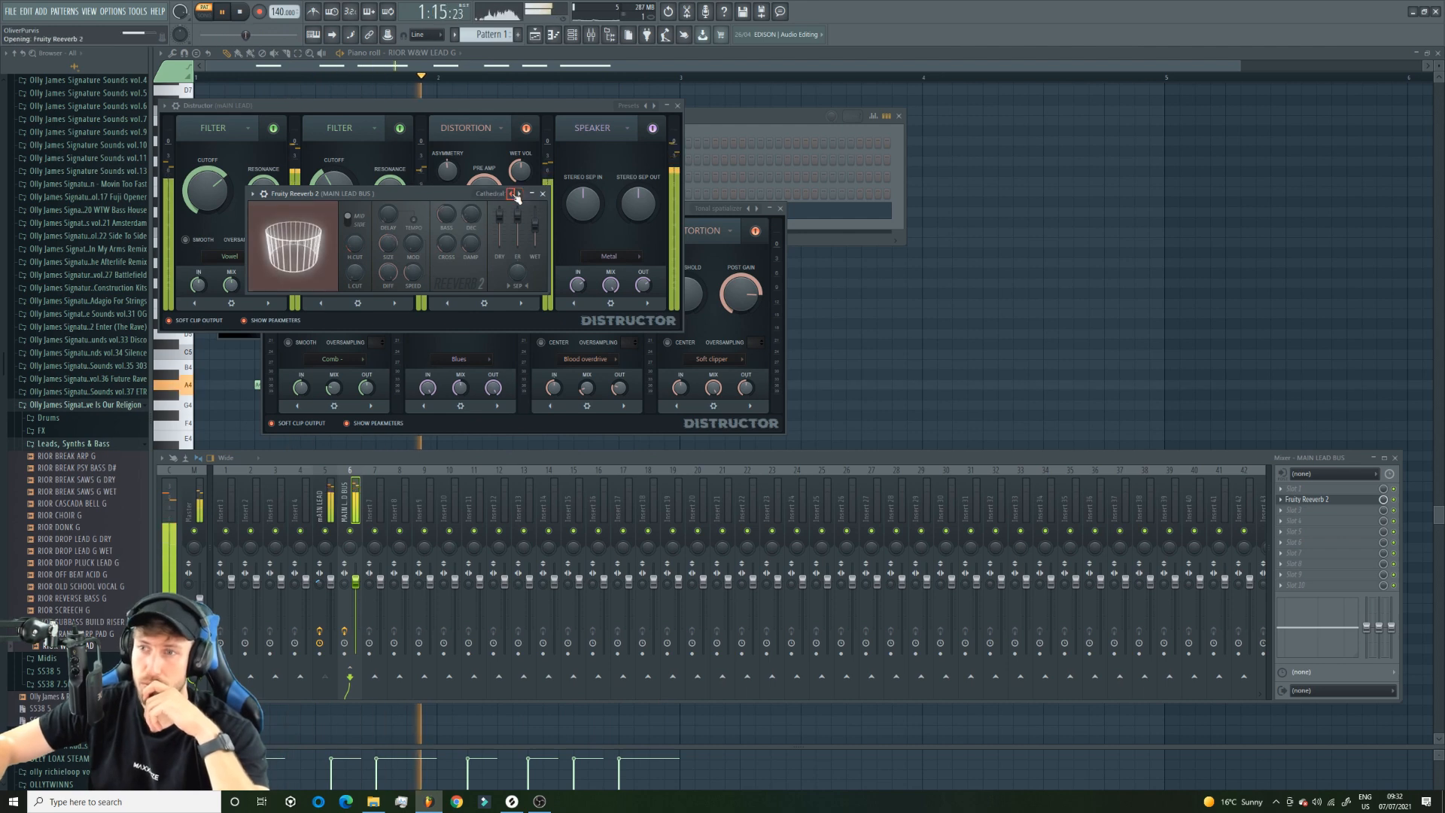
{"action": "left_click", "coordinate": [512, 193]}
Adjust the reverb's low cut and high cut, enlarge its room size and play the lead again.
{"action": "left_click_drag", "start_coordinate": [355, 273], "coordinate": [354, 237]}
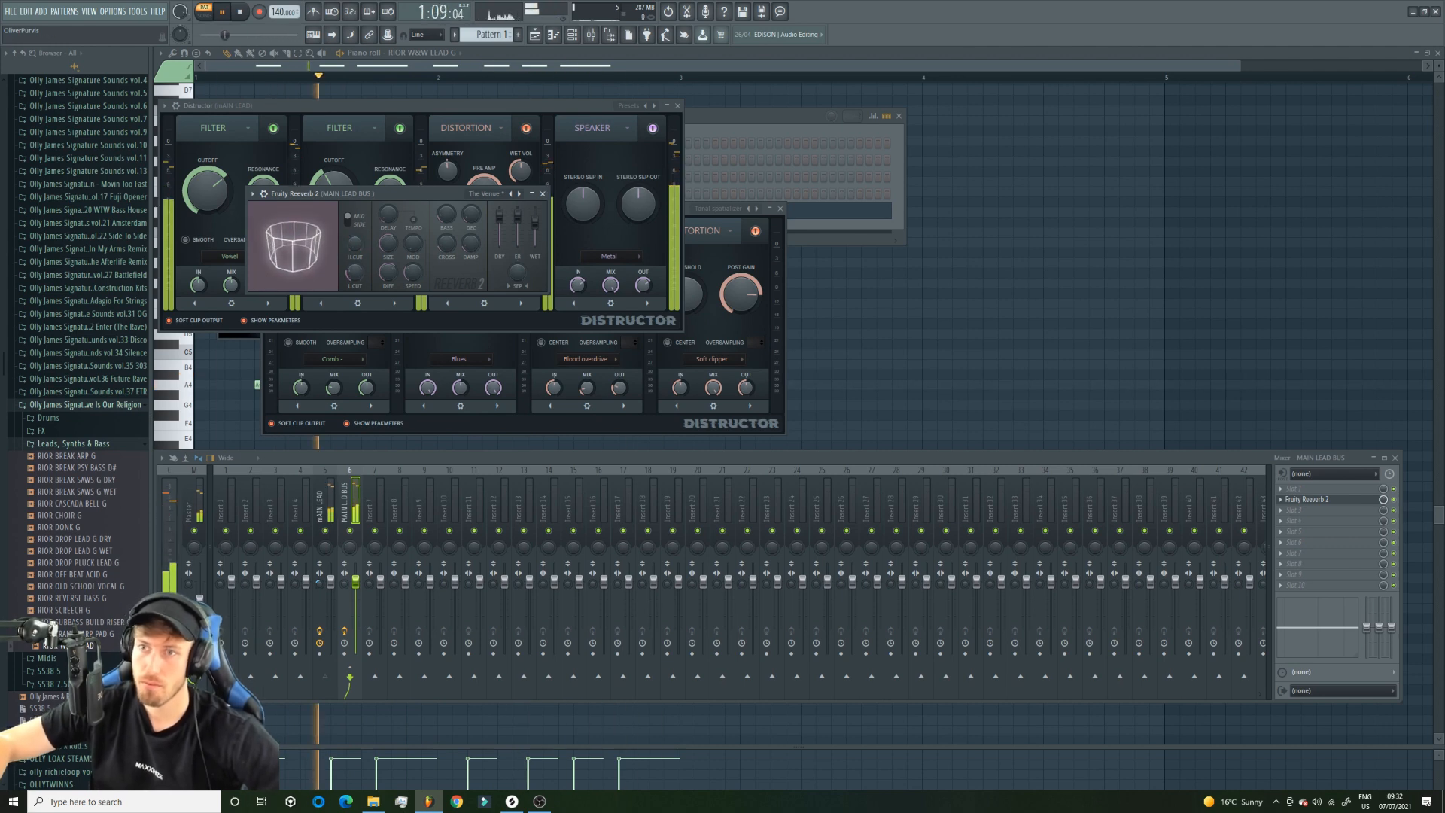
{"action": "left_click_drag", "start_coordinate": [354, 243], "coordinate": [355, 267]}
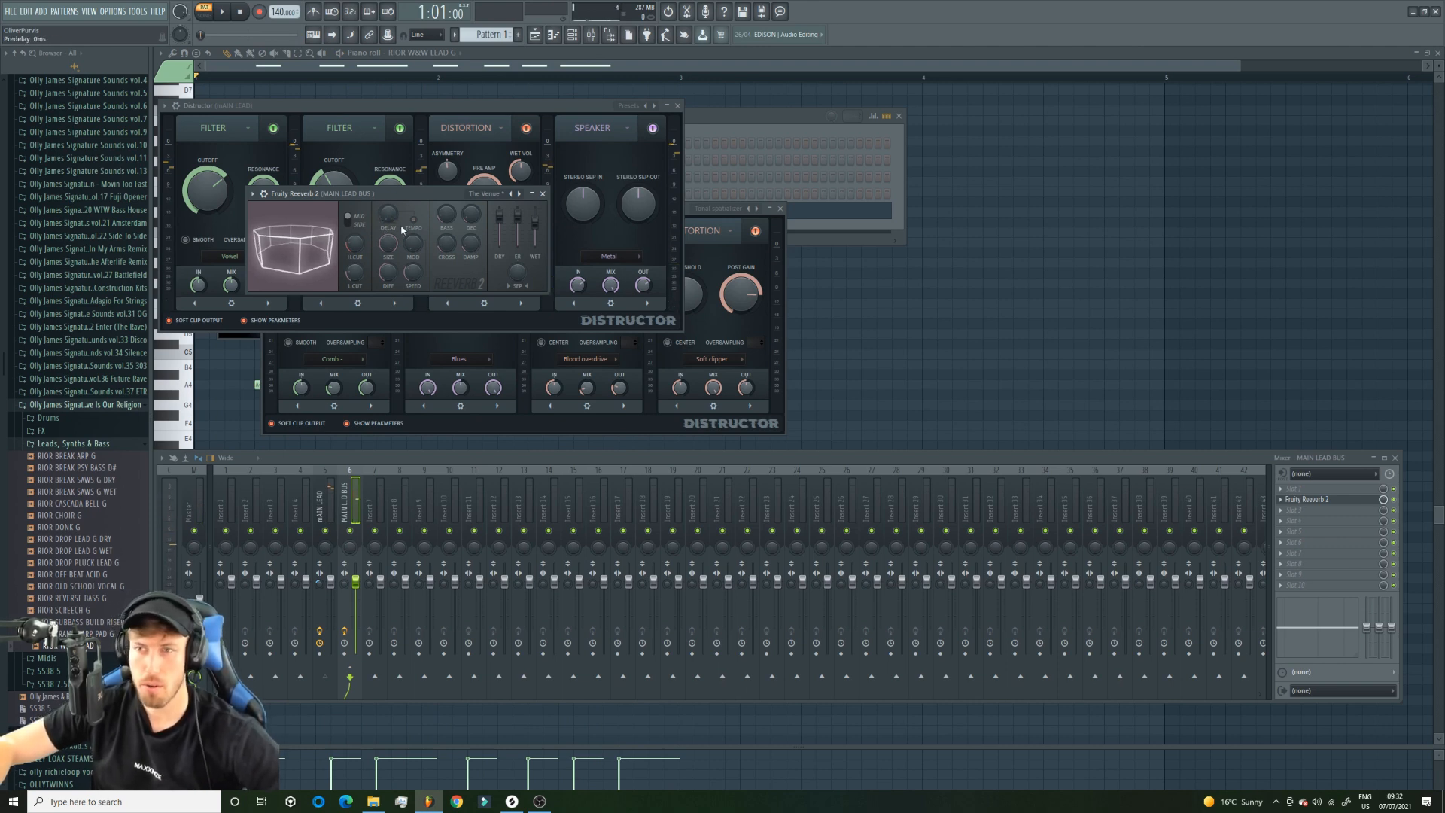
{"action": "key", "text": "space"}
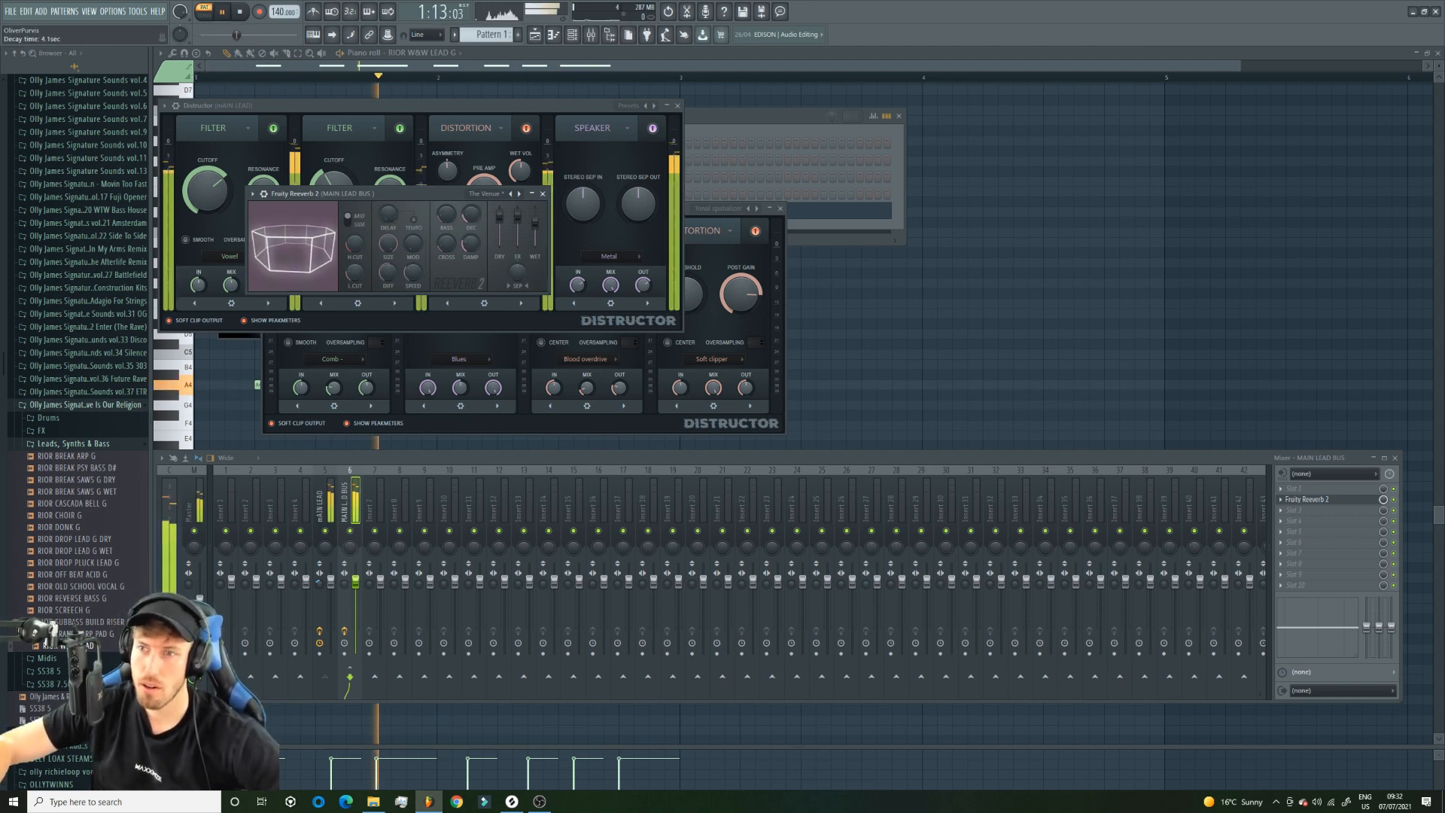
Check the reverb with the dry level at 0%, reset dry to 100%, and fine-tune the wet level and bass crossover.
{"action": "mouse_move", "coordinate": [499, 216]}
{"action": "left_mouse_down"}
{"action": "mouse_move", "coordinate": [499, 244]}
{"action": "mouse_move", "coordinate": [519, 210]}
{"action": "mouse_move", "coordinate": [498, 216]}
{"action": "left_mouse_up"}
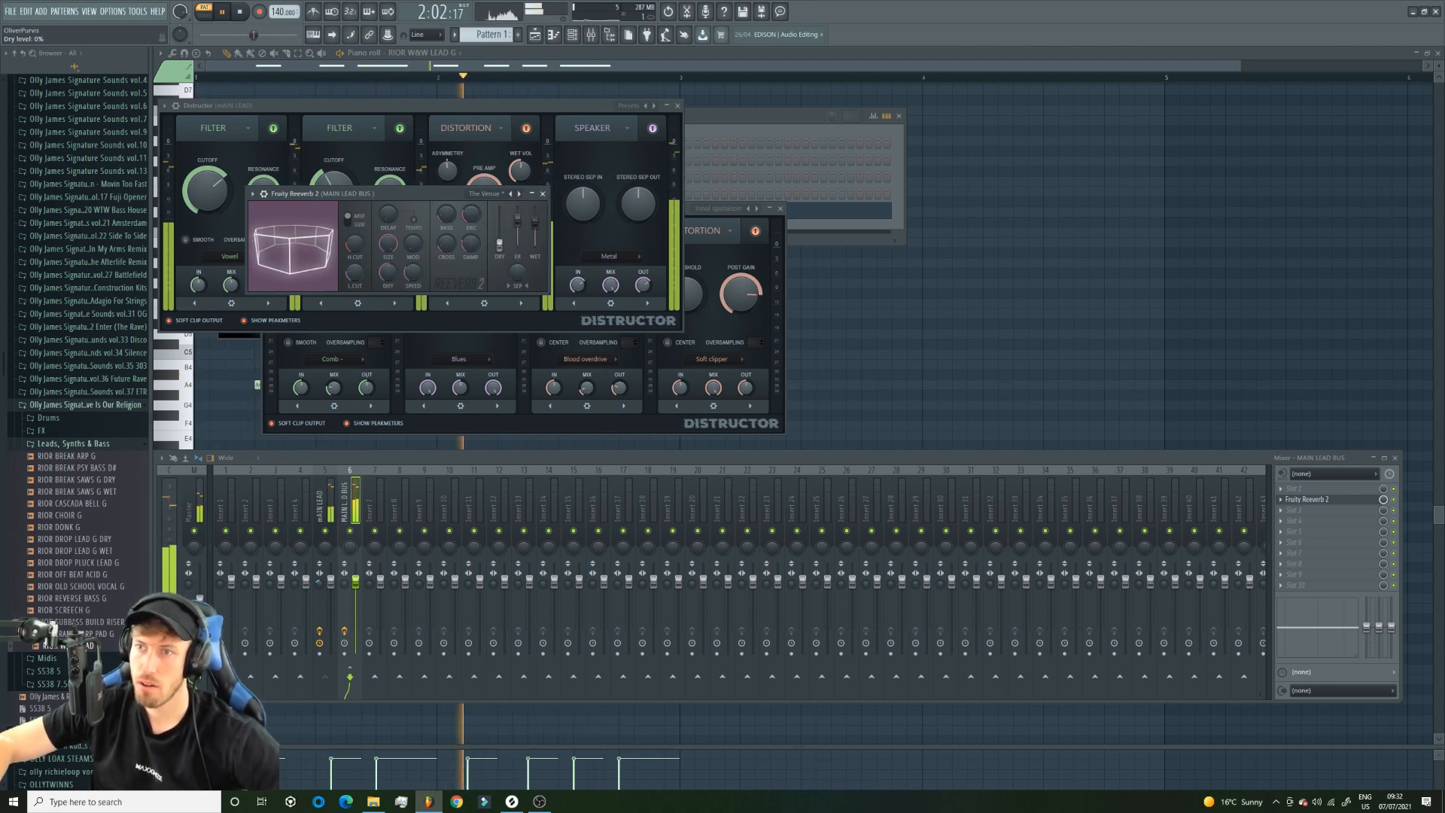
{"action": "right_click", "coordinate": [498, 216]}
{"action": "left_click", "coordinate": [516, 224]}
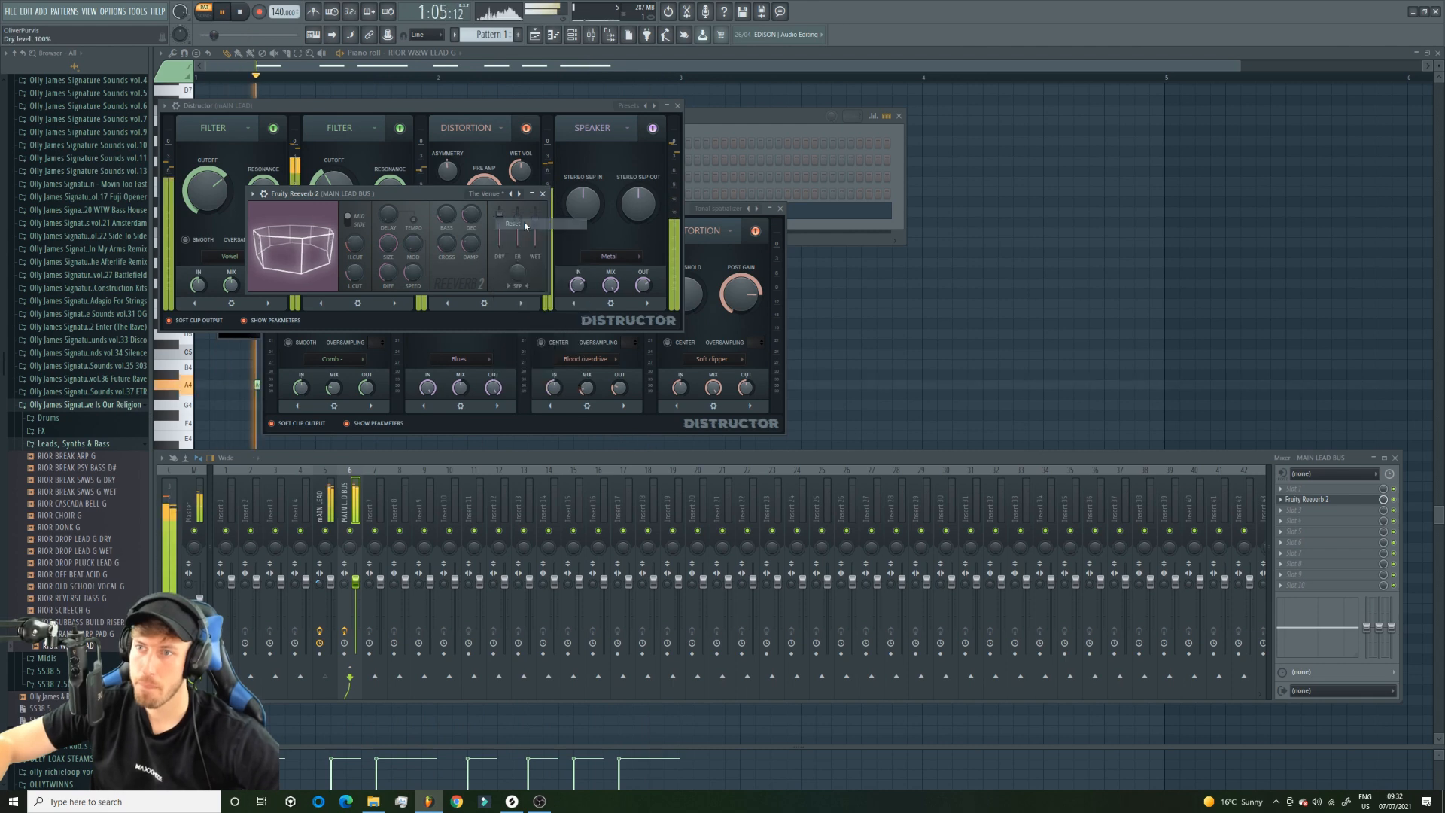
{"action": "left_click_drag", "start_coordinate": [534, 219], "coordinate": [535, 222]}
{"action": "left_click_drag", "start_coordinate": [446, 243], "coordinate": [446, 247]}
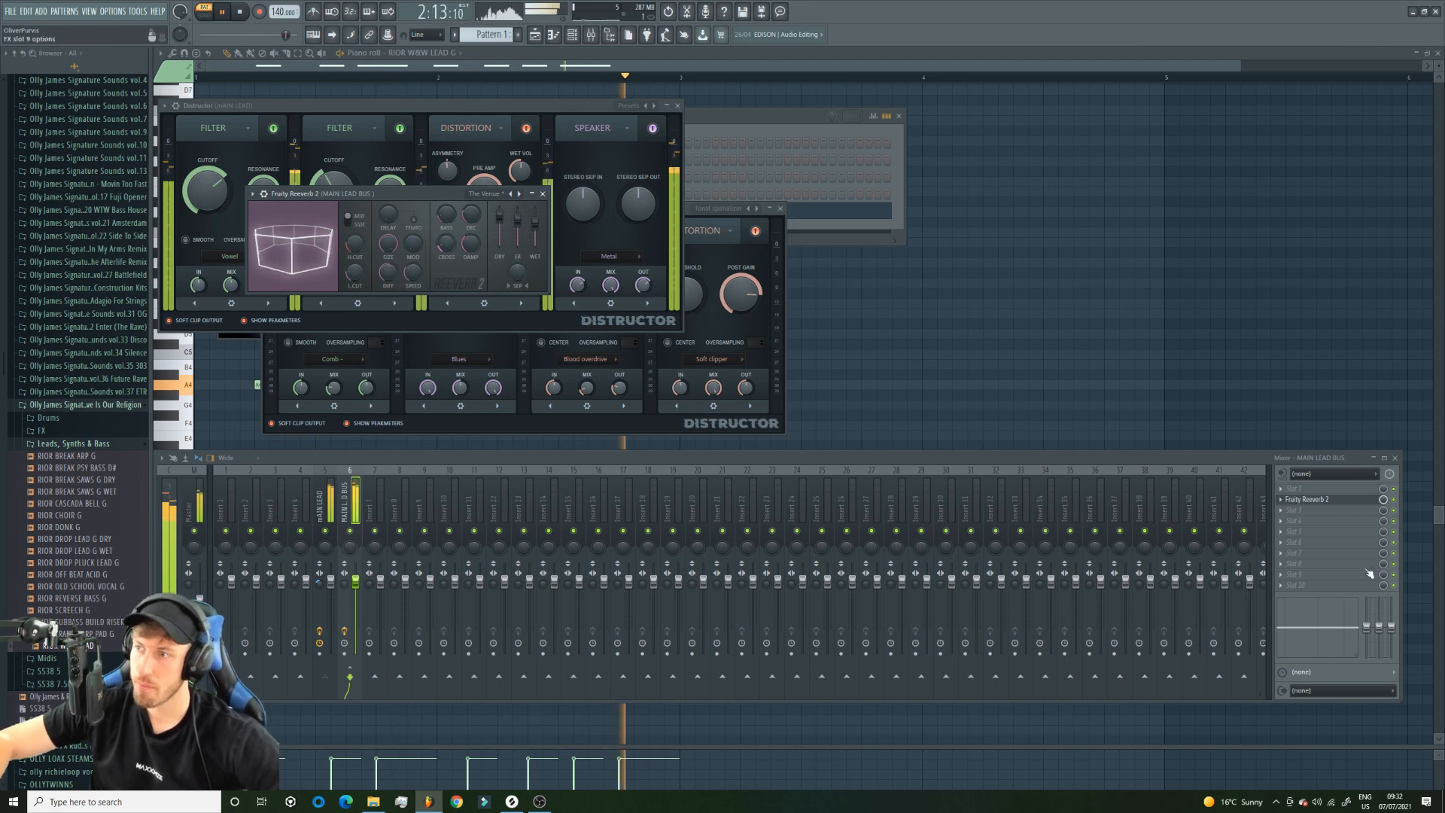
Add Fruity peak controller to the lead bus's first slot and link the Fruity Reeverb 2 mix level to Peak ctrl - Peak with the inverted mapping.
{"action": "left_click", "coordinate": [1300, 488]}
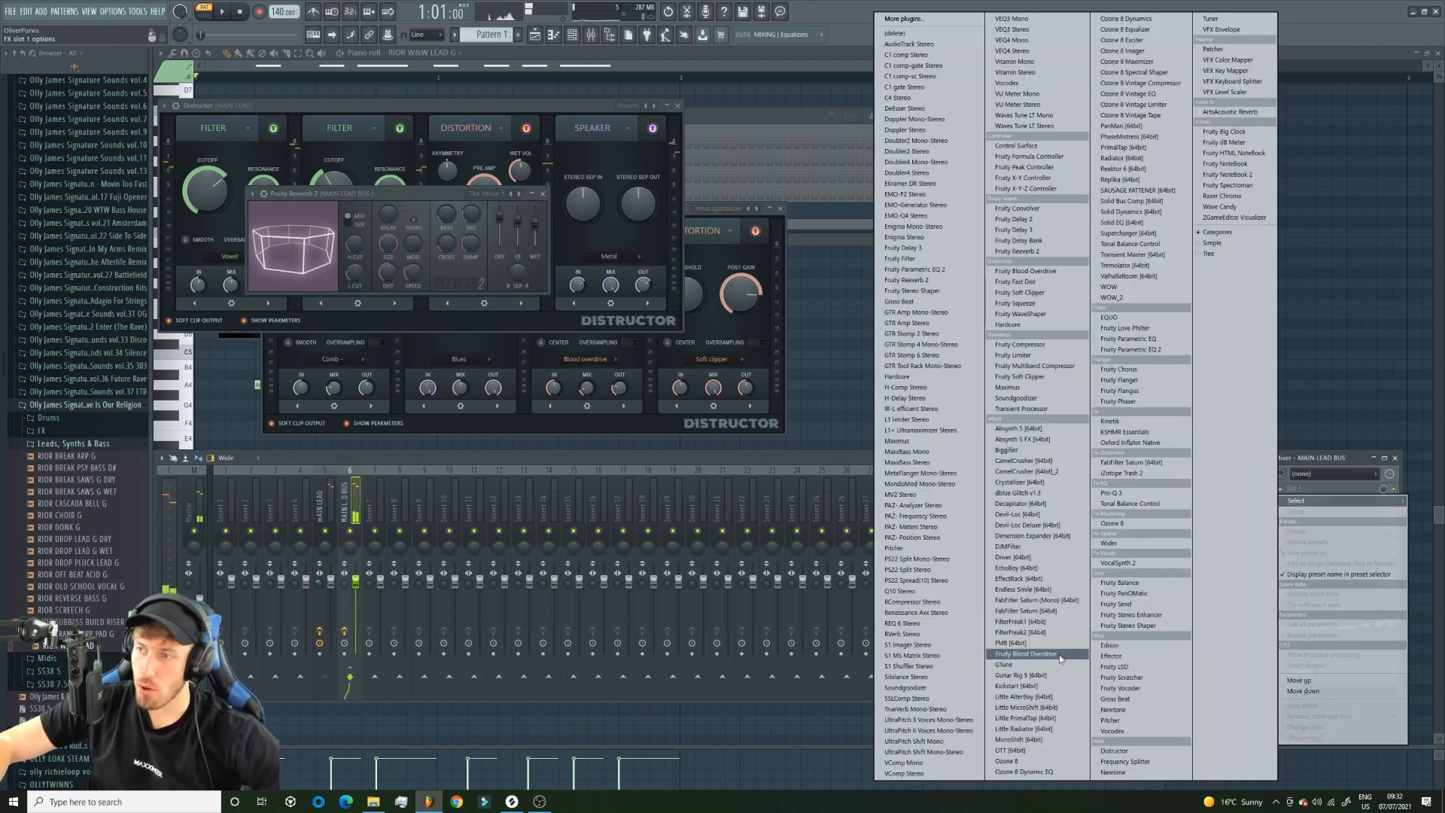
{"action": "left_click", "coordinate": [1035, 169]}
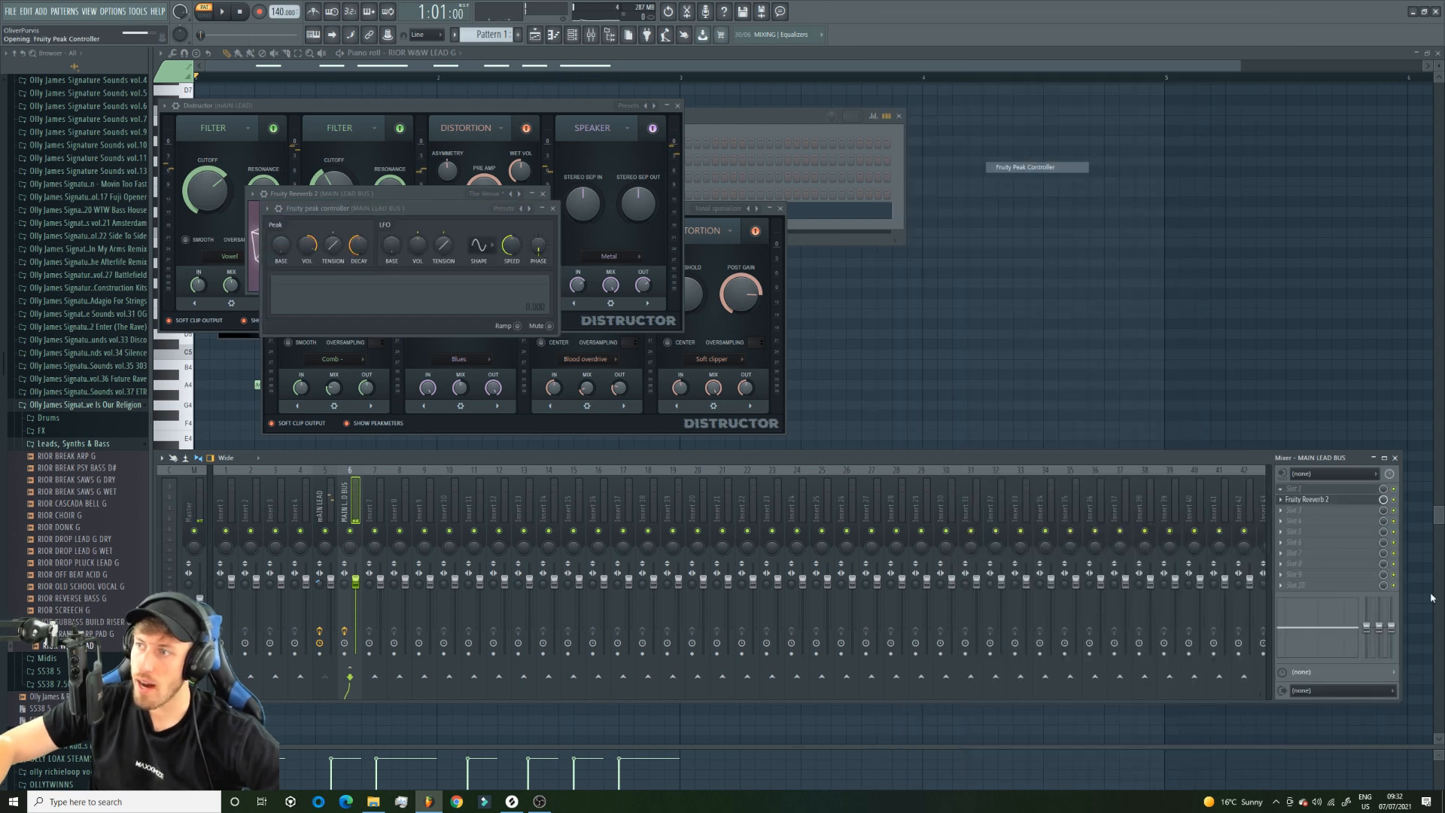
{"action": "right_click", "coordinate": [1384, 500]}
{"action": "left_click", "coordinate": [1384, 606]}
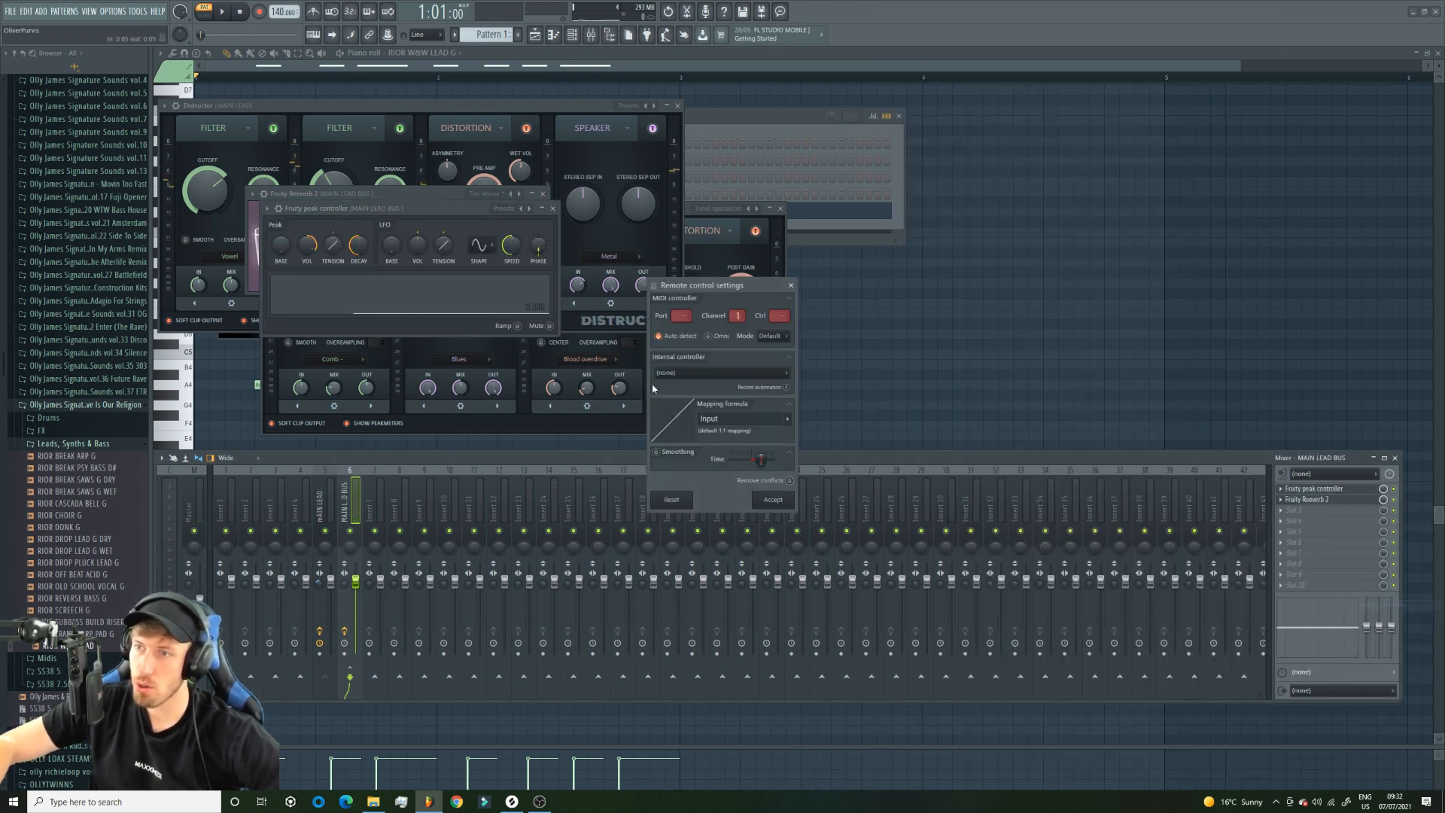
{"action": "left_click", "coordinate": [708, 373]}
{"action": "left_click", "coordinate": [722, 423]}
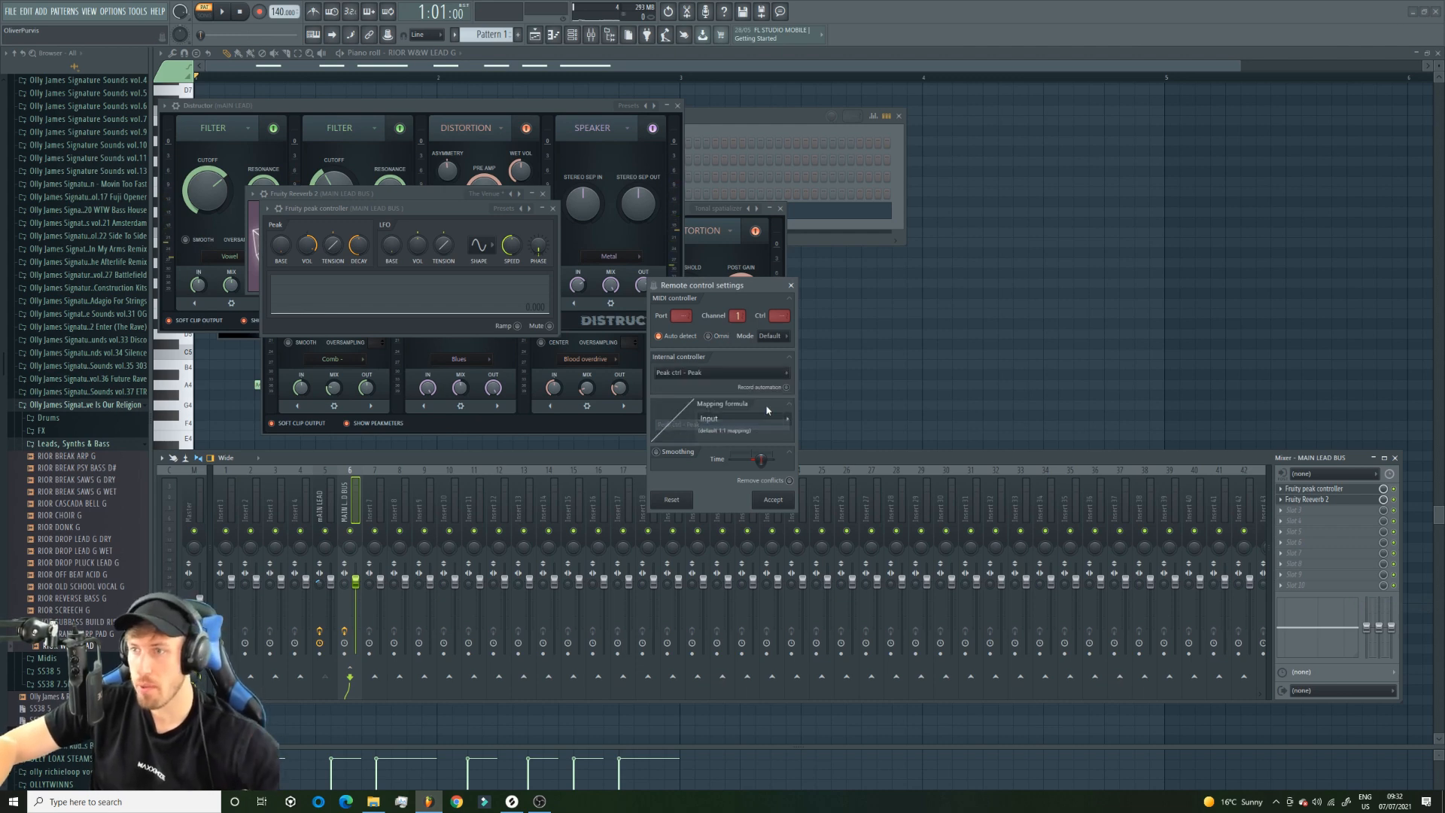
{"action": "left_click", "coordinate": [787, 419]}
{"action": "left_click", "coordinate": [809, 458]}
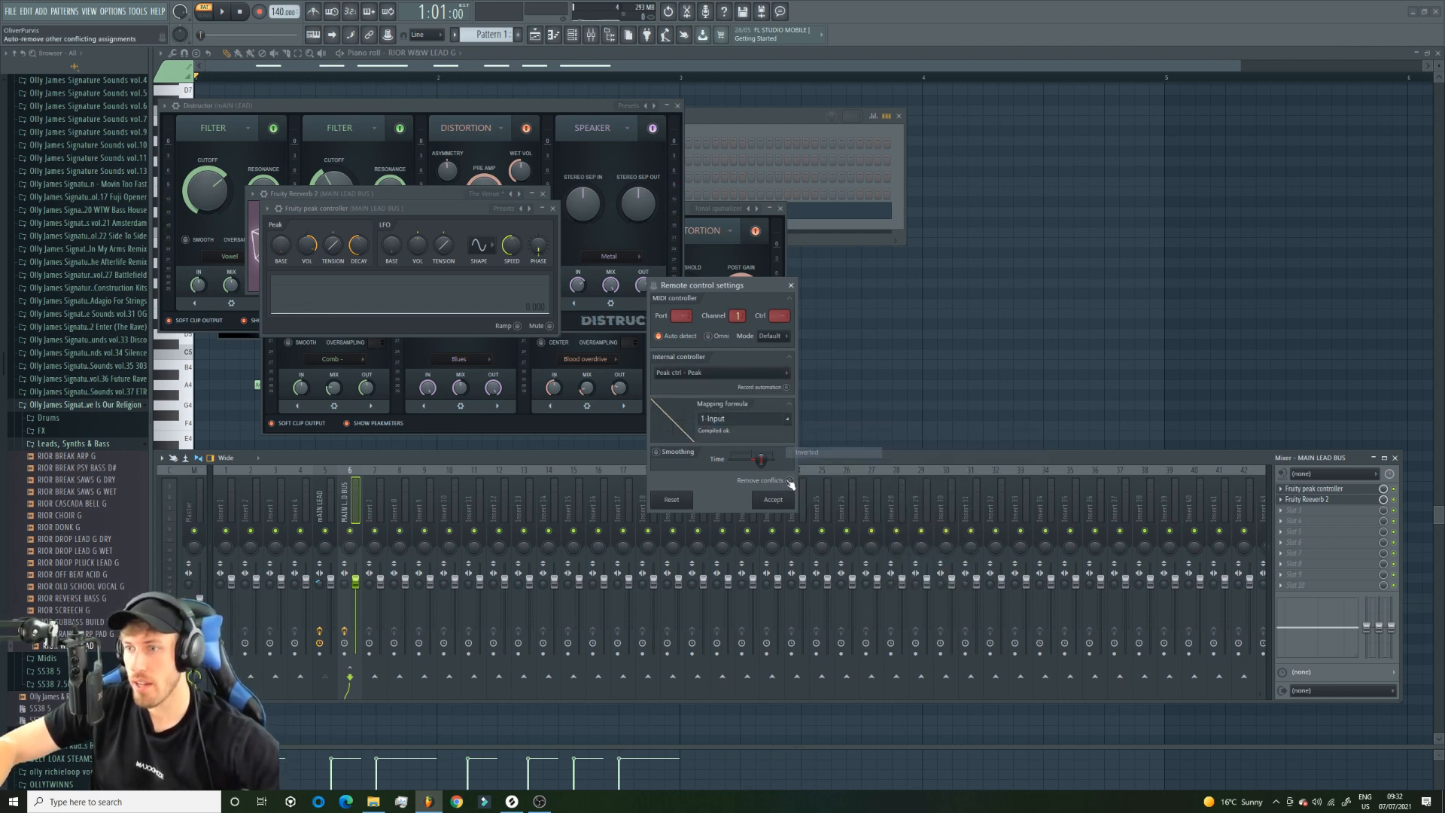
{"action": "left_click", "coordinate": [773, 499]}
Tune the peak controller's base, volume, tension and decay while playing the lead to shape how it ducks the reverb.
{"action": "left_click", "coordinate": [1322, 490]}
{"action": "left_click", "coordinate": [1326, 492]}
{"action": "key", "text": "space"}
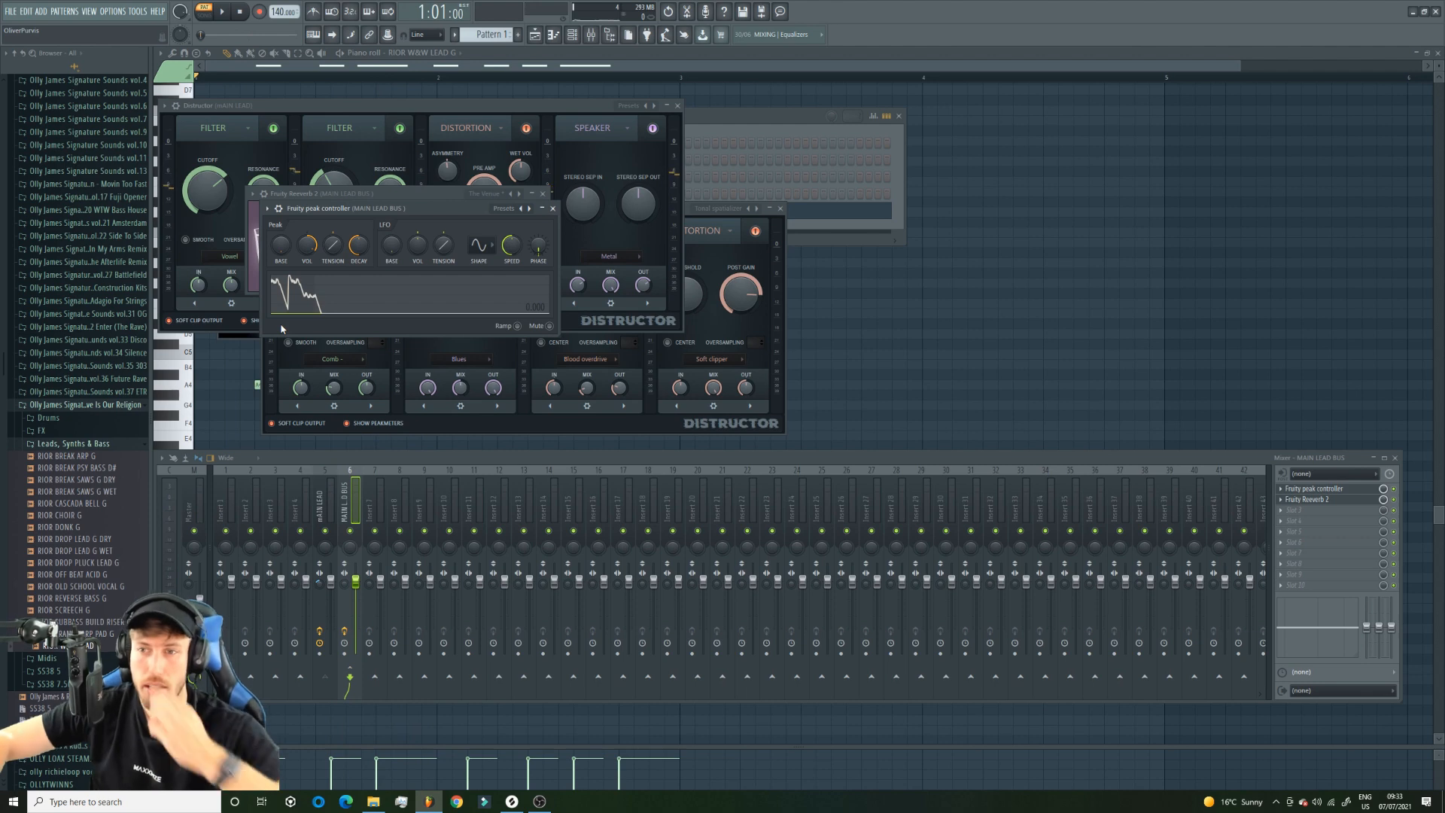
{"action": "key", "text": "space"}
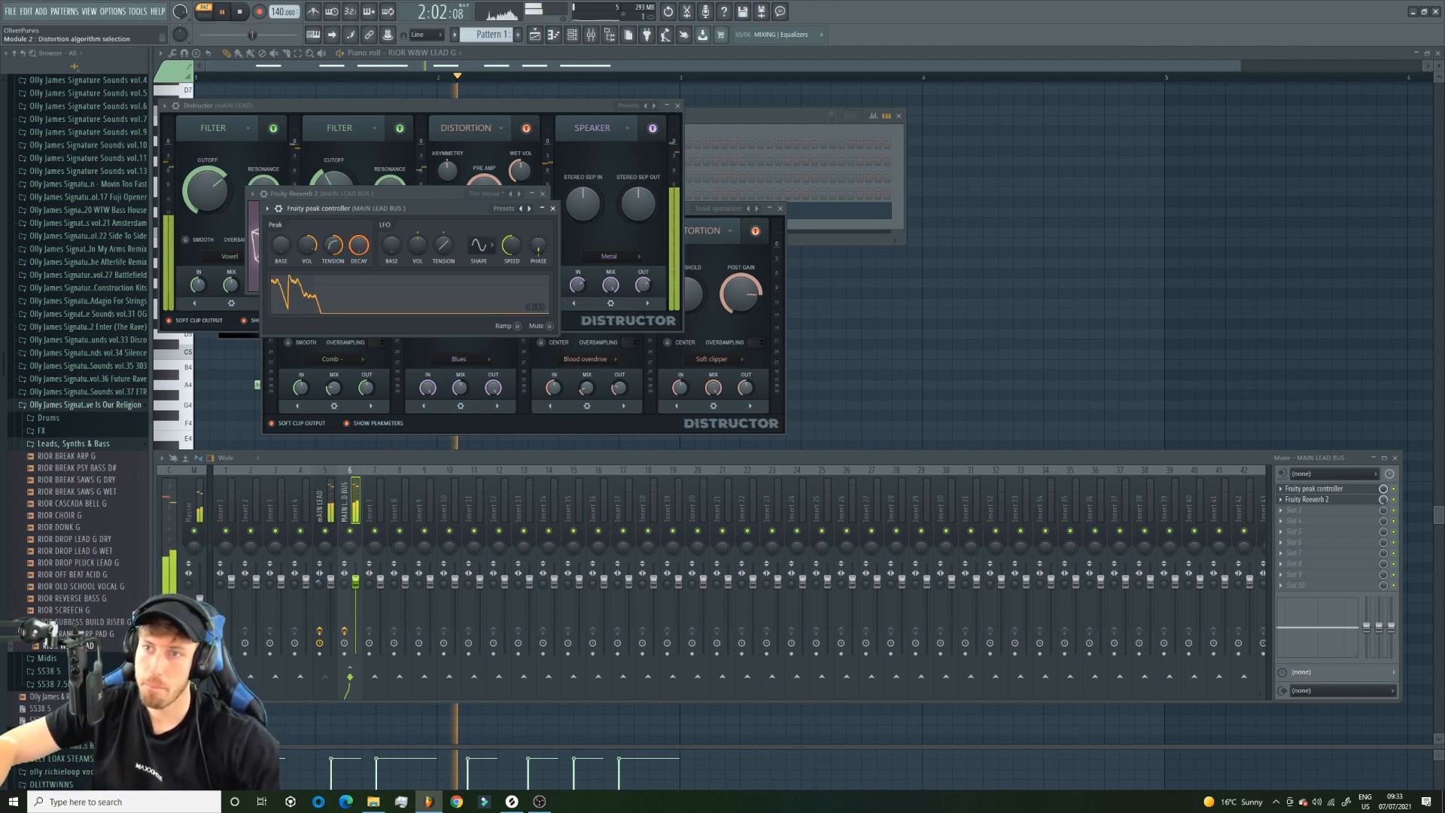
{"action": "left_click_drag", "start_coordinate": [280, 245], "coordinate": [281, 178]}
{"action": "left_click_drag", "start_coordinate": [281, 248], "coordinate": [281, 320]}
{"action": "left_click_drag", "start_coordinate": [307, 251], "coordinate": [307, 203]}
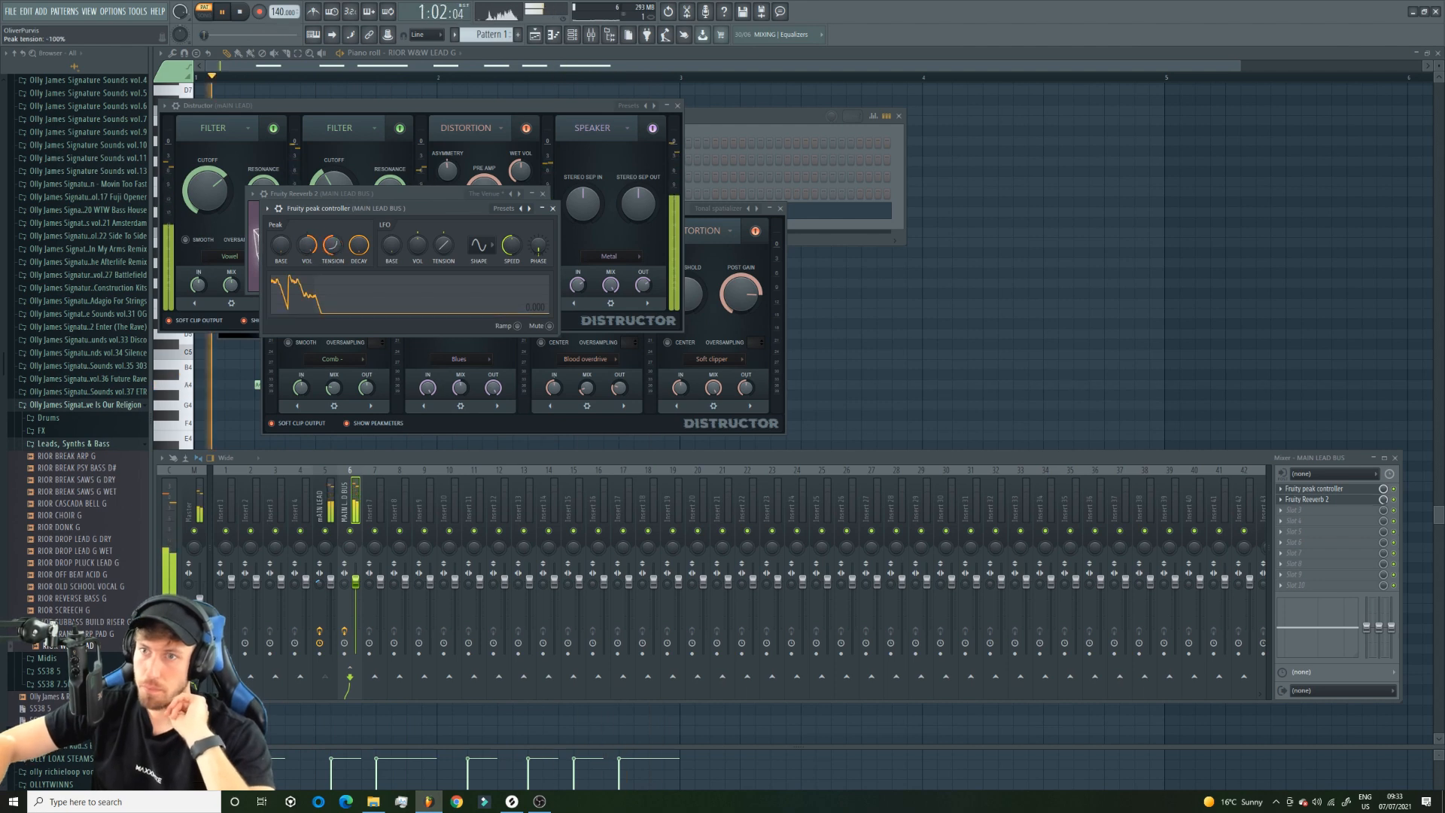
{"action": "left_click_drag", "start_coordinate": [309, 246], "coordinate": [342, 301]}
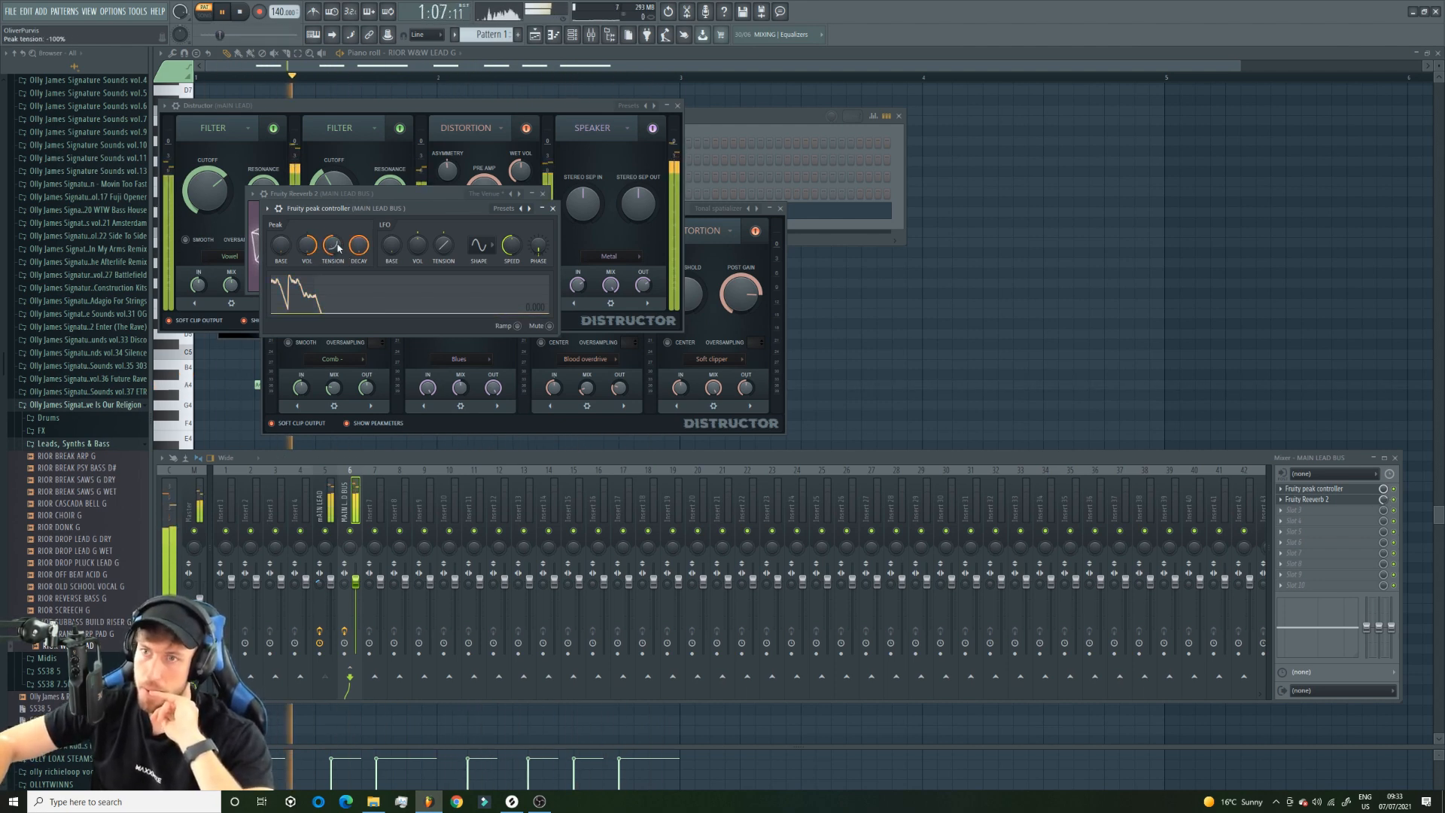
{"action": "left_click_drag", "start_coordinate": [308, 245], "coordinate": [333, 230]}
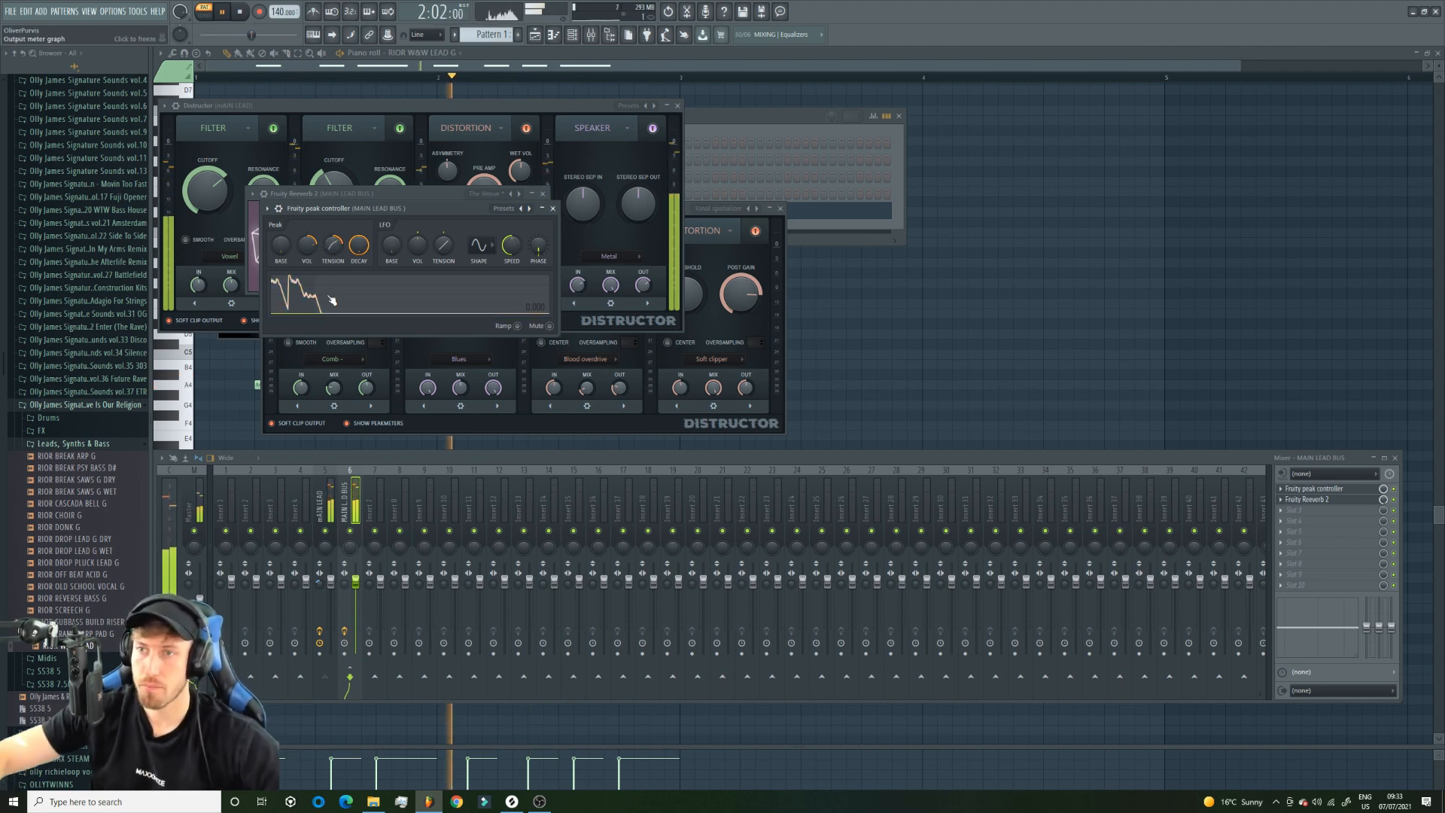
{"action": "key", "text": "space"}
Load Pro-Q 3 in the sixth effect slot of the mAIN LEAD mixer track and play the lead to view its spectrum.
{"action": "left_click", "coordinate": [309, 507]}
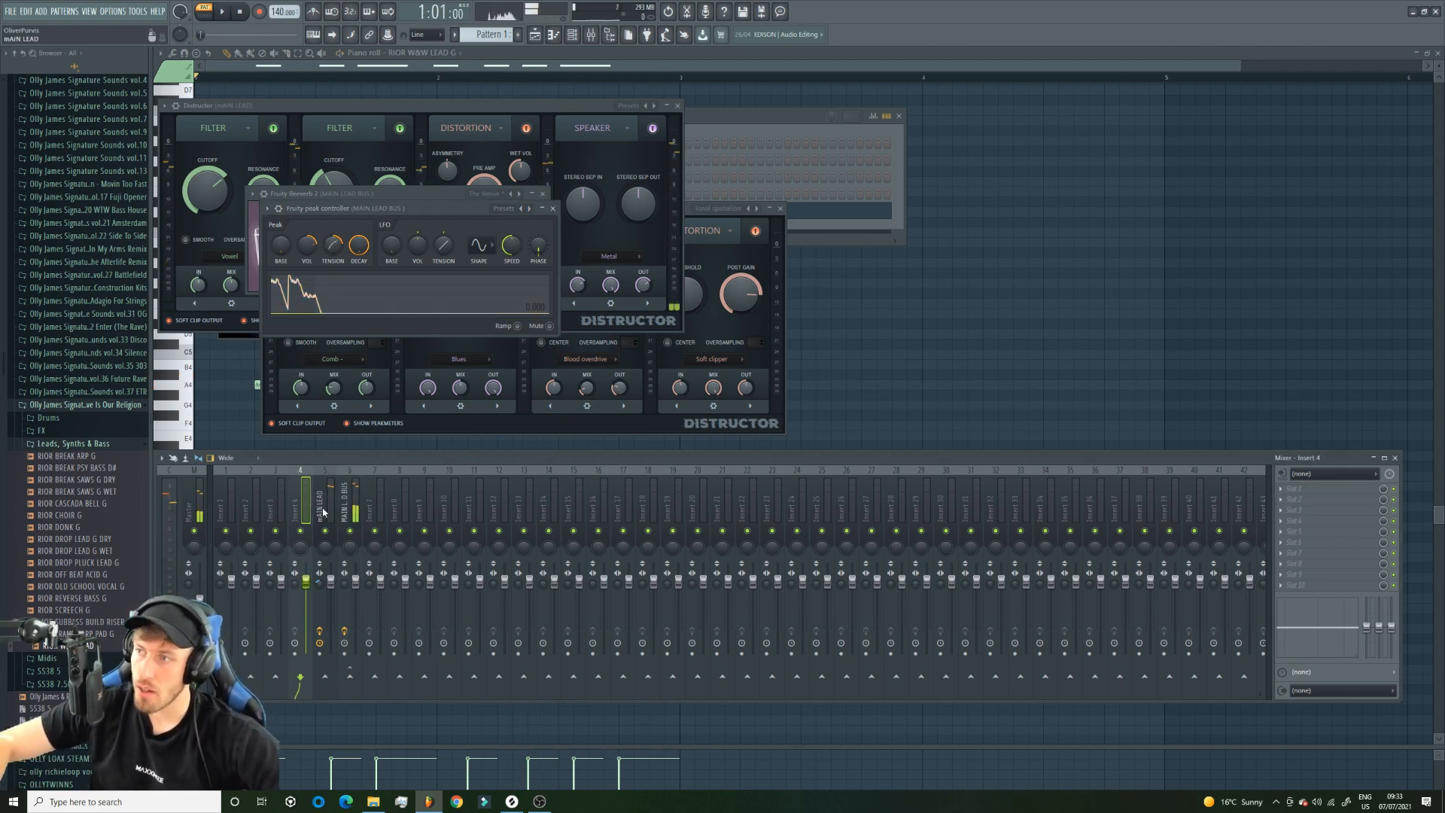
{"action": "left_click", "coordinate": [318, 503]}
{"action": "left_click", "coordinate": [1293, 548]}
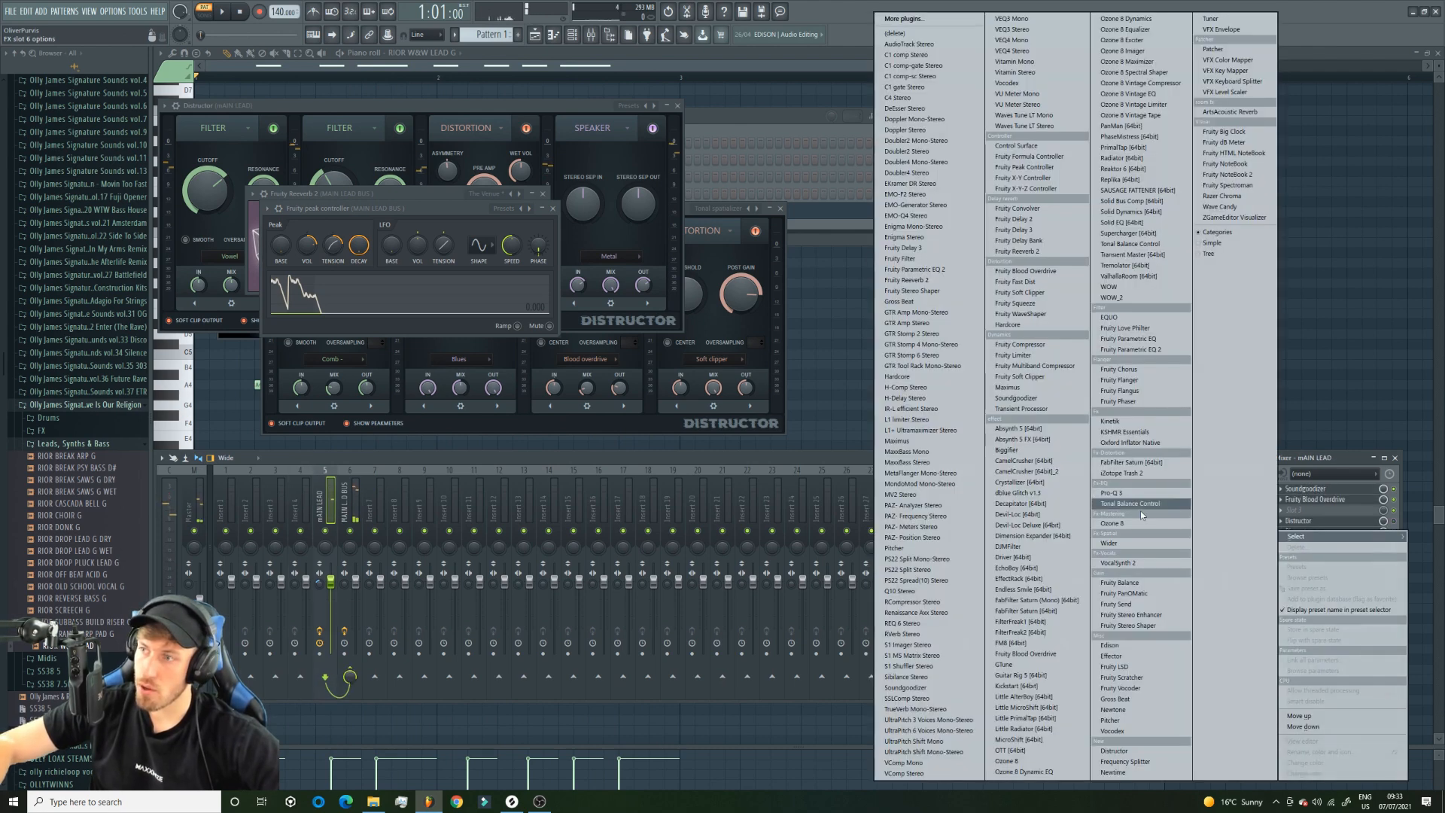
{"action": "left_click", "coordinate": [1127, 495]}
{"action": "key", "text": "space"}
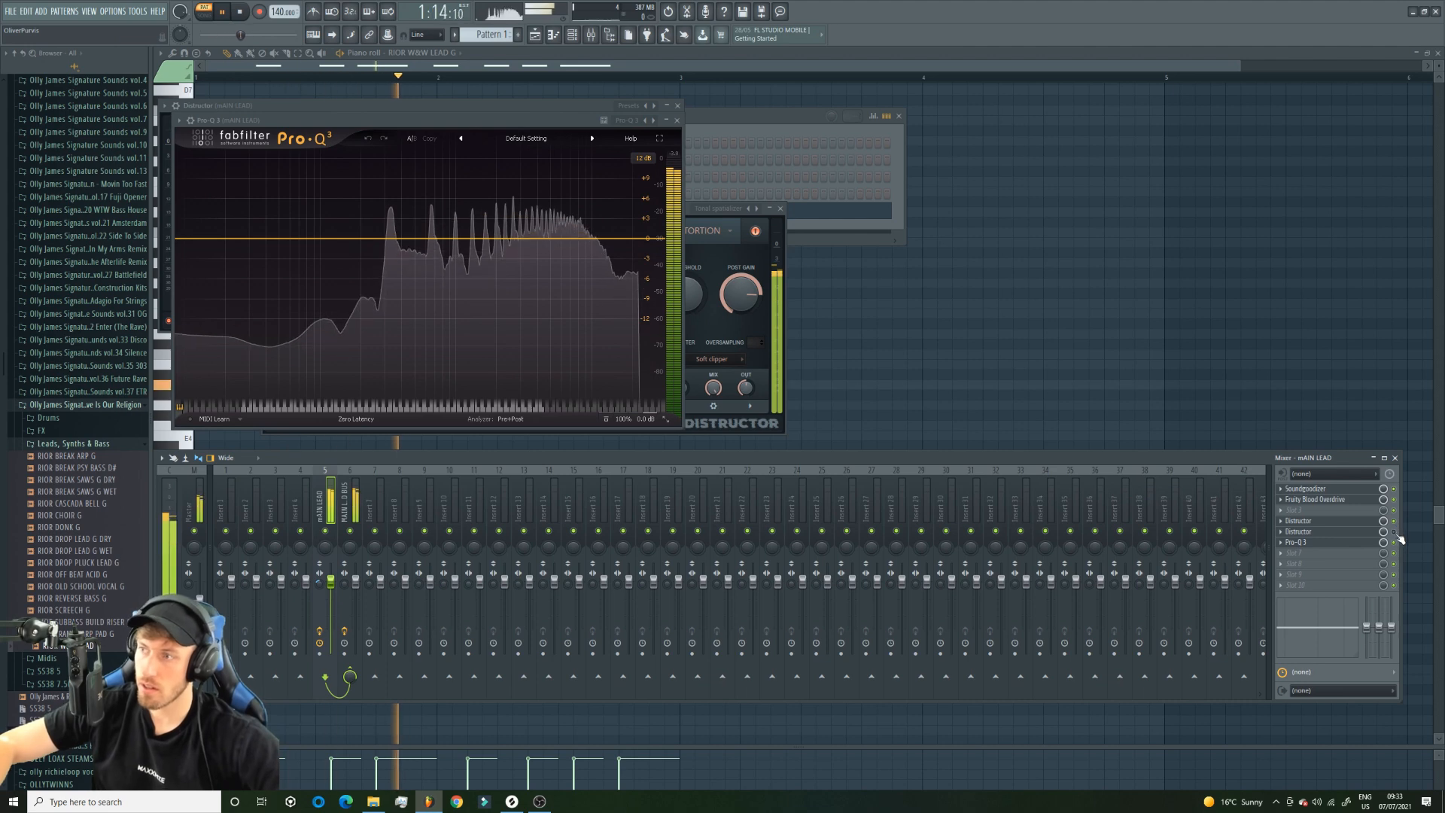
{"action": "key", "text": "space"}
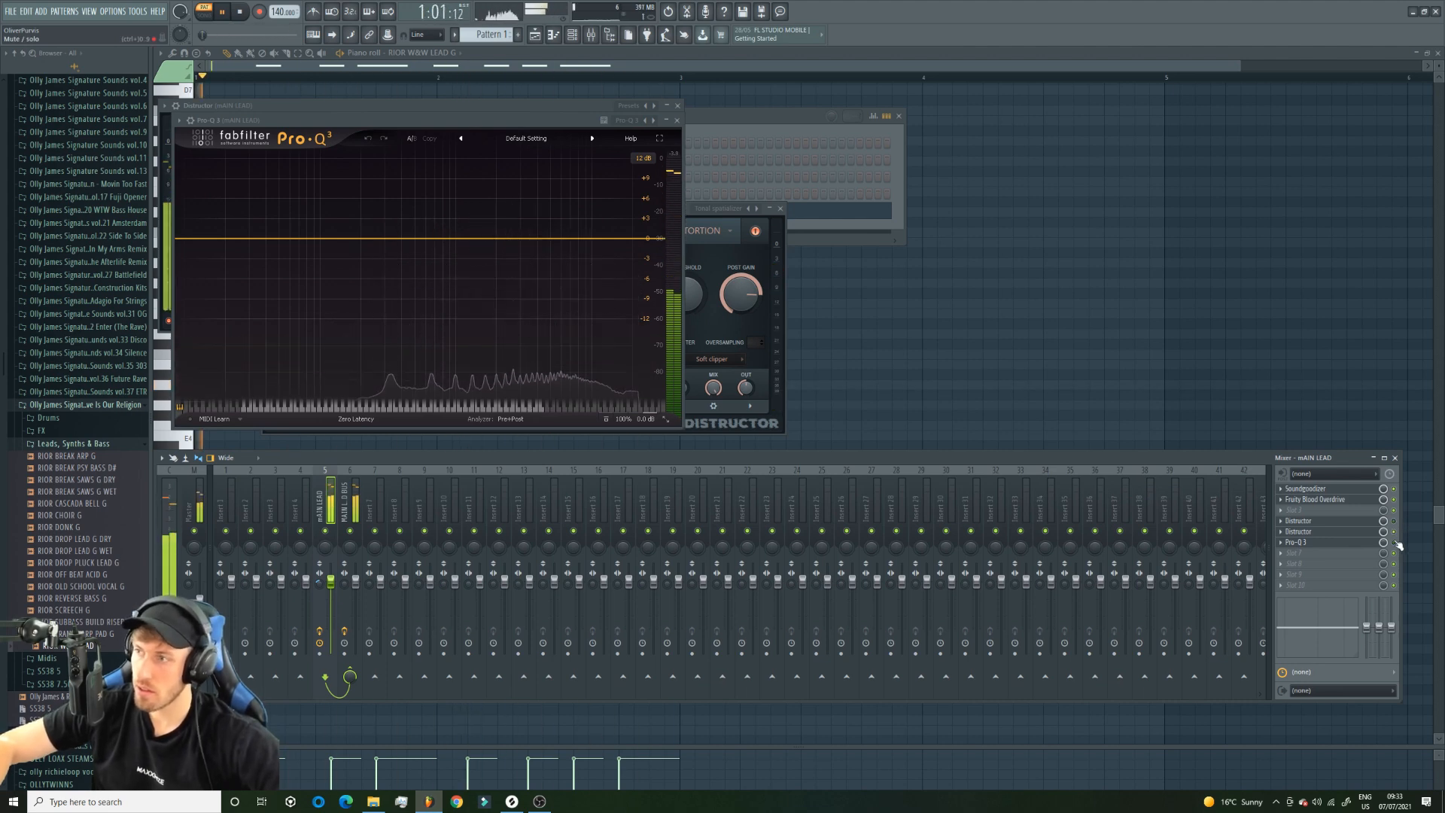
Replace Pro-Q 3 with Fruity Parametric EQ 2 in the sixth effect slot of the mAIN LEAD track.
{"action": "left_click", "coordinate": [1337, 547]}
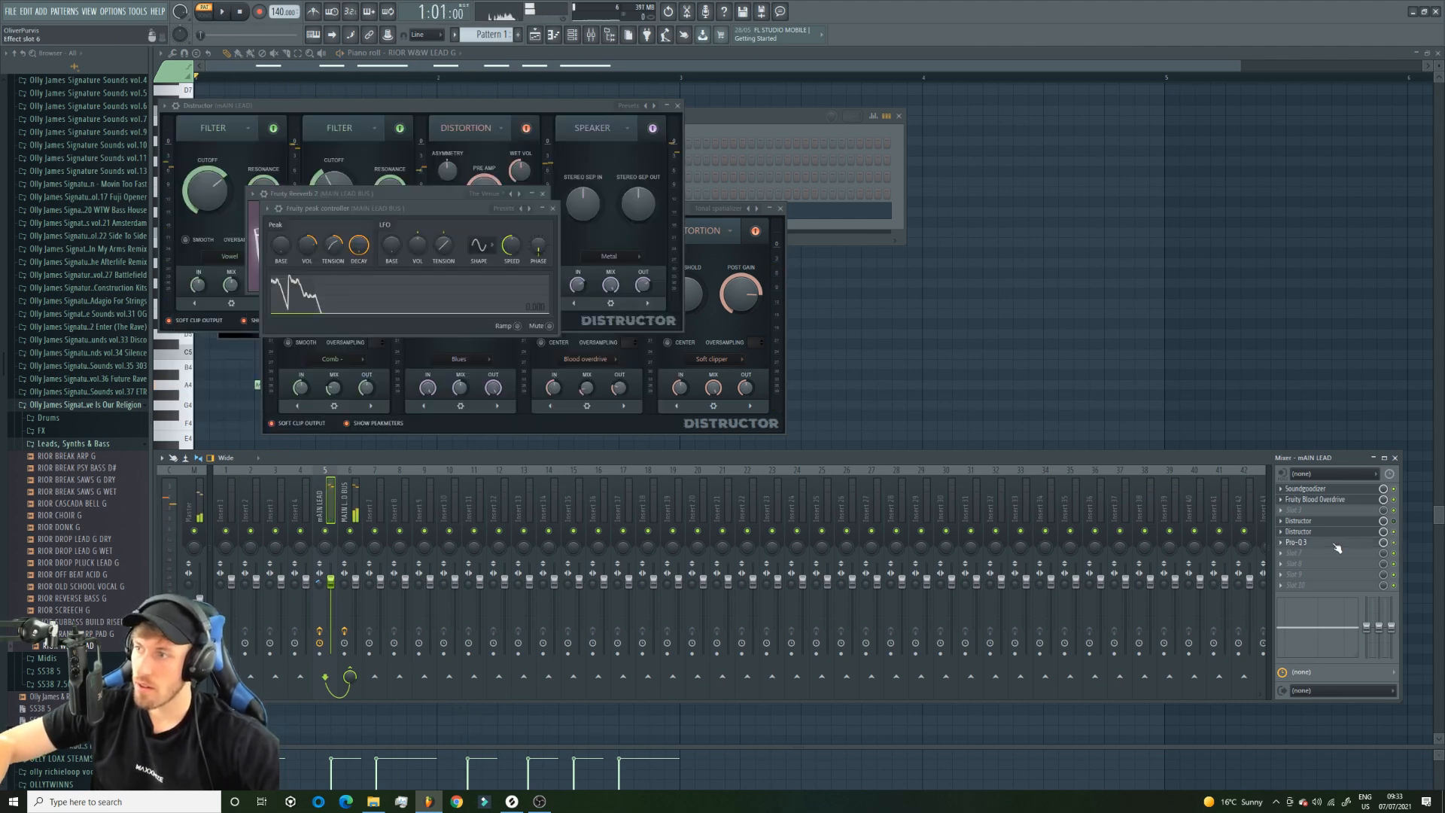
{"action": "left_click", "coordinate": [1279, 542]}
{"action": "mouse_move", "coordinate": [1319, 539]}
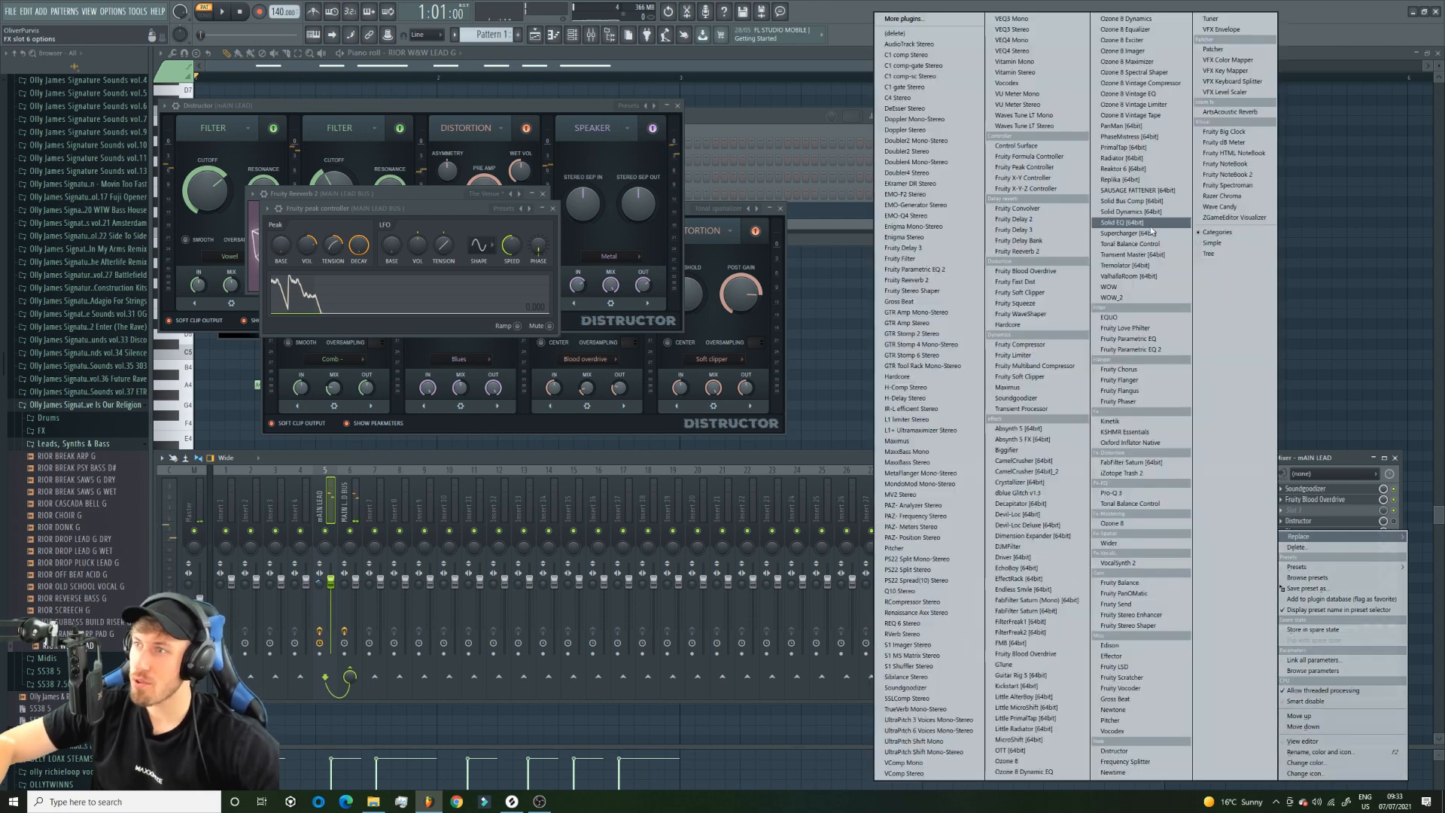
{"action": "left_click", "coordinate": [1131, 349]}
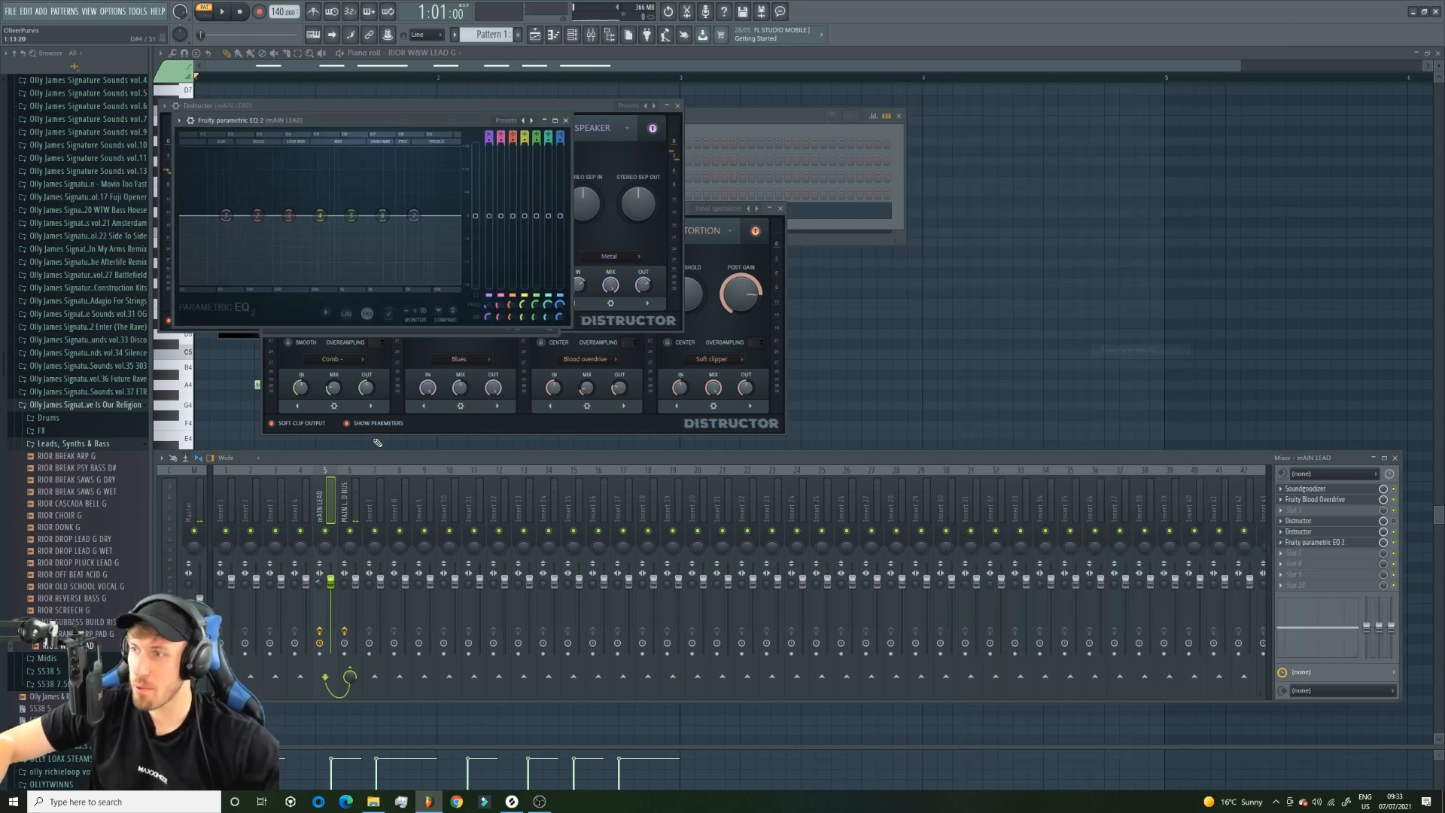
Cut the lead's lows with a steep high-pass on the first EQ band and boost the upper mids and highs while playing it.
{"action": "left_click_drag", "start_coordinate": [226, 216], "coordinate": [254, 285]}
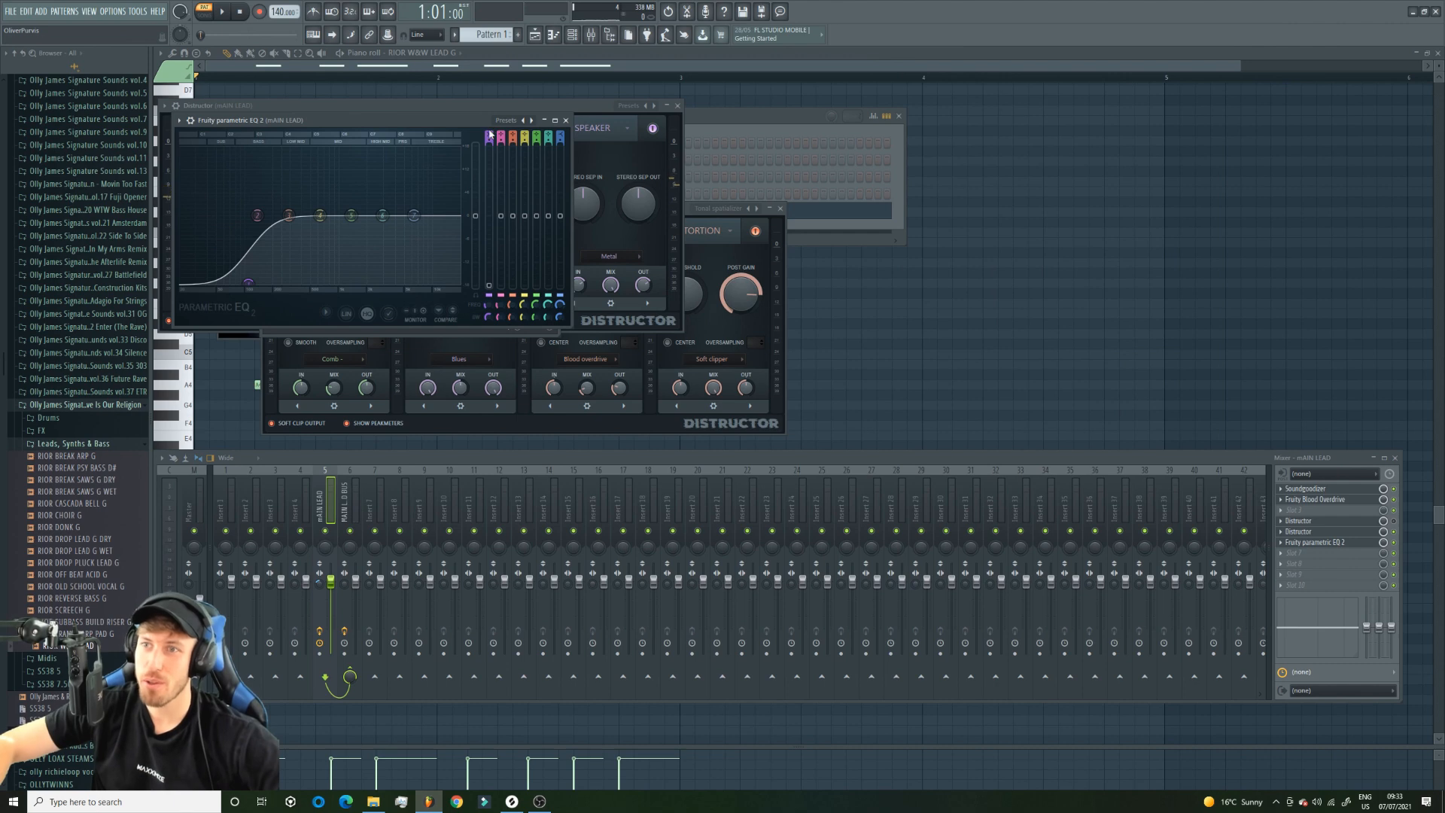
{"action": "mouse_move", "coordinate": [489, 135]}
{"action": "left_mouse_down"}
{"action": "mouse_move", "coordinate": [489, 152]}
{"action": "mouse_move", "coordinate": [489, 131]}
{"action": "left_mouse_up"}
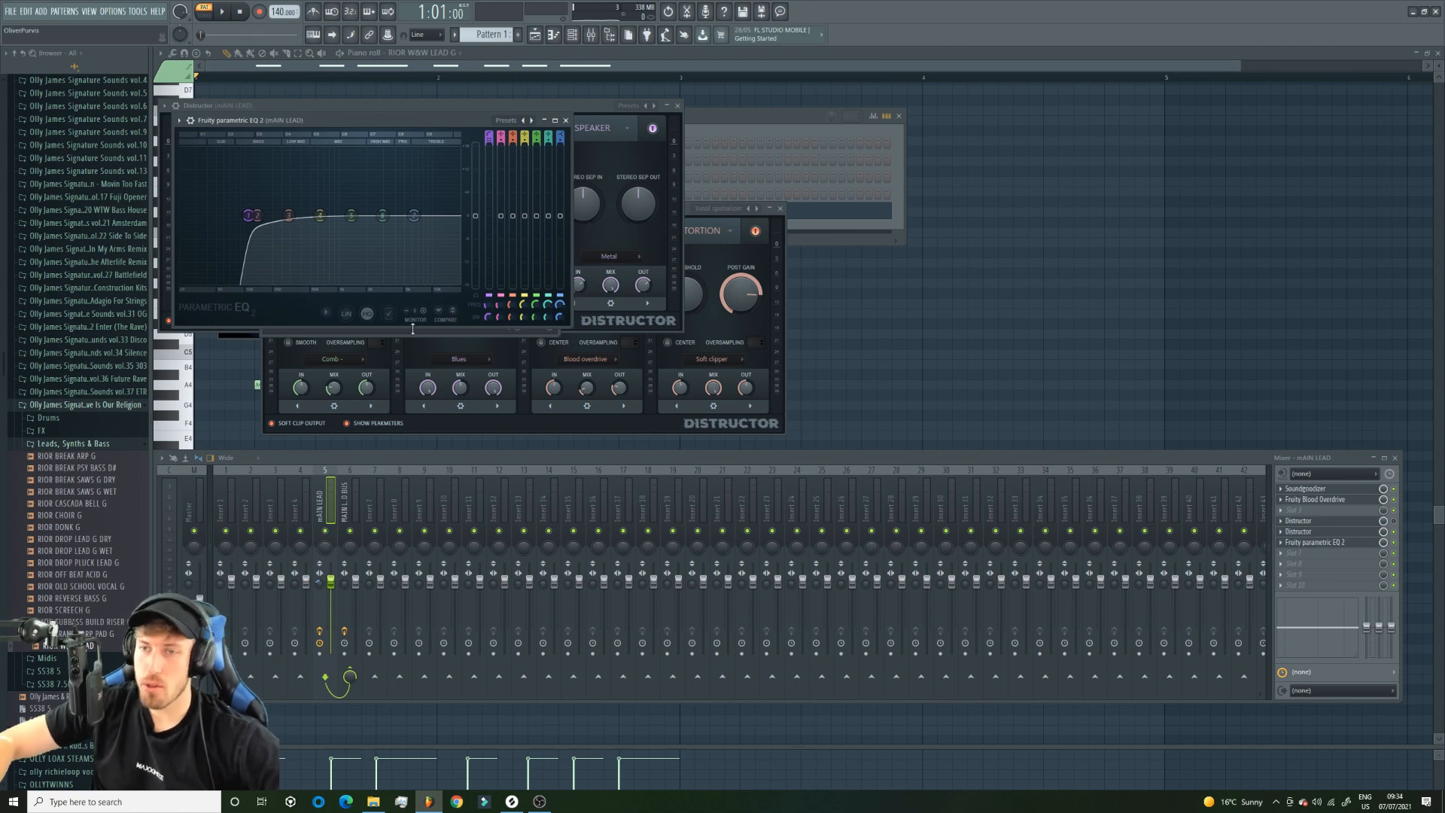
{"action": "left_click_drag", "start_coordinate": [248, 216], "coordinate": [347, 187]}
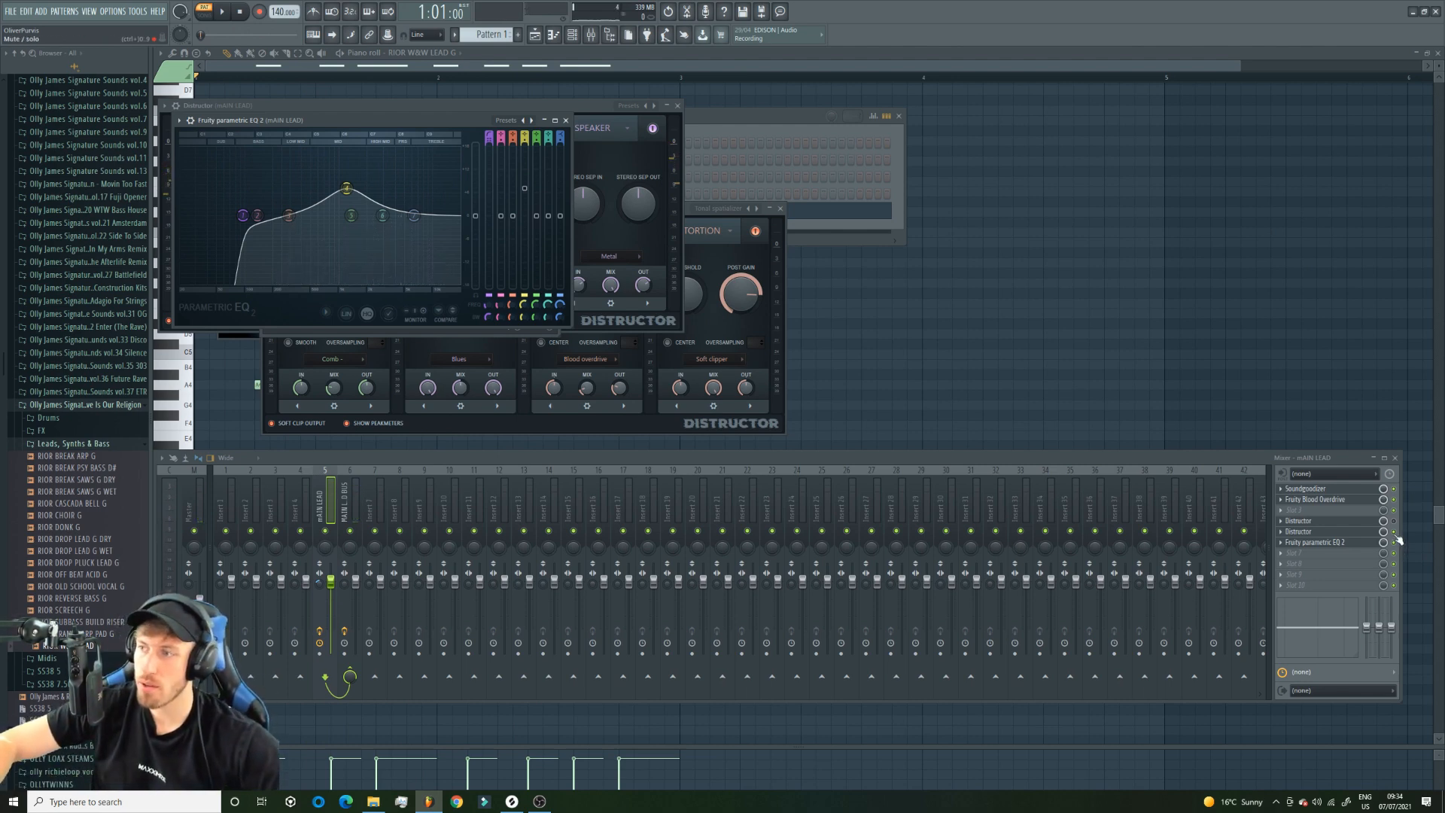
{"action": "key", "text": "space"}
{"action": "left_click_drag", "start_coordinate": [345, 201], "coordinate": [419, 200]}
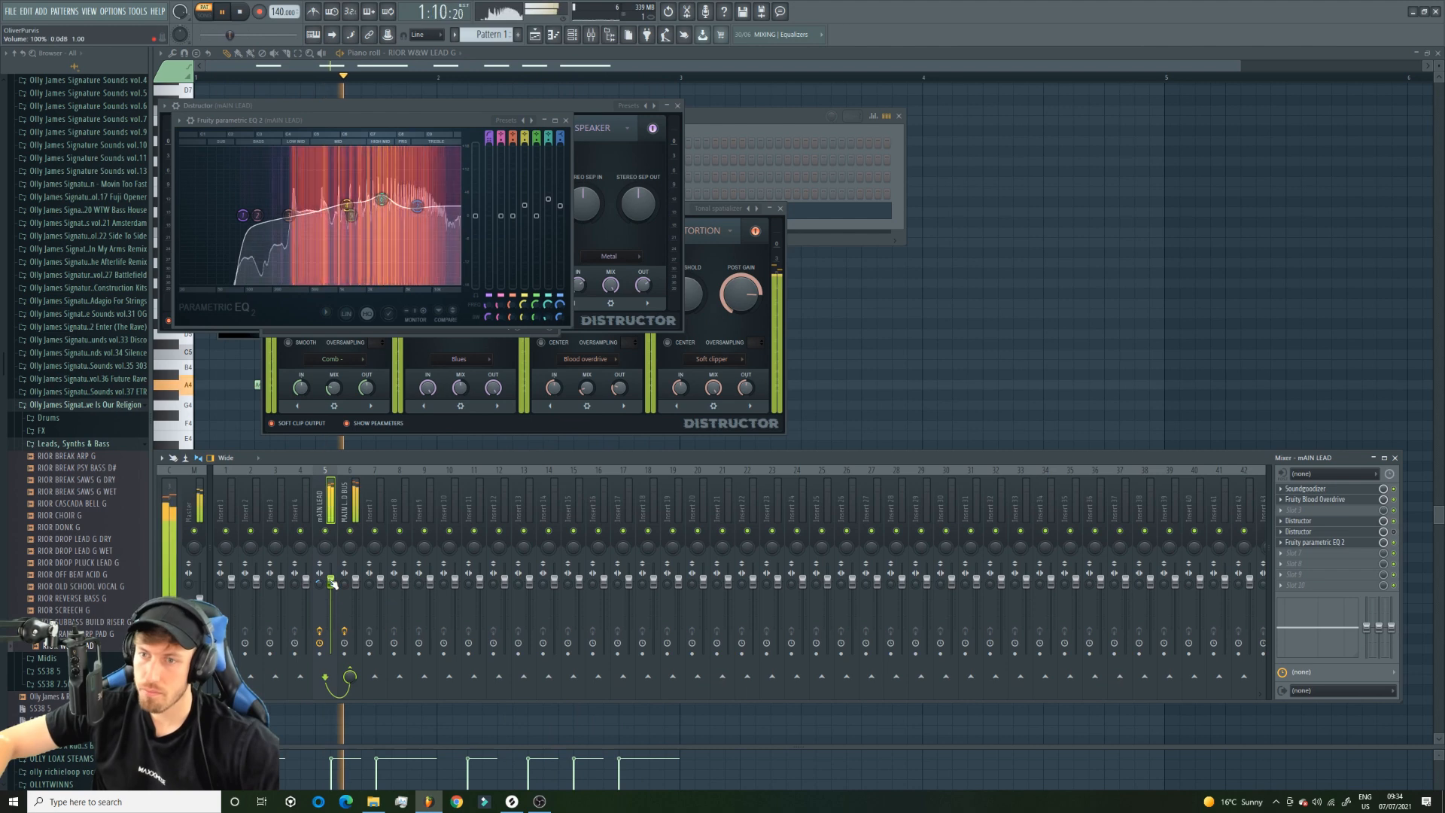
{"action": "left_click", "coordinate": [349, 506]}
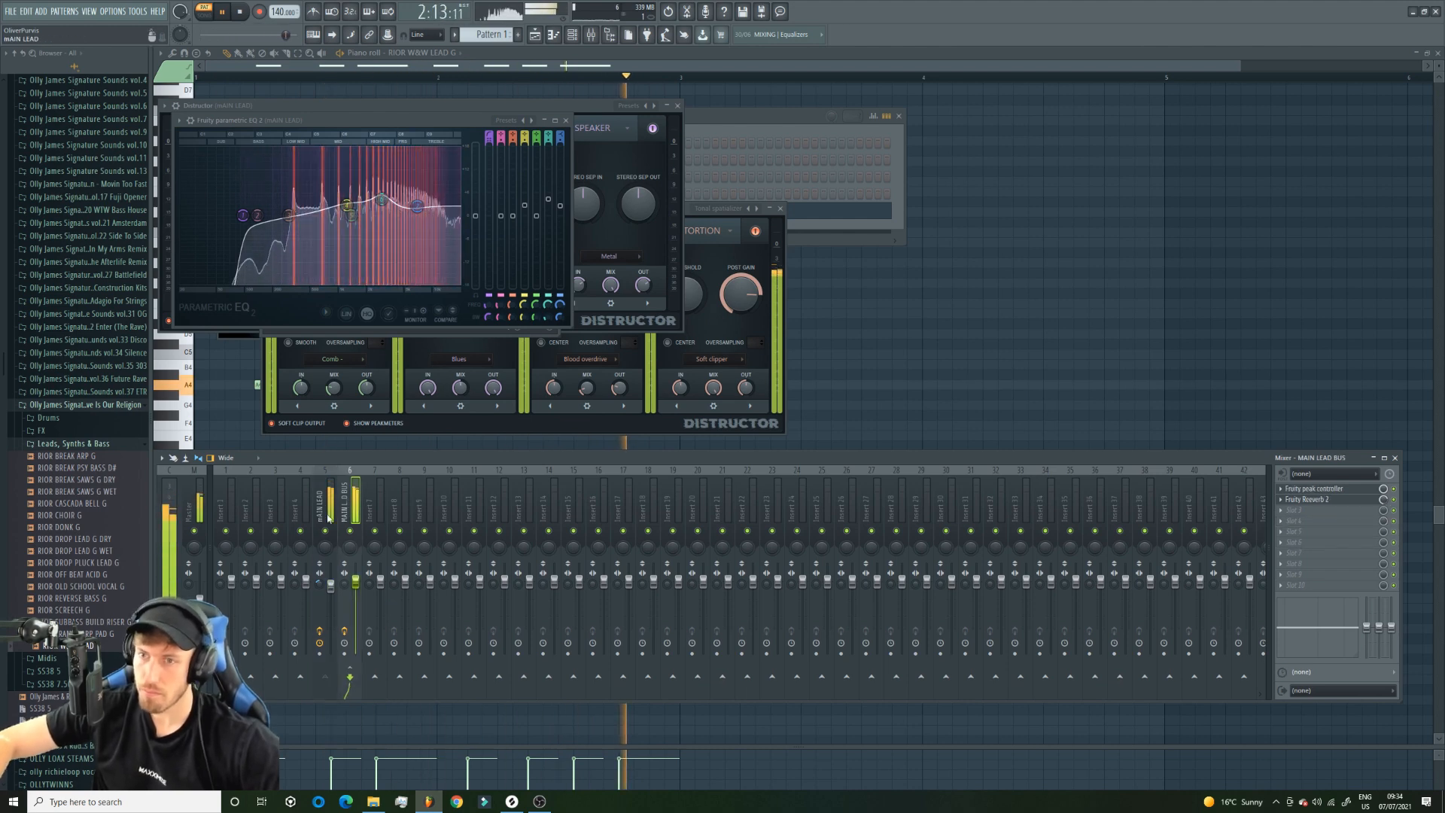
{"action": "left_click", "coordinate": [327, 516]}
{"action": "key", "text": "space"}
Show the playlist and load Fruity Delay 3 in the third effect slot of the mAIN LEAD track.
{"action": "left_click", "coordinate": [535, 34]}
{"action": "left_click", "coordinate": [592, 35]}
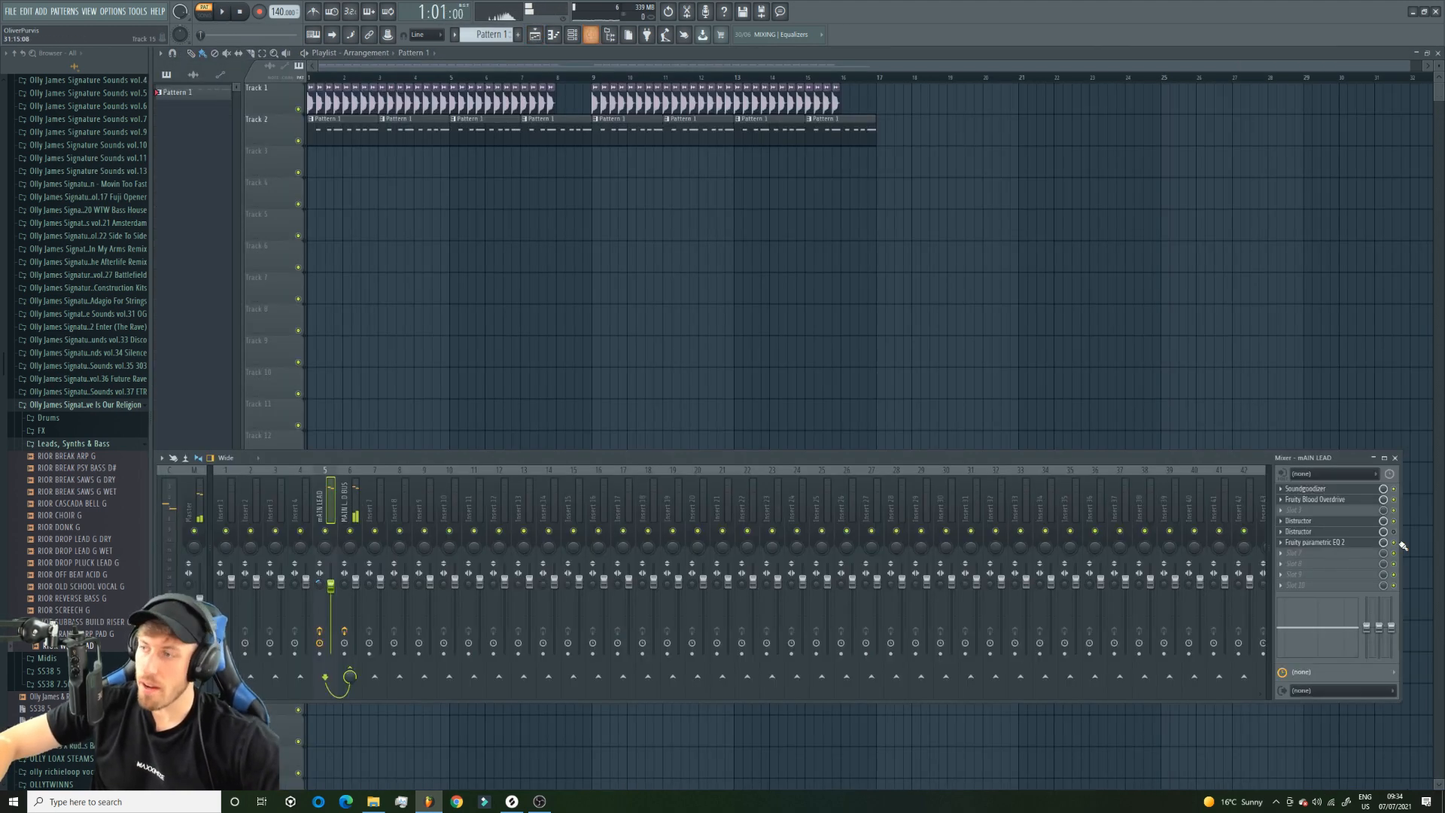
{"action": "left_click", "coordinate": [1307, 511]}
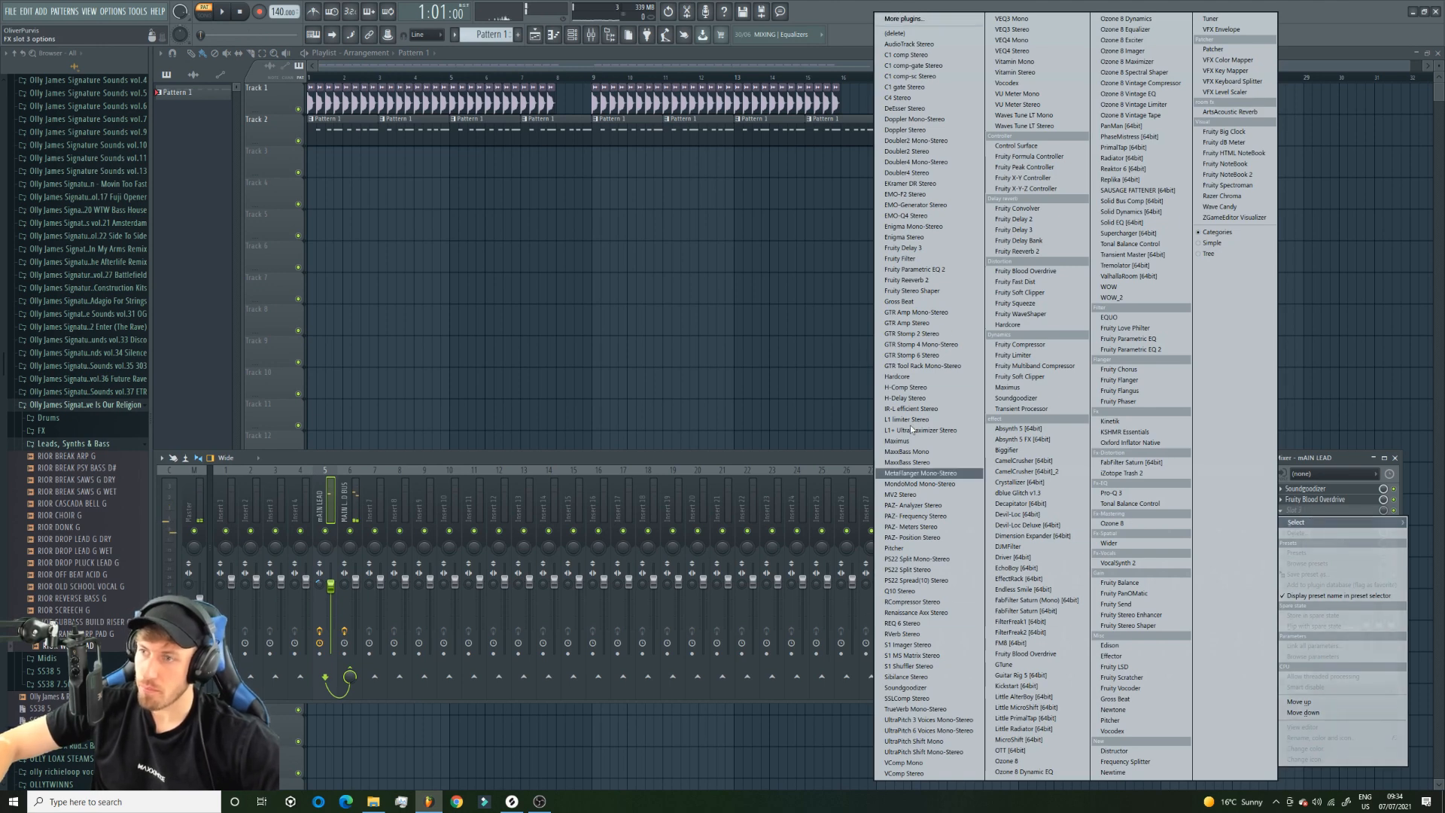
{"action": "left_click", "coordinate": [910, 247]}
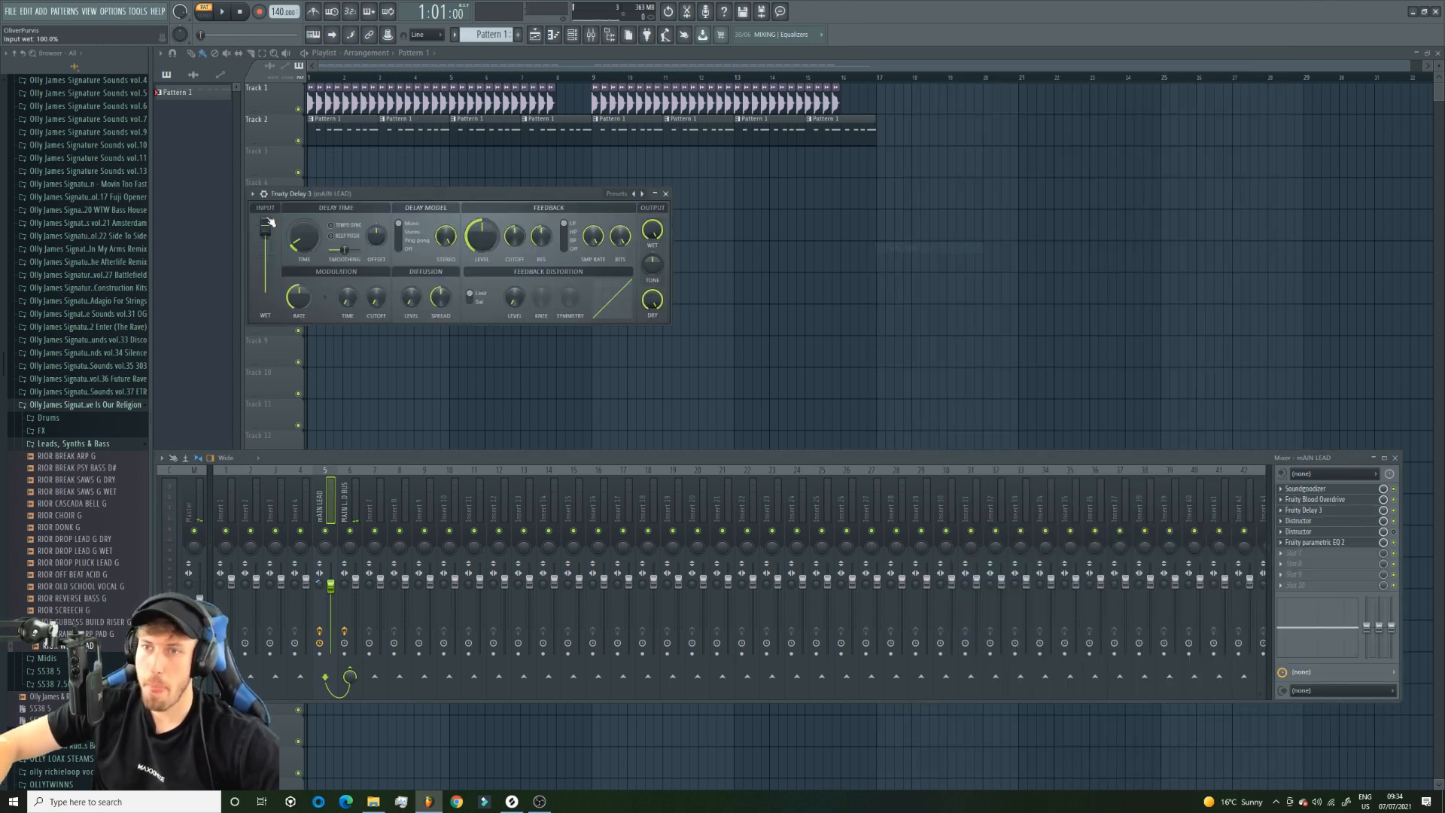
Audition the RAVE DELAY preset in Fruity Delay 3, then load the vocal delay preset instead.
{"action": "left_click", "coordinate": [252, 194]}
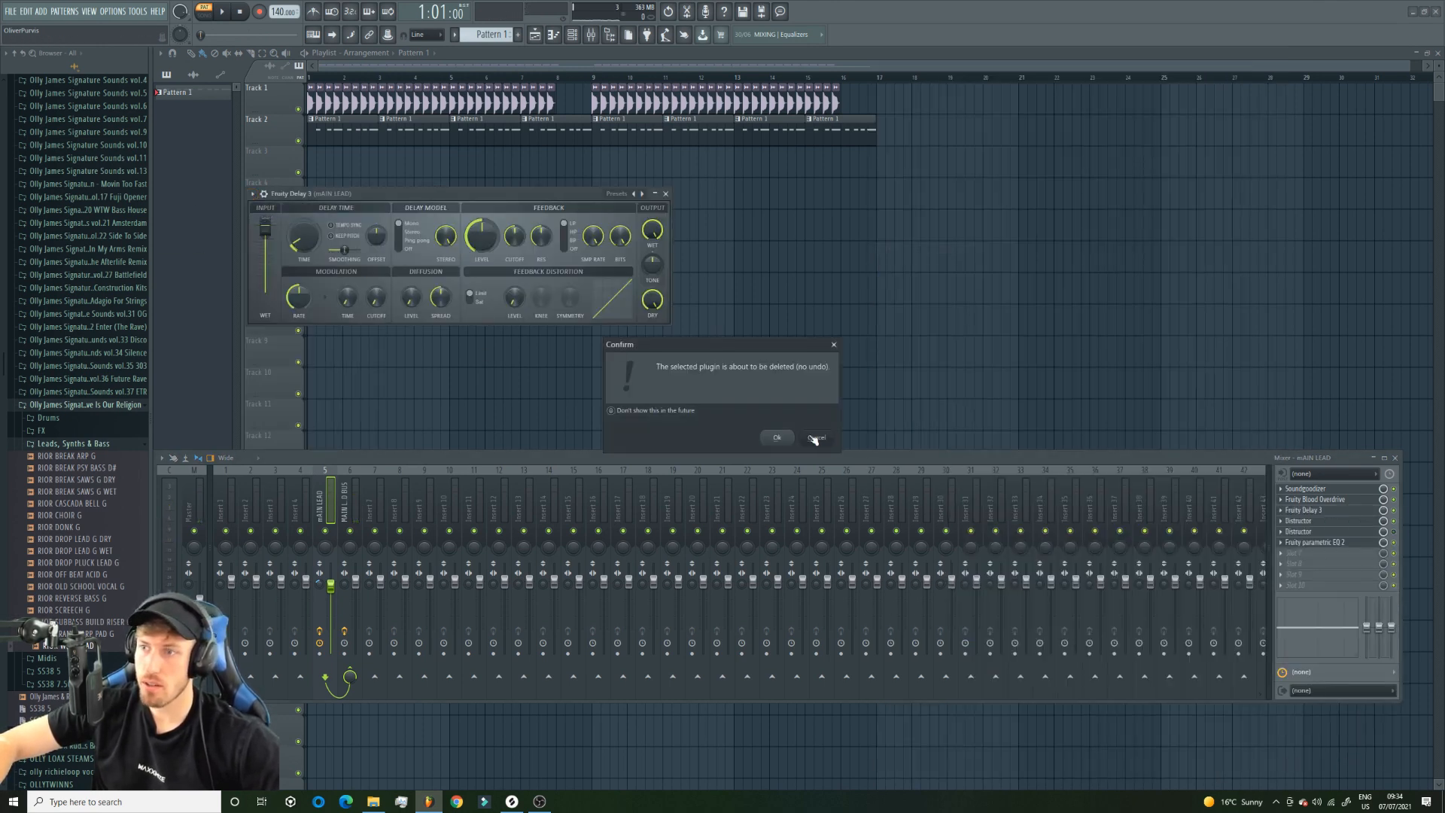
{"action": "left_click", "coordinate": [816, 438]}
{"action": "left_click", "coordinate": [253, 193]}
{"action": "mouse_move", "coordinate": [281, 236]}
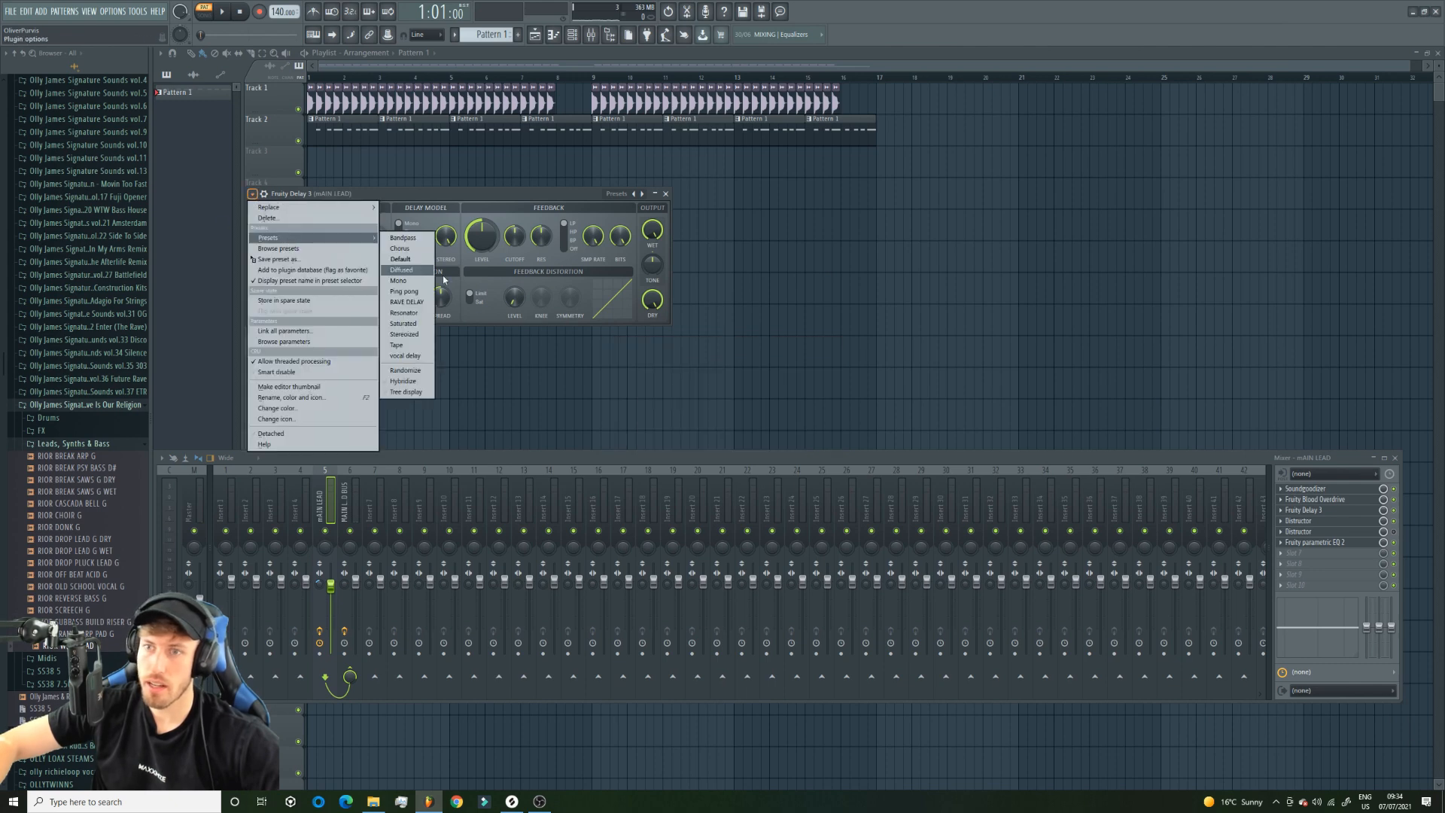
{"action": "left_click", "coordinate": [401, 302]}
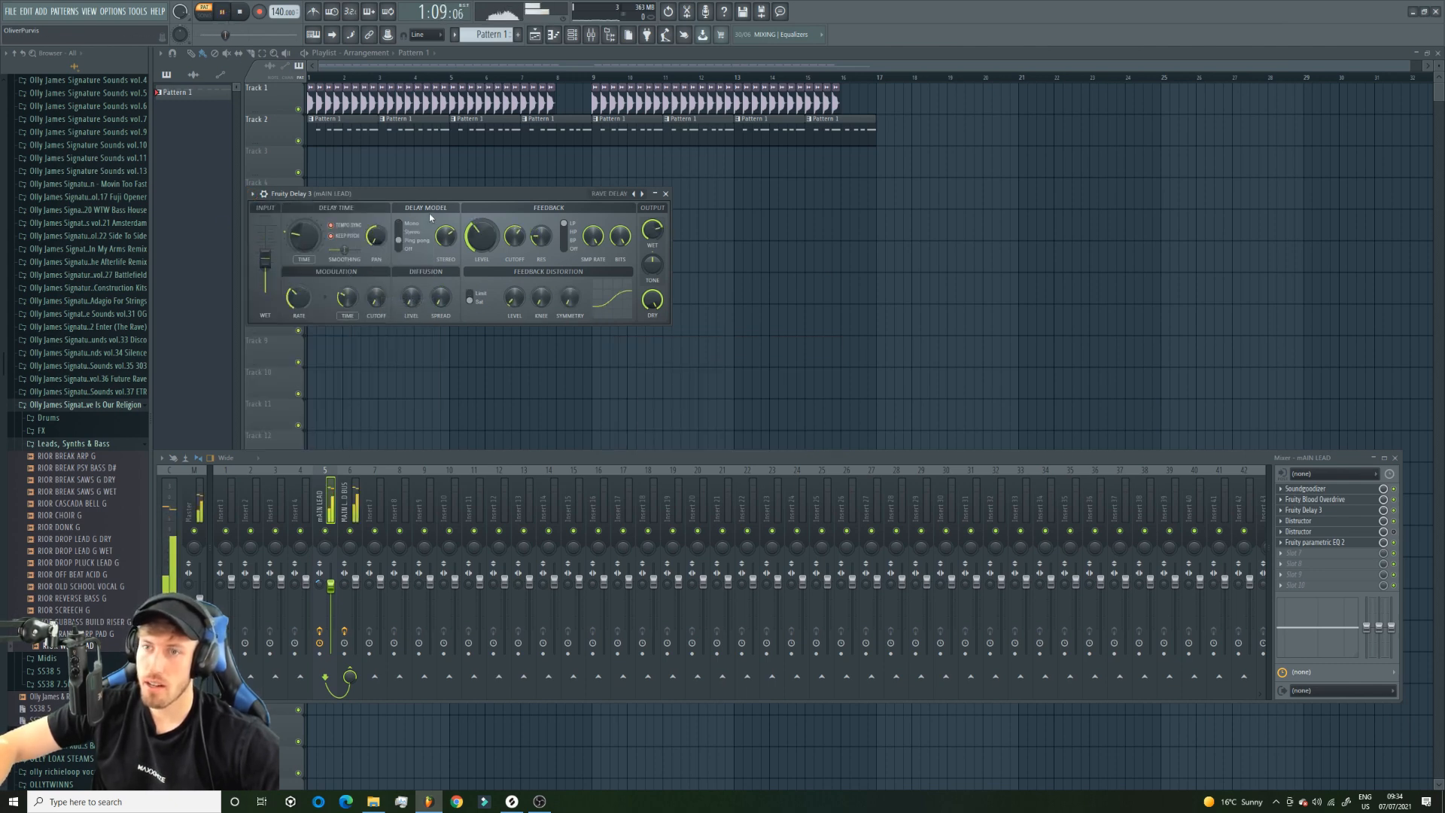
{"action": "left_click", "coordinate": [254, 194]}
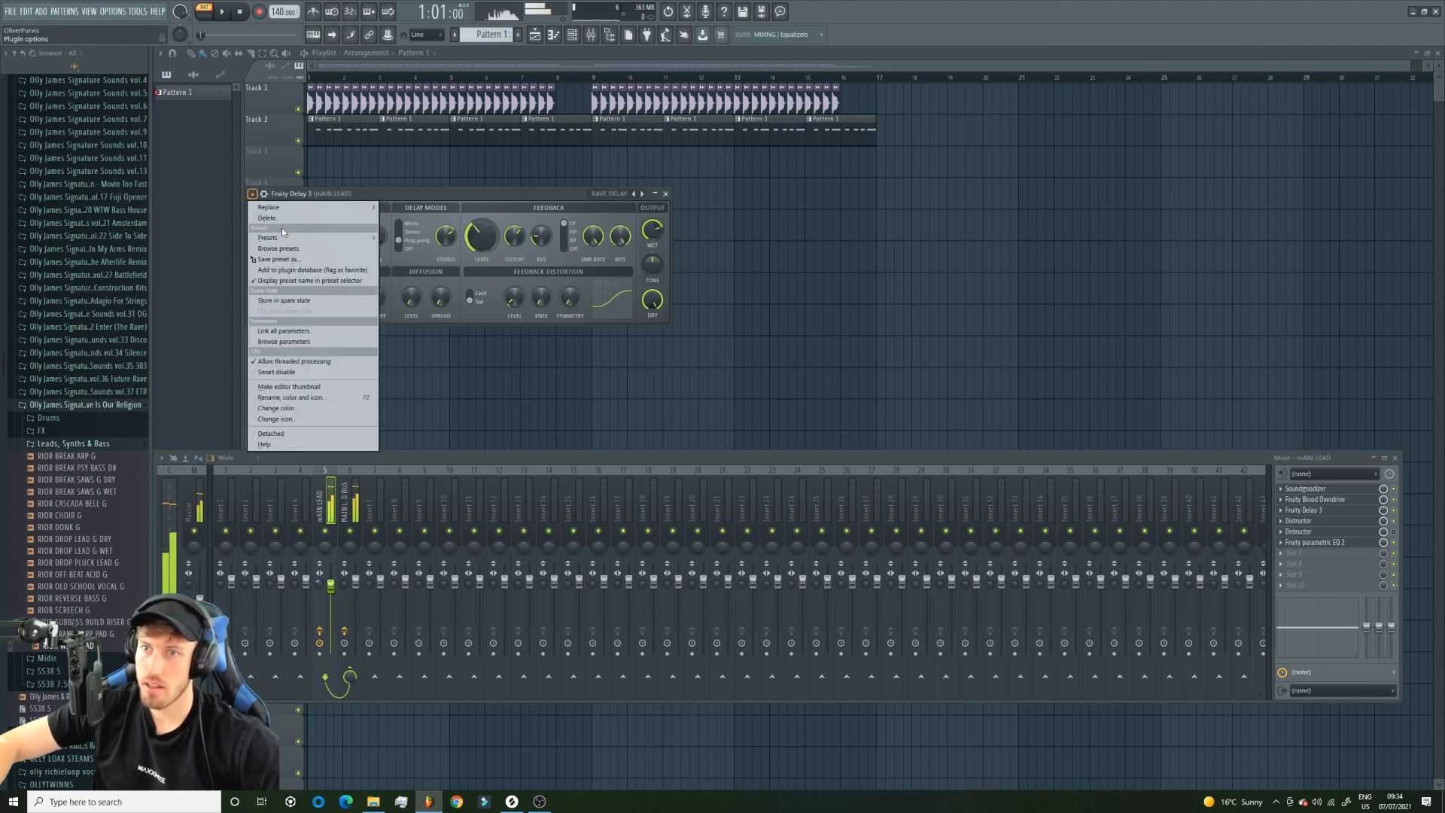
{"action": "mouse_move", "coordinate": [316, 237]}
{"action": "left_click", "coordinate": [407, 356]}
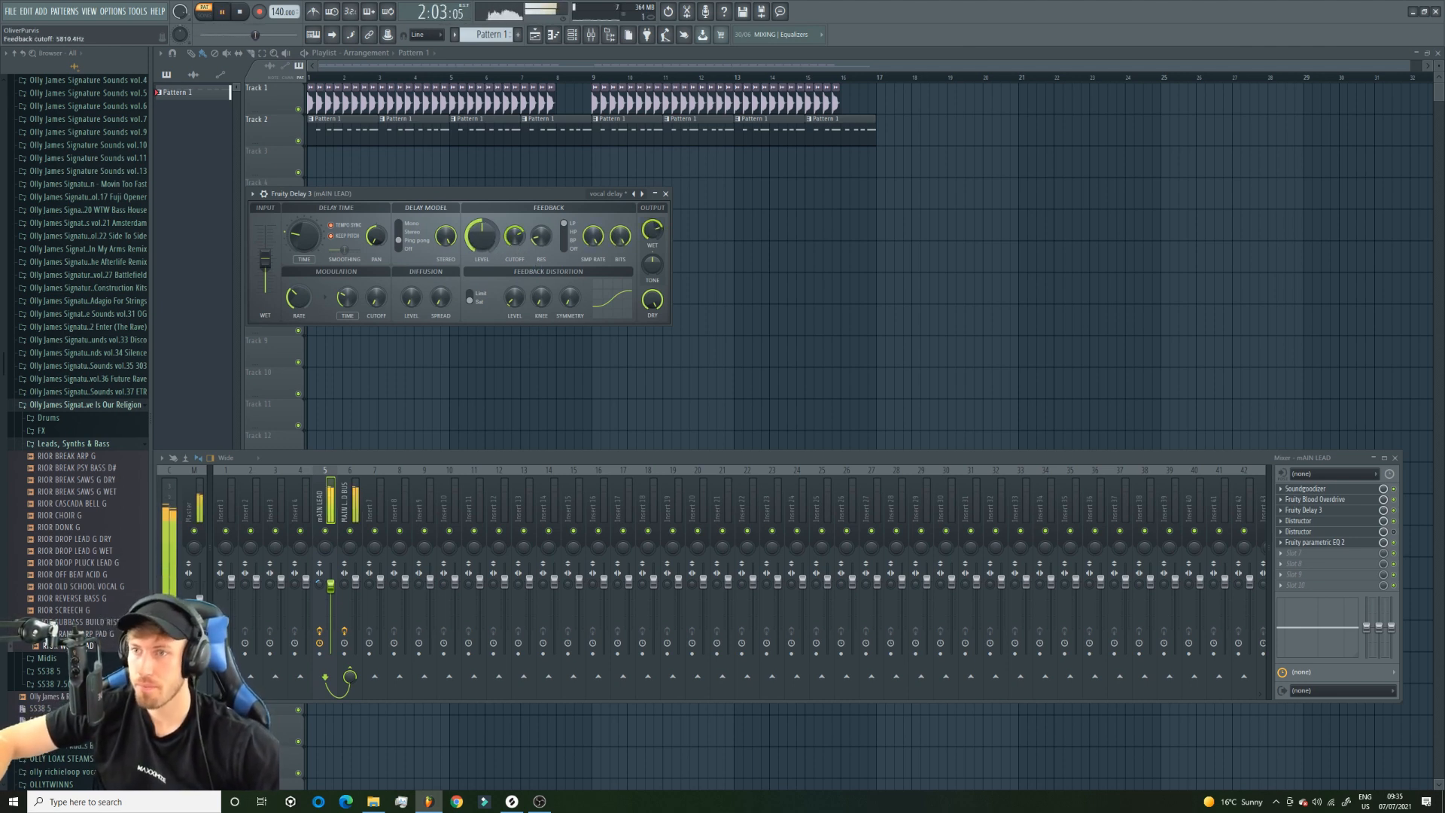
Play the arrangement from the start in song mode with the kick, and select the MAIN LEAD BUS in the mixer.
{"action": "left_click_drag", "start_coordinate": [529, 80], "coordinate": [30, 80]}
{"action": "key", "text": "l"}
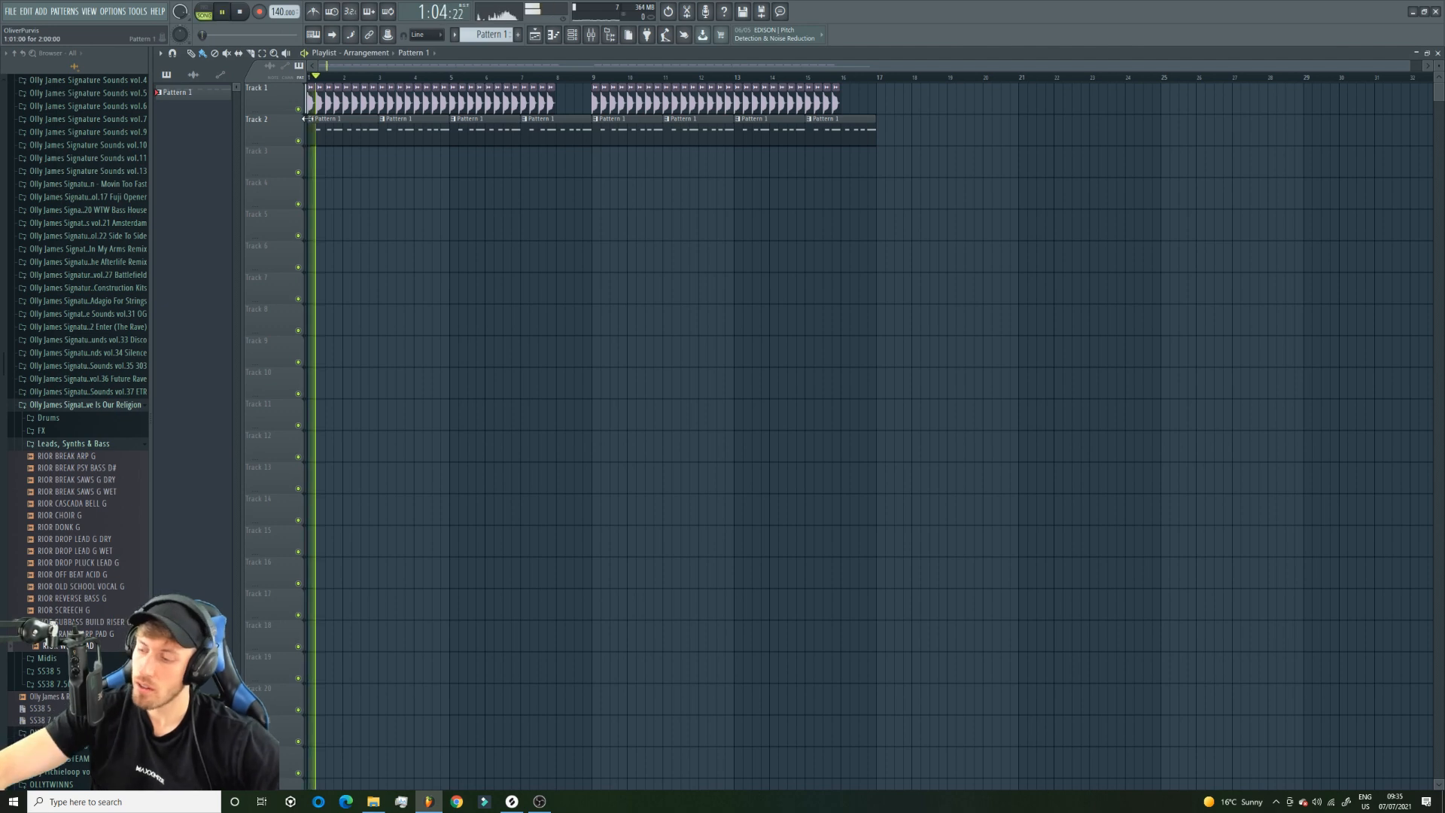
{"action": "key", "text": "F9"}
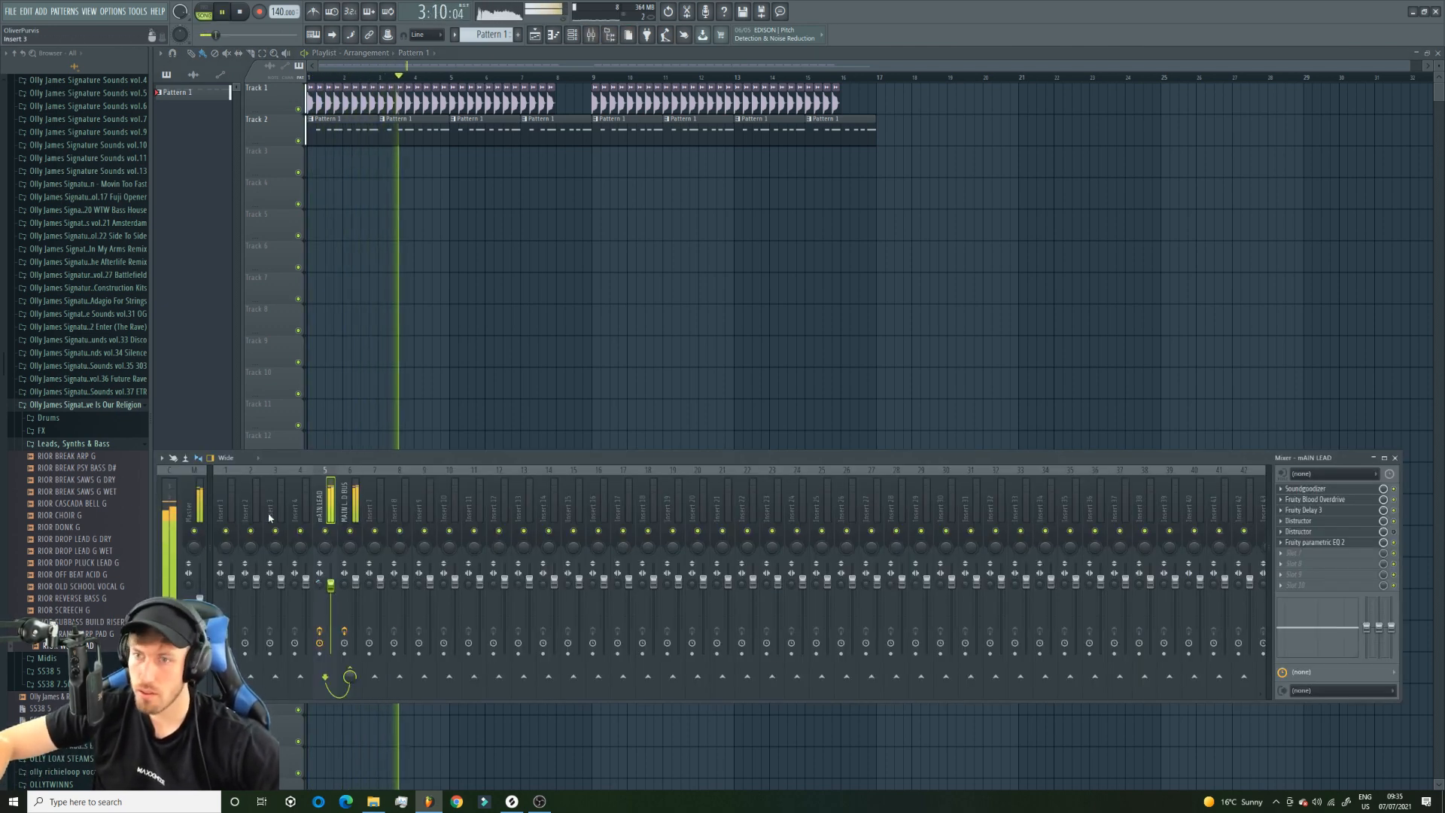
{"action": "left_click", "coordinate": [349, 508]}
{"action": "key", "text": "space"}
Load Fruity Balance in the tenth slot of the MAIN LEAD BUS and create an automation clip for its volume.
{"action": "left_click", "coordinate": [1309, 587]}
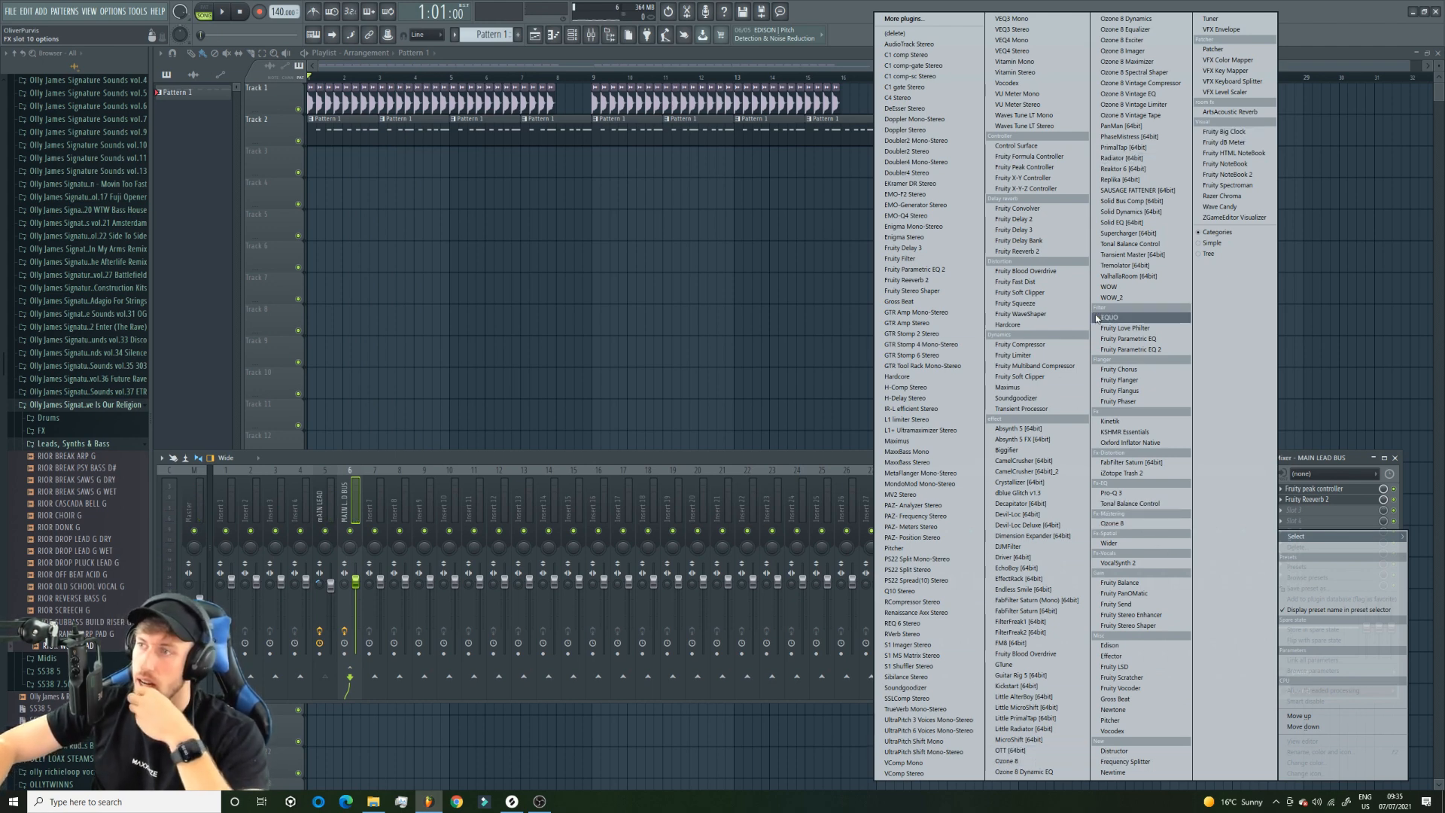
{"action": "left_click", "coordinate": [1143, 583]}
{"action": "right_click", "coordinate": [362, 260]}
{"action": "left_click", "coordinate": [429, 339]}
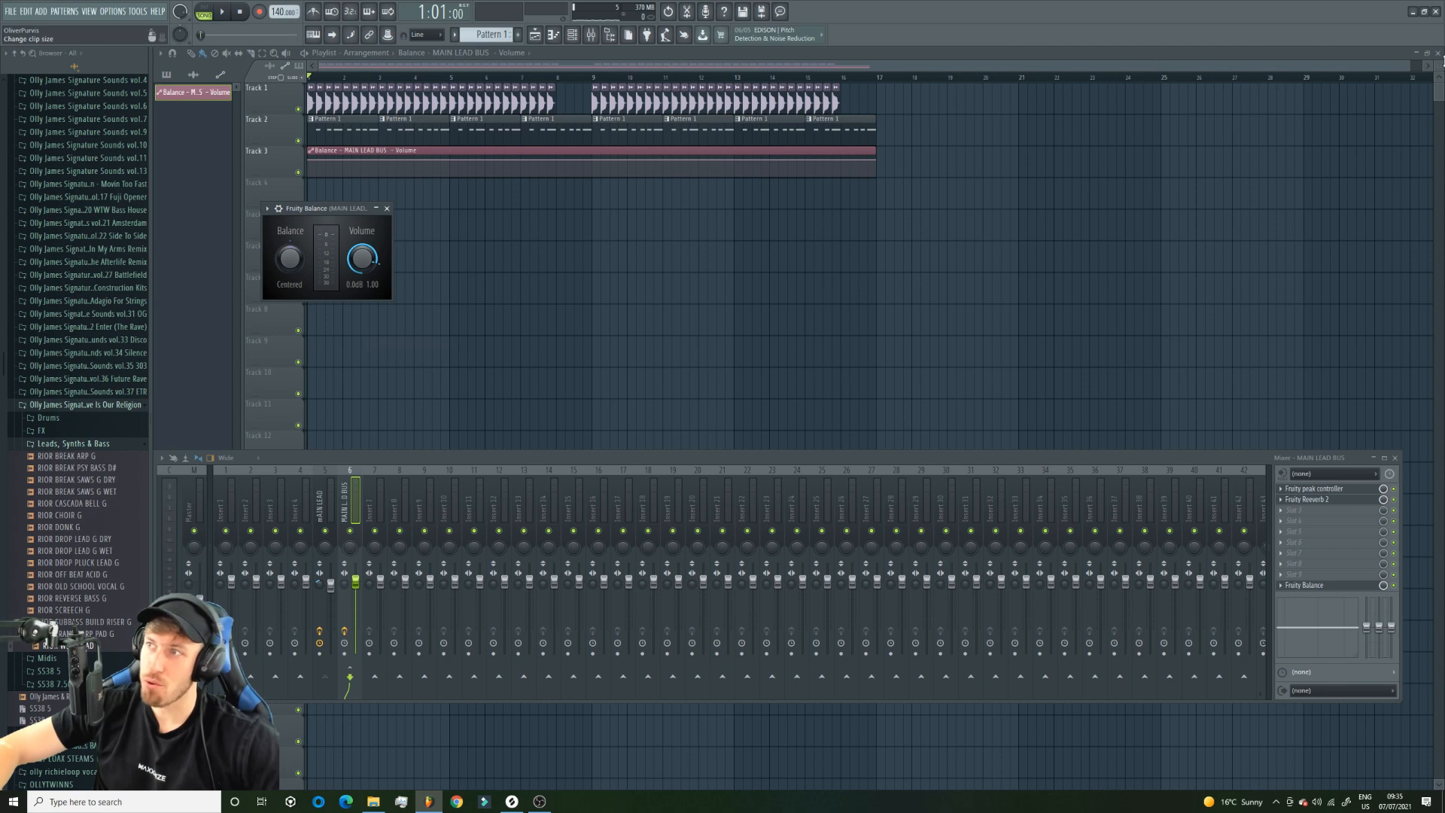
Shape the volume automation to rise from zero to 80% over one beat, and repeat that one-beat clip along track 3.
{"action": "left_click_drag", "start_coordinate": [1412, 68], "coordinate": [629, 96]}
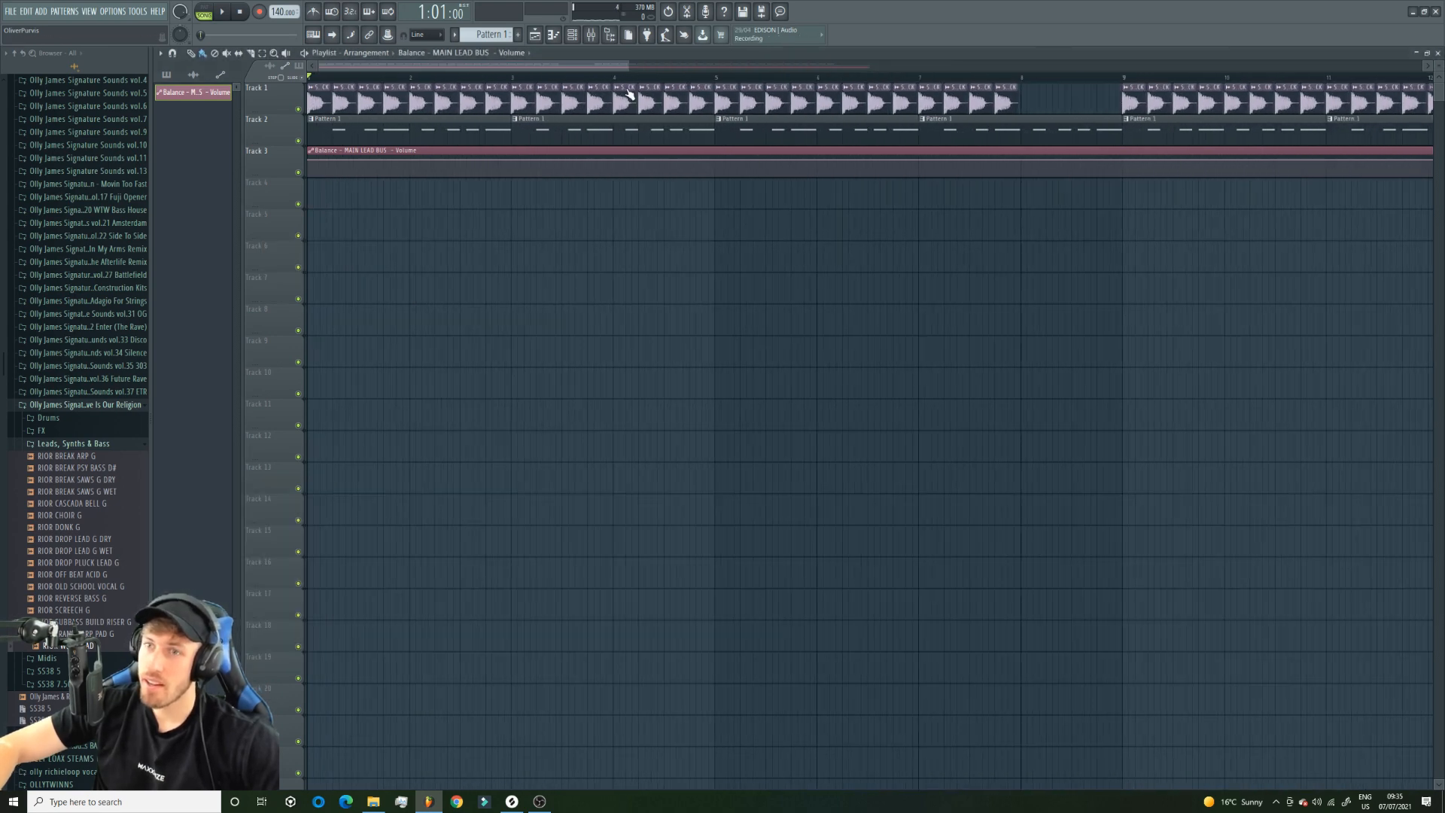
{"action": "right_click", "coordinate": [311, 163]}
{"action": "left_click", "coordinate": [350, 340]}
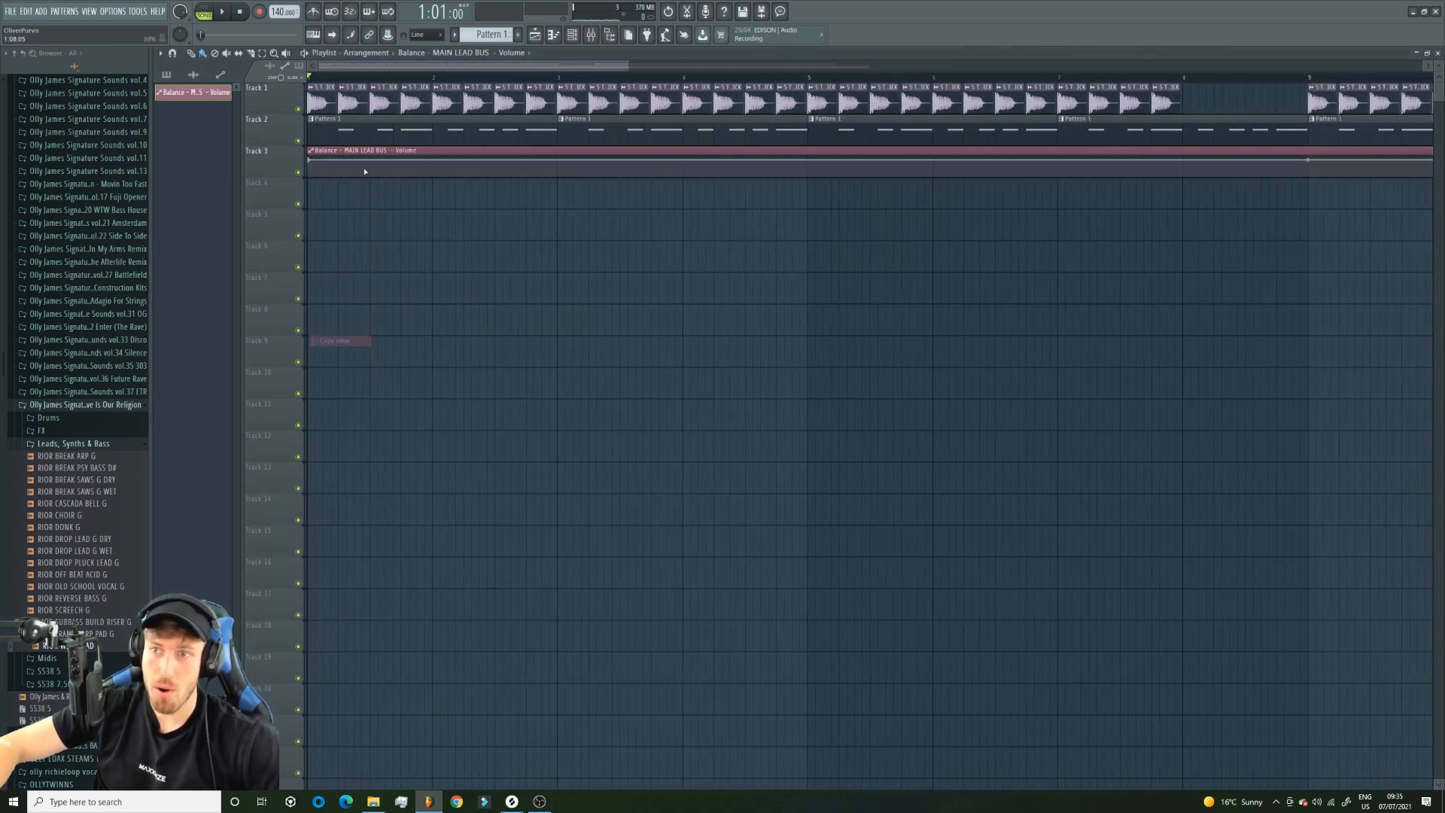
{"action": "left_click", "coordinate": [339, 164]}
{"action": "right_click", "coordinate": [338, 164]}
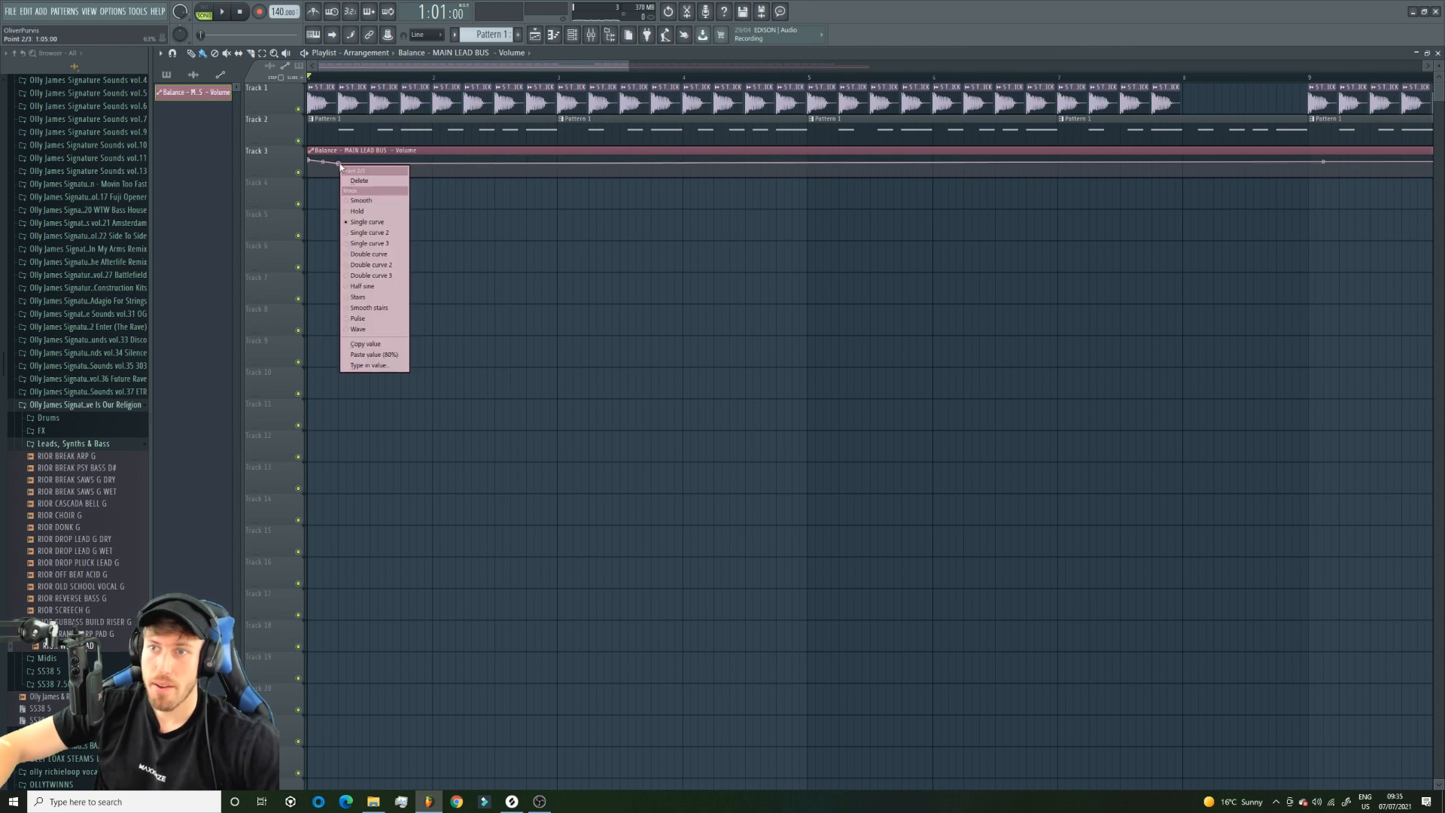
{"action": "left_click", "coordinate": [391, 356]}
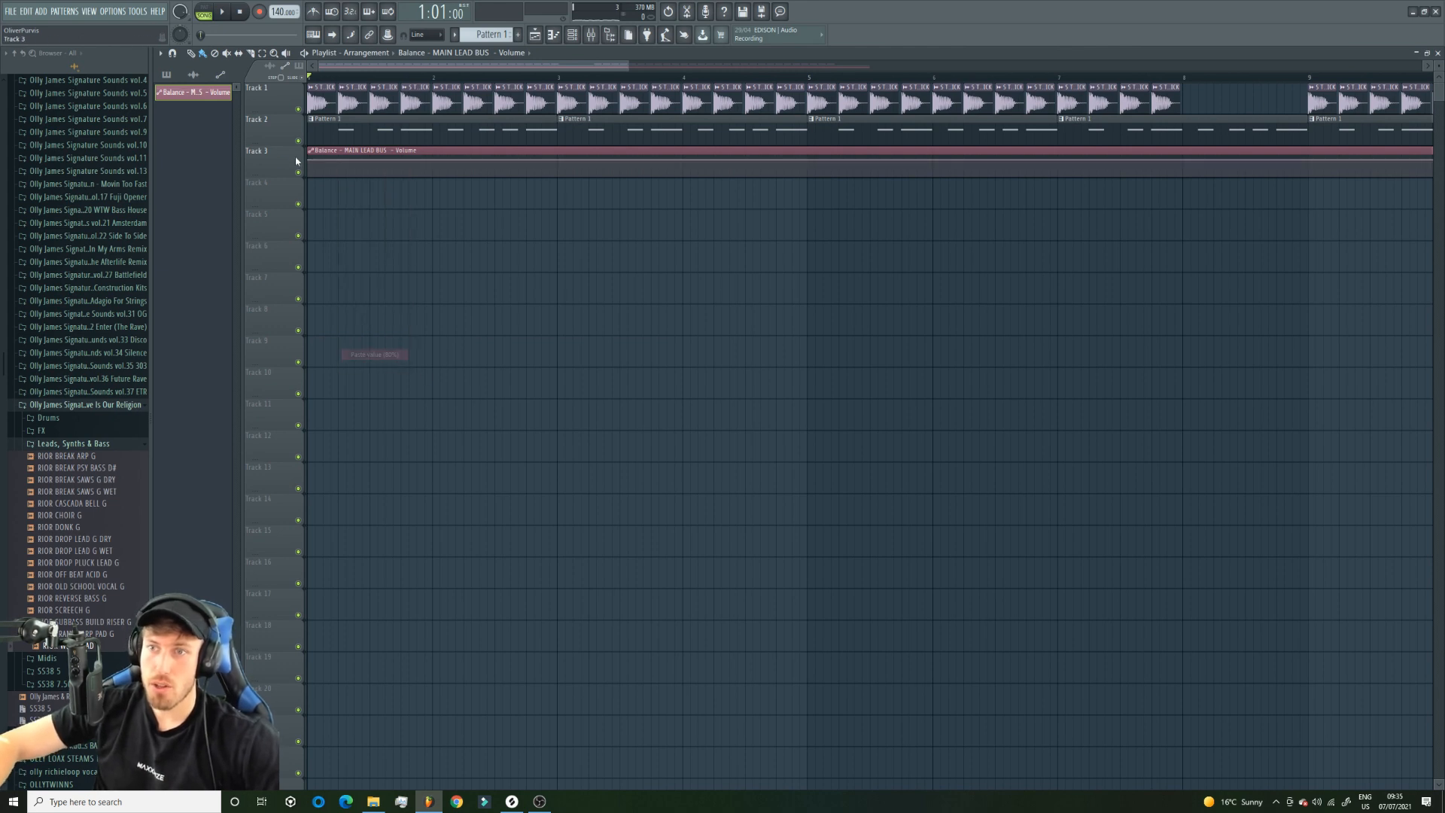
{"action": "right_click", "coordinate": [346, 155]}
{"action": "left_click_drag", "start_coordinate": [346, 158], "coordinate": [1435, 161]}
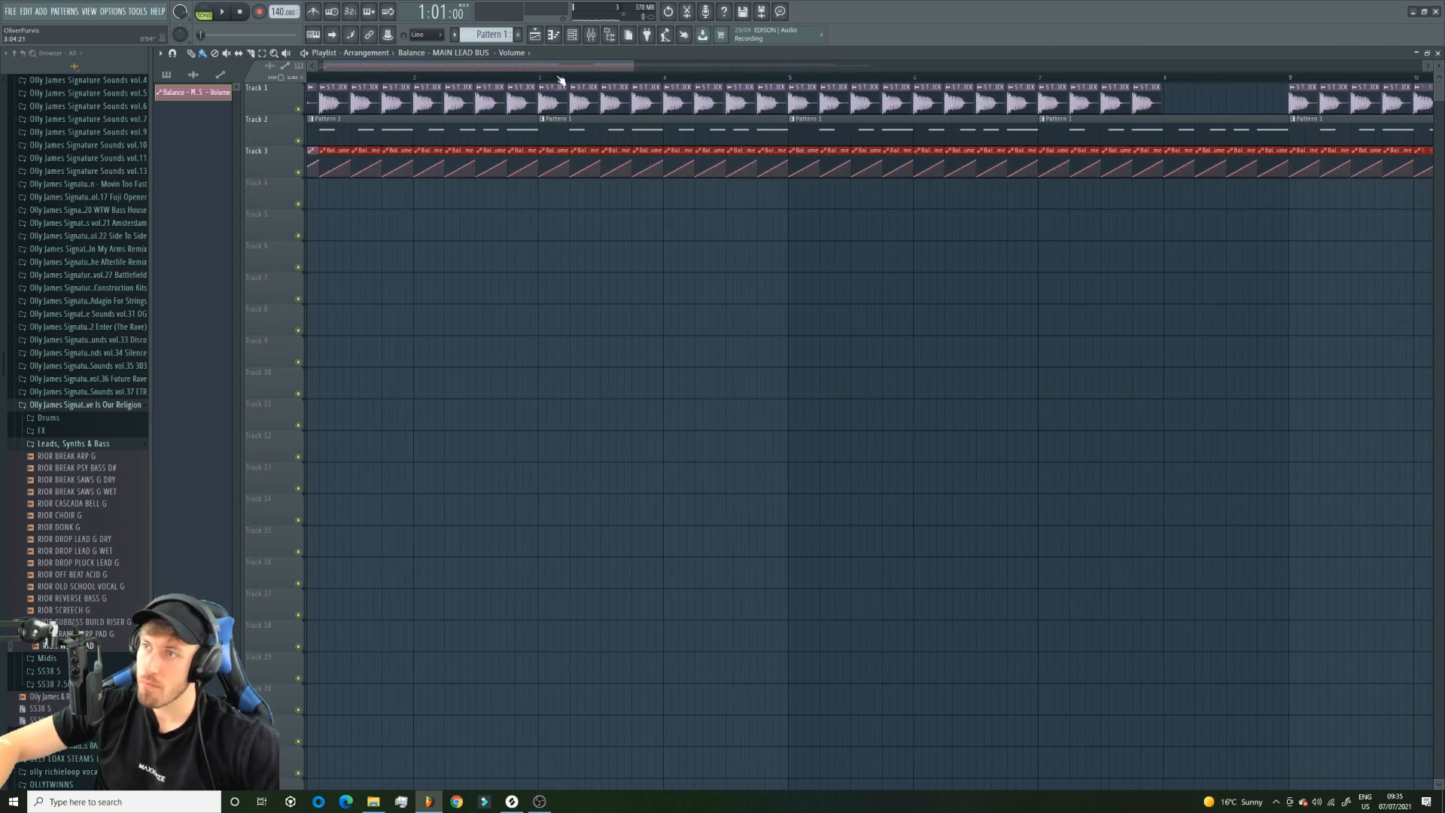
Bend the one-beat volume rise into a fast curve during playback, and add a mid-beat point set to 80%.
{"action": "key", "text": "space"}
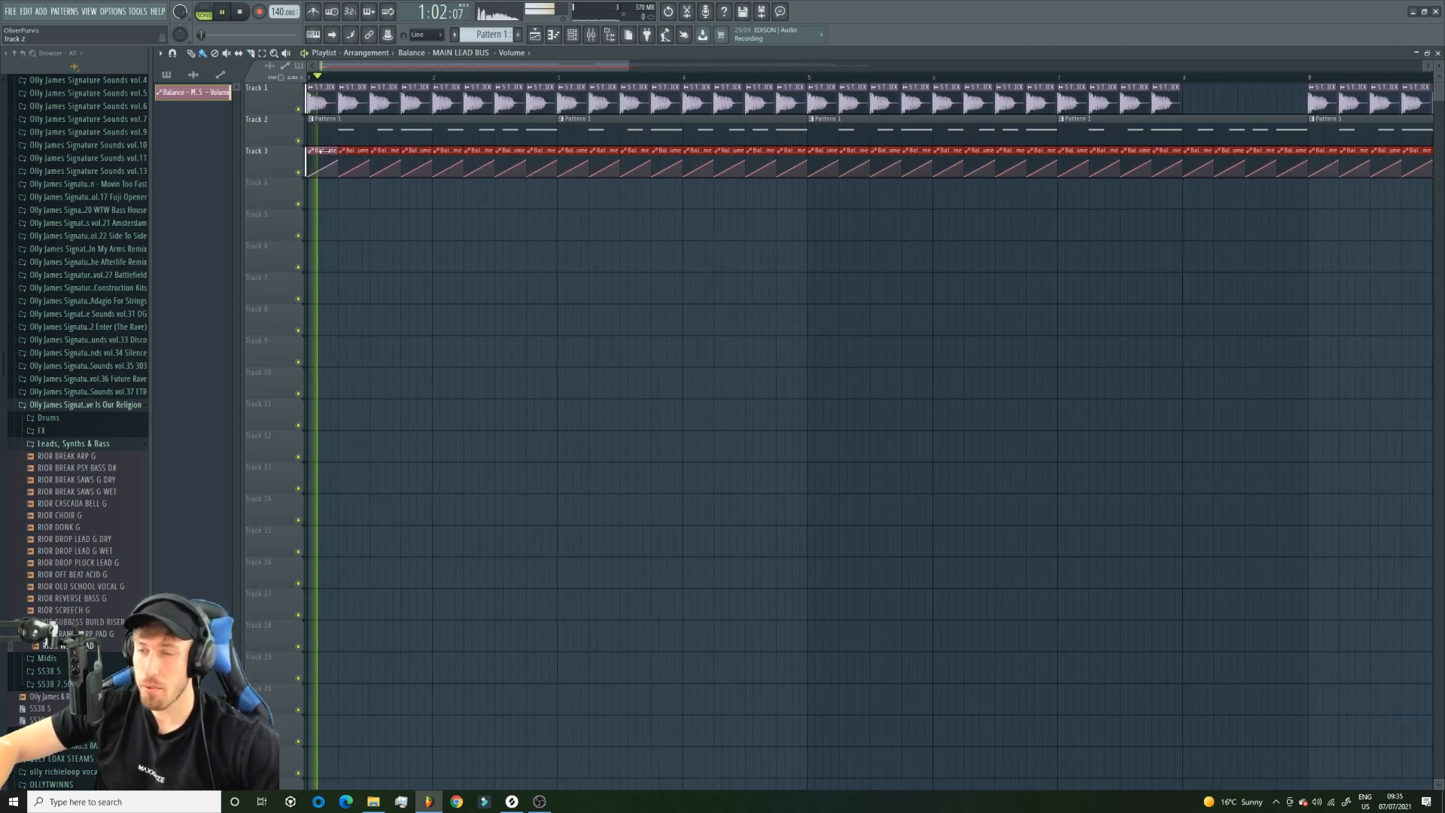
{"action": "left_click_drag", "start_coordinate": [353, 165], "coordinate": [354, 160]}
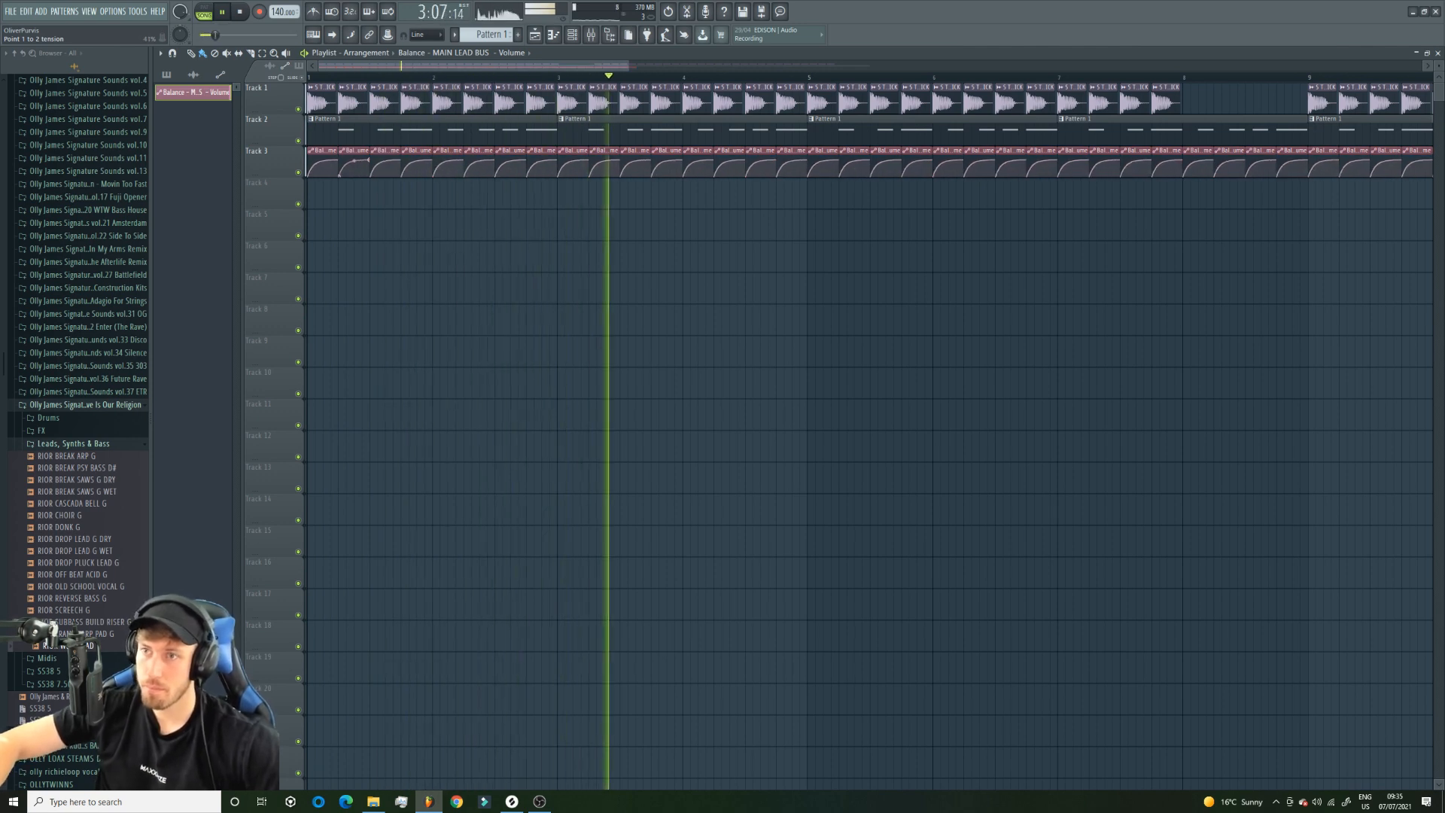
{"action": "key", "text": "space"}
{"action": "right_click", "coordinate": [355, 170]}
{"action": "right_click", "coordinate": [356, 170]}
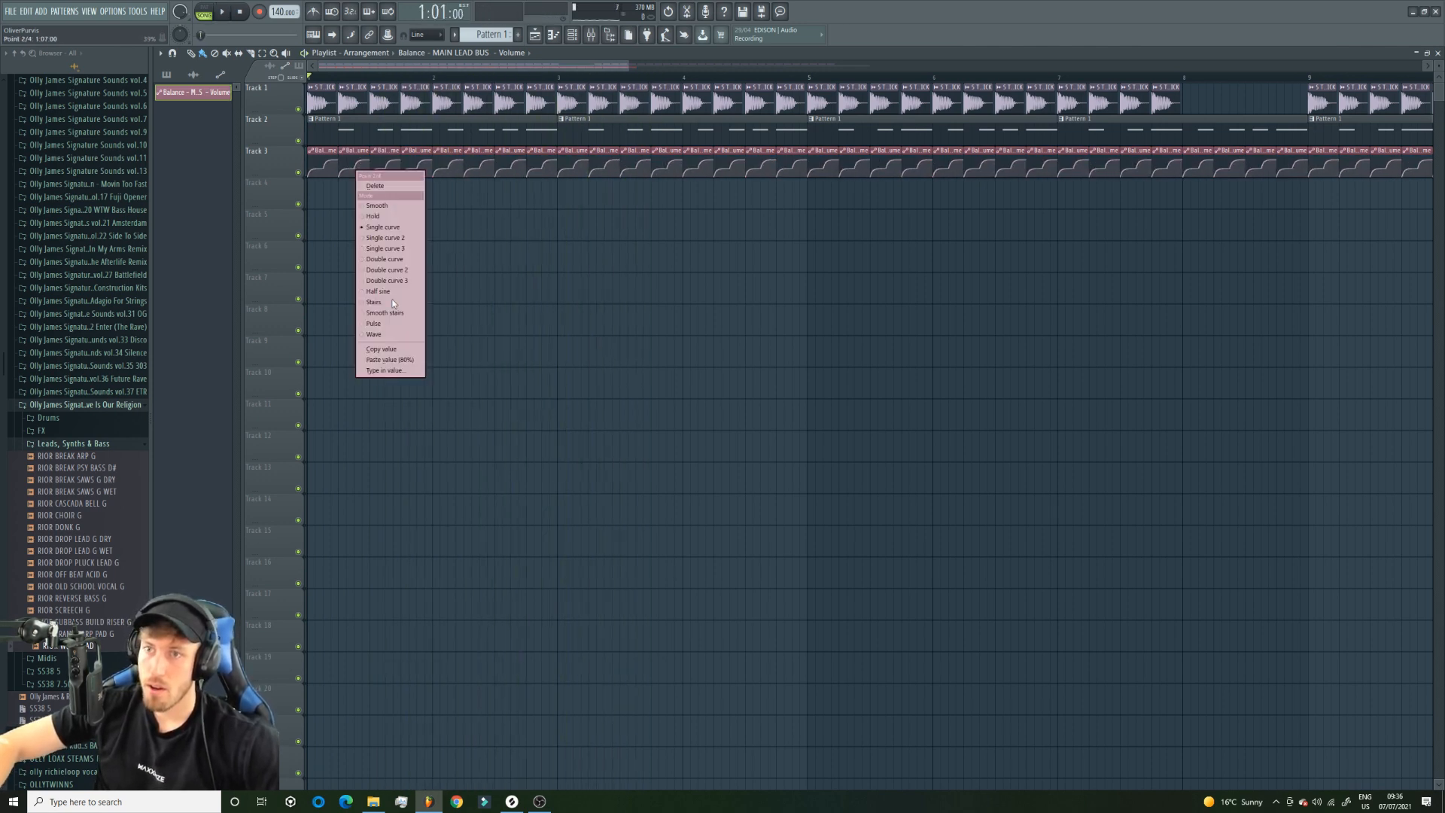
{"action": "left_click", "coordinate": [411, 361]}
Mute the kick track to refine the ducking curve on the lead alone, then unmute the kick and keep listening.
{"action": "left_click_drag", "start_coordinate": [629, 67], "coordinate": [444, 73]}
{"action": "left_click", "coordinate": [298, 109]}
{"action": "key", "text": "space"}
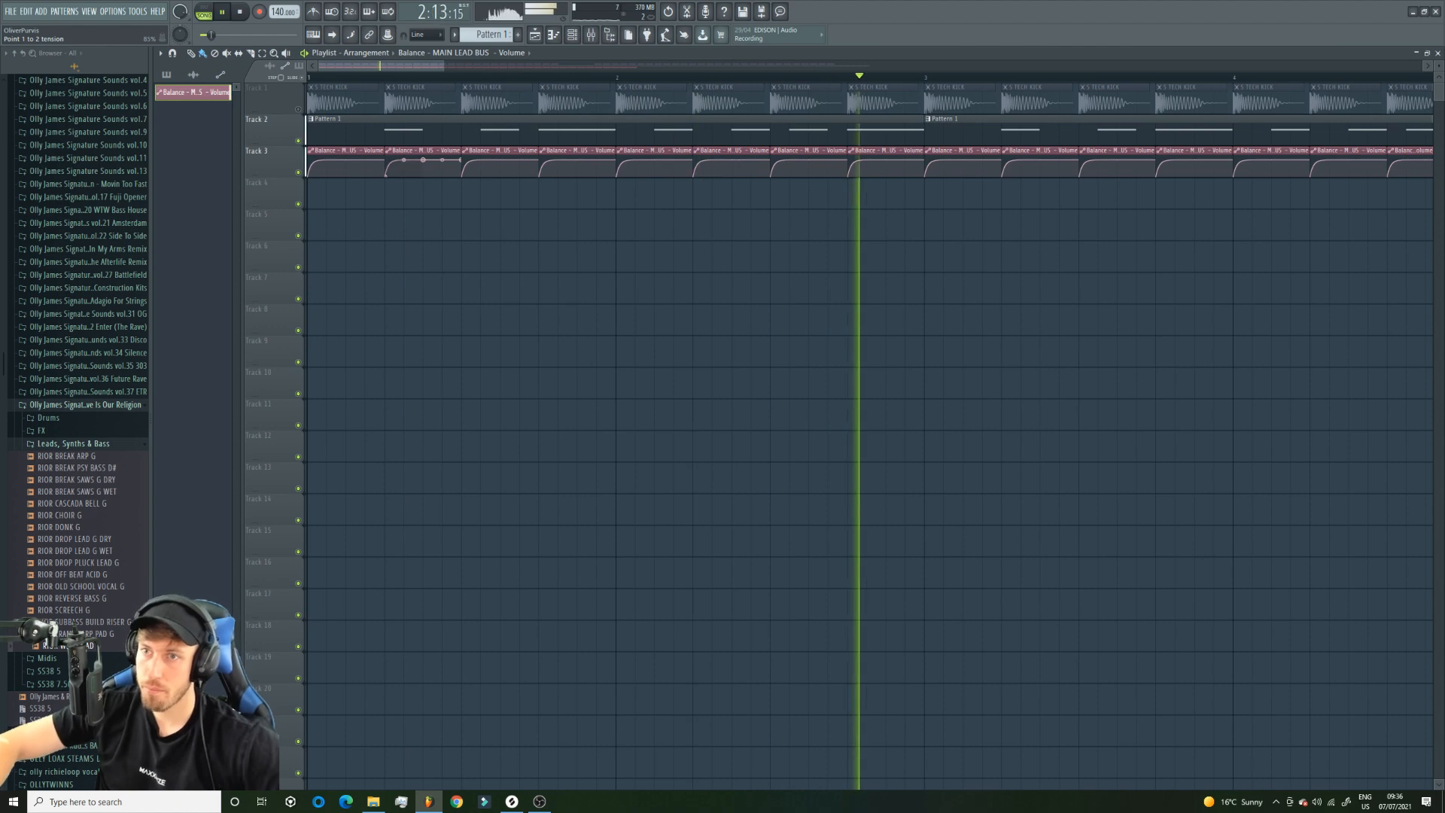
{"action": "left_click", "coordinate": [298, 109]}
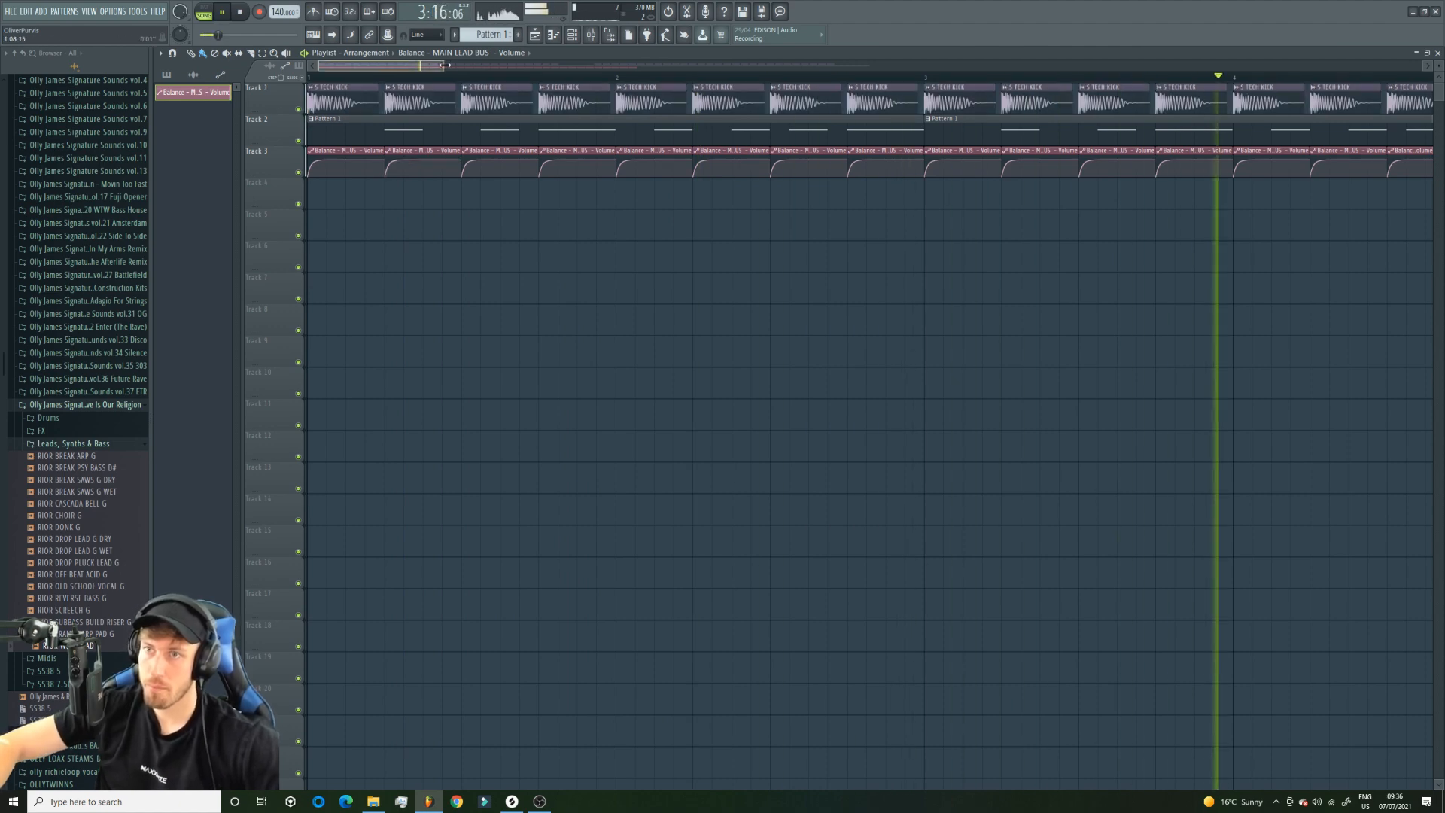
{"action": "left_click_drag", "start_coordinate": [444, 67], "coordinate": [814, 69]}
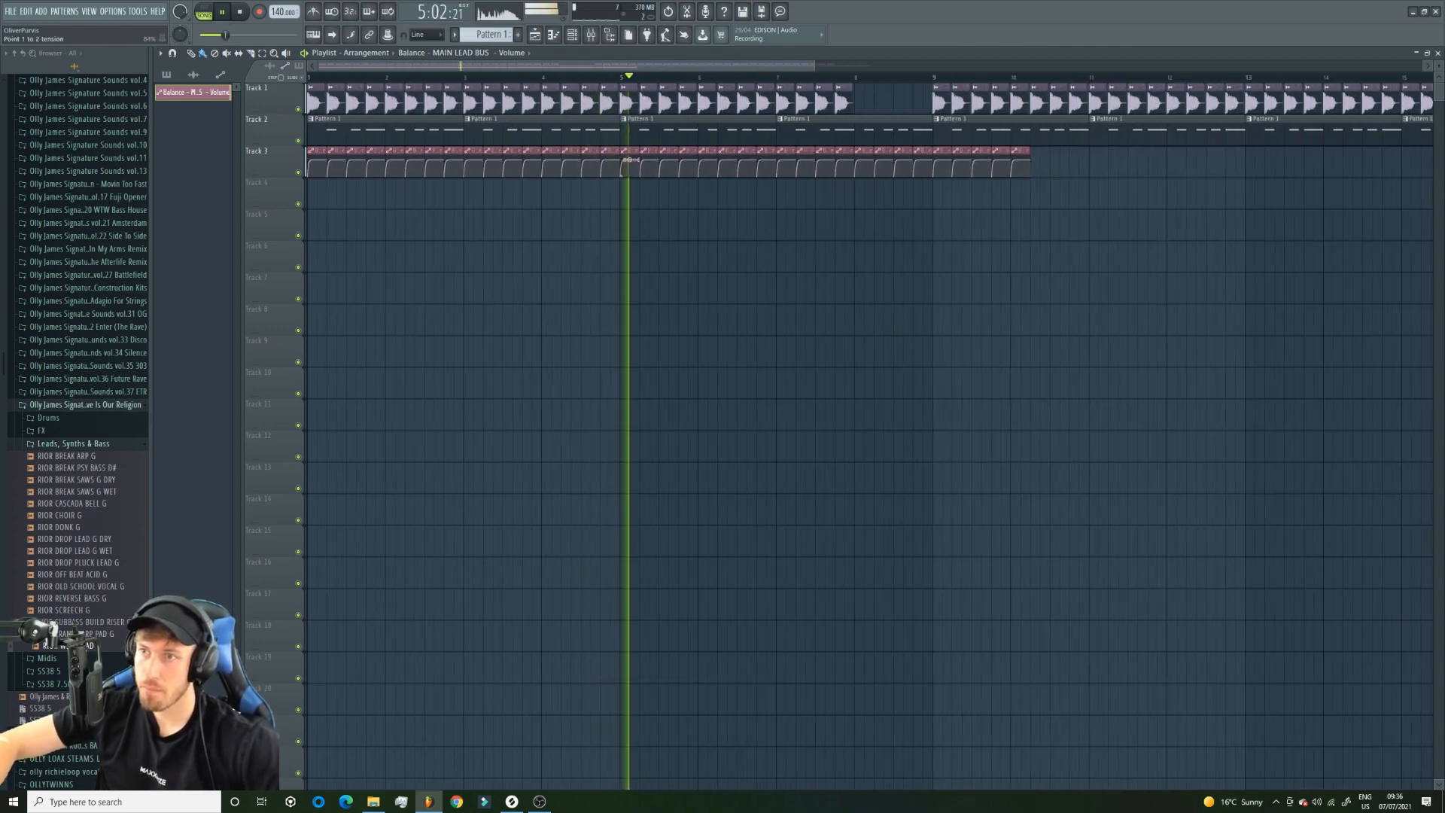
Toggle the two Distructor effects on the mAIN LEAD track while the song plays to compare the lead's sound.
{"action": "key", "text": "F9"}
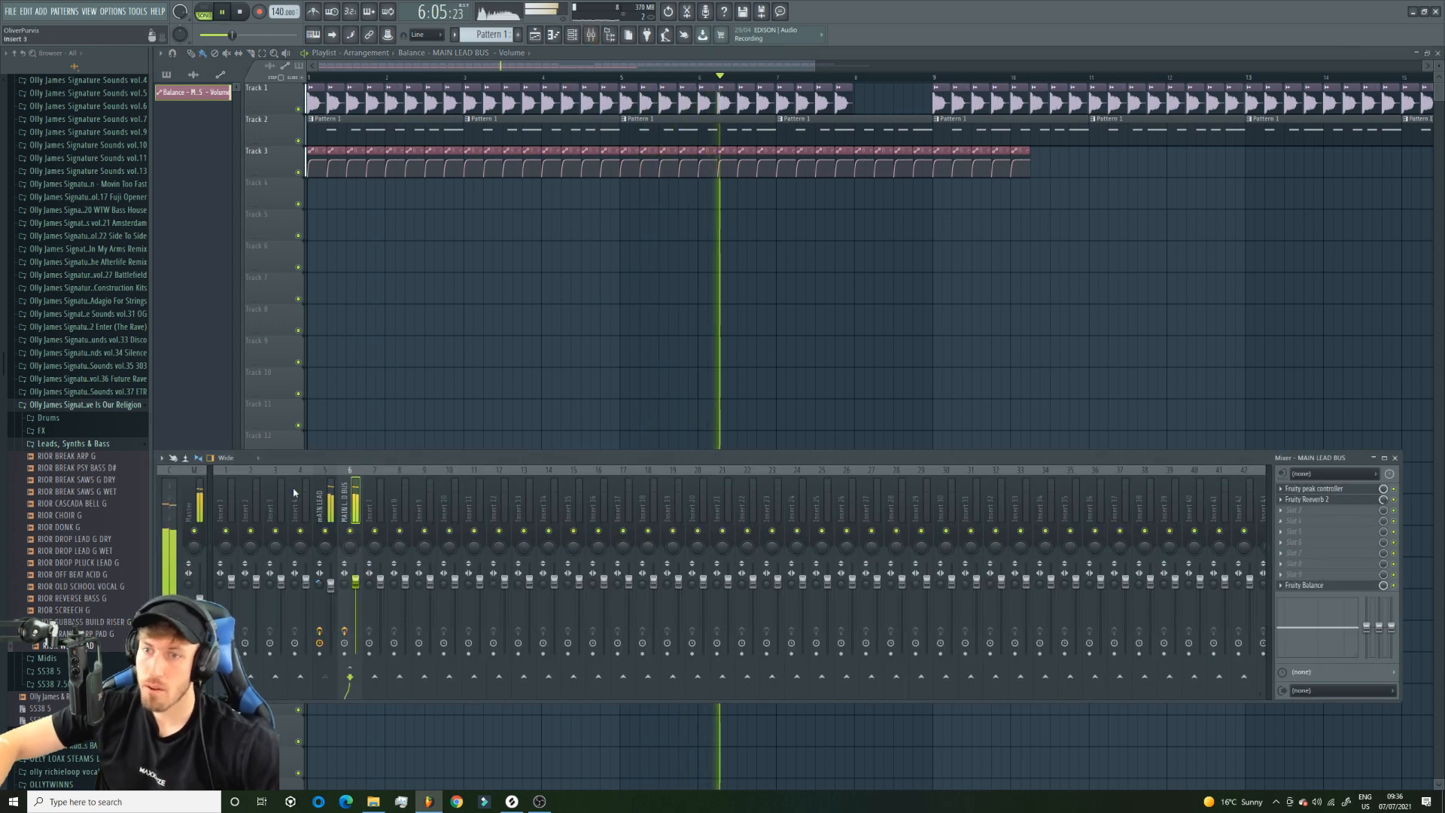
{"action": "key", "text": "Left"}
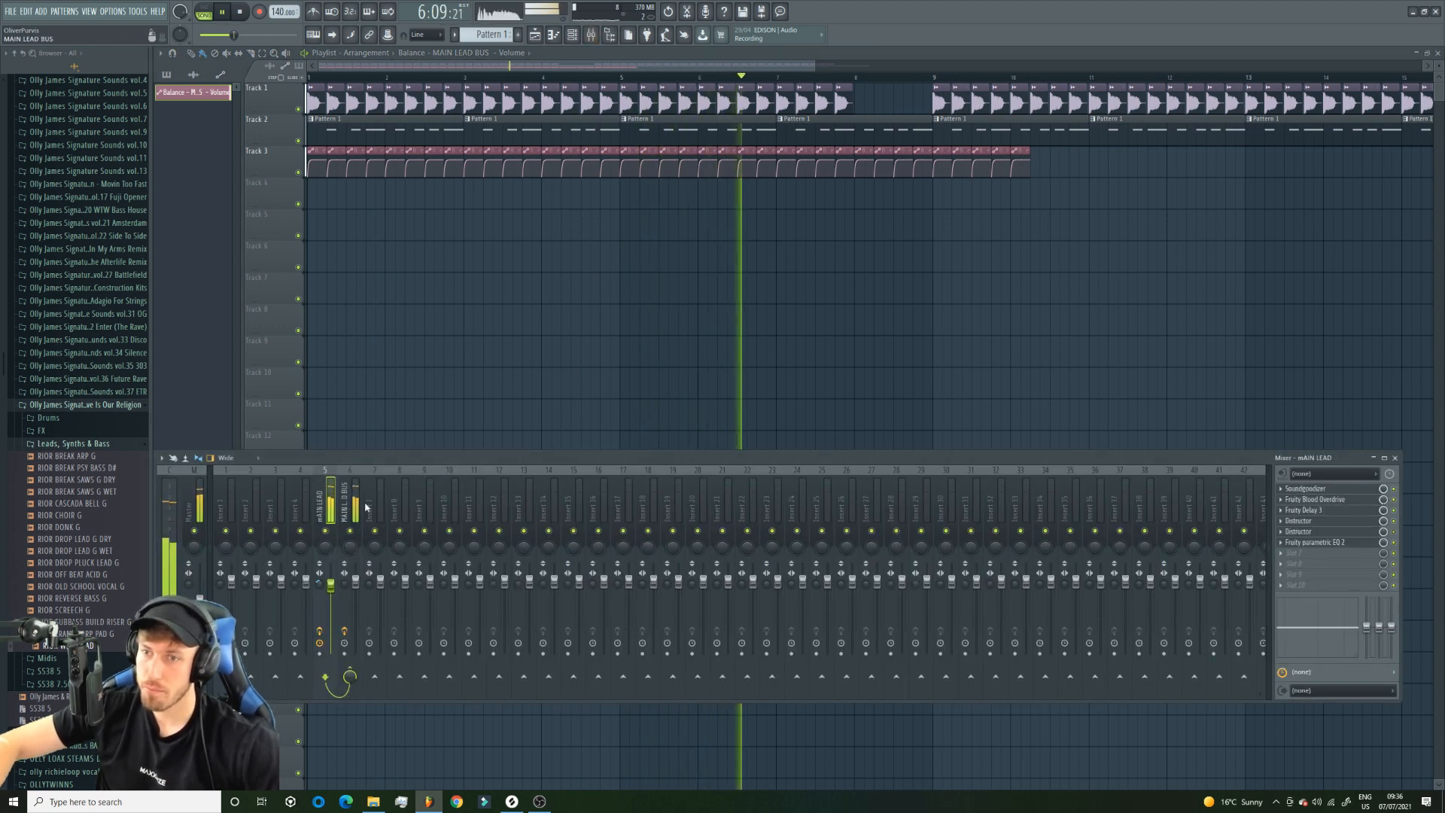
{"action": "left_click", "coordinate": [1393, 520]}
{"action": "left_click", "coordinate": [1393, 532]}
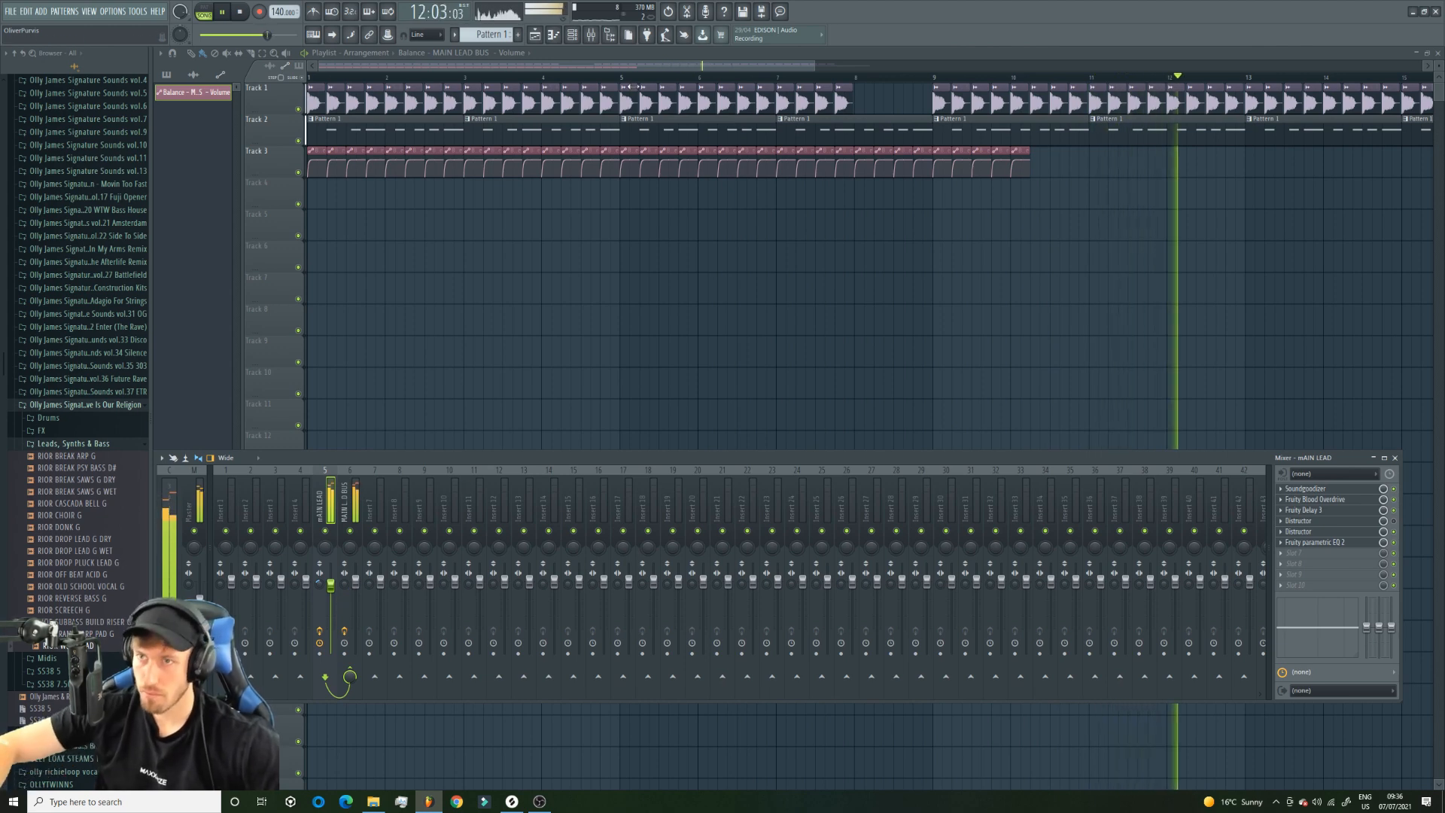
Transpose the lead notes in Pattern 1 down to A4, listening to the lower octaves during playback.
{"action": "double_click", "coordinate": [638, 126]}
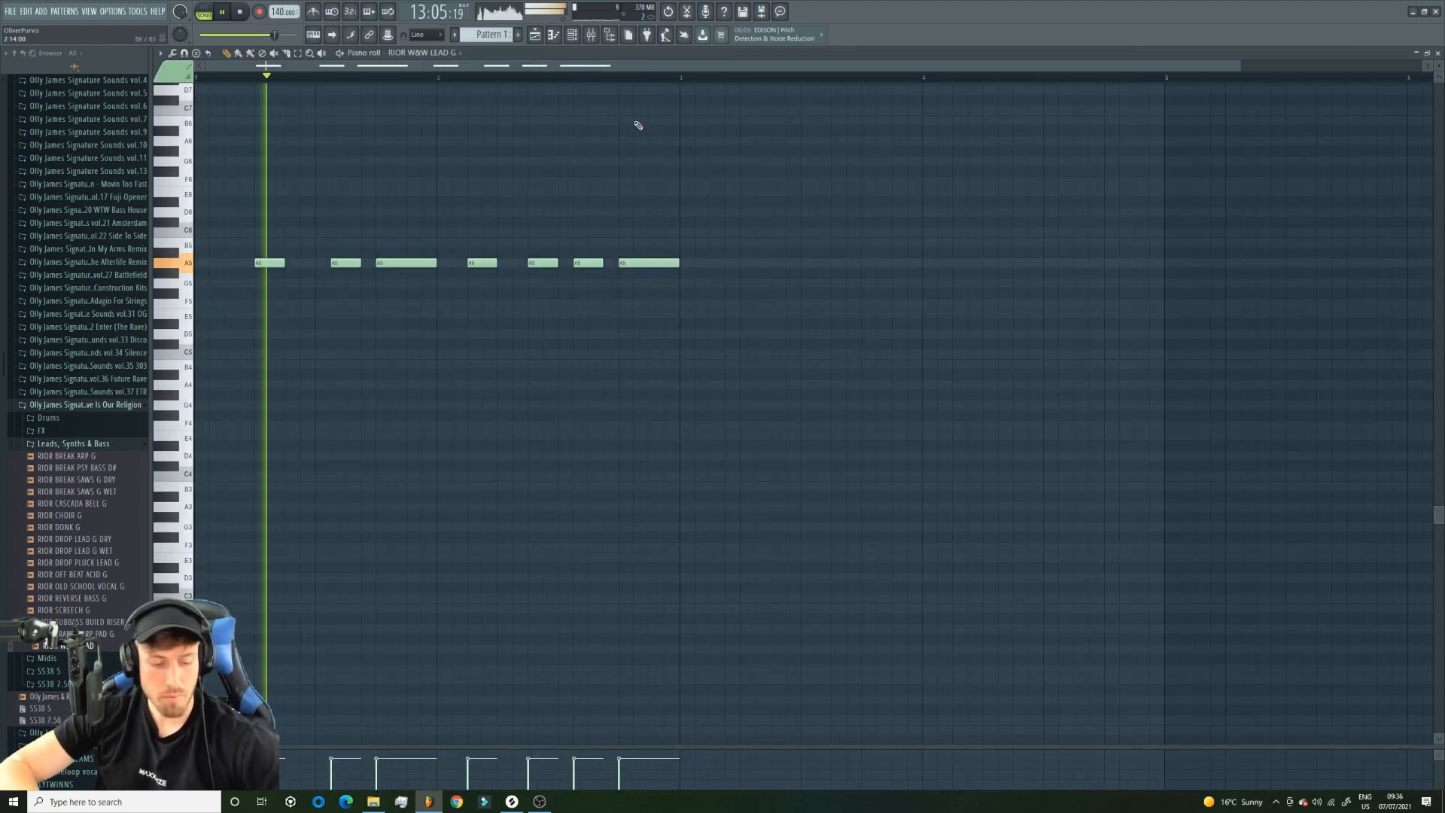
{"action": "key", "text": "ctrl+Down"}
{"action": "key", "text": "ctrl+Down"}
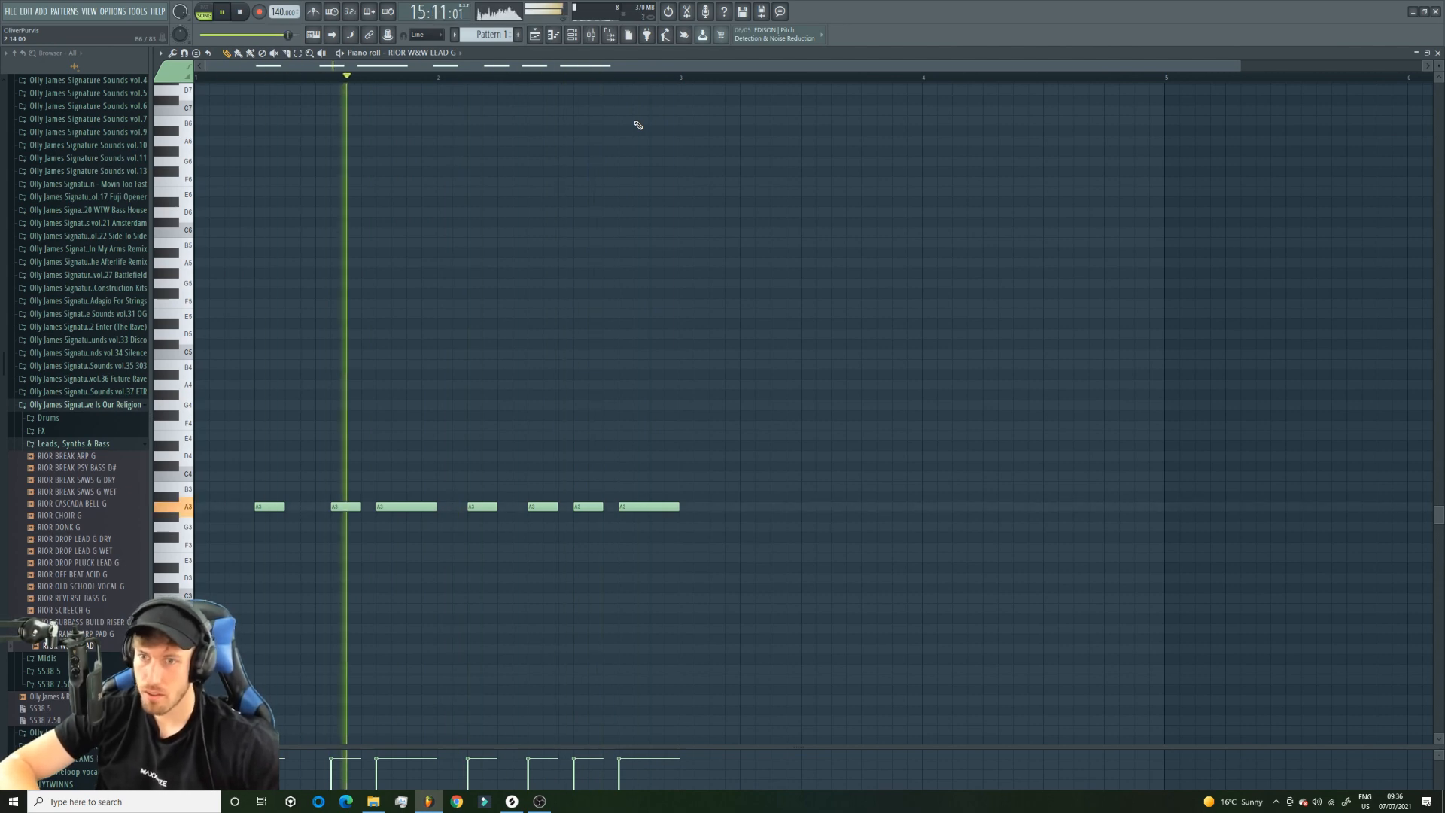
{"action": "key", "text": "ctrl+Up"}
{"action": "key", "text": "space"}
Open the second Distructor on the mAIN LEAD track and audition its presets during playback, settling on Heavy Chorus.
{"action": "left_click", "coordinate": [591, 36]}
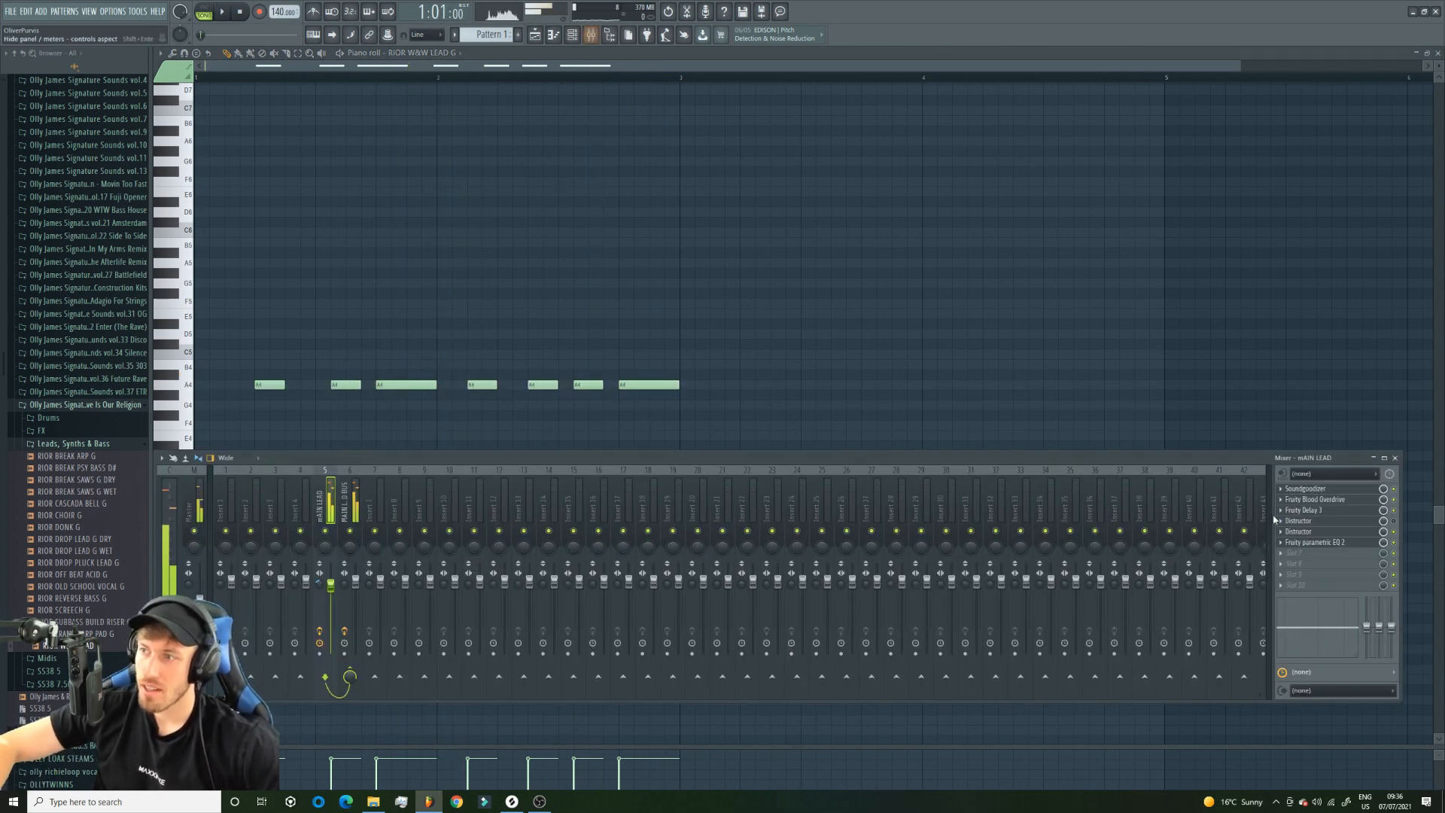
{"action": "left_click", "coordinate": [1326, 531]}
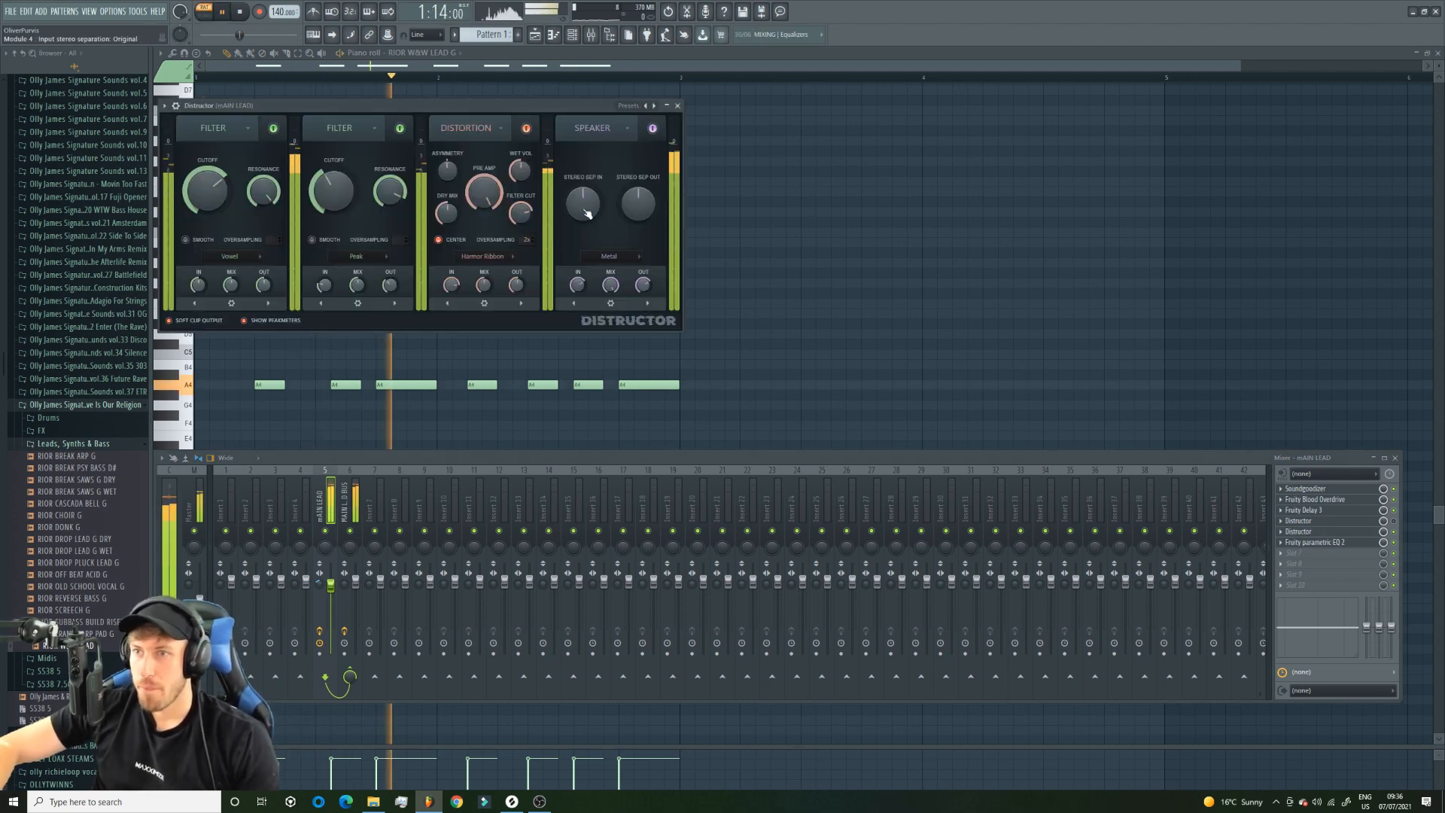
{"action": "left_click_drag", "start_coordinate": [484, 193], "coordinate": [484, 143]}
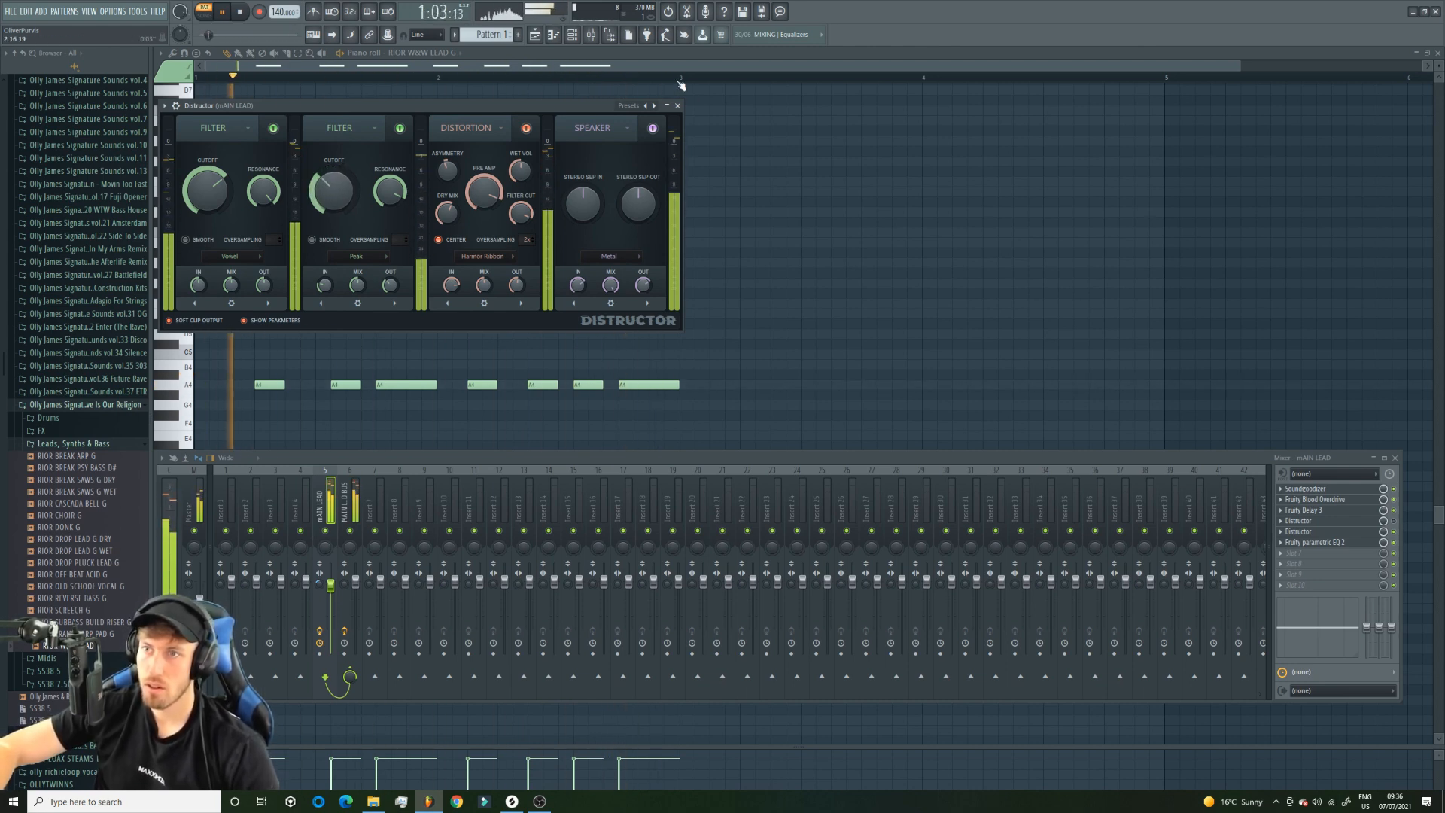
{"action": "left_click", "coordinate": [647, 108]}
{"action": "left_click", "coordinate": [645, 106]}
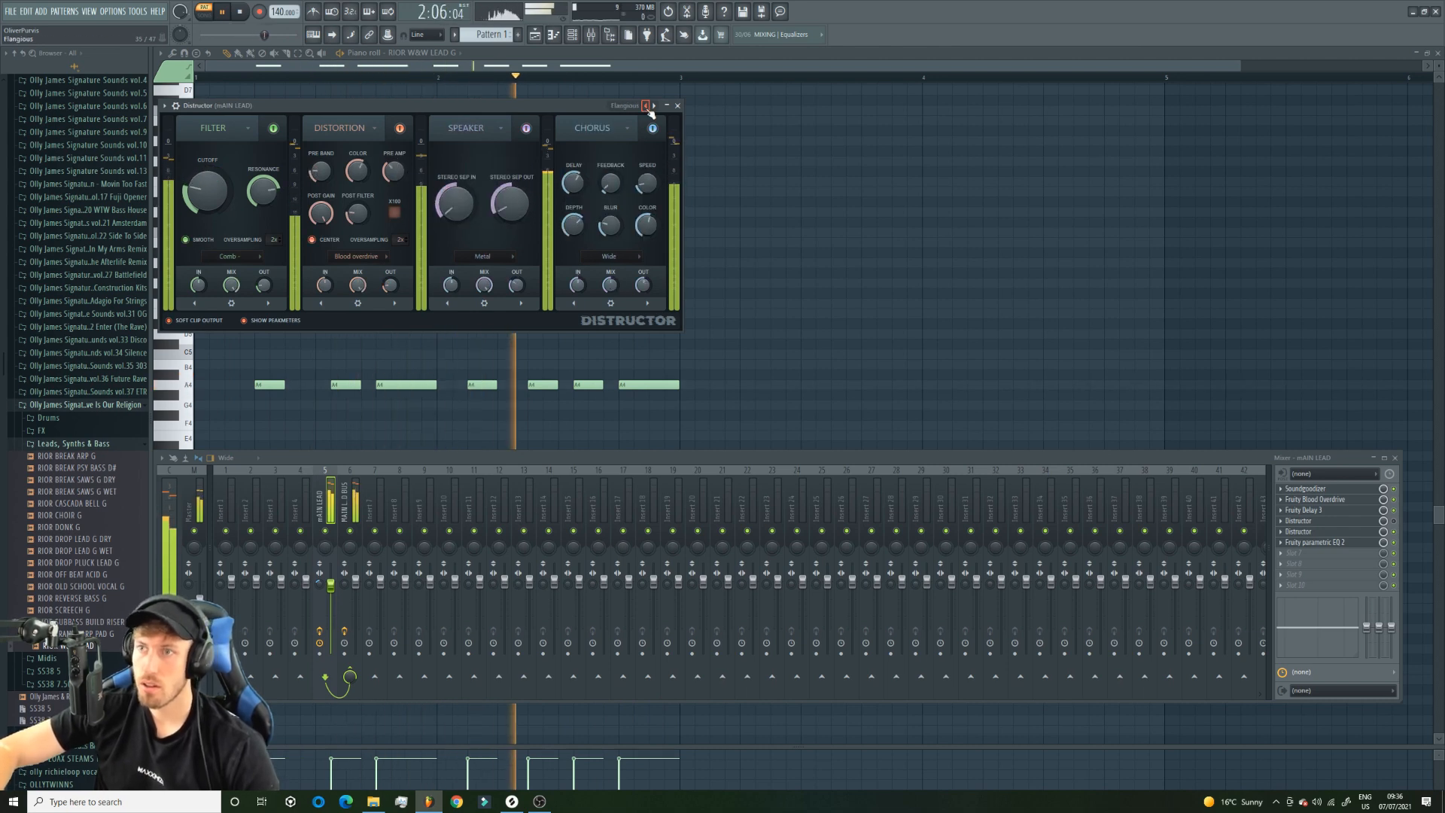
{"action": "left_click", "coordinate": [645, 106]}
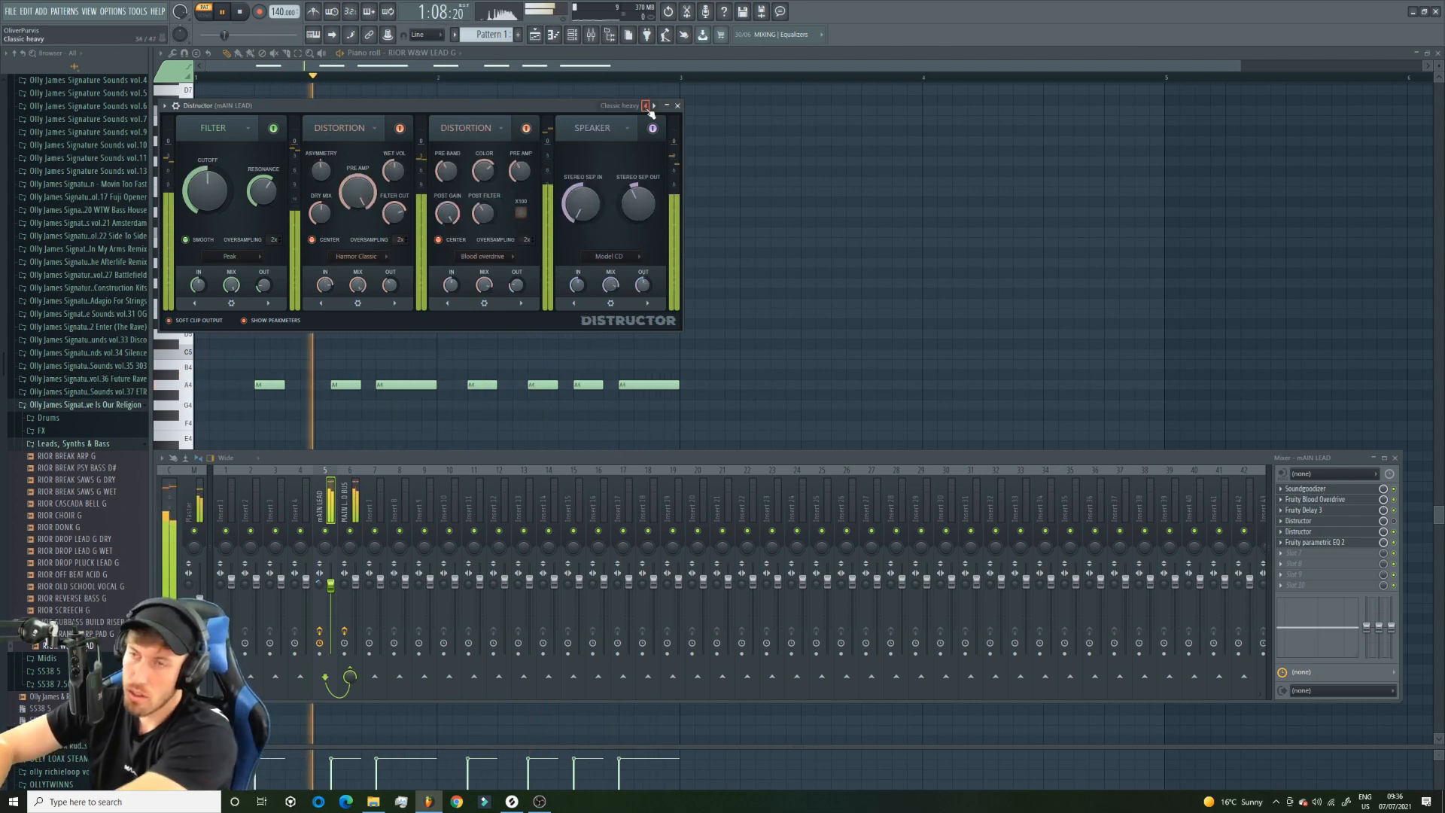
{"action": "left_click", "coordinate": [646, 106]}
{"action": "left_click", "coordinate": [646, 106]}
{"action": "left_click", "coordinate": [645, 106]}
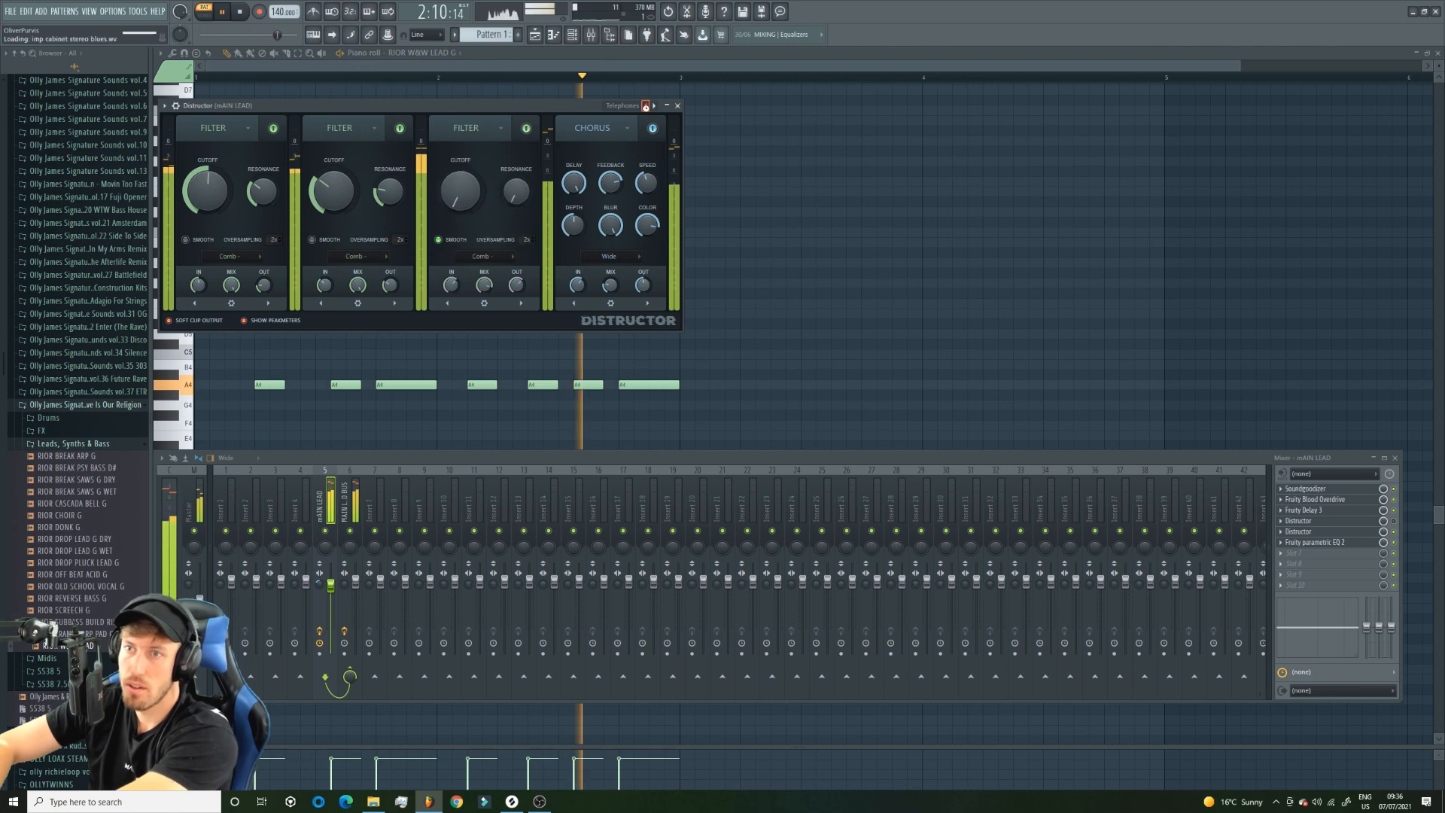
{"action": "left_click", "coordinate": [646, 106]}
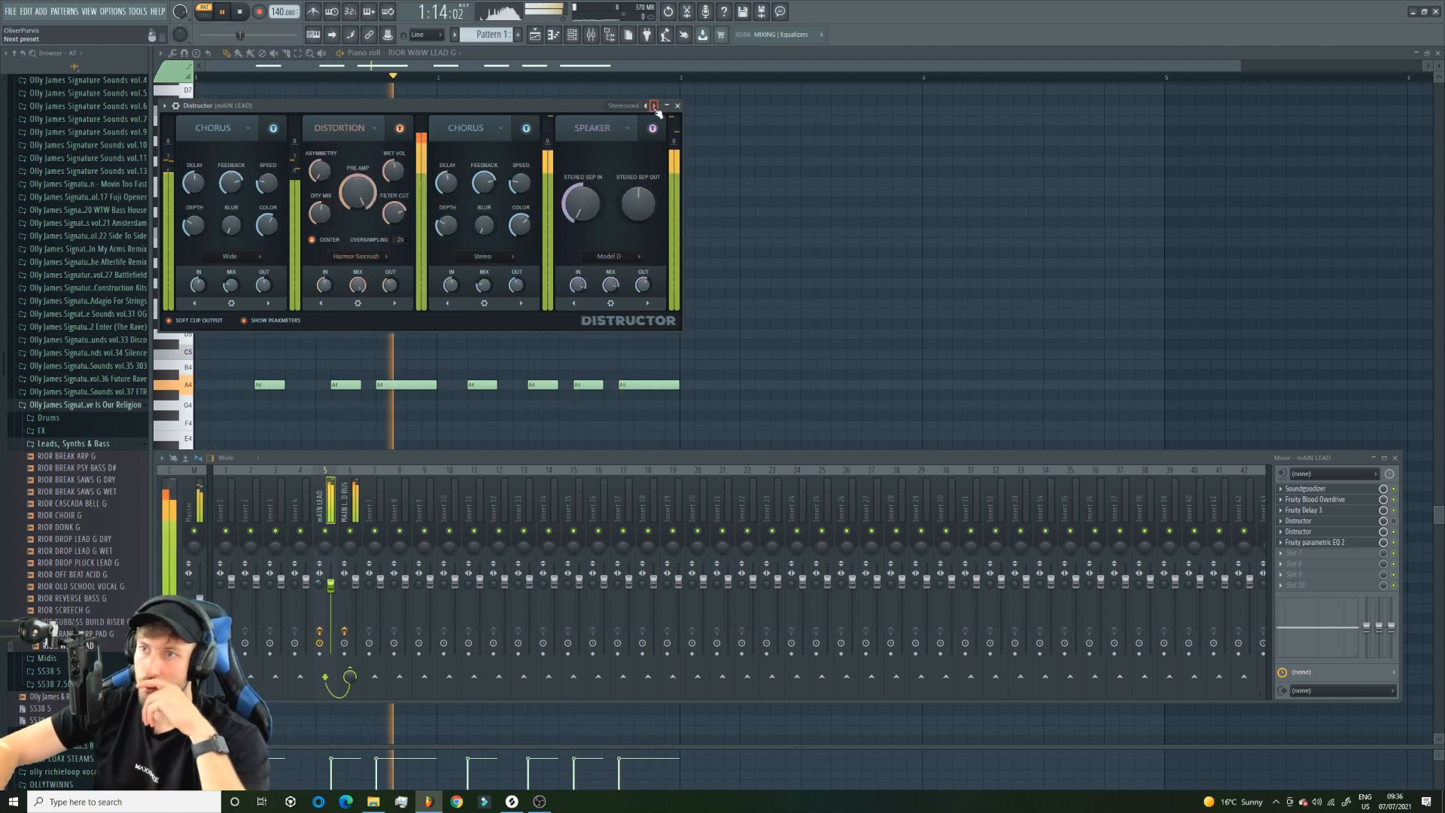
{"action": "left_click", "coordinate": [646, 106]}
{"action": "left_click", "coordinate": [646, 107]}
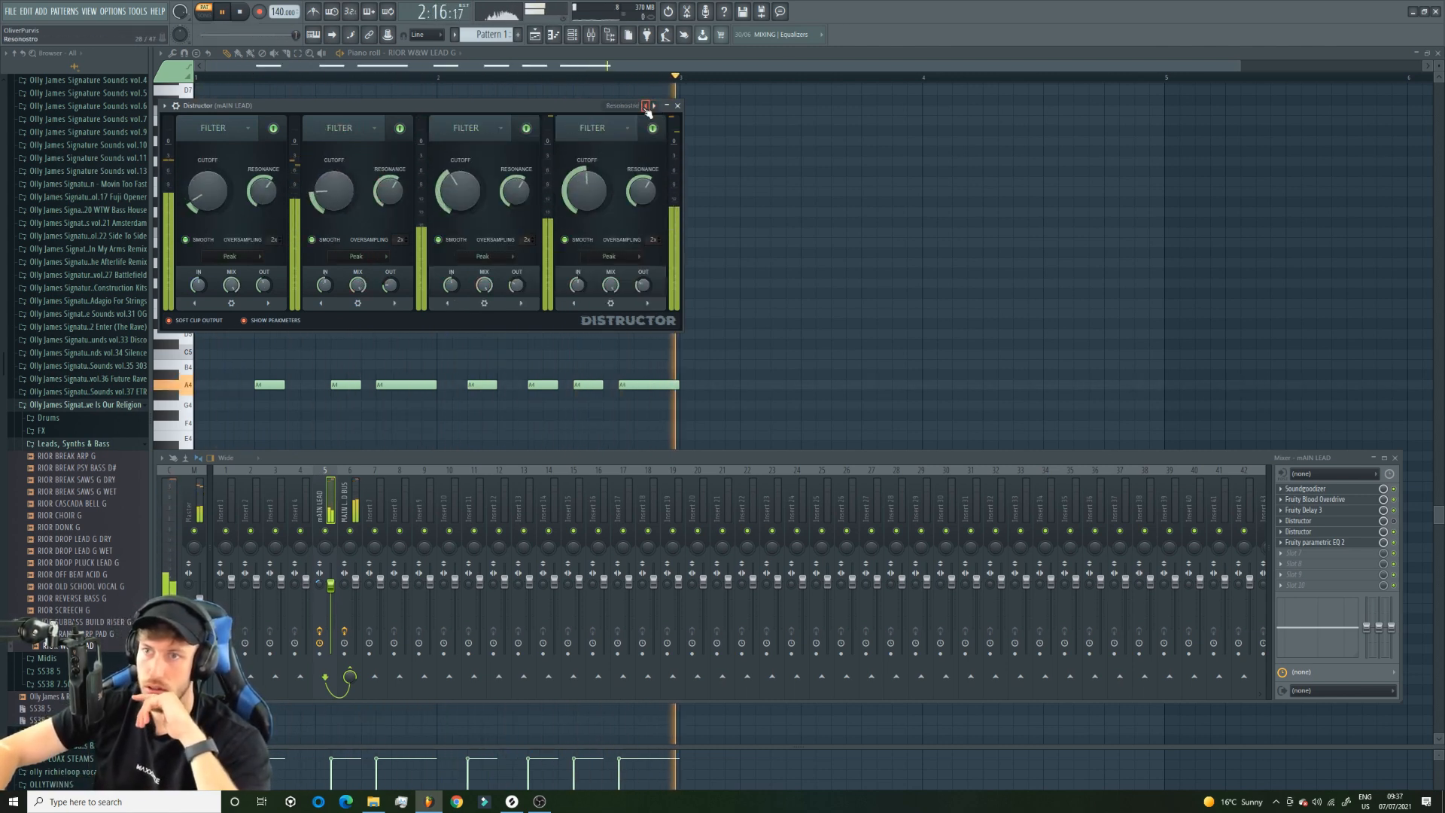
{"action": "left_click", "coordinate": [645, 106]}
{"action": "left_click", "coordinate": [646, 106]}
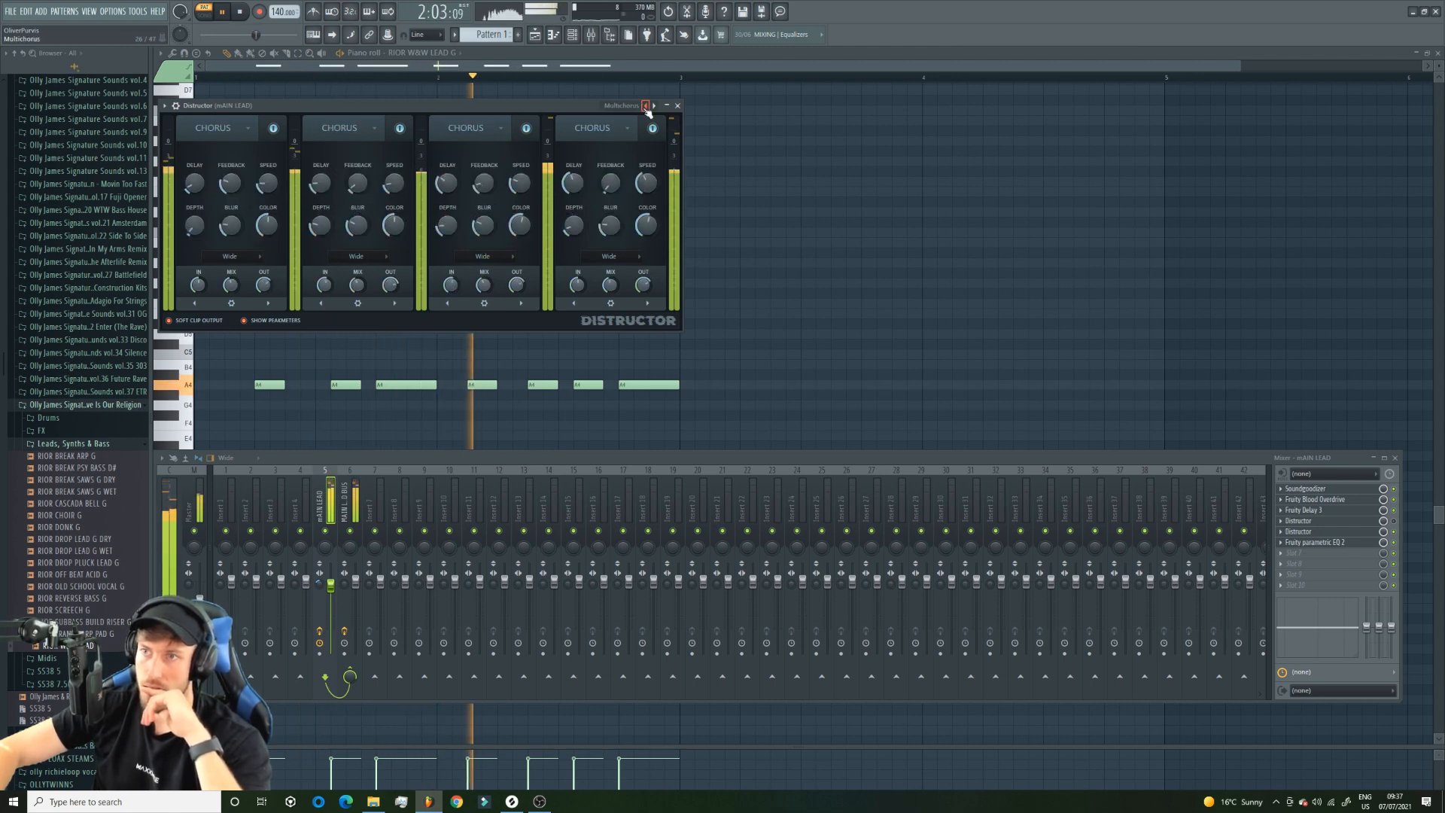
{"action": "left_click", "coordinate": [645, 106]}
{"action": "left_click", "coordinate": [645, 106]}
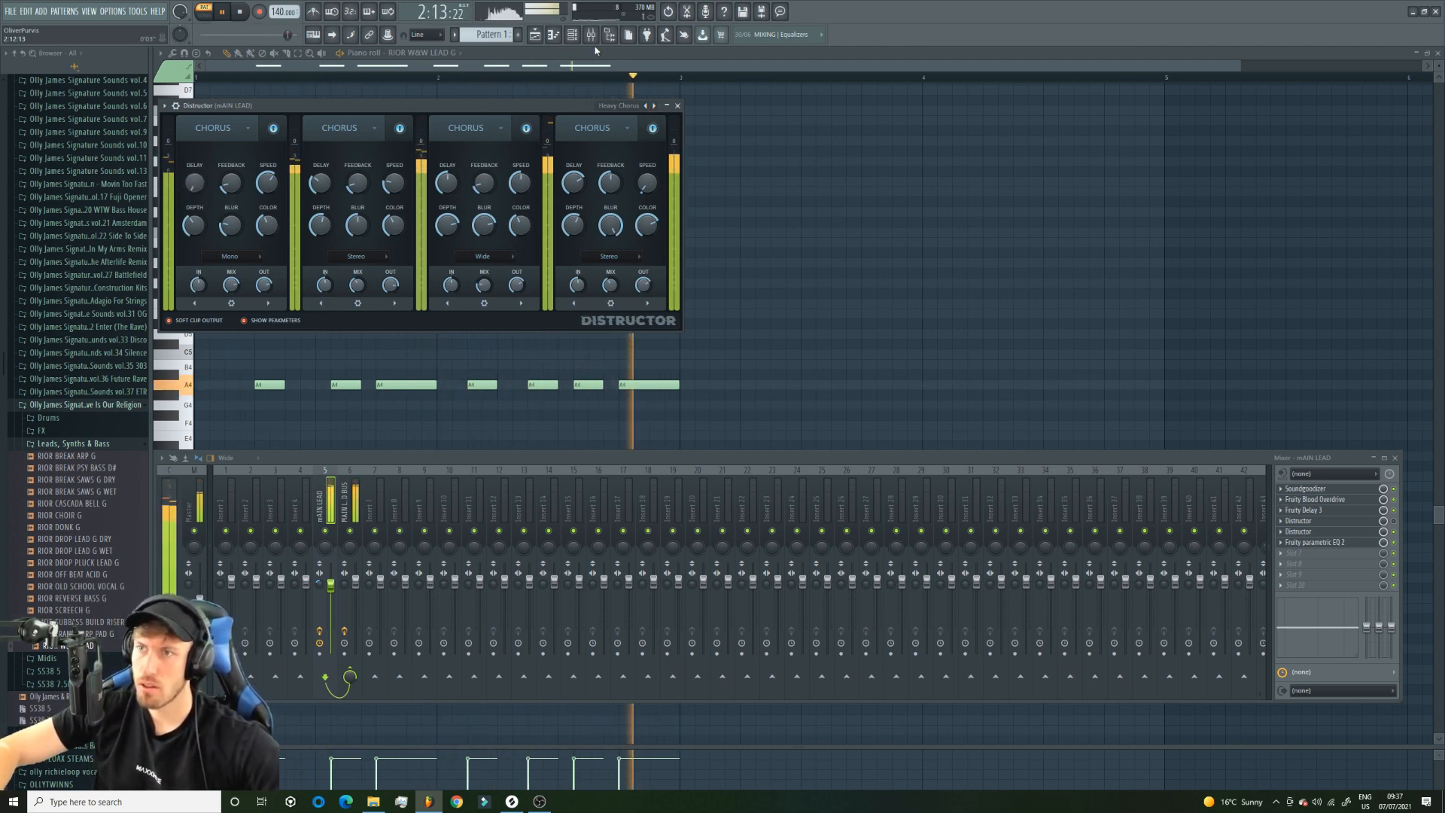
Switch to the empty Pattern 2 and play the full arrangement in song mode.
{"action": "left_click", "coordinate": [520, 34]}
{"action": "left_click", "coordinate": [535, 36]}
{"action": "left_click", "coordinate": [204, 12]}
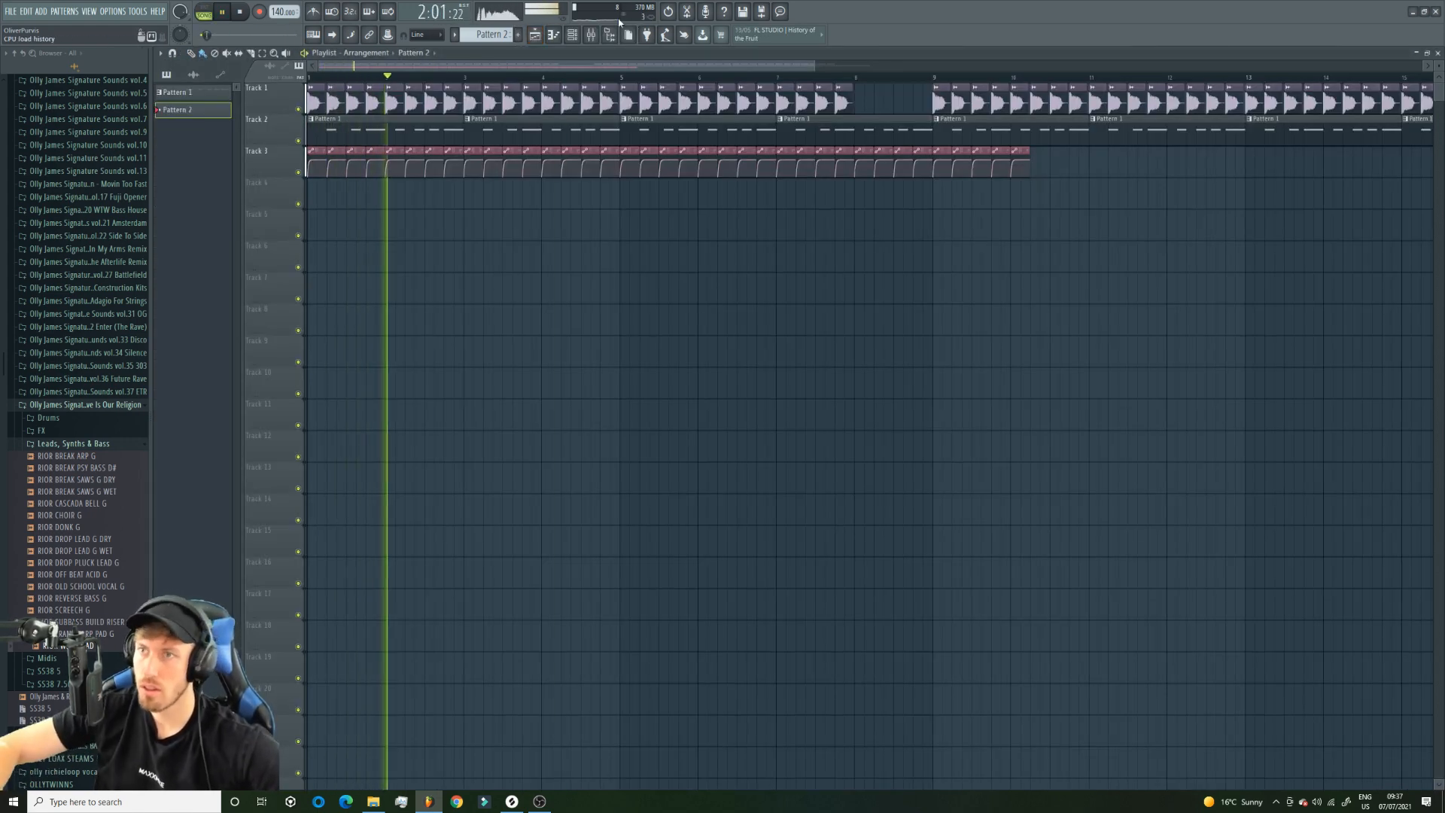
Raise the highest band of the Fruity parametric EQ 2 on mAIN LEAD, and select the MAIN LEAD BUS track.
{"action": "left_click", "coordinate": [591, 35]}
{"action": "left_click", "coordinate": [1322, 541]}
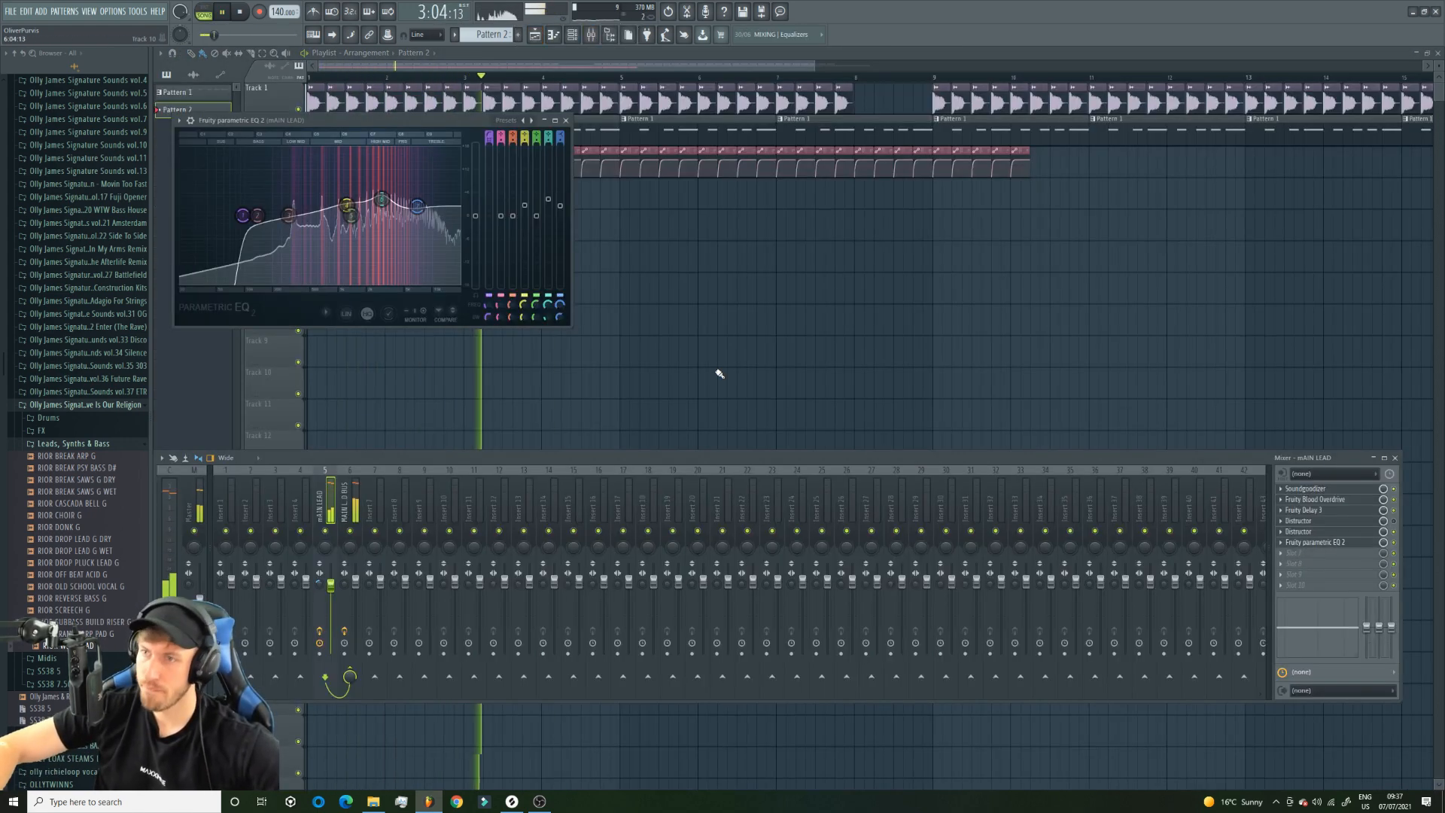
{"action": "left_click_drag", "start_coordinate": [417, 205], "coordinate": [383, 203]}
{"action": "left_click", "coordinate": [345, 512]}
{"action": "key", "text": "space"}
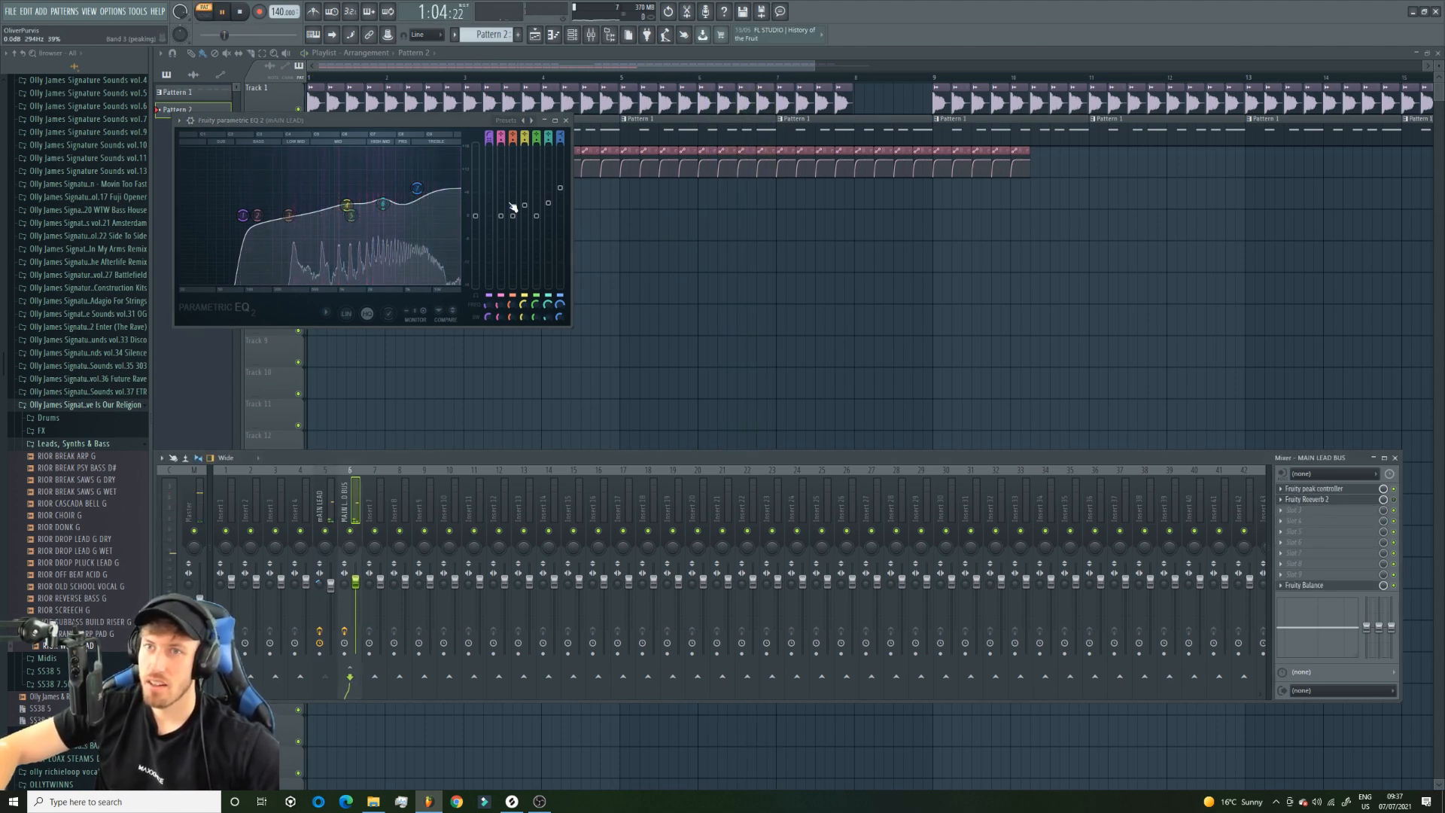
Reopen the Pattern 1 lead notes and open Fruity Delay 3 from the mAIN LEAD track's effects.
{"action": "left_click", "coordinate": [513, 58]}
{"action": "double_click", "coordinate": [530, 126]}
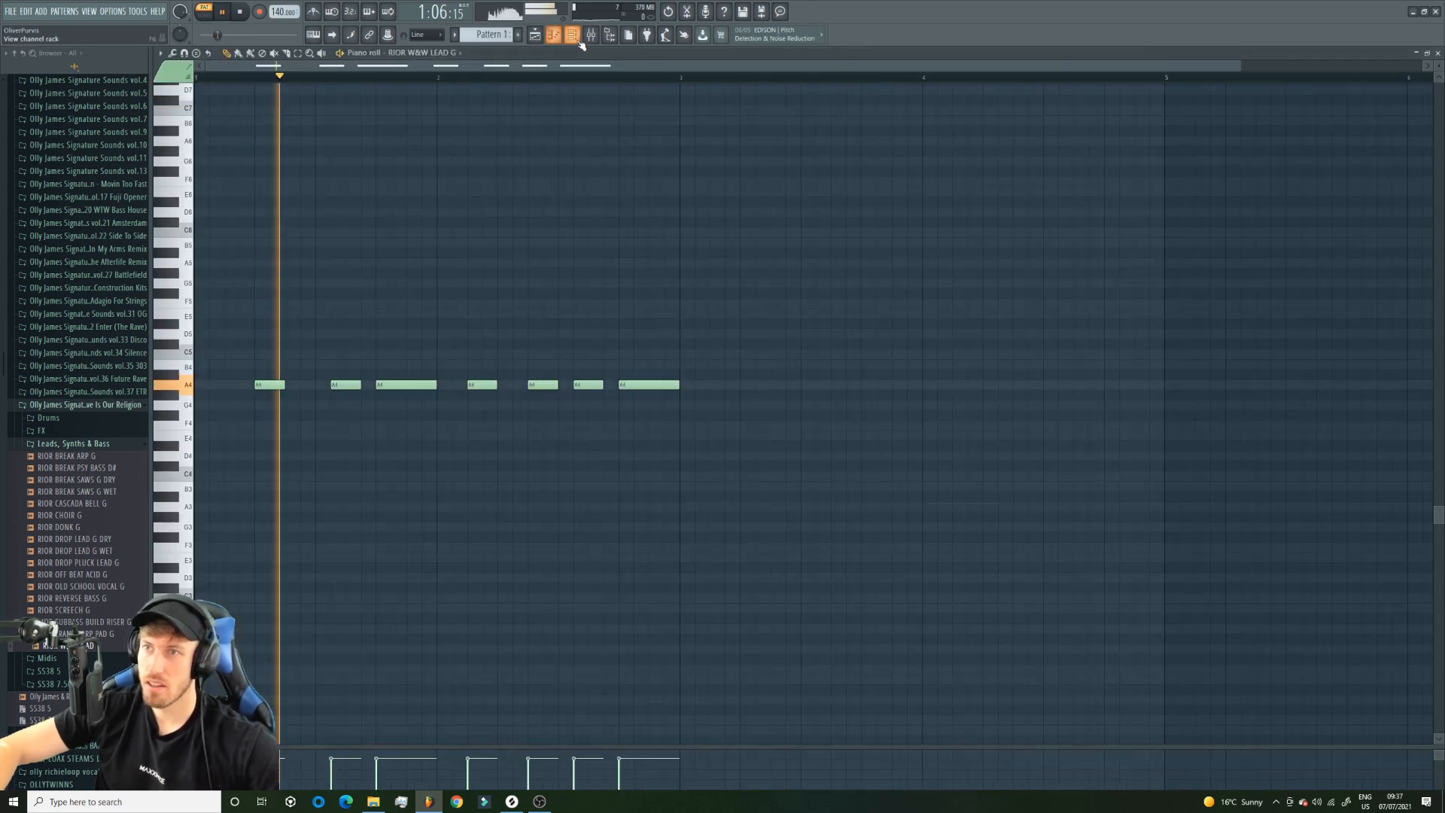
{"action": "left_click", "coordinate": [572, 36]}
{"action": "left_click", "coordinate": [591, 35]}
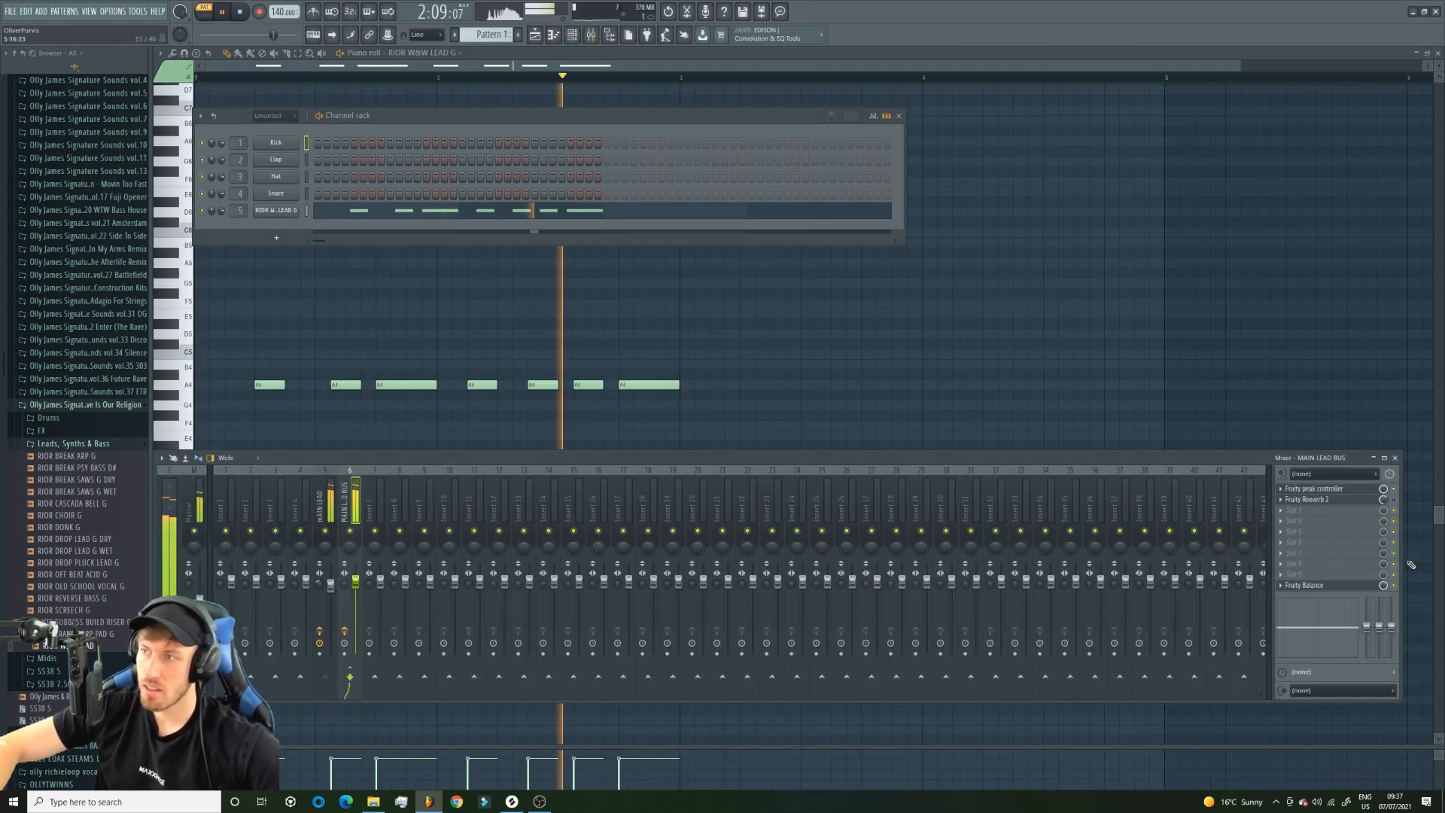
{"action": "left_click", "coordinate": [326, 504]}
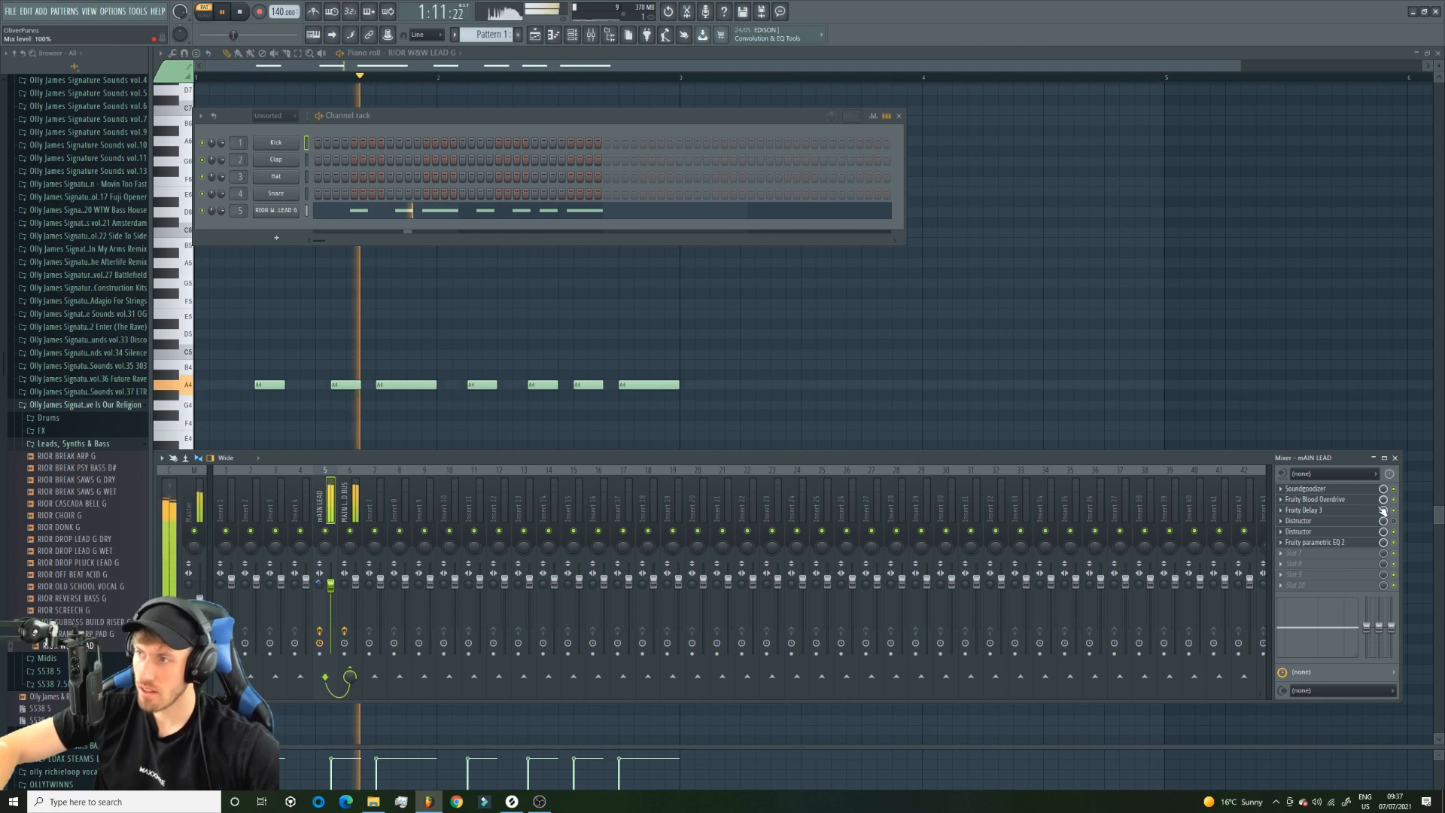
{"action": "left_click", "coordinate": [1354, 511]}
{"action": "key", "text": "space"}
Link the Fruity Delay 3 mix level to the Peak ctrl - Peak controller with the Log scale mapping, and play the pattern.
{"action": "right_click", "coordinate": [1383, 510]}
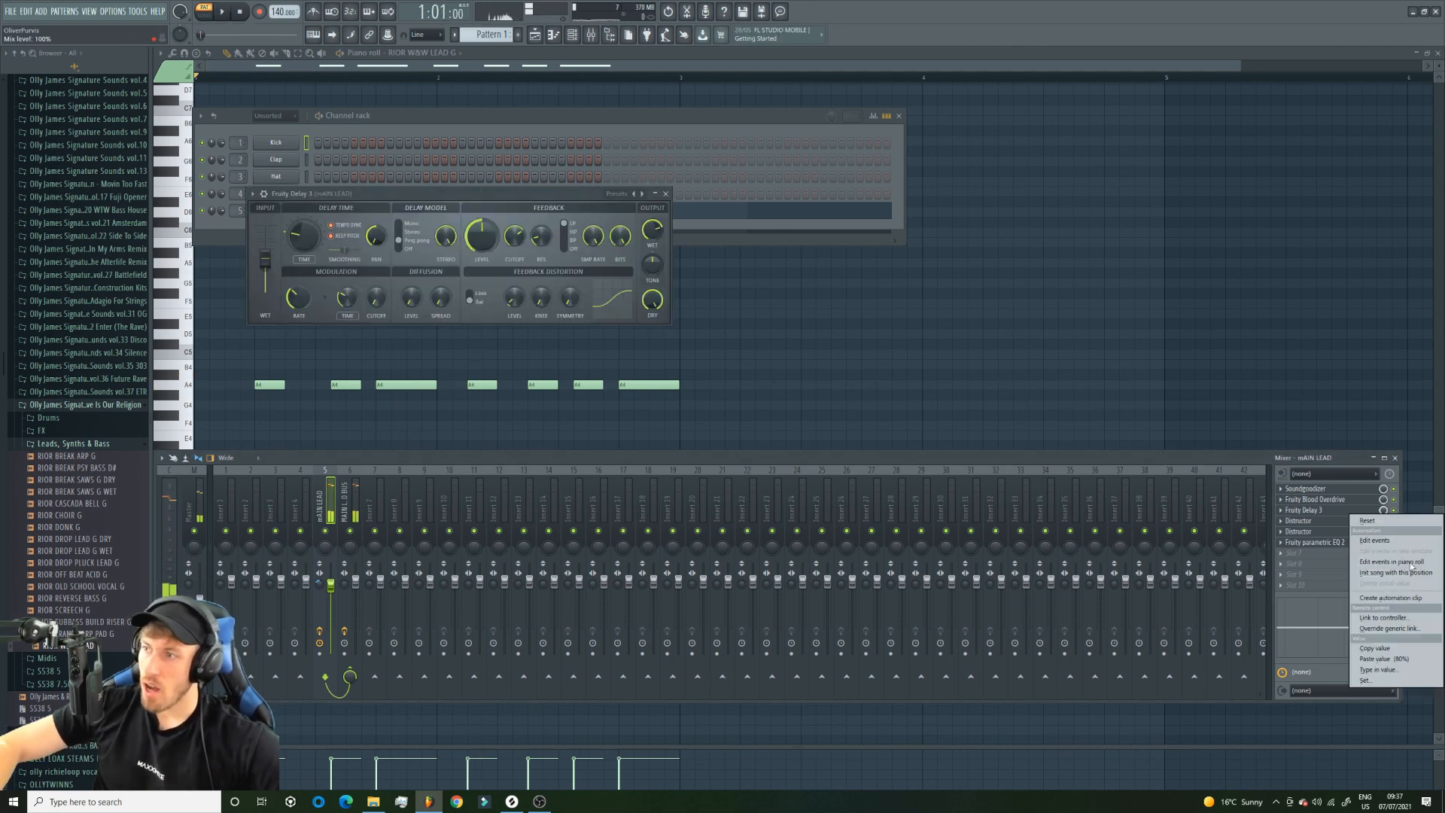
{"action": "left_click", "coordinate": [1385, 618]}
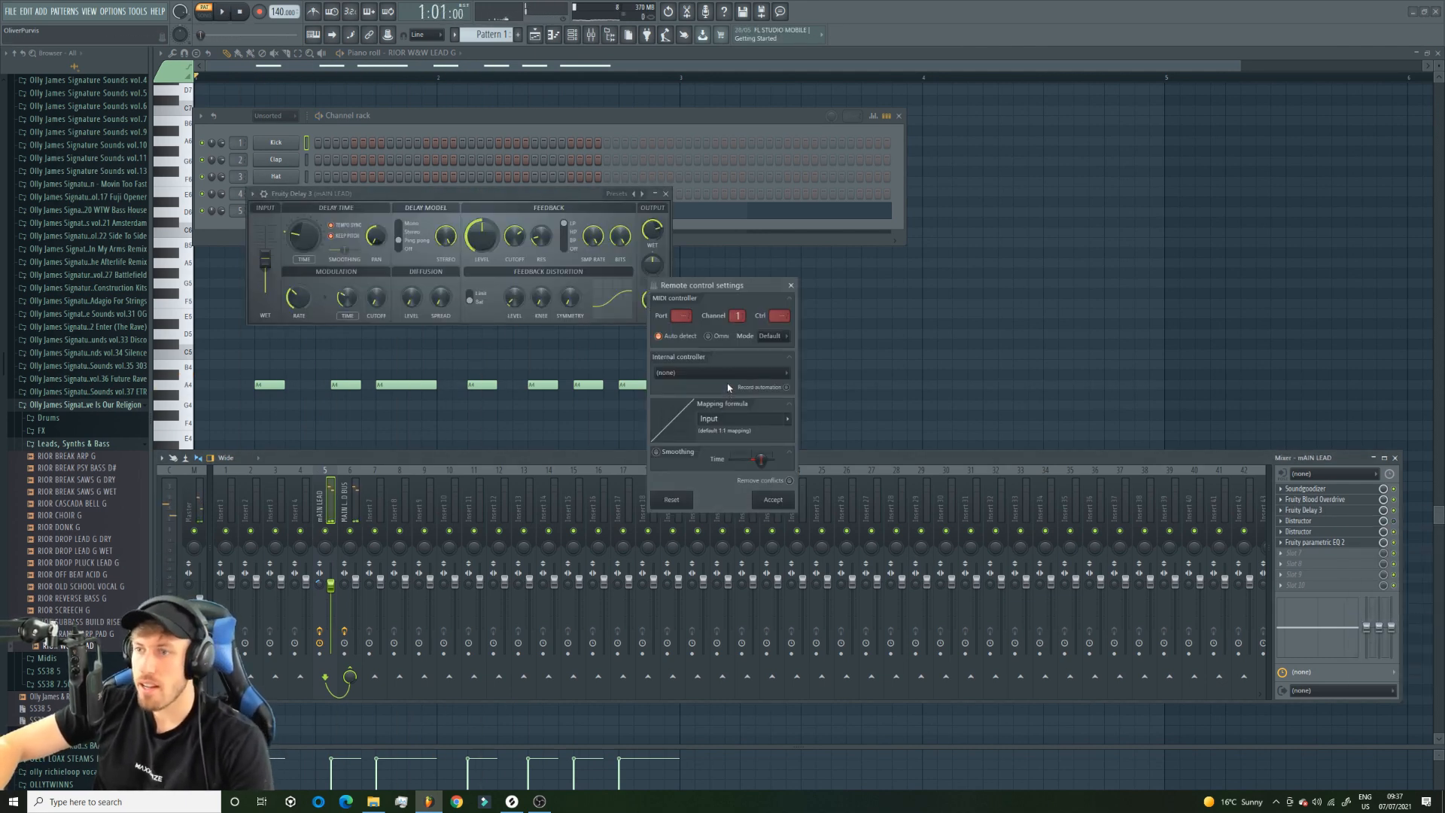
{"action": "left_click", "coordinate": [726, 375]}
{"action": "left_click", "coordinate": [715, 424]}
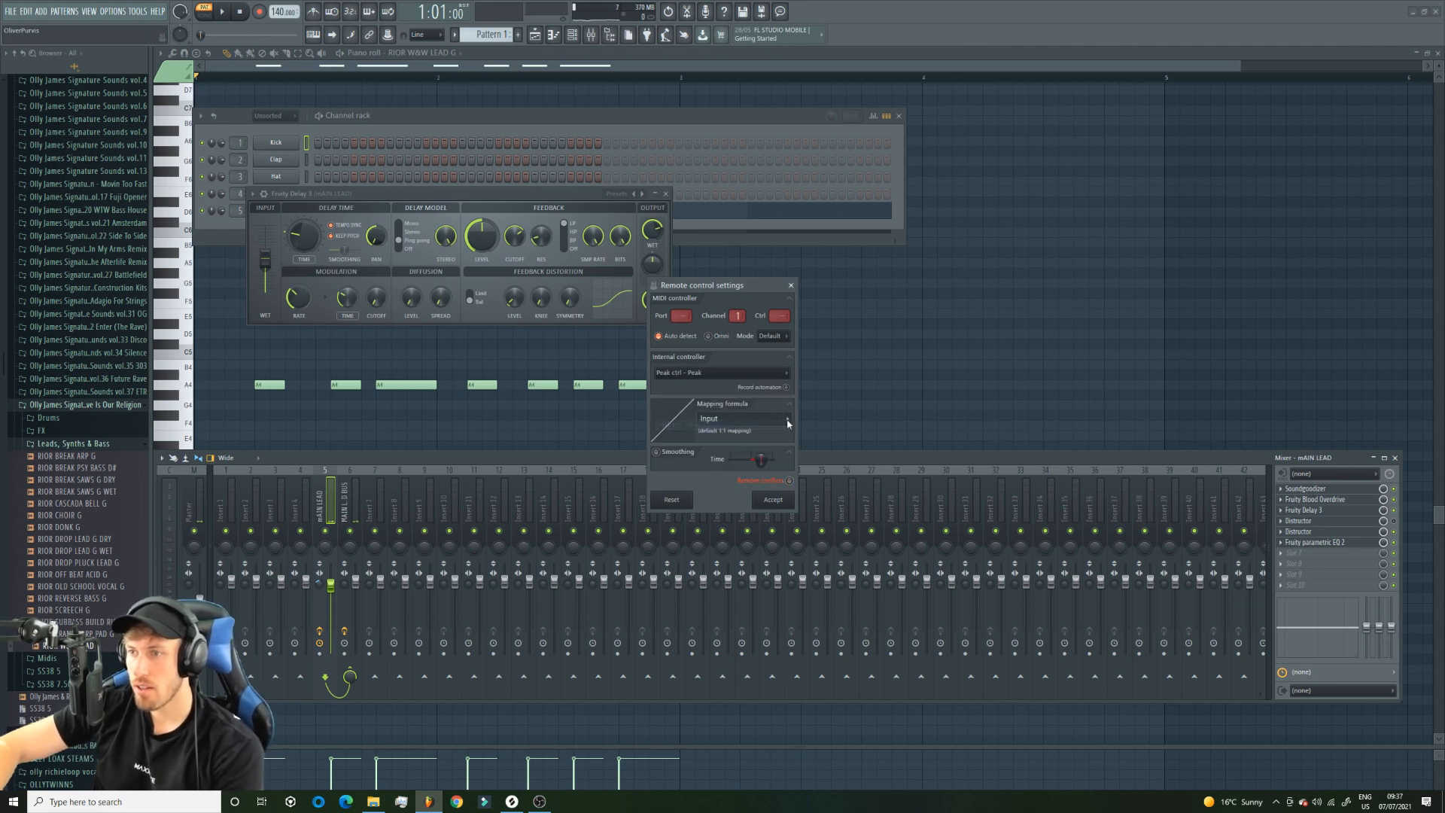
{"action": "left_click", "coordinate": [790, 423]}
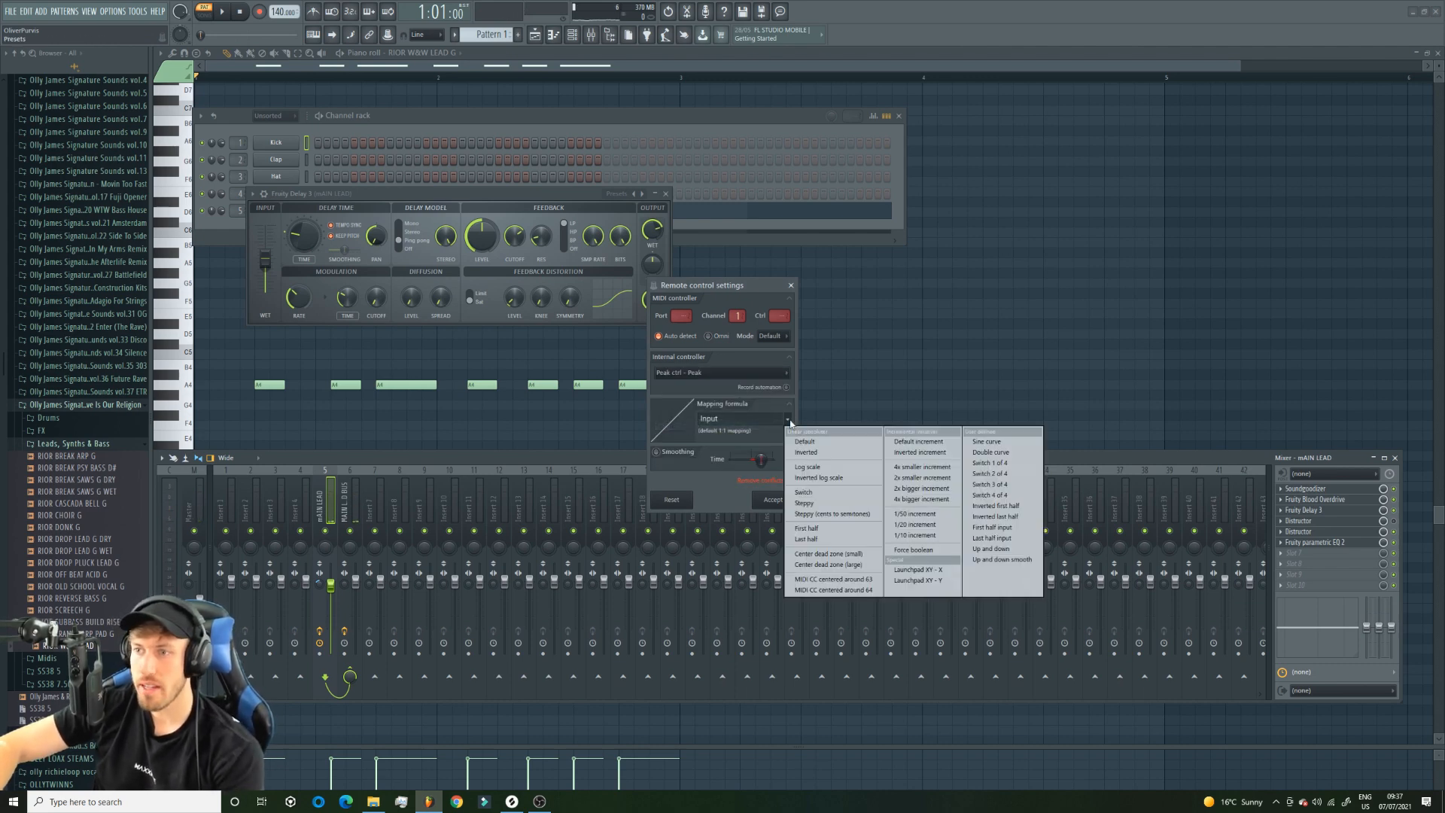
{"action": "left_click", "coordinate": [825, 468]}
{"action": "left_click", "coordinate": [772, 499]}
{"action": "key", "text": "space"}
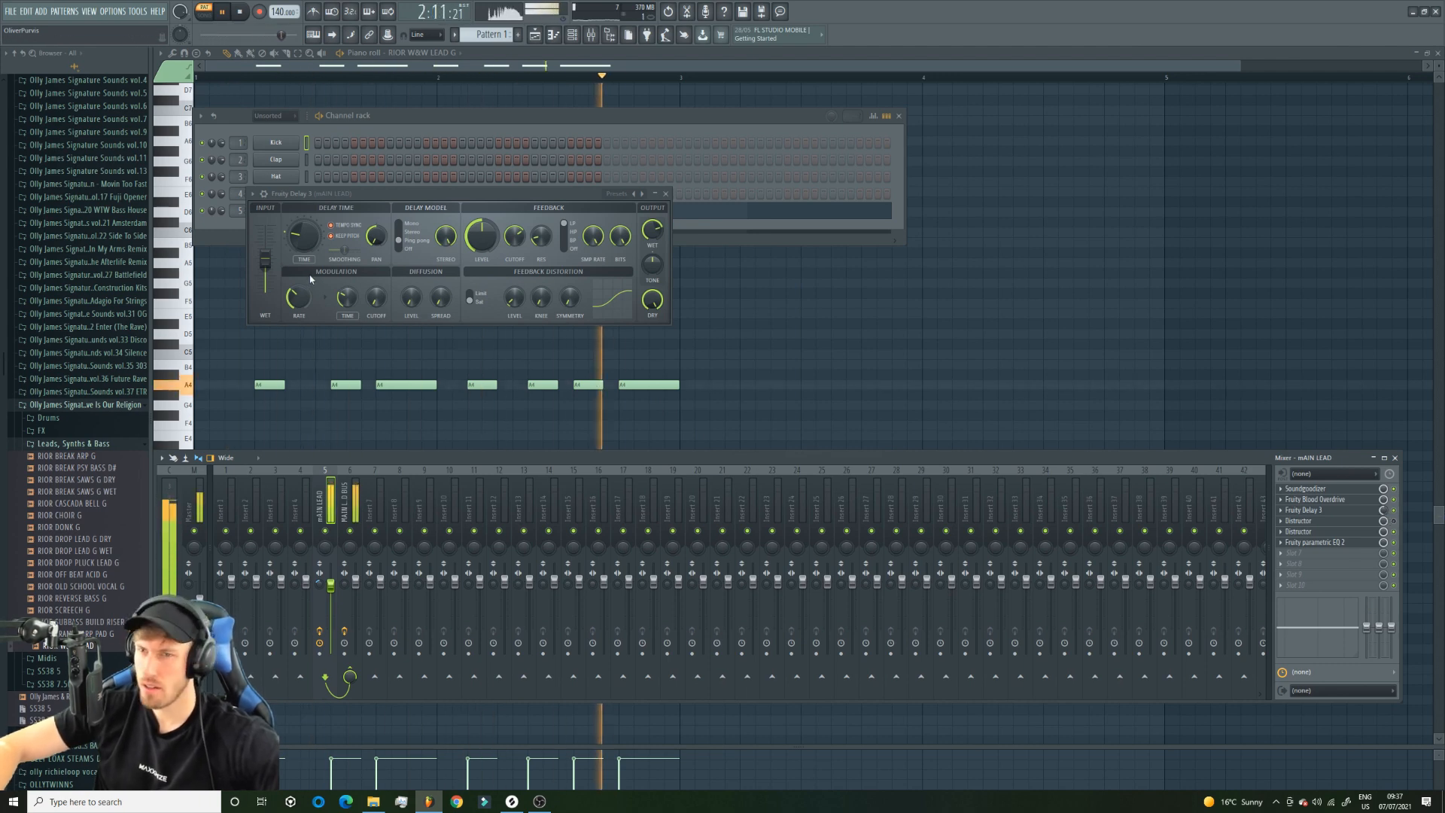
Try the lead notes an octave lower at A3 and an octave higher at A5, and return them to A4.
{"action": "left_click_drag", "start_coordinate": [689, 394], "coordinate": [708, 401]}
{"action": "right_click", "coordinate": [714, 392]}
{"action": "key", "text": "ctrl+Down"}
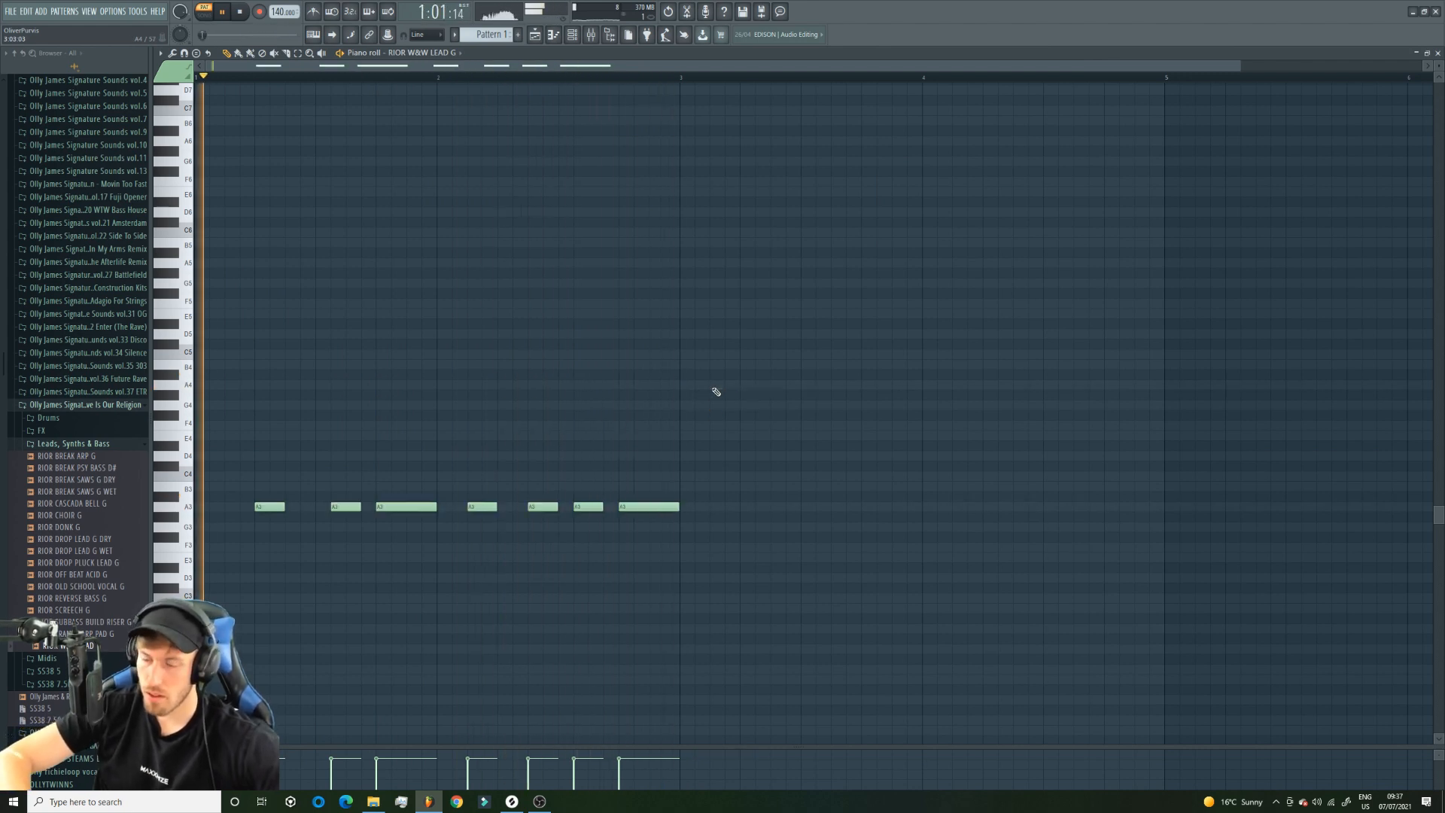
{"action": "key", "text": "ctrl+Up"}
{"action": "key", "text": "ctrl+Up"}
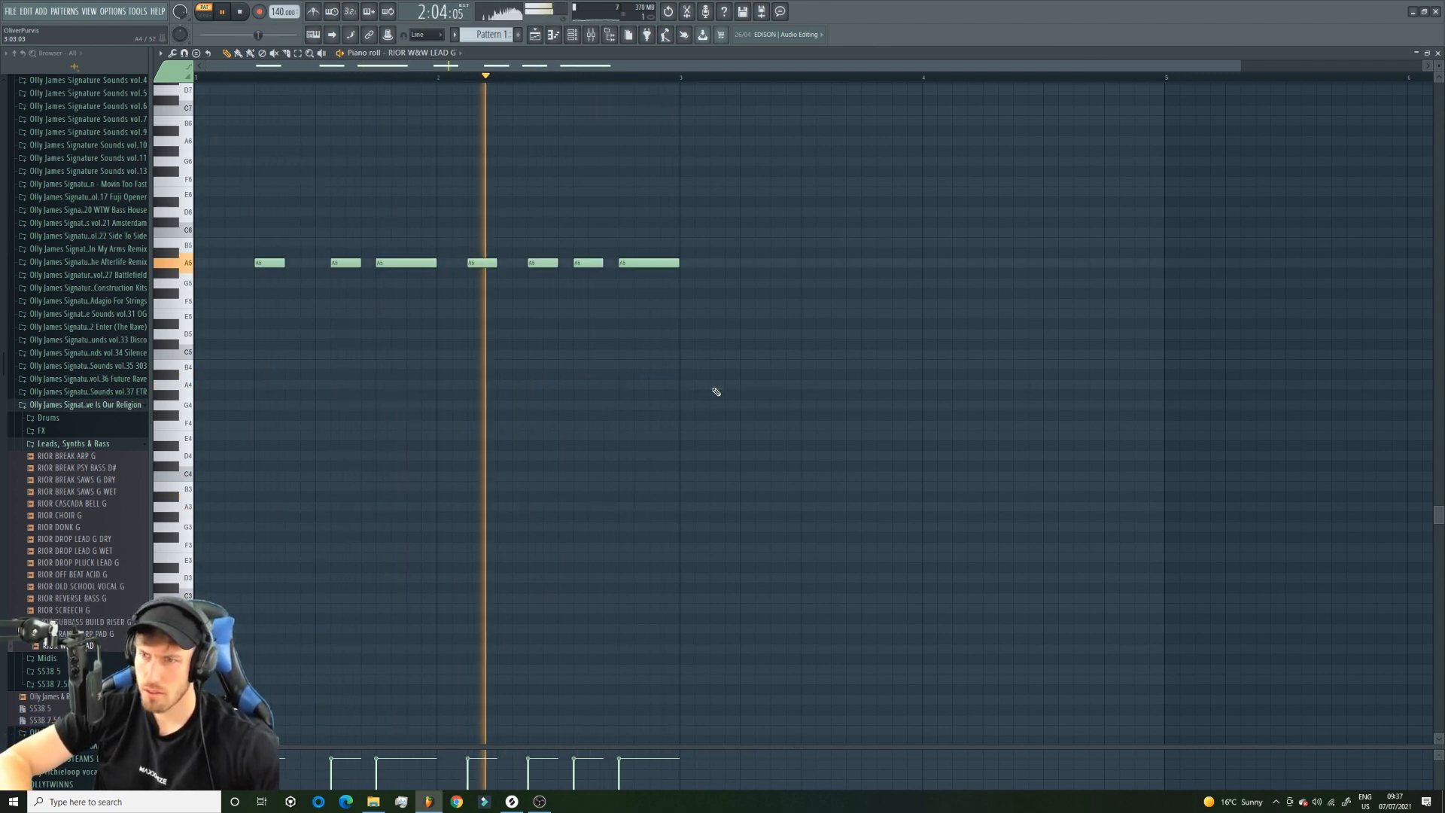
{"action": "key", "text": "ctrl+Down"}
Raise the high cut of Fruity Reeverb 2 on MAIN LEAD BUS to about 3.5 kHz and adjust its decay and damping during song playback.
{"action": "left_click", "coordinate": [534, 34]}
{"action": "key", "text": "space"}
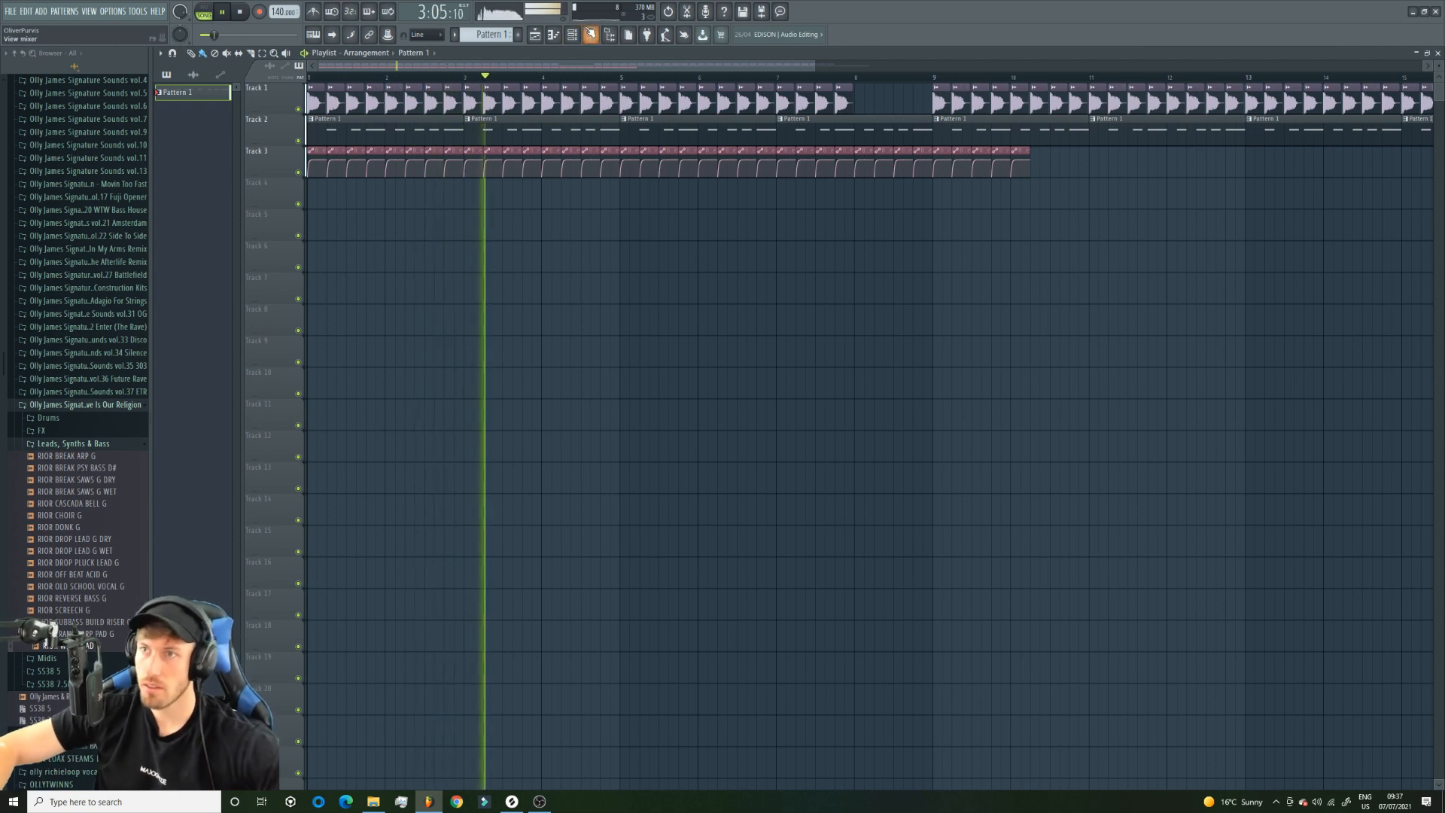
{"action": "left_click", "coordinate": [591, 34]}
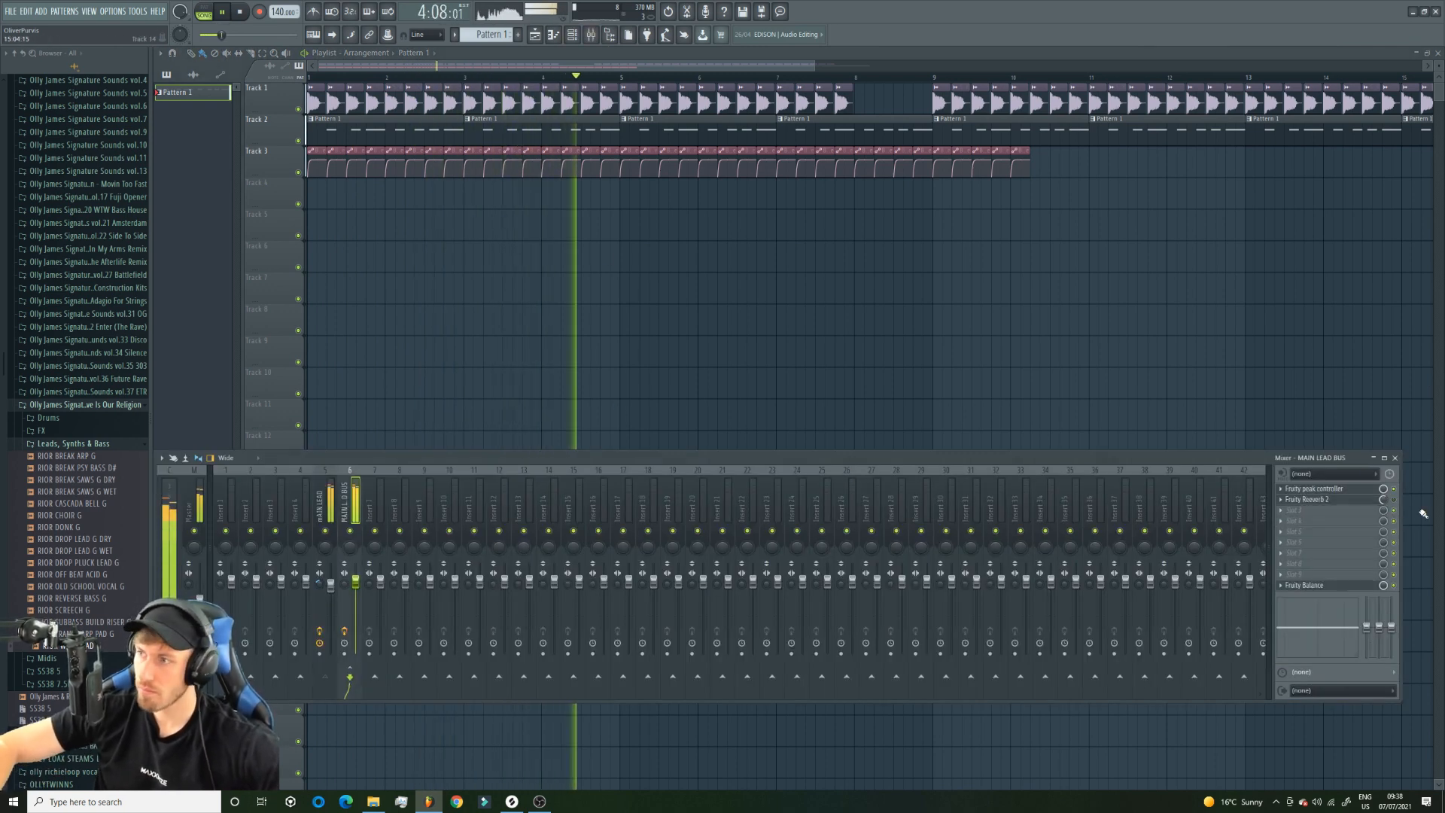
{"action": "left_click", "coordinate": [1343, 489]}
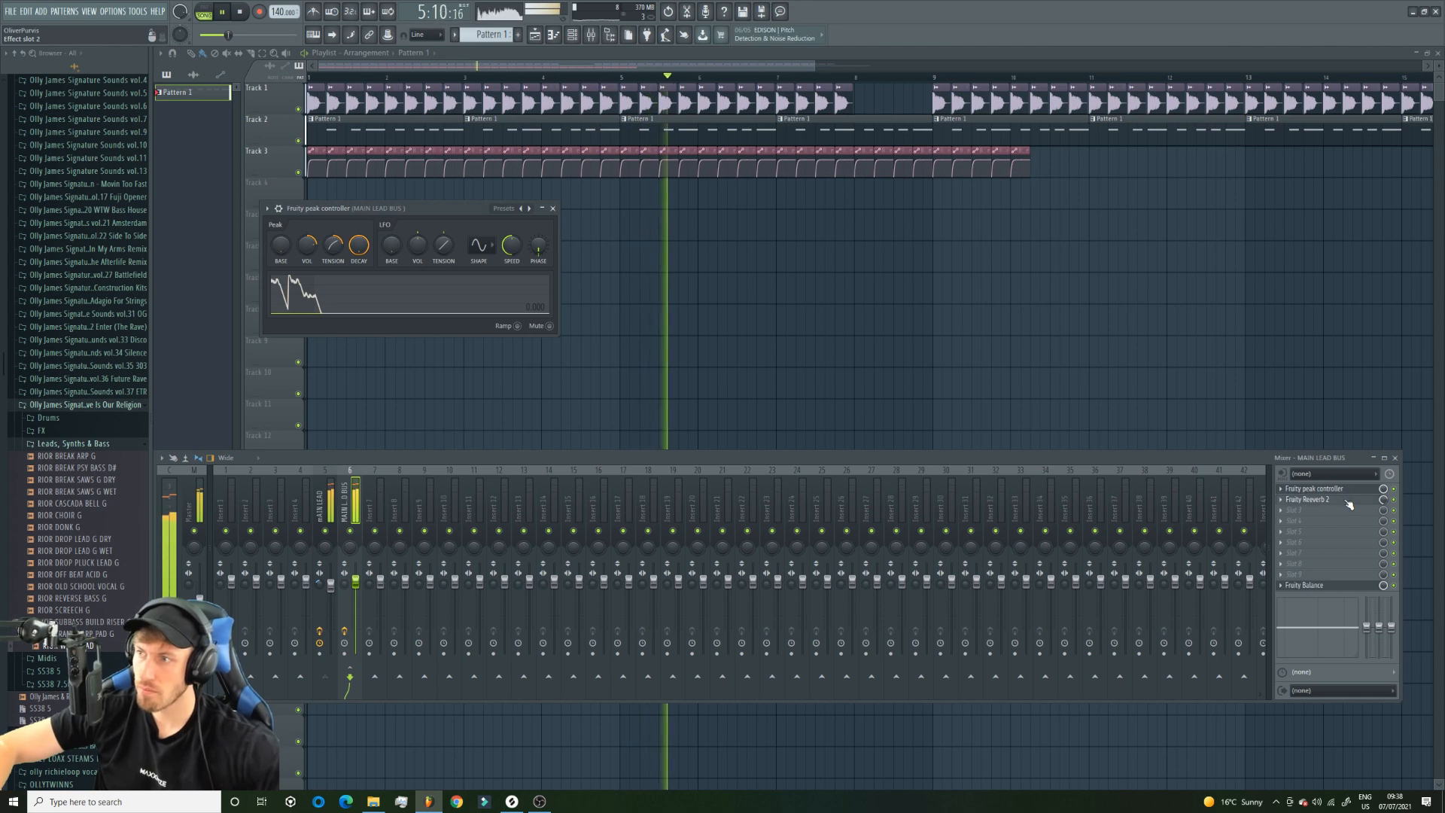
{"action": "left_click", "coordinate": [1344, 499]}
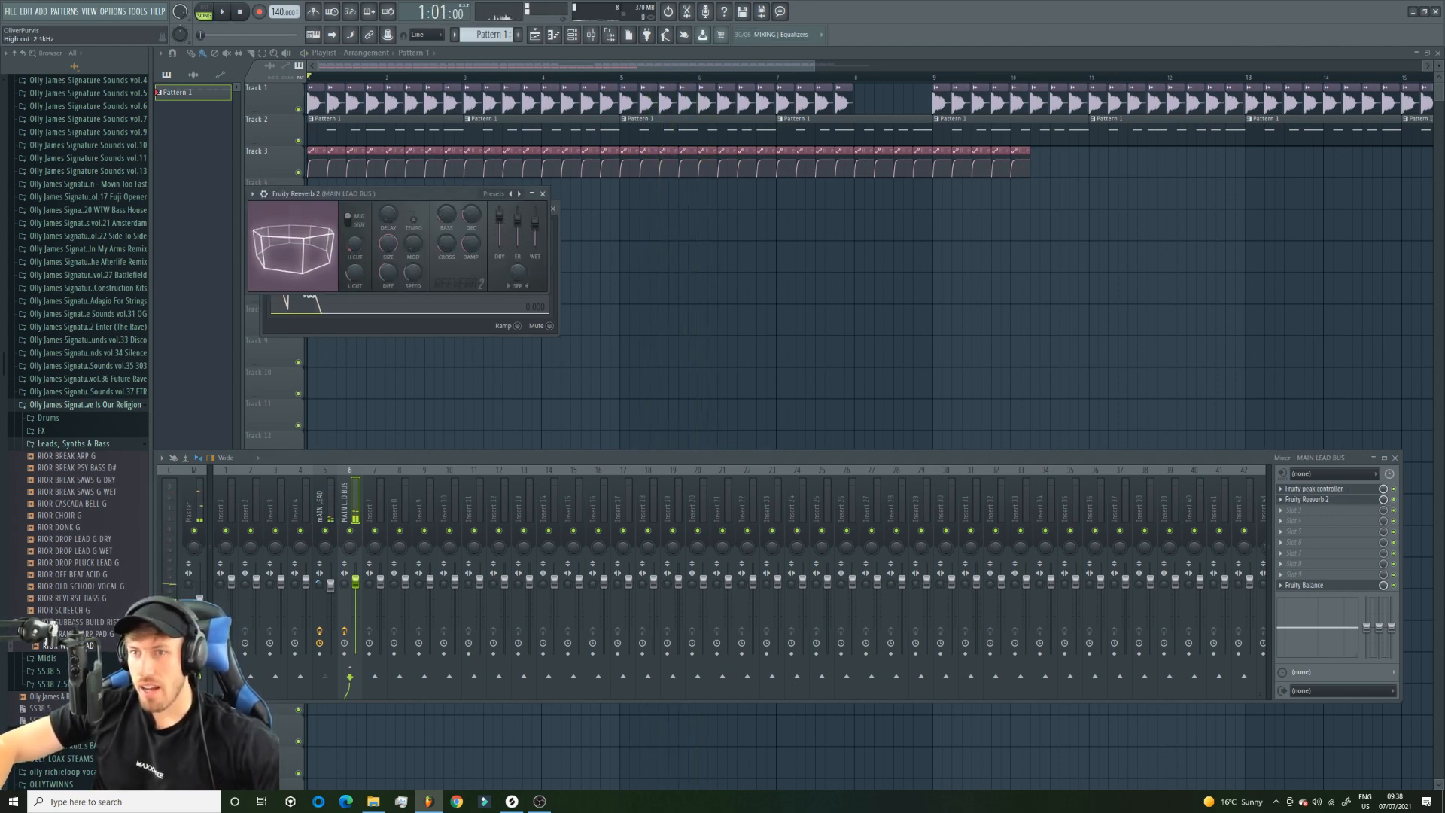
{"action": "left_click_drag", "start_coordinate": [354, 244], "coordinate": [355, 236]}
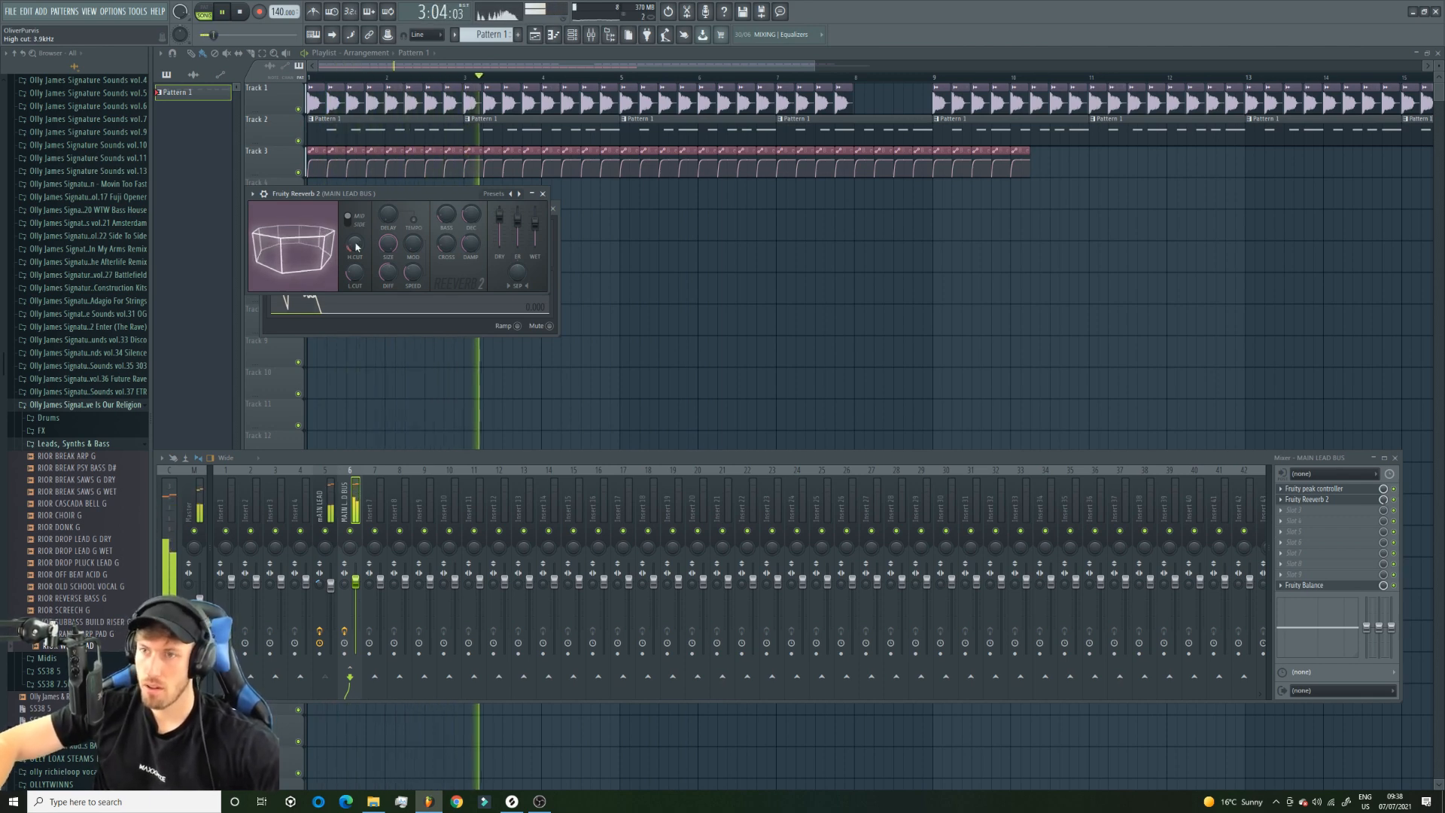
{"action": "mouse_move", "coordinate": [471, 214]}
{"action": "left_mouse_down"}
{"action": "mouse_move", "coordinate": [471, 188]}
{"action": "mouse_move", "coordinate": [471, 220]}
{"action": "left_mouse_up"}
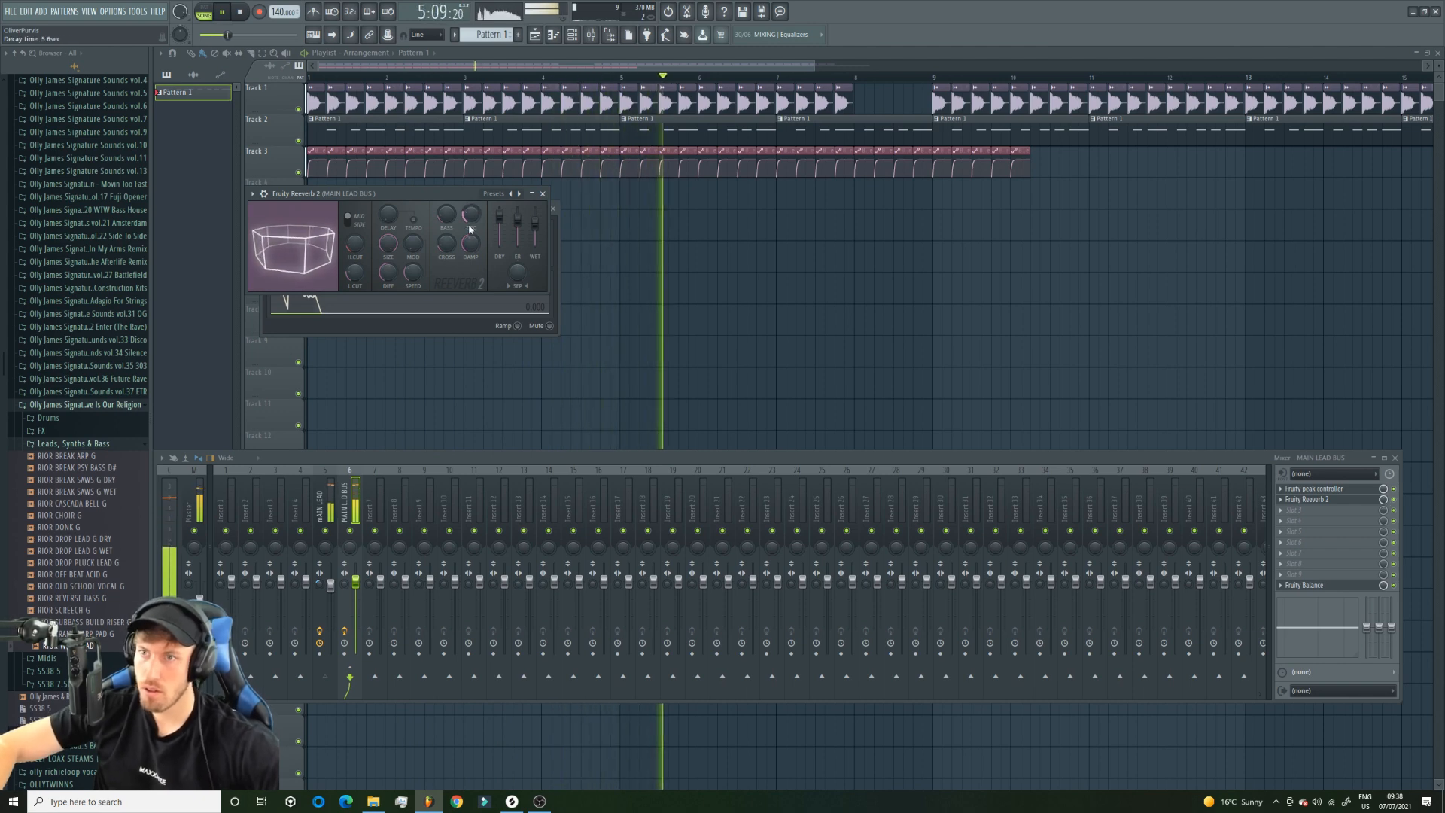
{"action": "left_click_drag", "start_coordinate": [476, 254], "coordinate": [476, 258]}
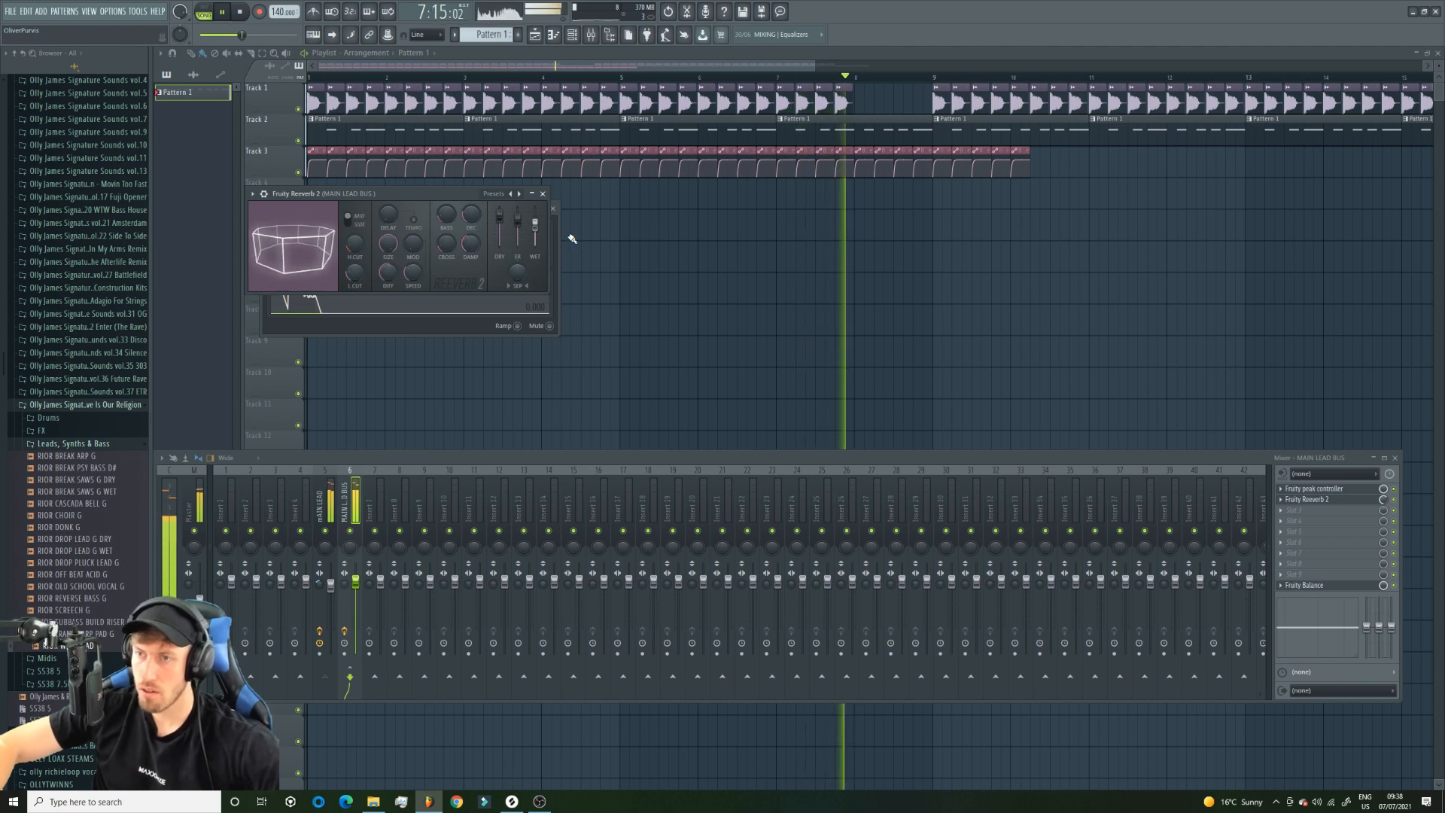
{"action": "key", "text": "space"}
Add Fruity parametric EQ 2 to slot 6 of MAIN LEAD BUS and raise its low-cut frequency to remove more low end.
{"action": "left_click", "coordinate": [1323, 541]}
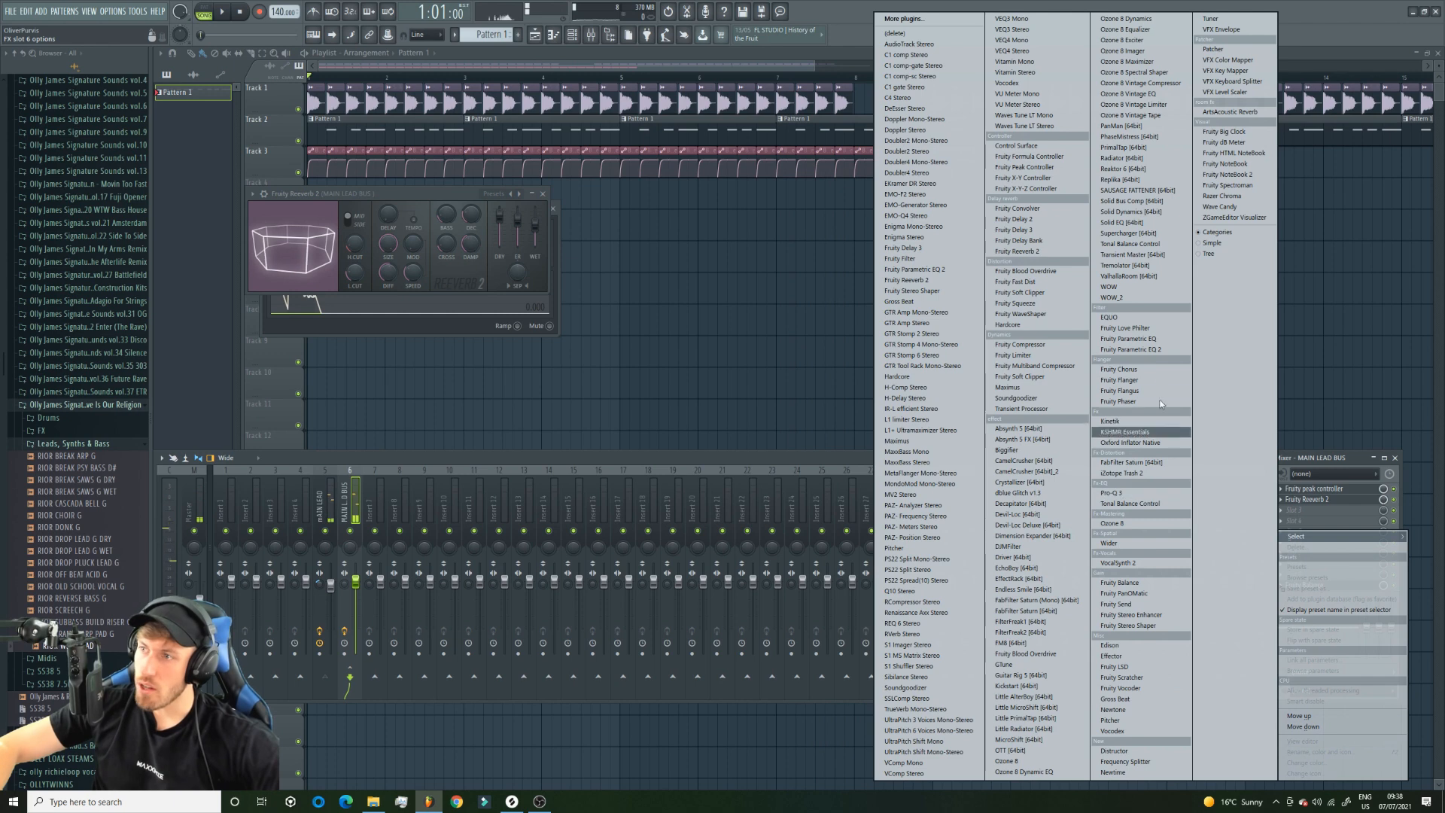
{"action": "left_click", "coordinate": [1154, 348]}
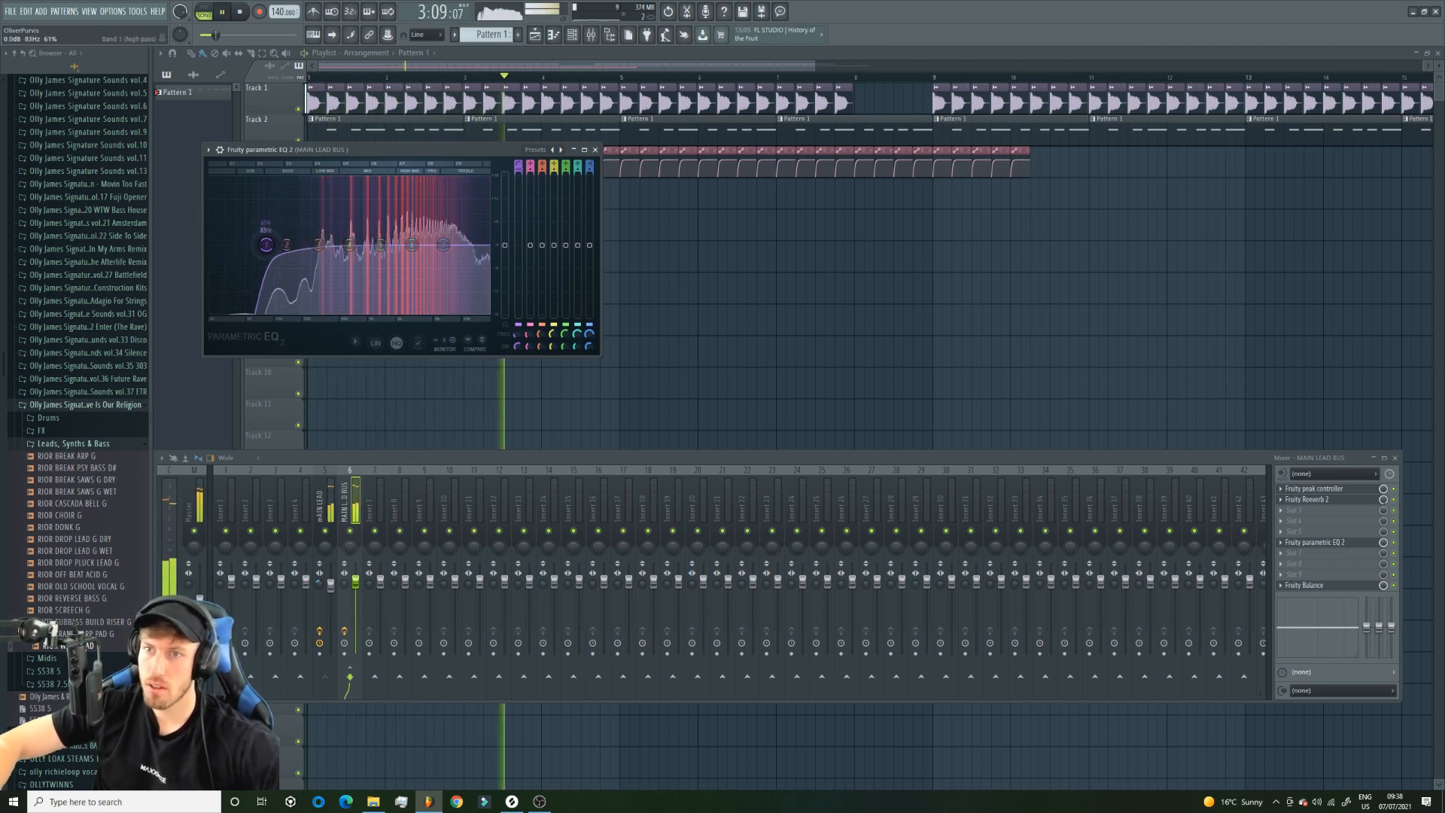
{"action": "left_click_drag", "start_coordinate": [254, 244], "coordinate": [290, 245]}
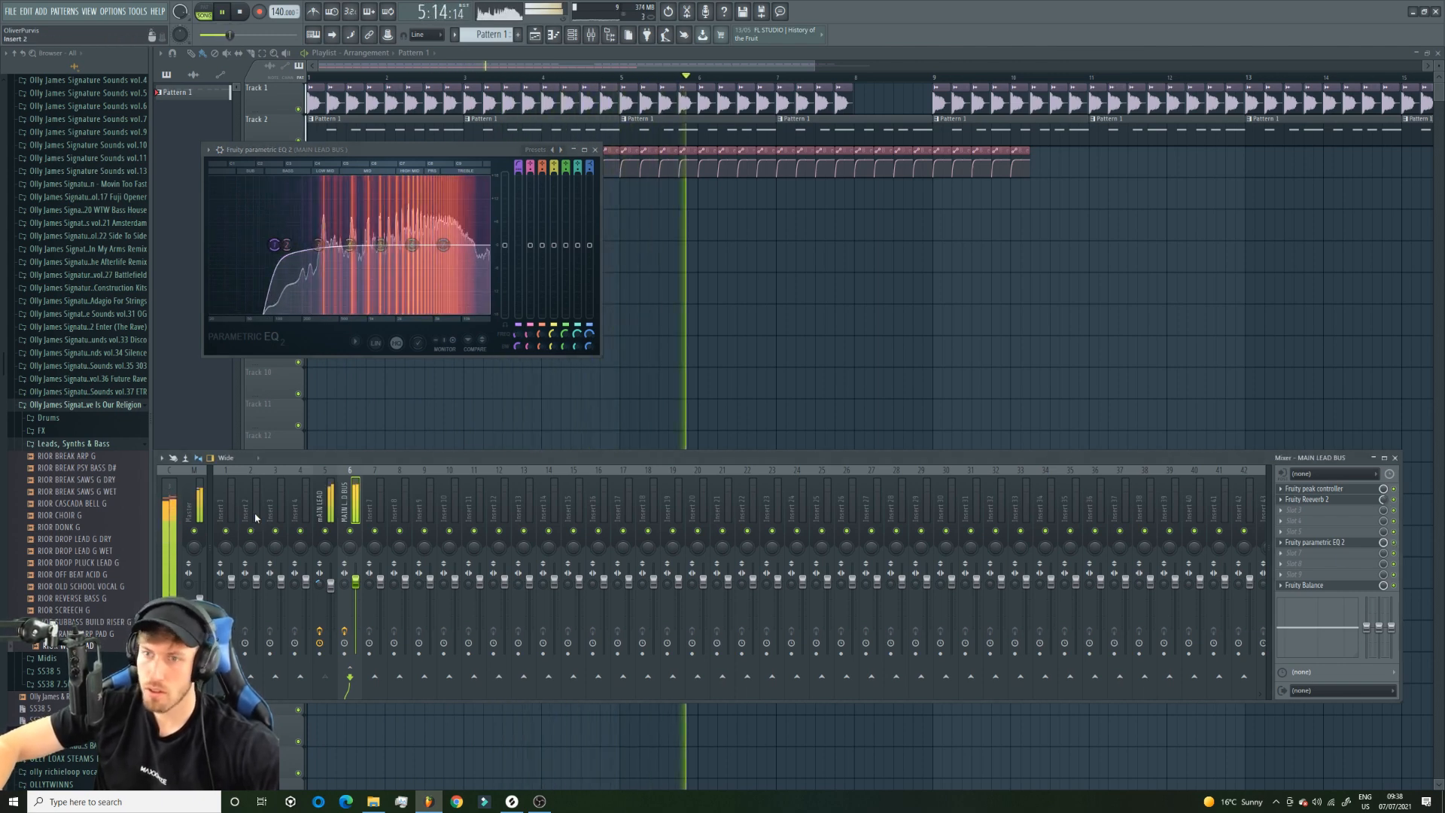
Play the song and inspect the Distructor and Fruity parametric EQ 2 settings on the MAIN LEAD mixer track.
{"action": "left_click", "coordinate": [325, 504]}
{"action": "key", "text": "space"}
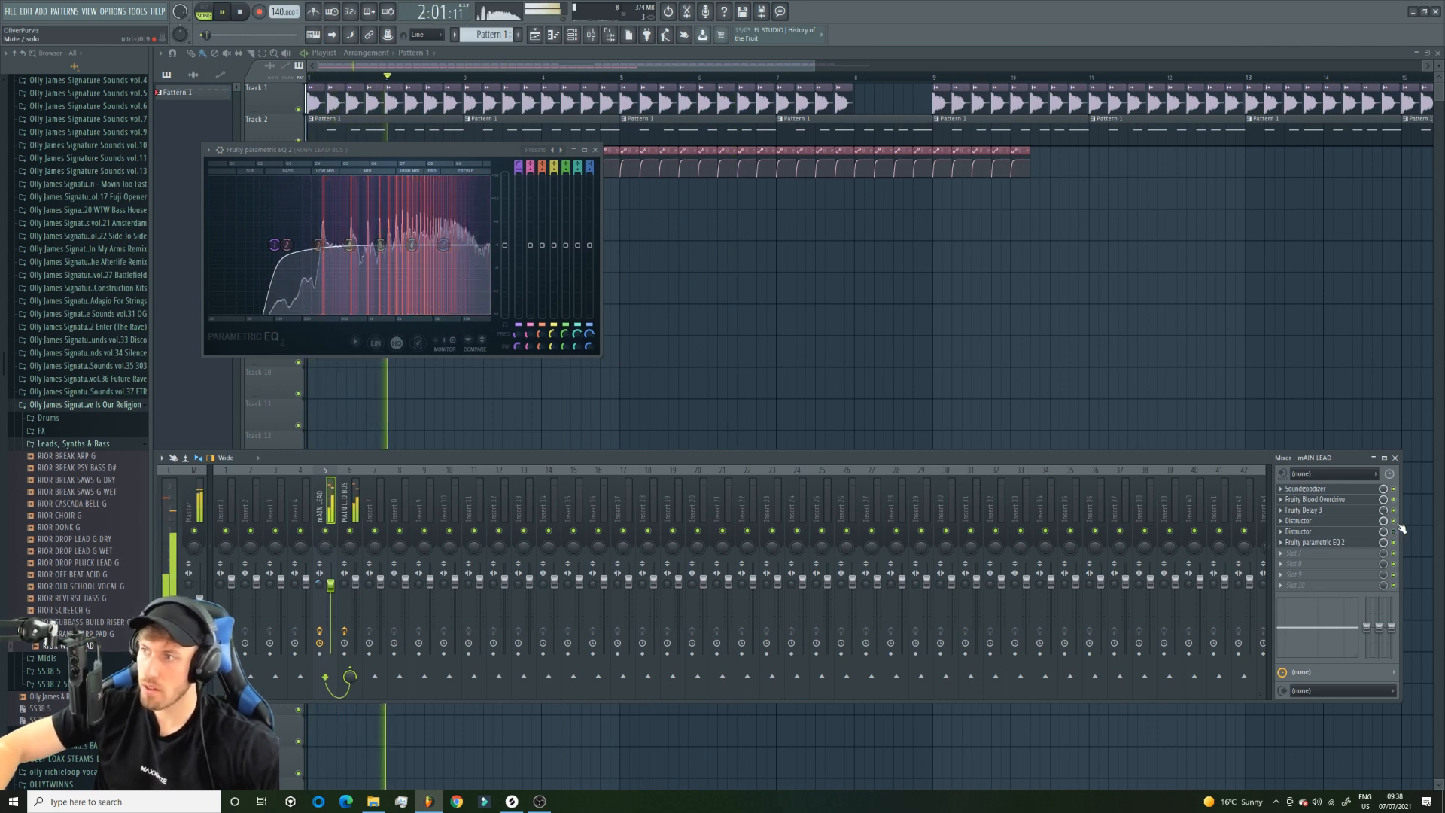
{"action": "left_click", "coordinate": [1324, 531]}
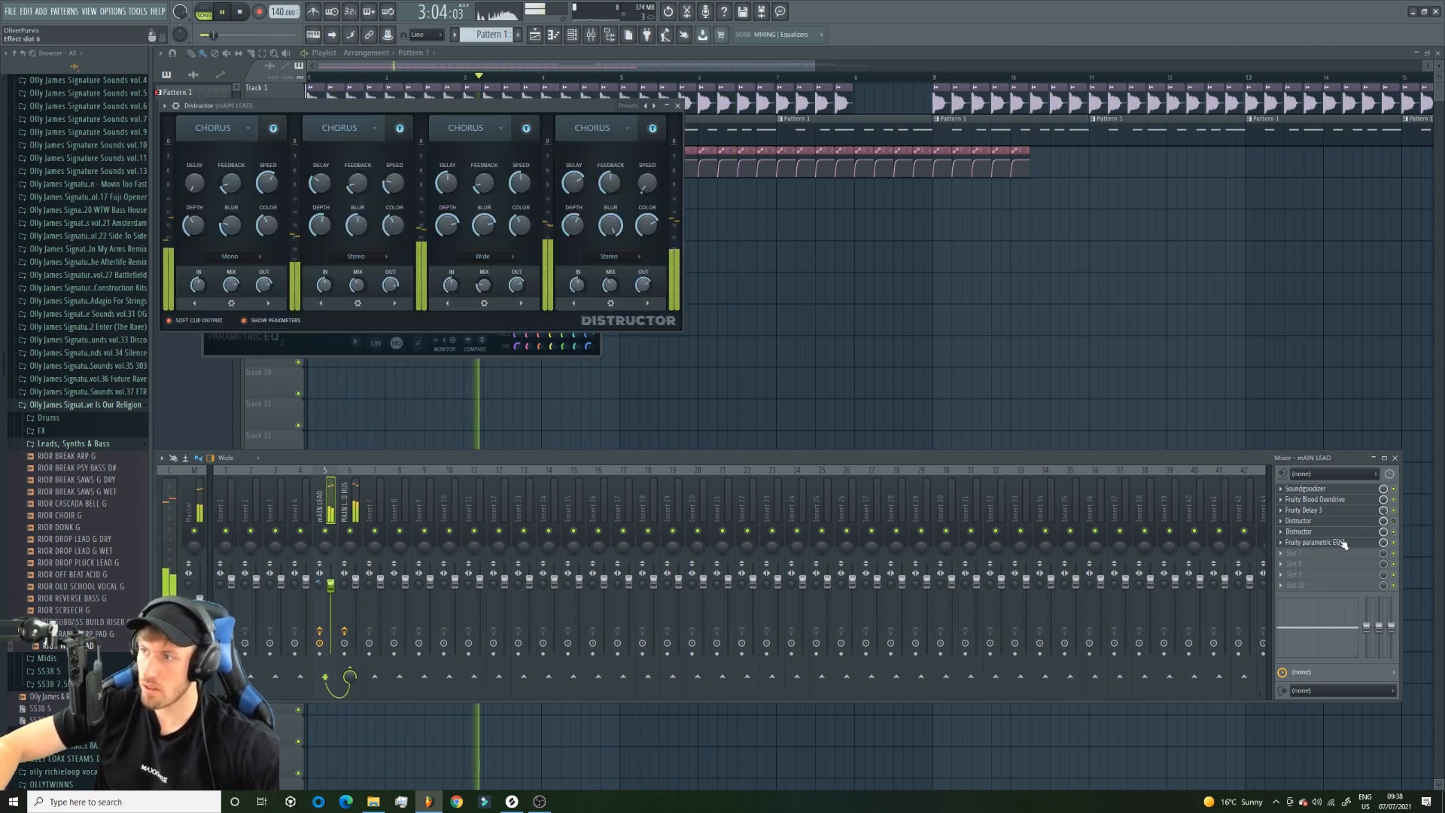
{"action": "left_click", "coordinate": [1325, 542]}
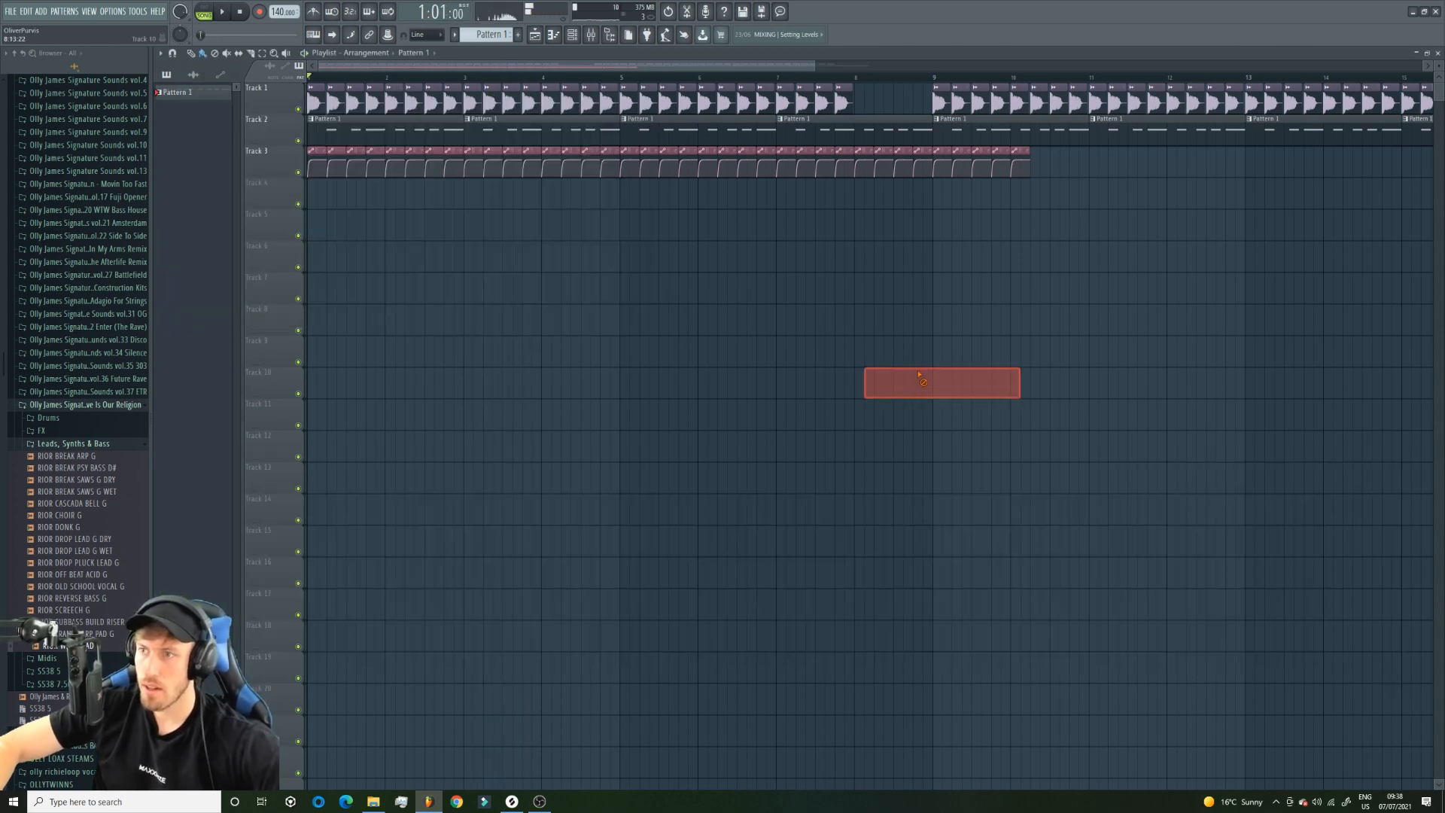
Delete the Track 3 automation clips past bar 8 and duplicate the remaining clips across bars 9 to 16.
{"action": "left_click", "coordinate": [767, 346]}
{"action": "right_click", "coordinate": [769, 346]}
{"action": "right_click", "coordinate": [1021, 165]}
{"action": "left_click", "coordinate": [262, 54]}
{"action": "left_click_drag", "start_coordinate": [814, 66], "coordinate": [1375, 68]}
{"action": "left_click_drag", "start_coordinate": [625, 159], "coordinate": [301, 158]}
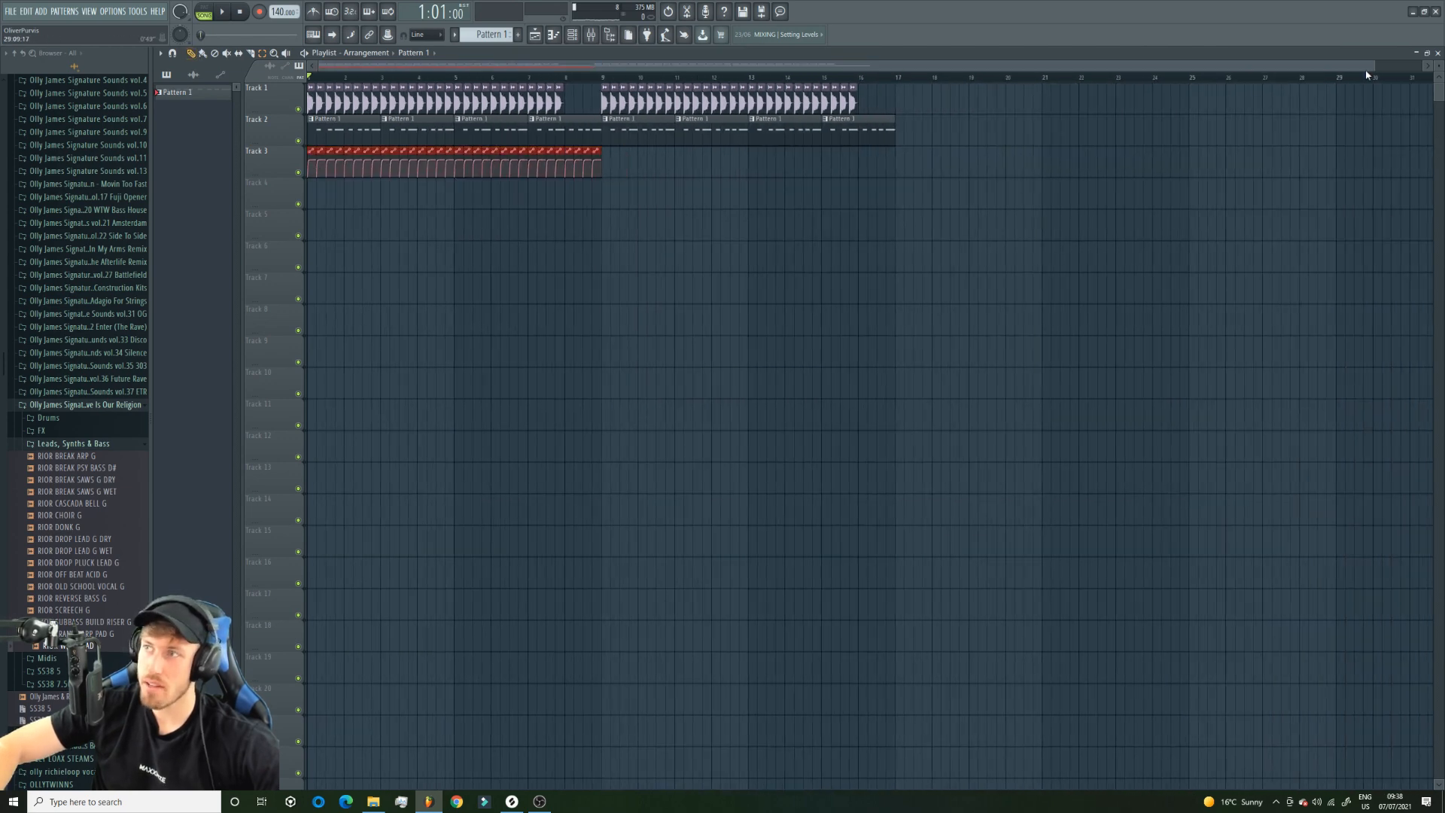
{"action": "left_click_drag", "start_coordinate": [1375, 70], "coordinate": [933, 67]}
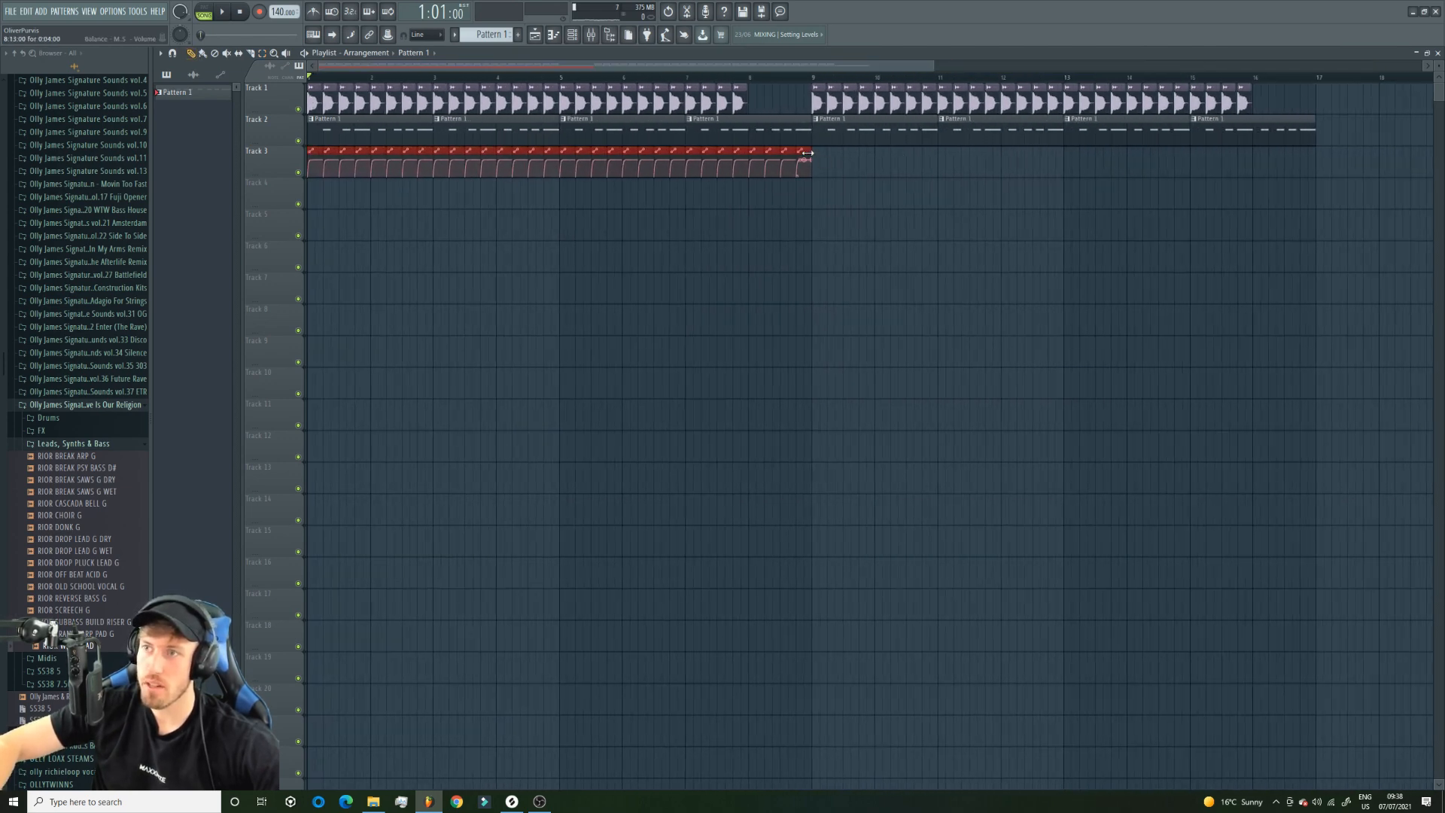
{"action": "left_click_drag", "start_coordinate": [805, 150], "coordinate": [1307, 166]}
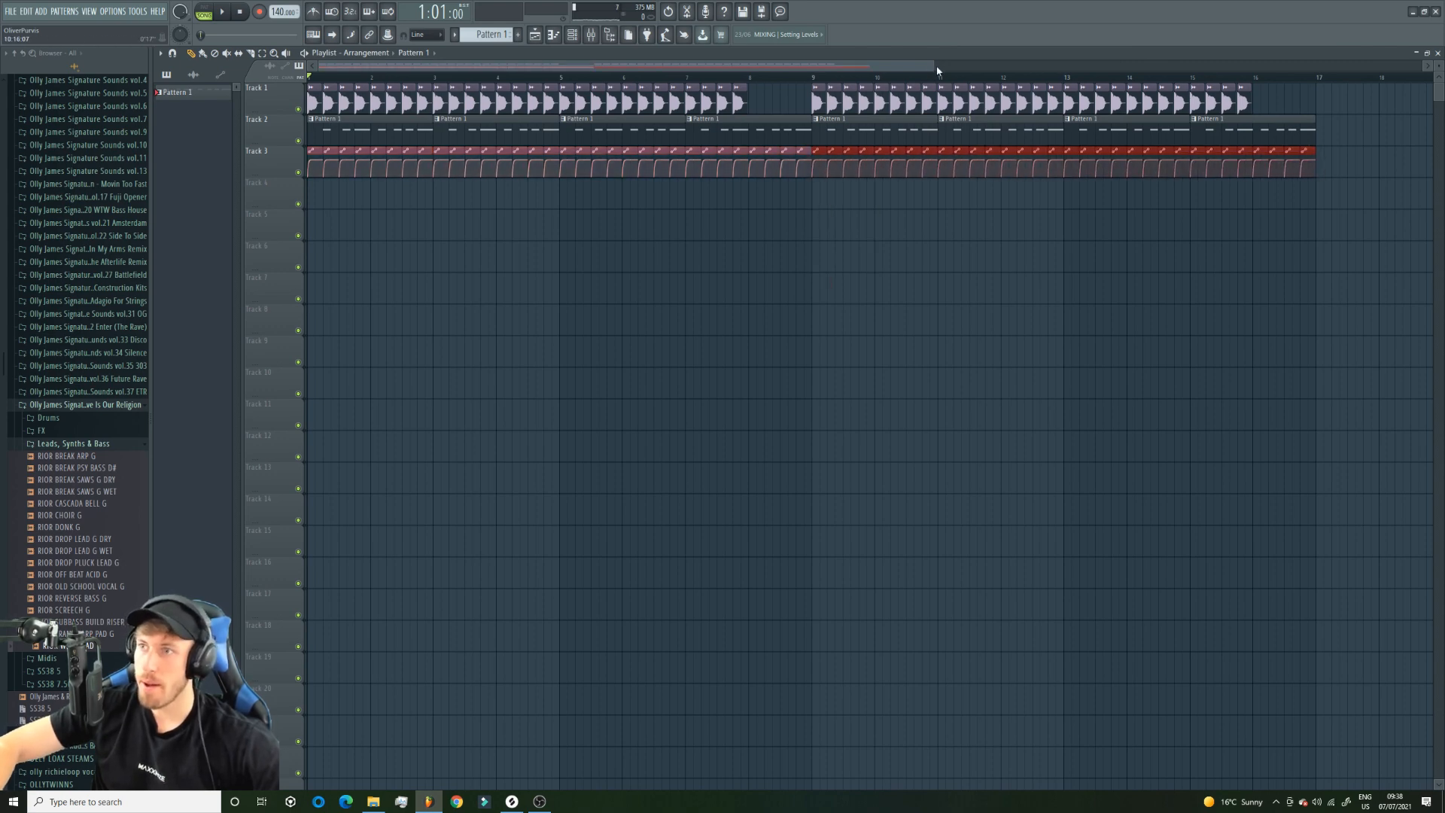
{"action": "left_click_drag", "start_coordinate": [934, 67], "coordinate": [1082, 66]}
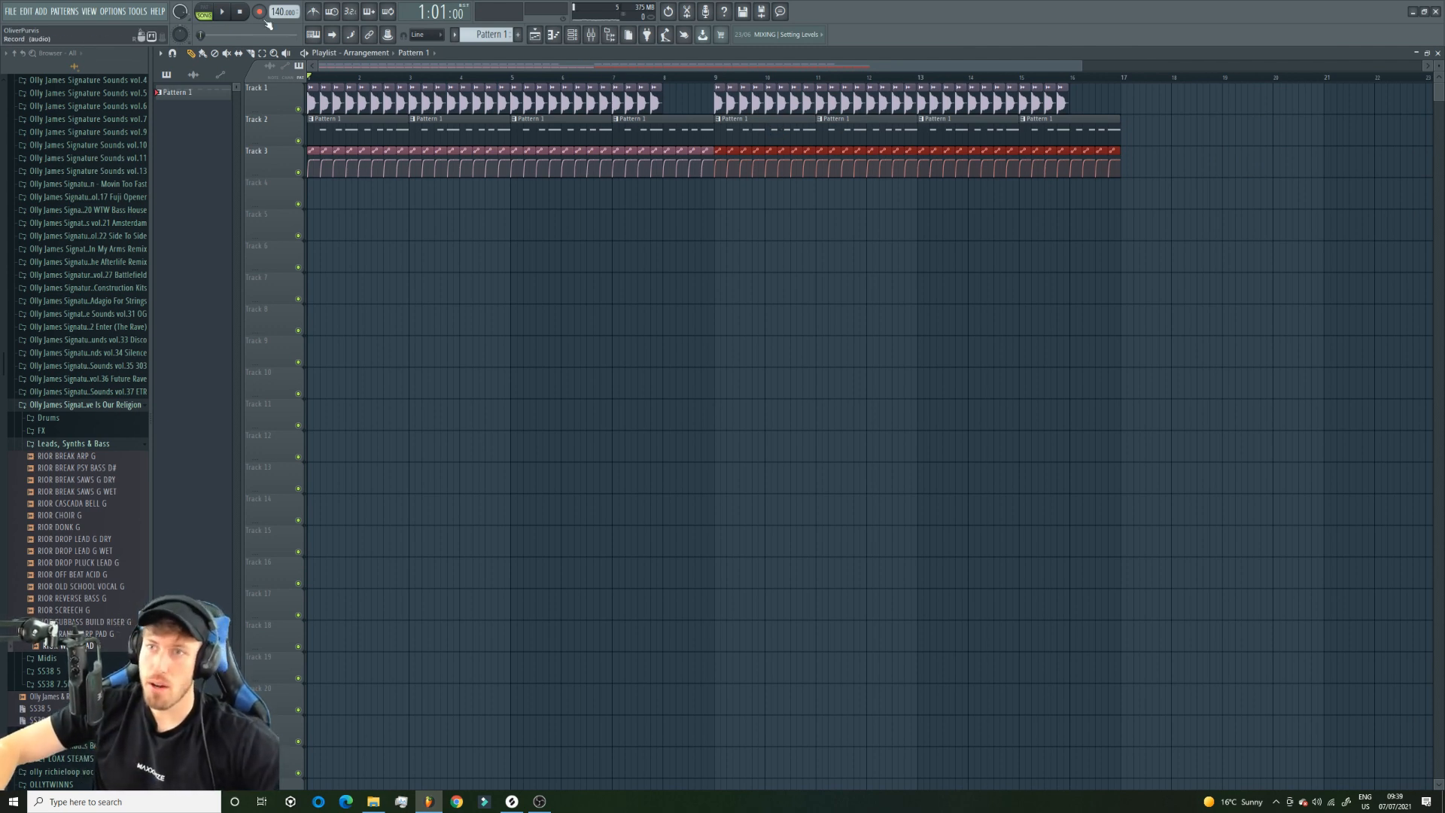
Insert a new pattern named BASSLIE and add a Harmor synth channel for it.
{"action": "left_click", "coordinate": [478, 34]}
{"action": "left_click", "coordinate": [607, 137]}
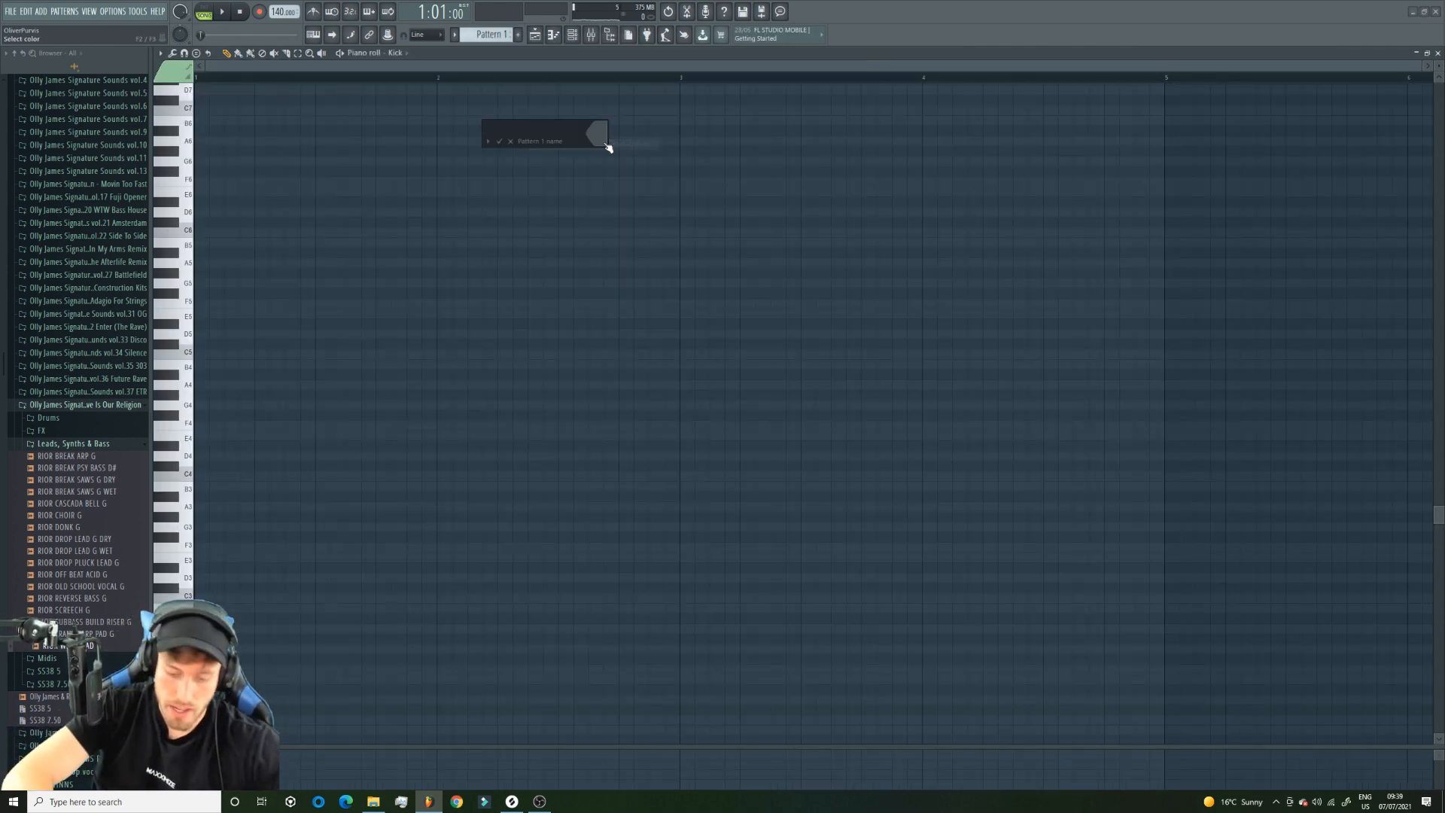
{"action": "type", "text": "BASSLIE"}
{"action": "key", "text": "Return"}
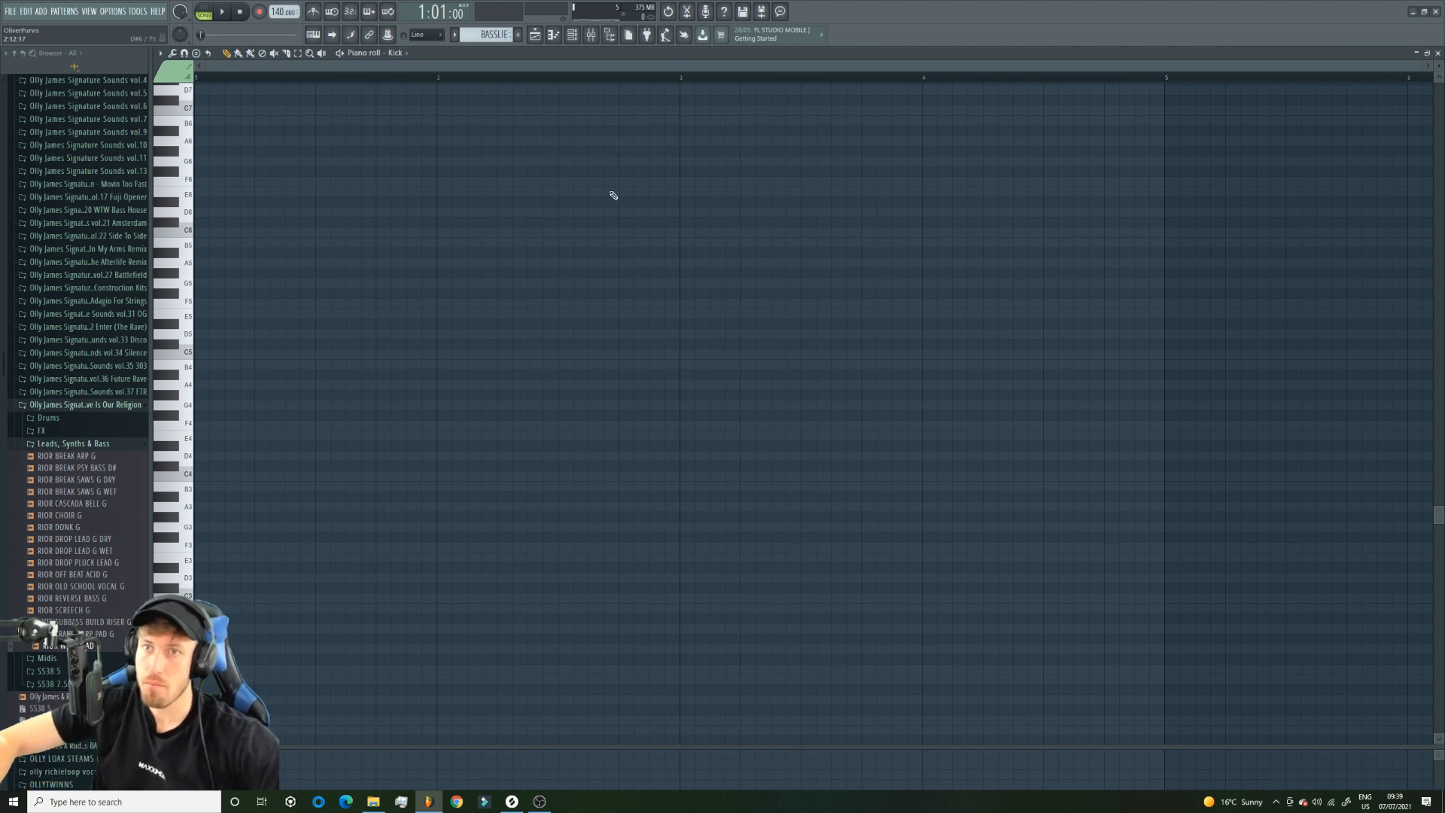
{"action": "left_click", "coordinate": [41, 12]}
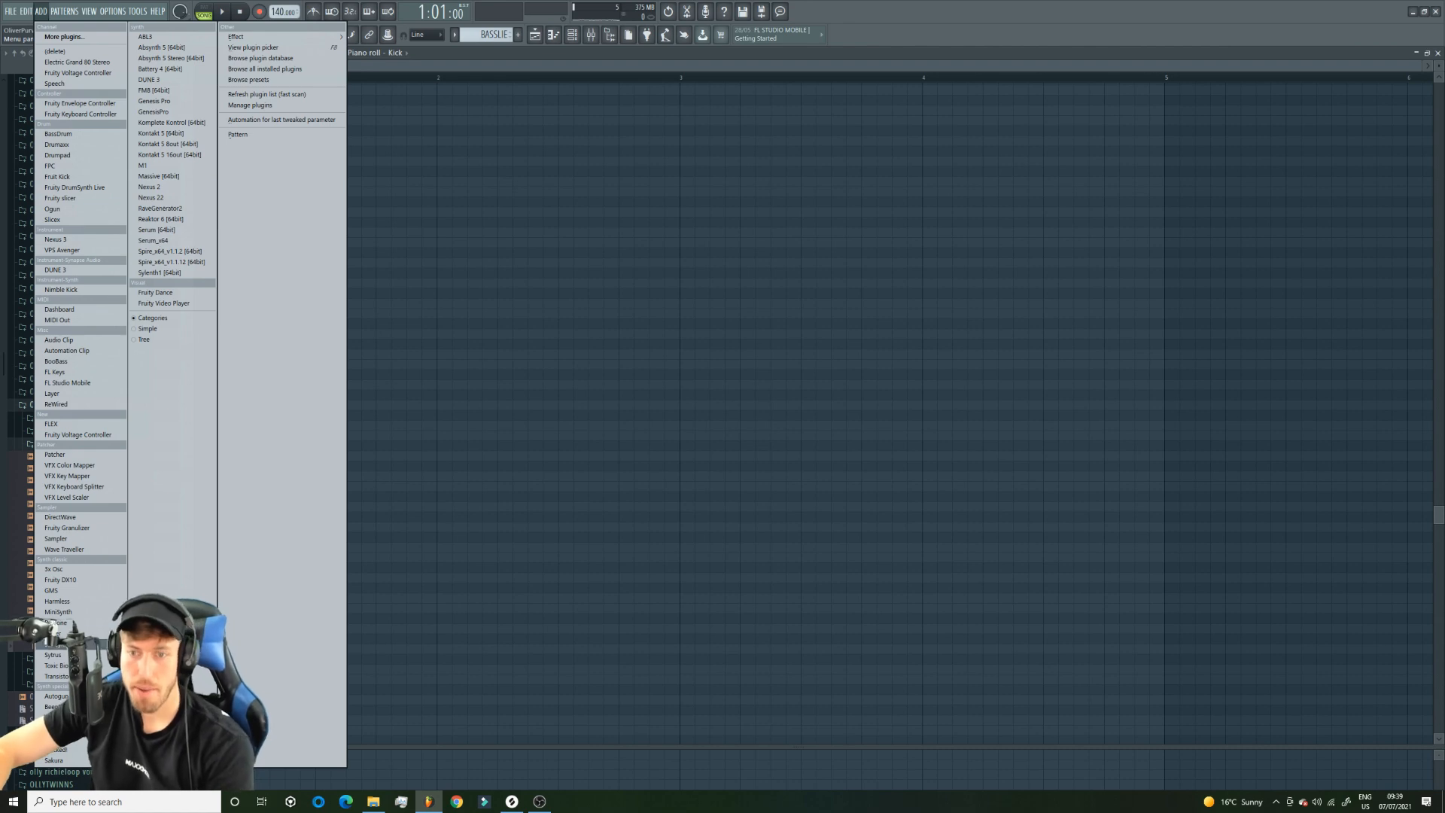
{"action": "left_click", "coordinate": [57, 717]}
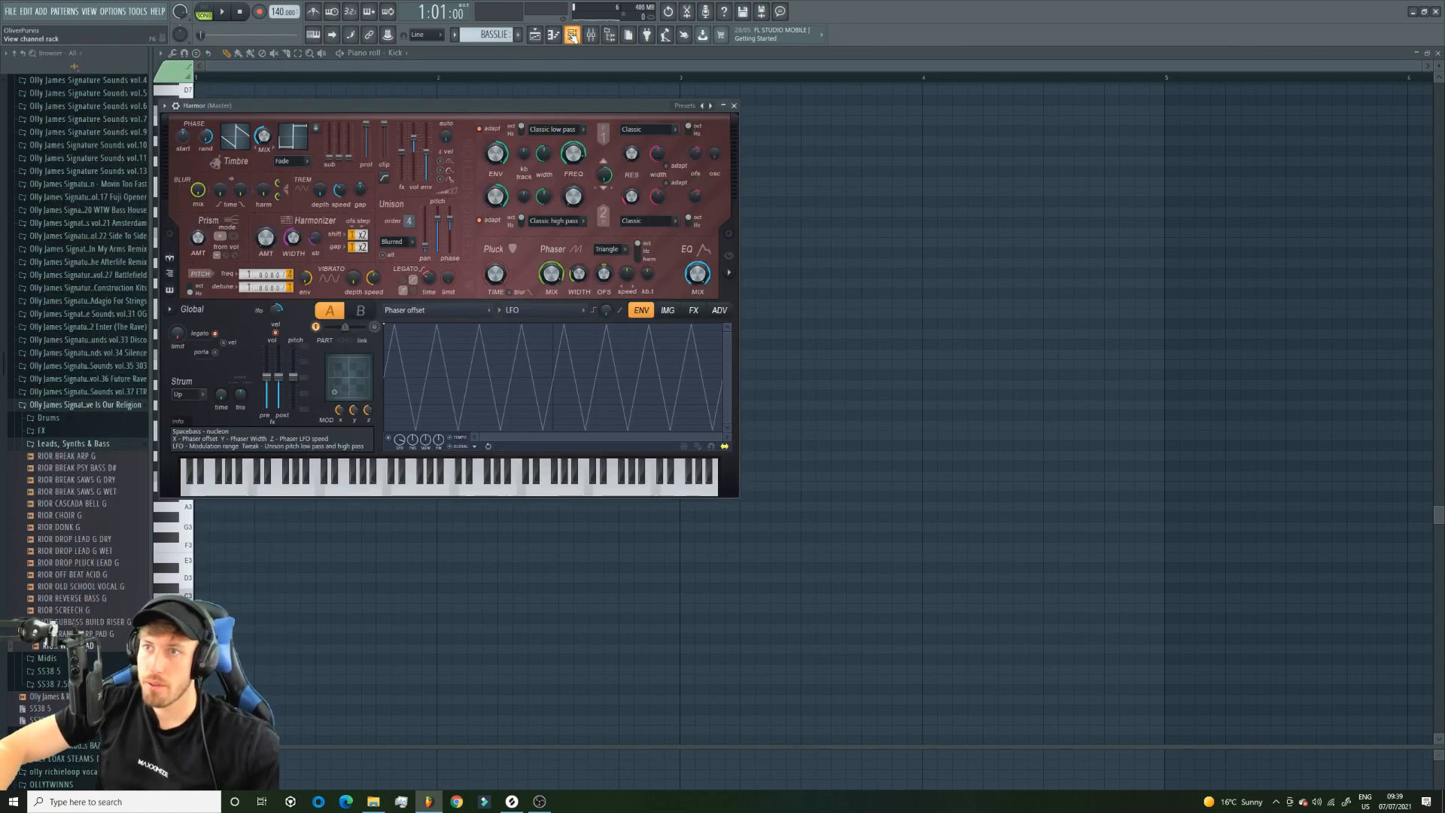
Draw a one-bar rhythm of short E4 notes in the Harmor channel's piano roll and play it.
{"action": "left_click", "coordinate": [571, 35]}
{"action": "right_click", "coordinate": [269, 232]}
{"action": "left_click", "coordinate": [329, 228]}
{"action": "left_click_drag", "start_coordinate": [224, 467], "coordinate": [224, 474]}
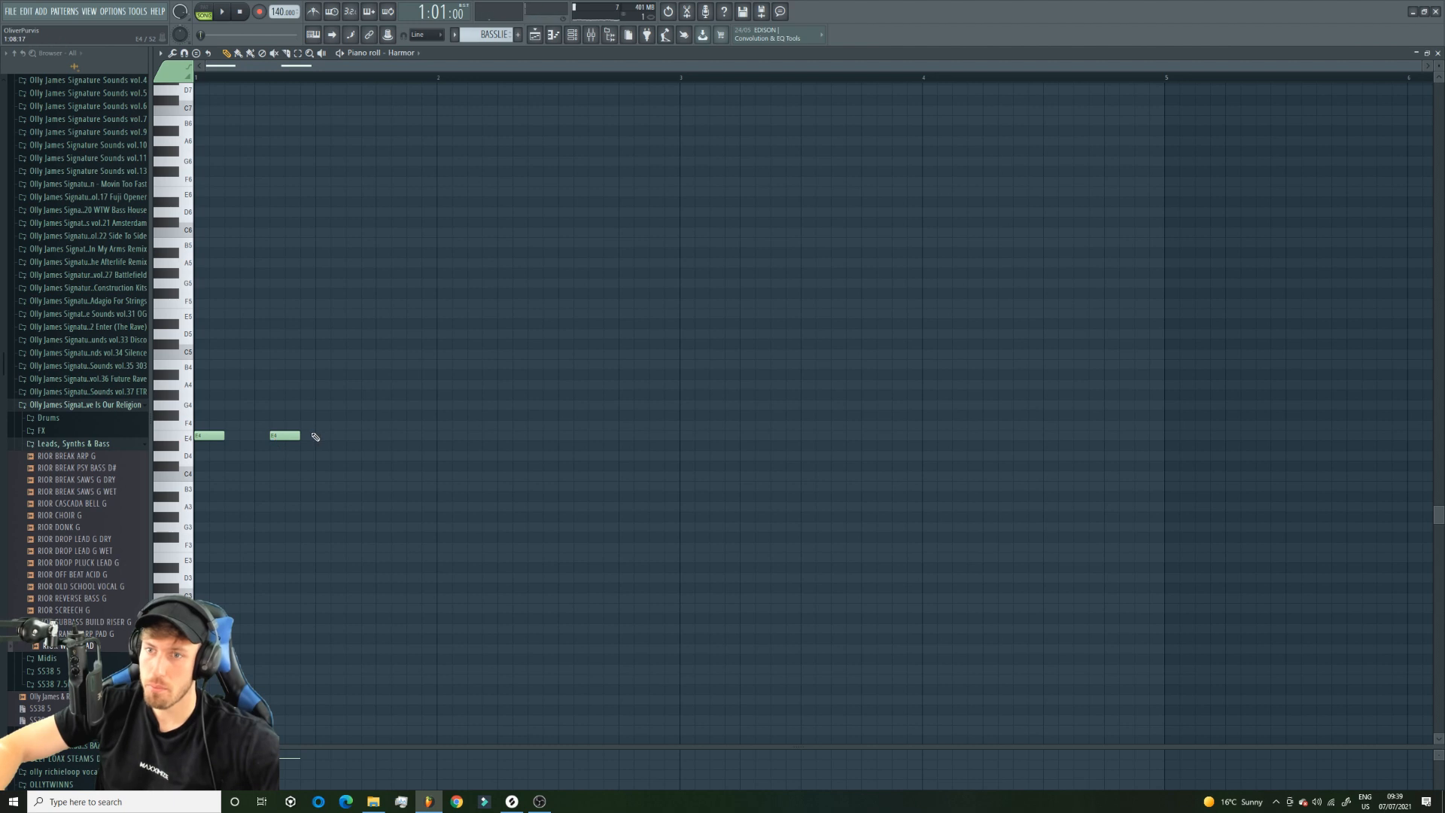
{"action": "key", "text": "space"}
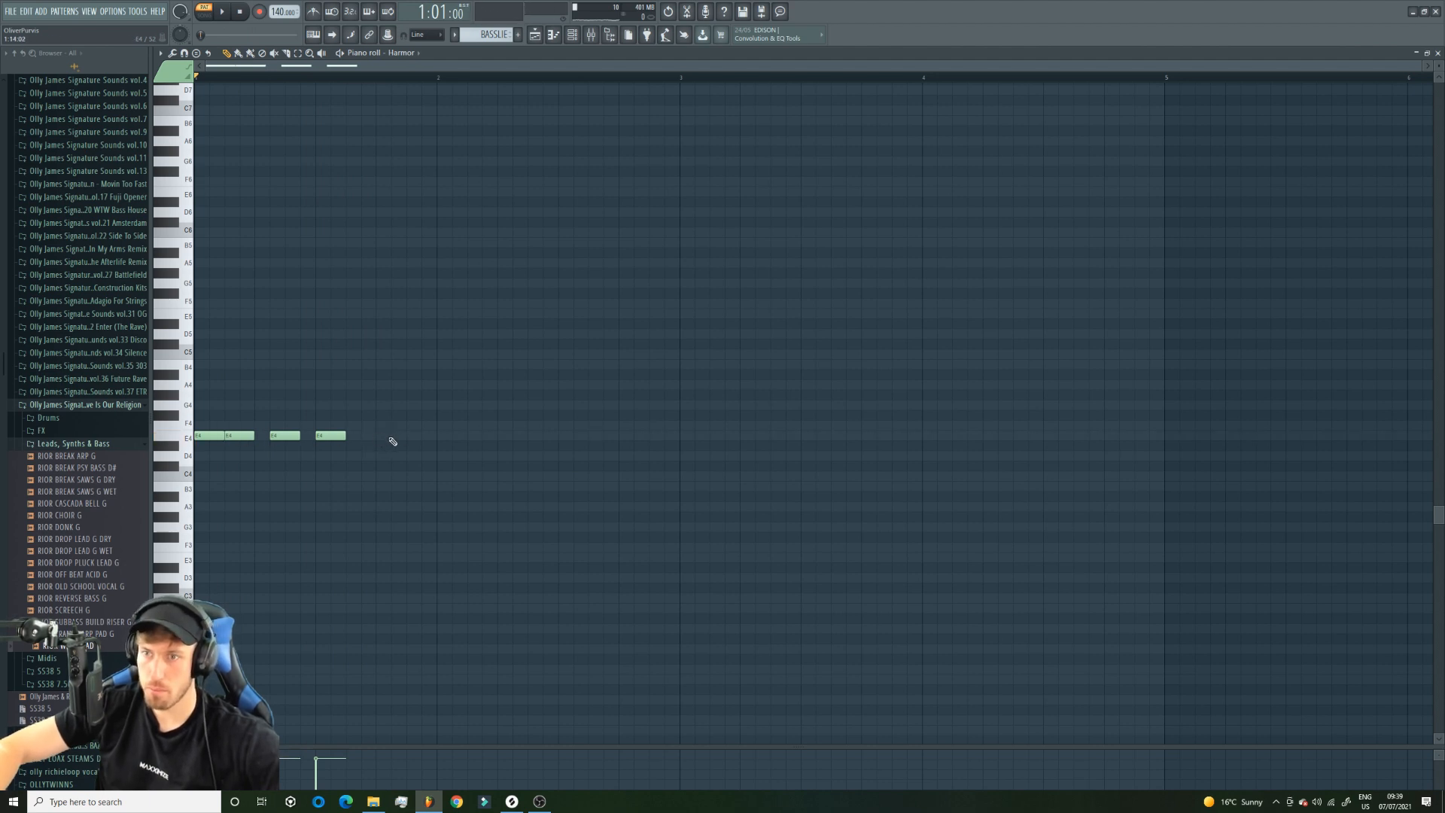
Place the BASSLIE pattern on Track 4 from bar 1 and repeat it through bar 16 during song playback.
{"action": "left_click", "coordinate": [539, 37]}
{"action": "left_click_drag", "start_coordinate": [325, 200], "coordinate": [299, 202]}
{"action": "key", "text": "space"}
{"action": "left_click", "coordinate": [362, 197]}
{"action": "left_click", "coordinate": [412, 196]}
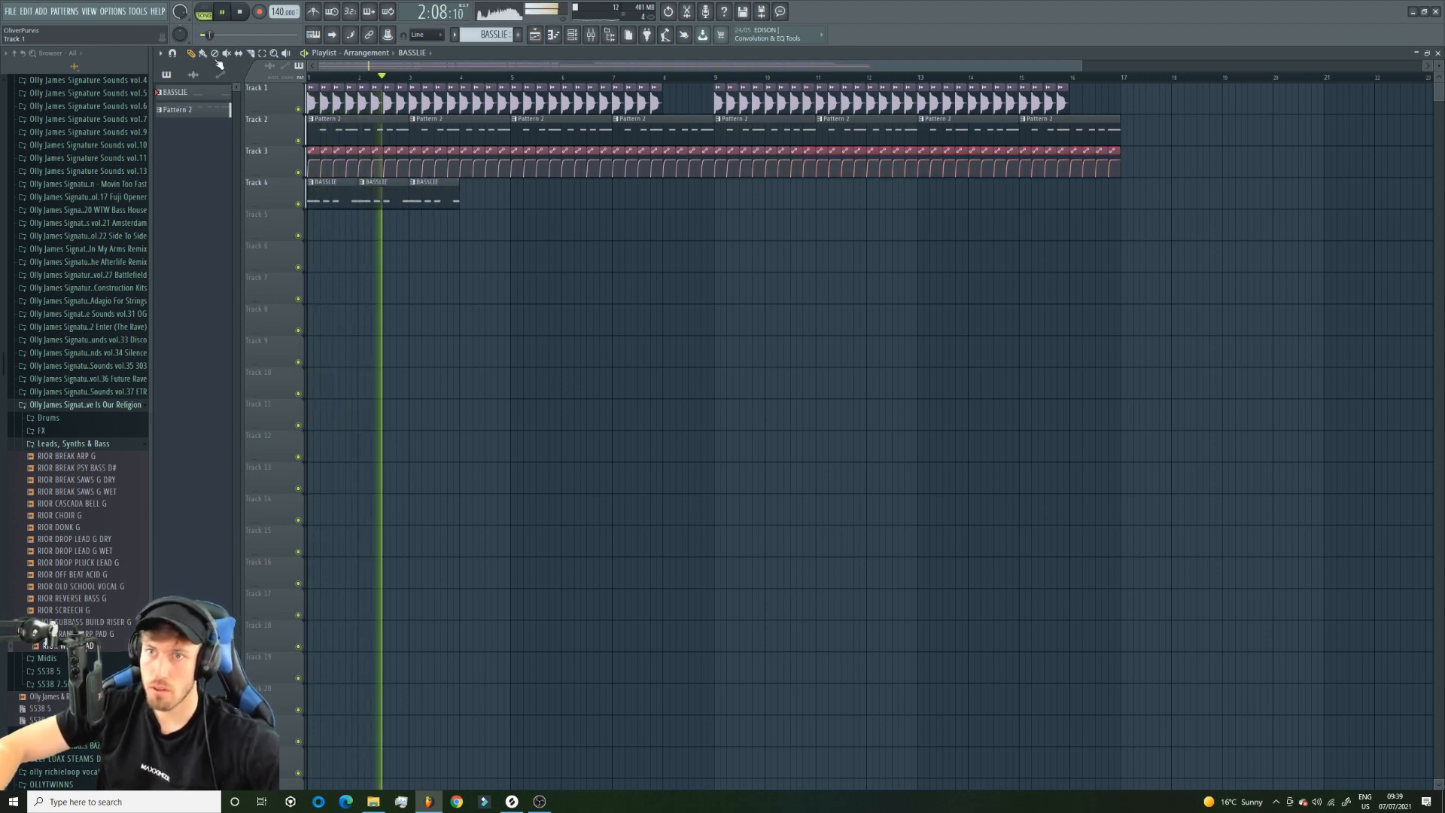
{"action": "left_click", "coordinate": [465, 197]}
{"action": "left_click_drag", "start_coordinate": [465, 197], "coordinate": [1120, 198]}
{"action": "left_click", "coordinate": [366, 280]}
{"action": "key", "text": "space"}
{"action": "right_click", "coordinate": [365, 280]}
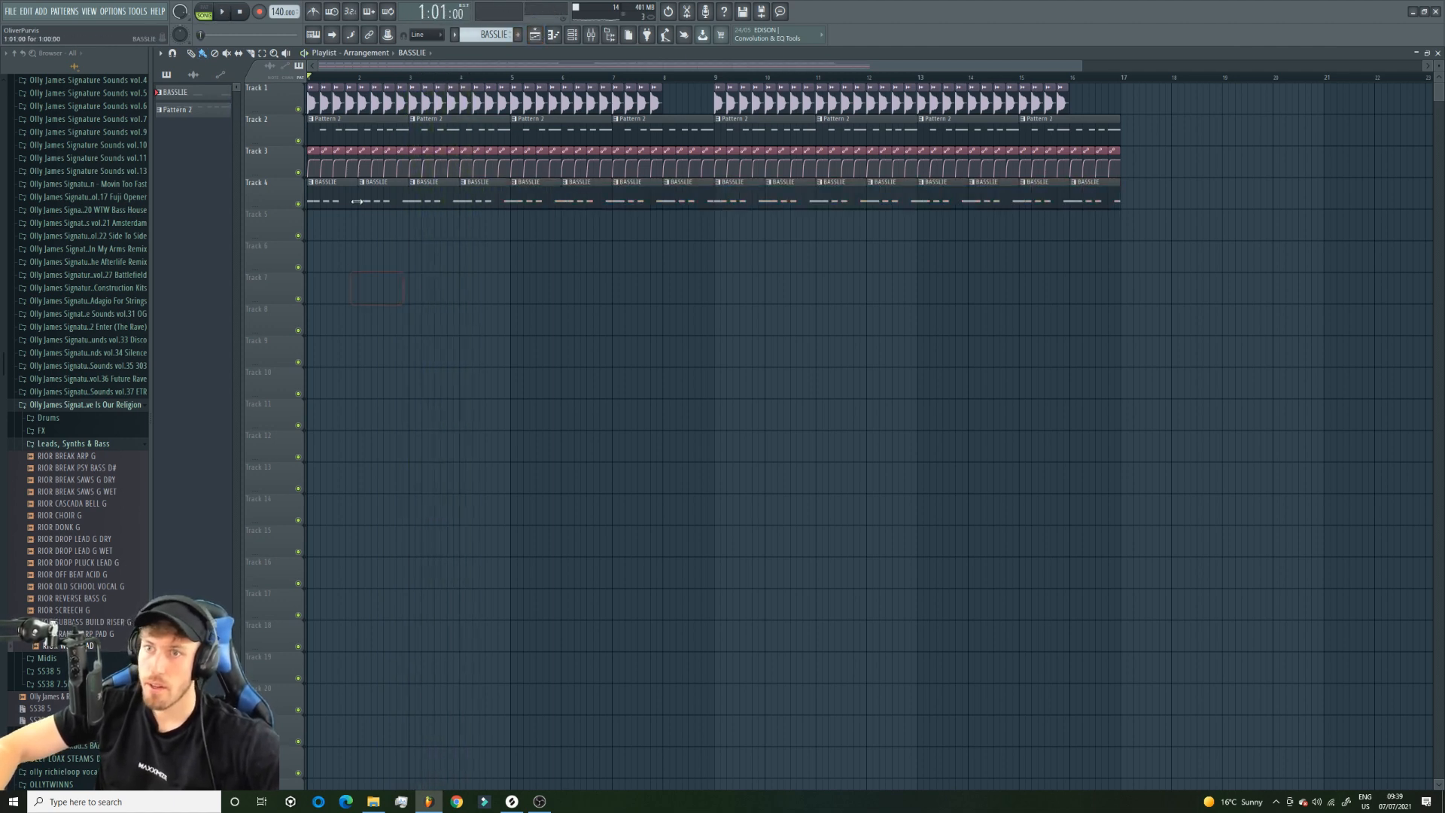
Replace the full-bar BASSLIE clips on Track 4 with back-to-back half-bar copies through bar 16.
{"action": "right_click", "coordinate": [371, 200]}
{"action": "right_click", "coordinate": [434, 201]}
{"action": "right_click", "coordinate": [481, 200]}
{"action": "right_click", "coordinate": [527, 200]}
{"action": "left_click_drag", "start_coordinate": [363, 201], "coordinate": [549, 201]}
{"action": "key", "text": "space"}
{"action": "right_click", "coordinate": [587, 199]}
{"action": "right_click", "coordinate": [638, 202]}
{"action": "right_click", "coordinate": [687, 203]}
{"action": "right_click", "coordinate": [741, 204]}
{"action": "right_click", "coordinate": [843, 203]}
{"action": "right_click", "coordinate": [970, 202]}
{"action": "right_click", "coordinate": [1095, 200]}
{"action": "left_click_drag", "start_coordinate": [560, 199], "coordinate": [1115, 200]}
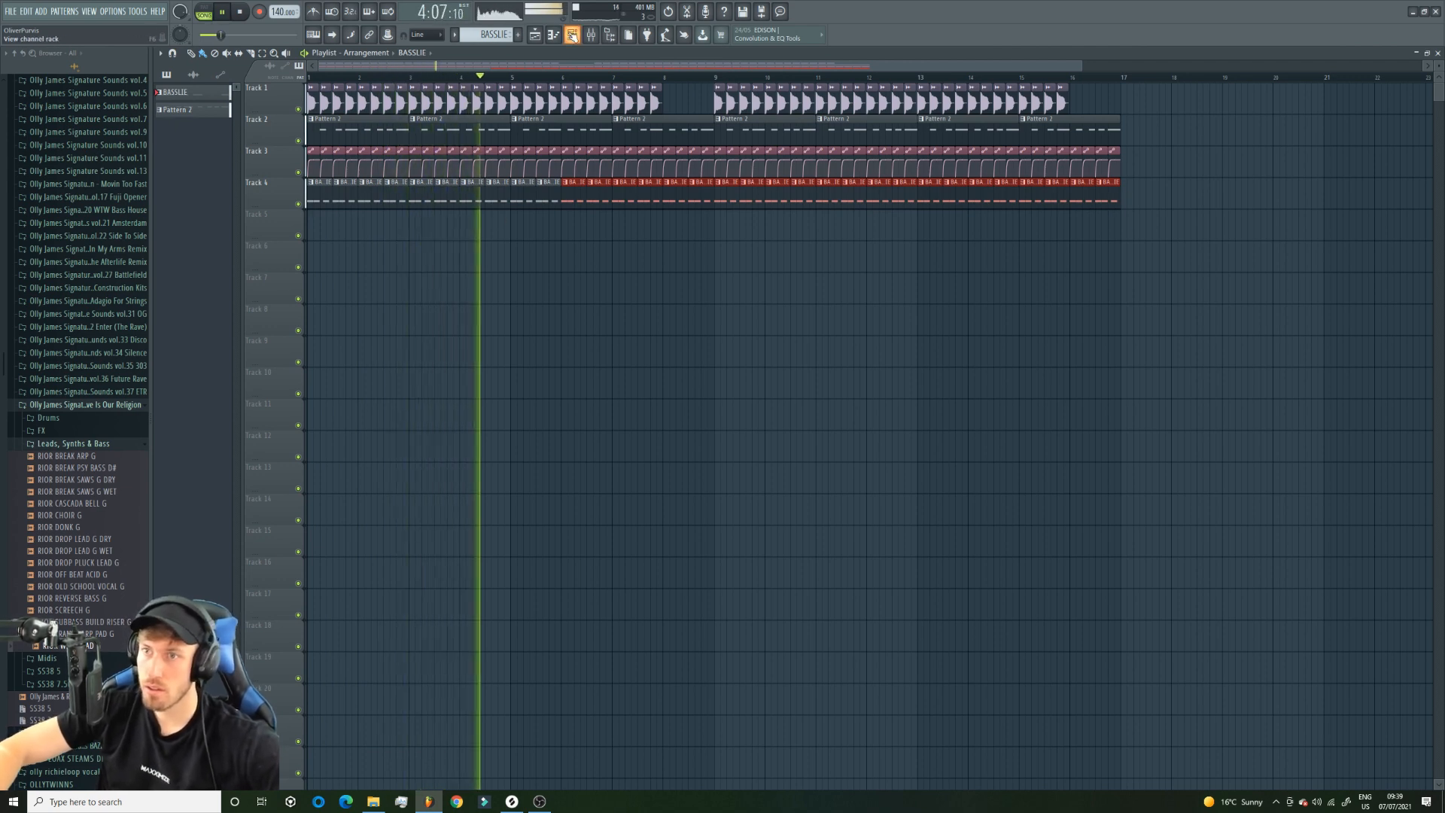
Remove the half-bar BASSLIE clips from Track 4 and paint full-bar clips across bars 1 to 13.
{"action": "right_click", "coordinate": [1098, 197]}
{"action": "right_click", "coordinate": [903, 199]}
{"action": "right_click", "coordinate": [677, 200]}
{"action": "right_click", "coordinate": [489, 200]}
{"action": "right_click", "coordinate": [380, 214]}
{"action": "key", "text": "space"}
{"action": "right_click", "coordinate": [337, 201]}
{"action": "key", "text": "space"}
{"action": "left_click_drag", "start_coordinate": [413, 201], "coordinate": [967, 203]}
{"action": "key", "text": "space"}
Add an E4 note directly after the fourth bass note, move the last note one sixteenth earlier, and play the song.
{"action": "left_click", "coordinate": [553, 35]}
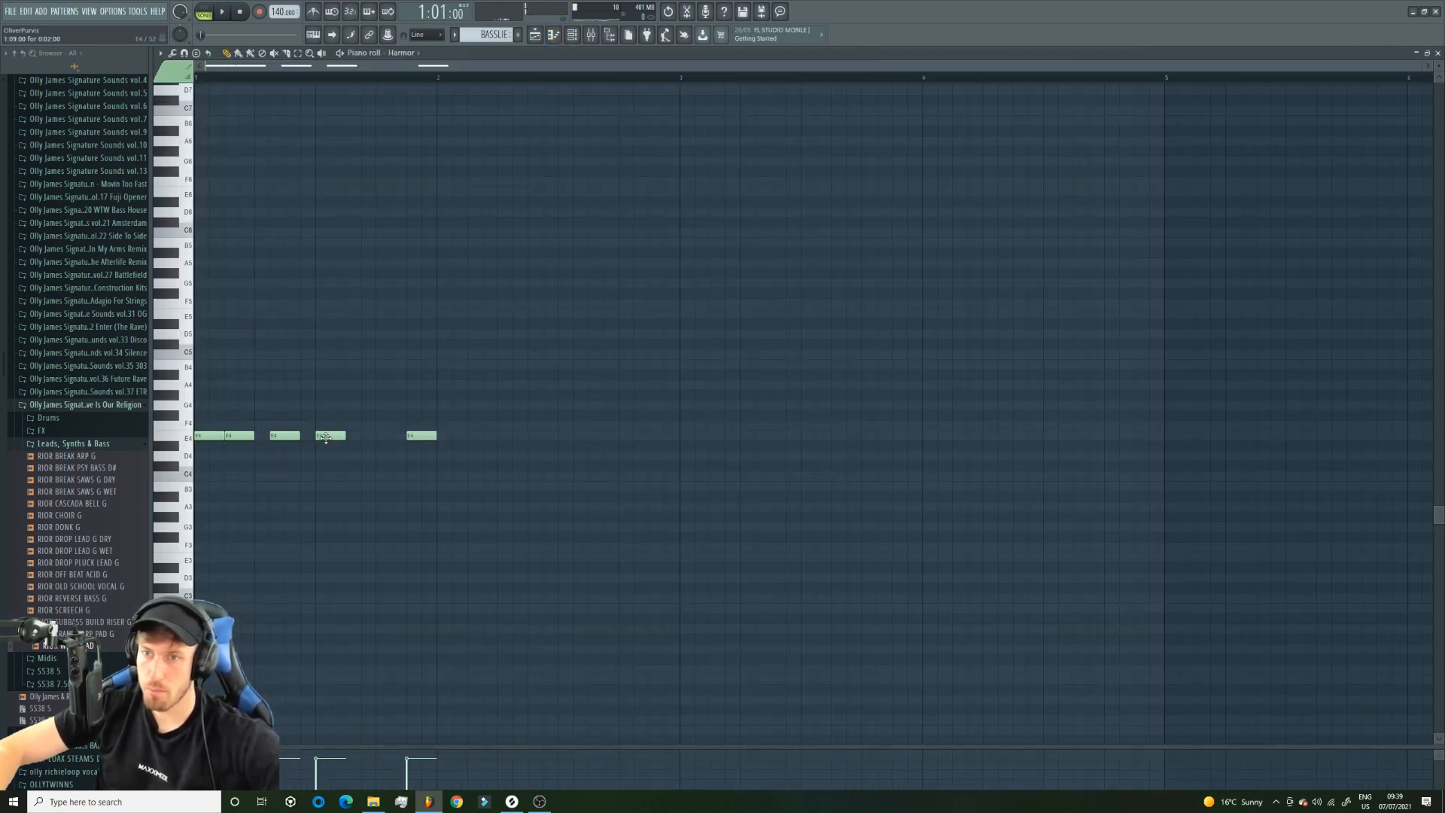
{"action": "key", "text": "space"}
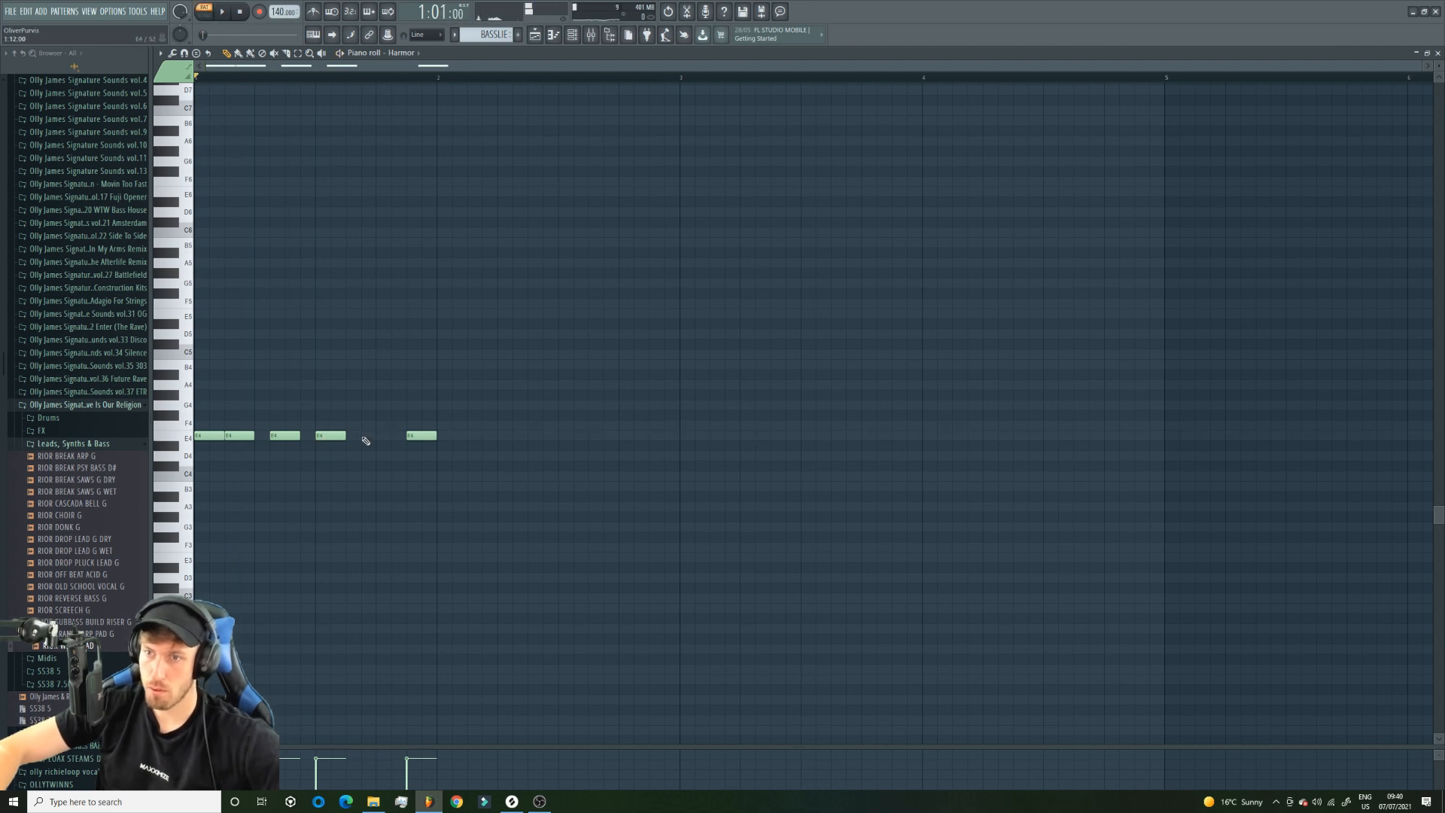
{"action": "right_click", "coordinate": [338, 435]}
{"action": "left_click", "coordinate": [347, 435]}
{"action": "left_click", "coordinate": [361, 435]}
{"action": "left_click_drag", "start_coordinate": [360, 435], "coordinate": [389, 435]}
{"action": "right_click", "coordinate": [395, 438]}
{"action": "left_click_drag", "start_coordinate": [423, 436], "coordinate": [408, 436]}
{"action": "left_click", "coordinate": [535, 35]}
{"action": "left_click", "coordinate": [204, 12]}
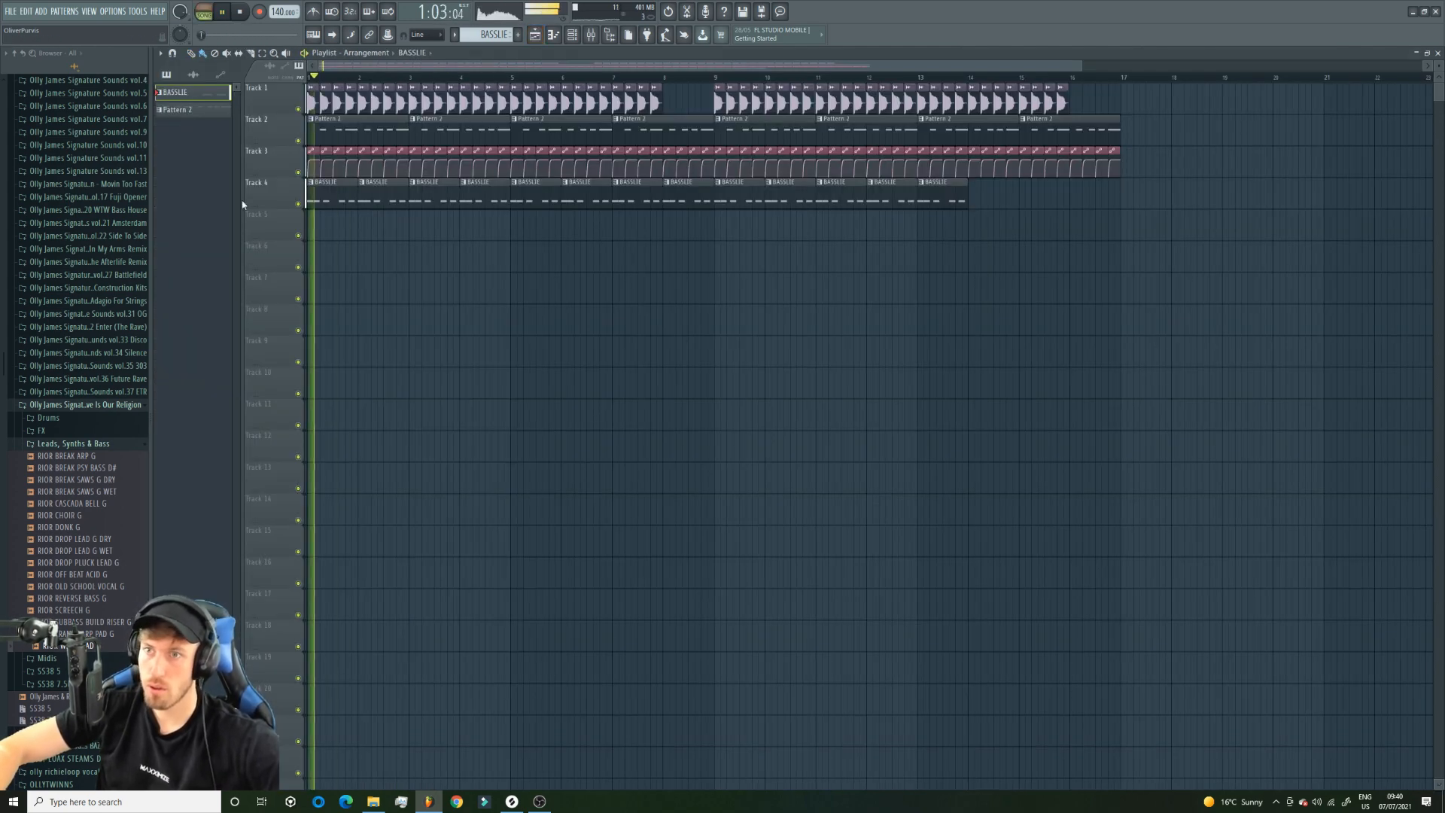
Open Harmor from the channel rack and step forward through its presets to Cubist pumpkin during playback.
{"action": "left_click", "coordinate": [553, 35]}
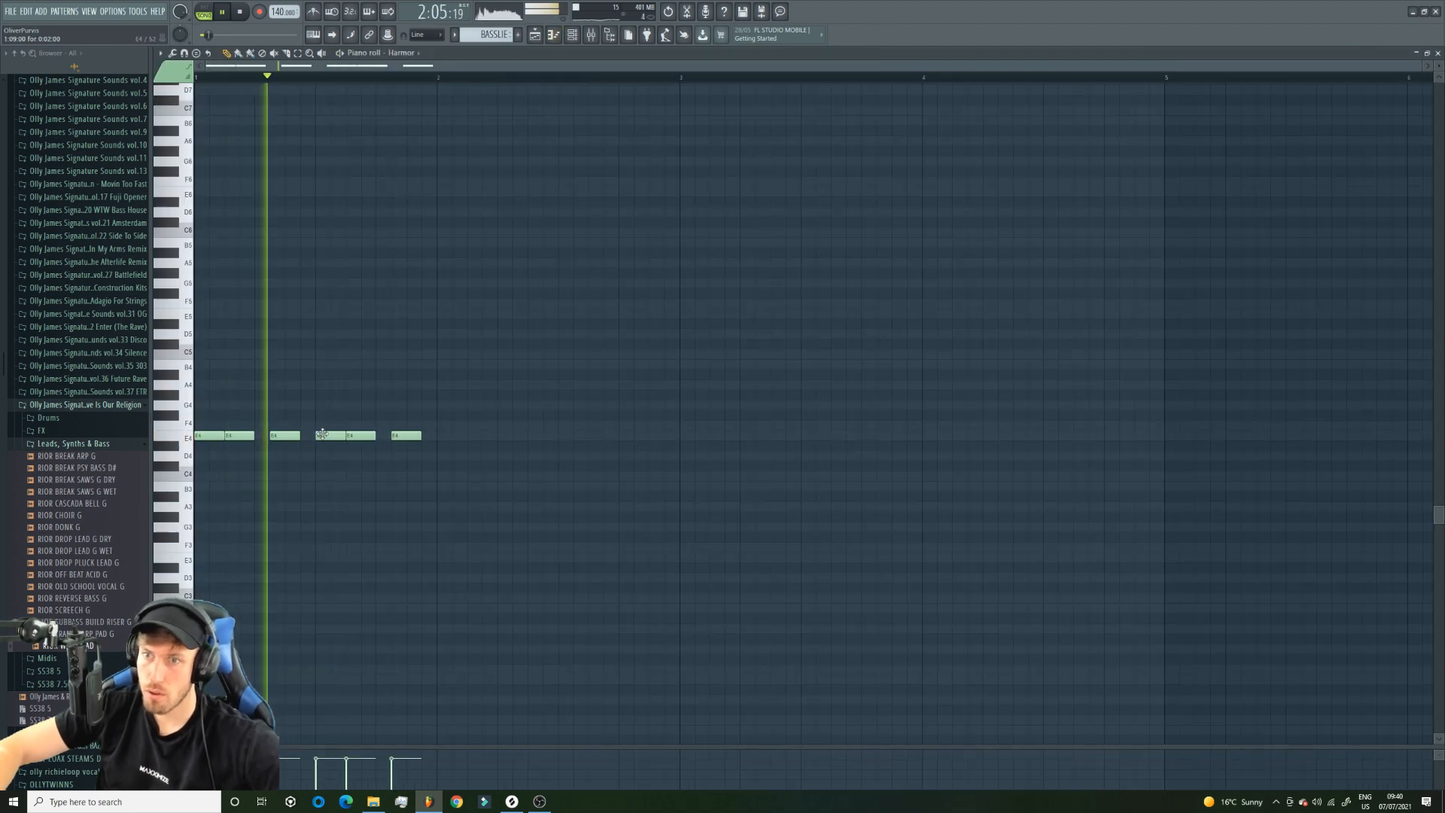
{"action": "key", "text": "F6"}
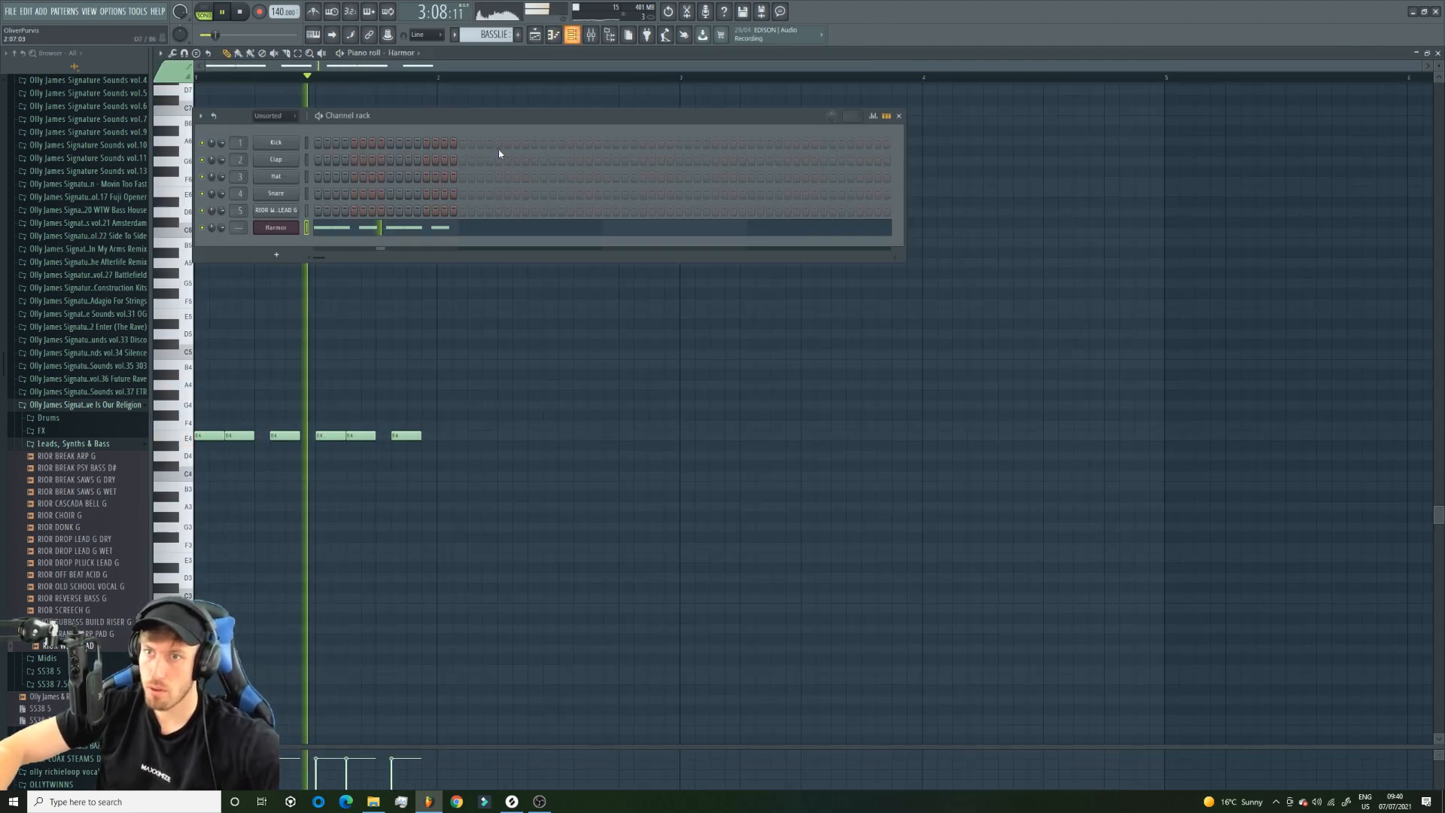
{"action": "left_click", "coordinate": [276, 227]}
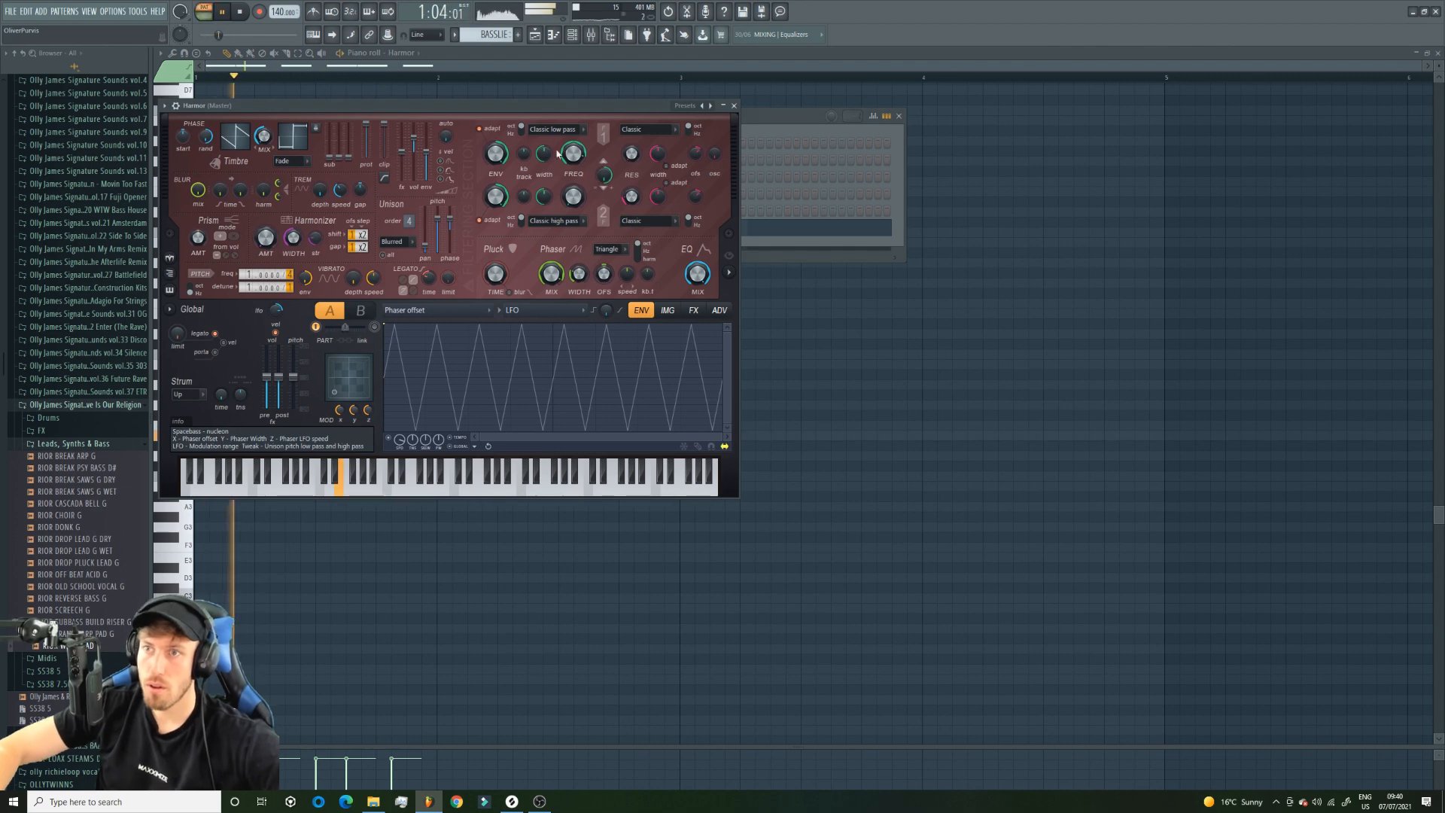
{"action": "left_click", "coordinate": [710, 106]}
{"action": "left_click", "coordinate": [710, 106]}
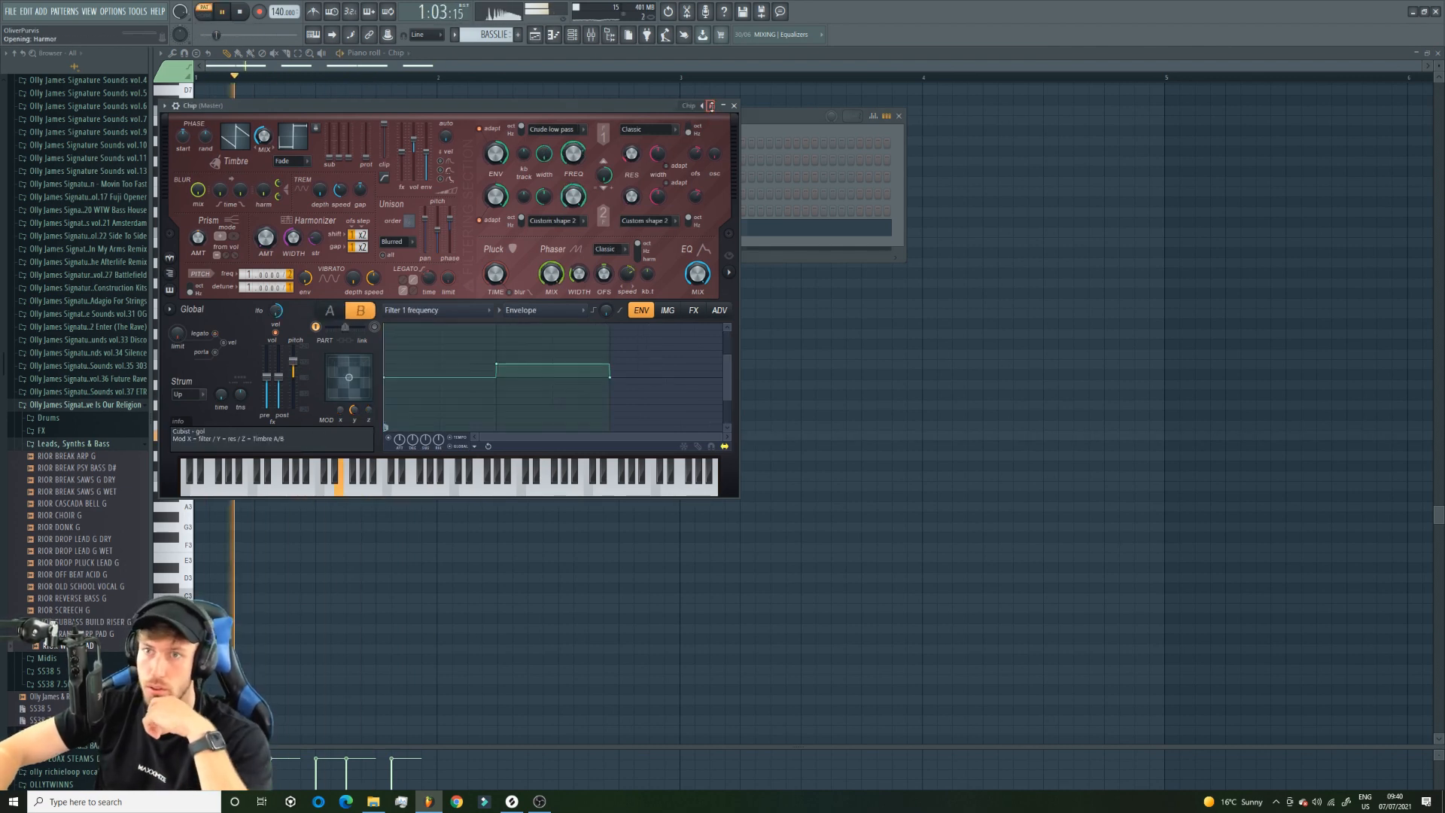
{"action": "left_click", "coordinate": [710, 106]}
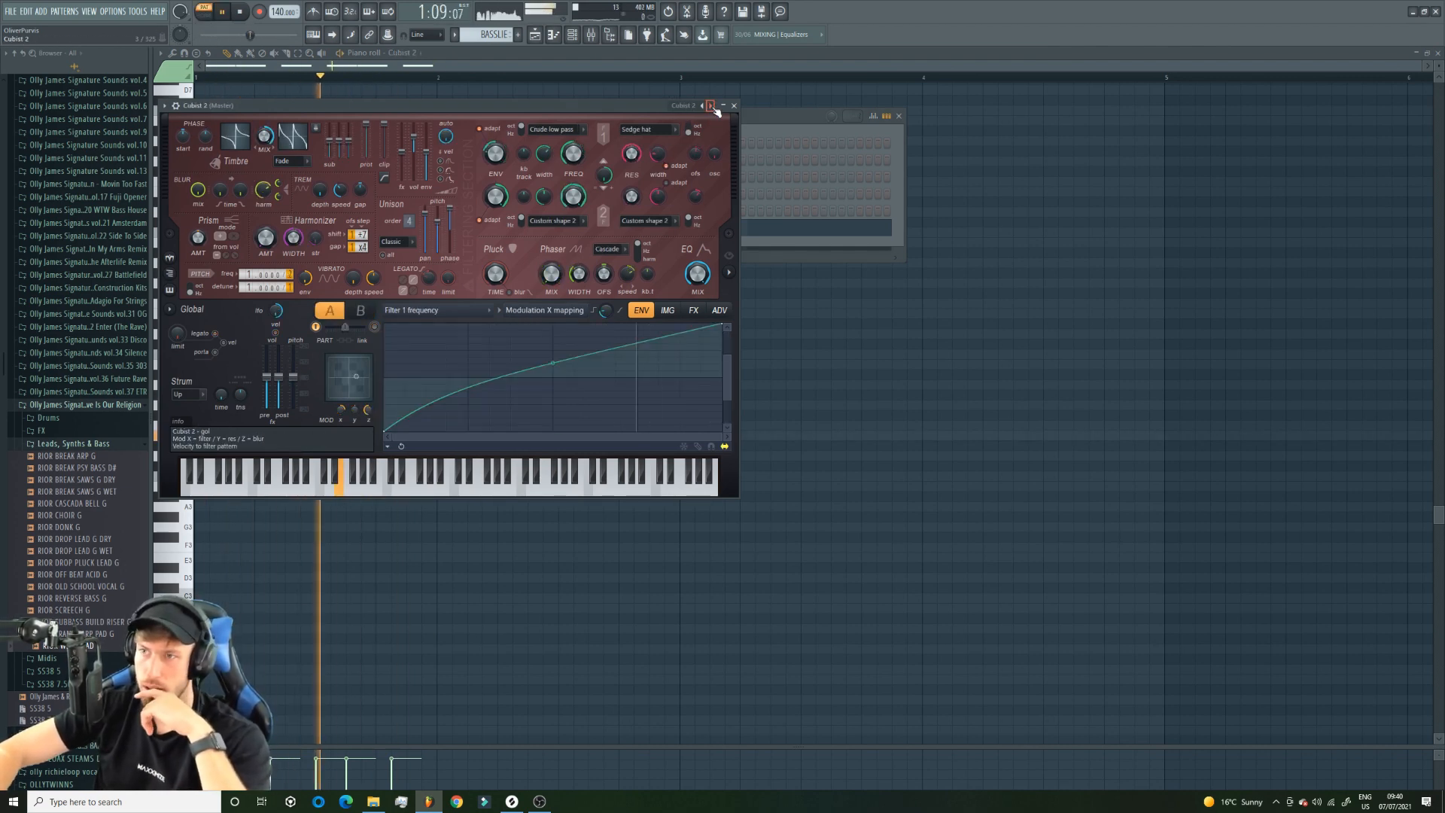
{"action": "left_click", "coordinate": [710, 106]}
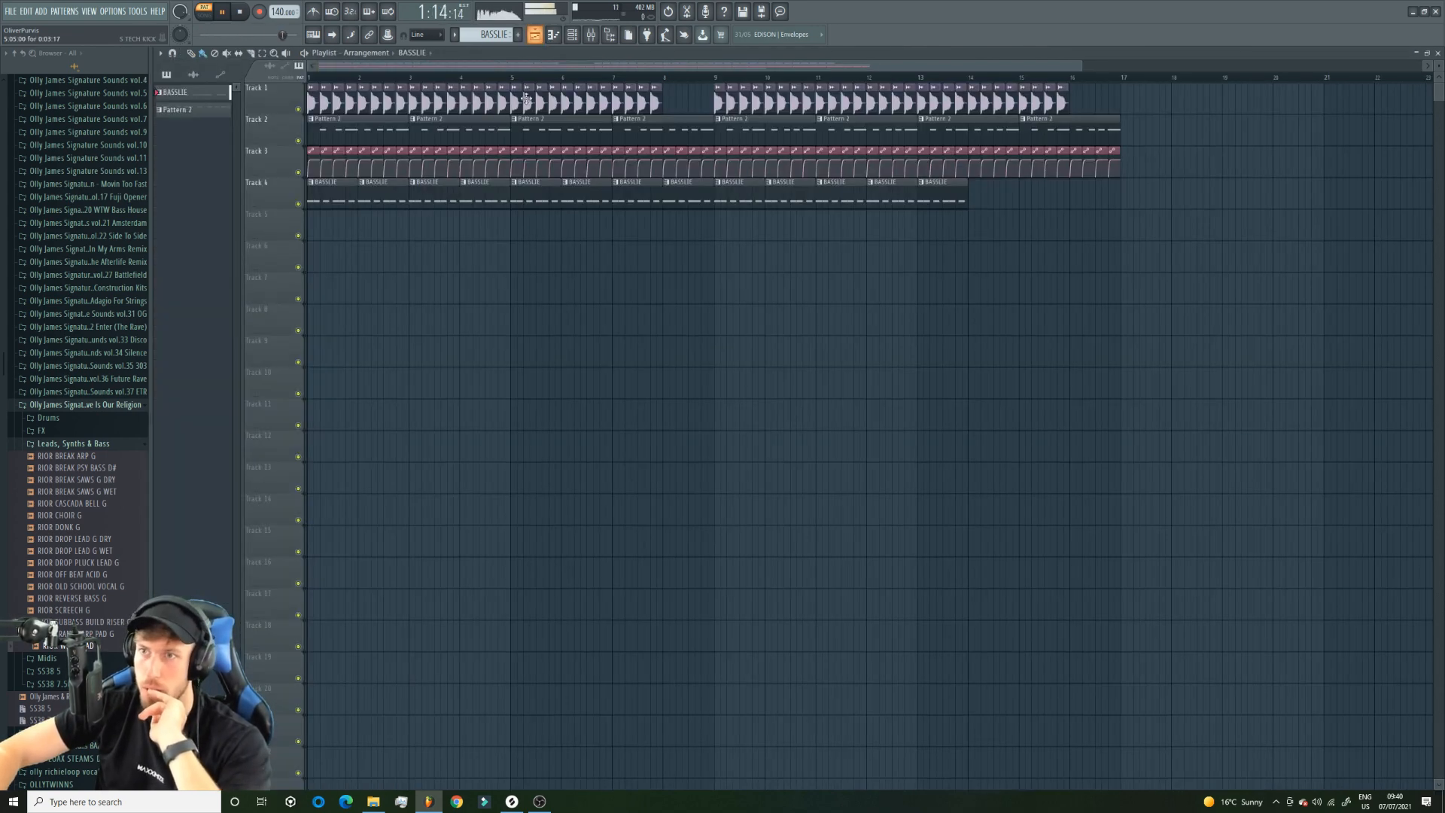
Reopen Harmor and continue forward through its presets to Analog bass 1, auditioning each one during playback.
{"action": "key", "text": "F6"}
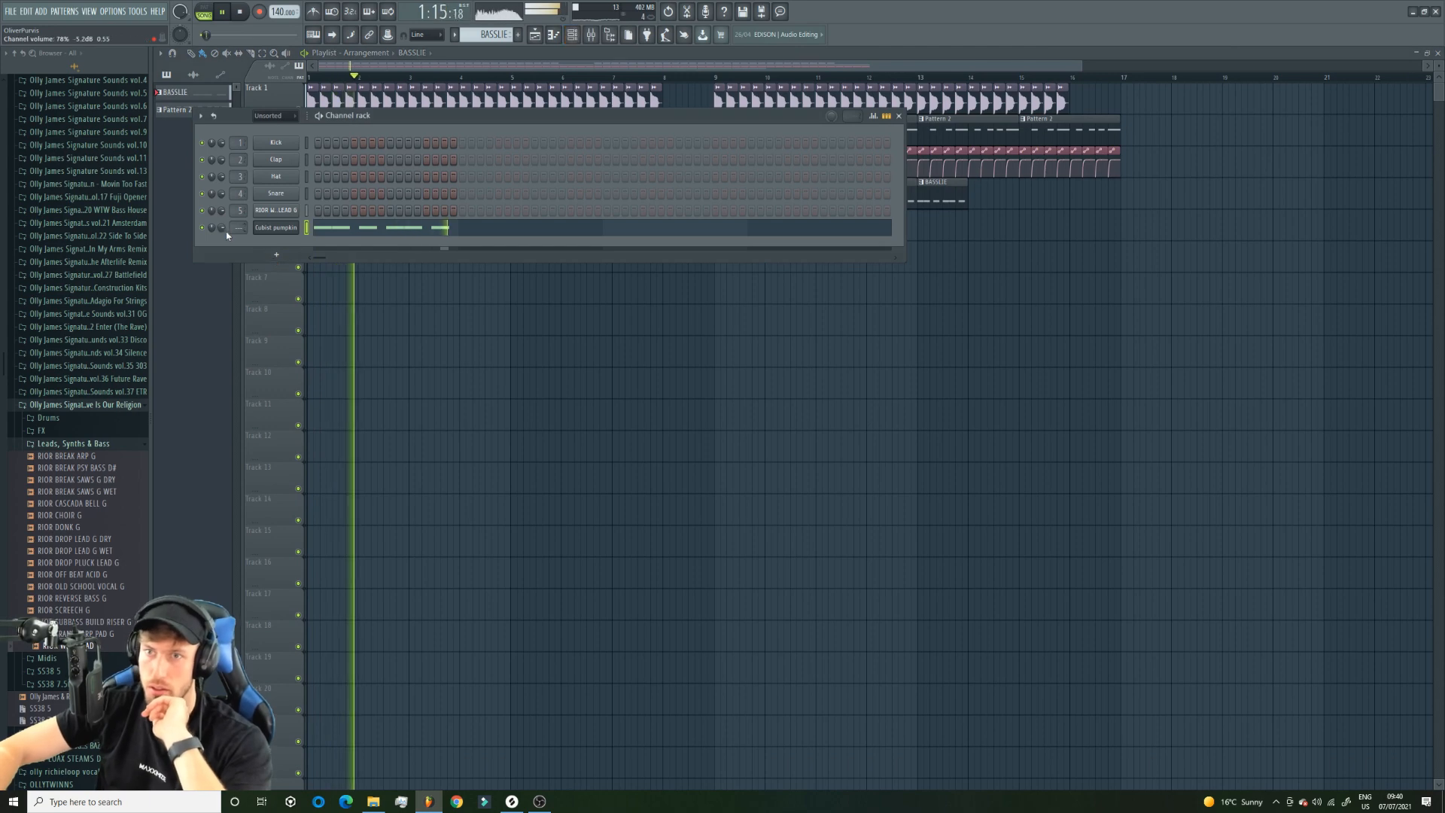
{"action": "left_click", "coordinate": [277, 227]}
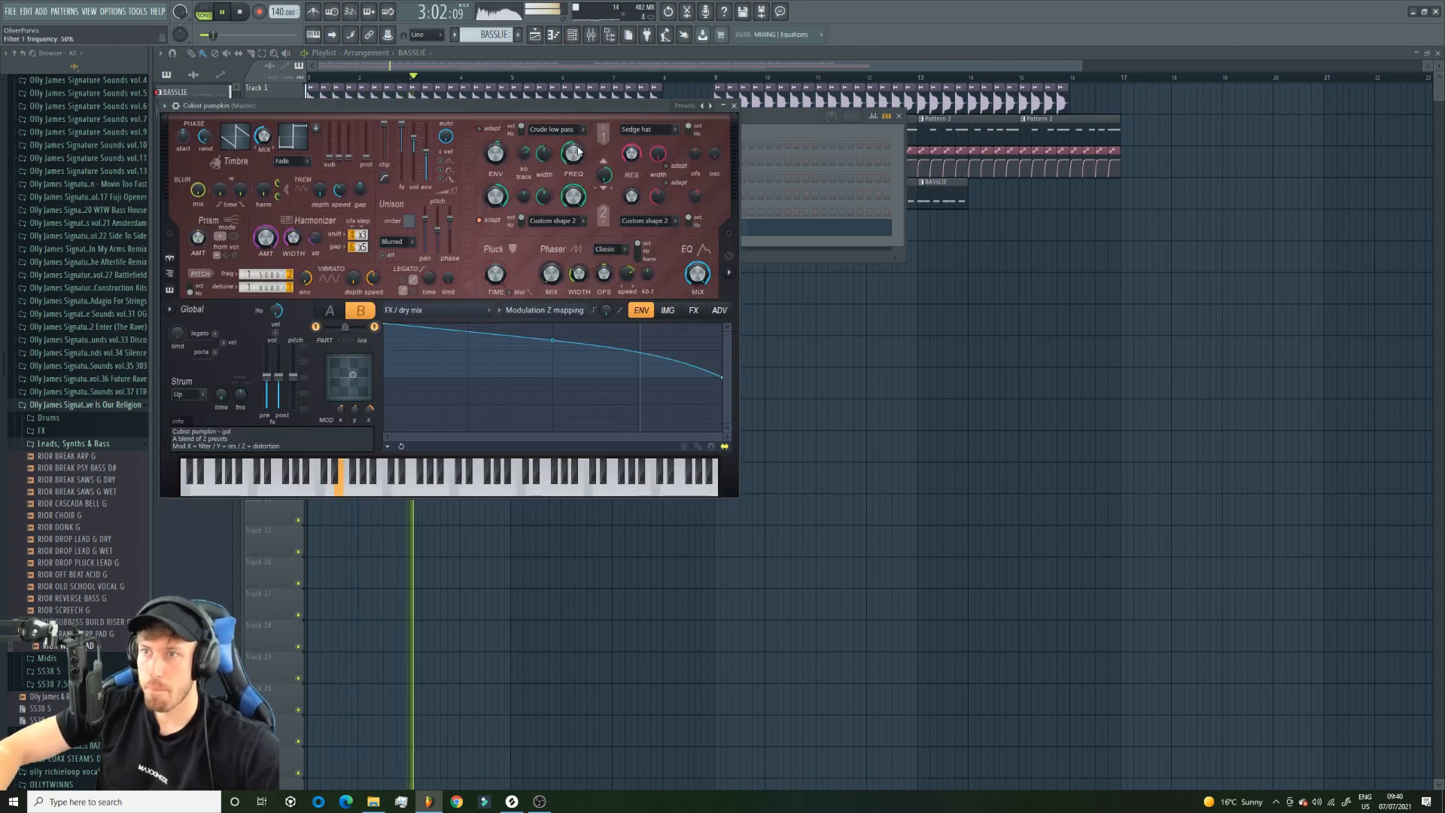
{"action": "left_click", "coordinate": [710, 106]}
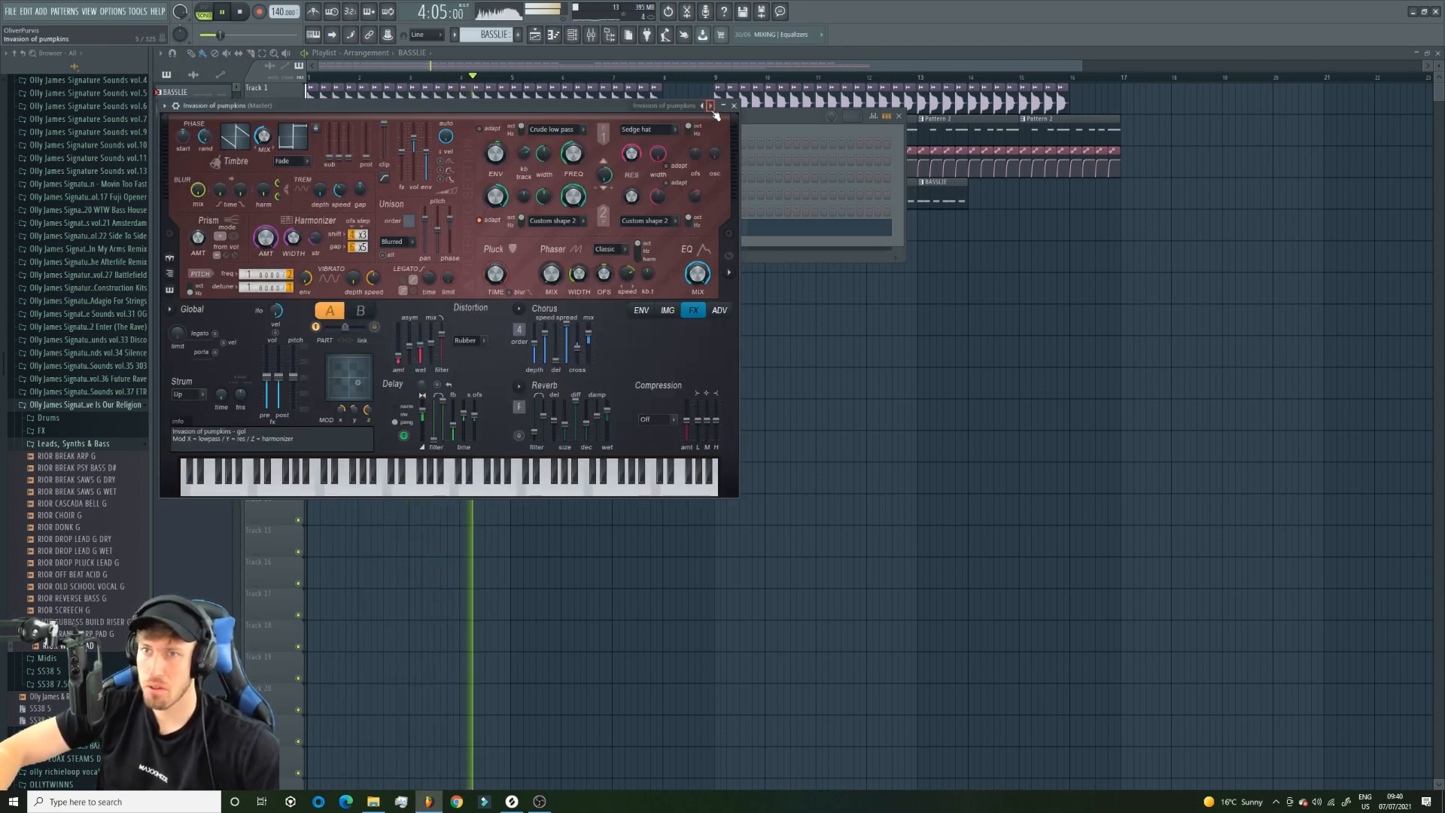
{"action": "left_click", "coordinate": [710, 106]}
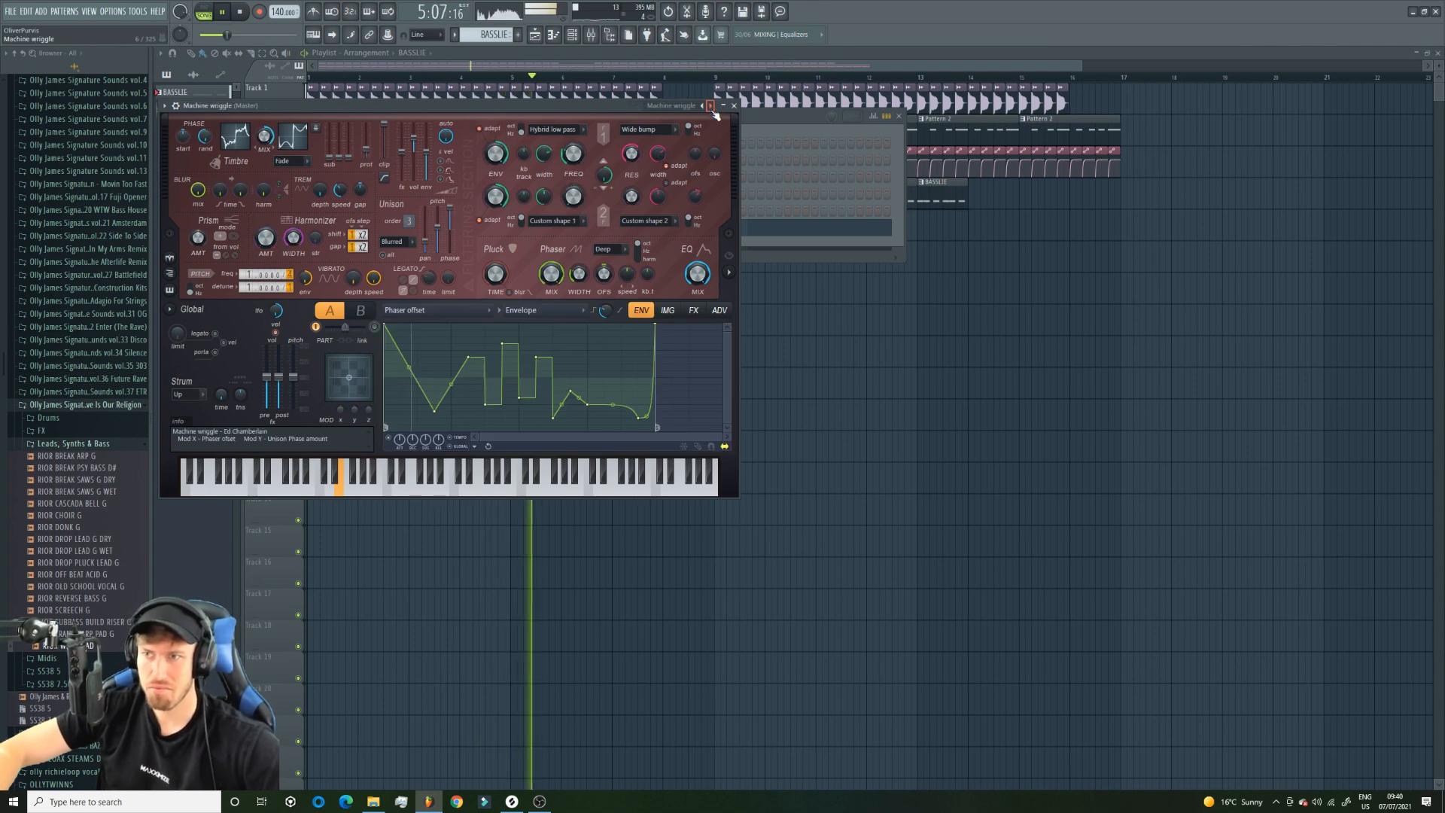
{"action": "left_click", "coordinate": [710, 106]}
{"action": "left_click", "coordinate": [710, 106]}
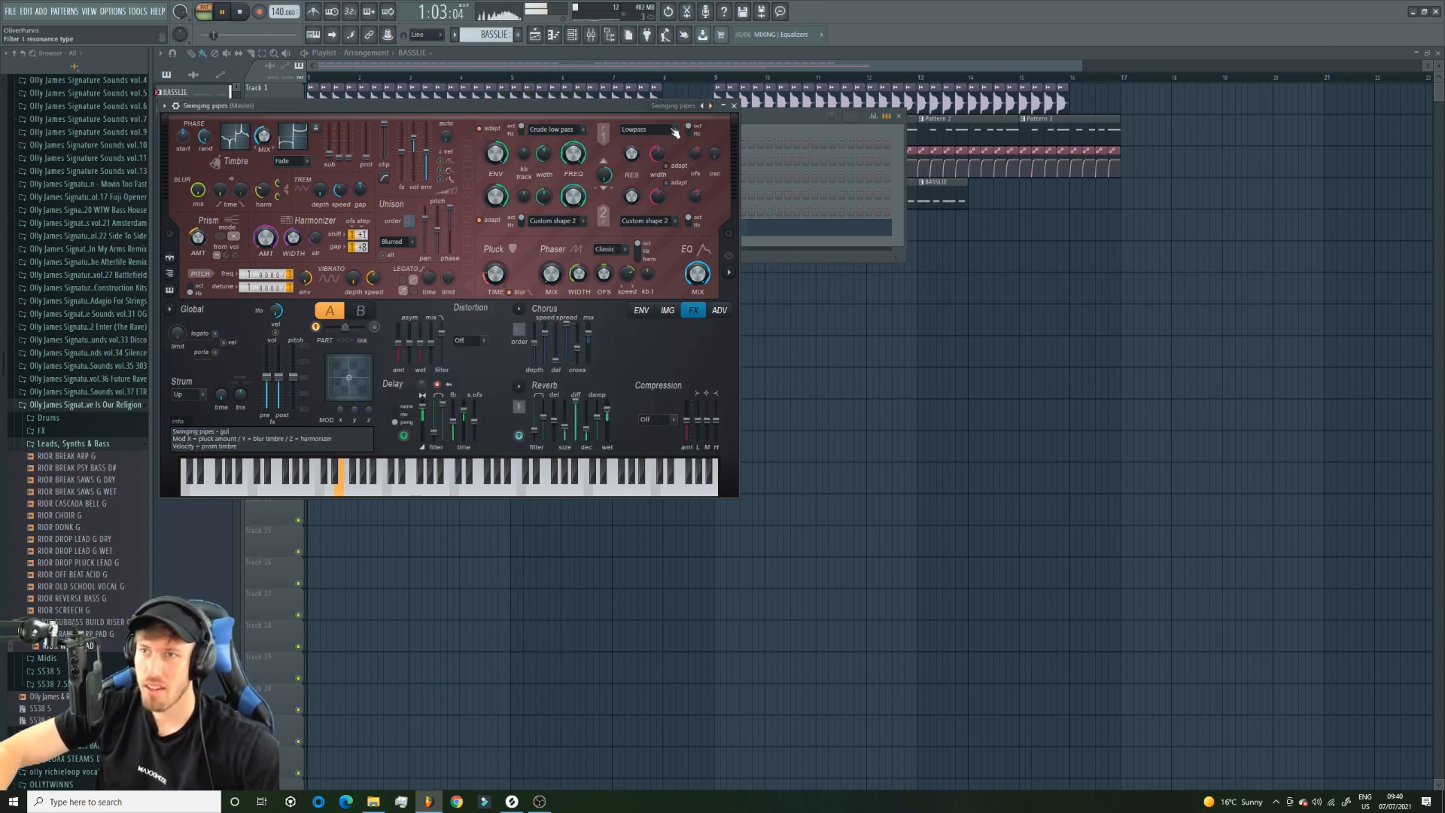
{"action": "left_click", "coordinate": [710, 106]}
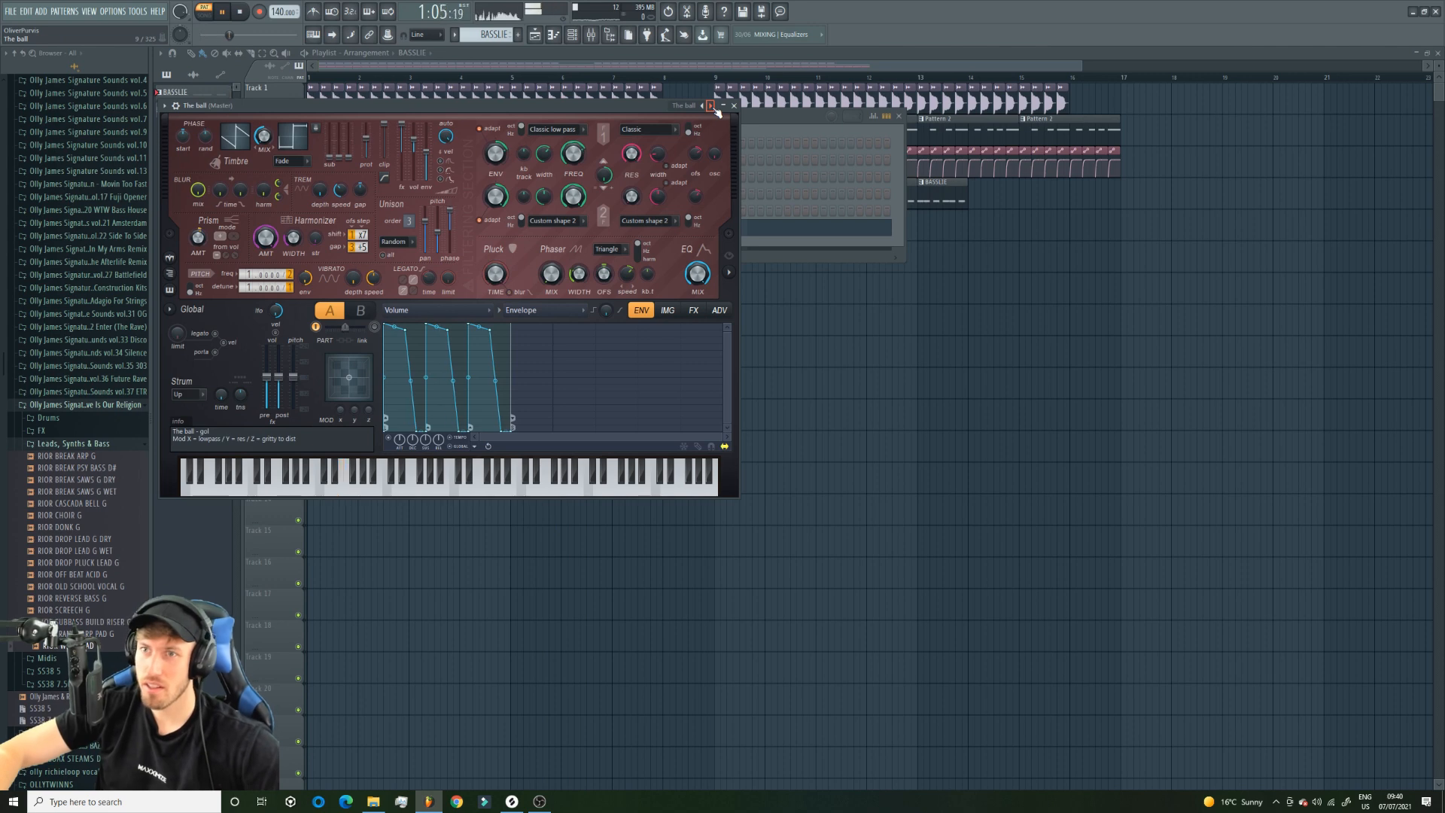
{"action": "left_click", "coordinate": [711, 106]}
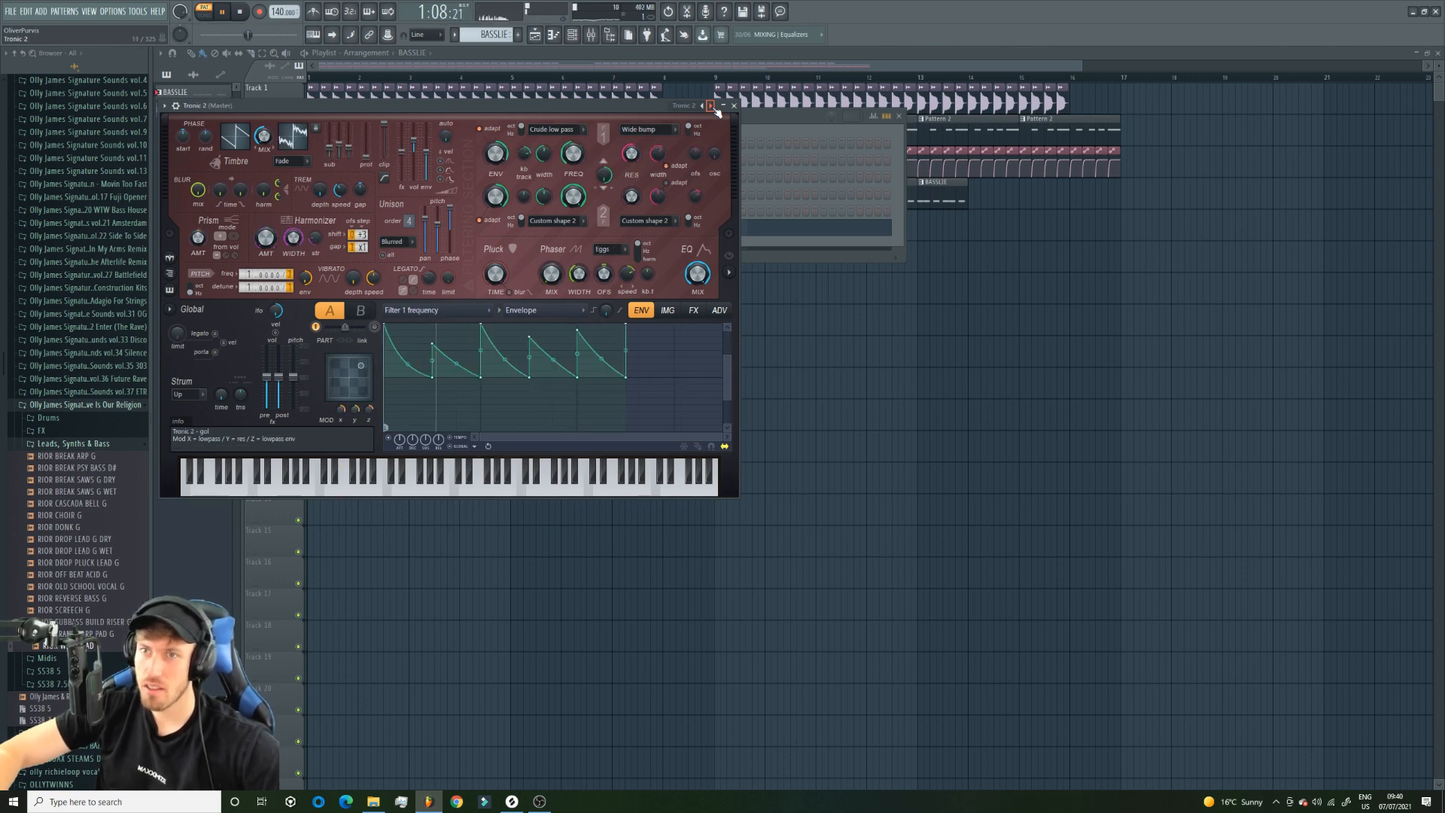
{"action": "left_click", "coordinate": [711, 106]}
{"action": "left_click", "coordinate": [710, 106]}
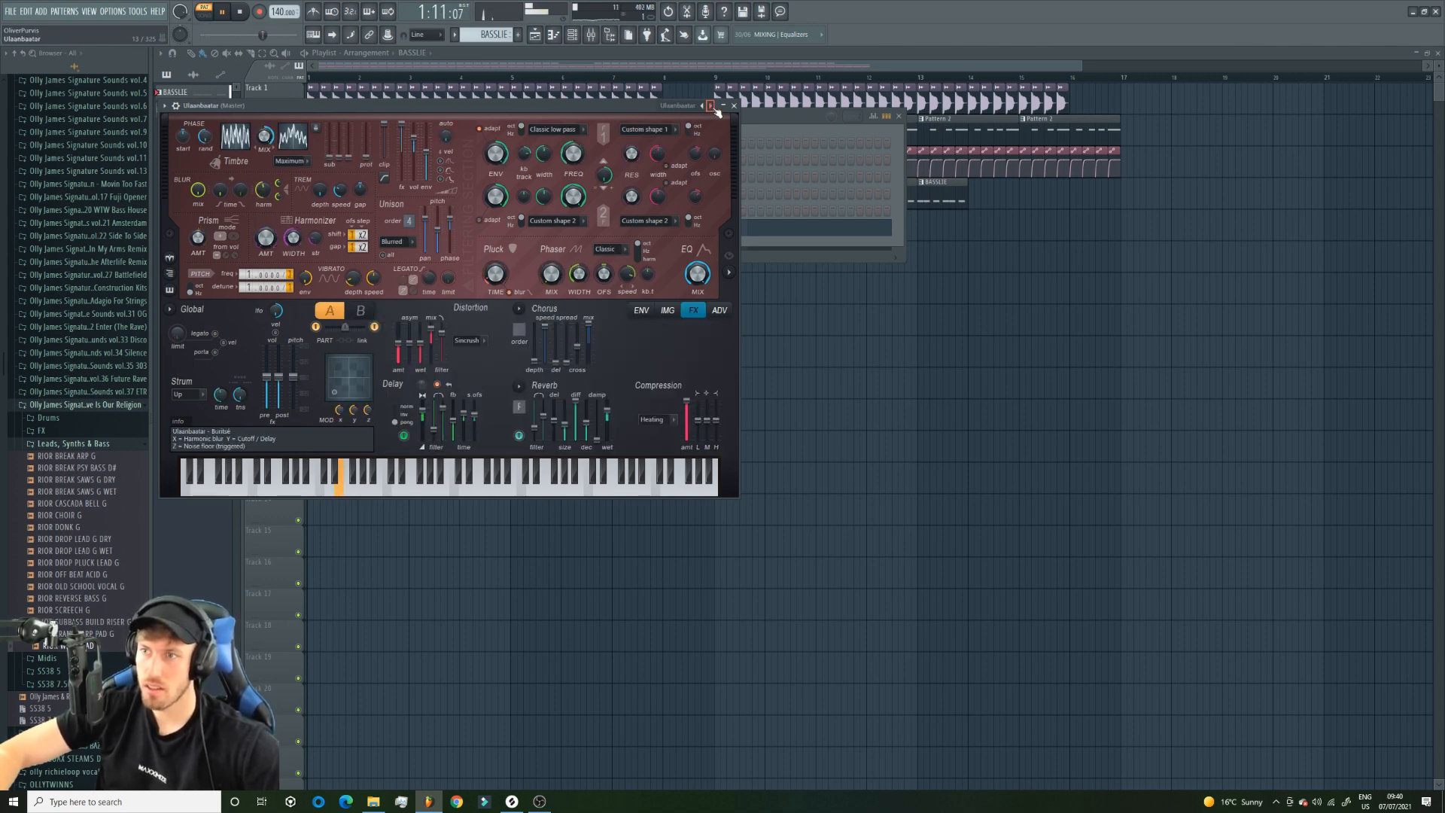
{"action": "left_click", "coordinate": [710, 106]}
{"action": "left_click", "coordinate": [710, 106]}
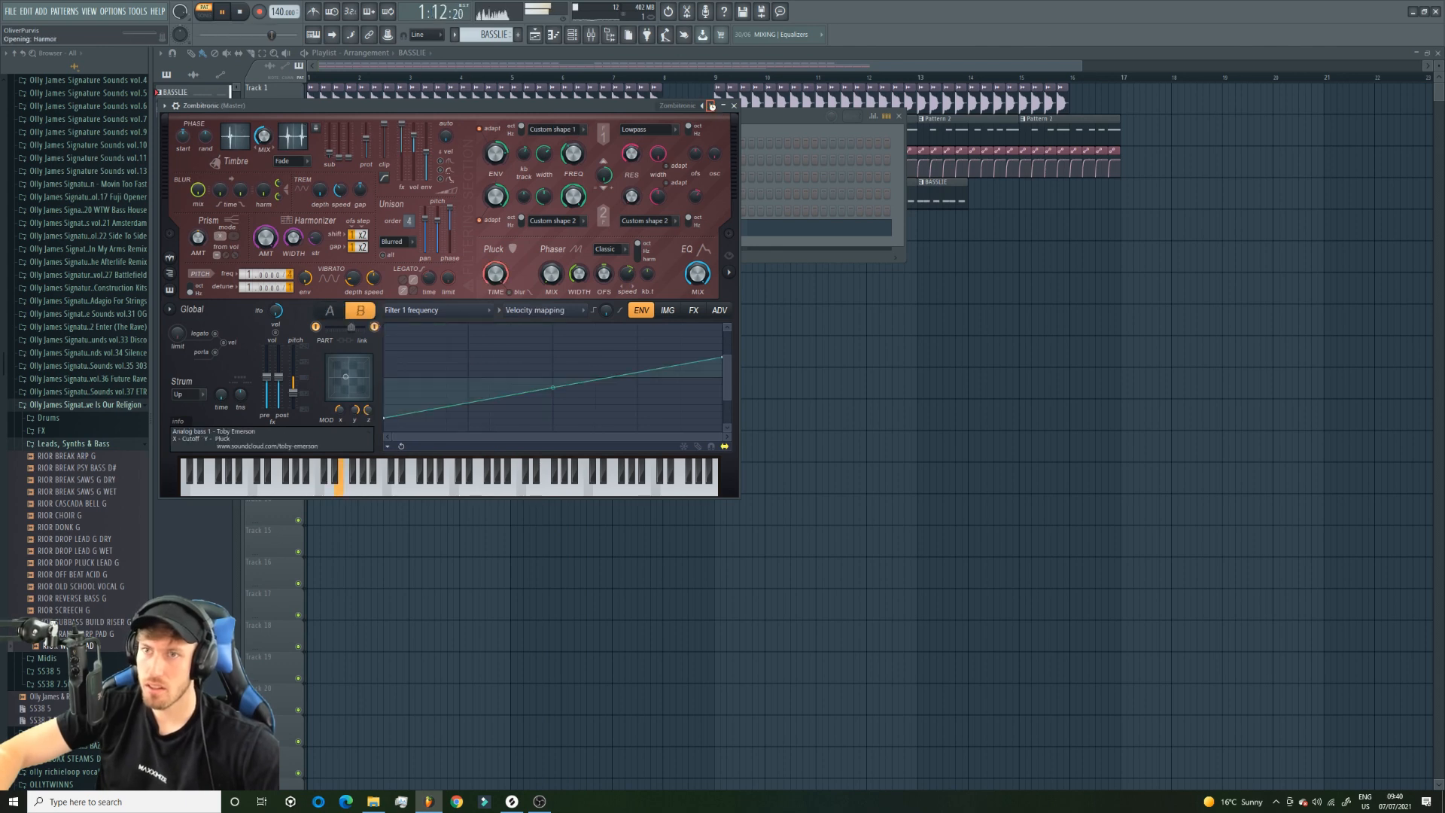
{"action": "left_click", "coordinate": [710, 106]}
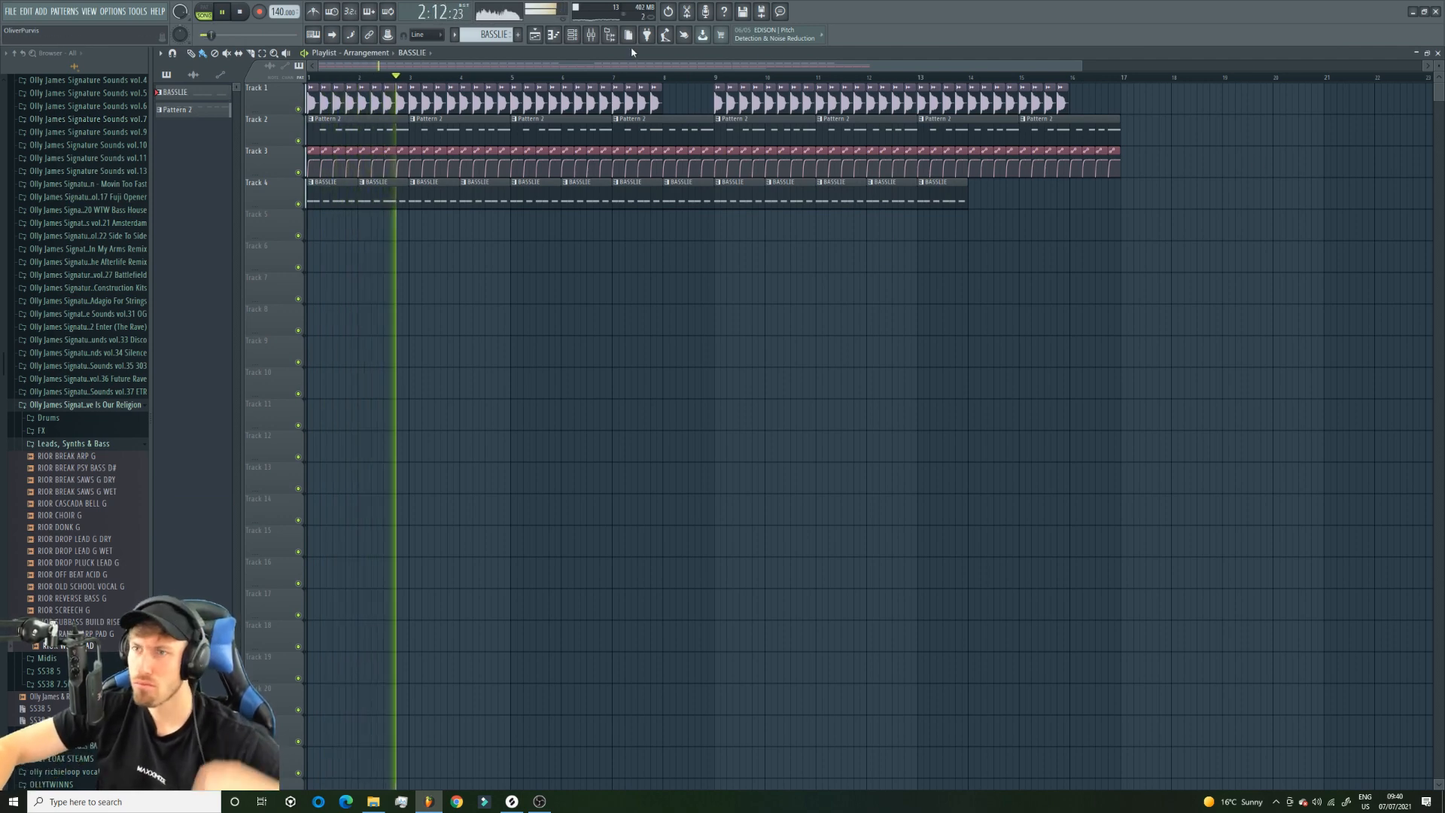
Route the Analog bass 1 channel to mixer track 7.
{"action": "left_click", "coordinate": [584, 38]}
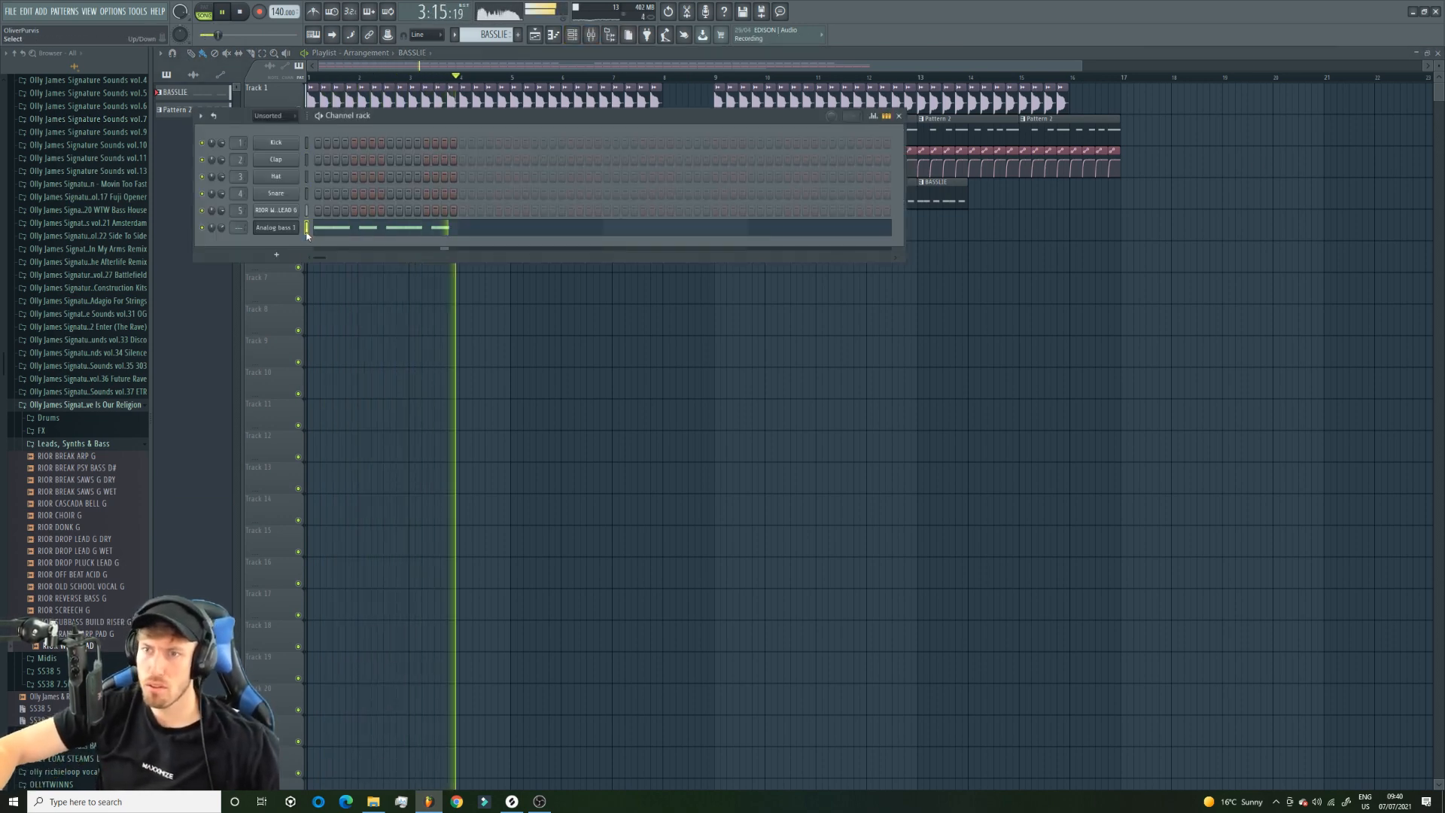
{"action": "key", "text": "ctrl+l"}
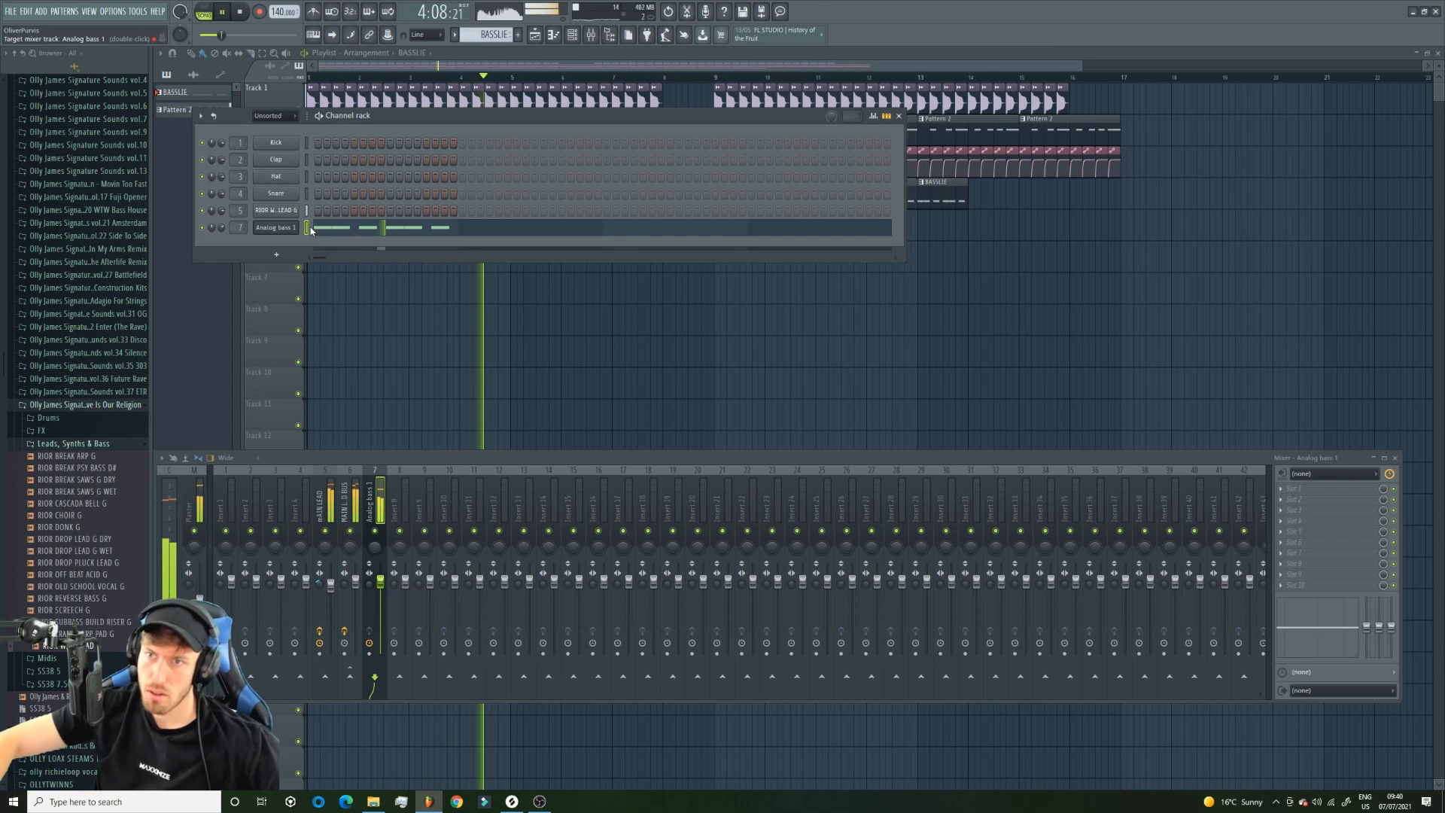
{"action": "left_click", "coordinate": [1312, 554]}
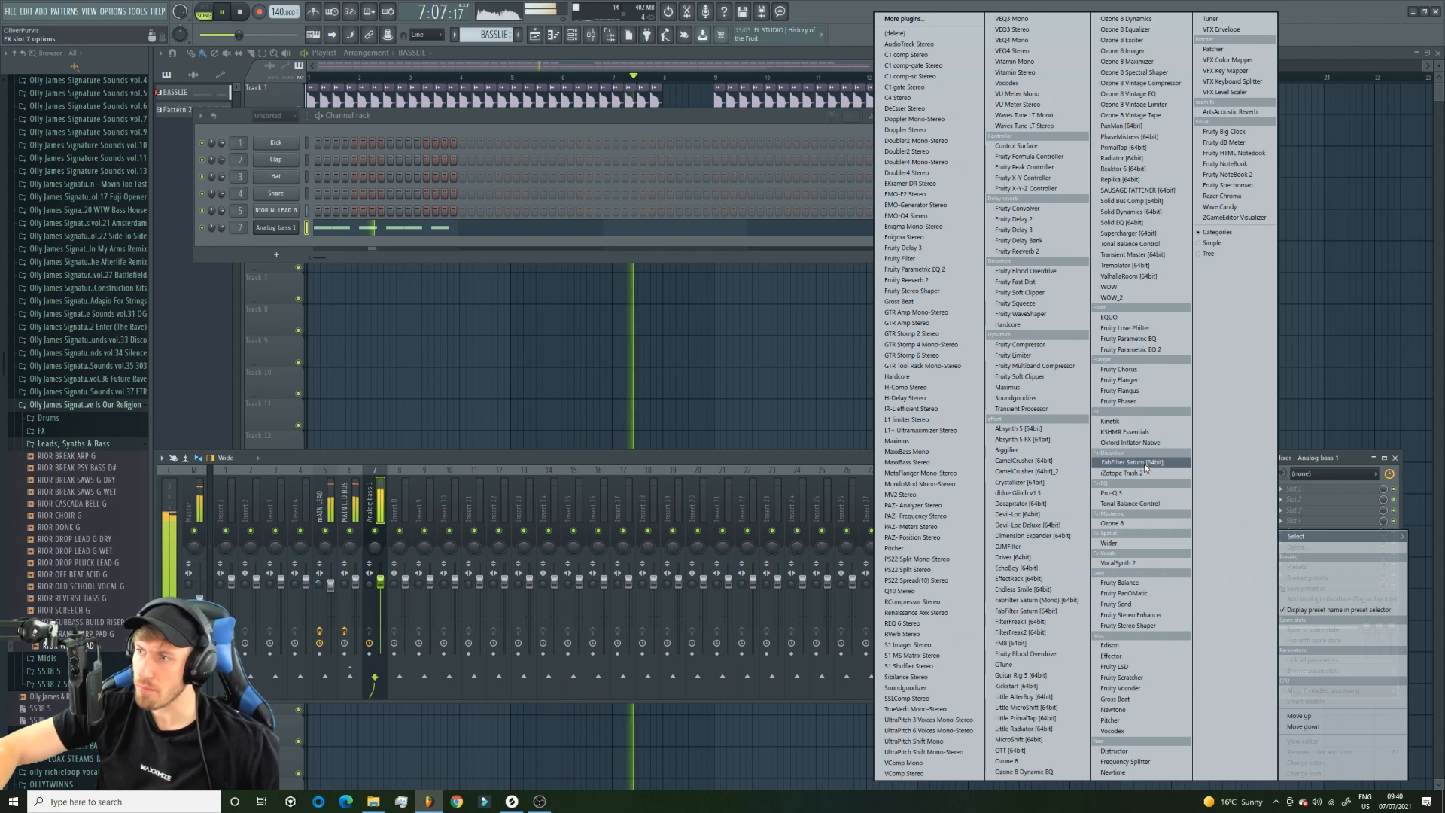
{"action": "left_click", "coordinate": [1136, 503]}
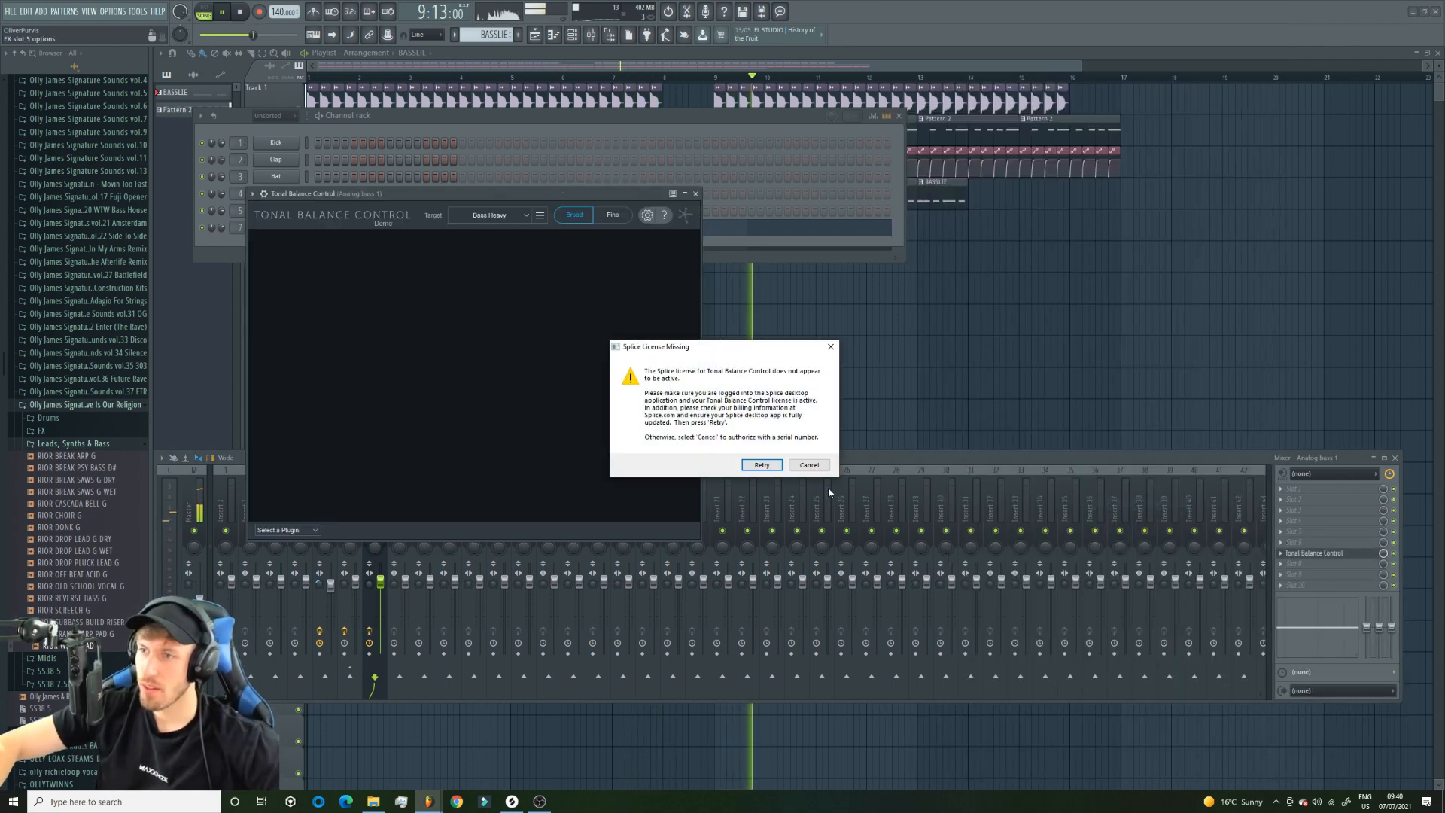
{"action": "left_click", "coordinate": [815, 466]}
{"action": "left_click", "coordinate": [834, 461]}
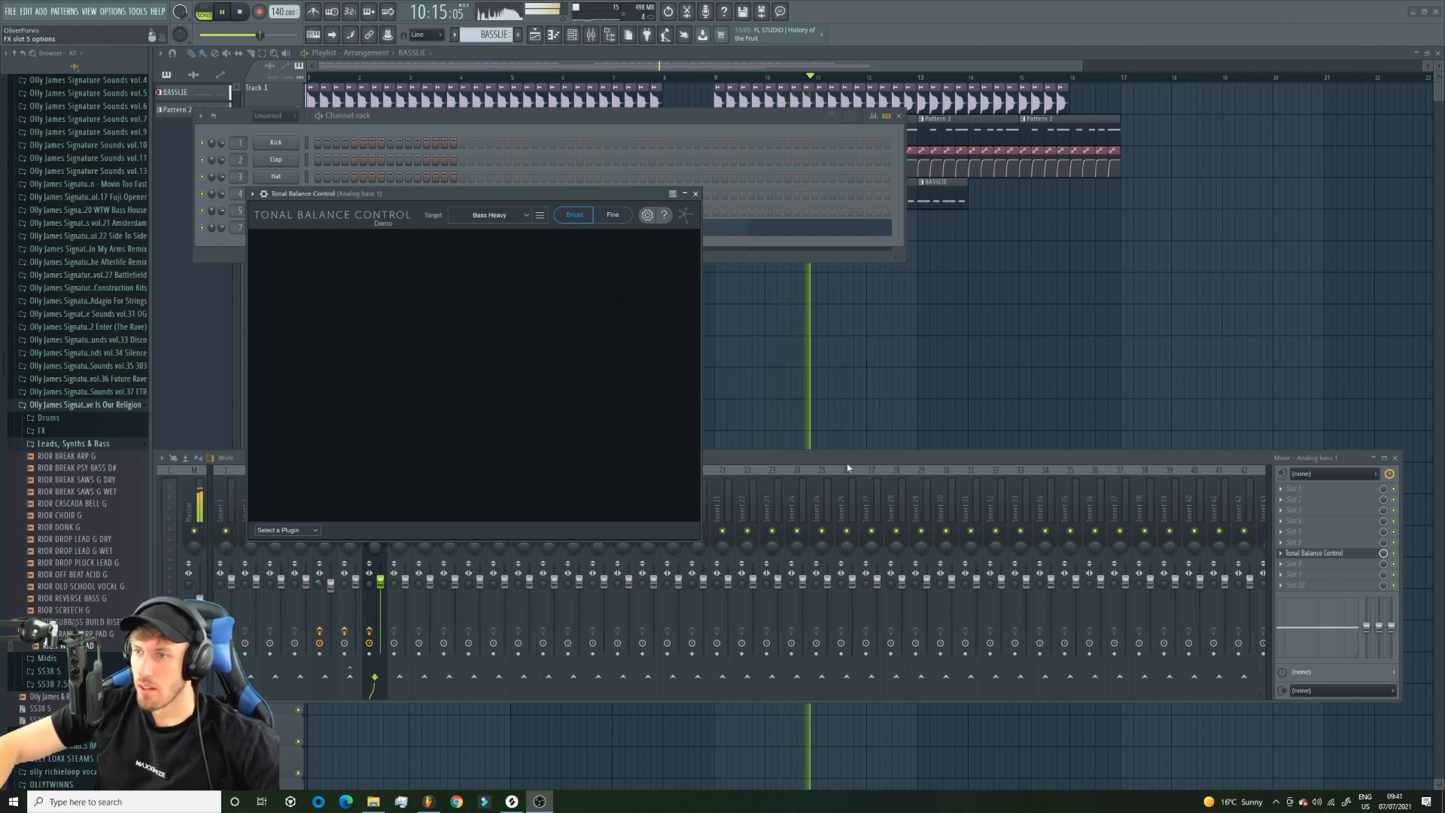
{"action": "left_click", "coordinate": [695, 194]}
{"action": "key", "text": "space"}
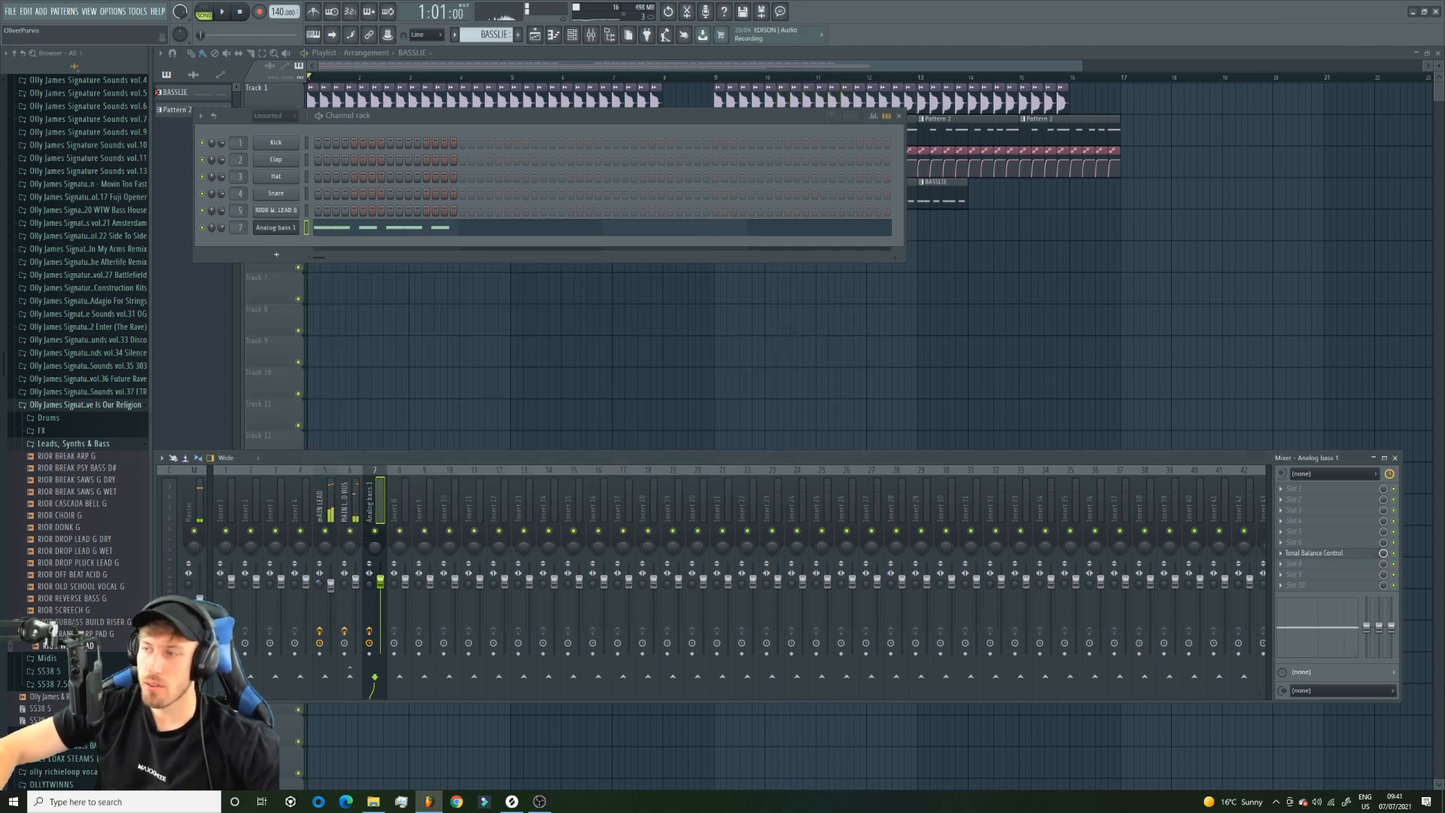
Replace Tonal Balance Control on the Analog bass 1 mixer track with Fruity Balance and create an automation clip for its volume.
{"action": "left_click", "coordinate": [1280, 553]}
{"action": "mouse_move", "coordinate": [1302, 541]}
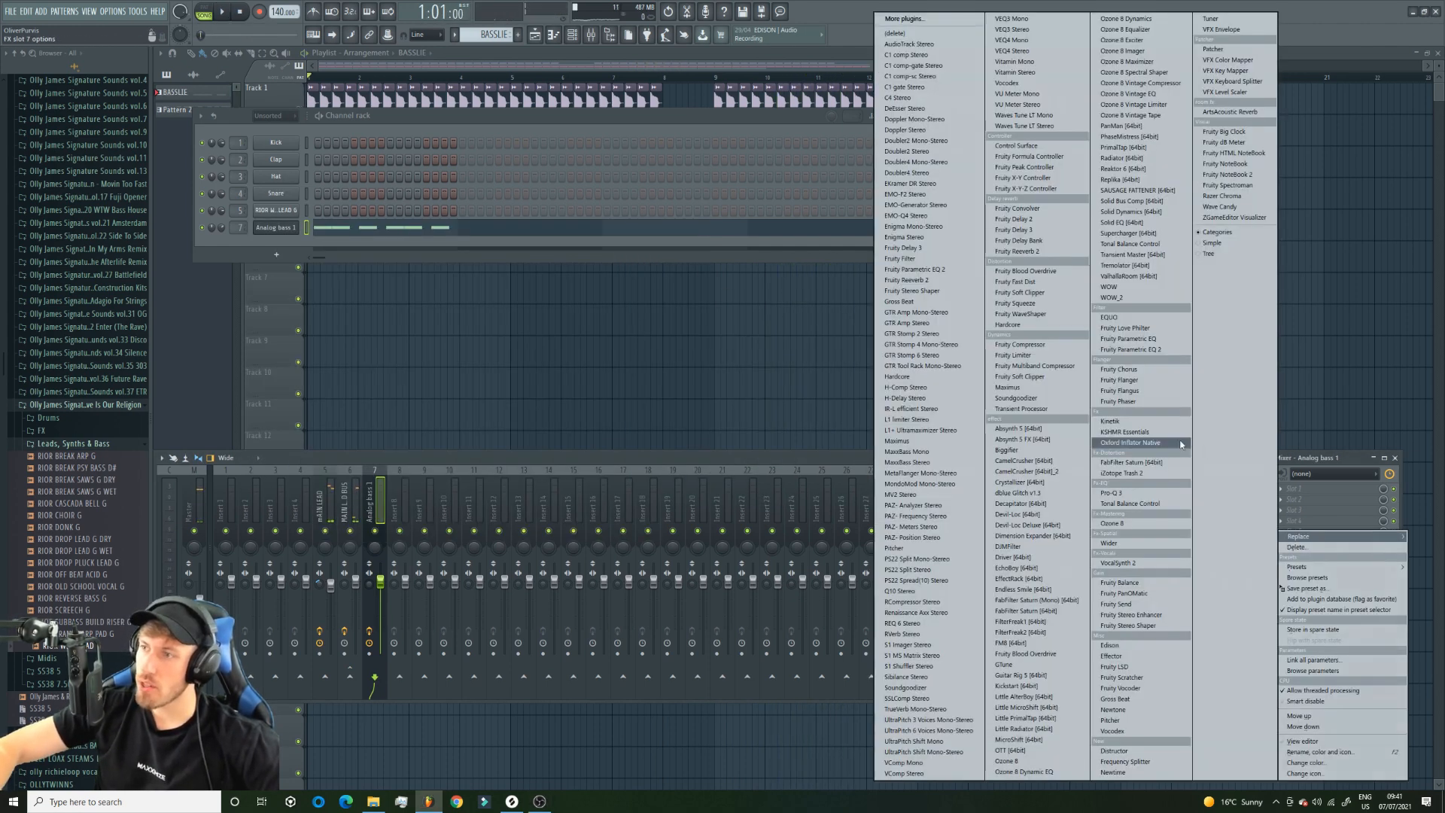
{"action": "left_click", "coordinate": [1119, 582]}
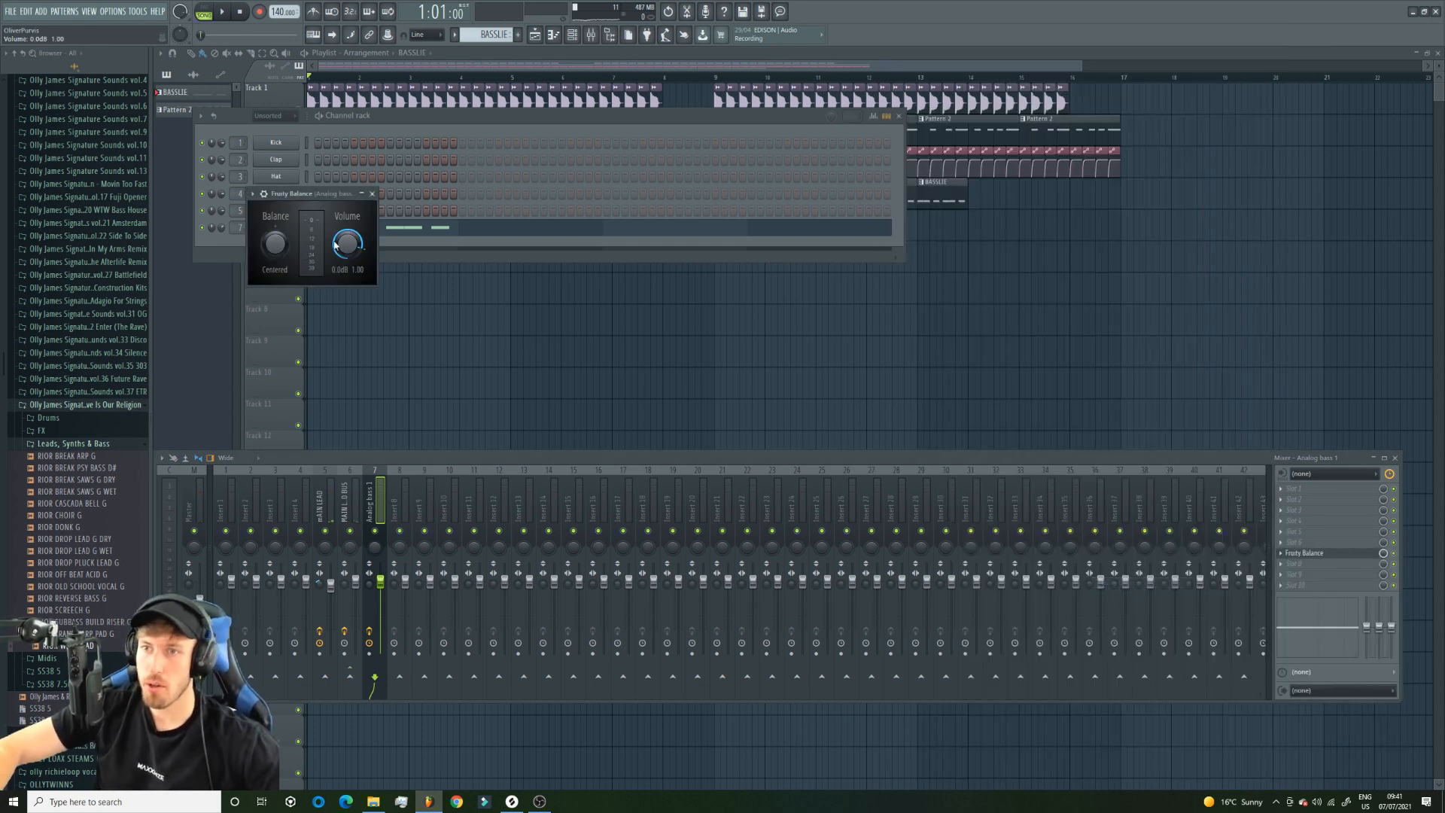
{"action": "right_click", "coordinate": [333, 245]}
{"action": "left_click", "coordinate": [394, 323]}
Trim the bass volume automation to a one-beat ducking curve like Track 3's and repeat it along Track 5 to the middle of bar 6.
{"action": "left_click_drag", "start_coordinate": [1083, 65], "coordinate": [531, 67]}
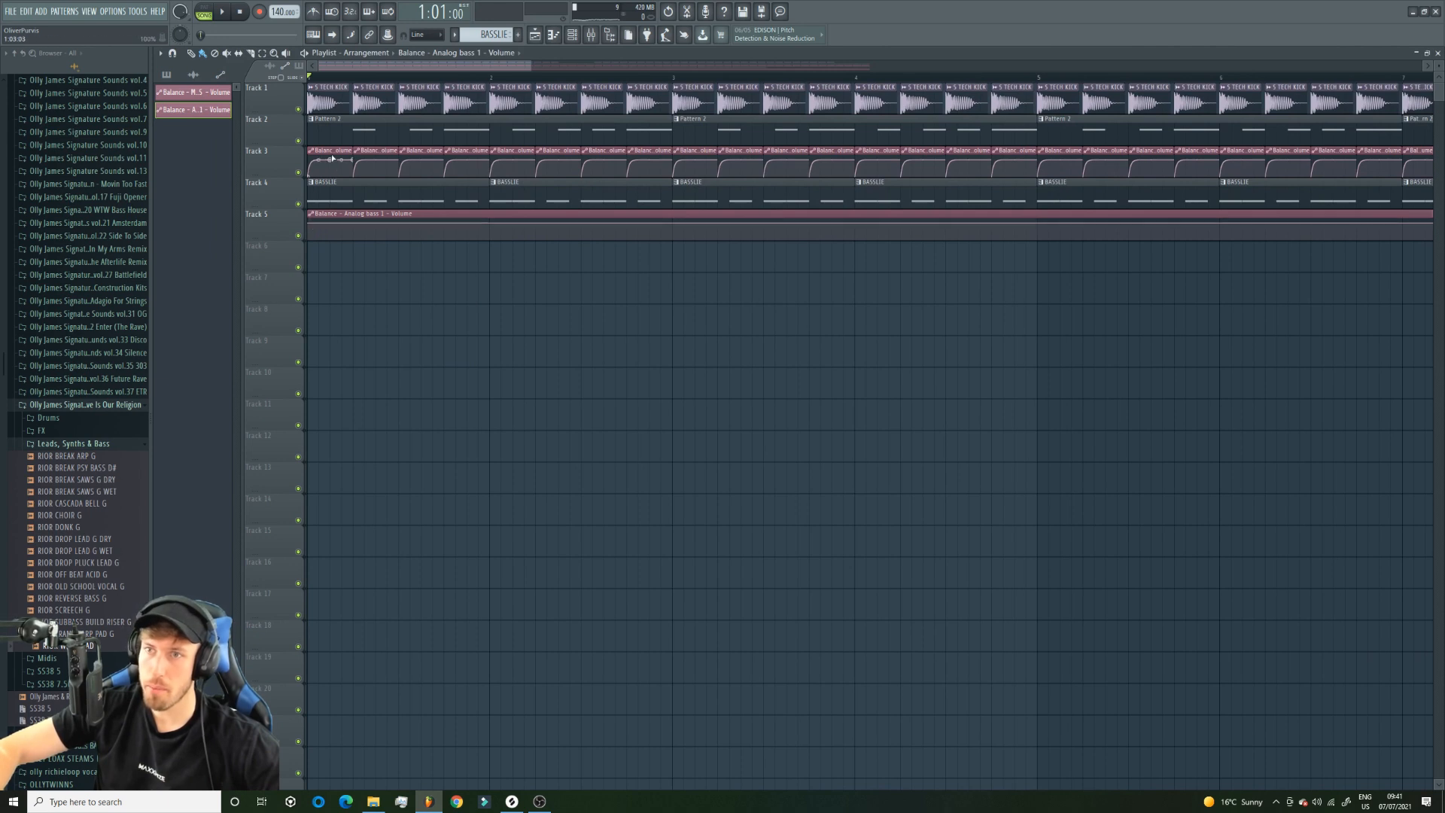
{"action": "right_click", "coordinate": [331, 224]}
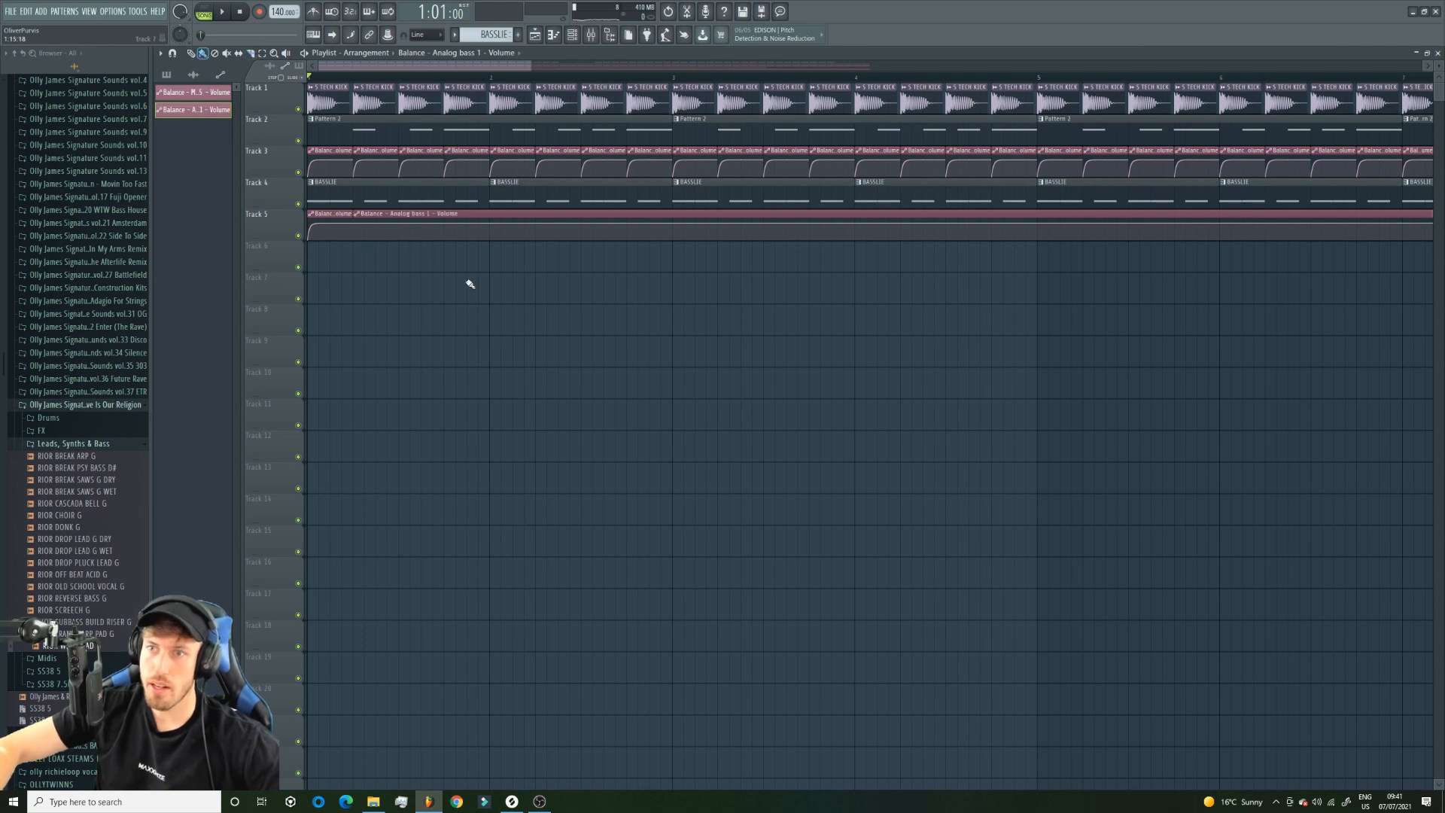
{"action": "right_click", "coordinate": [413, 216]}
{"action": "left_click_drag", "start_coordinate": [359, 220], "coordinate": [1288, 225]}
Play the song with Track 2 muted and extend the bass volume automation and BASSLIE clips further along the arrangement.
{"action": "key", "text": "space"}
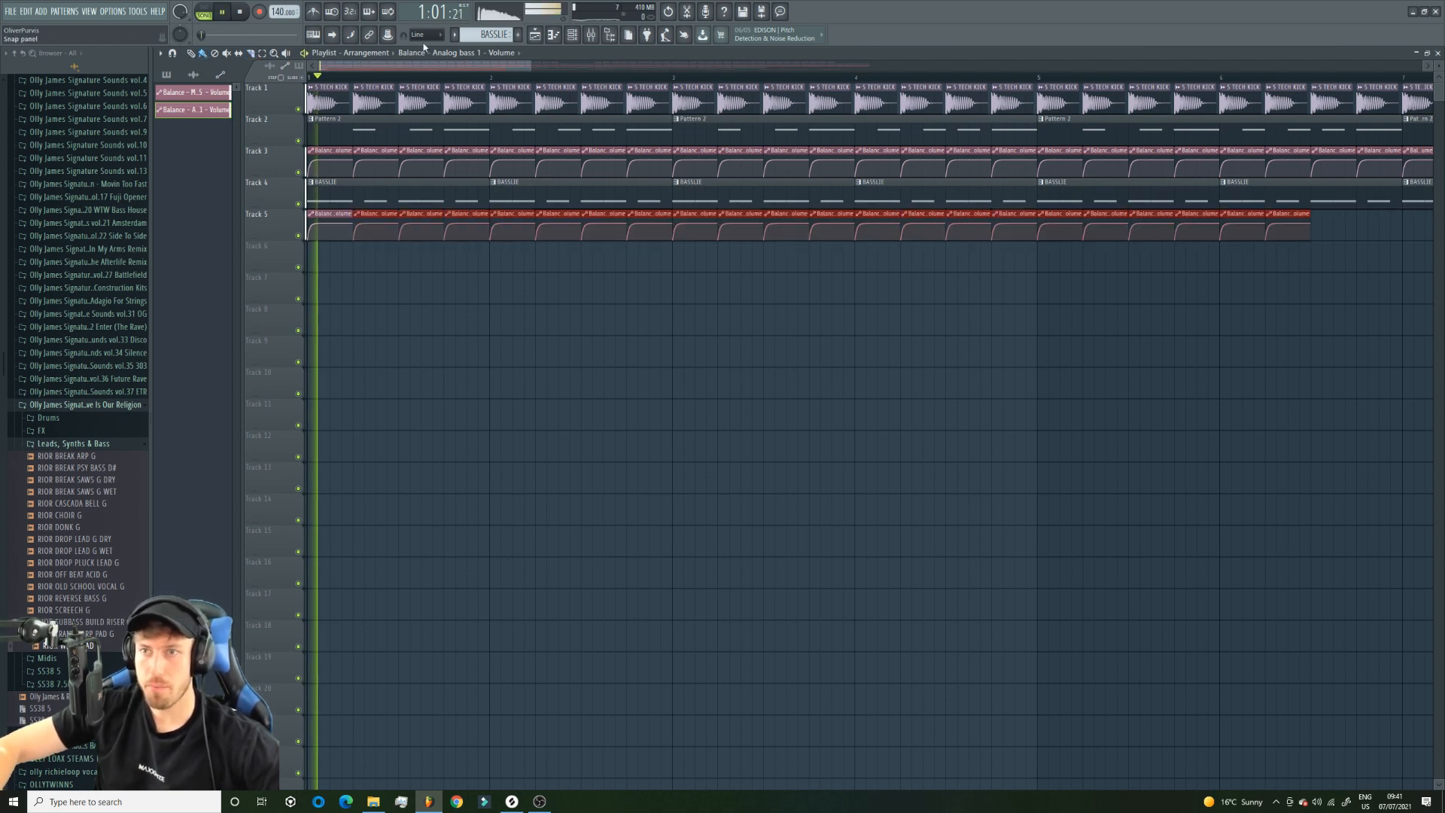
{"action": "left_click", "coordinate": [298, 141]}
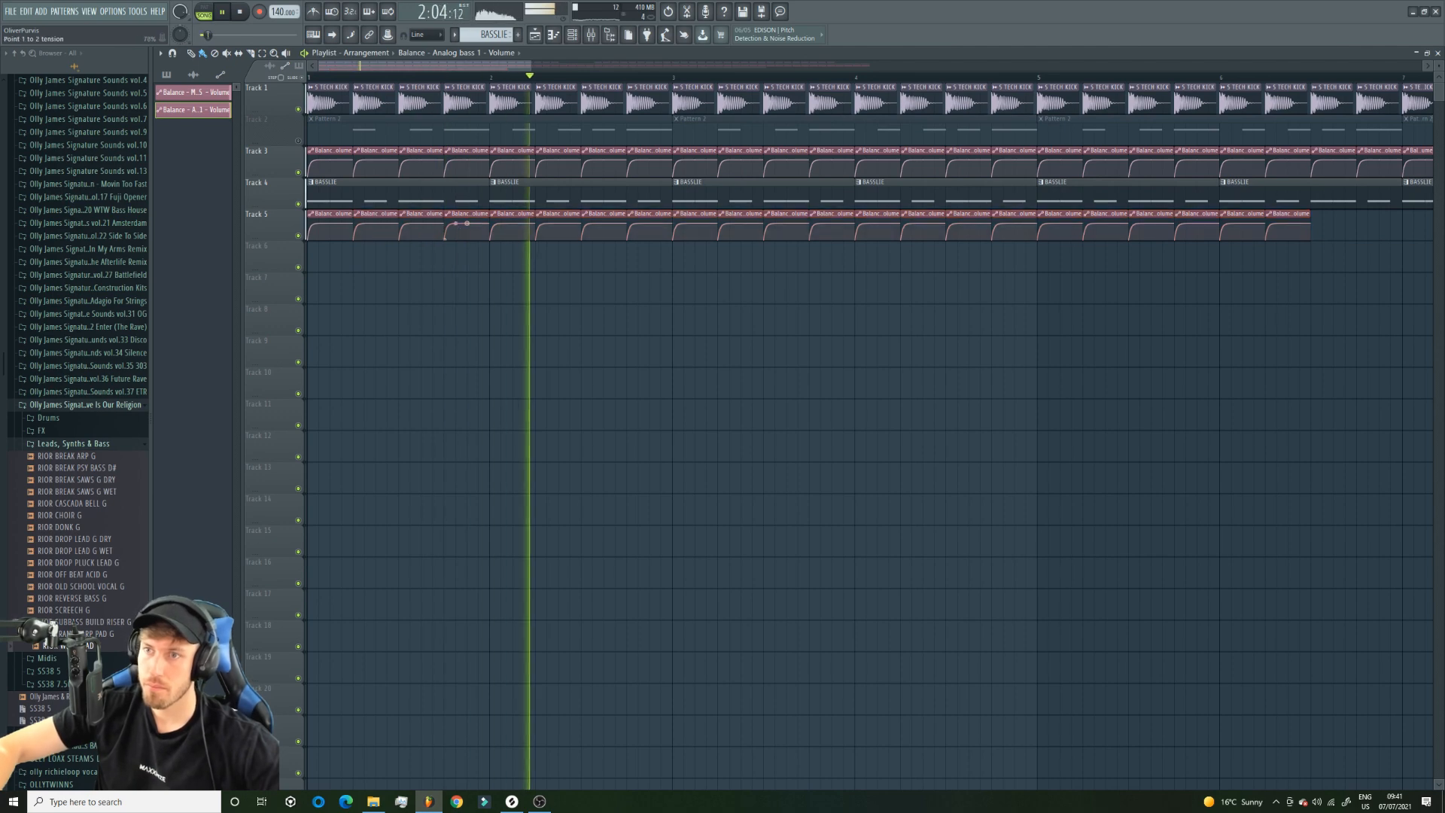
{"action": "left_click_drag", "start_coordinate": [537, 63], "coordinate": [791, 64]}
{"action": "left_click_drag", "start_coordinate": [997, 244], "coordinate": [1427, 239]}
{"action": "left_click", "coordinate": [1333, 195]}
{"action": "left_click_drag", "start_coordinate": [795, 69], "coordinate": [982, 87]}
{"action": "mouse_move", "coordinate": [1078, 195]}
{"action": "left_mouse_down"}
{"action": "mouse_move", "coordinate": [1208, 200]}
{"action": "mouse_move", "coordinate": [1216, 223]}
{"action": "mouse_move", "coordinate": [1240, 224]}
{"action": "left_mouse_up"}
{"action": "left_click", "coordinate": [1121, 220]}
{"action": "key", "text": "space"}
Select all notes of the BASSLIE pattern and open the list of instruments for adding another channel.
{"action": "double_click", "coordinate": [319, 202]}
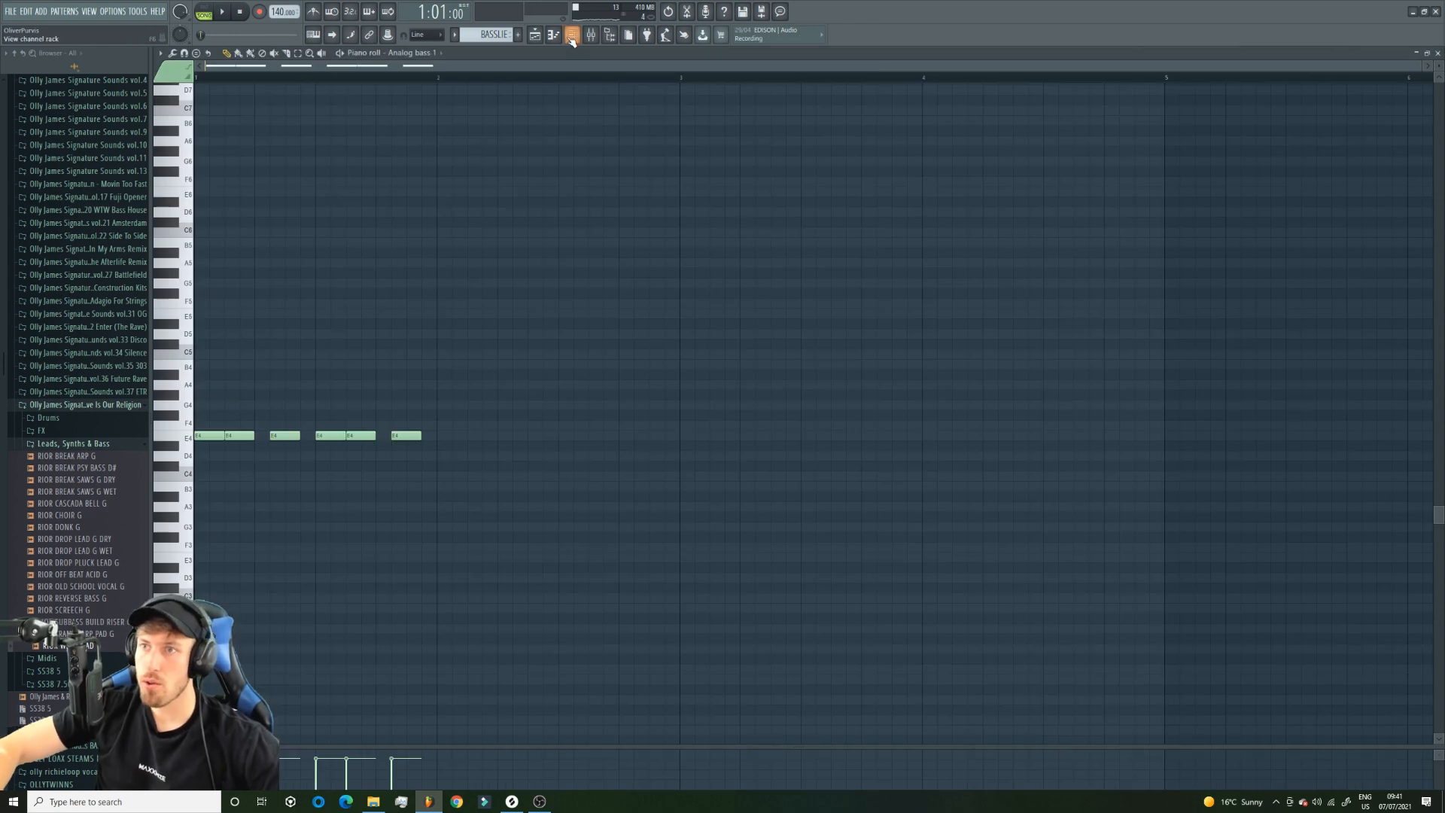
{"action": "key", "text": "ctrl+a"}
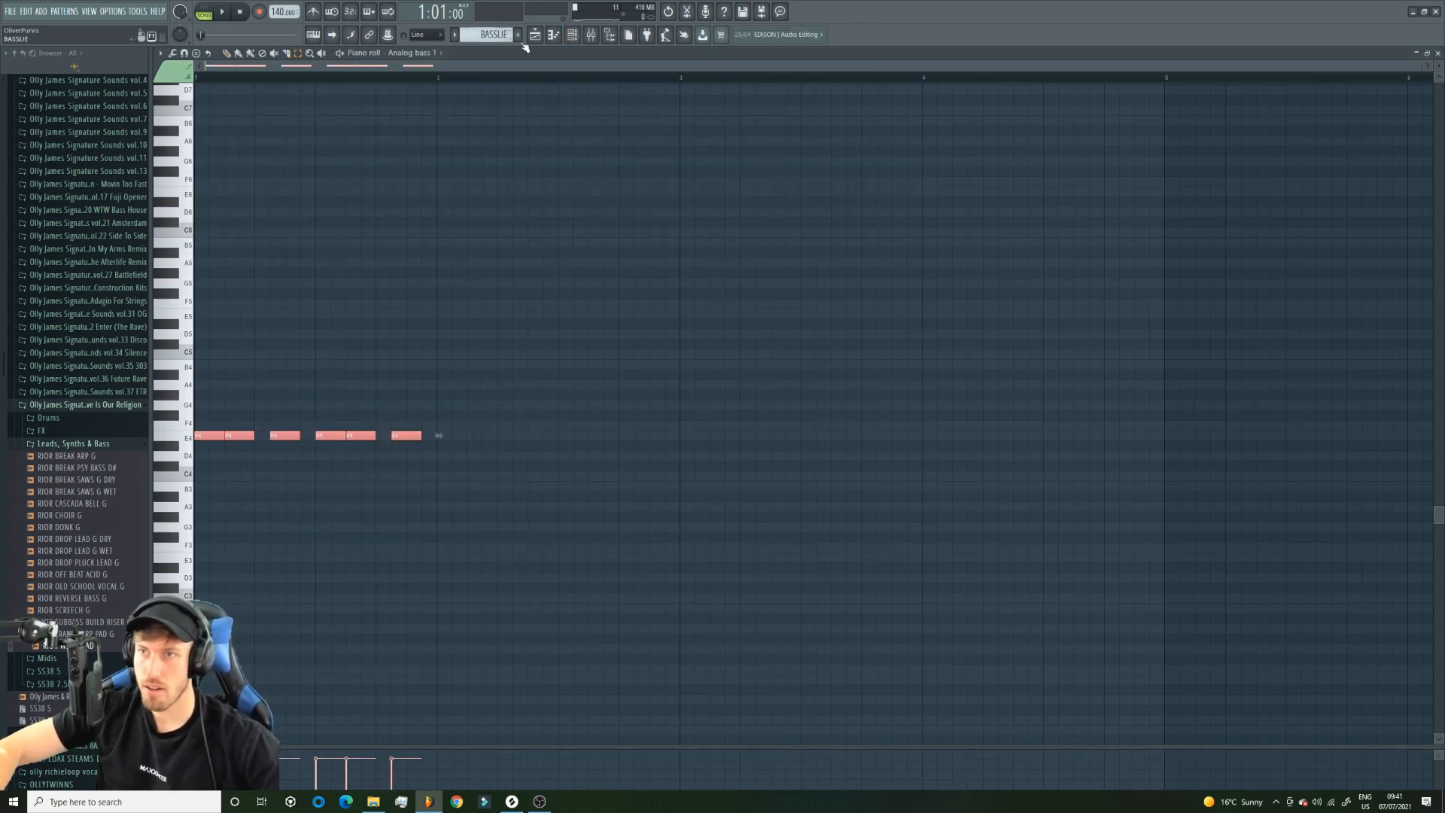
{"action": "left_click", "coordinate": [572, 35]}
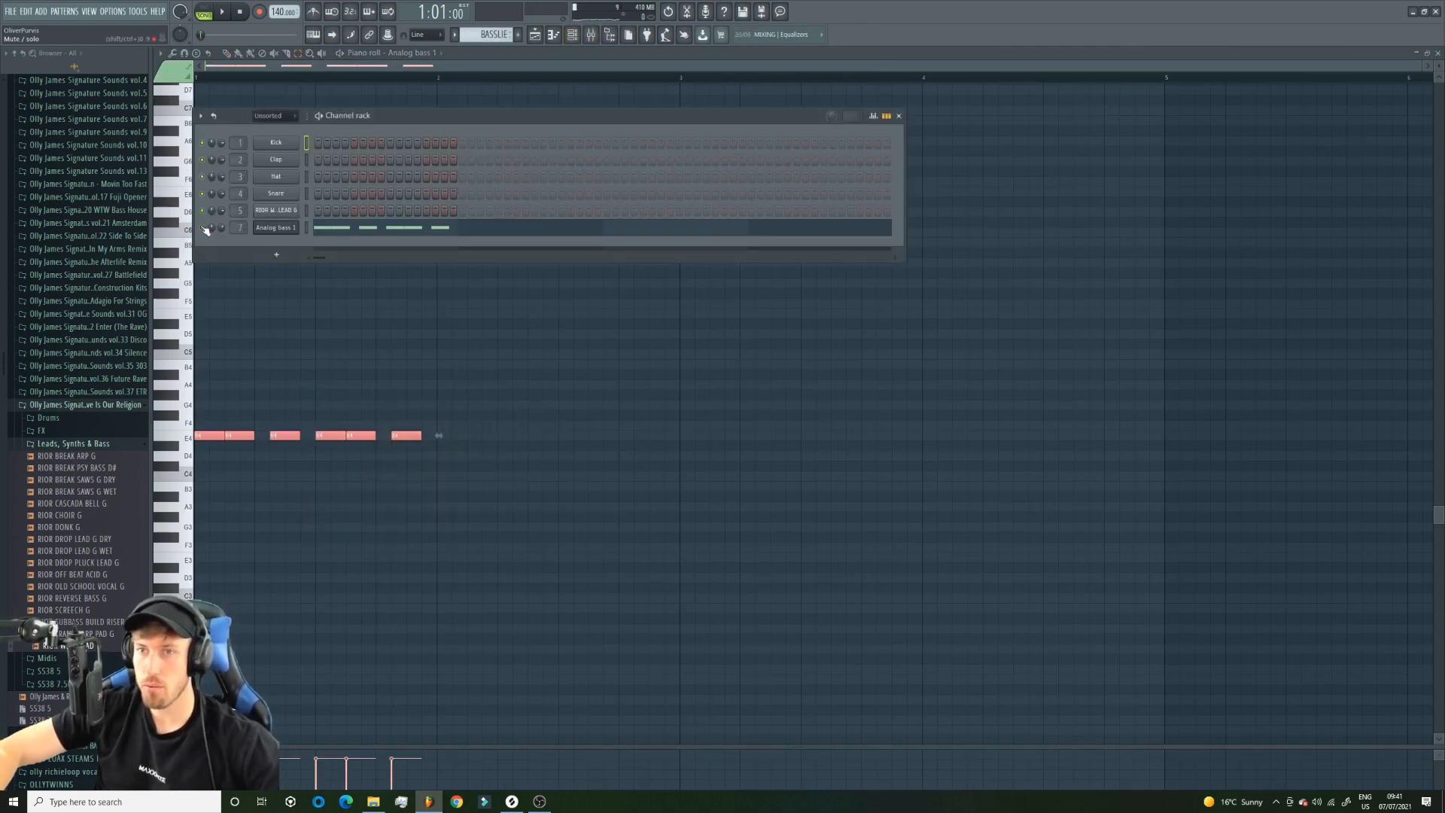
{"action": "left_click", "coordinate": [40, 11]}
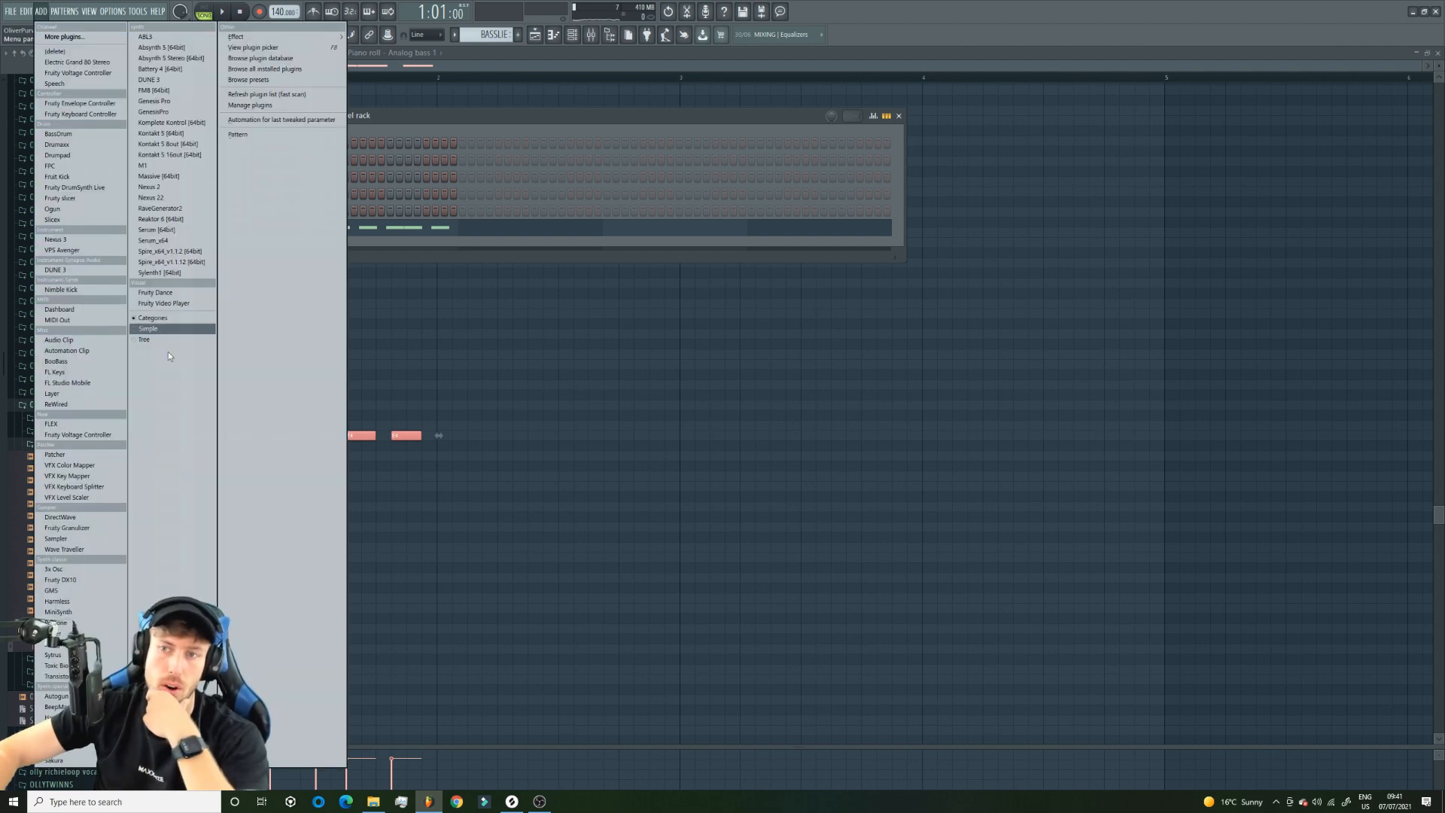
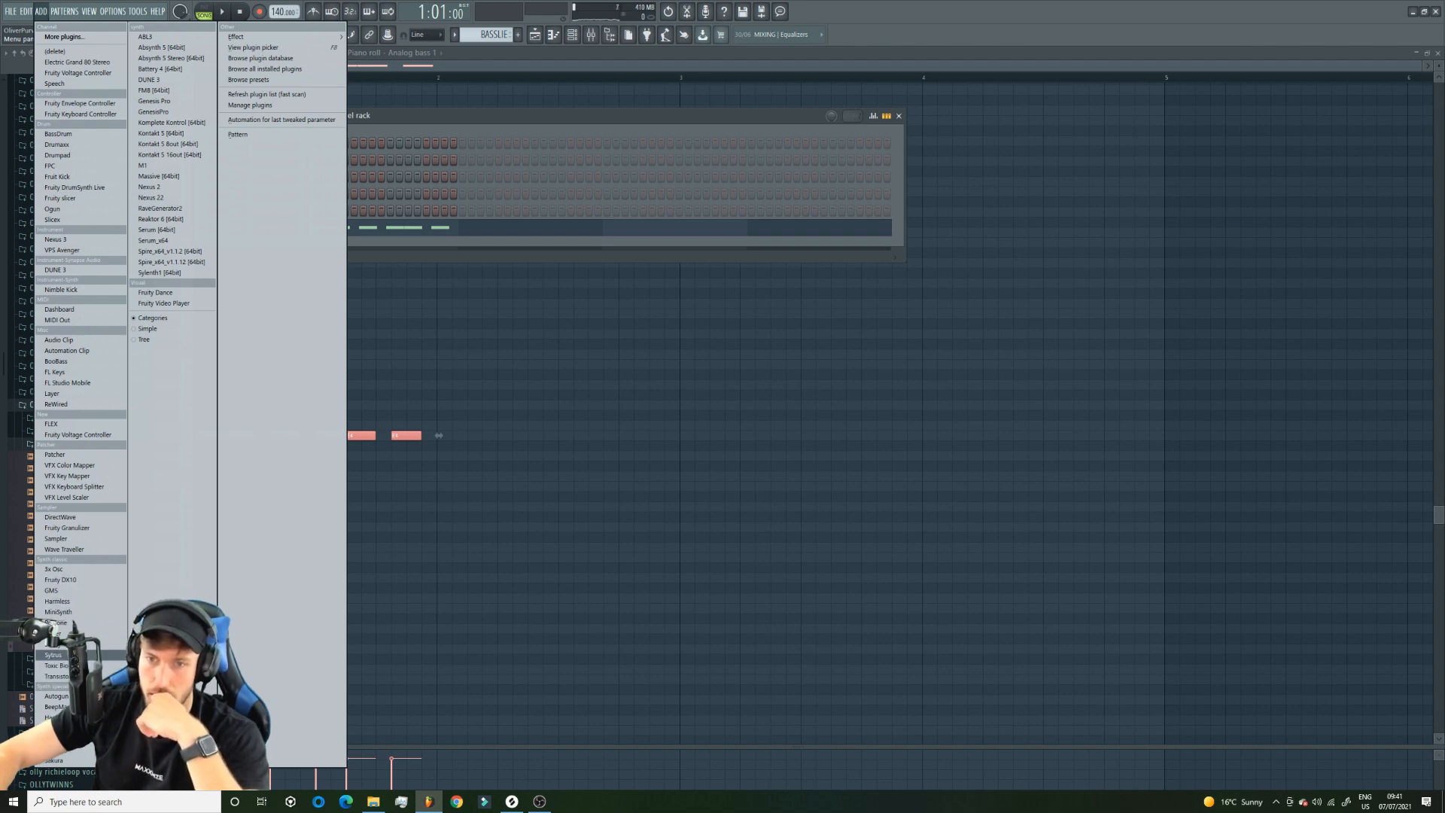
Add a Toxic Biohazard channel, paste the copied BASSLIE notes into its piano roll and route it to mixer track 7.
{"action": "left_click", "coordinate": [57, 665]}
{"action": "left_click_drag", "start_coordinate": [451, 134], "coordinate": [417, 389]}
{"action": "right_click", "coordinate": [296, 240]}
{"action": "left_click", "coordinate": [324, 243]}
{"action": "key", "text": "ctrl+v"}
{"action": "left_click", "coordinate": [574, 35]}
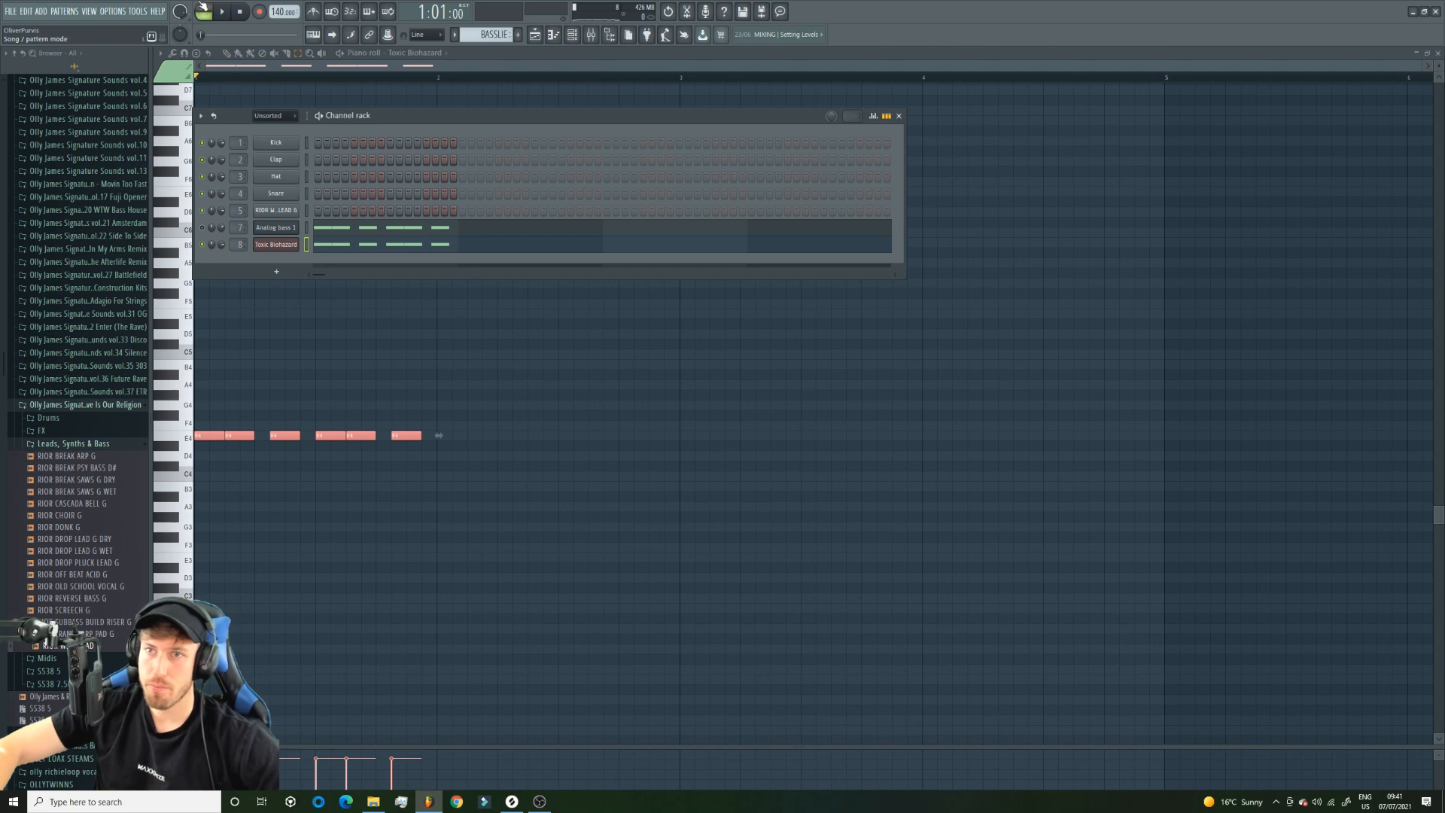
{"action": "scroll", "coordinate": [242, 245], "scroll_direction": "down", "scroll_amount": 1}
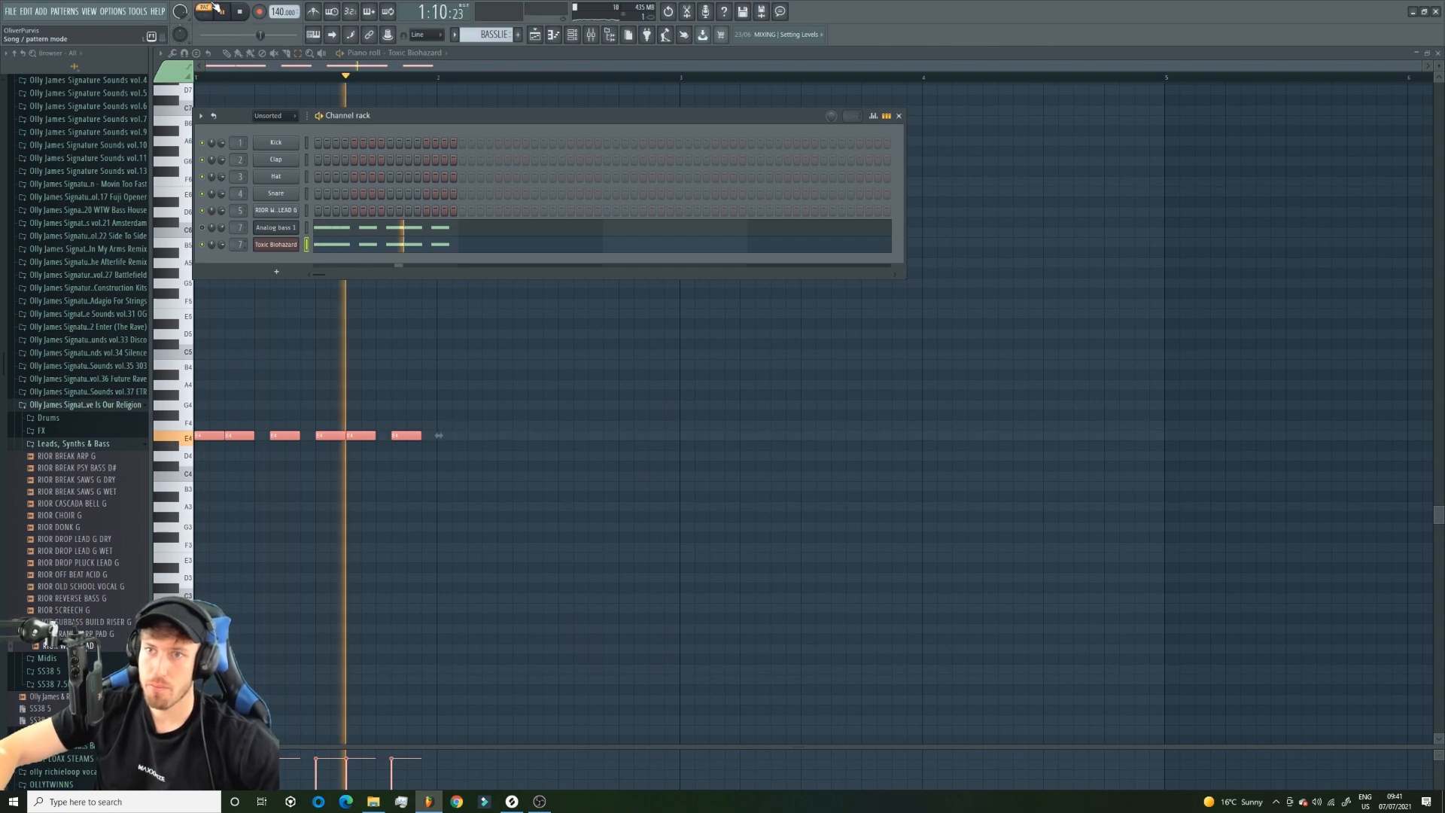
Try the Toxic Biohazard notes an octave higher at E5, play the BASSLIE pattern and open the mixer.
{"action": "left_click", "coordinate": [290, 243]}
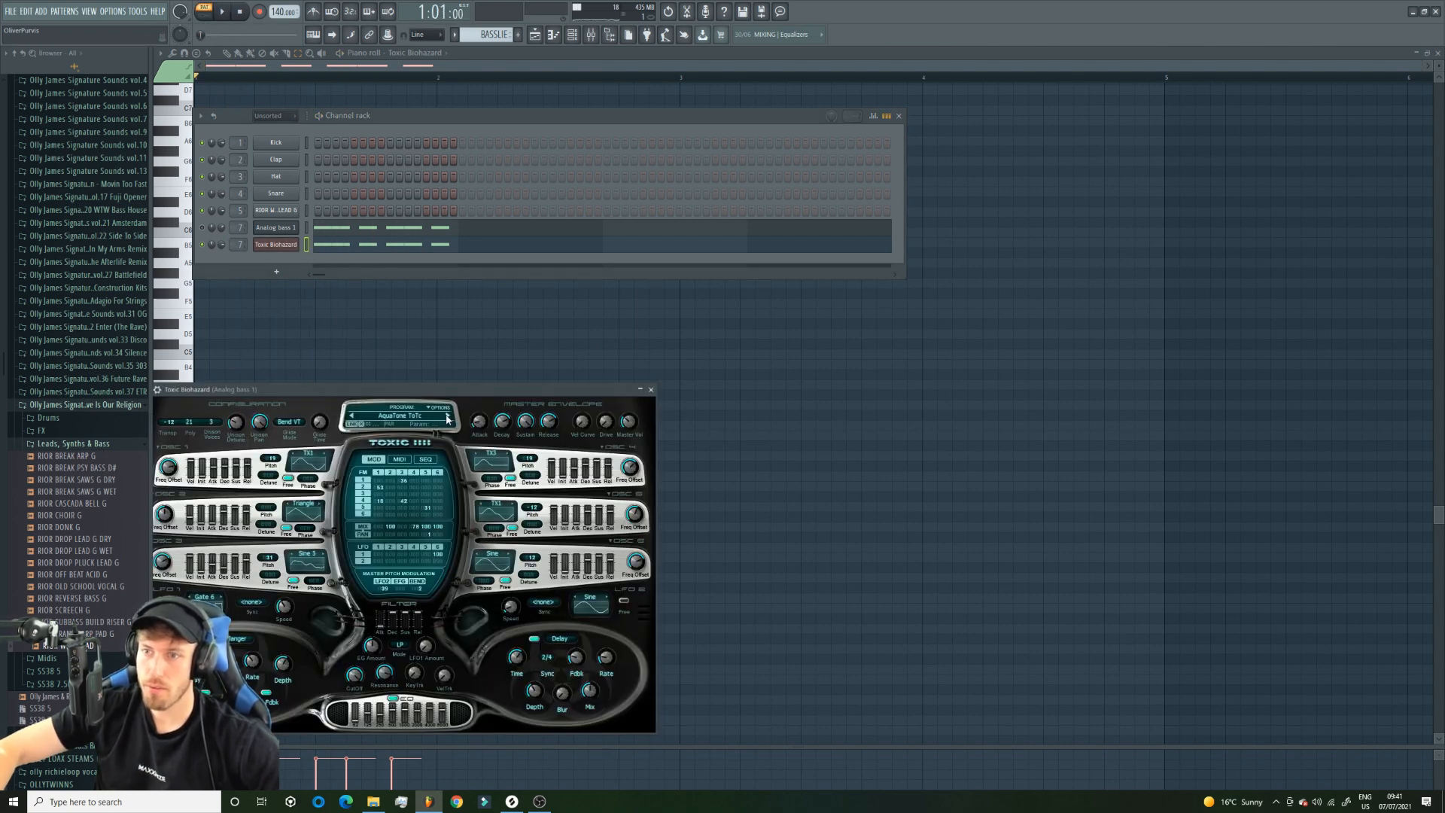
{"action": "left_click", "coordinate": [406, 99]}
{"action": "key", "text": "space"}
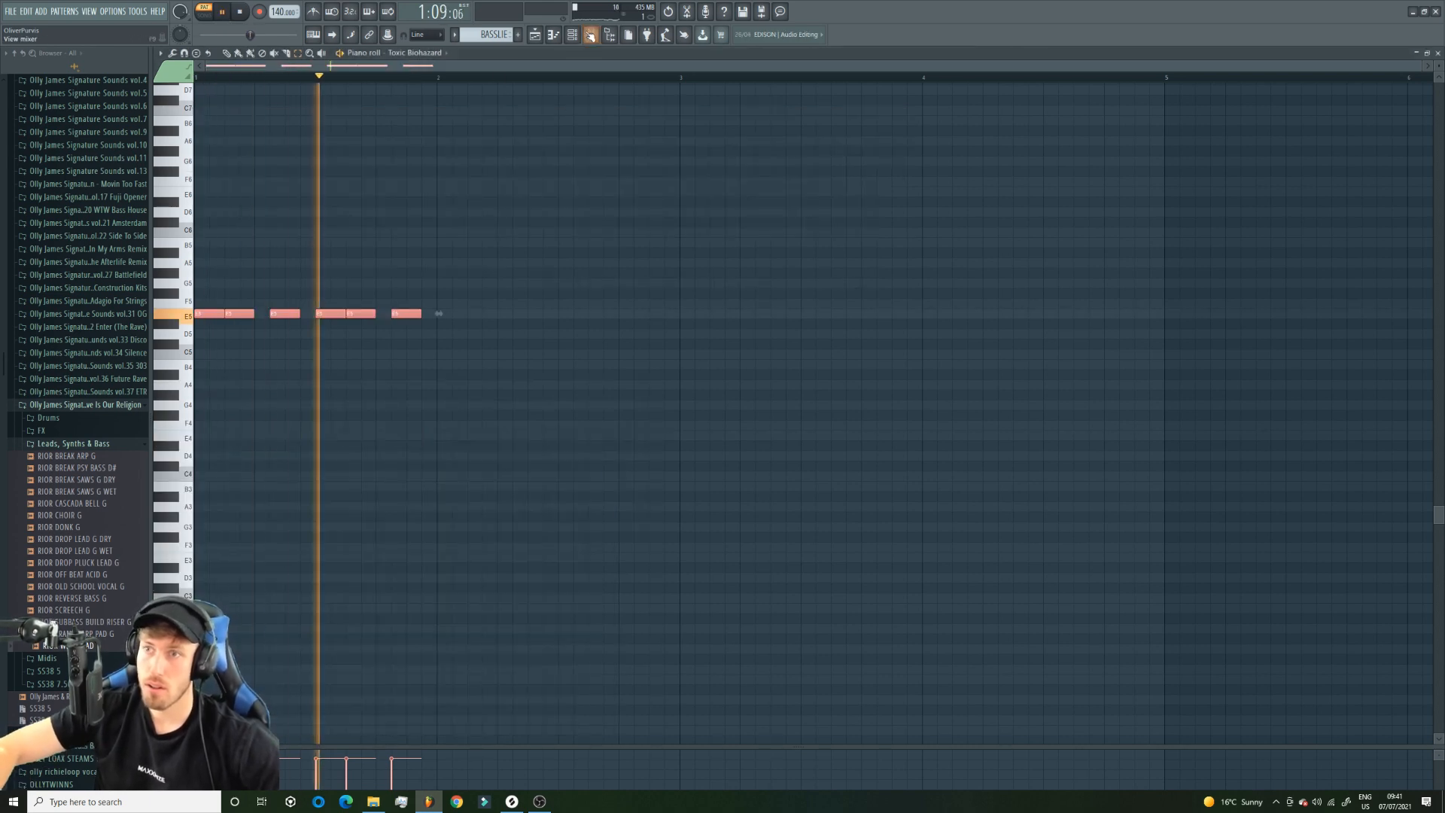
{"action": "key", "text": "space"}
{"action": "key", "text": "F6"}
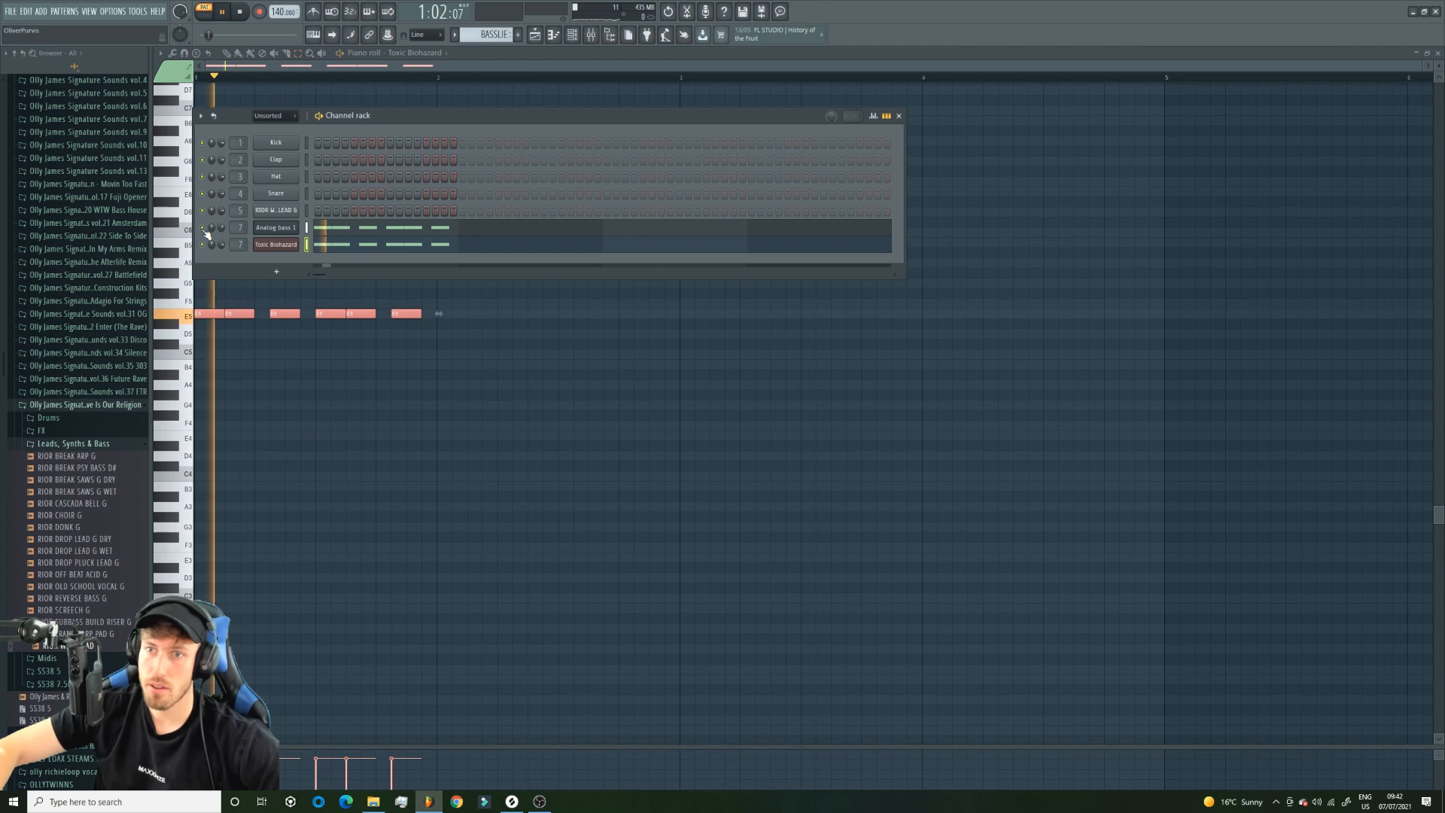
{"action": "left_click", "coordinate": [588, 39]}
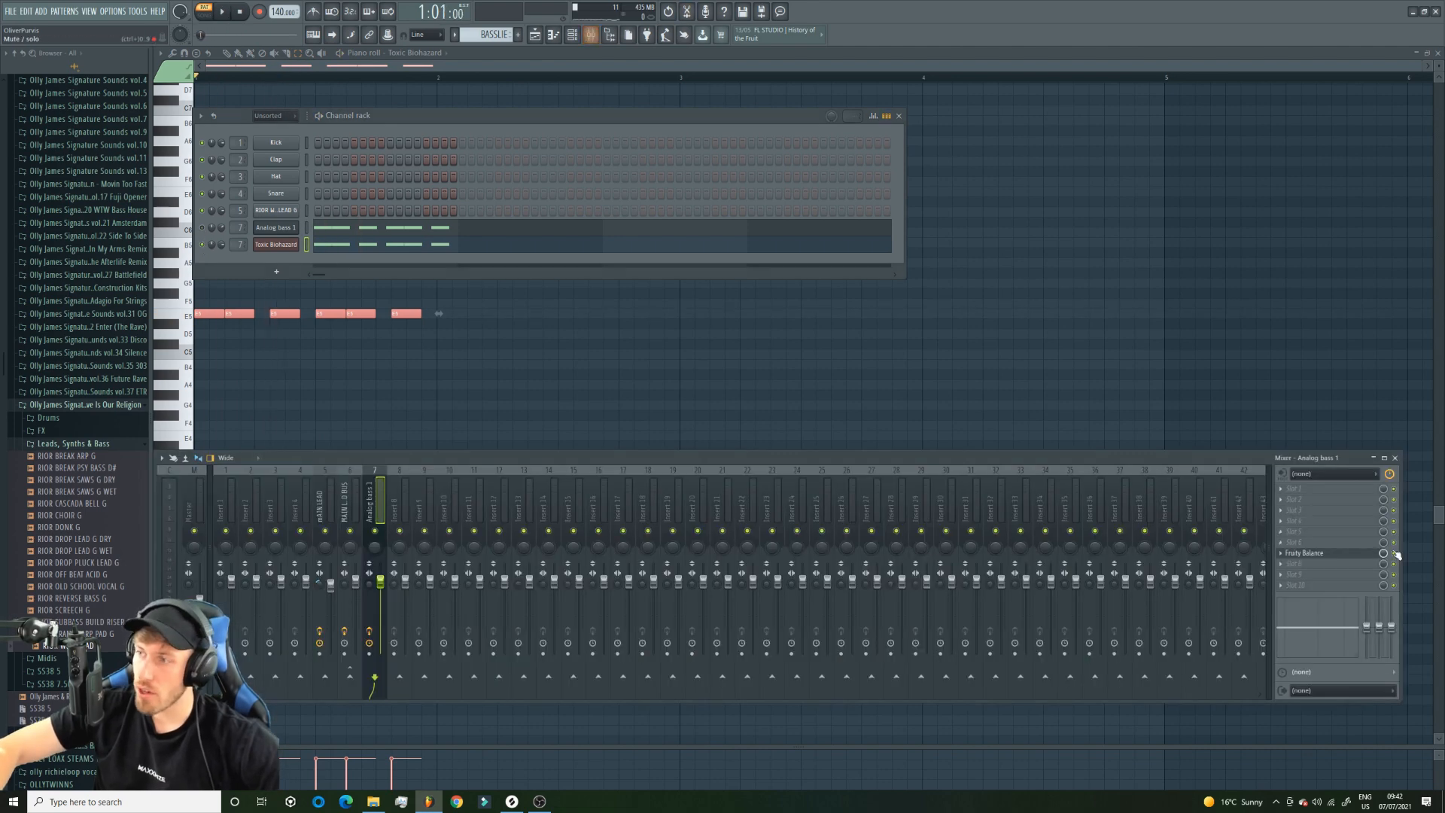
Audition Toxic Biohazard presets such as DarkStar 1 ToTc and Feedback ToTc, and lower the channel's notes an octave to E4.
{"action": "left_click", "coordinate": [289, 248]}
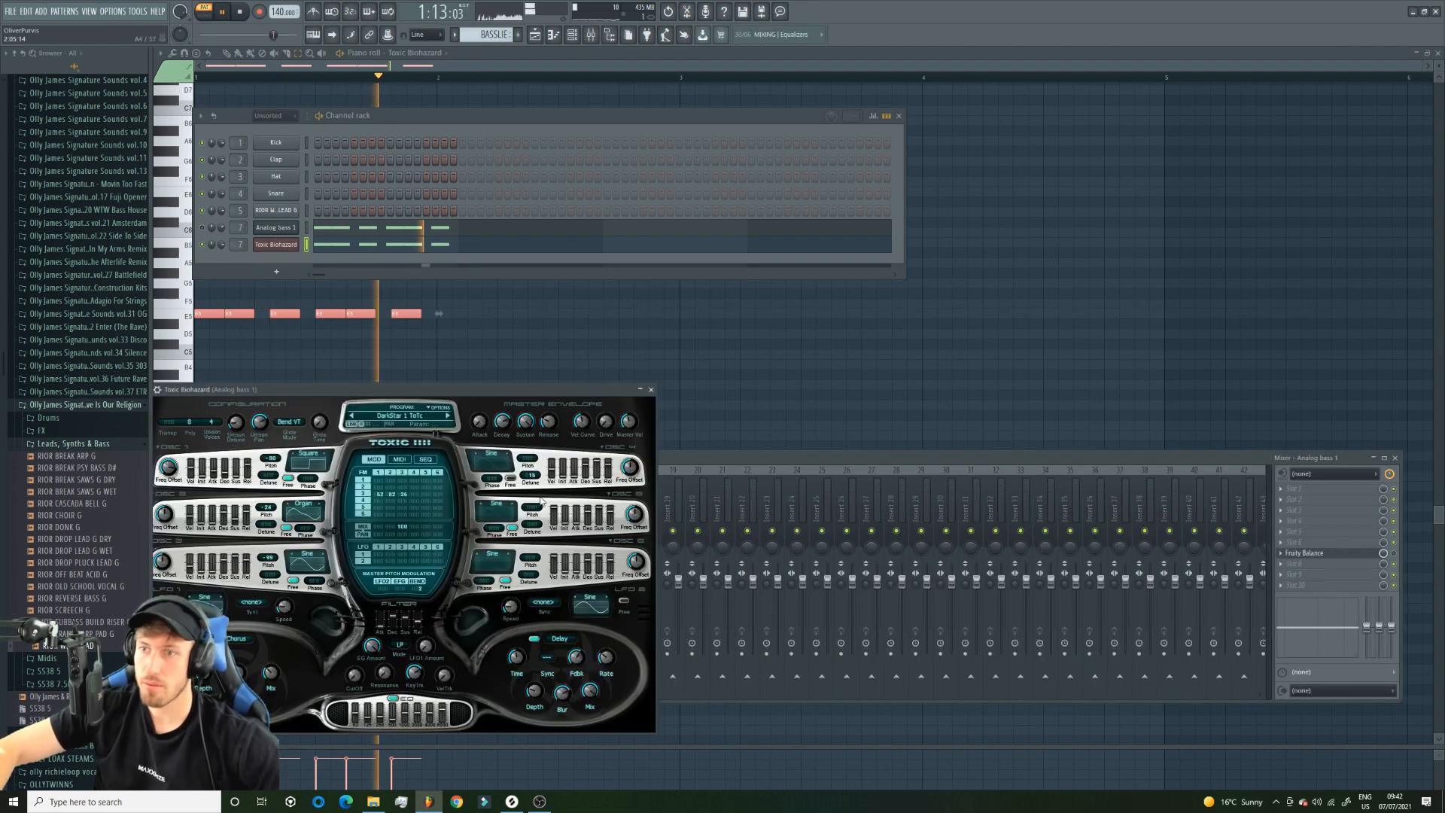
{"action": "left_click", "coordinate": [450, 419]}
{"action": "left_click", "coordinate": [450, 418]}
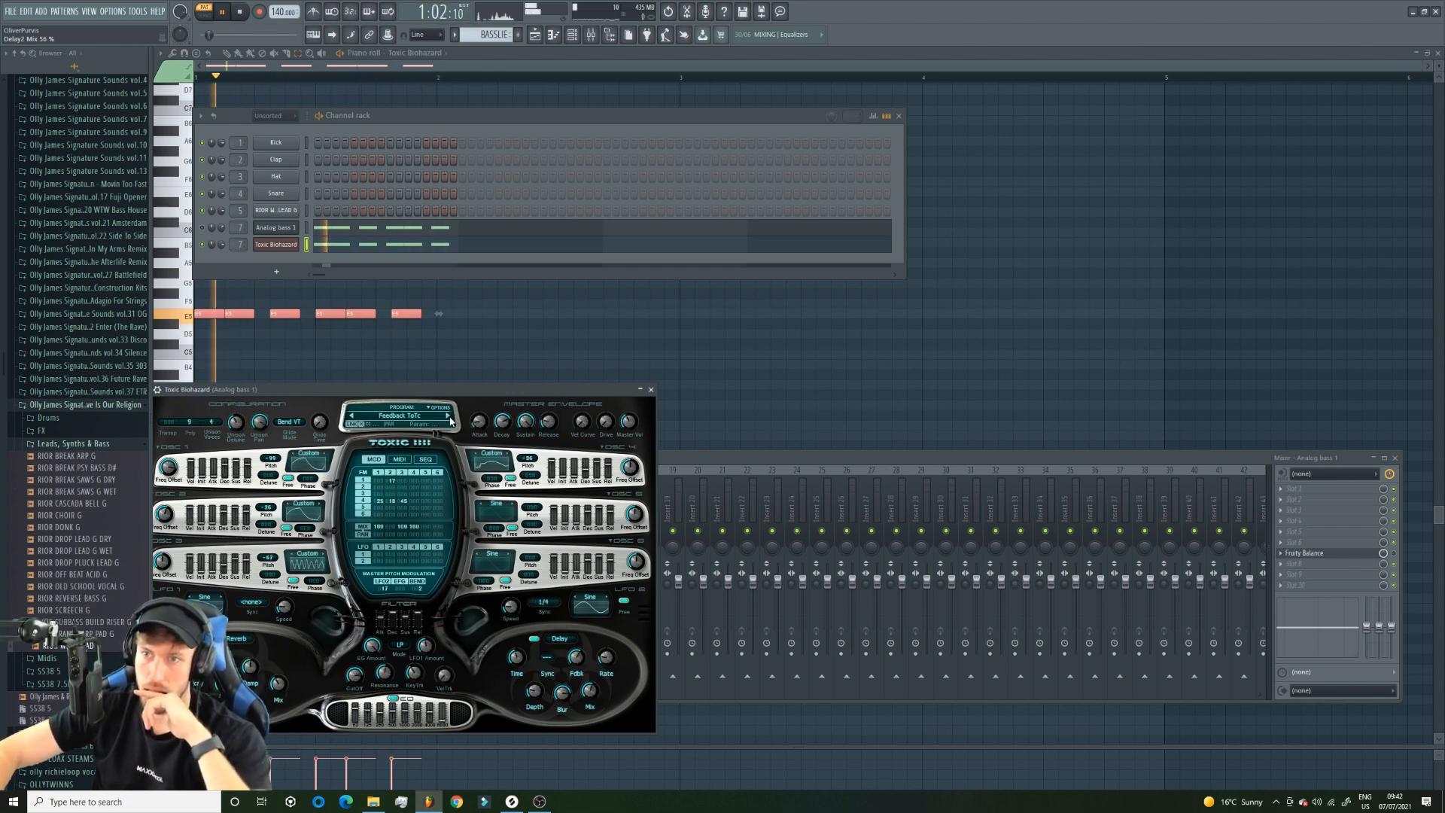
{"action": "key", "text": "F12"}
{"action": "key", "text": "ctrl+Down"}
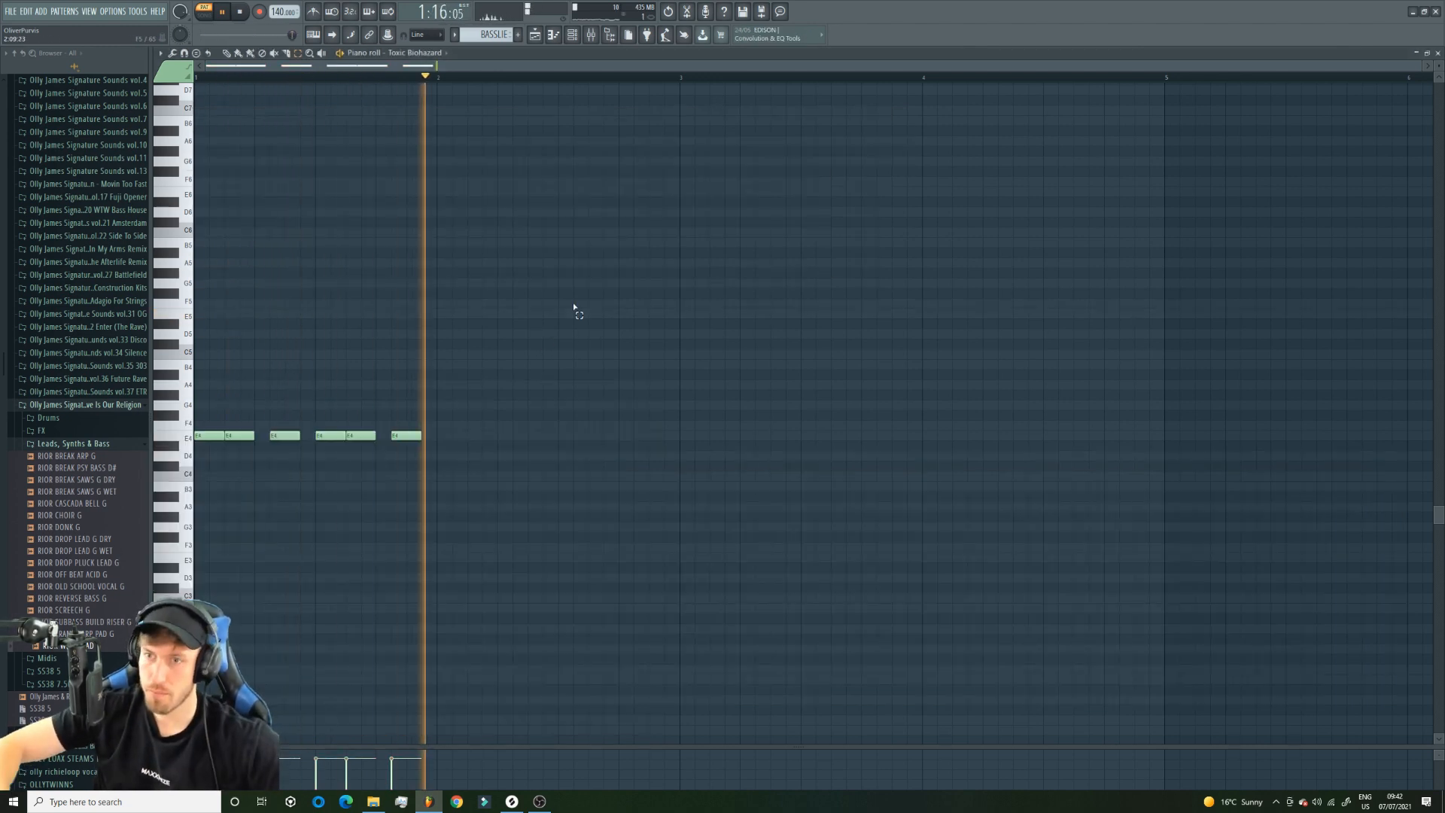
Audition the Toxic Biohazard presets Industrial ToTc, Metallic ToTc and RazorWorld ToTc against the playing pattern.
{"action": "left_click", "coordinate": [572, 35]}
{"action": "left_click", "coordinate": [285, 247]}
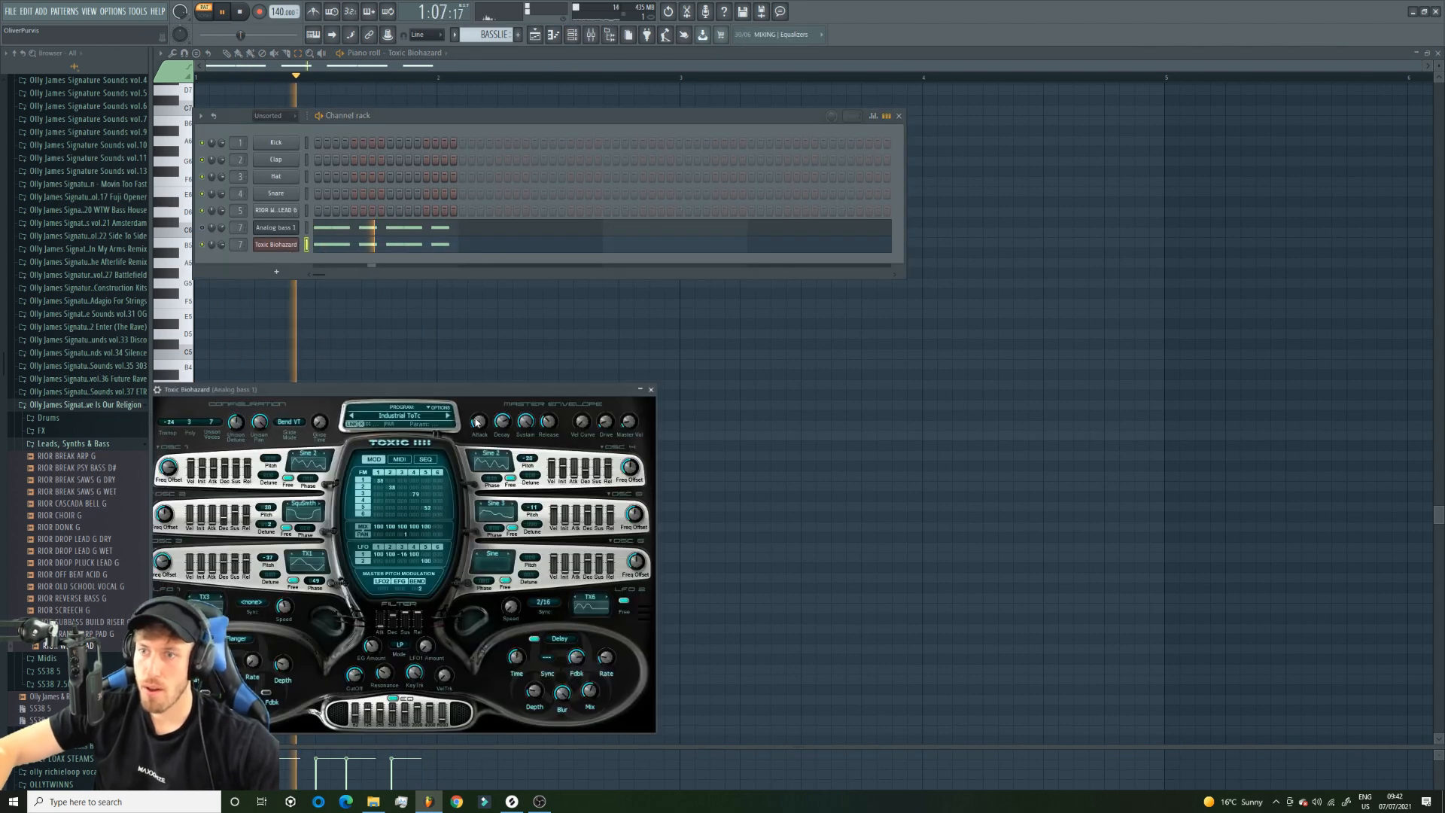
{"action": "left_click", "coordinate": [449, 419]}
{"action": "left_click", "coordinate": [447, 419]}
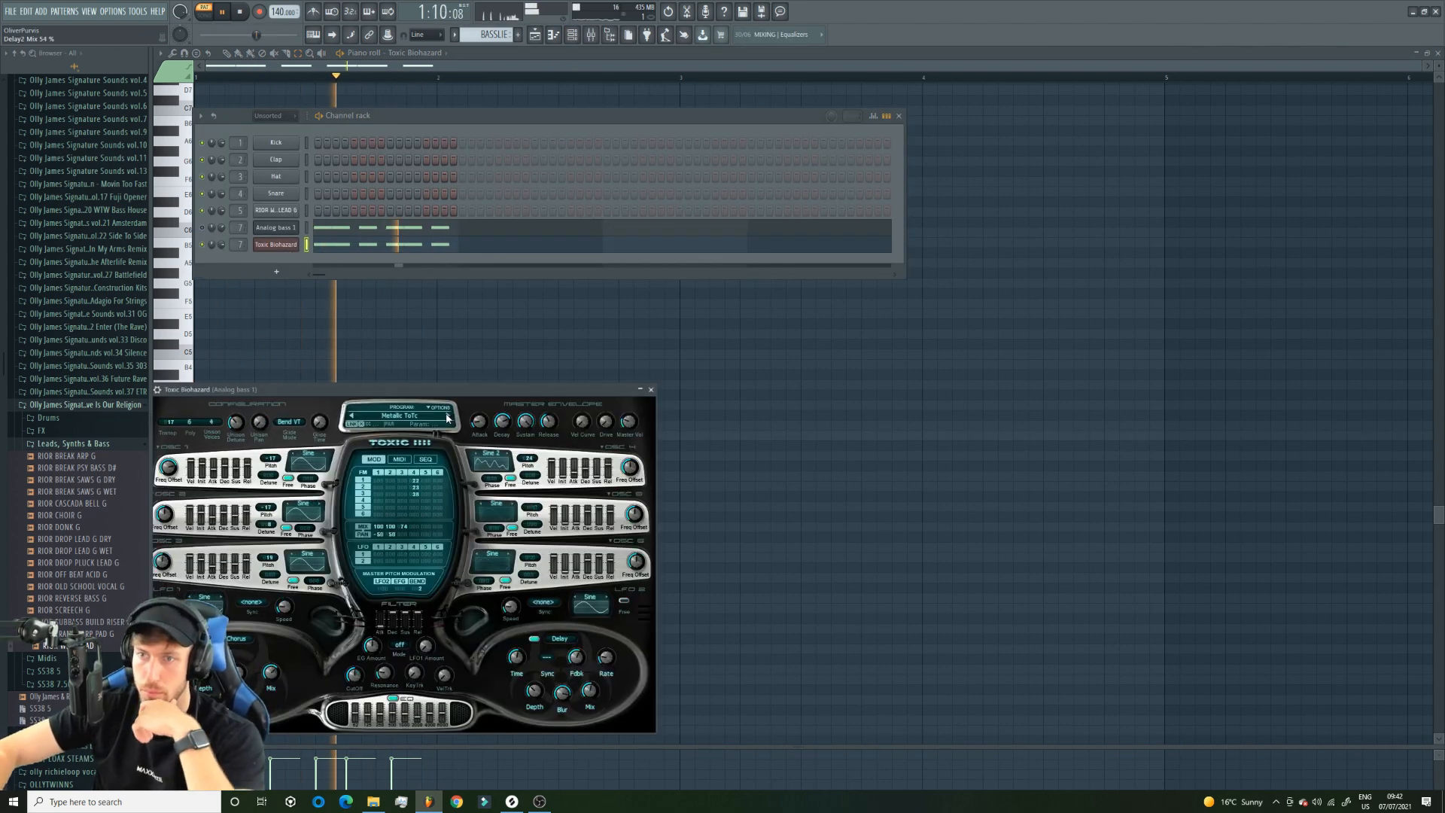
{"action": "left_click", "coordinate": [448, 418]}
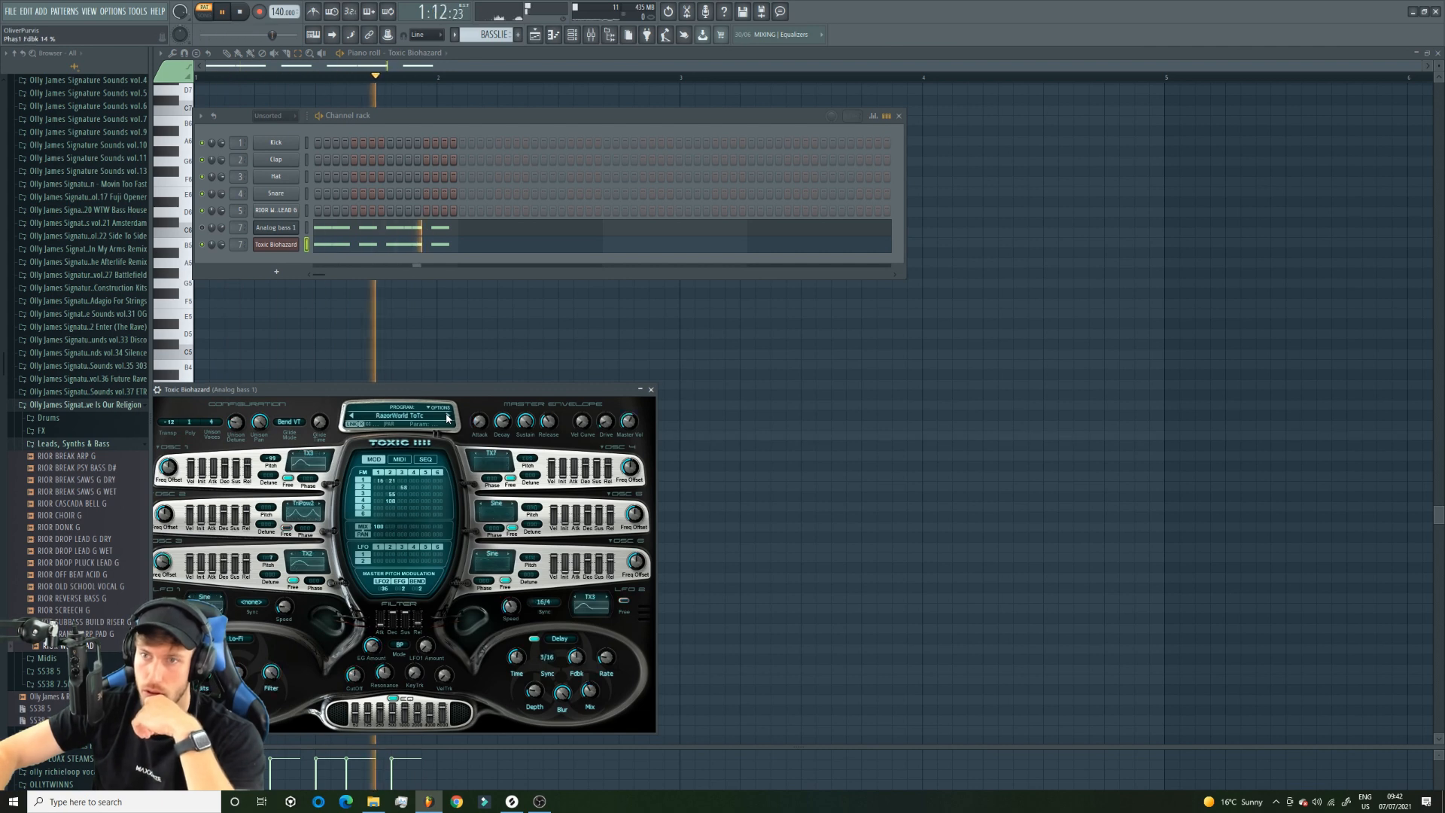
Load the 10 Ton preset from the Basses bank of the Toxic Biohazard presets library.
{"action": "left_click", "coordinate": [391, 419]}
{"action": "left_click", "coordinate": [361, 483]}
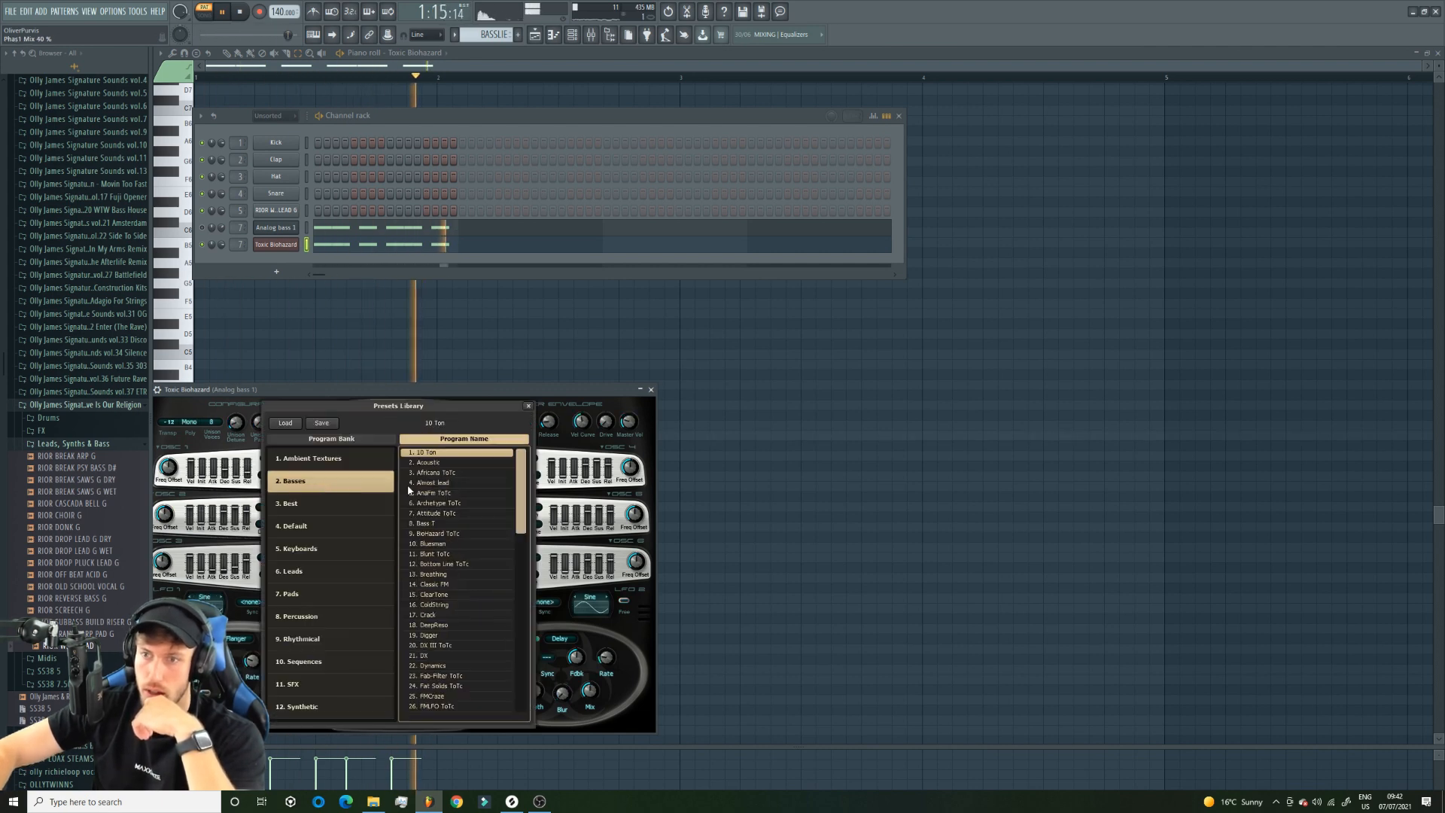
{"action": "left_click", "coordinate": [440, 455]}
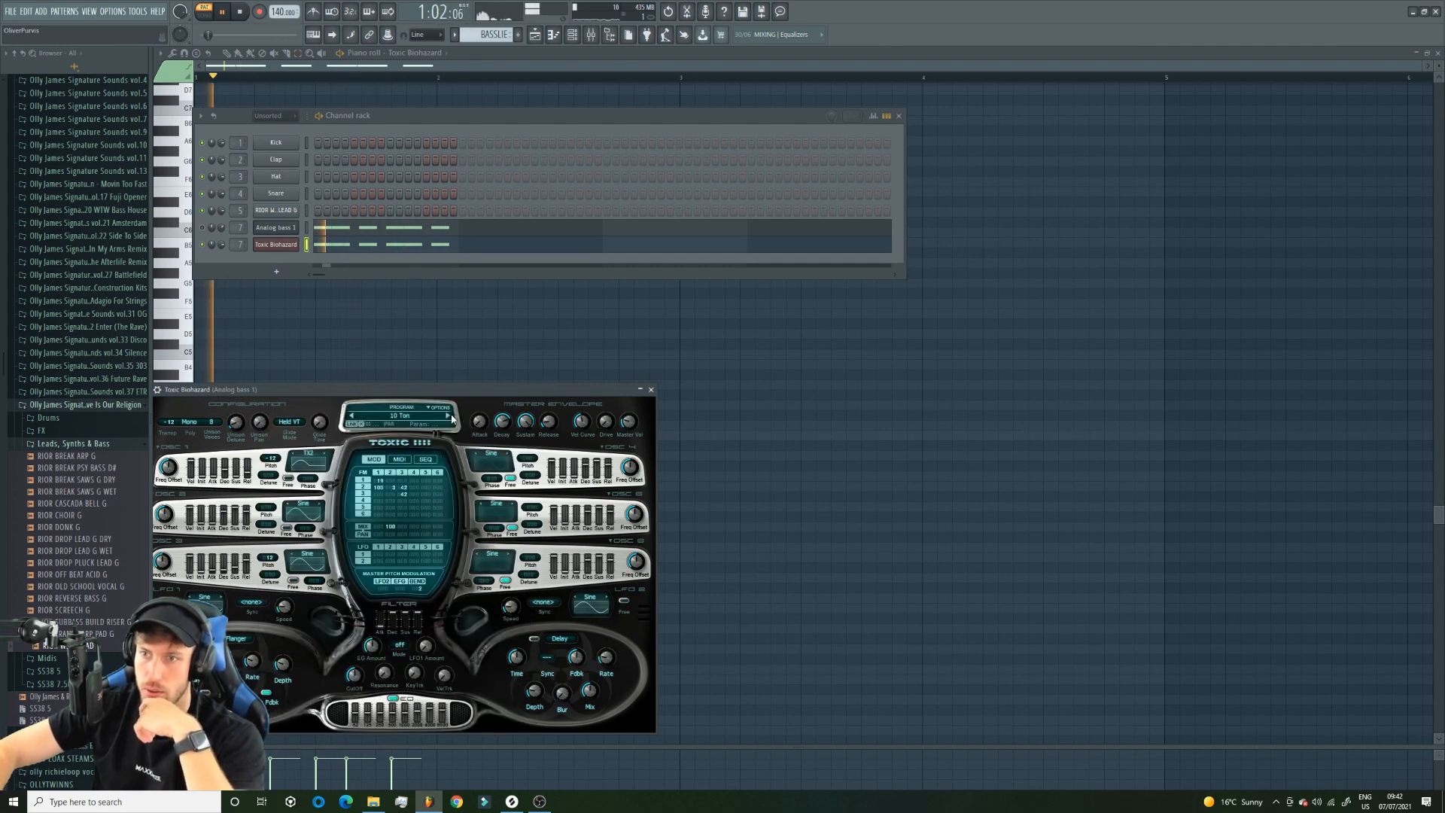
Play the arrangement in song mode and step through the Toxic Biohazard bass presets to Biohazard ToTc.
{"action": "left_click", "coordinate": [534, 35]}
{"action": "key", "text": "l"}
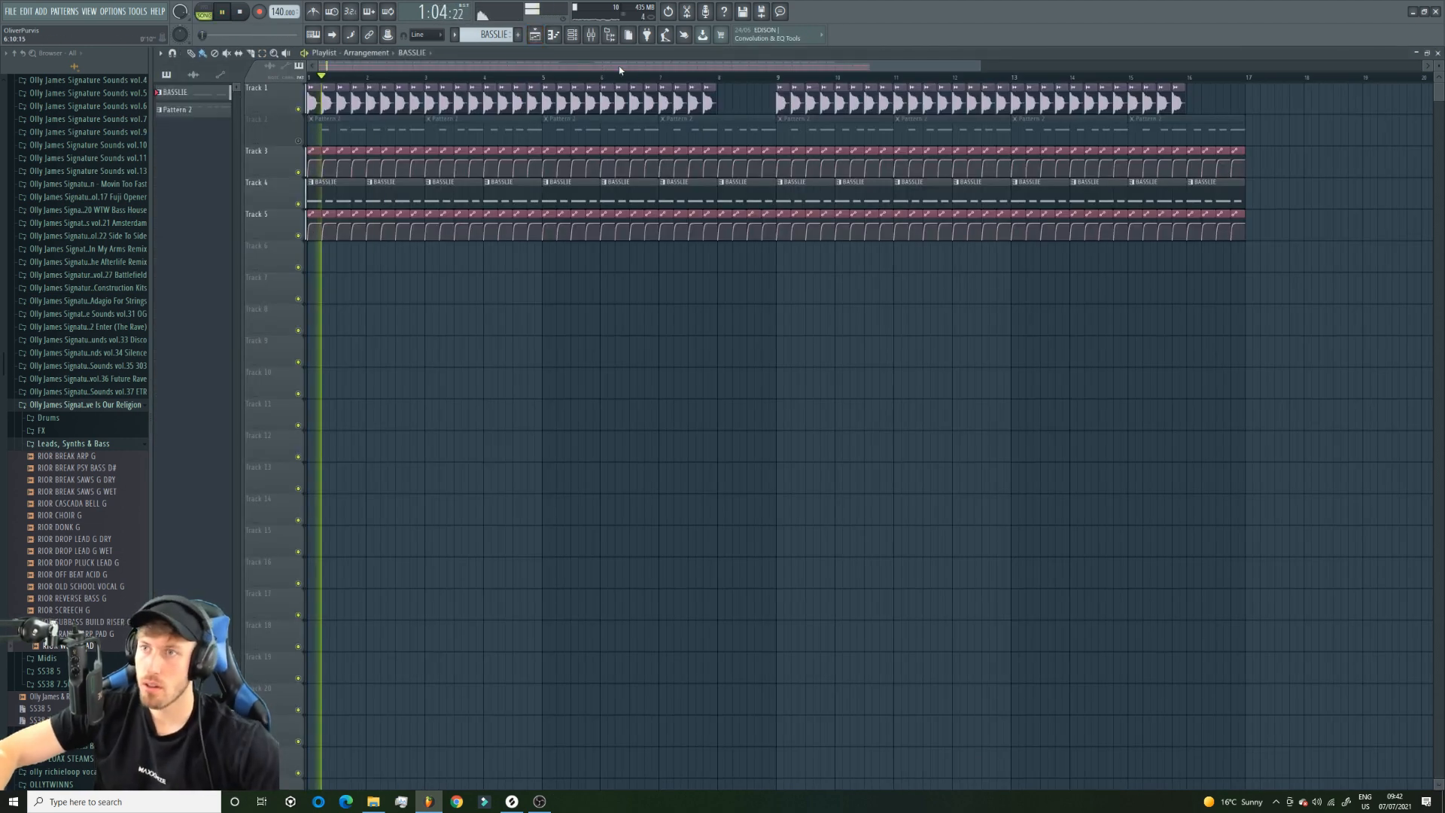
{"action": "left_click", "coordinate": [572, 35]}
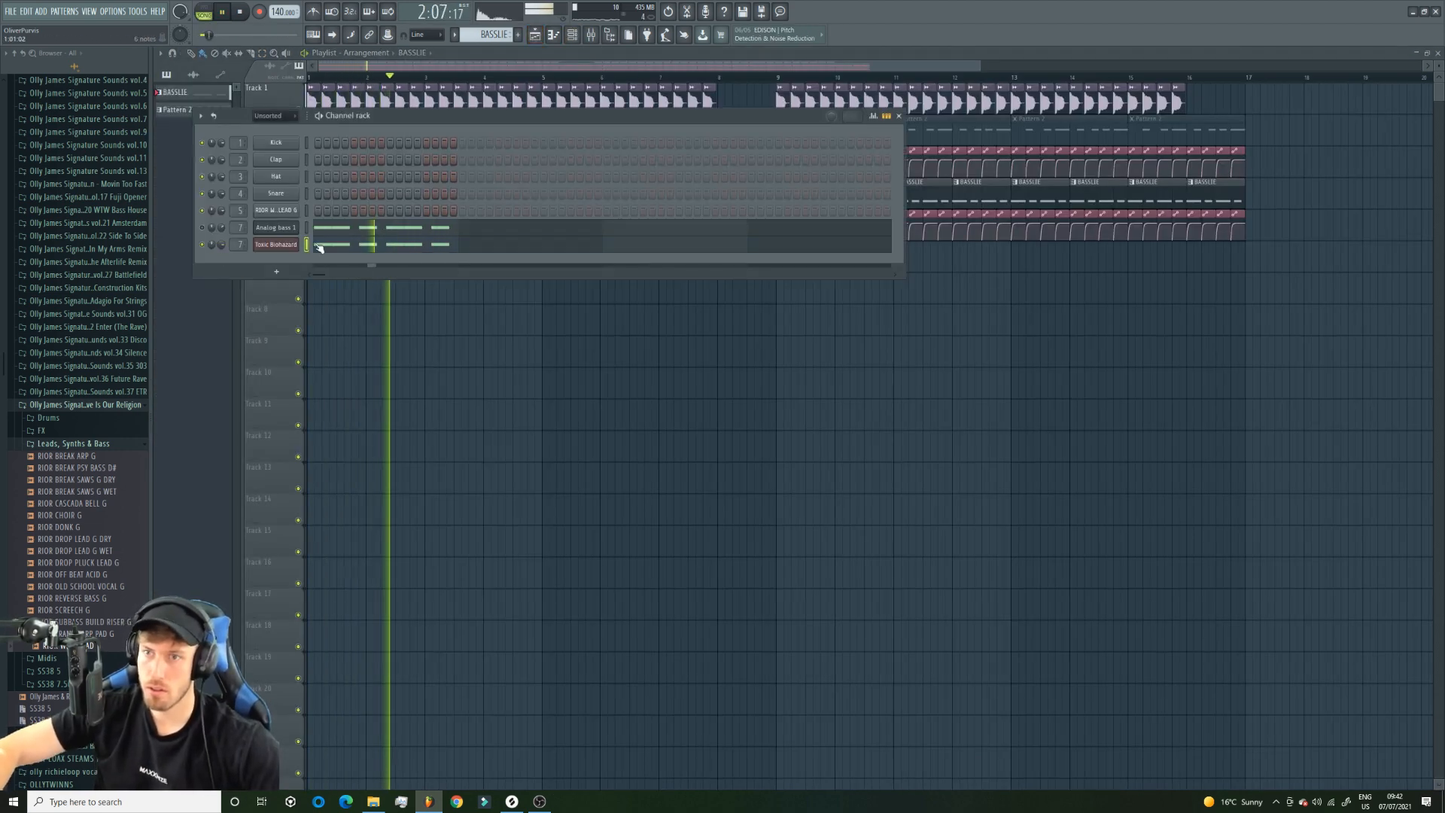
{"action": "left_click", "coordinate": [276, 244]}
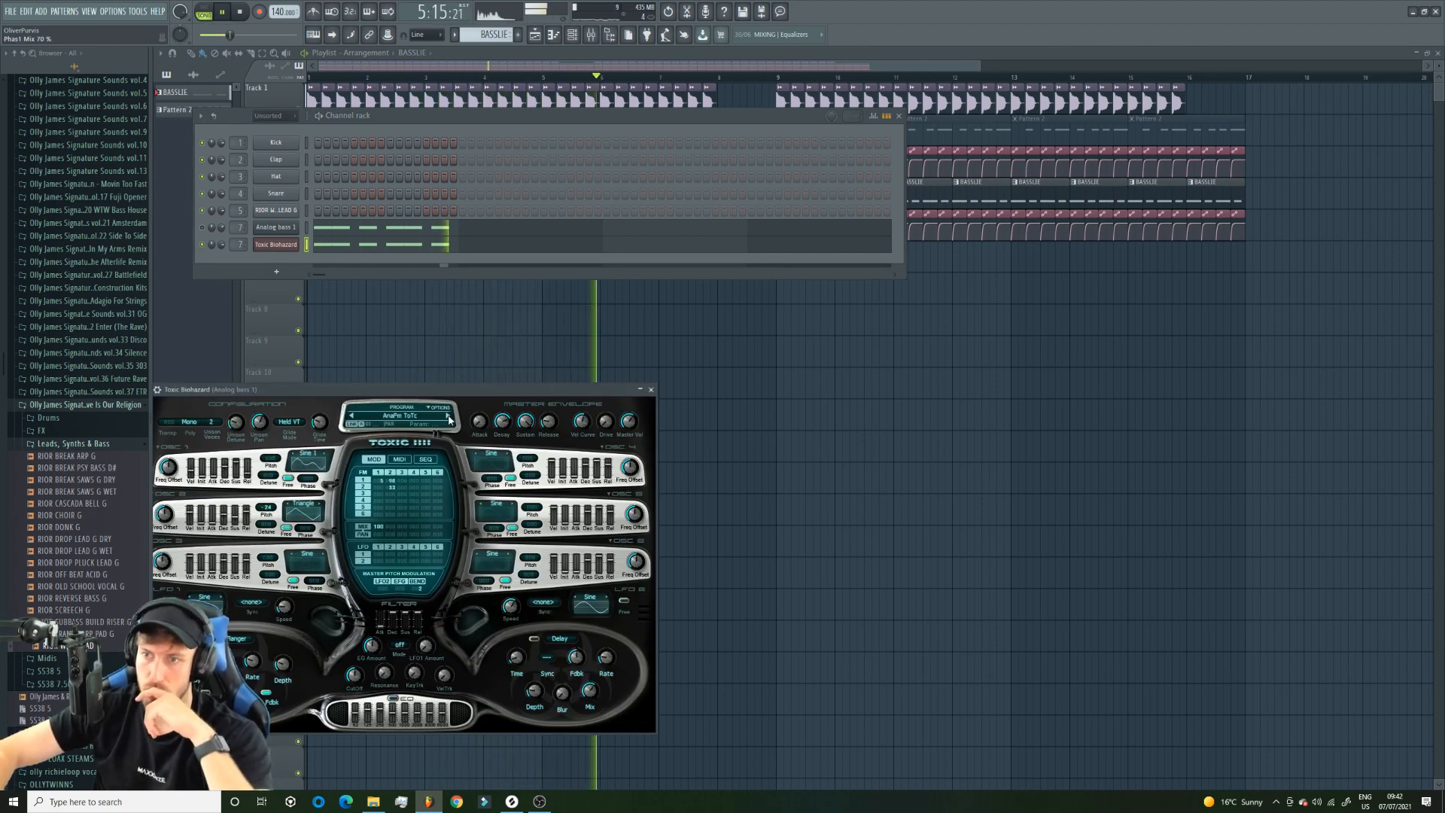
{"action": "left_click", "coordinate": [448, 417]}
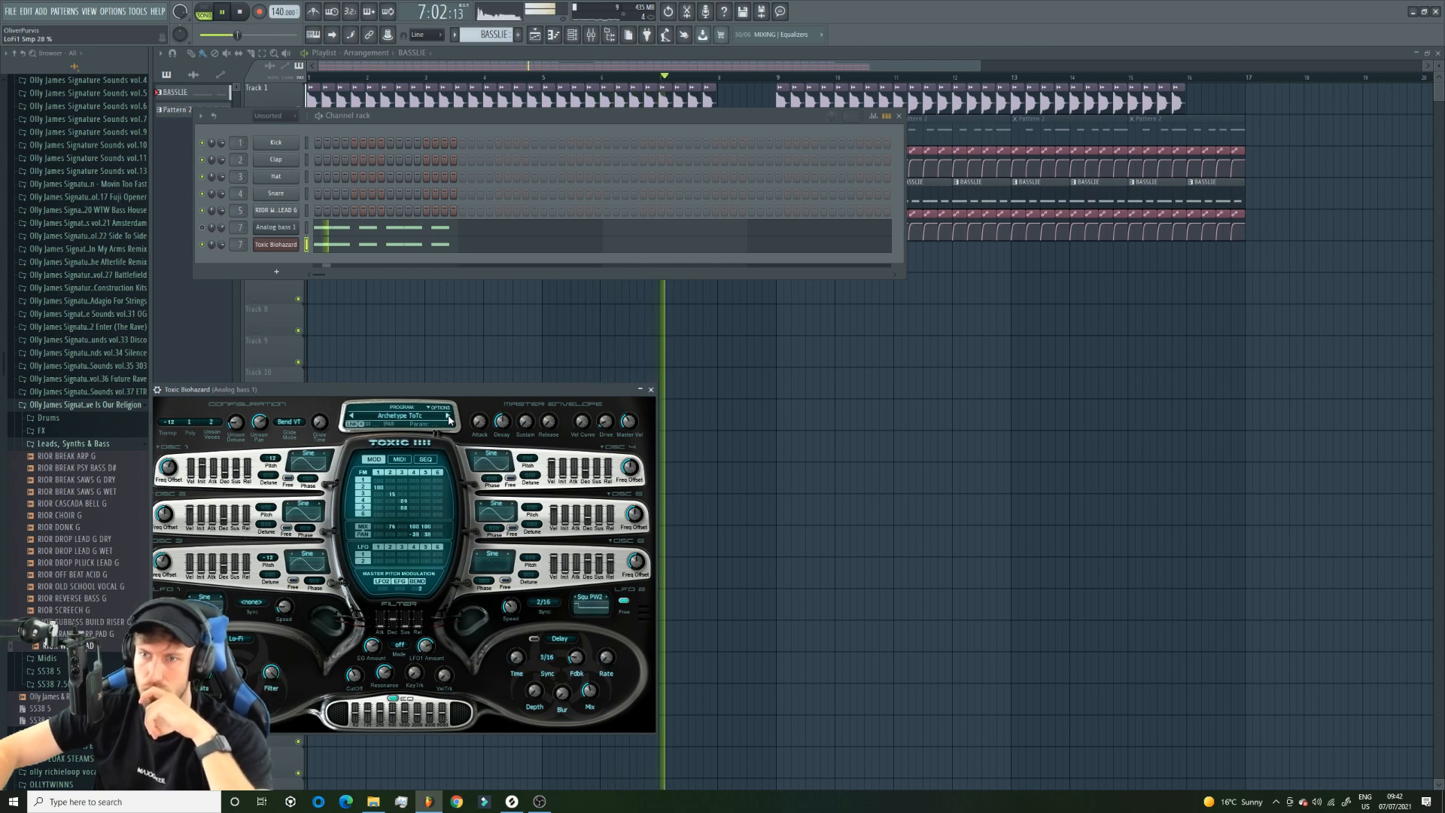
{"action": "left_click", "coordinate": [448, 417]}
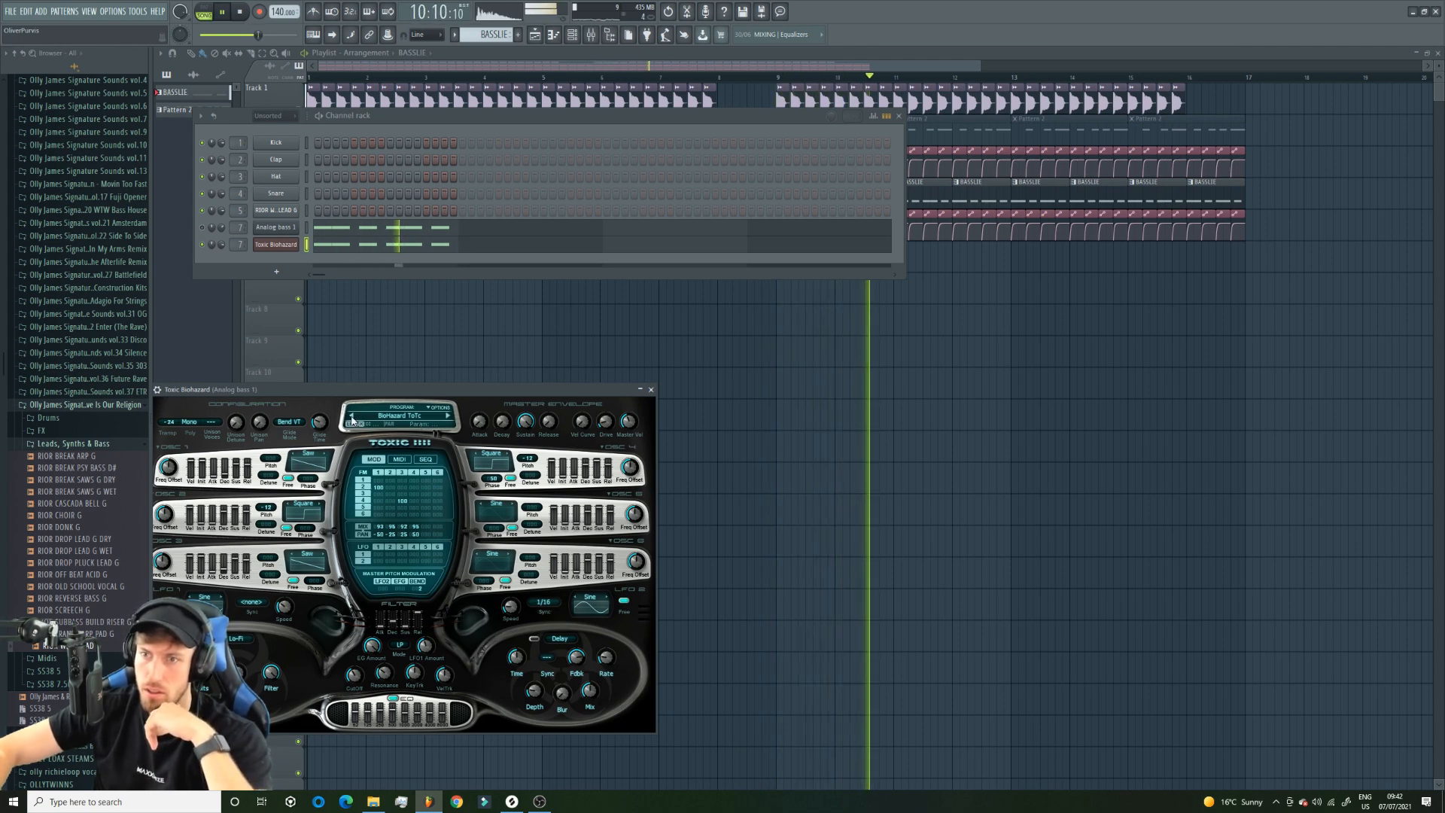
Unmute Track 2 in the playlist, listen to the full arrangement and stop playback.
{"action": "left_click", "coordinate": [277, 296]}
{"action": "left_click", "coordinate": [299, 141]}
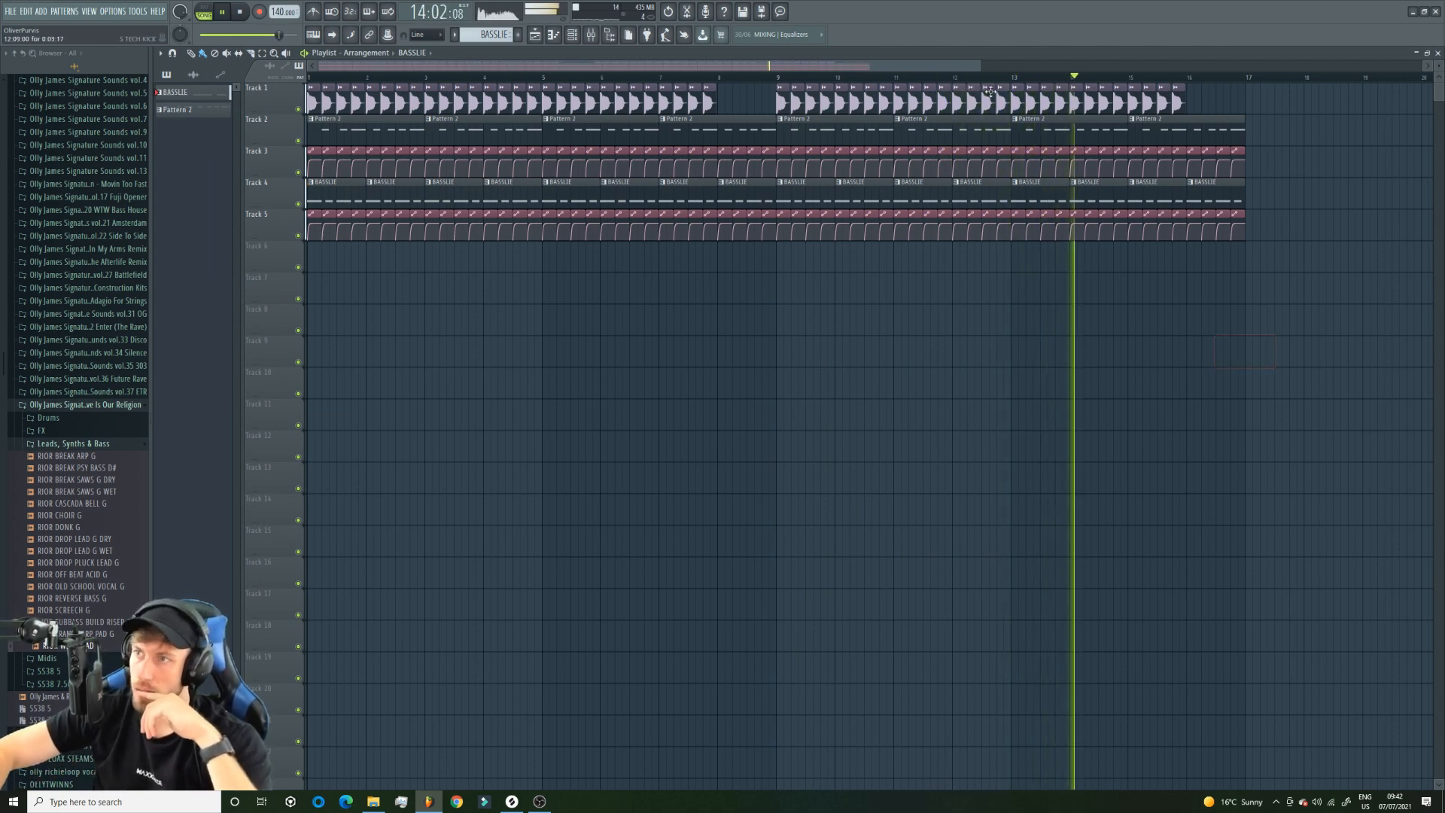
{"action": "scroll", "coordinate": [989, 103], "scroll_direction": "down", "scroll_amount": 2}
{"action": "key", "text": "space"}
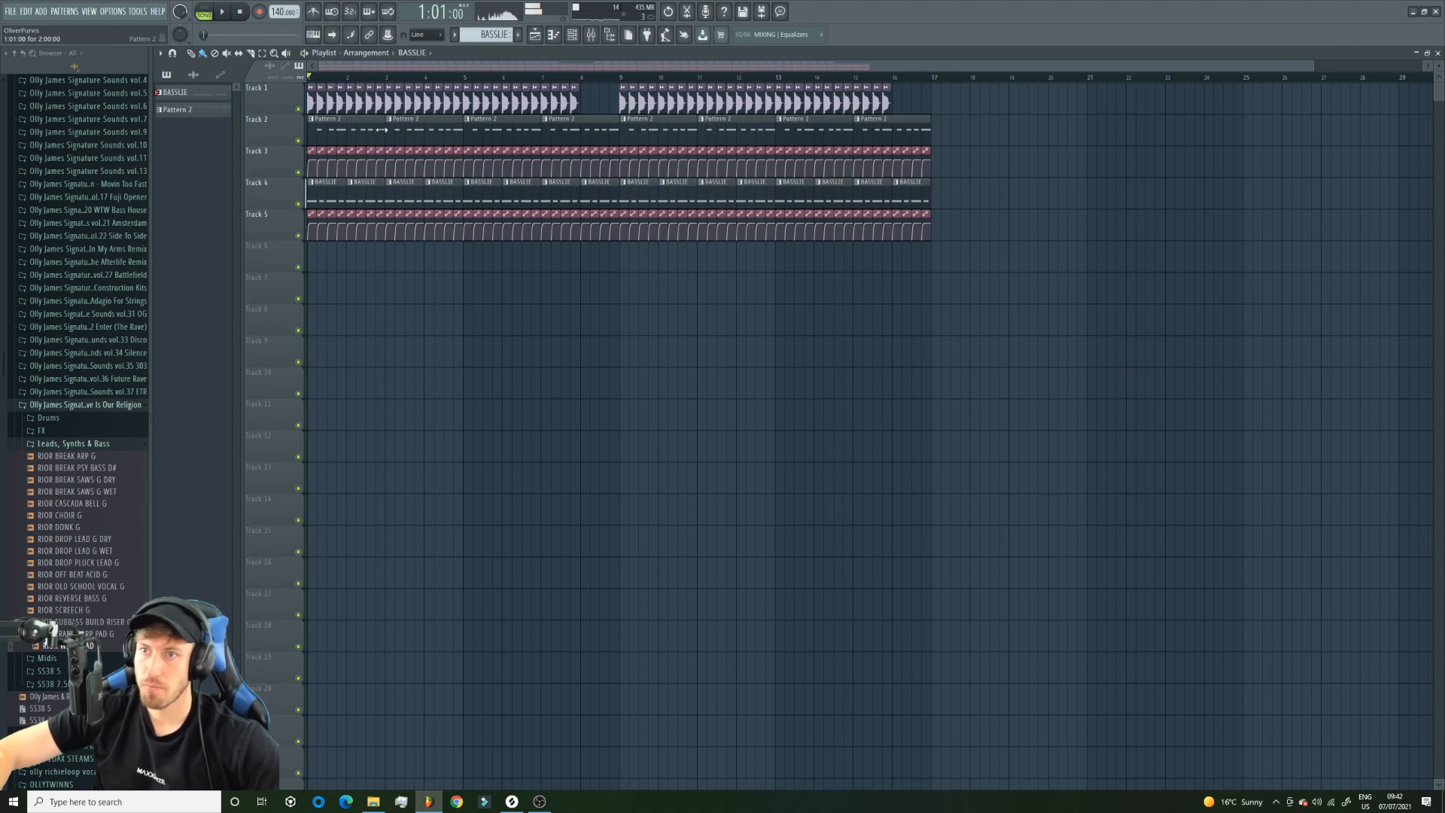
Try an extra short B4 note above the last note of Pattern 2's lead and play it in the arrangement.
{"action": "double_click", "coordinate": [352, 122]}
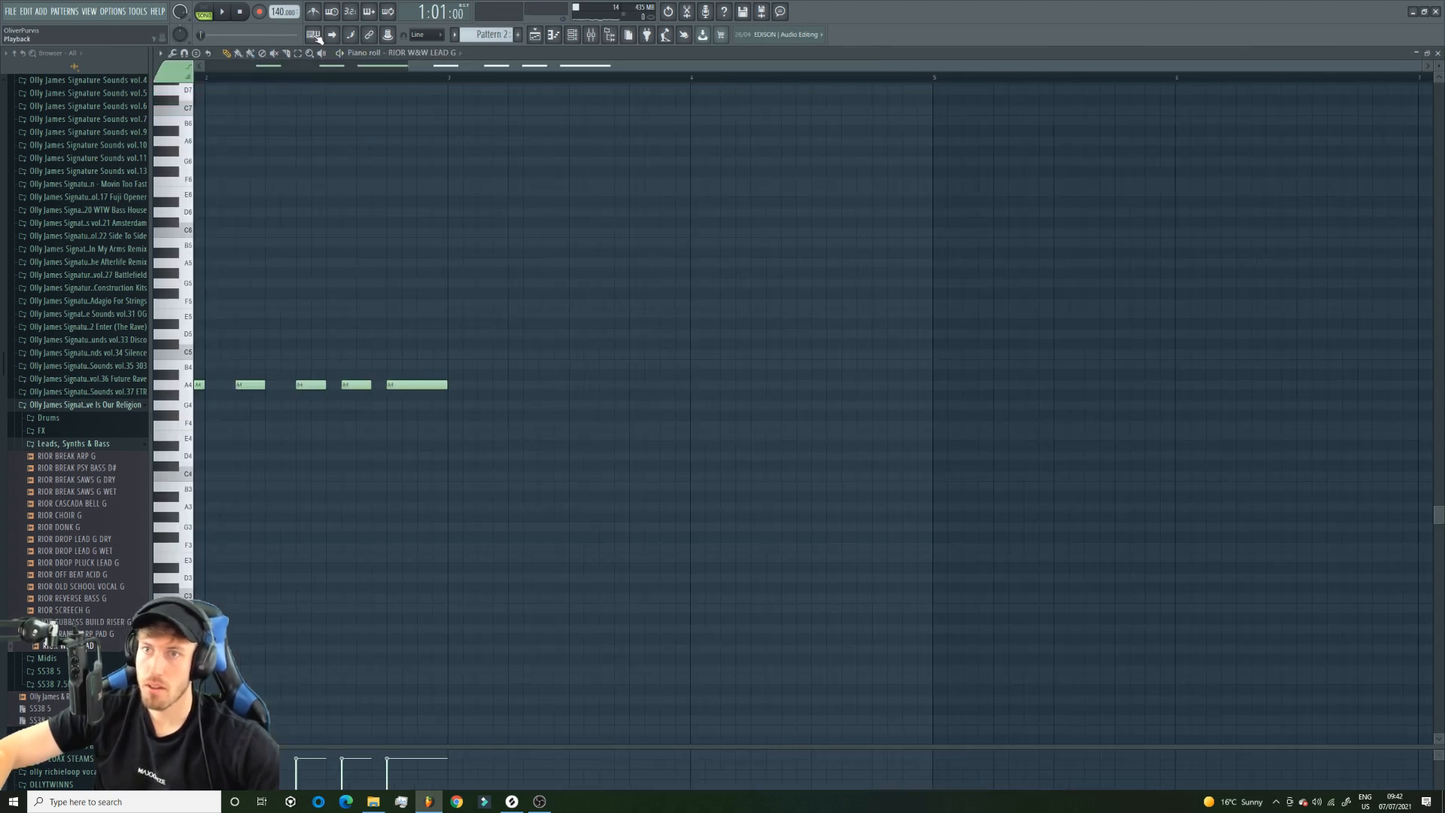
{"action": "key", "text": "space"}
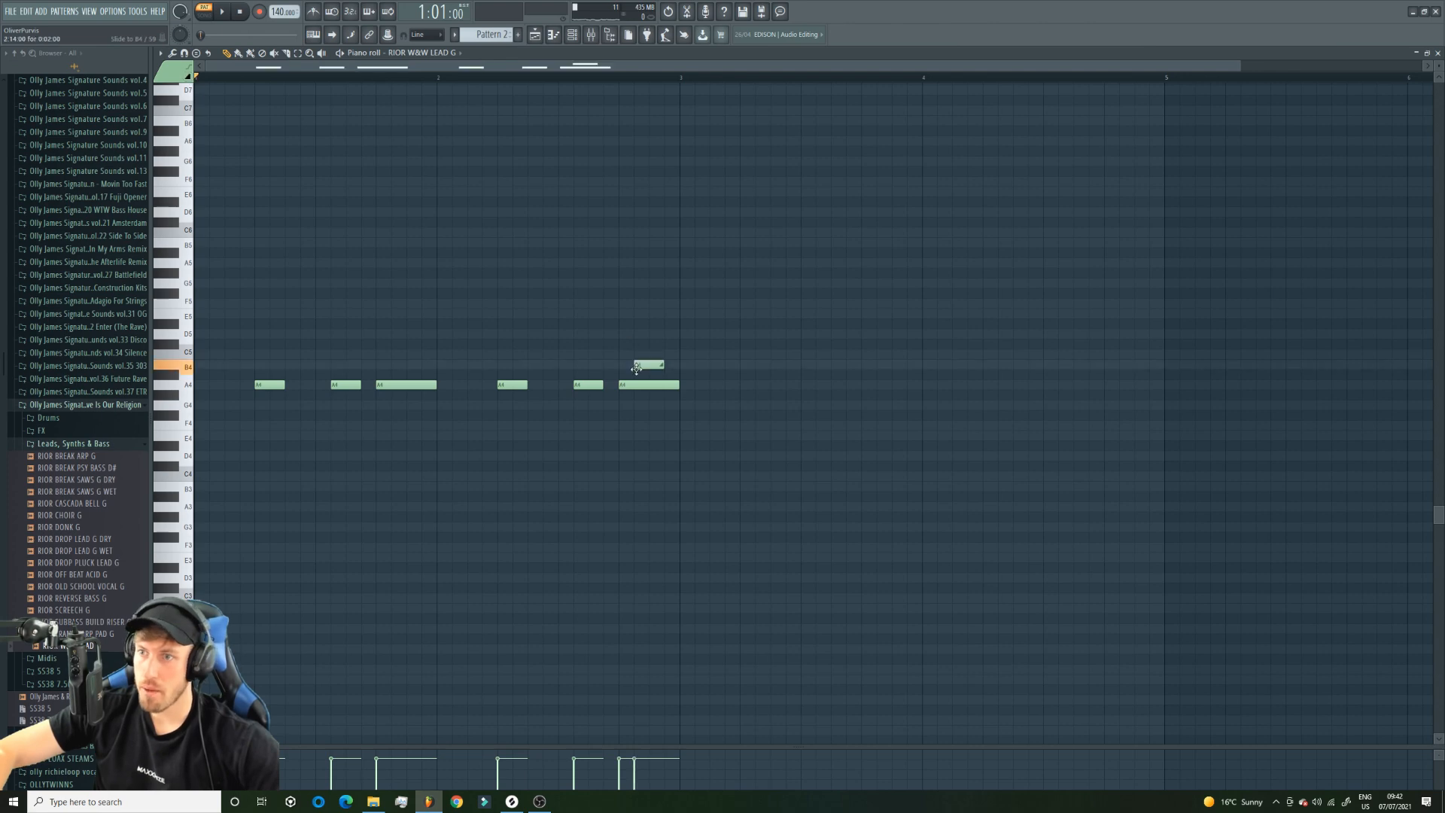
{"action": "left_click", "coordinate": [536, 35]}
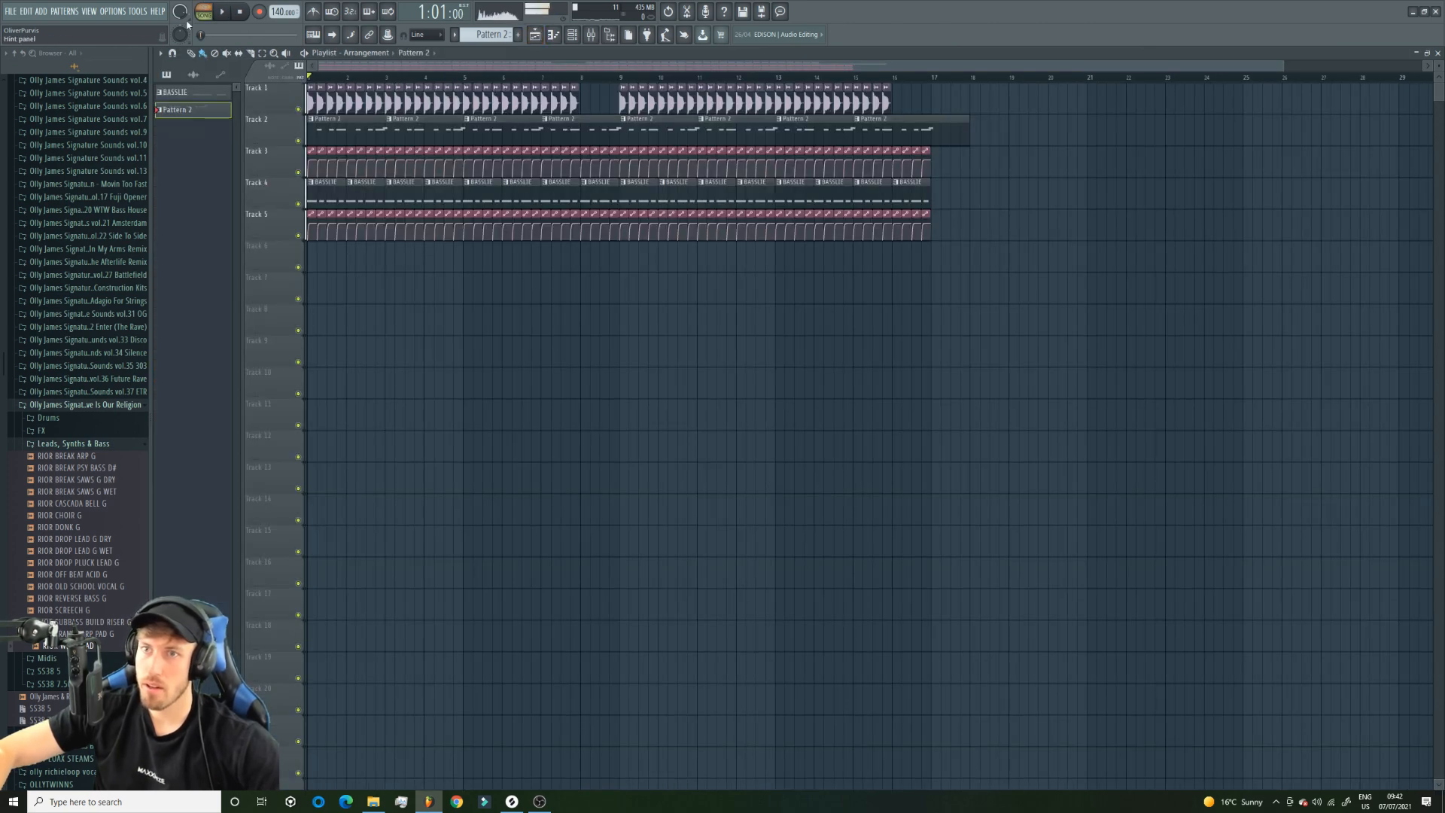
{"action": "left_click", "coordinate": [553, 35]}
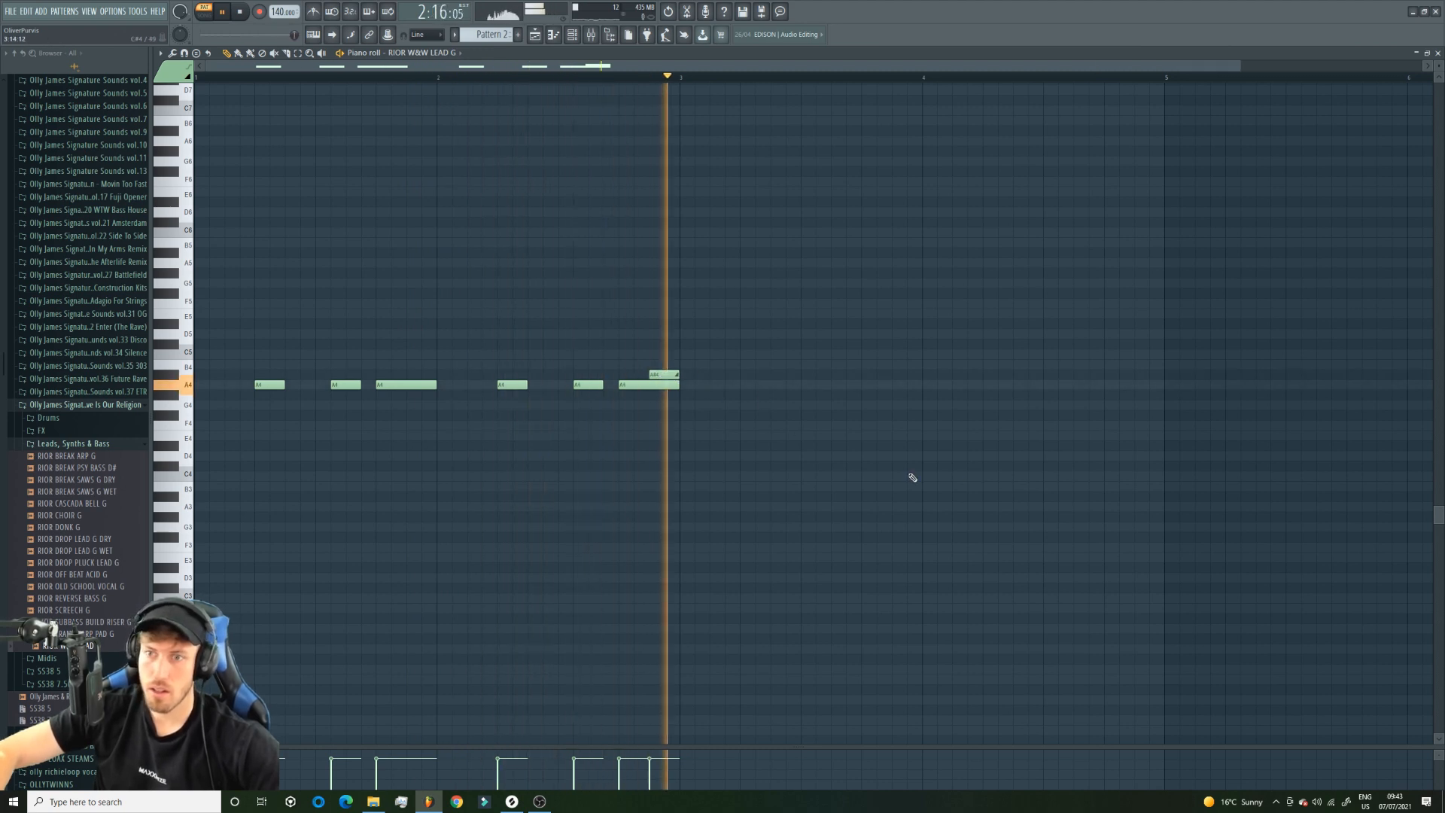
{"action": "mouse_move", "coordinate": [653, 374]}
{"action": "left_mouse_down"}
{"action": "mouse_move", "coordinate": [640, 366]}
{"action": "mouse_move", "coordinate": [639, 480]}
{"action": "mouse_move", "coordinate": [639, 365]}
{"action": "left_mouse_up"}
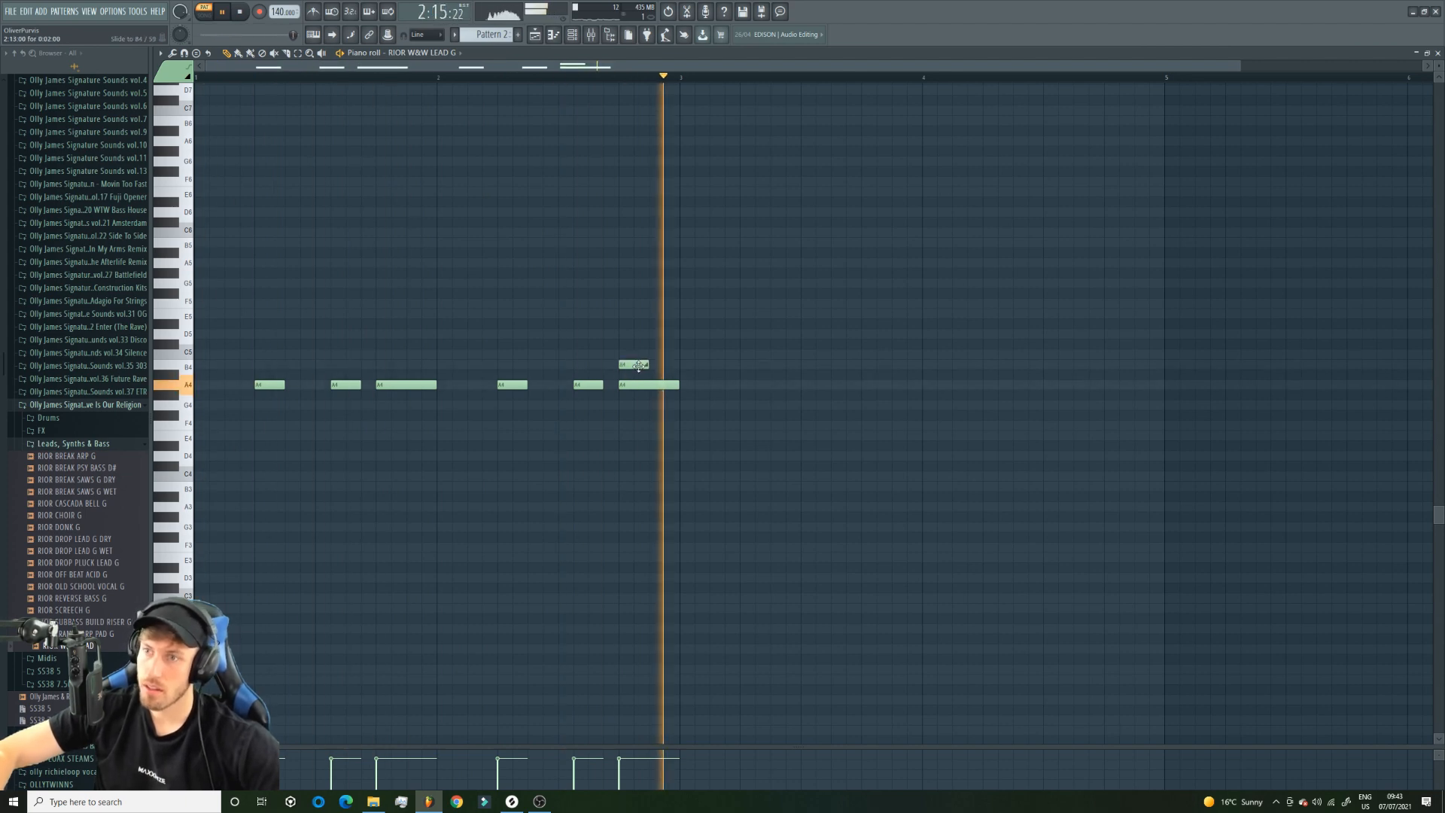
{"action": "left_click", "coordinate": [534, 35]}
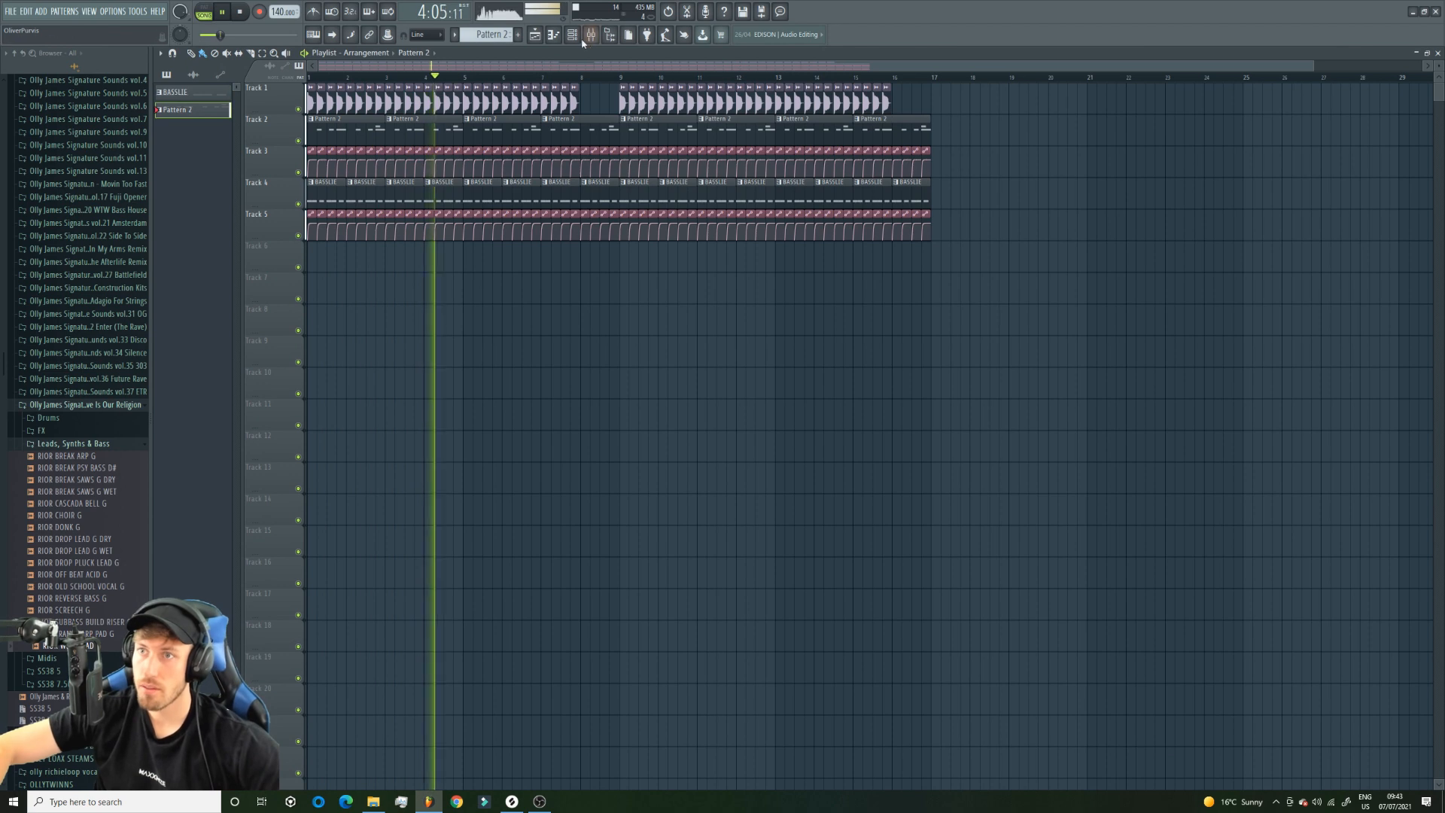
Remove the extra B4 note from Pattern 2 and duplicate all its lead notes into bars 3 and 4.
{"action": "left_click", "coordinate": [554, 34]}
{"action": "right_click", "coordinate": [643, 384]}
{"action": "key", "text": "ctrl+z"}
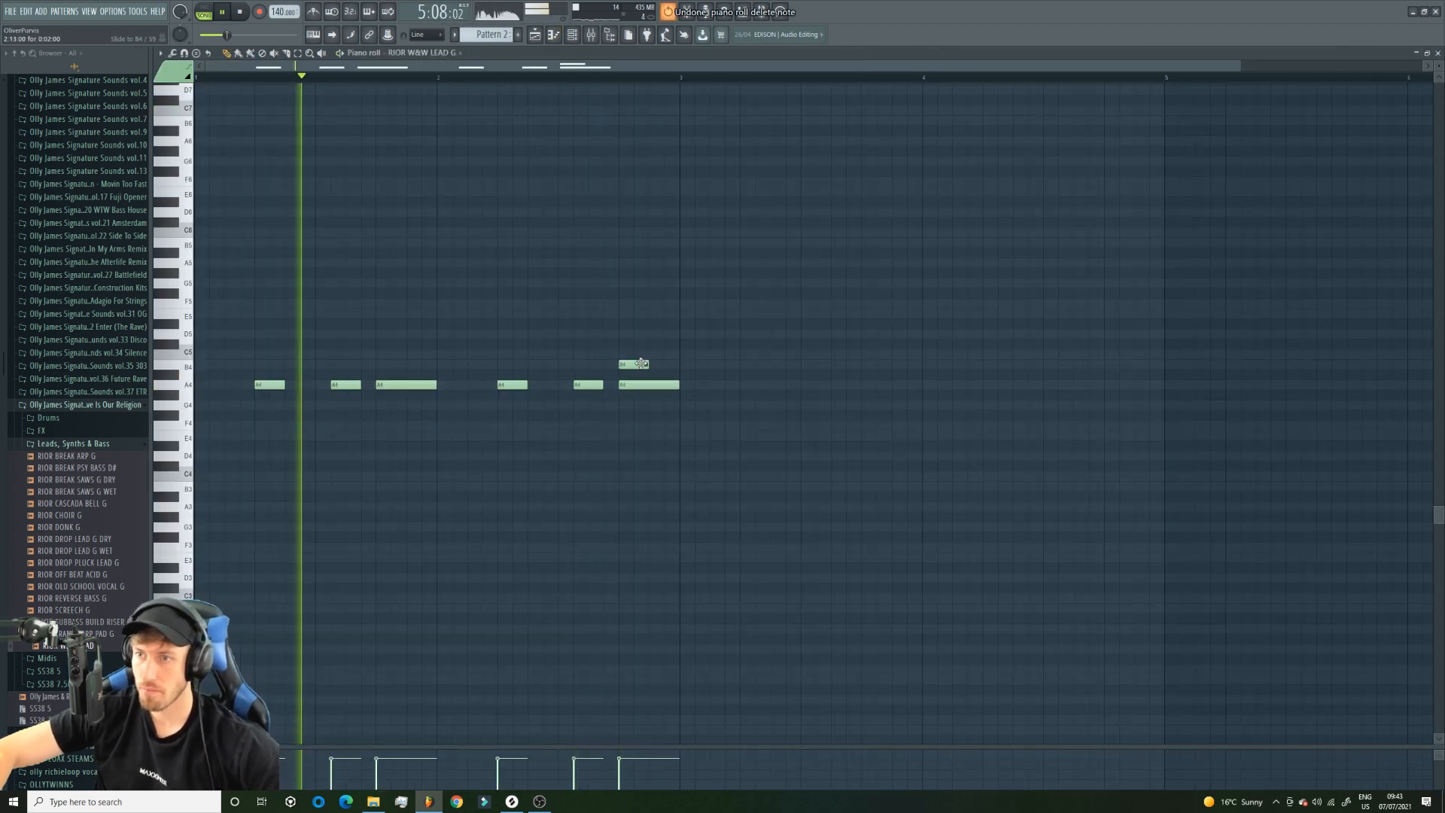
{"action": "left_click", "coordinate": [298, 53]}
{"action": "left_click_drag", "start_coordinate": [883, 499], "coordinate": [69, 155]}
{"action": "key", "text": "l"}
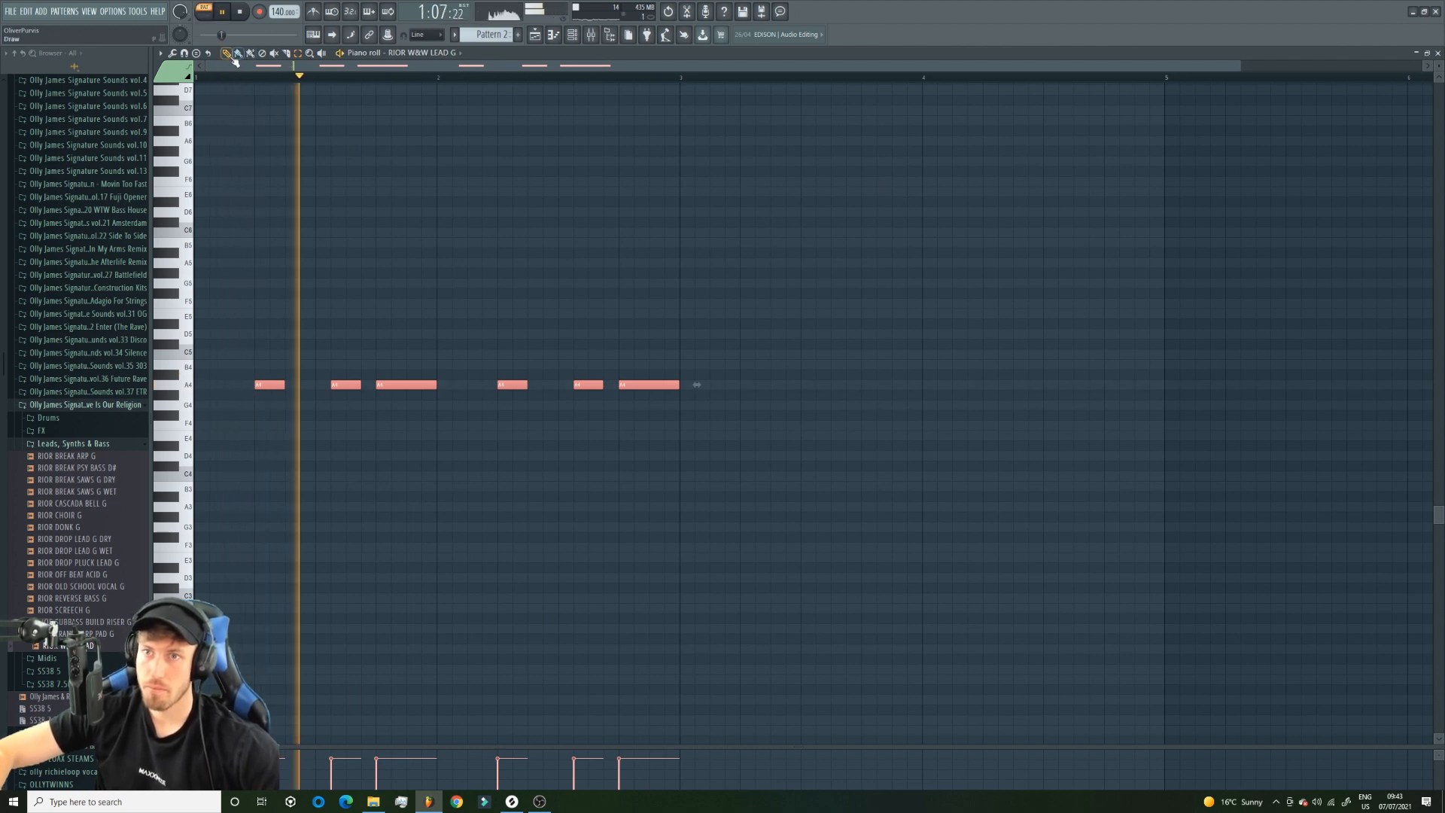
{"action": "left_click_drag", "start_coordinate": [259, 386], "coordinate": [745, 386]}
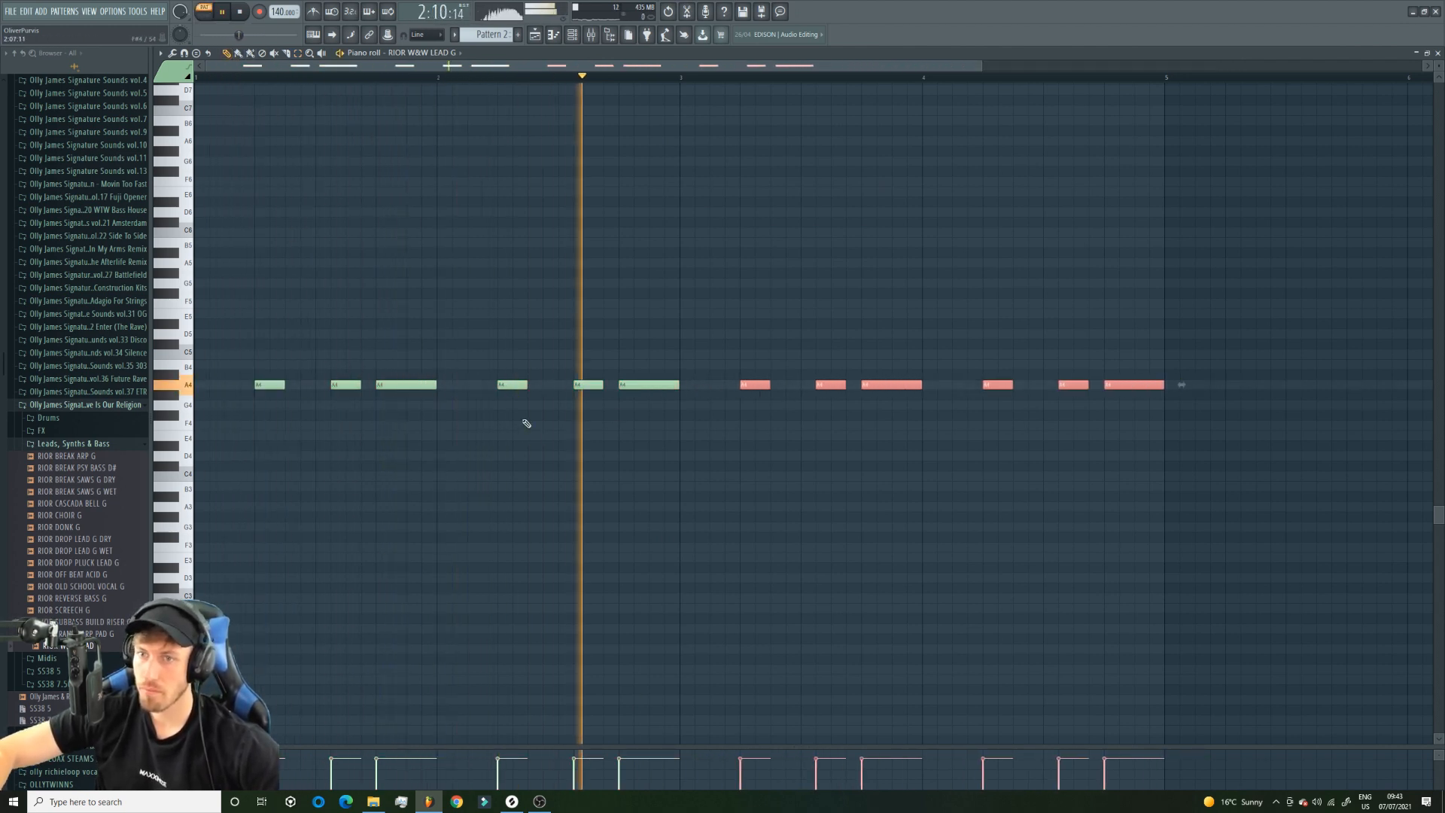
Split Pattern 2's final A4 note in two and add a half-beat A3 note beneath the second half.
{"action": "left_click", "coordinate": [1107, 442]}
{"action": "left_click_drag", "start_coordinate": [1120, 566], "coordinate": [1134, 597]}
{"action": "key", "text": "space"}
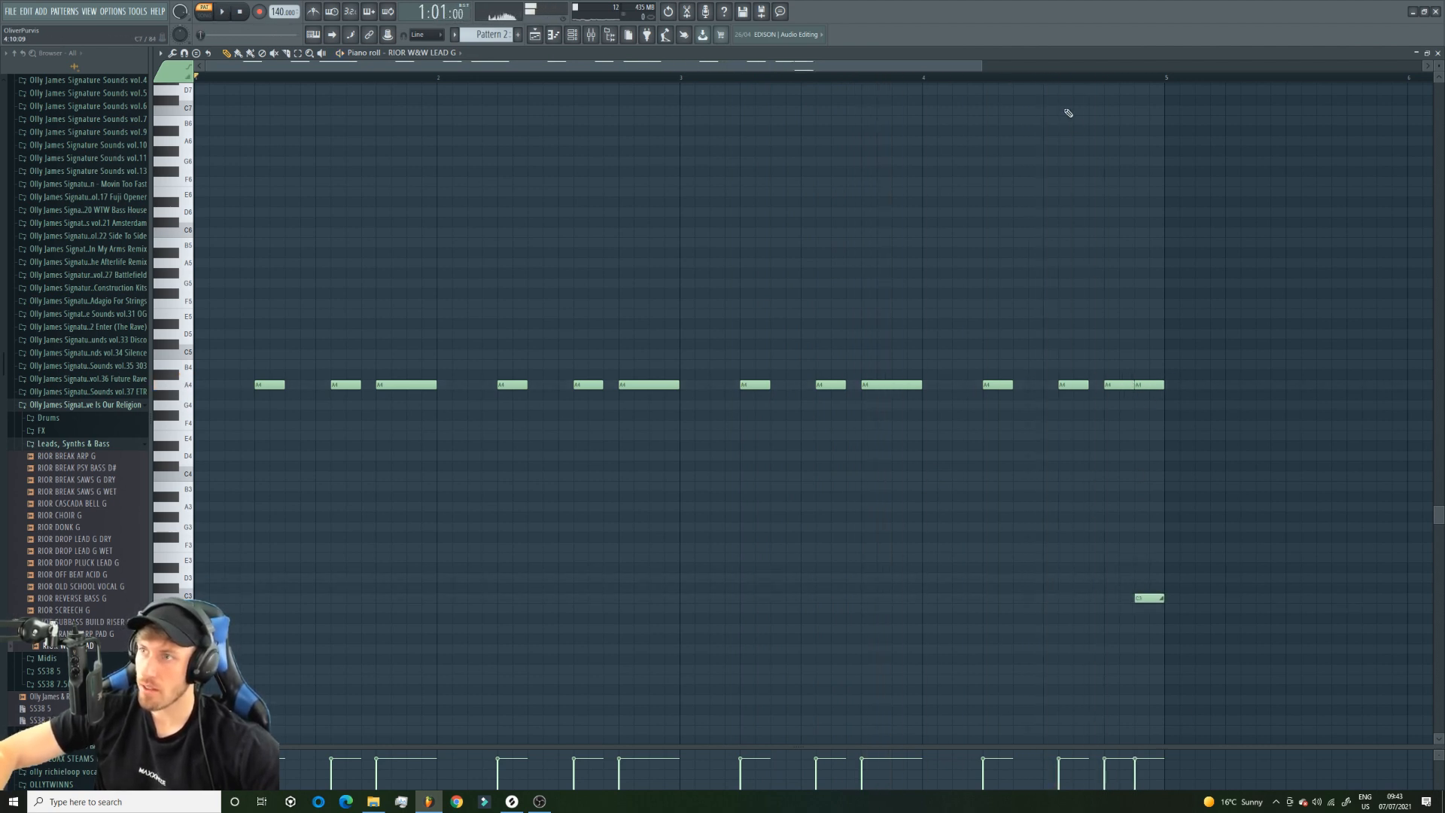
{"action": "key", "text": "space"}
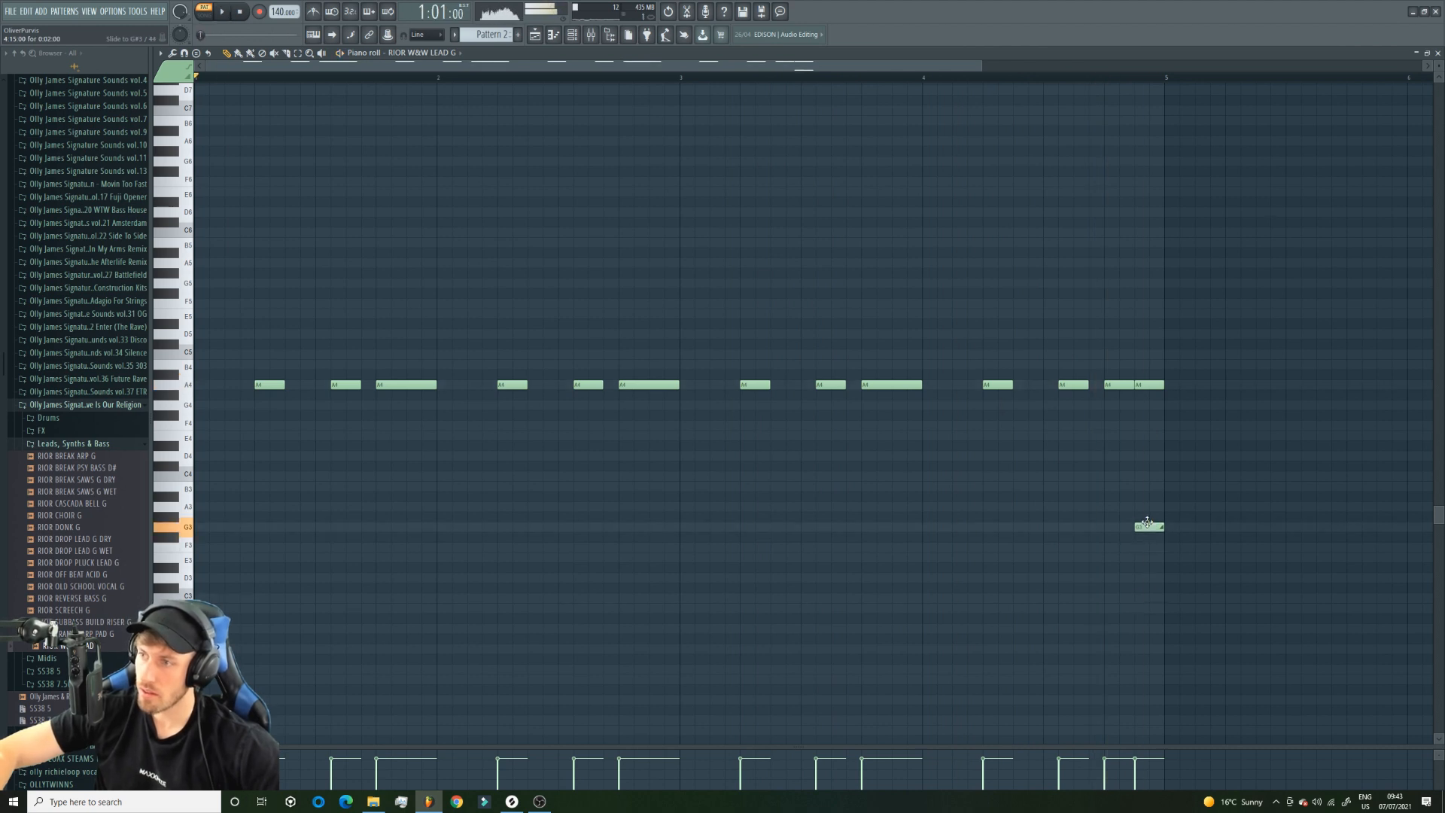
{"action": "left_click", "coordinate": [1033, 67]}
{"action": "left_click", "coordinate": [1033, 76]}
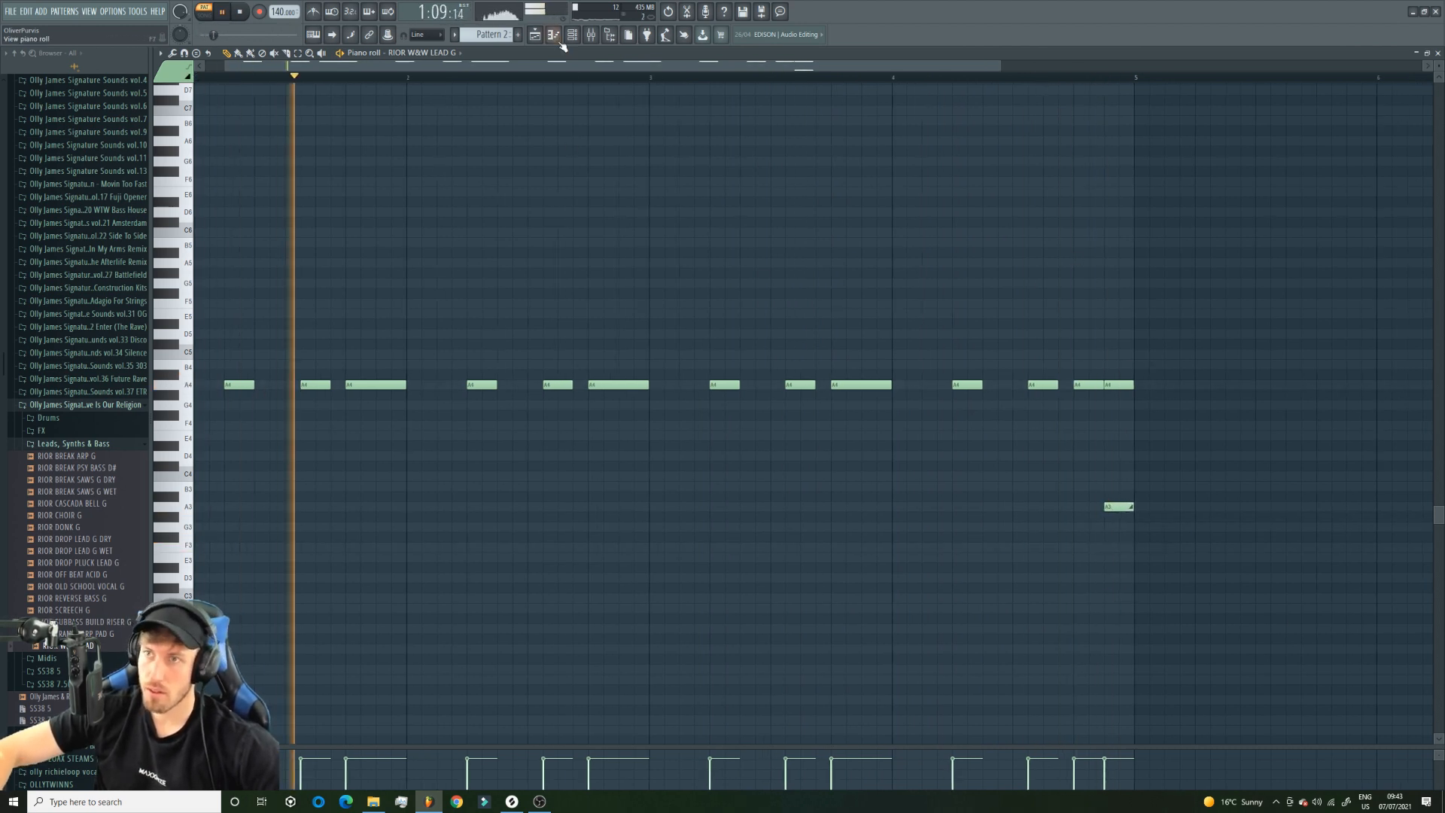
Delete the overlapping second Pattern 2 clip on Track 2, mute that track and open the BASSLIE pattern's notes.
{"action": "left_click", "coordinate": [536, 35]}
{"action": "left_click_drag", "start_coordinate": [538, 76], "coordinate": [308, 77]}
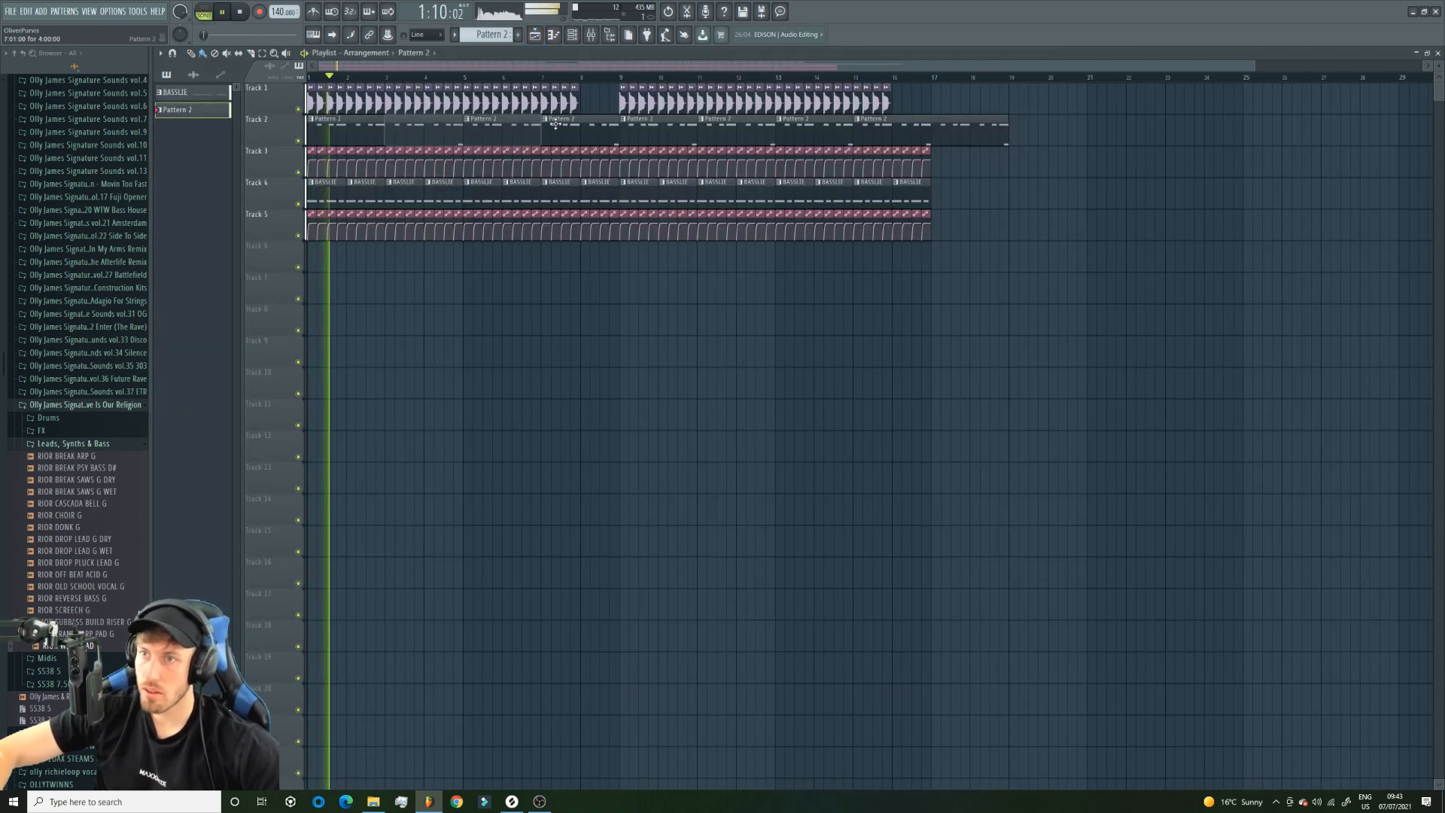
{"action": "left_click", "coordinate": [299, 142]}
{"action": "double_click", "coordinate": [461, 195]}
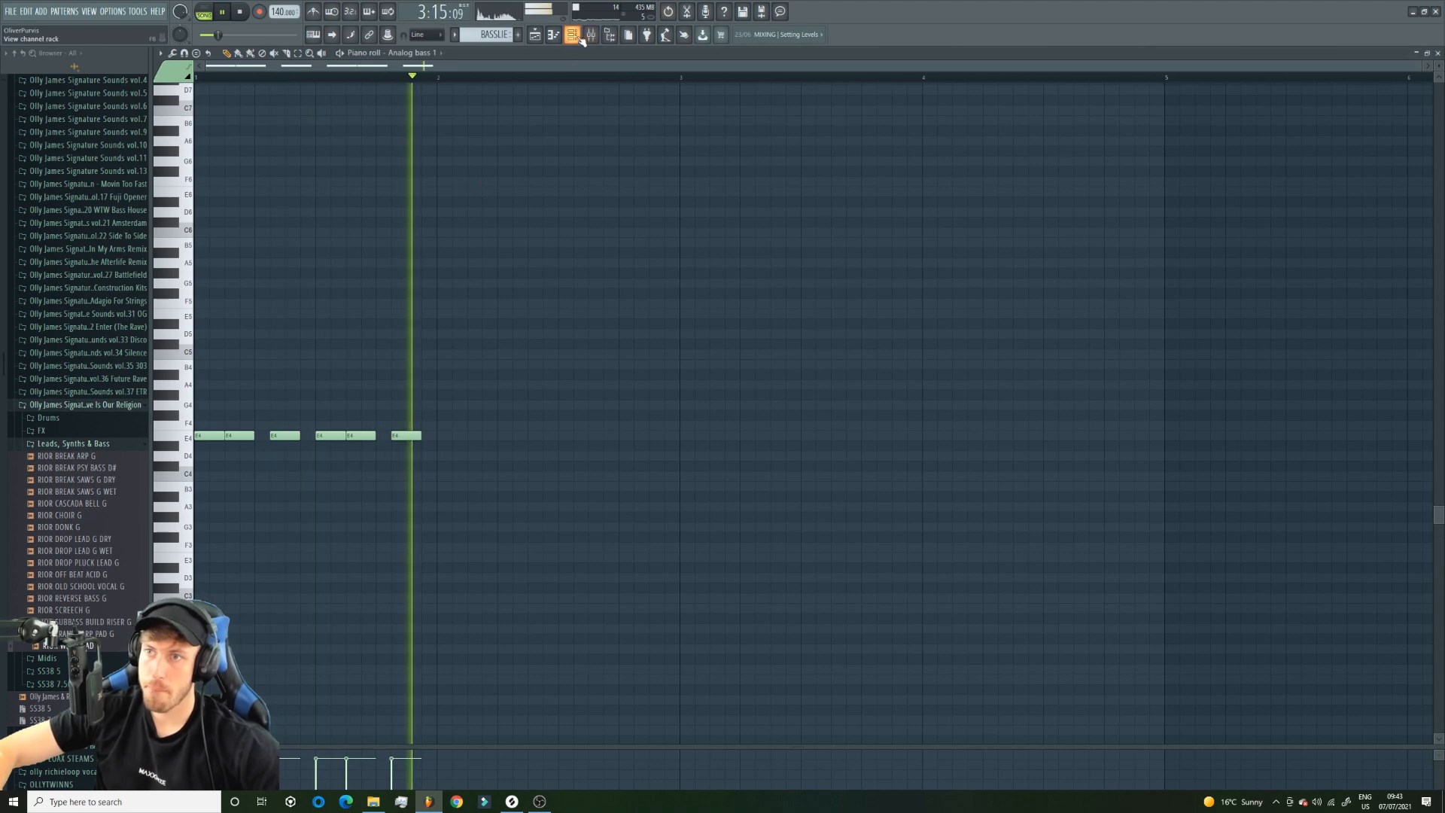
Open Toxic Biohazard and step through its bass presets as far as Digger while the BASSLIE pattern plays.
{"action": "left_click", "coordinate": [590, 35]}
{"action": "left_click", "coordinate": [276, 244]}
{"action": "left_click", "coordinate": [204, 11]}
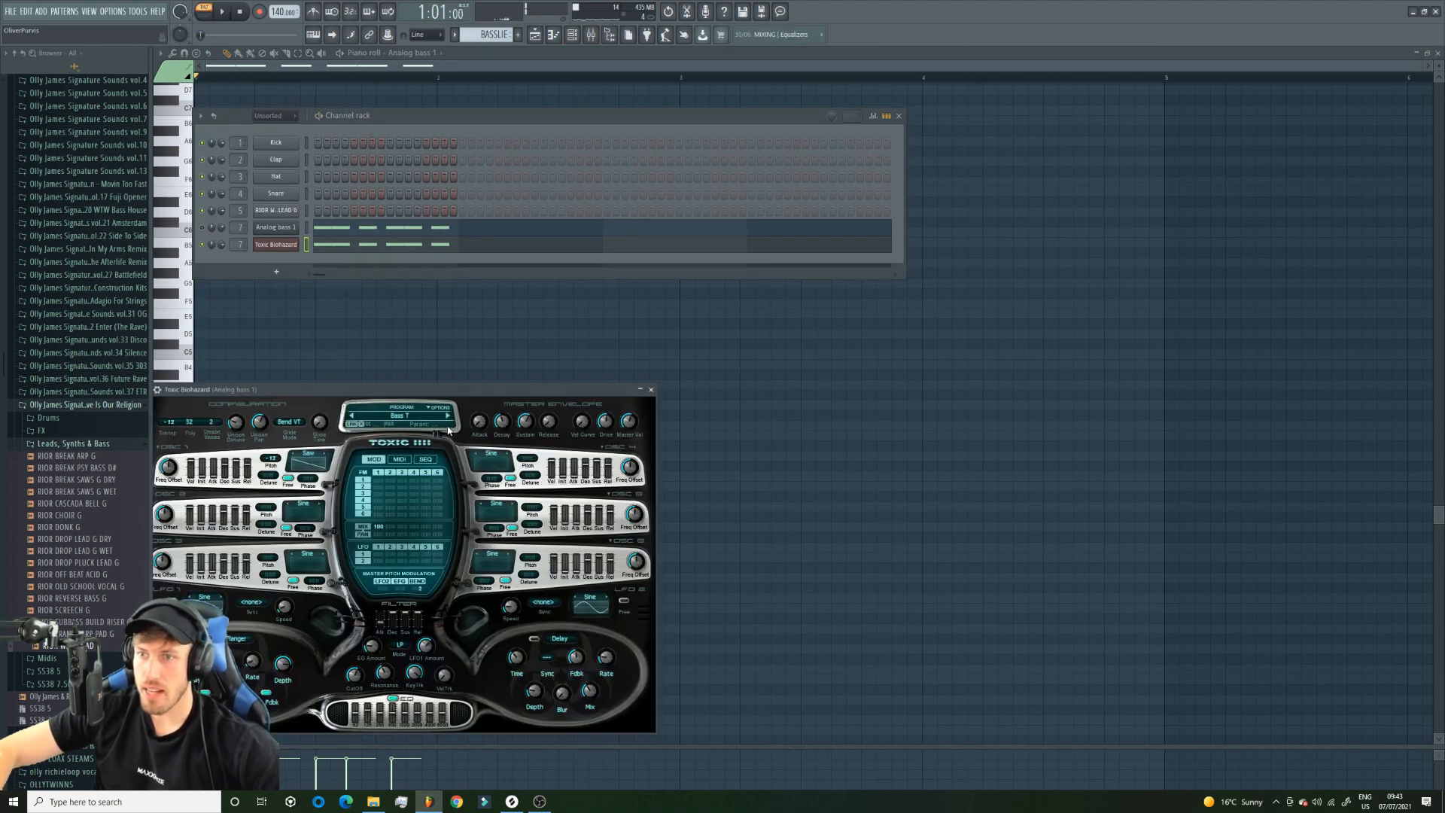
{"action": "left_click", "coordinate": [448, 418]}
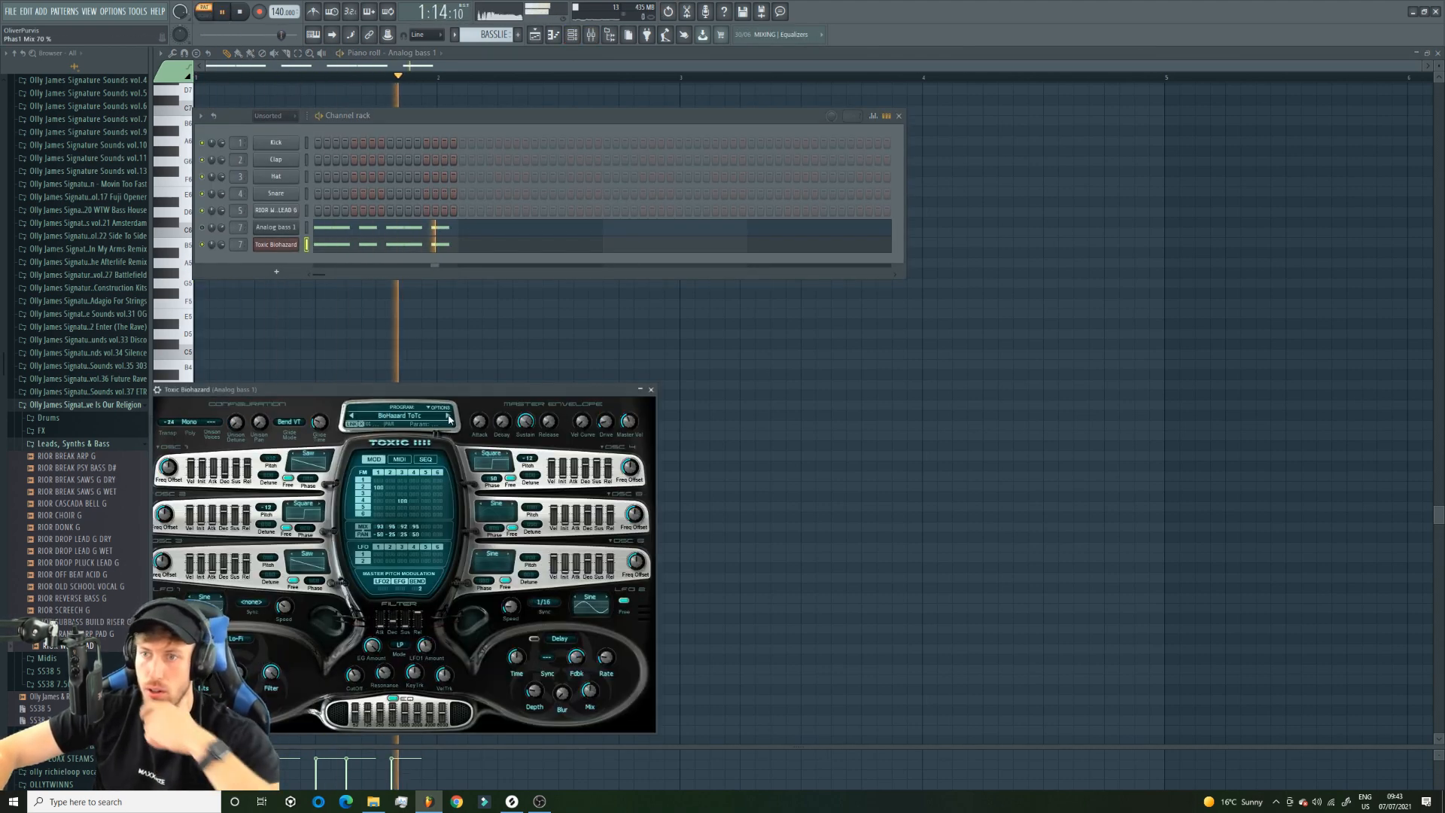
{"action": "left_click", "coordinate": [448, 419]}
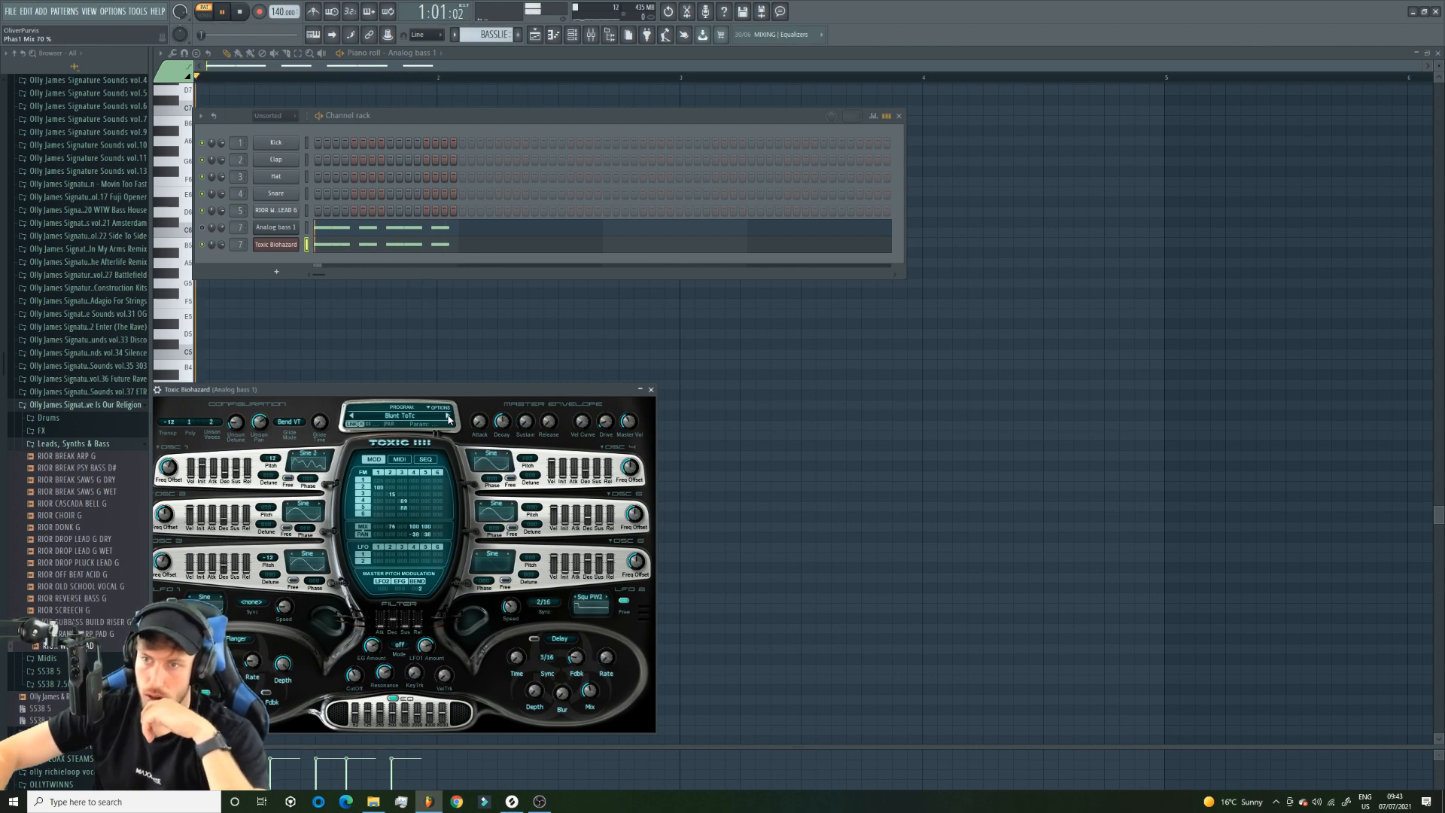
{"action": "left_click", "coordinate": [448, 418]}
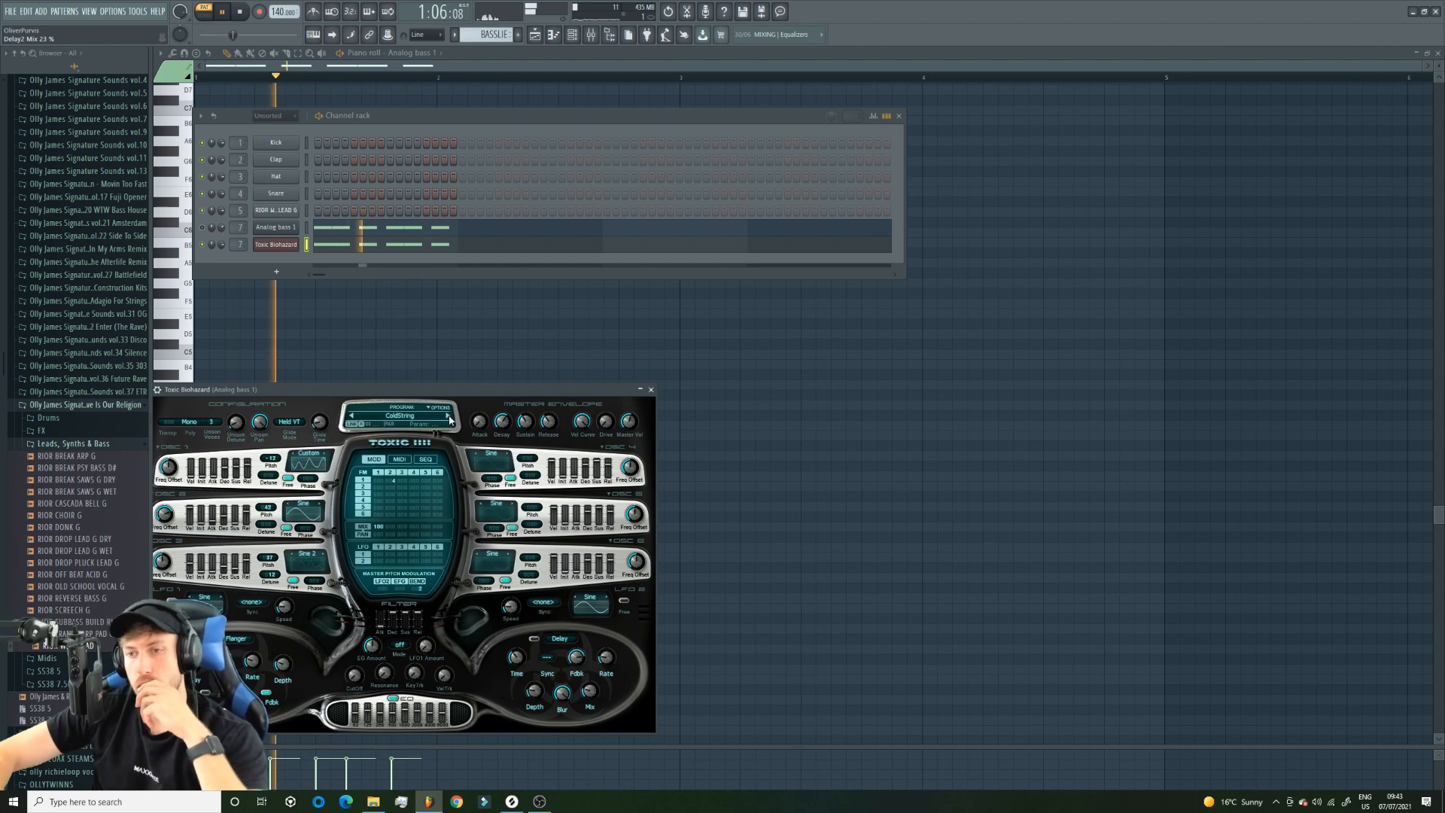
{"action": "left_click", "coordinate": [400, 419]}
{"action": "double_click", "coordinate": [432, 625]}
{"action": "left_click", "coordinate": [449, 418]}
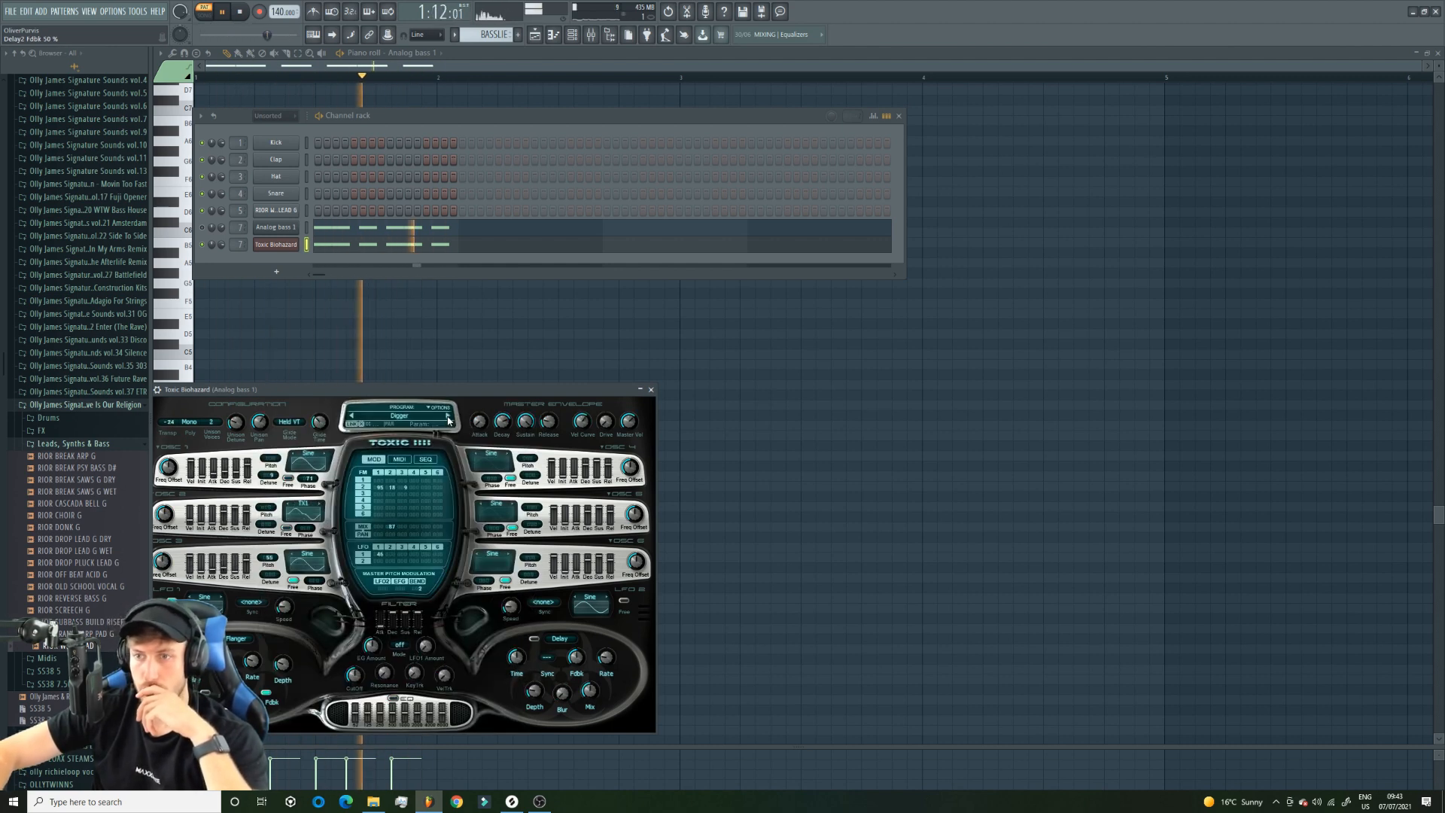
Return to the arrangement and play it, unmuting Track 2 and muting Track 4.
{"action": "left_click", "coordinate": [534, 35]}
{"action": "left_click", "coordinate": [204, 14]}
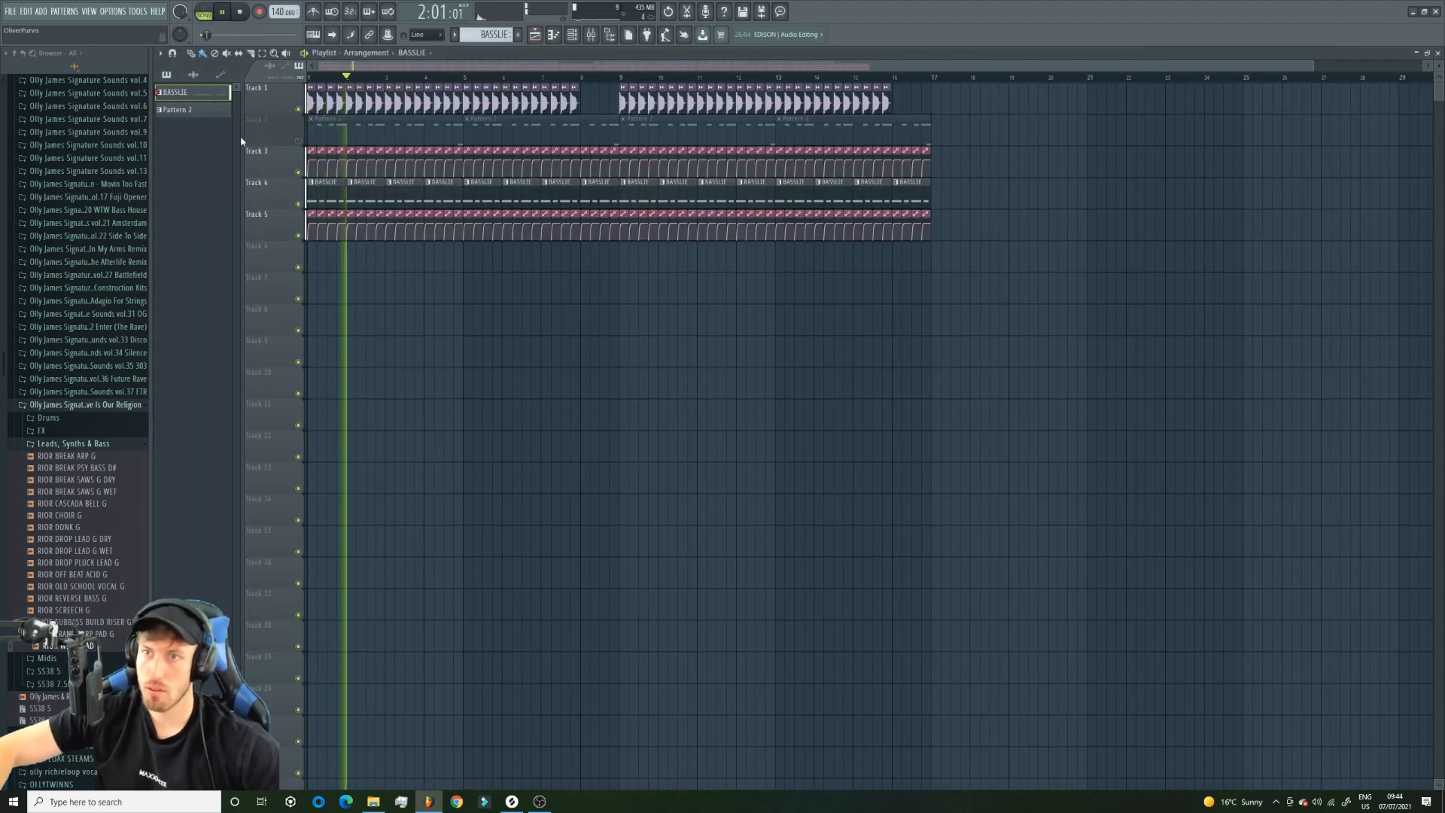
{"action": "left_click", "coordinate": [298, 141]}
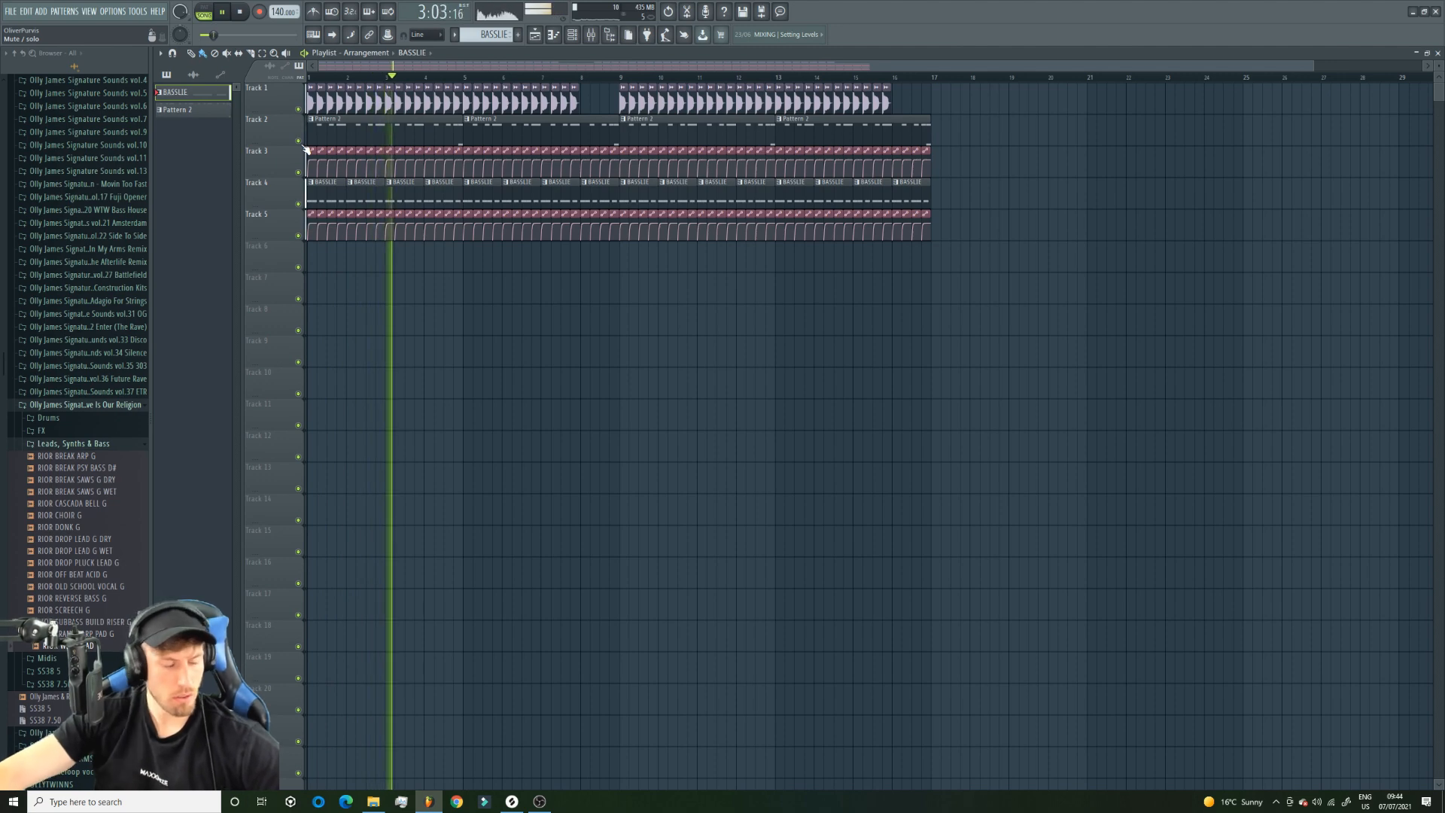
{"action": "left_click", "coordinate": [299, 204]}
{"action": "key", "text": "space"}
Place eight half-beat BASSLIE clips on the off-beats of bars 1 and 2 on Track 7.
{"action": "scroll", "coordinate": [1313, 77], "scroll_direction": "up", "scroll_amount": 4}
{"action": "left_click", "coordinate": [326, 284]}
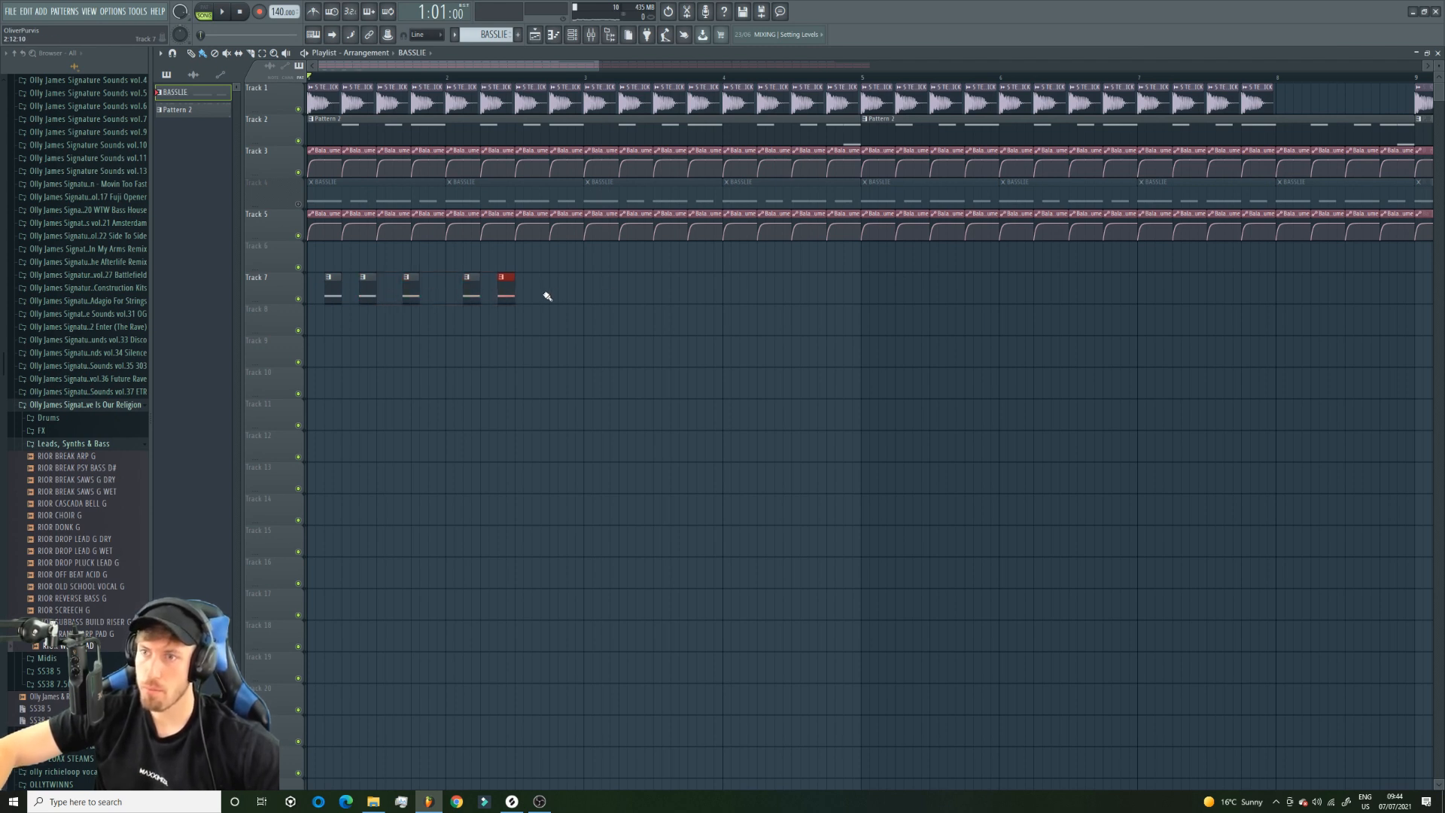
{"action": "scroll", "coordinate": [760, 293], "scroll_direction": "down", "scroll_amount": 3}
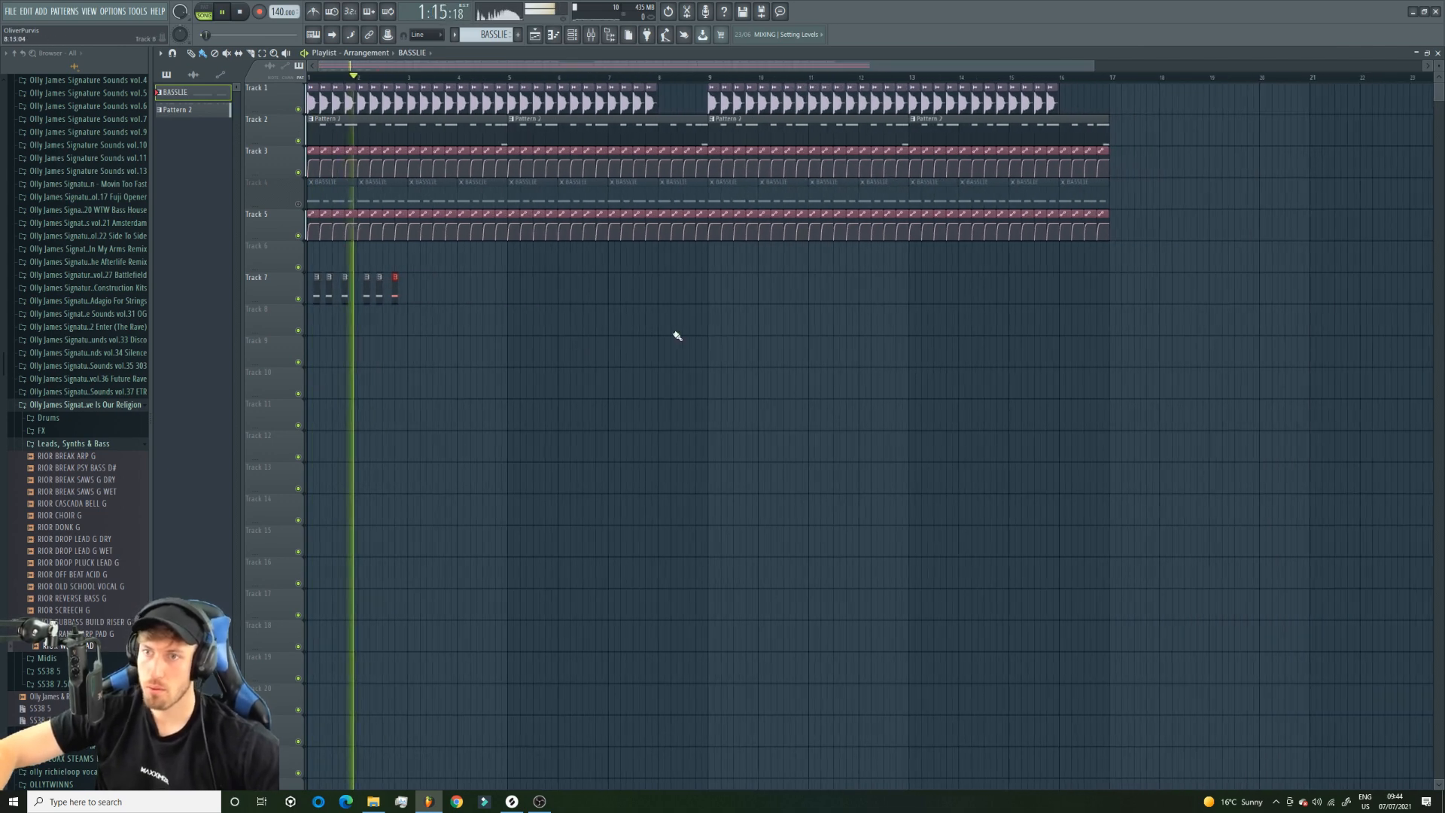
{"action": "key", "text": "space"}
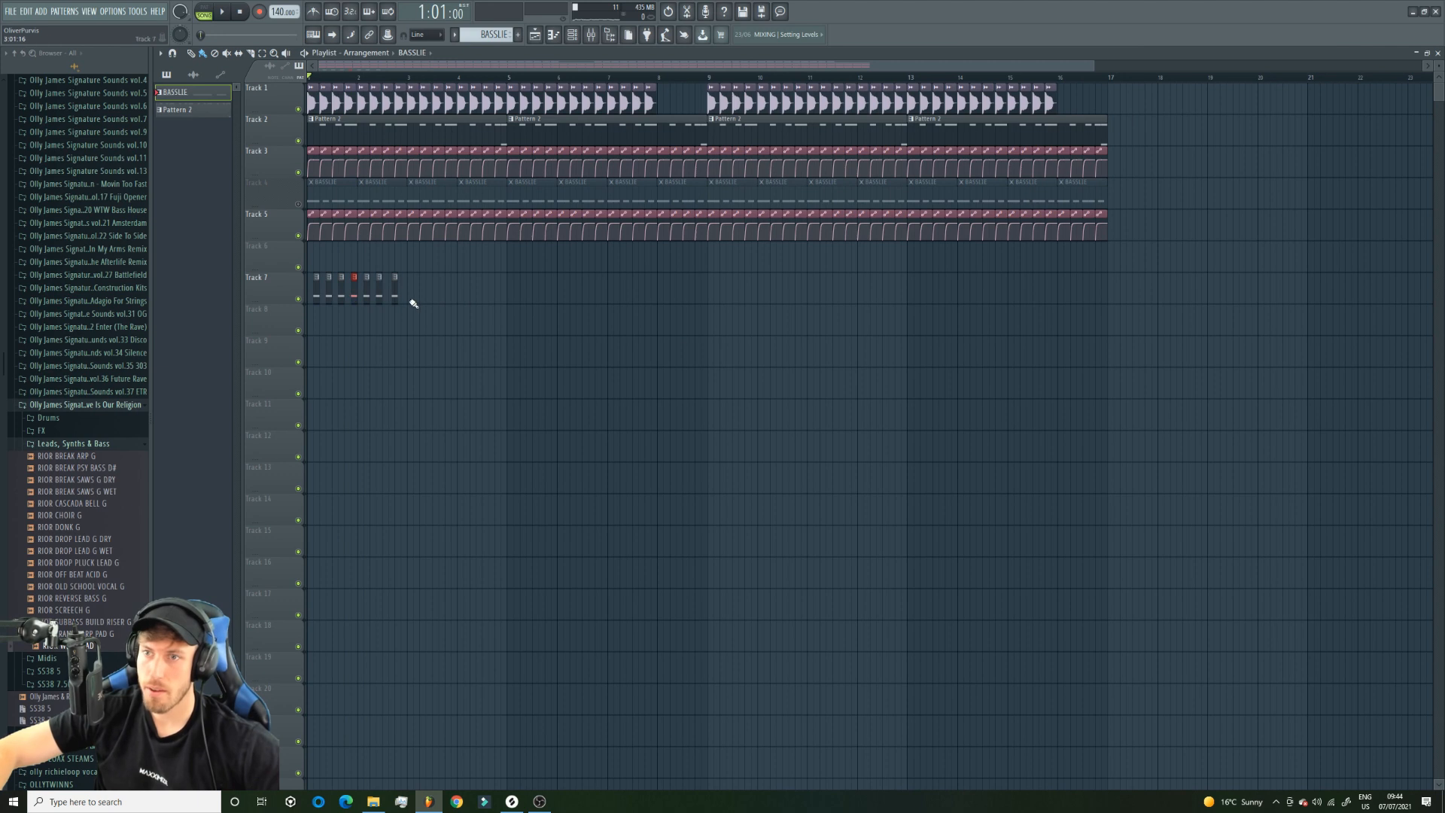
{"action": "key", "text": "space"}
{"action": "left_click_drag", "start_coordinate": [396, 289], "coordinate": [390, 292]}
Set the project tempo to 142 BPM and play the arrangement with Track 2 muted and unmuted.
{"action": "left_click", "coordinate": [298, 141]}
{"action": "left_click_drag", "start_coordinate": [283, 12], "coordinate": [283, 14]}
{"action": "key", "text": "space"}
{"action": "key", "text": "space"}
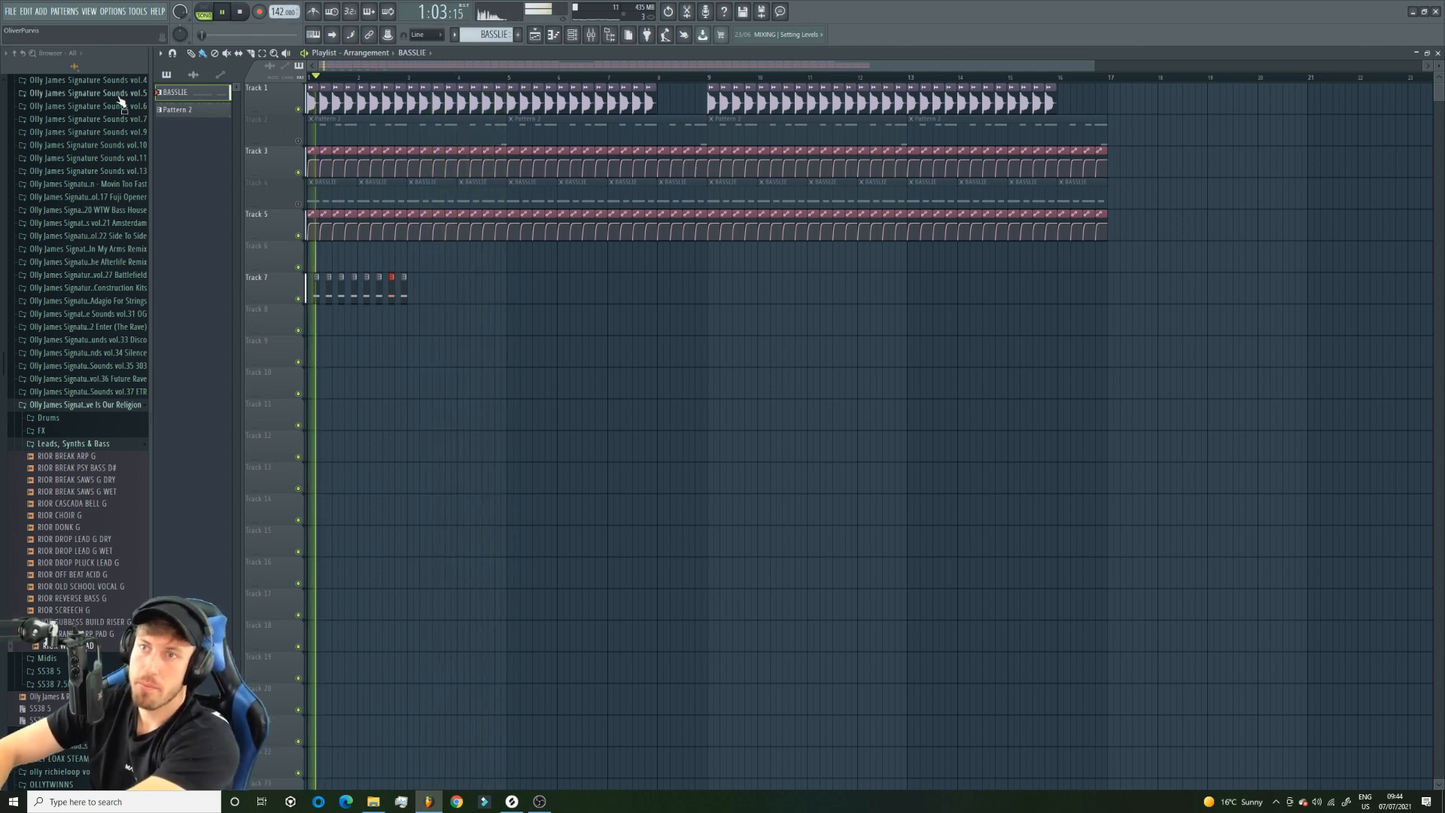
{"action": "key", "text": "space"}
{"action": "left_click", "coordinate": [298, 141]}
{"action": "key", "text": "space"}
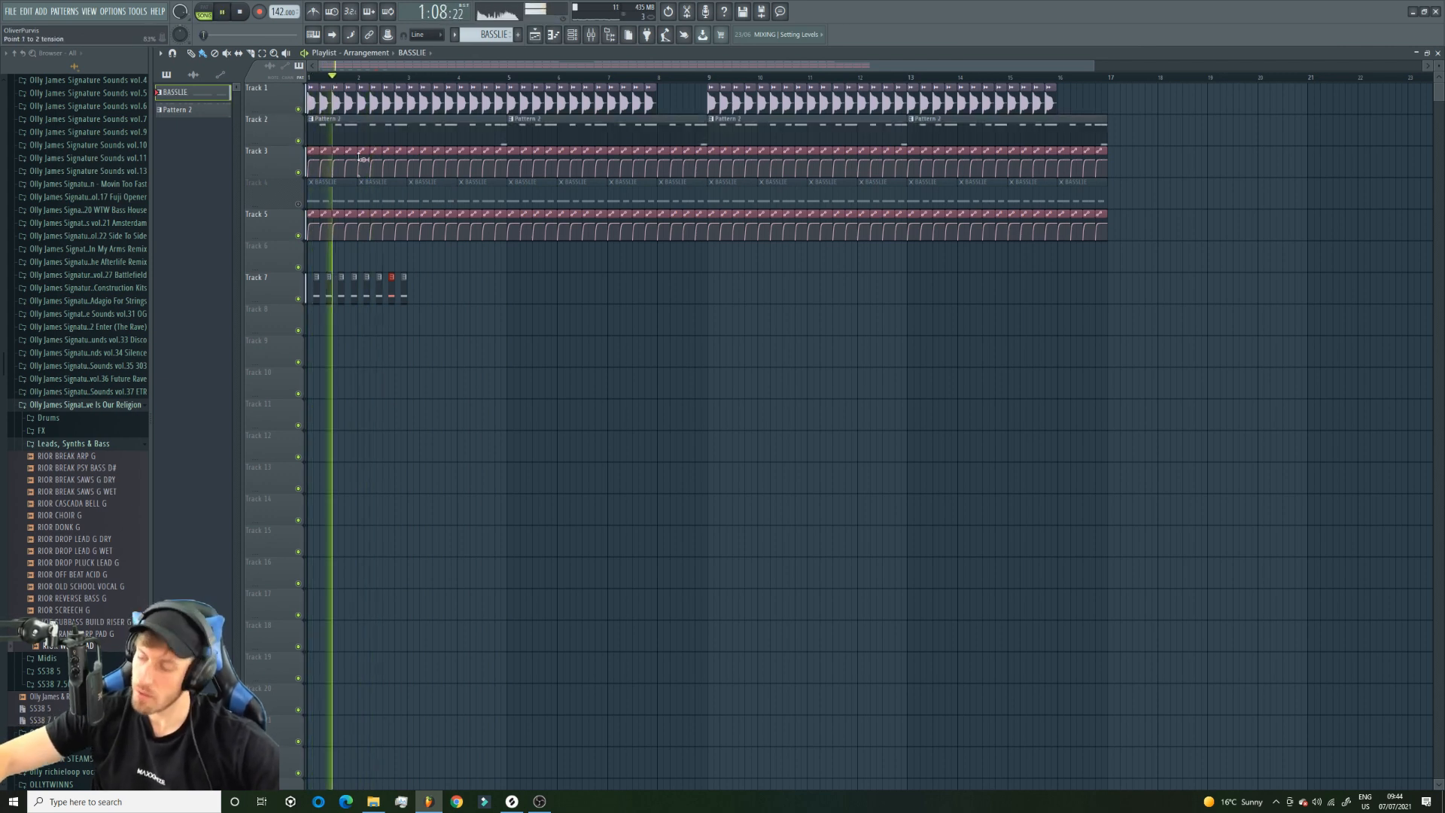
Place a Pattern 2 clip at the start of Track 9, mute Track 2 and make the new clip unique.
{"action": "left_click", "coordinate": [327, 140]}
{"action": "left_click", "coordinate": [328, 347]}
{"action": "left_click_drag", "start_coordinate": [353, 350], "coordinate": [335, 351]}
{"action": "key", "text": "space"}
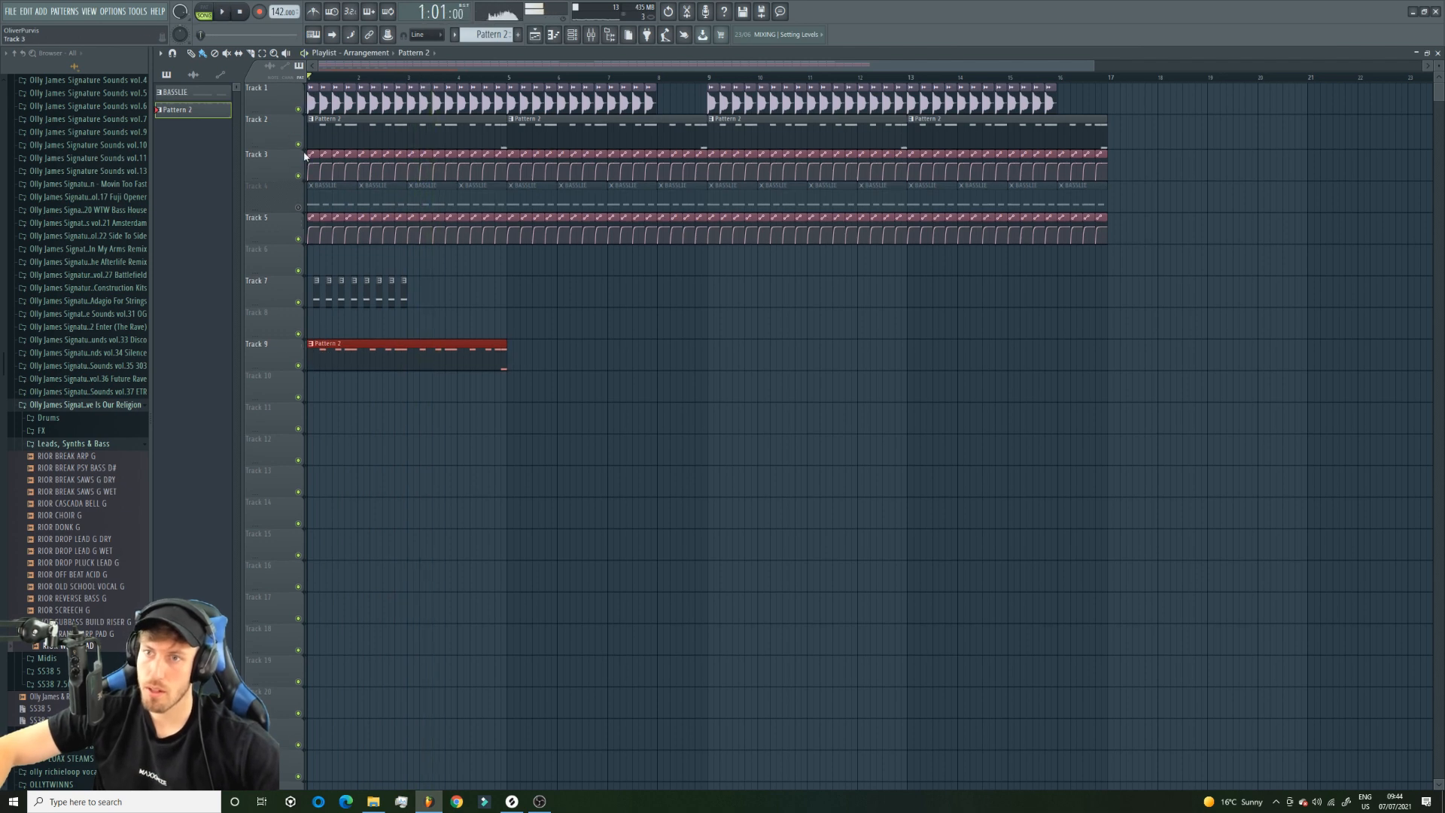
{"action": "right_click", "coordinate": [316, 345]}
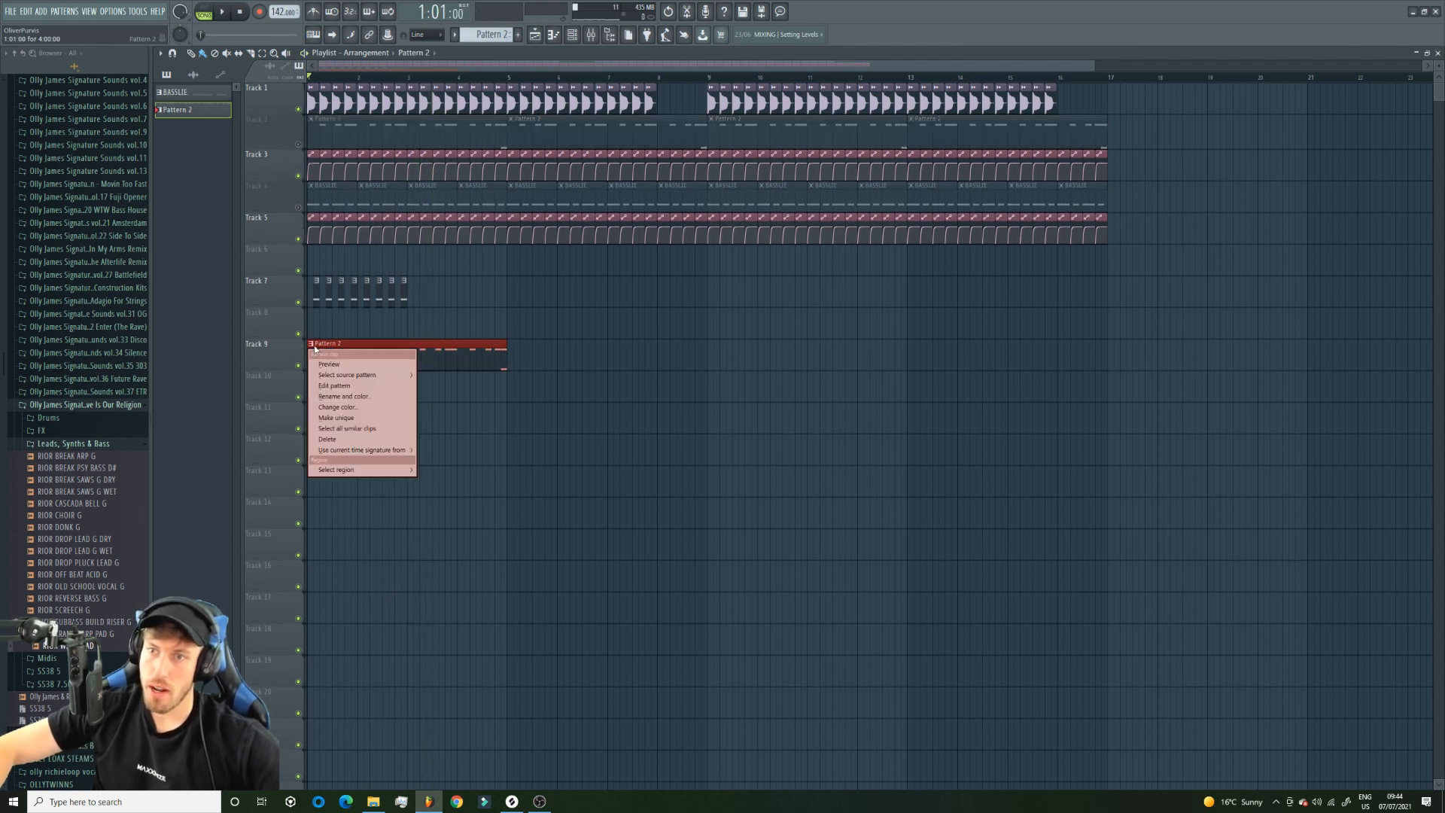
{"action": "left_click", "coordinate": [341, 419]}
Try moving the first A4 note of bars 1 and 2 in the Track 9 clip a sixteenth earlier and play the arrangement.
{"action": "left_click", "coordinate": [345, 379]}
{"action": "right_click", "coordinate": [360, 379]}
{"action": "double_click", "coordinate": [357, 367]}
{"action": "left_click_drag", "start_coordinate": [370, 67], "coordinate": [217, 83]}
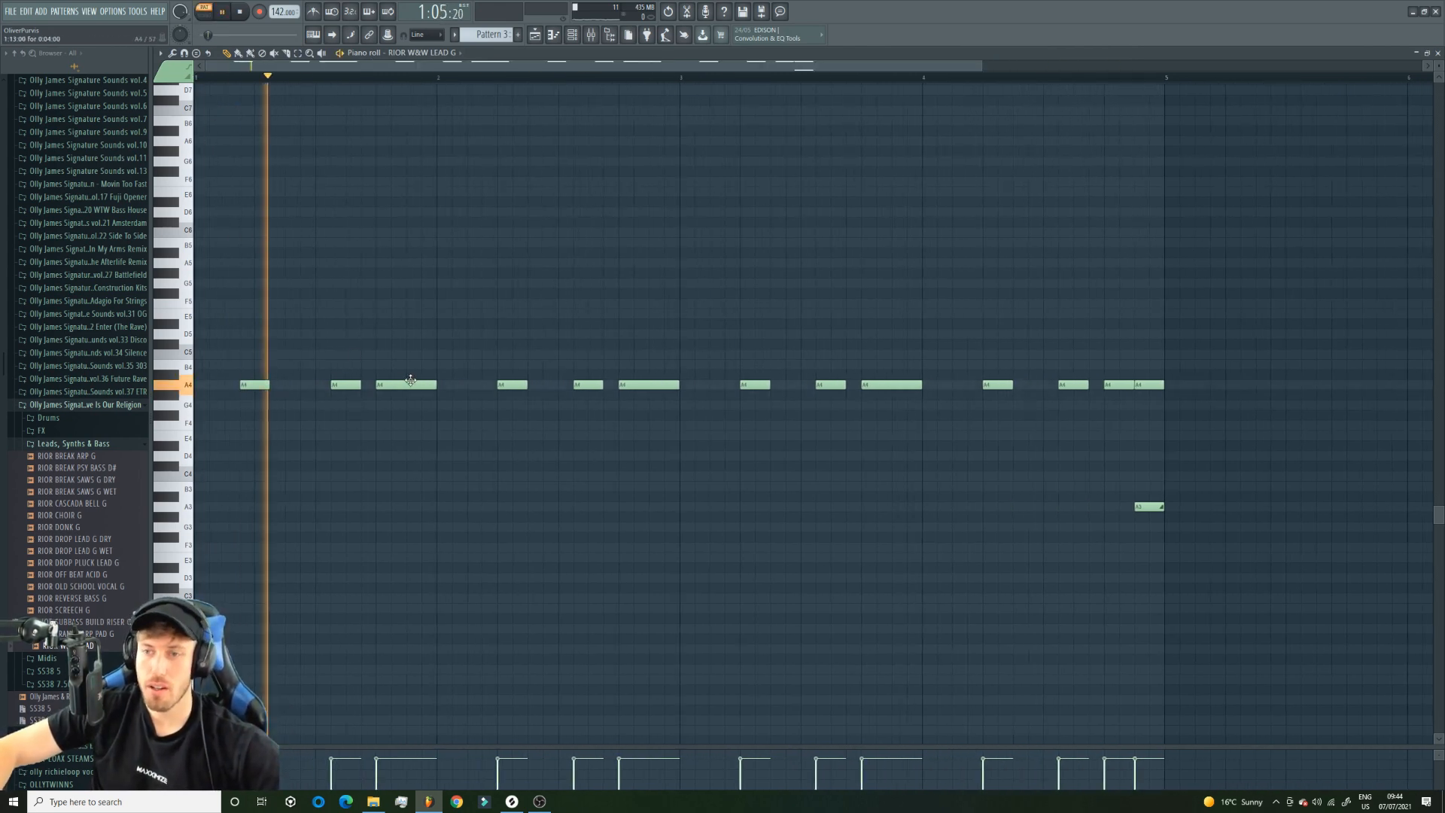
{"action": "key", "text": "space"}
{"action": "key", "text": "space"}
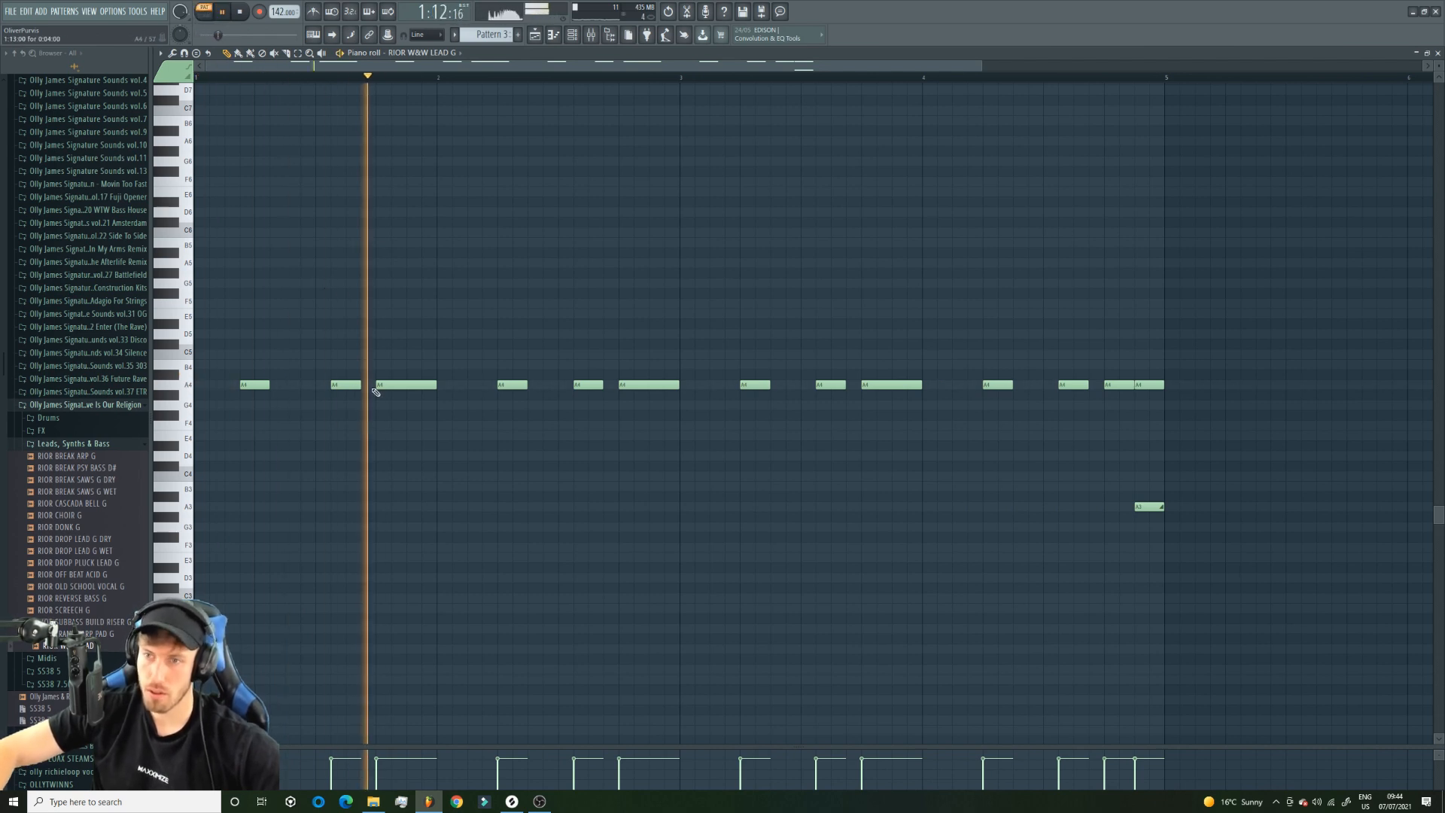
{"action": "key", "text": "space"}
{"action": "key", "text": "space"}
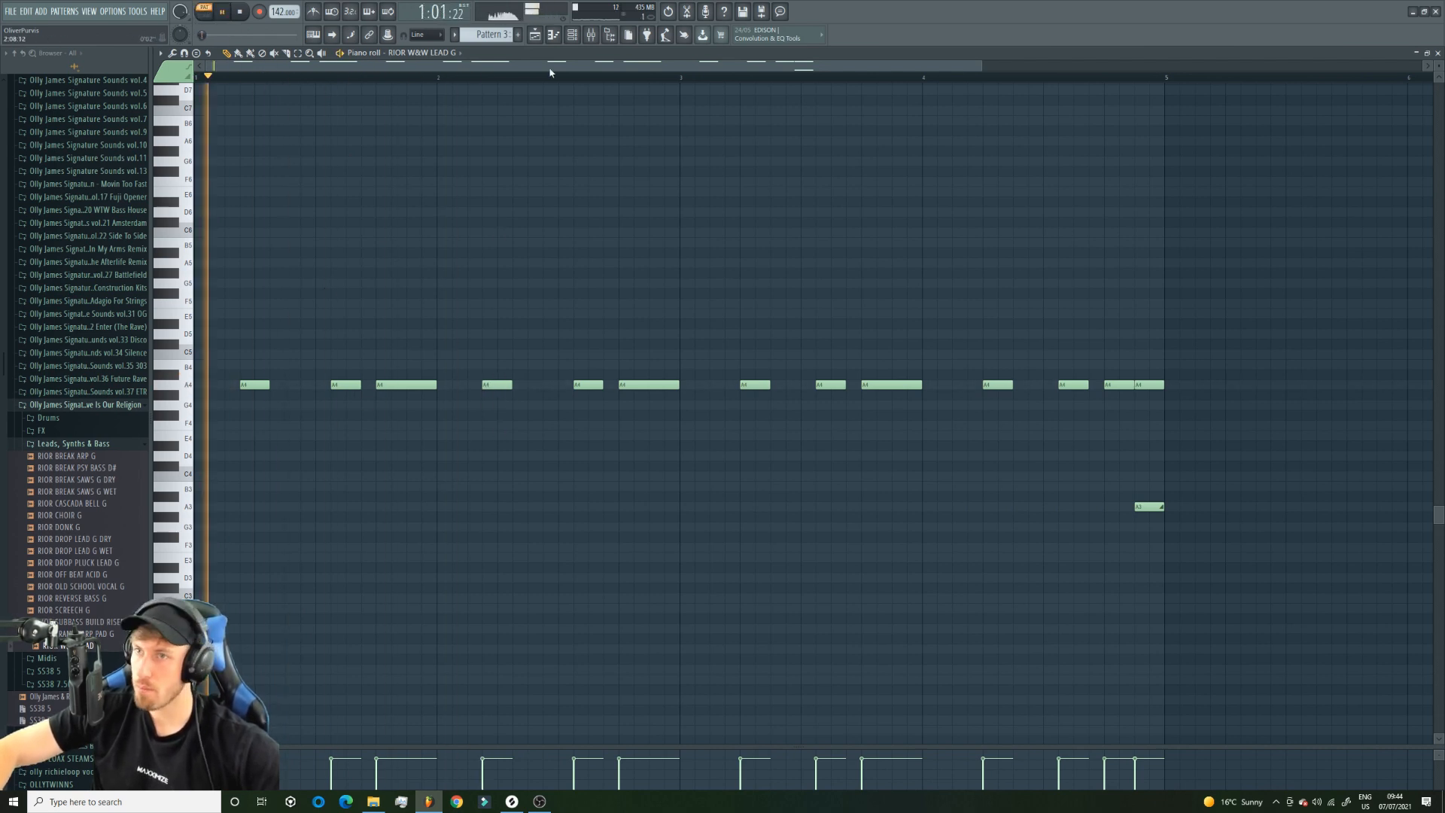
{"action": "left_click", "coordinate": [534, 36]}
{"action": "left_click", "coordinate": [203, 11]}
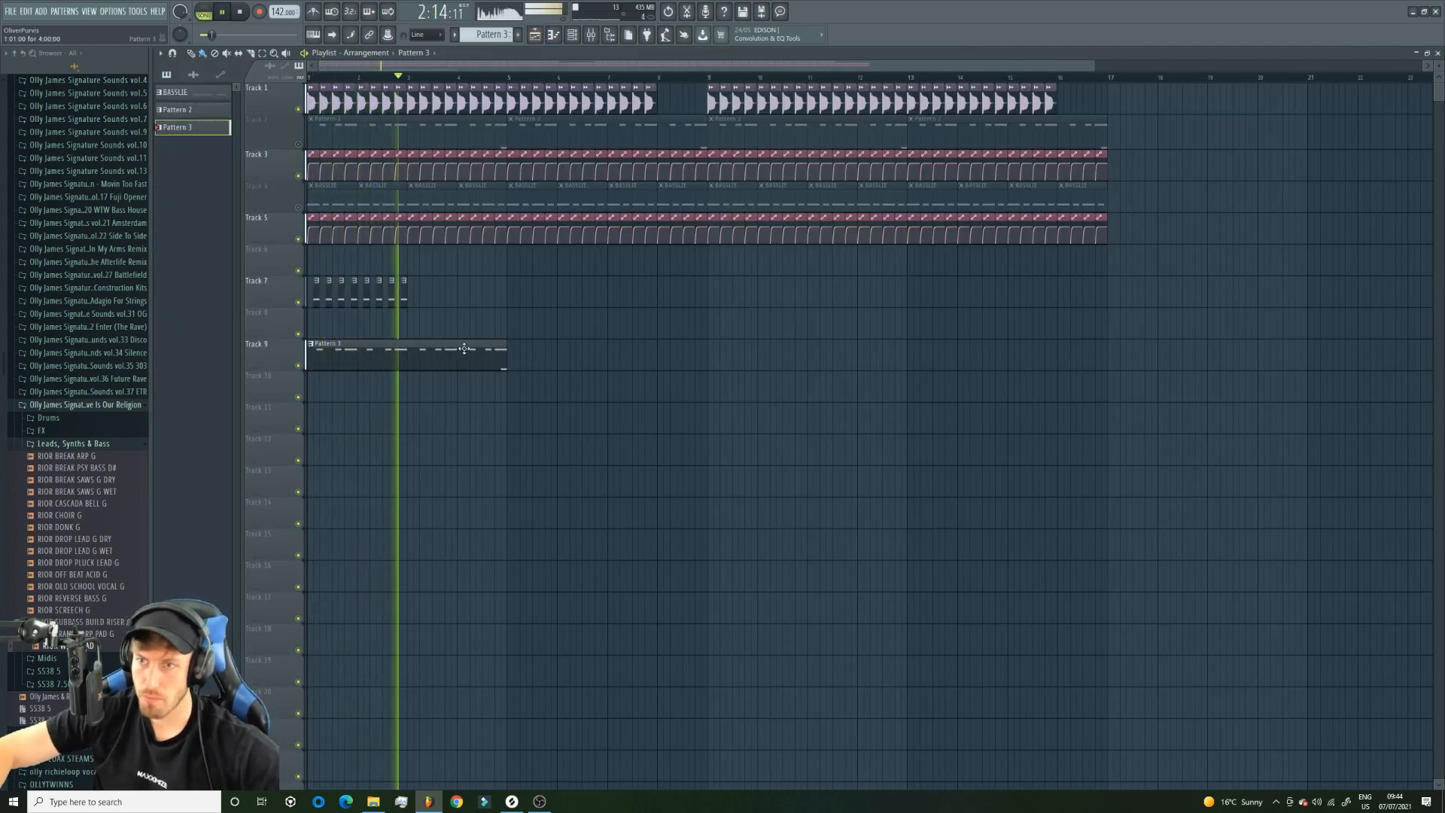
Delete the Track 9 clip, unmute Tracks 2 and 4, and mute Track 7.
{"action": "right_click", "coordinate": [344, 355]}
{"action": "key", "text": "space"}
{"action": "left_click", "coordinate": [298, 144]}
{"action": "left_click", "coordinate": [298, 207]}
{"action": "key", "text": "space"}
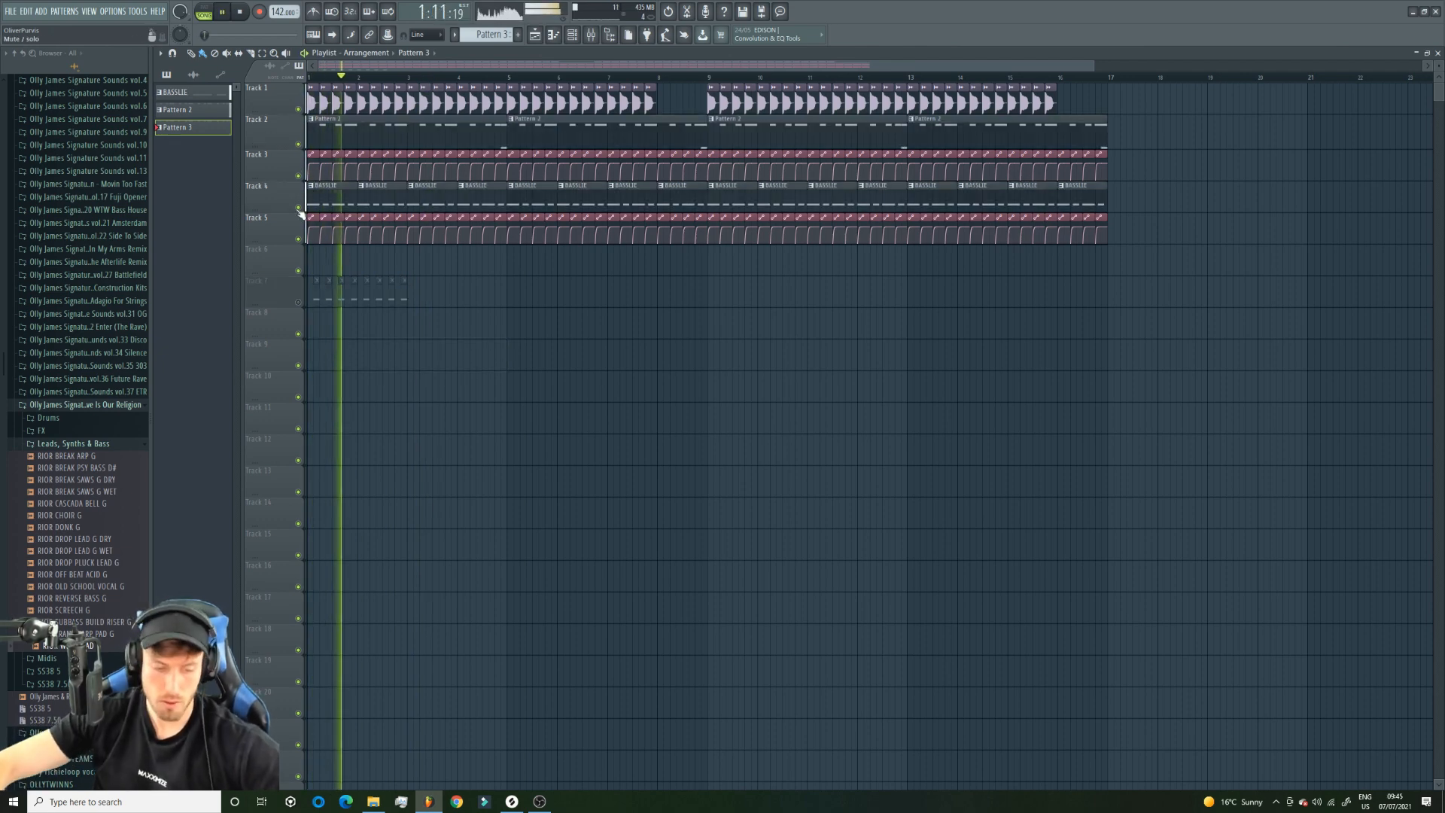
Fill the first three beats of BASSLIE's Analog bass part with six consecutive half-beat E4 notes and play the arrangement.
{"action": "double_click", "coordinate": [507, 197]}
{"action": "key", "text": "space"}
{"action": "left_click", "coordinate": [210, 9]}
{"action": "key", "text": "space"}
{"action": "left_click", "coordinate": [263, 436]}
{"action": "left_click", "coordinate": [297, 435]}
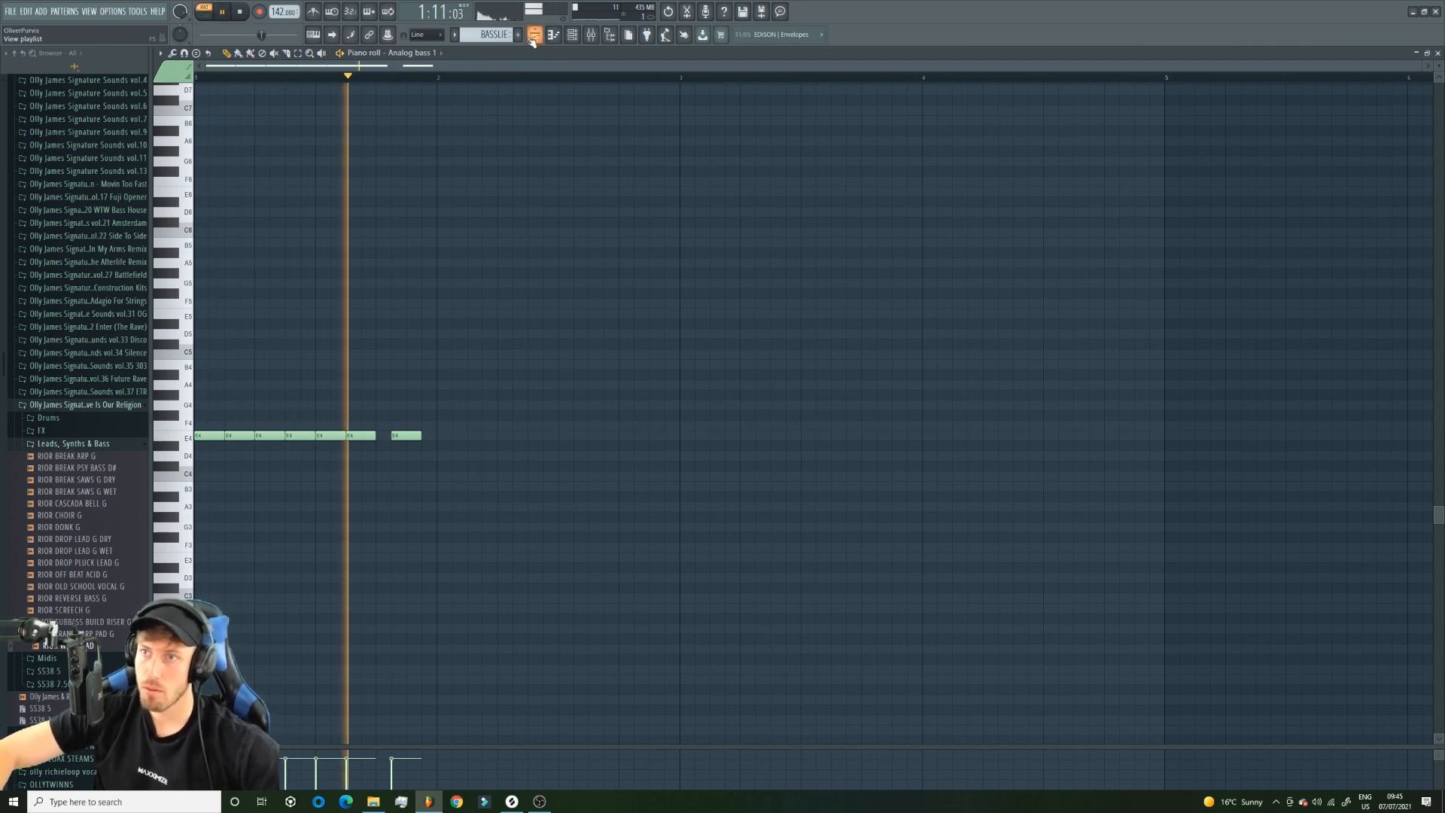
{"action": "left_click", "coordinate": [533, 36]}
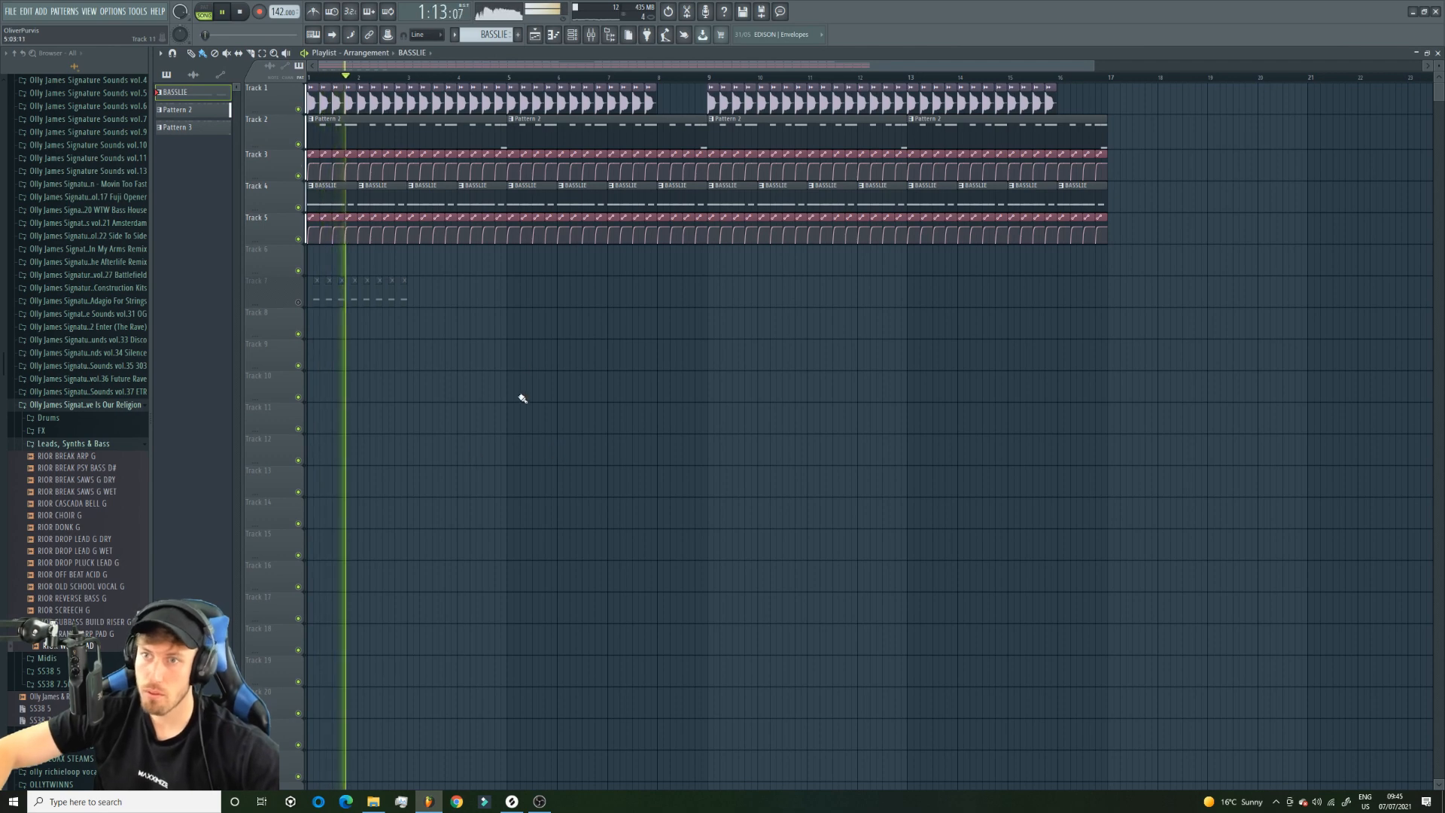
Reopen Toxic Biohazard from the BASSLIE pattern and look through its presets library.
{"action": "double_click", "coordinate": [535, 195]}
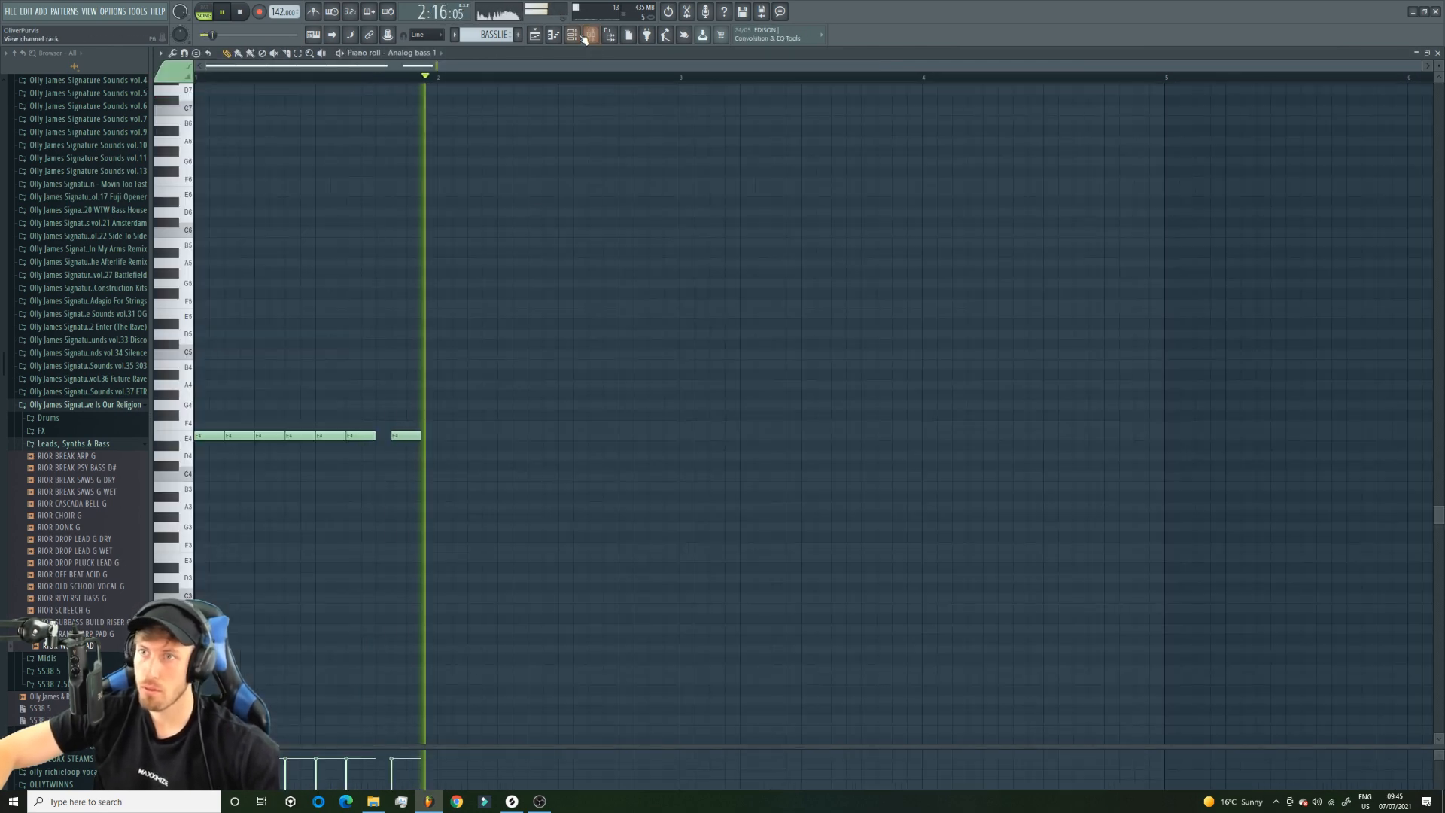
{"action": "key", "text": "F6"}
{"action": "left_click", "coordinate": [278, 244]}
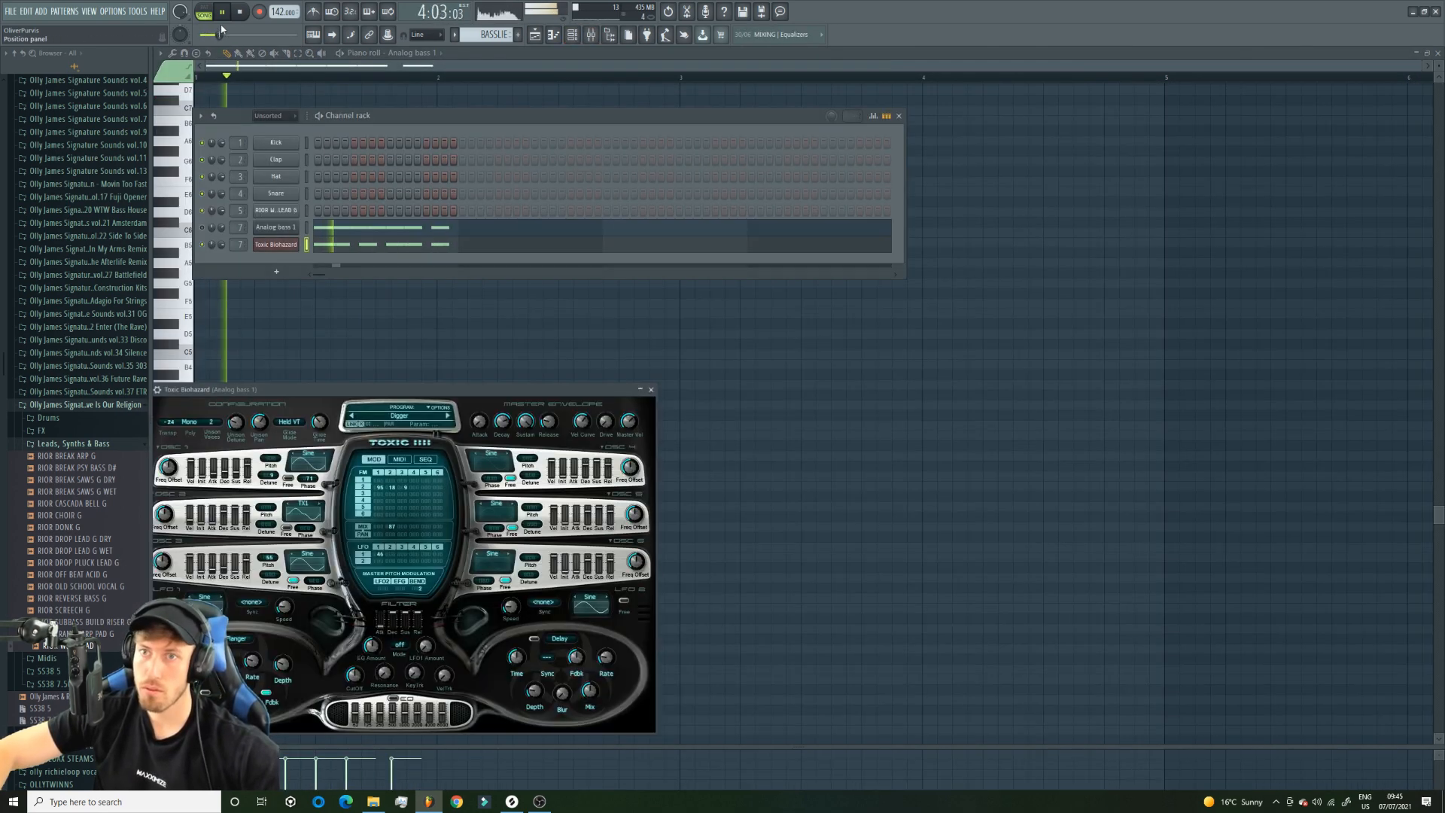
{"action": "right_click", "coordinate": [286, 246]}
{"action": "left_click", "coordinate": [402, 423]}
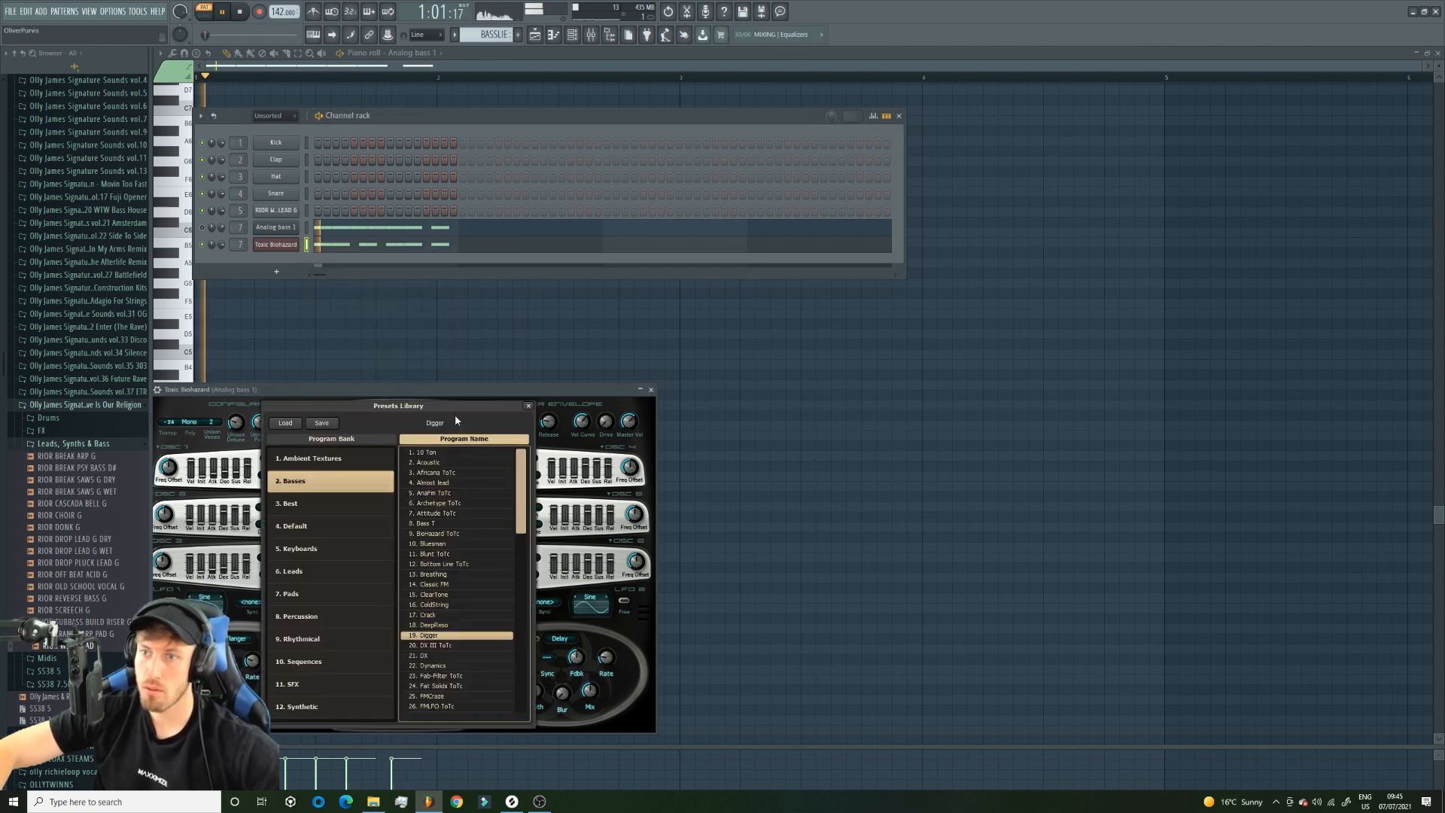
{"action": "left_click", "coordinate": [444, 390]}
Step through Toxic Biohazard's bass presets as far as Monster Moog ToTc and back, listening to each with the BASSLIE pattern.
{"action": "left_click", "coordinate": [449, 418]}
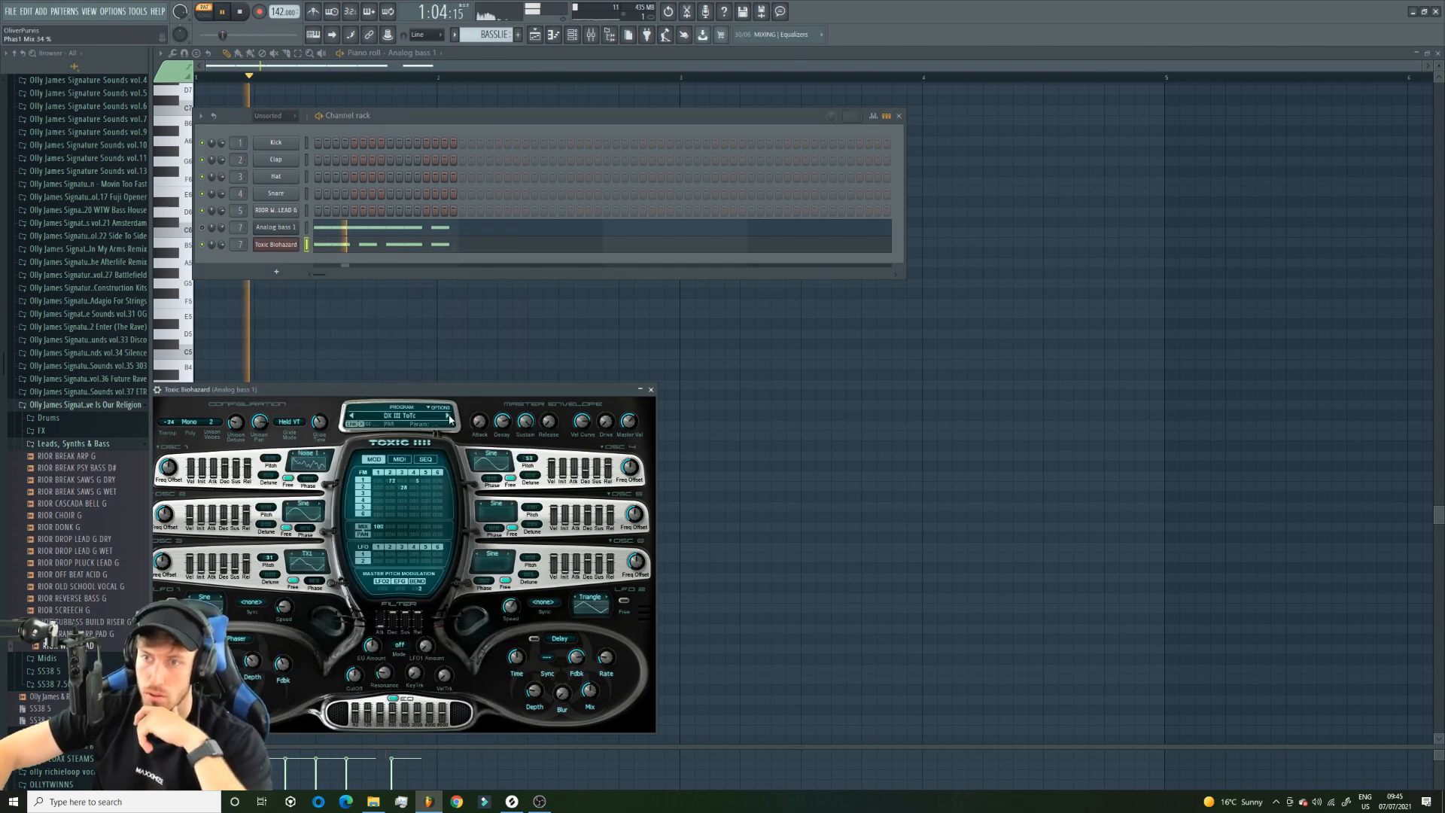
{"action": "left_click", "coordinate": [449, 417]}
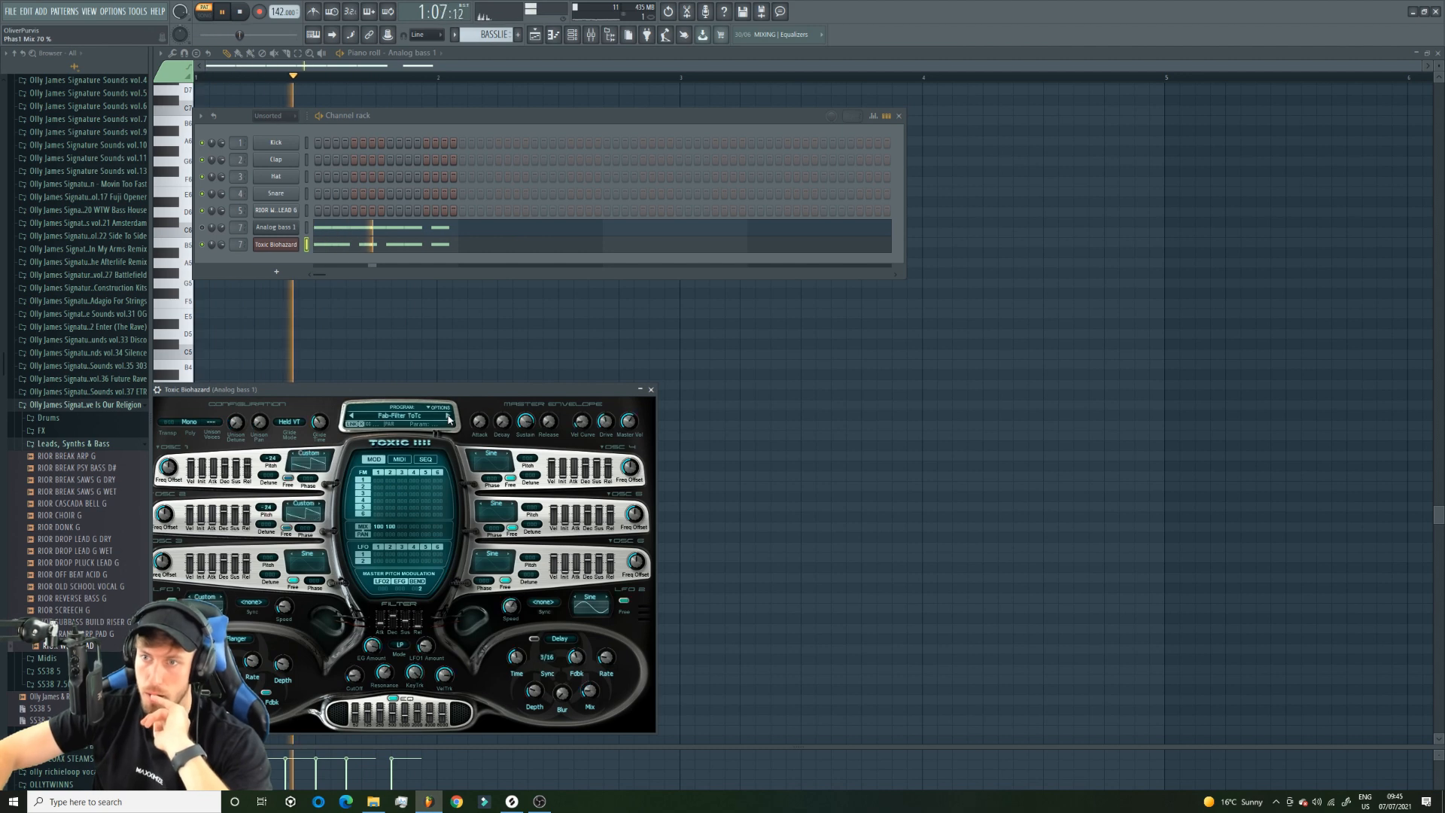
{"action": "left_click", "coordinate": [450, 418]}
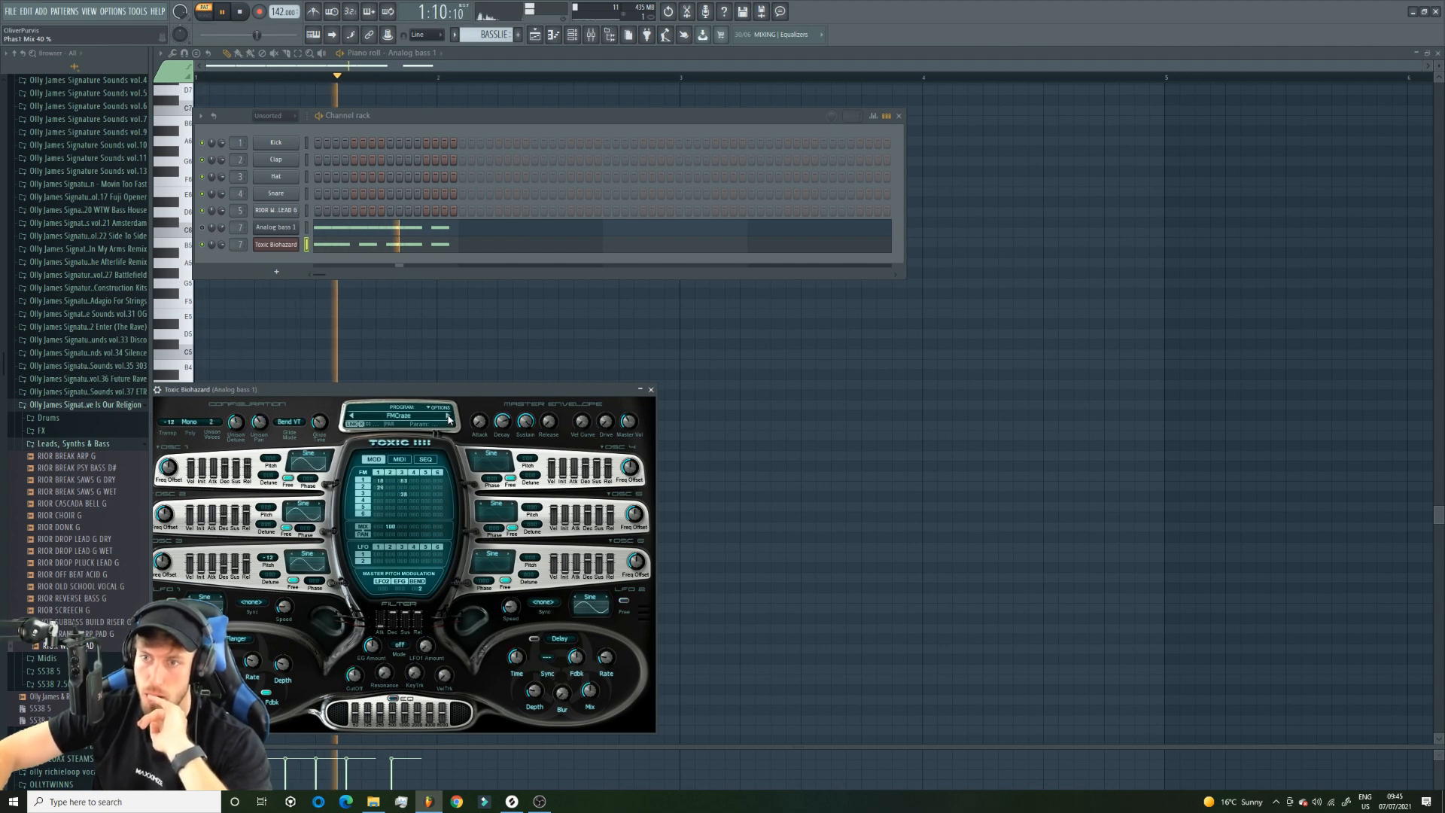
{"action": "left_click", "coordinate": [449, 417]}
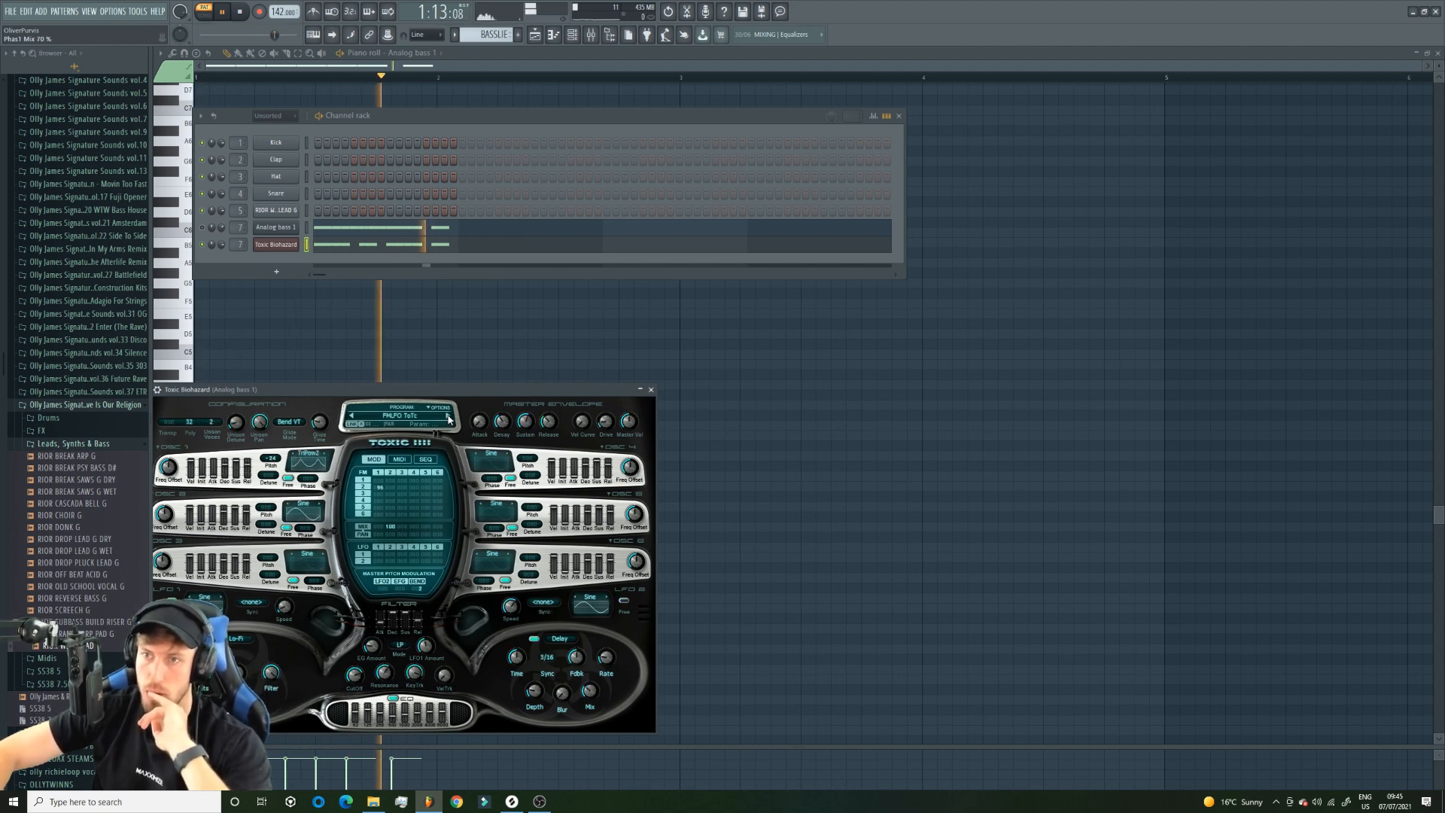
{"action": "left_click", "coordinate": [449, 418]}
{"action": "left_click", "coordinate": [449, 417]}
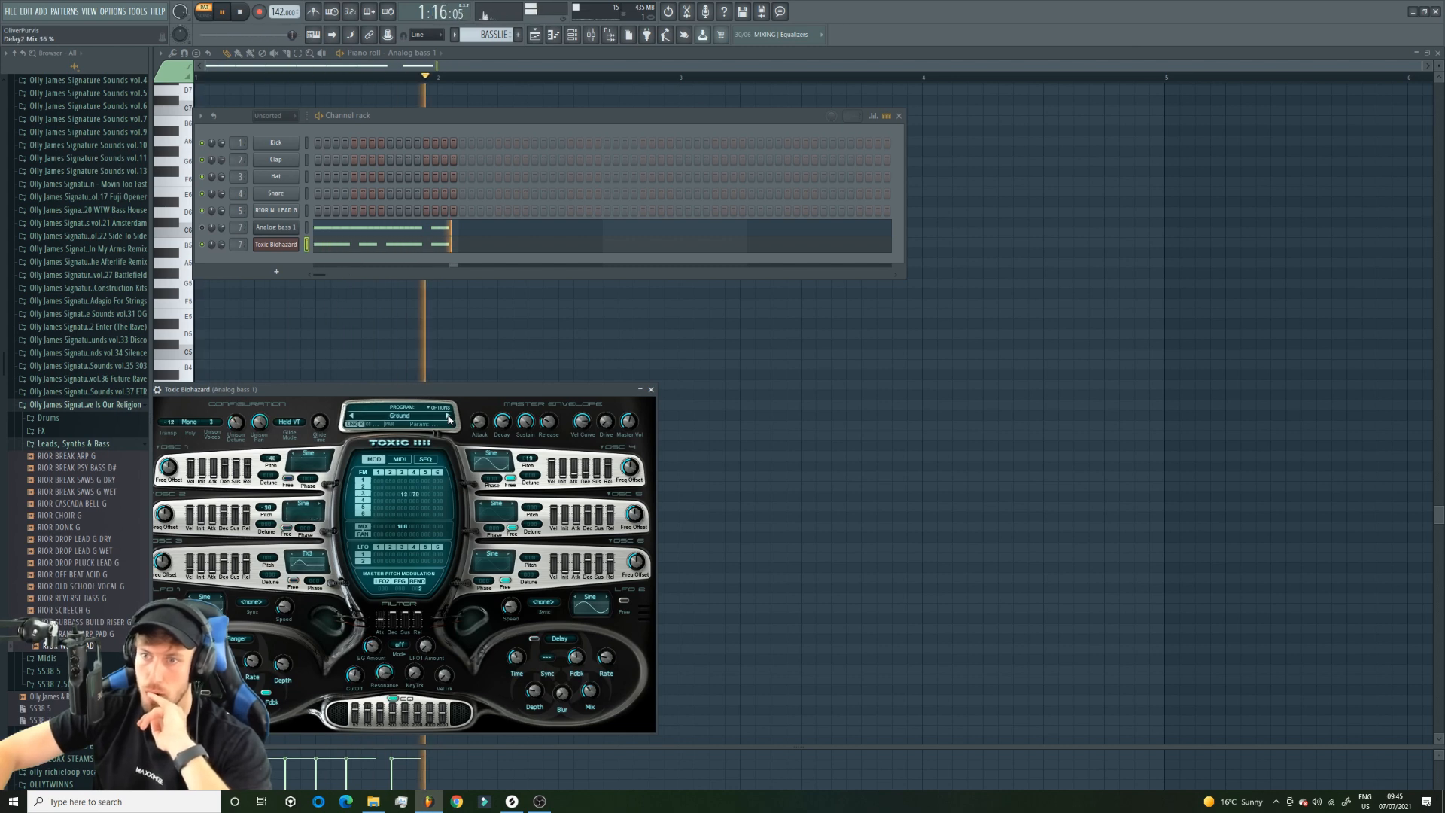
{"action": "left_click", "coordinate": [449, 417]}
{"action": "left_click", "coordinate": [449, 417]}
{"action": "left_click", "coordinate": [450, 417]}
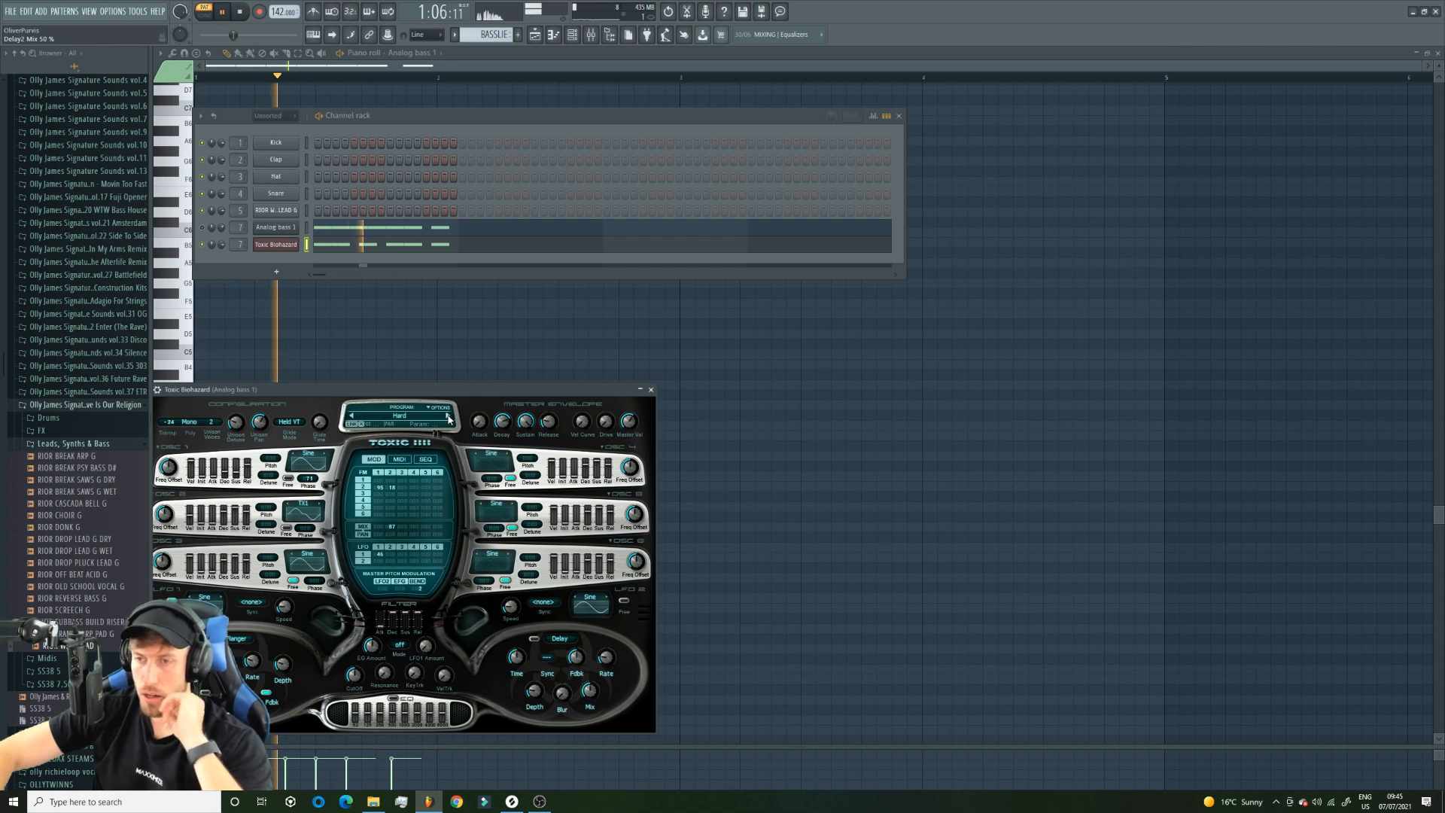
{"action": "left_click", "coordinate": [449, 418]}
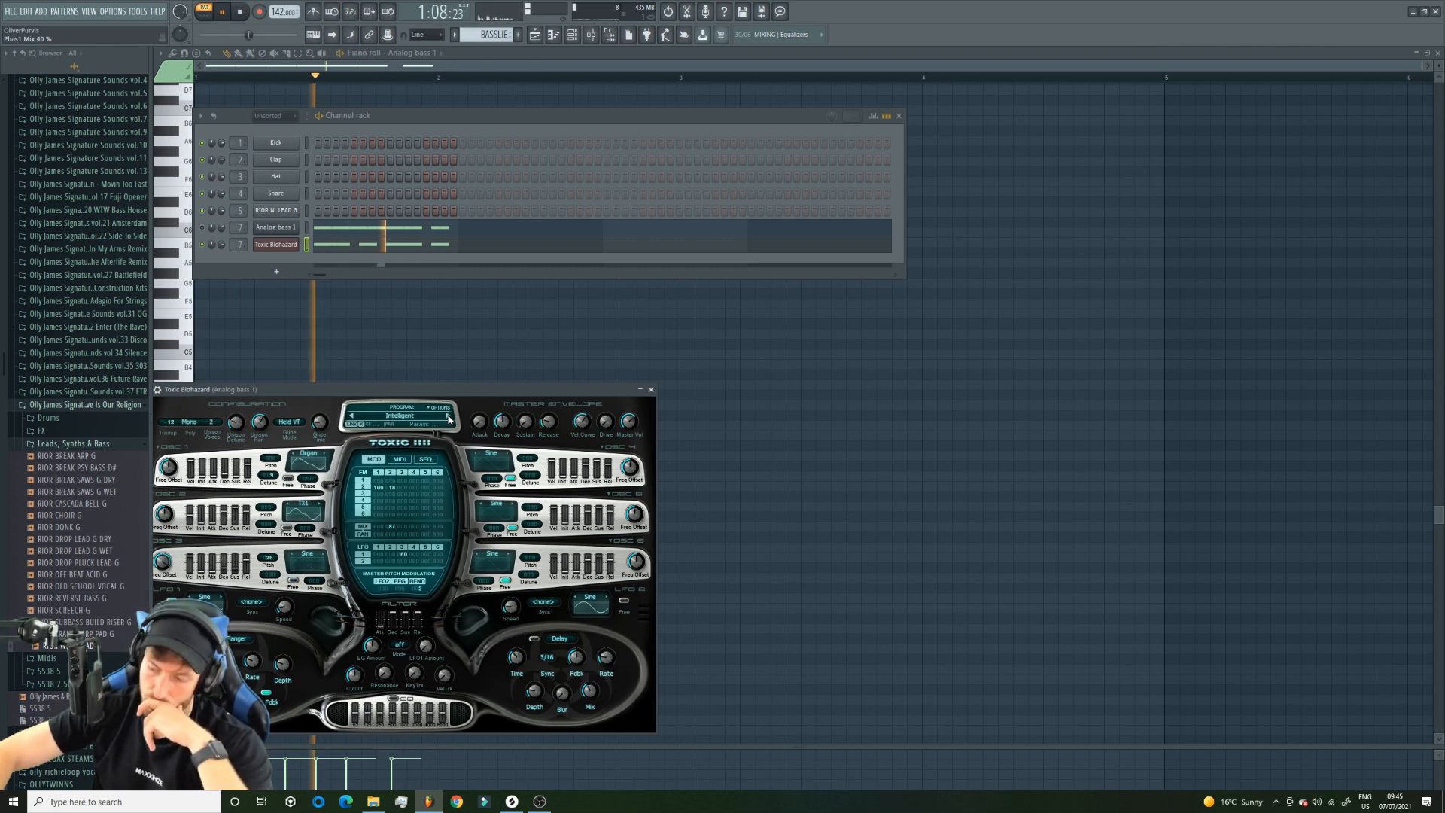
{"action": "left_click", "coordinate": [449, 418]}
{"action": "left_click", "coordinate": [450, 418]}
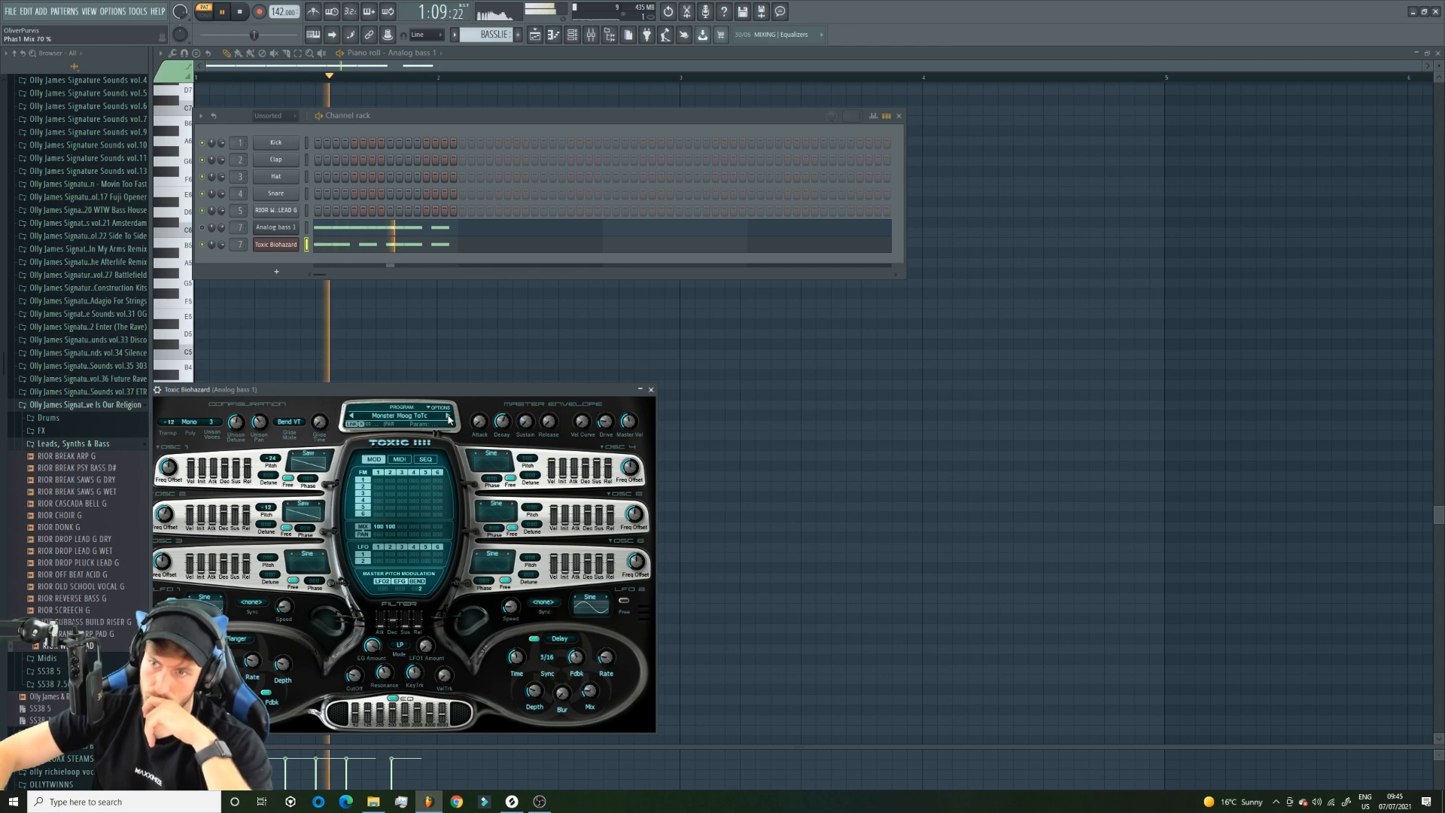
{"action": "left_click", "coordinate": [357, 420]}
{"action": "left_click", "coordinate": [355, 395]}
{"action": "left_click", "coordinate": [352, 418]}
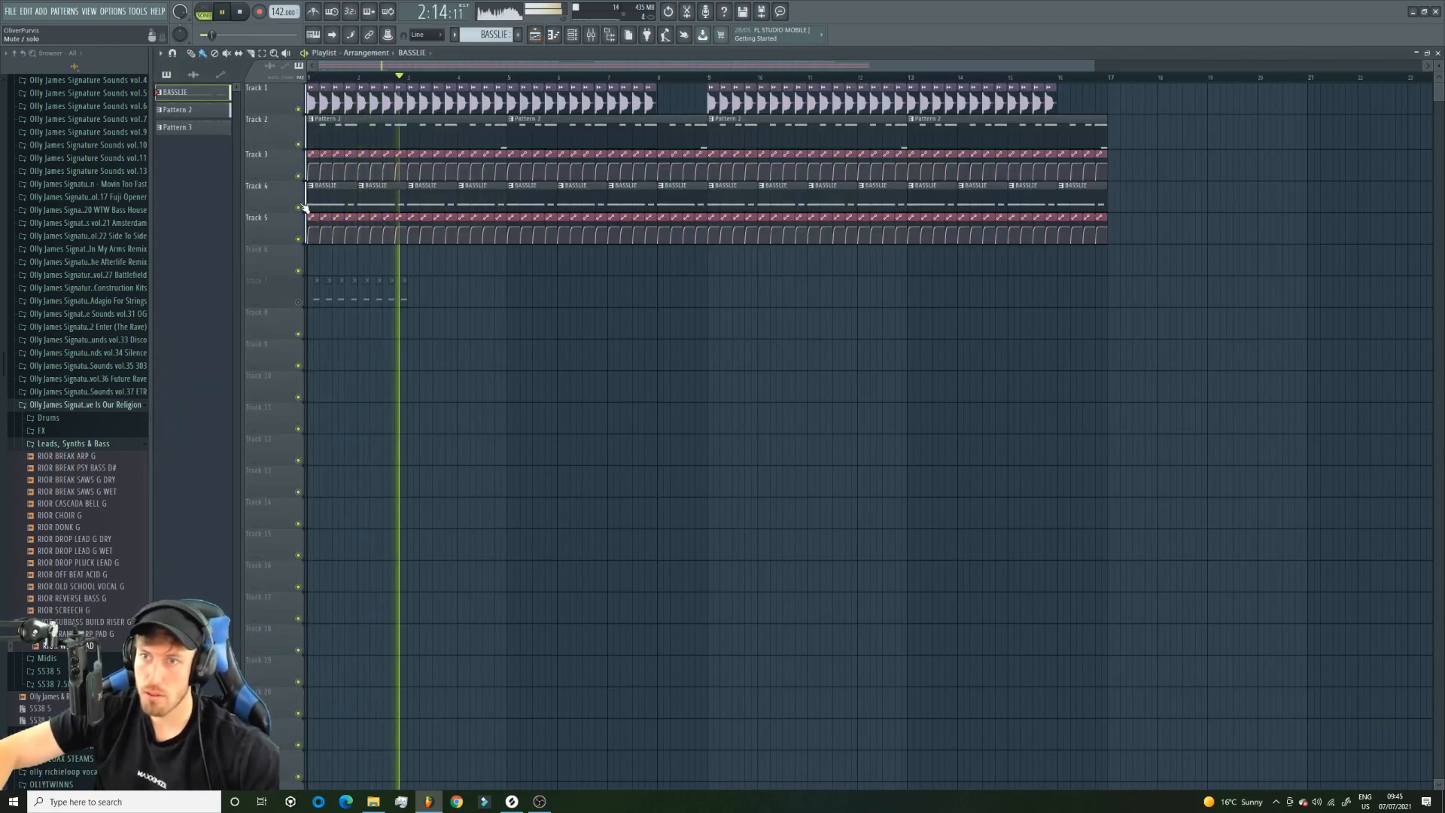
Open BASSLIE's Toxic Biohazard part in the piano roll and fill its first beat with four consecutive sixteenth-note E4 notes.
{"action": "double_click", "coordinate": [339, 202]}
{"action": "key", "text": "space"}
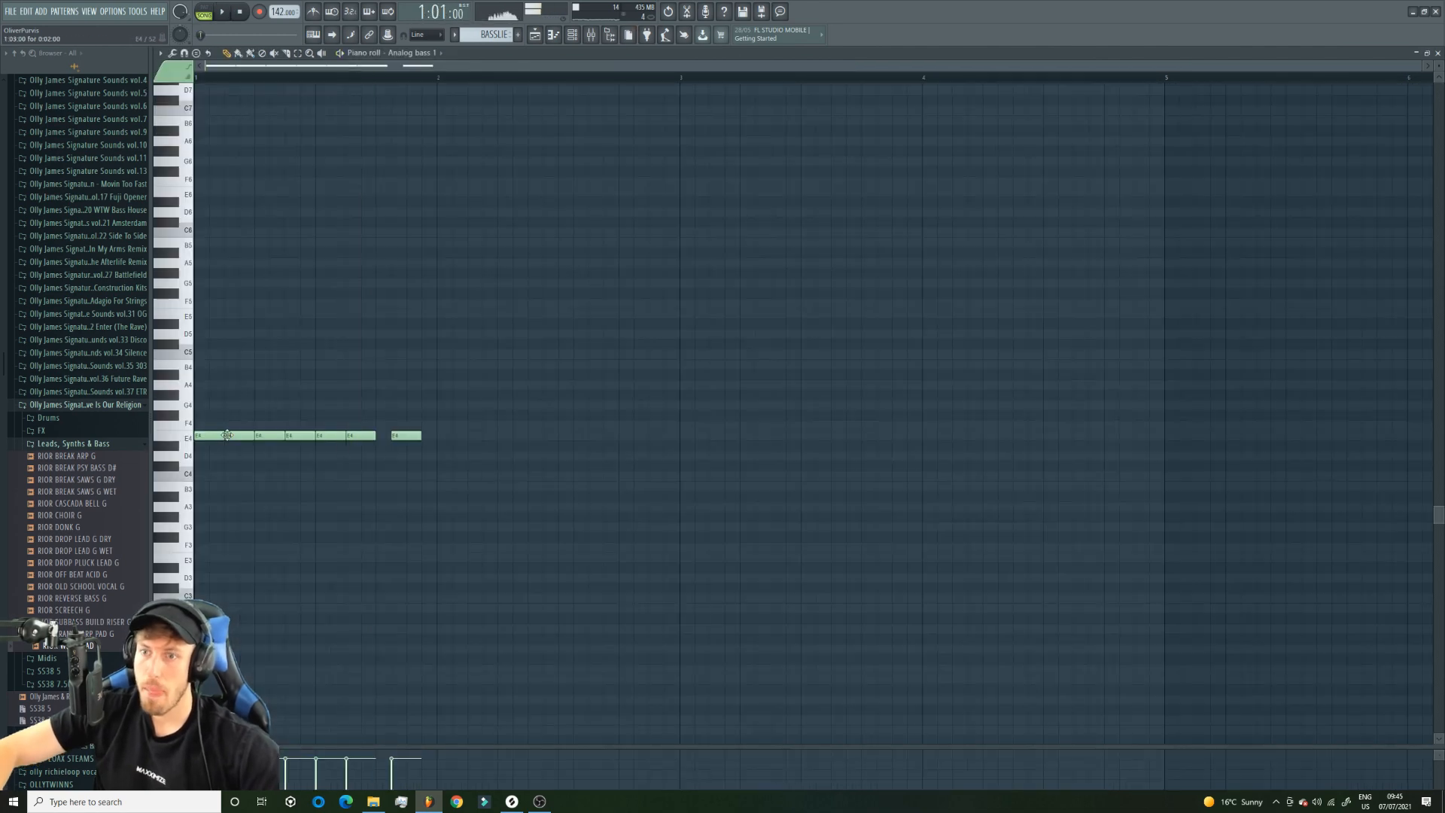
{"action": "left_click", "coordinate": [573, 37]}
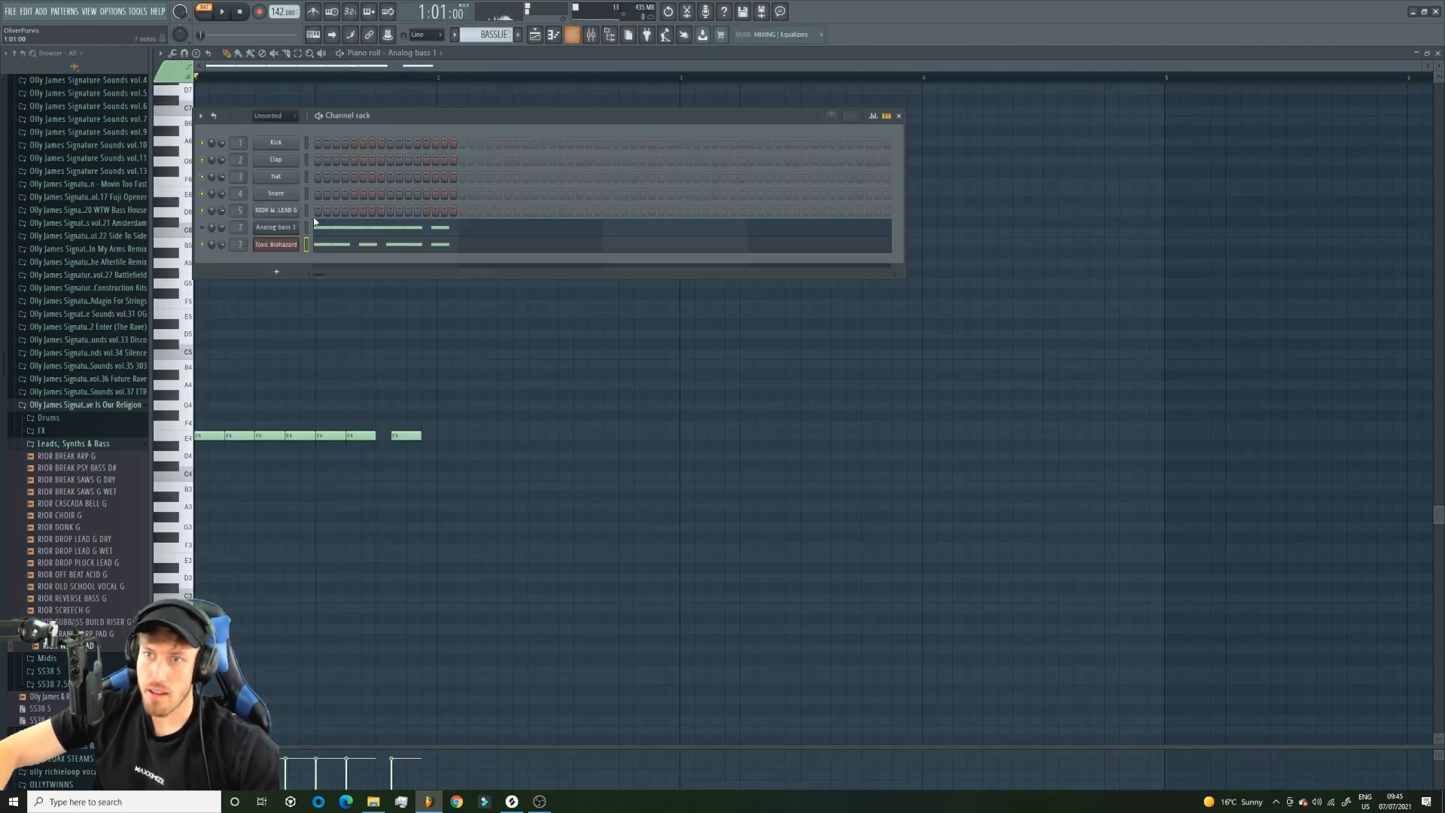
{"action": "right_click", "coordinate": [294, 252]}
{"action": "left_click", "coordinate": [331, 243]}
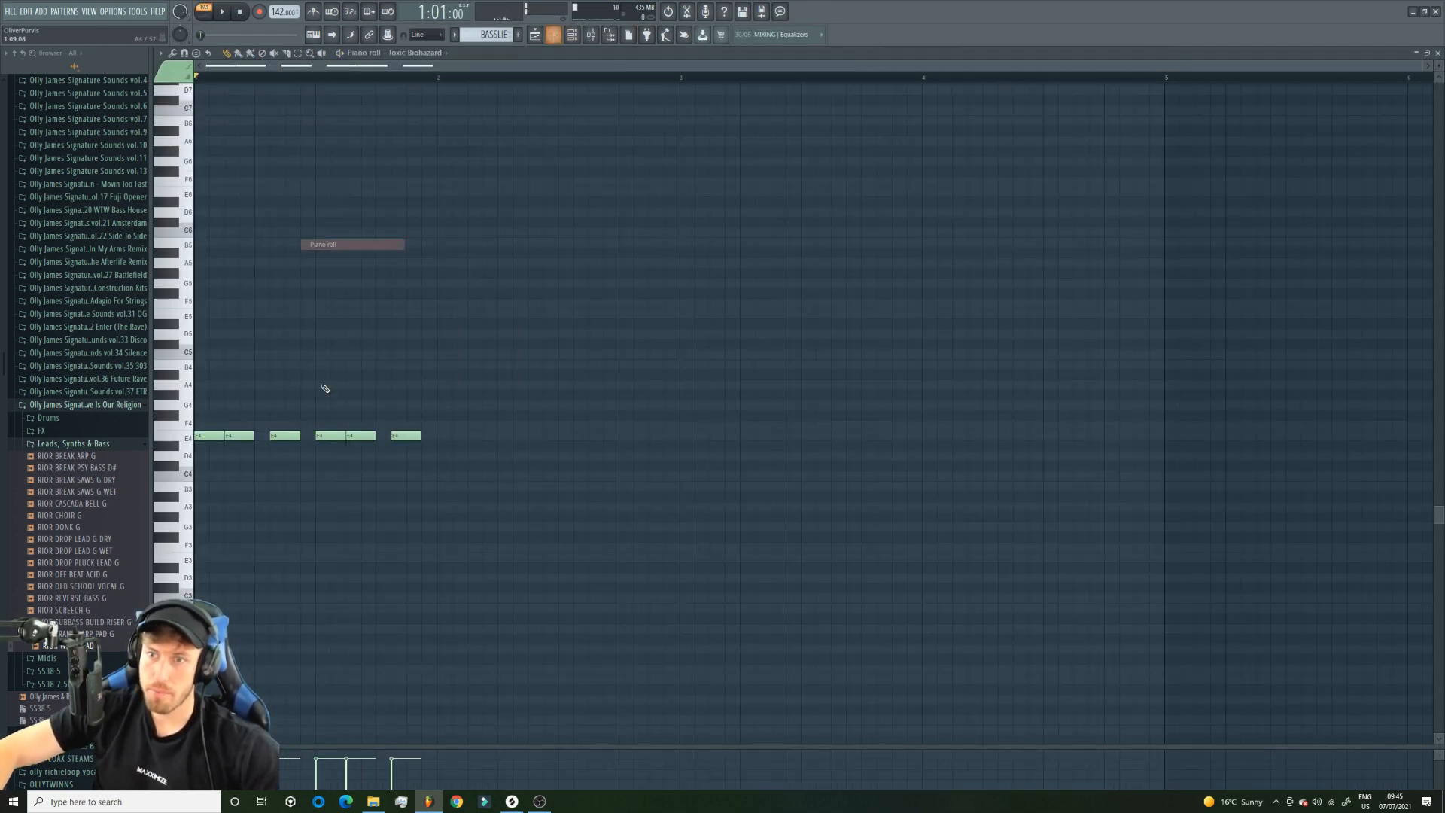
{"action": "left_click", "coordinate": [214, 437]}
{"action": "key", "text": "space"}
{"action": "key", "text": "space"}
{"action": "left_click", "coordinate": [229, 436]}
{"action": "key", "text": "space"}
{"action": "left_click", "coordinate": [243, 436]}
{"action": "key", "text": "space"}
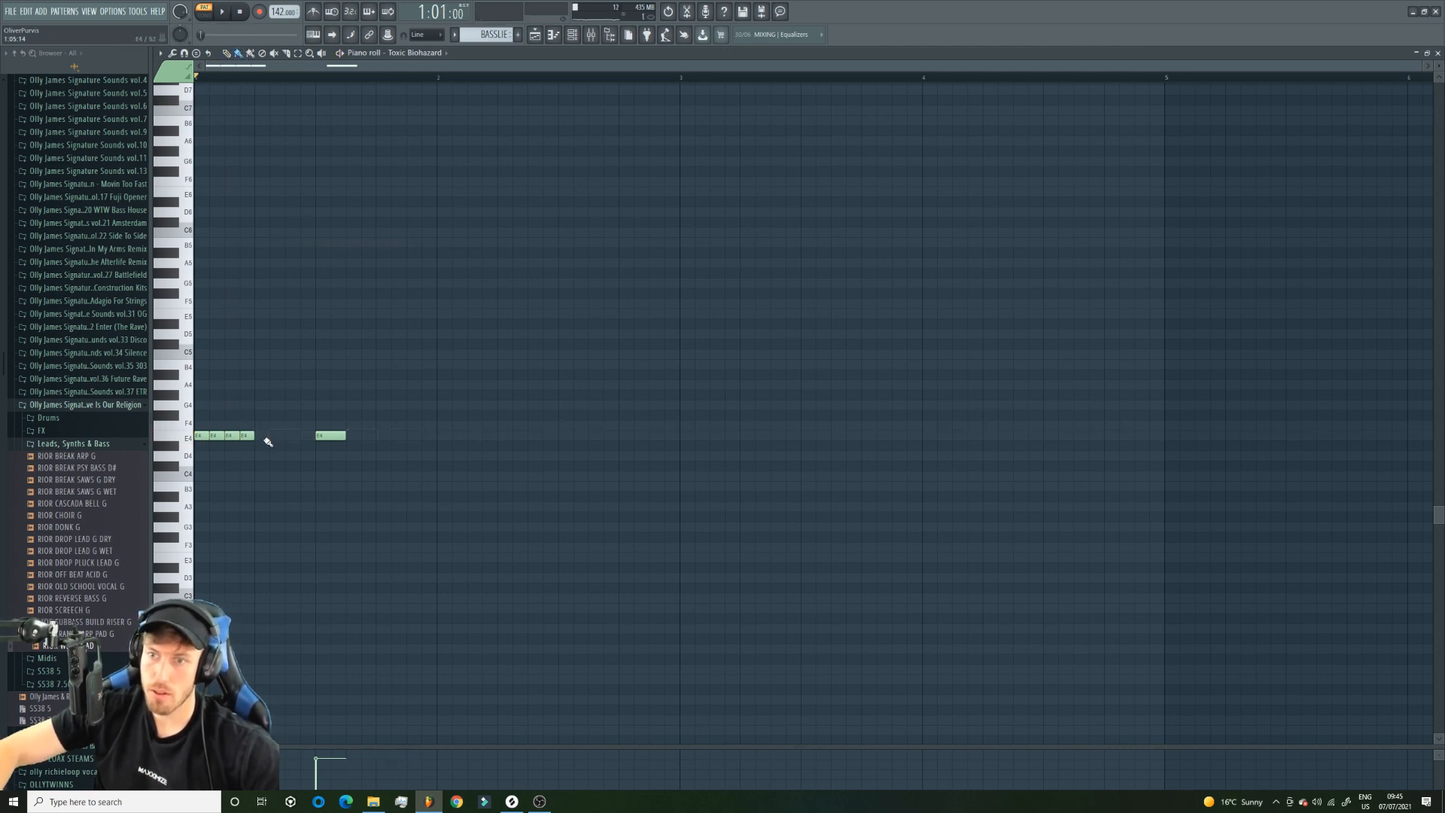
Fill the rest of the bar with sixteenth-note E4 notes and remove each note that falls on a beat, leaving three per beat.
{"action": "left_click_drag", "start_coordinate": [264, 436], "coordinate": [445, 437]}
{"action": "key", "text": "space"}
{"action": "right_click", "coordinate": [445, 434]}
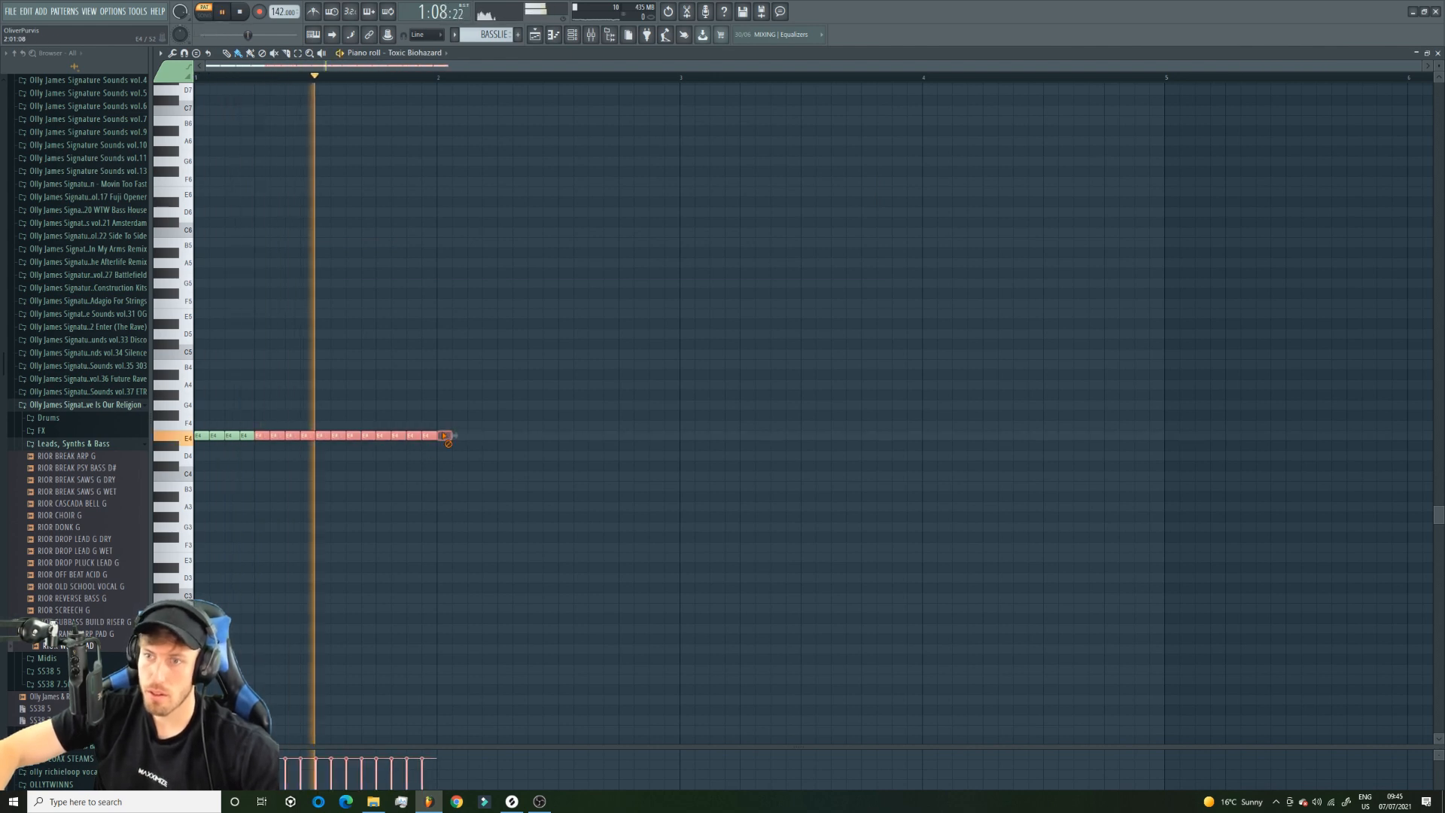
{"action": "right_click", "coordinate": [384, 435]}
{"action": "right_click", "coordinate": [323, 435]}
{"action": "right_click", "coordinate": [258, 435]}
{"action": "right_click", "coordinate": [198, 435]}
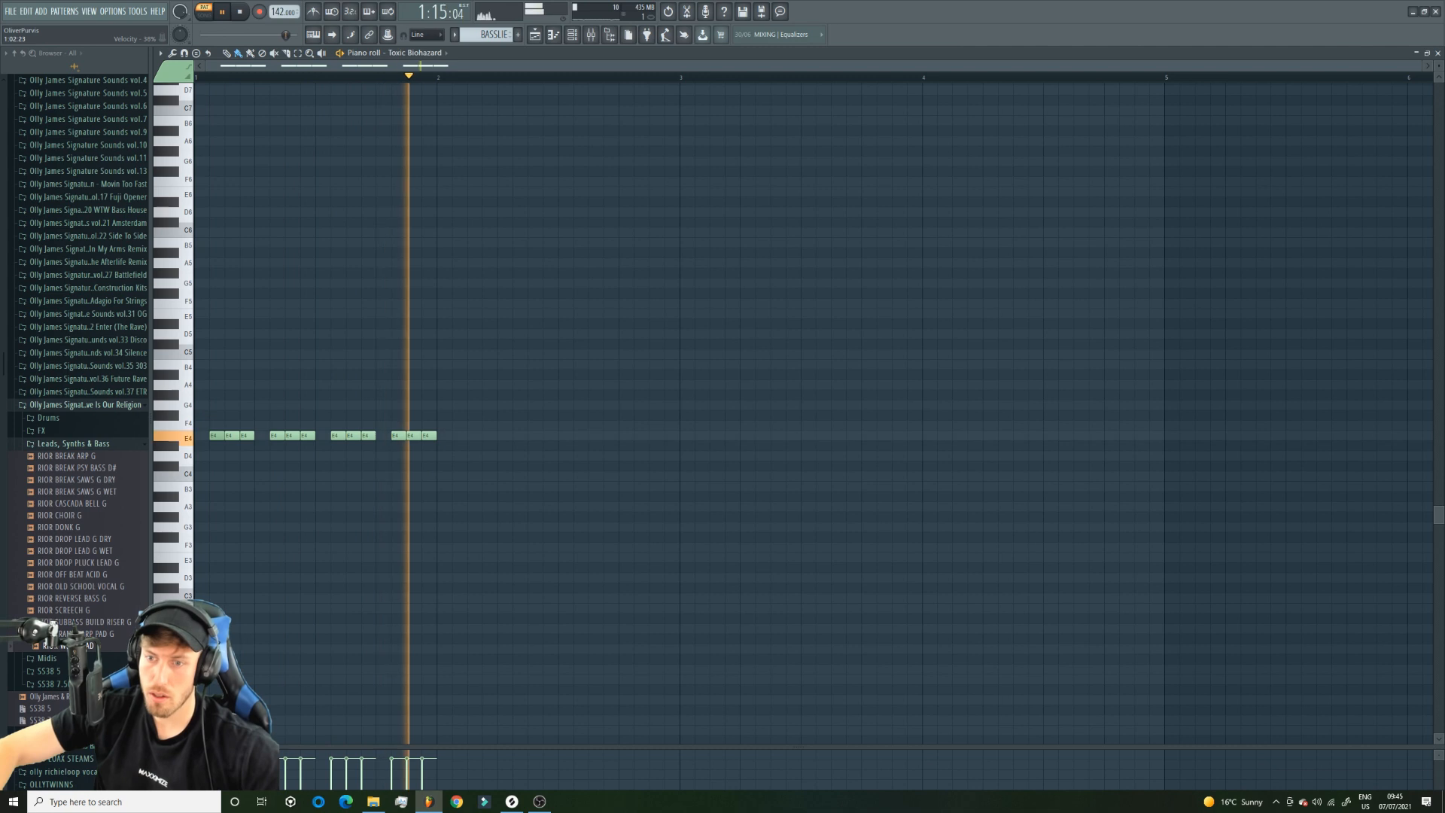
{"action": "key", "text": "space"}
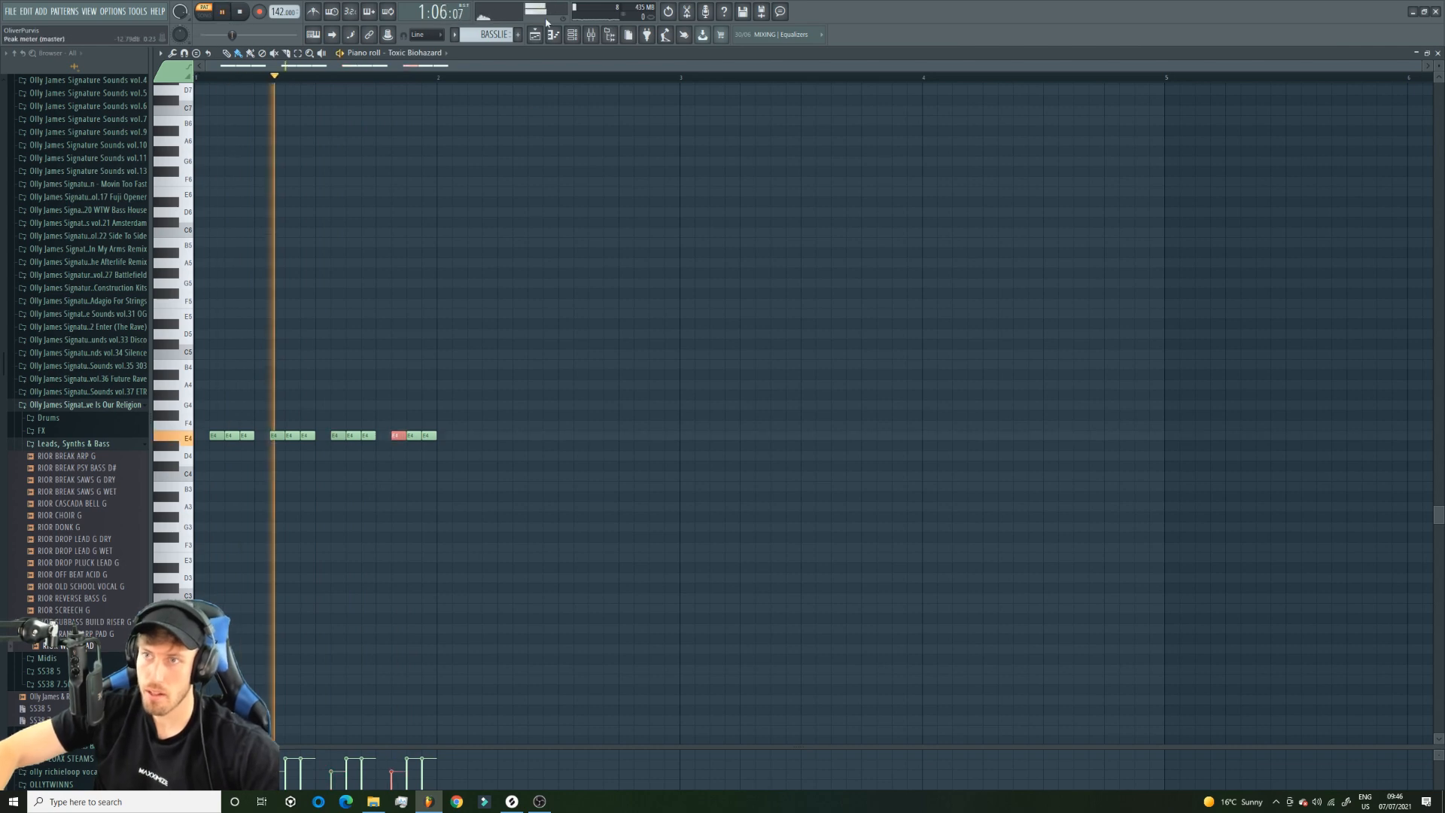
Return to the playlist, play the arrangement, and mute Tracks 2 and 5.
{"action": "left_click", "coordinate": [534, 35]}
{"action": "key", "text": "space"}
{"action": "left_click", "coordinate": [298, 144]}
{"action": "key", "text": "space"}
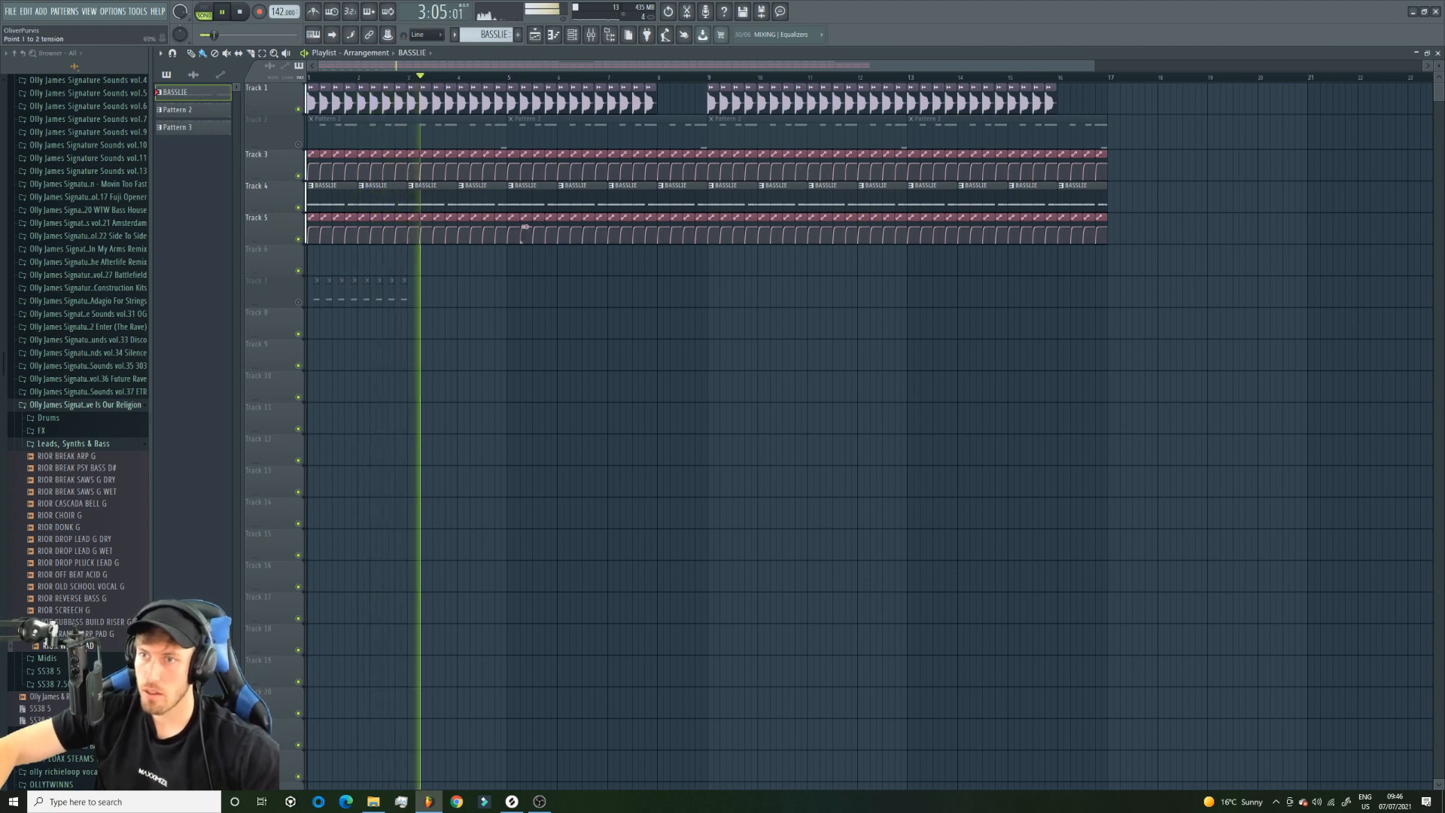
{"action": "left_click", "coordinate": [525, 226]}
{"action": "left_click", "coordinate": [299, 240]}
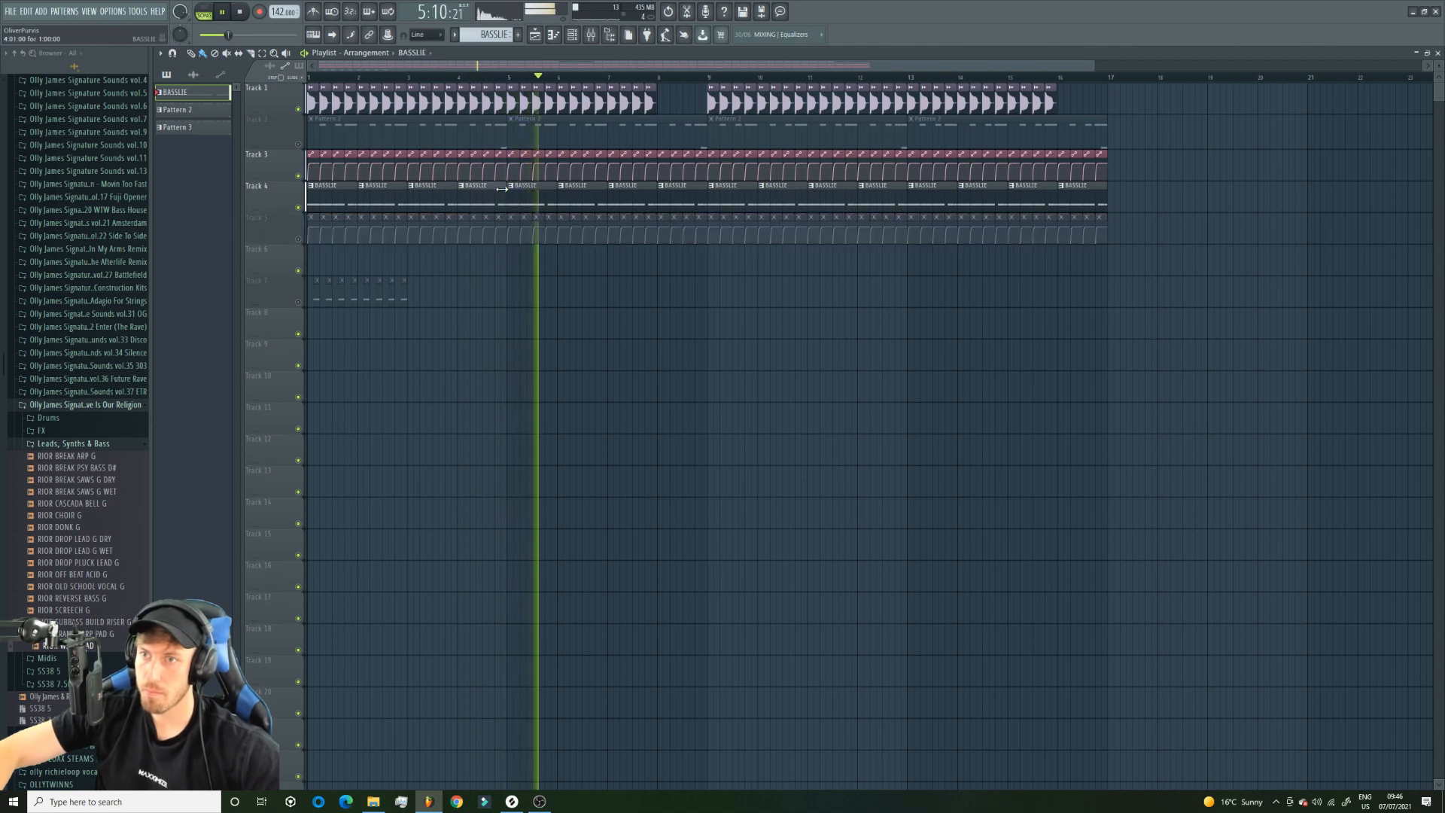
Open Toxic Biohazard from the BASSLIE pattern and step forward through its presets to Plectrum ToTc, listening to each.
{"action": "double_click", "coordinate": [502, 189]}
{"action": "key", "text": "F6"}
{"action": "left_click", "coordinate": [280, 246]}
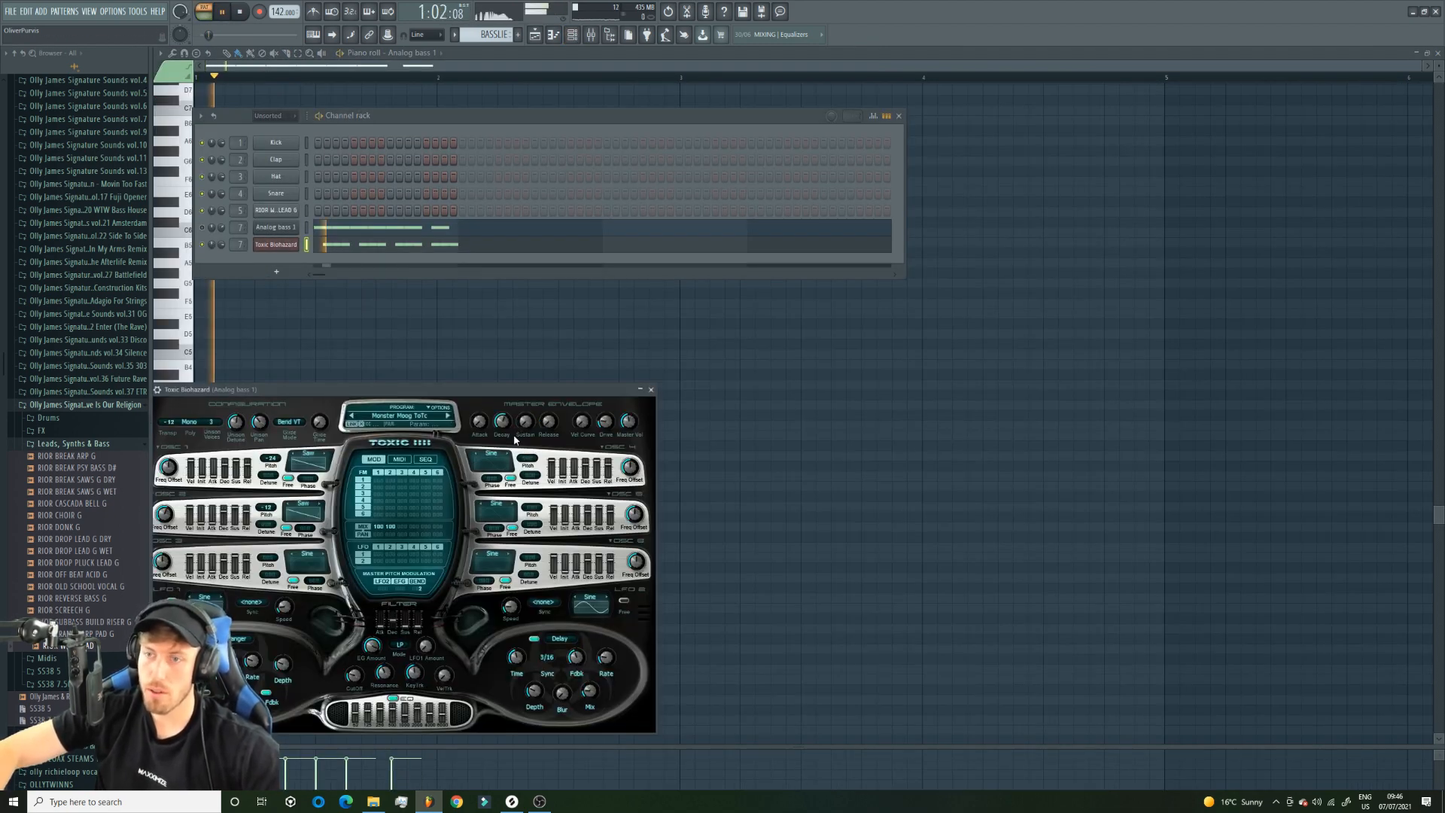
{"action": "left_click", "coordinate": [448, 416]}
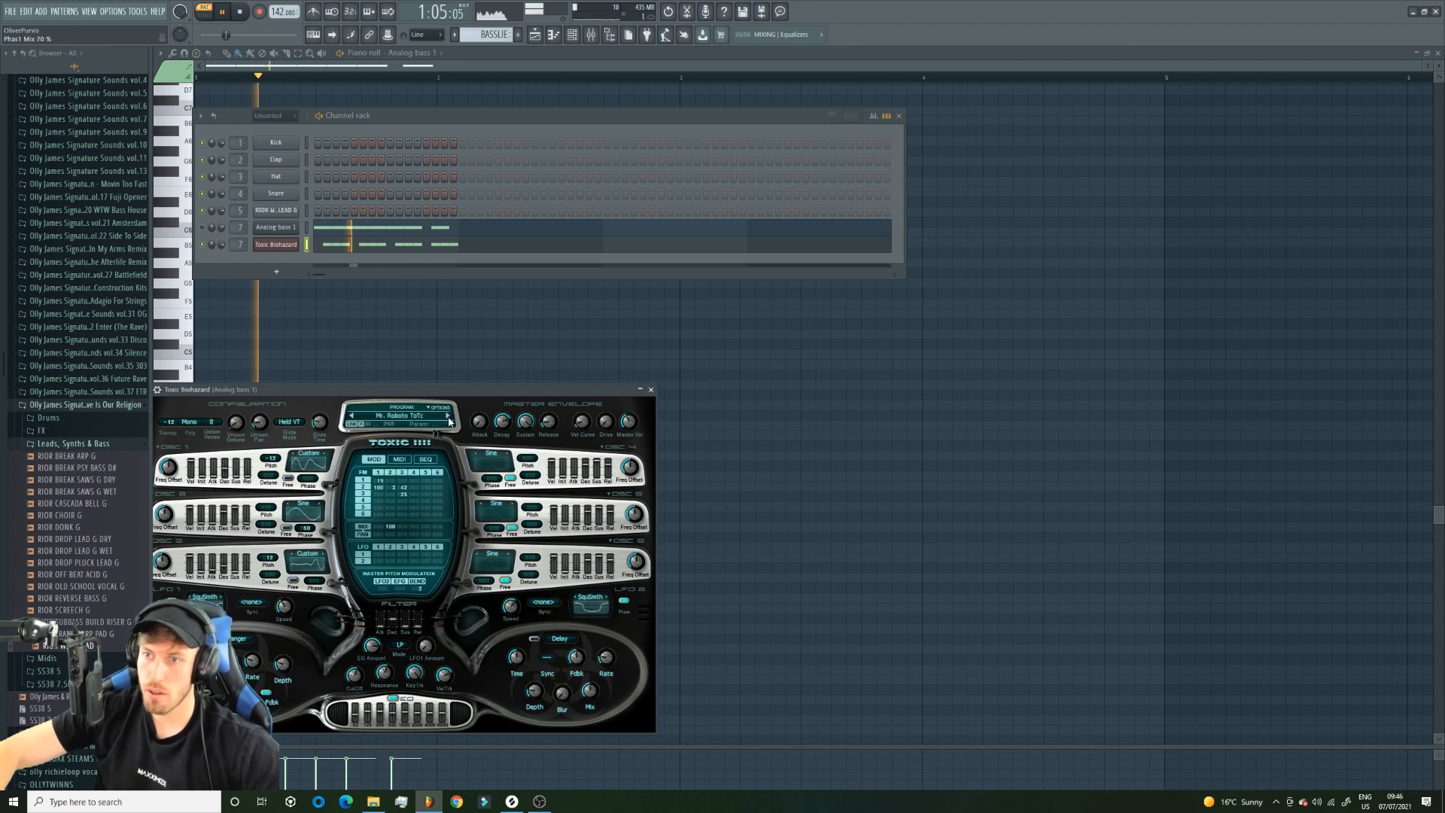
{"action": "left_click", "coordinate": [449, 416]}
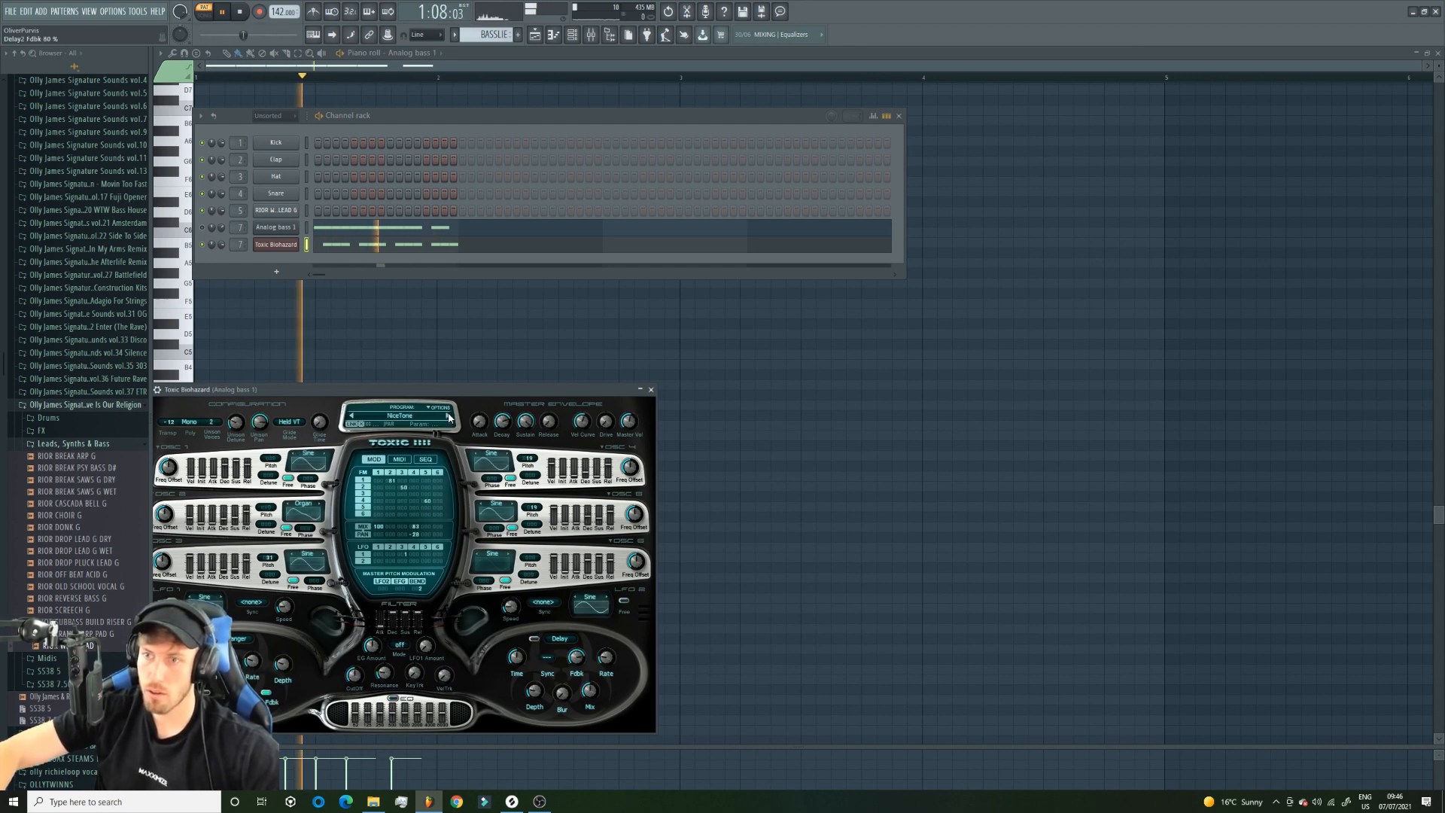
{"action": "left_click", "coordinate": [448, 416]}
{"action": "left_click", "coordinate": [448, 416]}
{"action": "left_click", "coordinate": [449, 416]}
{"action": "left_click", "coordinate": [448, 416]}
{"action": "left_click", "coordinate": [449, 416]}
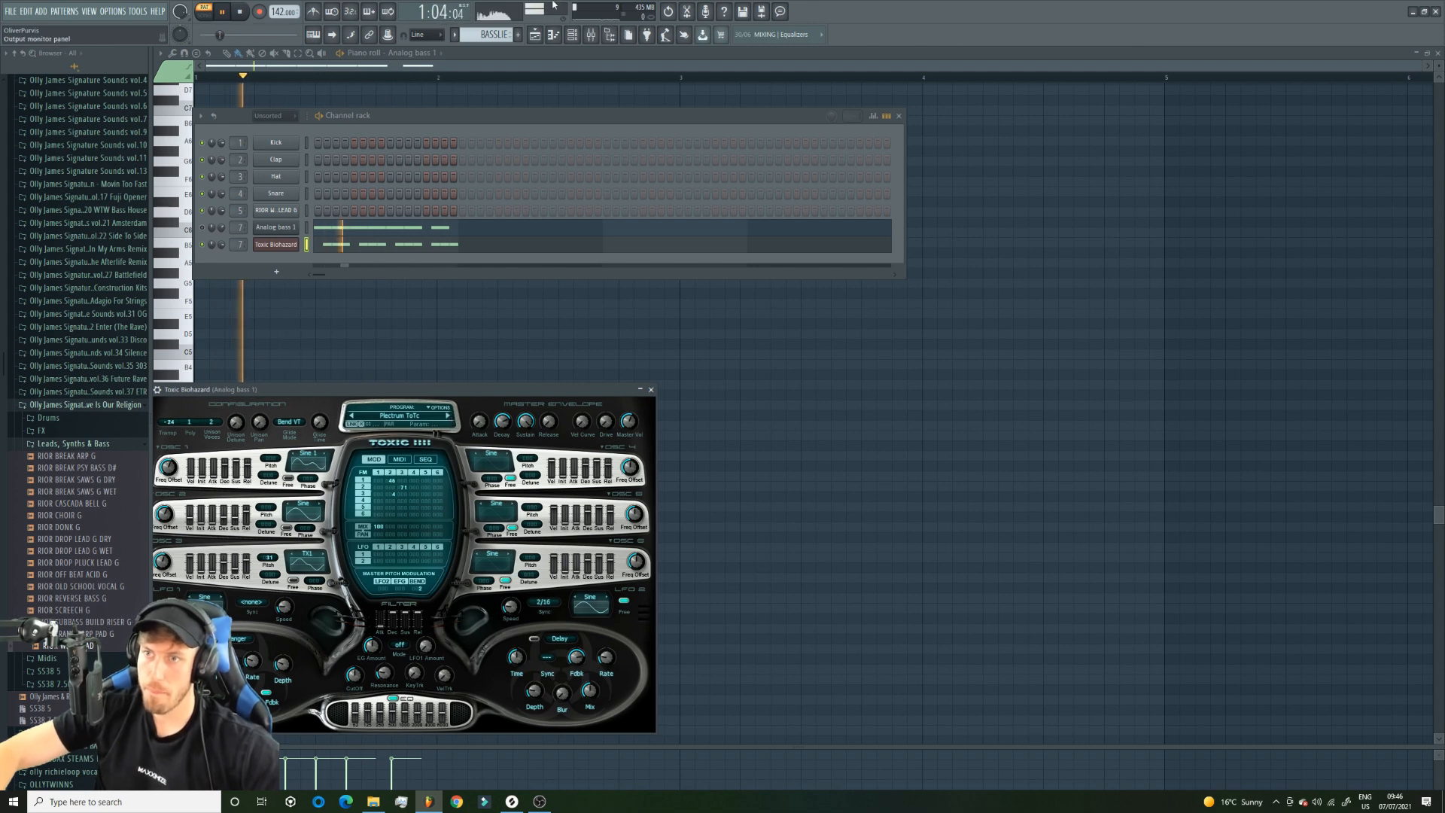
Loop the first two bars of the arrangement in song mode and advance Toxic Biohazard's preset to Producers TB ToTc.
{"action": "left_click", "coordinate": [534, 34]}
{"action": "key", "text": "l"}
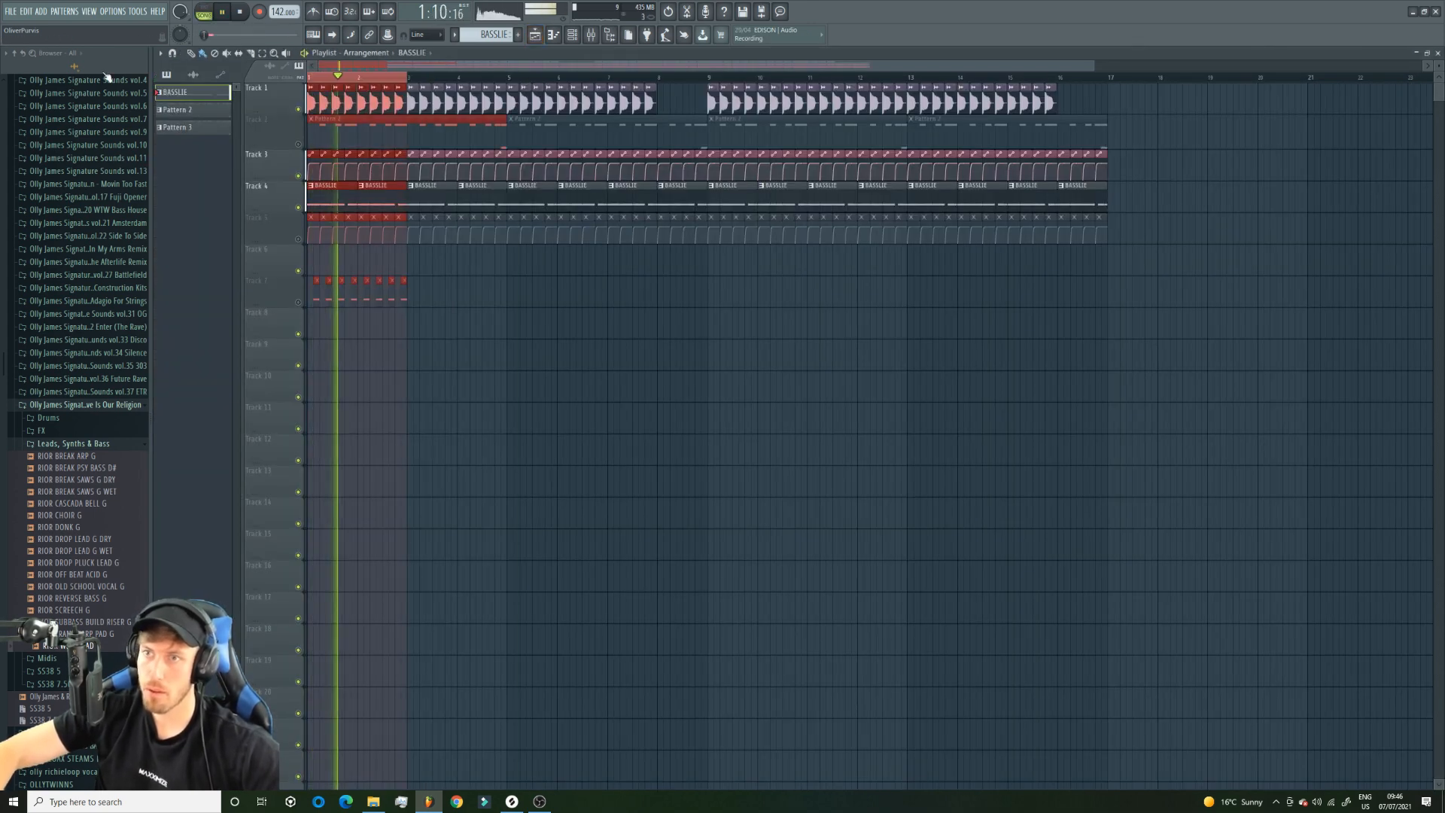
{"action": "left_click", "coordinate": [572, 34]}
{"action": "left_click", "coordinate": [275, 243]}
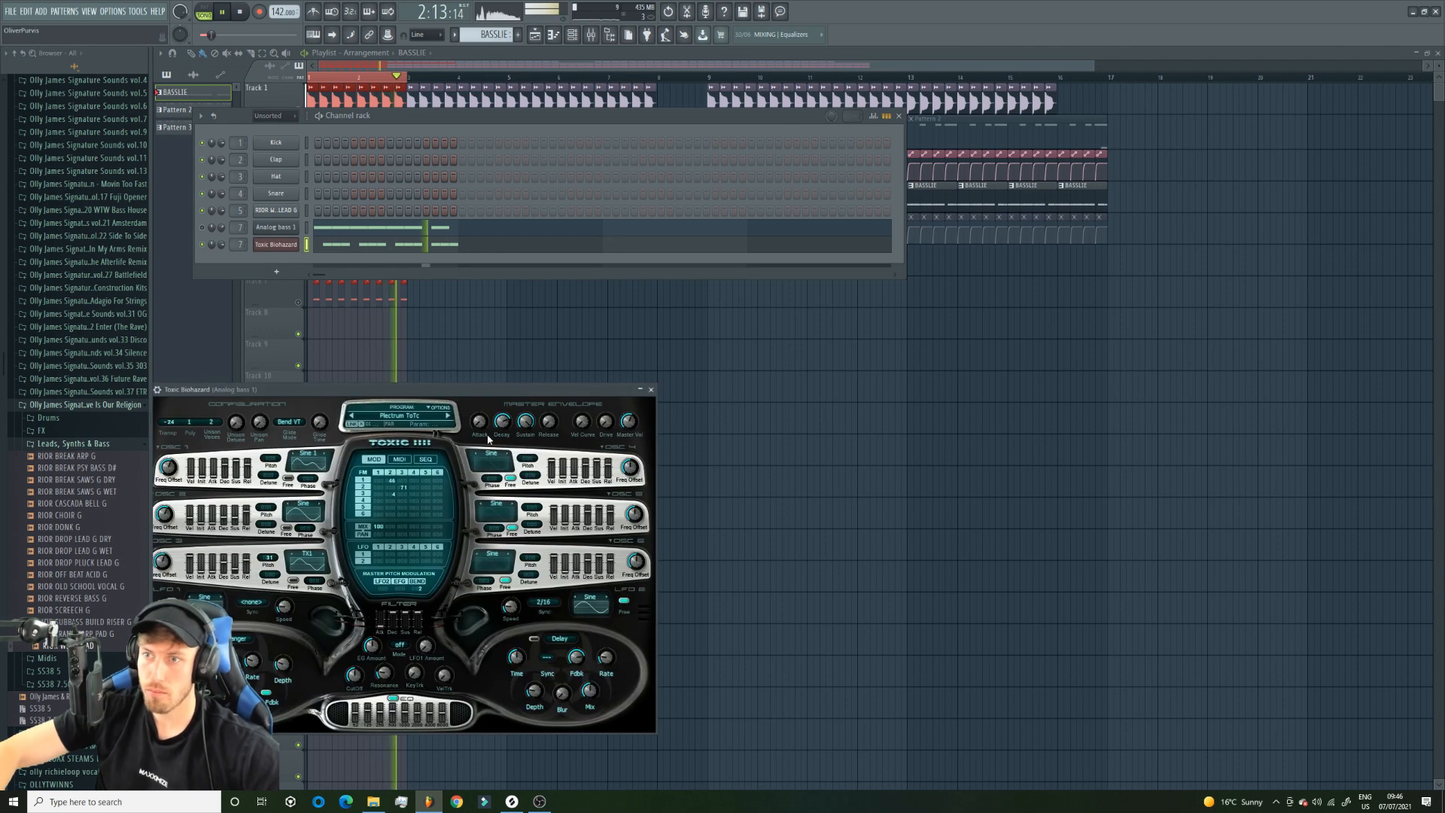
{"action": "left_click", "coordinate": [449, 417]}
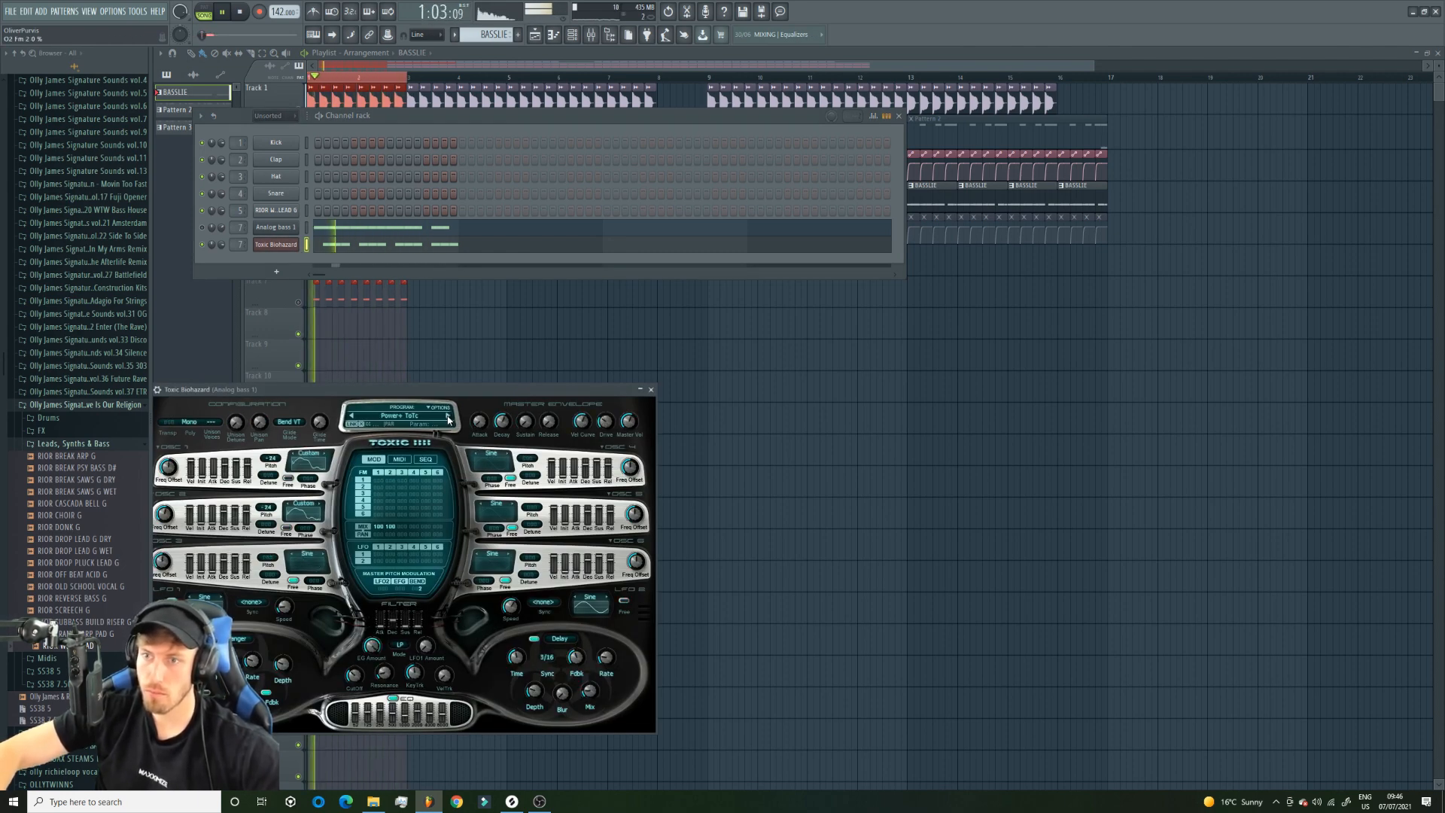
{"action": "left_click", "coordinate": [448, 418]}
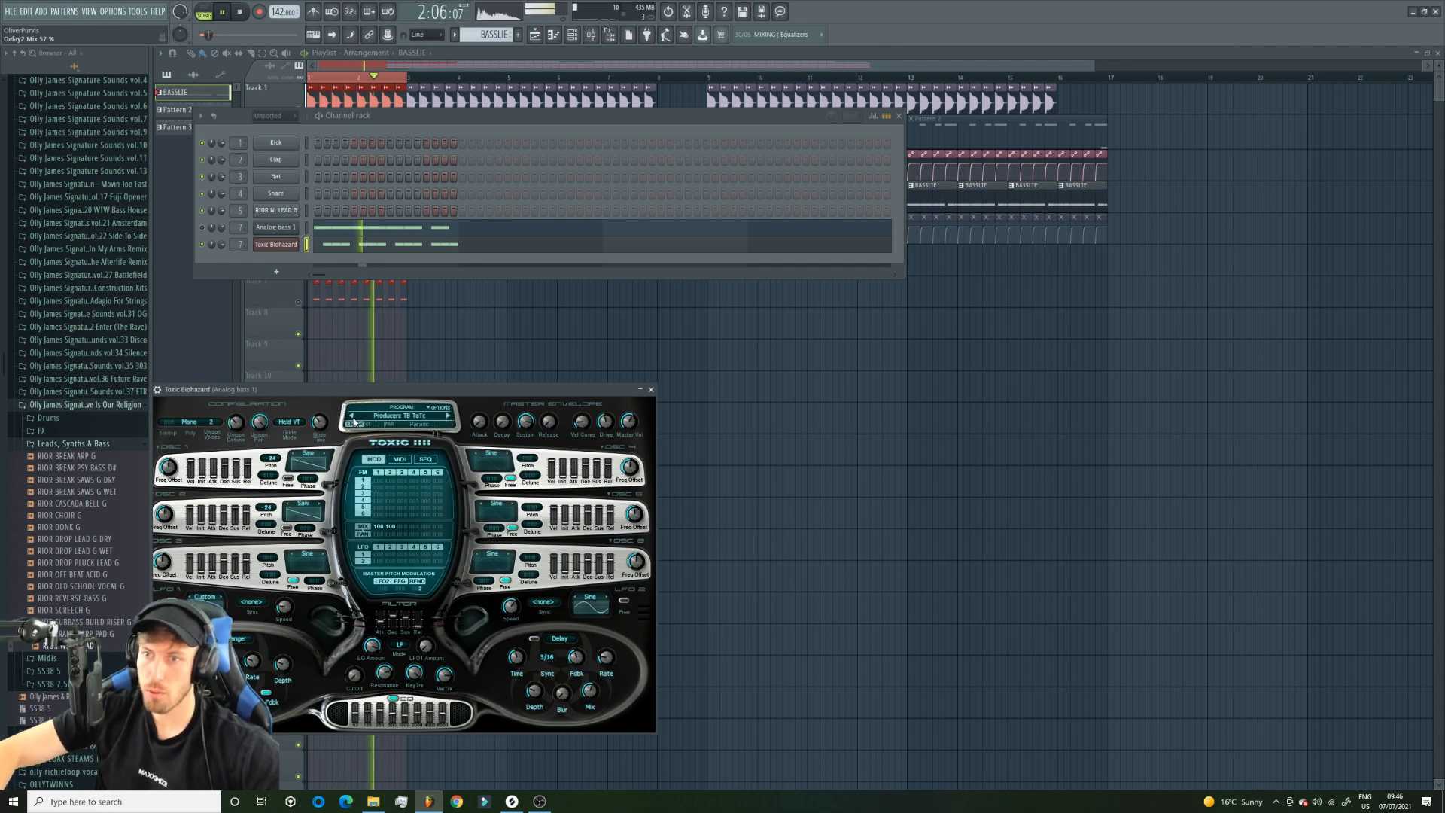
Unmute Track 2 in the playlist, then stop playback and clear the time selection.
{"action": "left_click", "coordinate": [304, 322]}
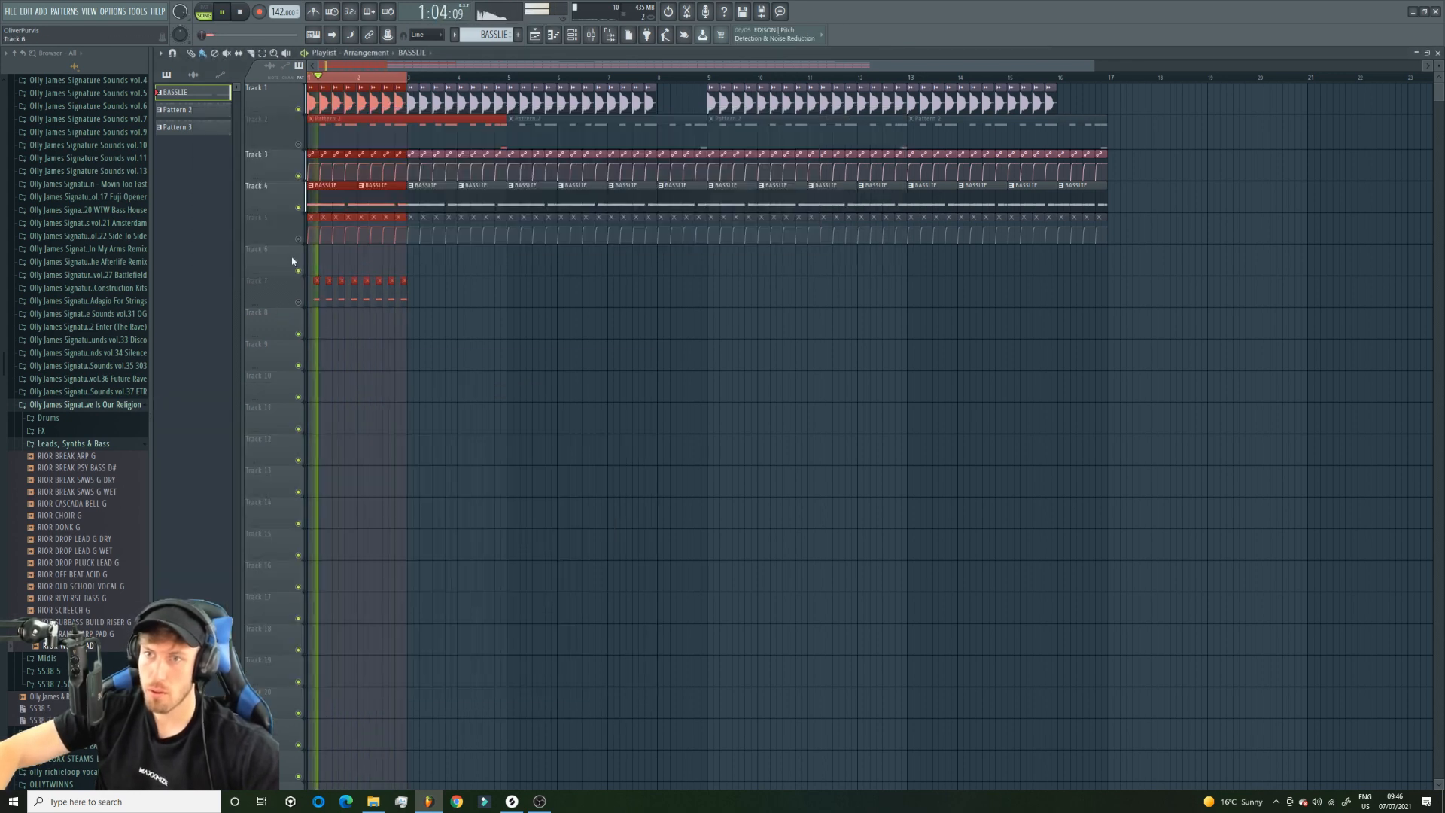
{"action": "left_click", "coordinate": [298, 143]}
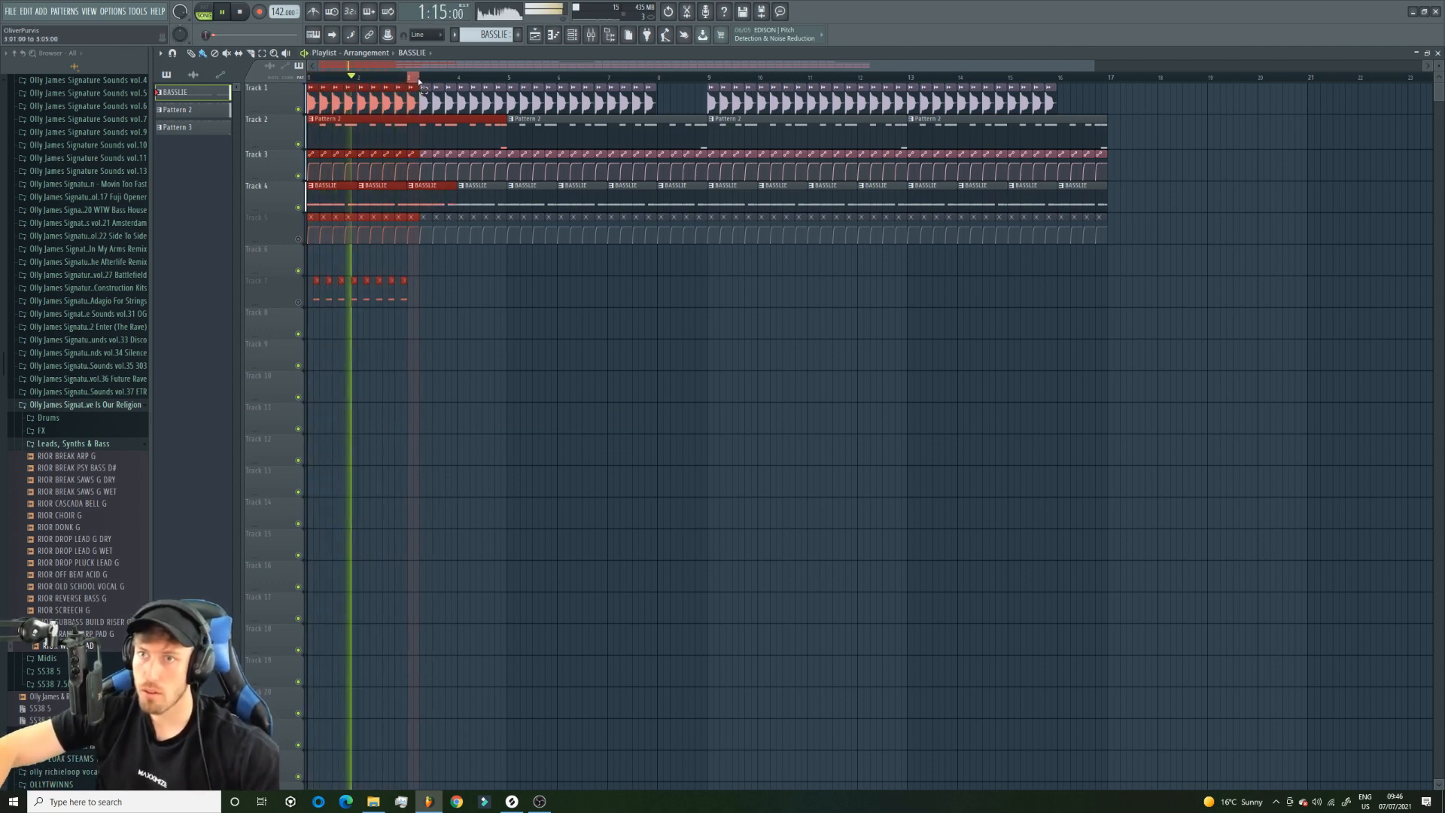
{"action": "key", "text": "space"}
{"action": "left_click", "coordinate": [628, 444]}
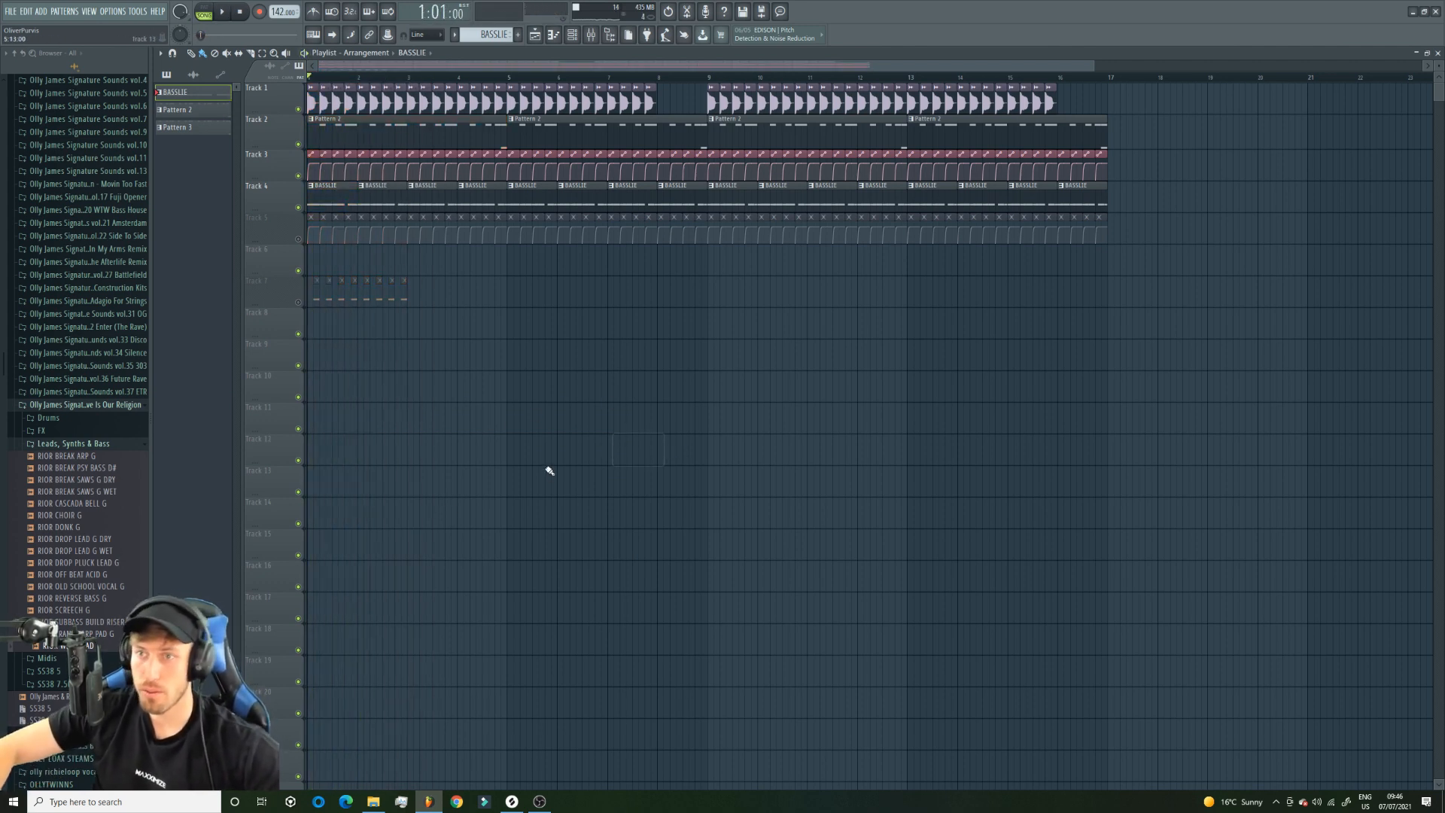
Insert Soundgoodizer in slot 2 of the Analog bass 1 mixer track, set it to mode D, and audition it with the BASSLIE pattern.
{"action": "double_click", "coordinate": [472, 183]}
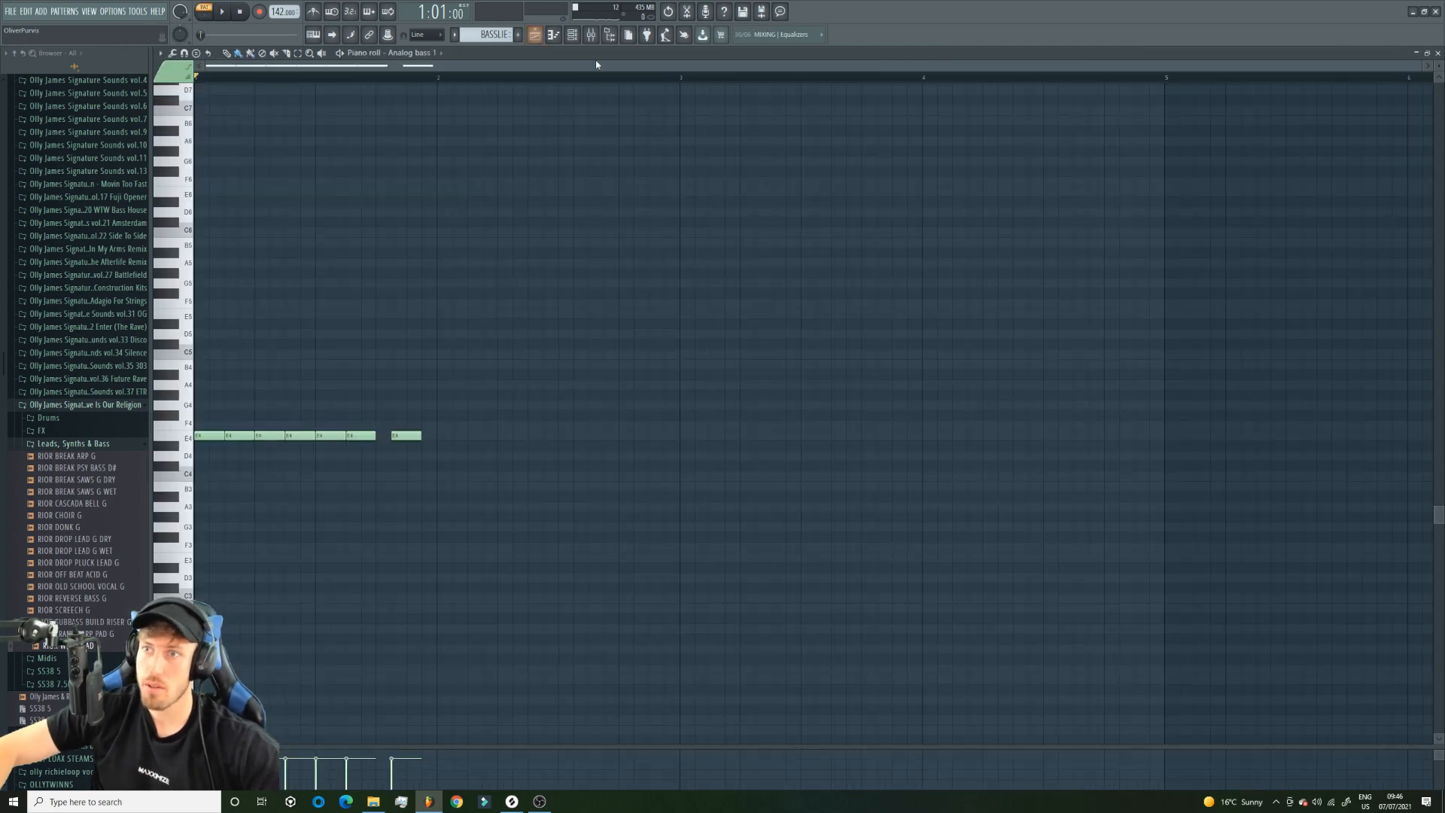
{"action": "left_click", "coordinate": [574, 34]}
{"action": "right_click", "coordinate": [295, 243]}
{"action": "left_click", "coordinate": [331, 244]}
{"action": "key", "text": "F9"}
{"action": "key", "text": "space"}
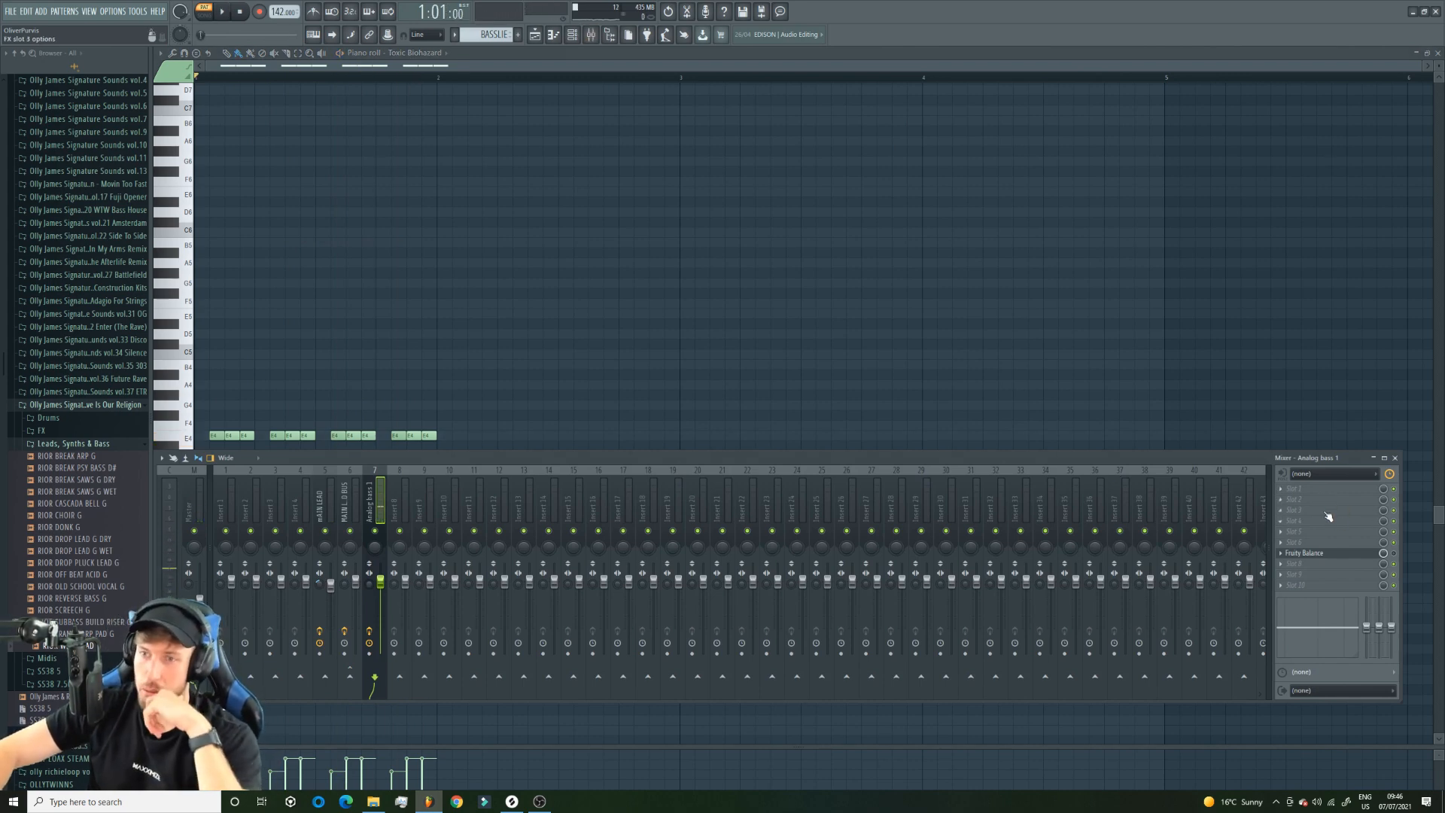
{"action": "left_click", "coordinate": [1319, 500]}
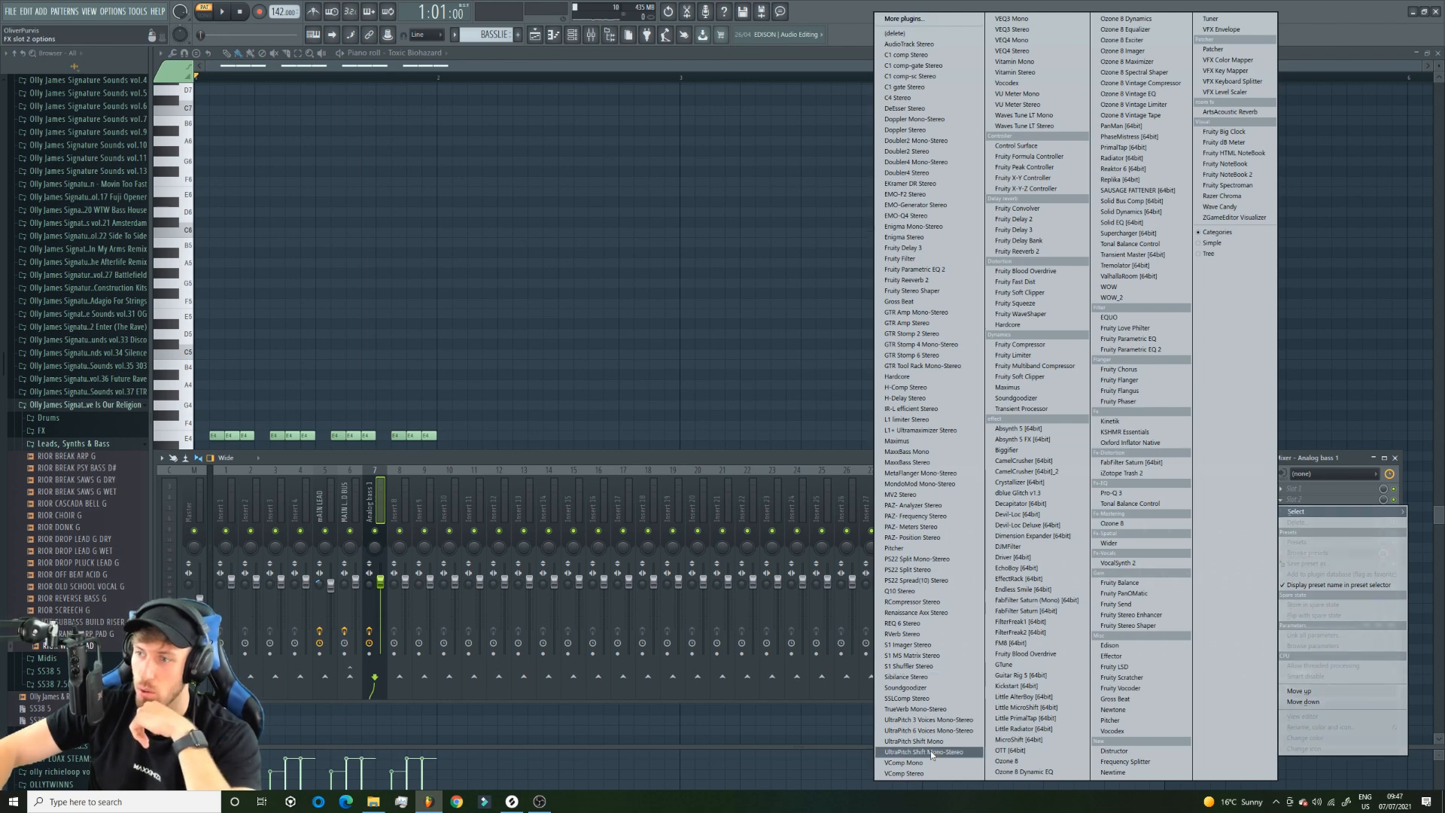
{"action": "left_click", "coordinate": [909, 687]}
{"action": "left_click", "coordinate": [273, 263]}
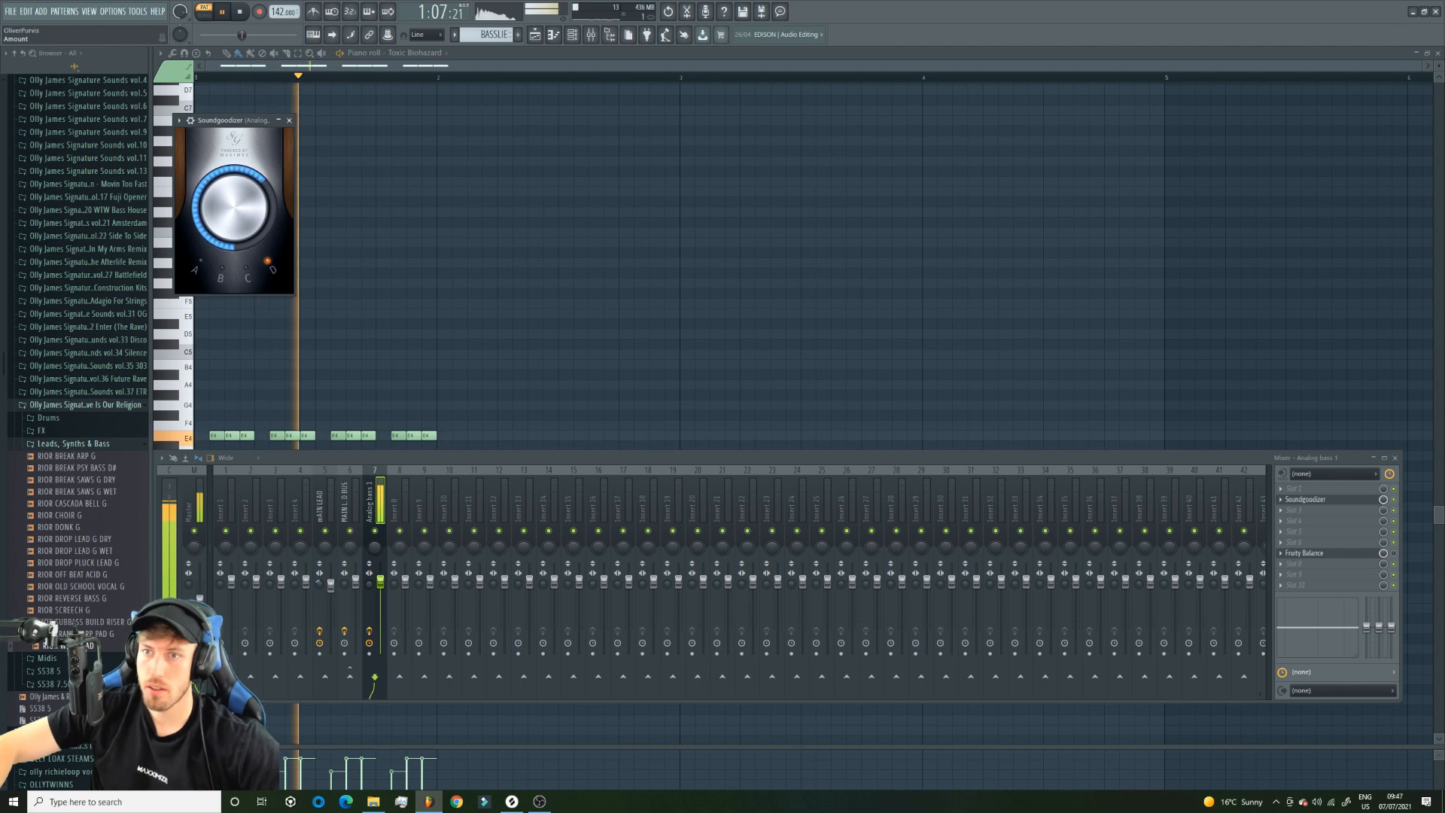
{"action": "key", "text": "space"}
Insert Distructor in slot 3 of the Analog bass 1 mixer track and start pattern playback.
{"action": "left_click", "coordinate": [1299, 510]}
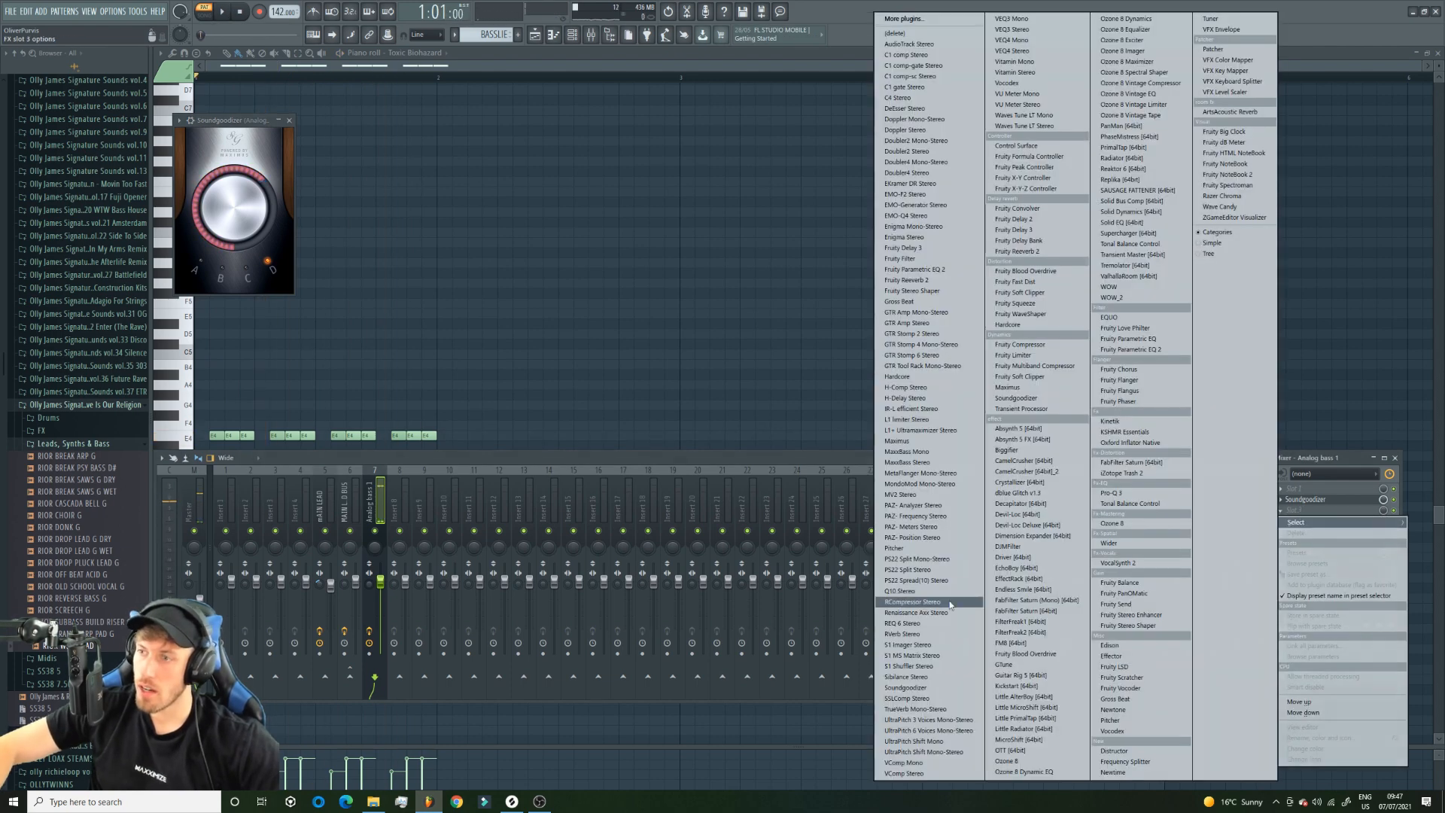
{"action": "left_click", "coordinate": [1114, 751]}
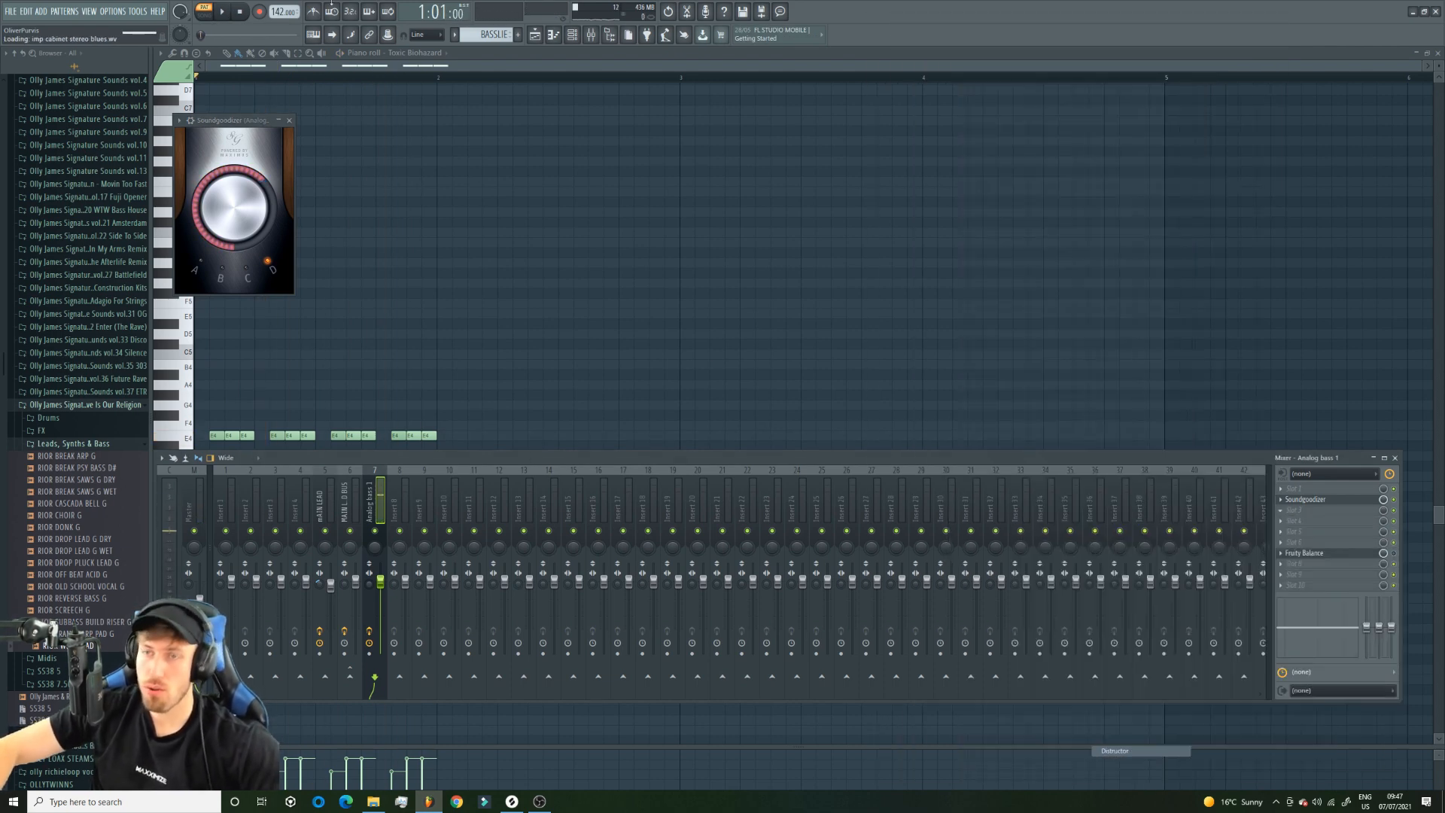
{"action": "key", "text": "space"}
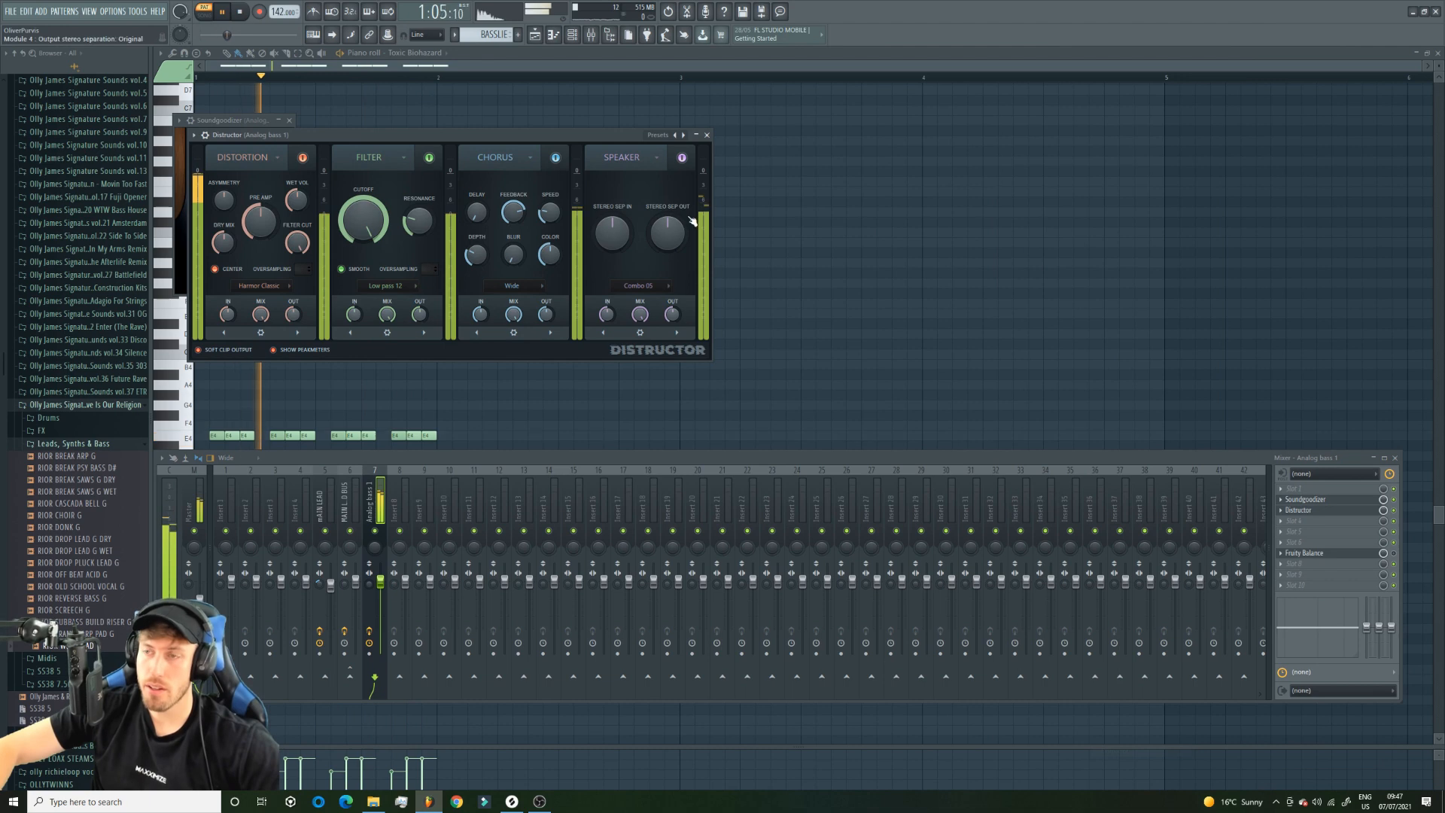
Step forward through Distructor's presets, past Fuzzing, listening to each on the bass.
{"action": "left_click", "coordinate": [684, 136]}
{"action": "left_click", "coordinate": [684, 136]}
{"action": "left_click", "coordinate": [683, 136]}
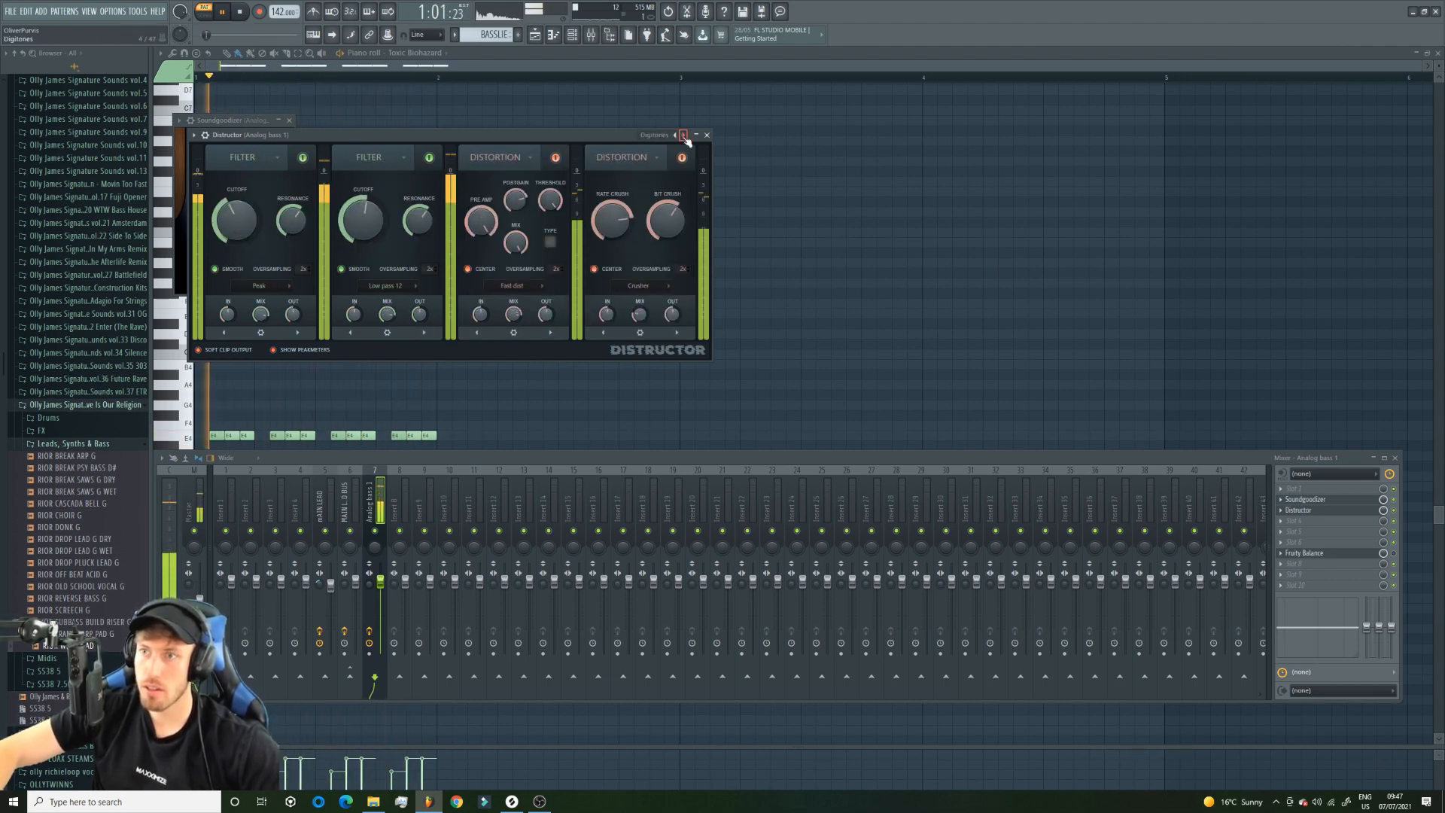
{"action": "left_click", "coordinate": [683, 135]}
{"action": "left_click", "coordinate": [683, 135]}
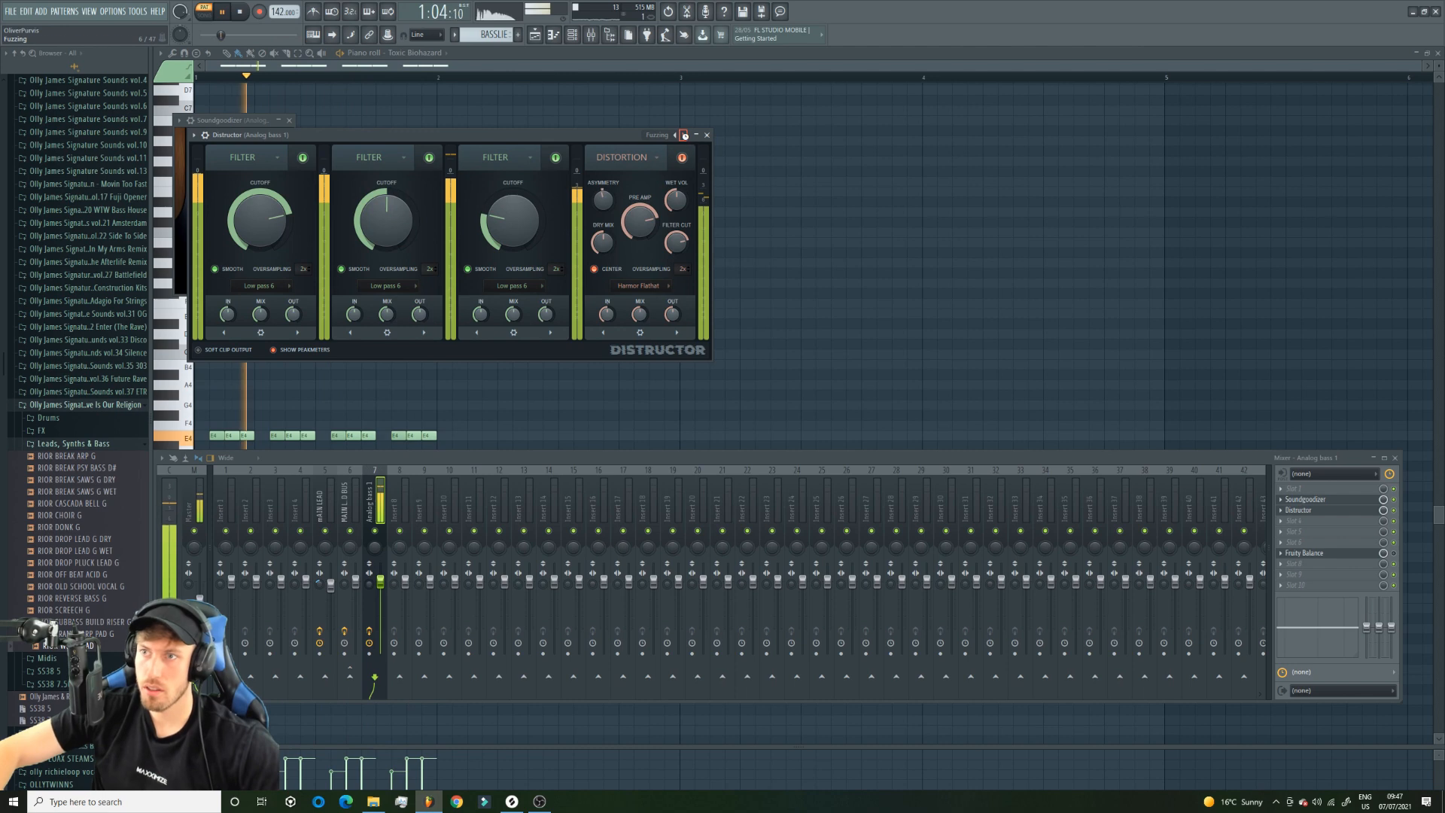
{"action": "left_click", "coordinate": [683, 135]}
{"action": "left_click", "coordinate": [683, 135]}
{"action": "left_click", "coordinate": [683, 135]}
{"action": "left_click", "coordinate": [683, 136]}
{"action": "left_click", "coordinate": [683, 136]}
Play the arrangement in song mode and adjust the Toxic Biohazard channel's volume in the channel rack.
{"action": "left_click", "coordinate": [535, 36]}
{"action": "key", "text": "l"}
{"action": "key", "text": "space"}
{"action": "left_click", "coordinate": [573, 35]}
{"action": "left_click_drag", "start_coordinate": [221, 245], "coordinate": [221, 242]}
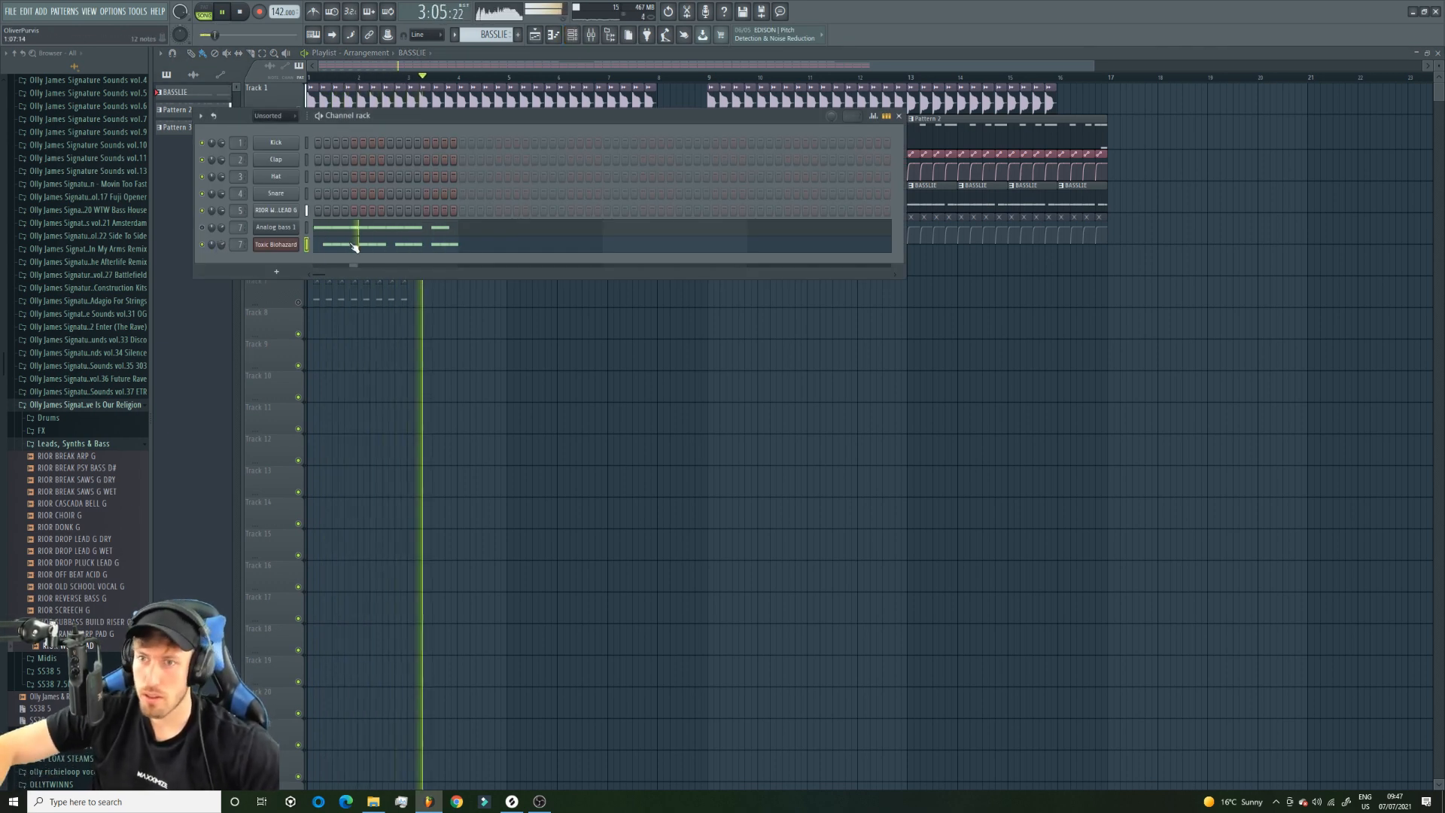
{"action": "key", "text": "F6"}
Mute Track 2 and check the Analog bass notes of the BASSLIE pattern before returning to the playlist.
{"action": "left_click", "coordinate": [297, 143]}
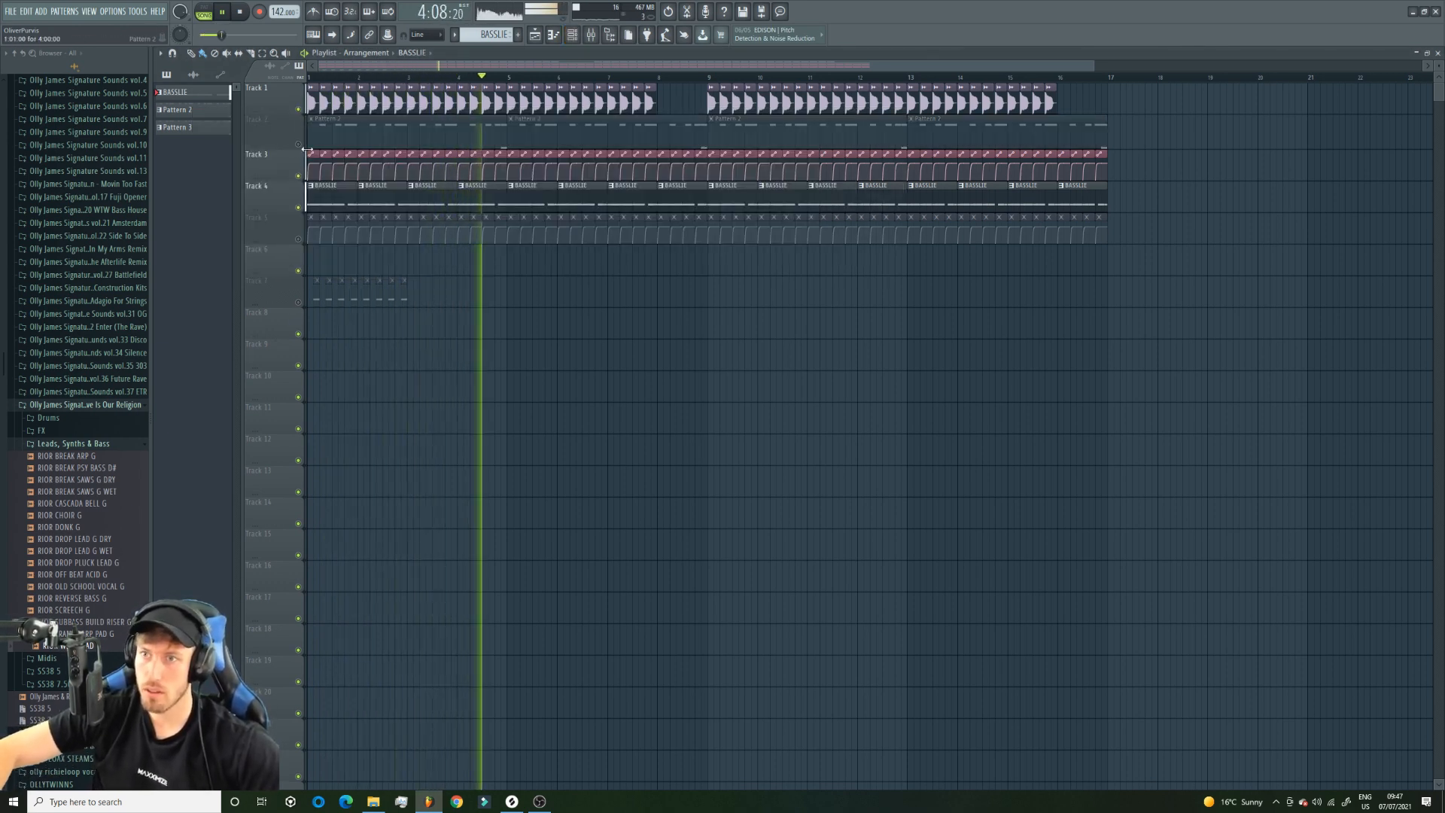
{"action": "left_click", "coordinate": [484, 134]}
{"action": "double_click", "coordinate": [490, 196]}
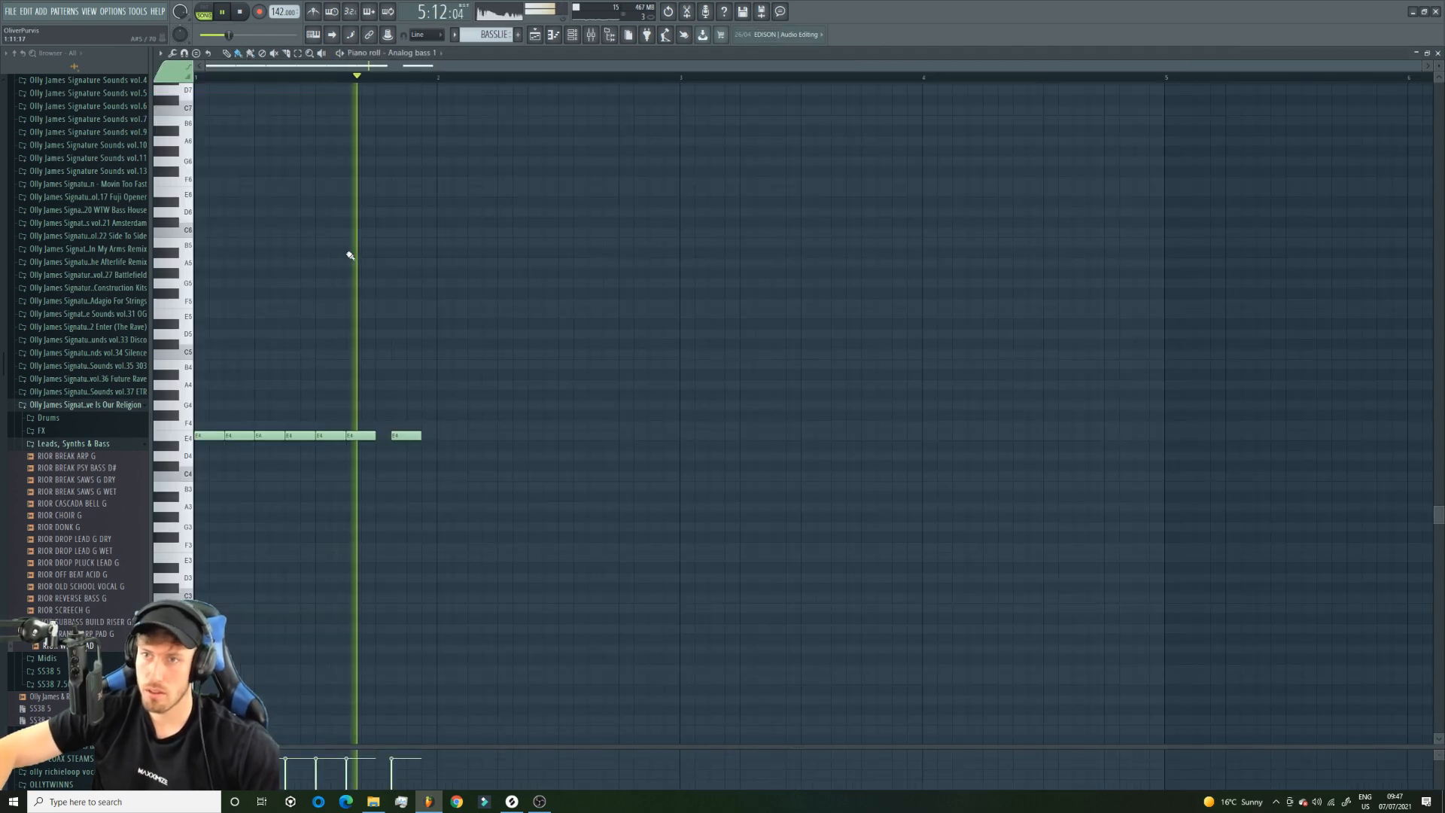
{"action": "key", "text": "F5"}
Unmute Track 5, restart the arrangement, and soften the tension of the track's sidechain volume curve.
{"action": "left_click", "coordinate": [298, 239]}
{"action": "key", "text": "space"}
{"action": "key", "text": "space"}
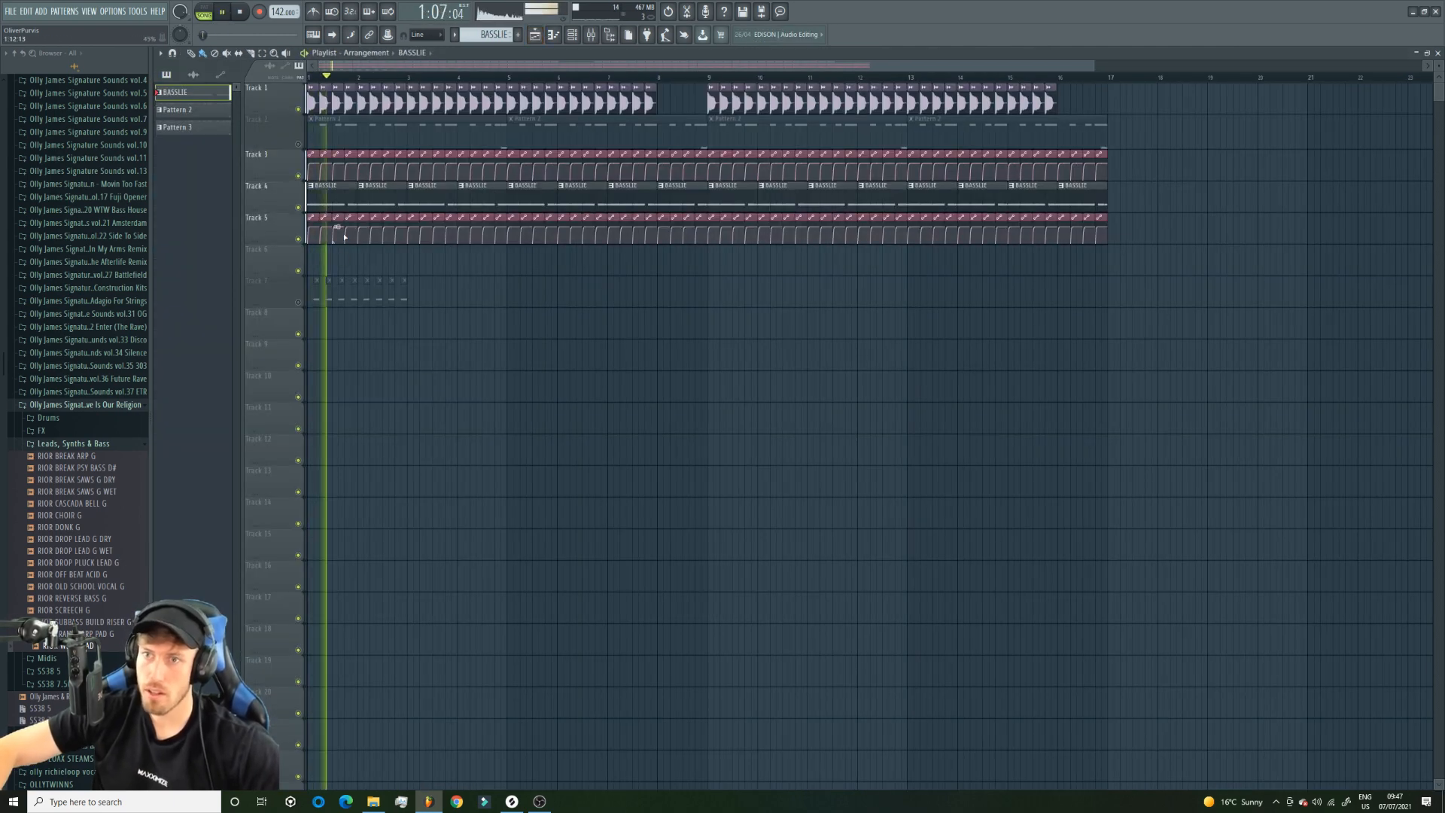
{"action": "mouse_move", "coordinate": [336, 227]}
{"action": "left_mouse_down"}
{"action": "mouse_move", "coordinate": [335, 242]}
{"action": "mouse_move", "coordinate": [335, 231]}
{"action": "left_mouse_up"}
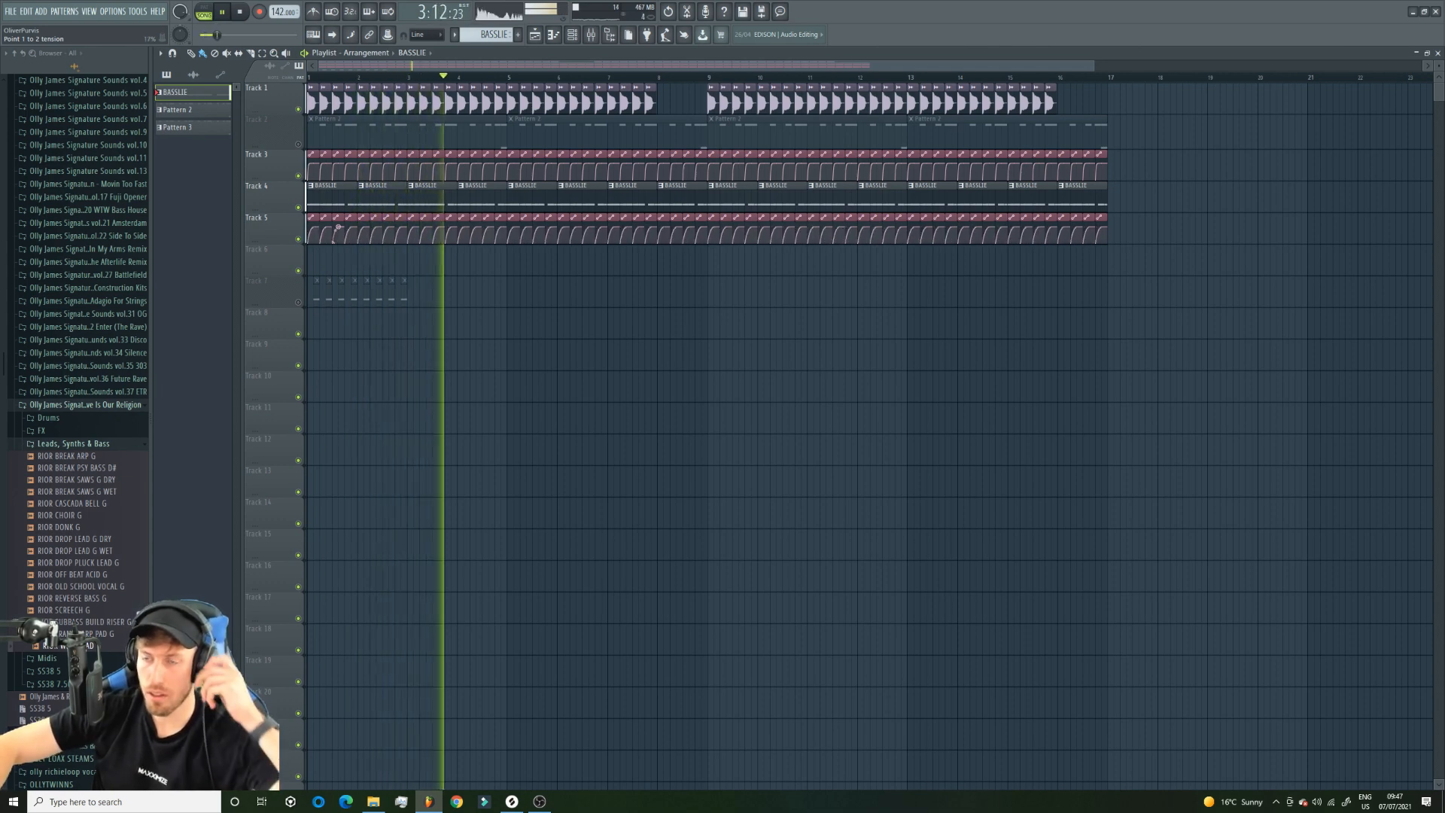
Lower the level of the Analog bass 1 mixer track slightly while the arrangement plays.
{"action": "key", "text": "F9"}
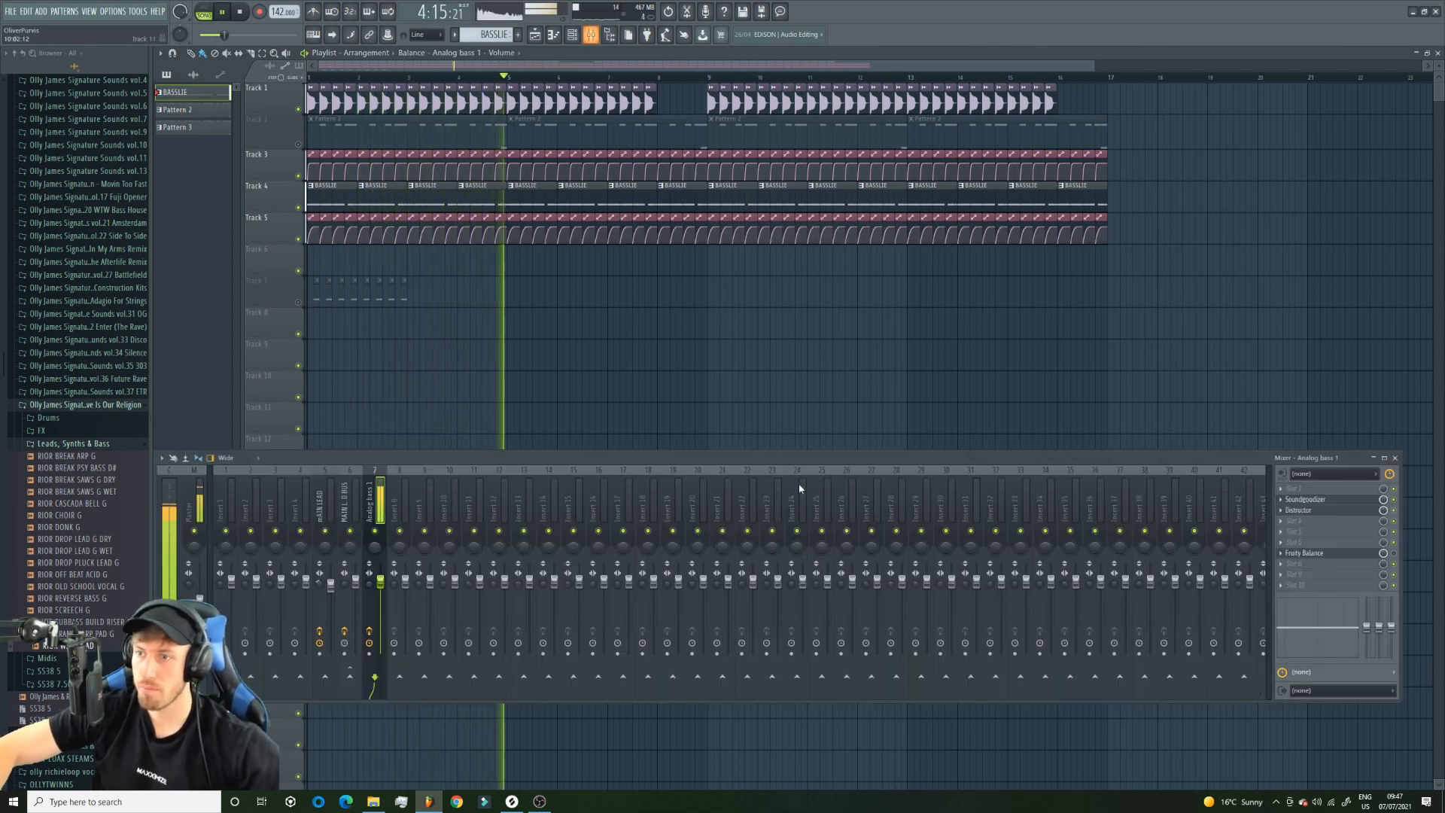
{"action": "key", "text": "space"}
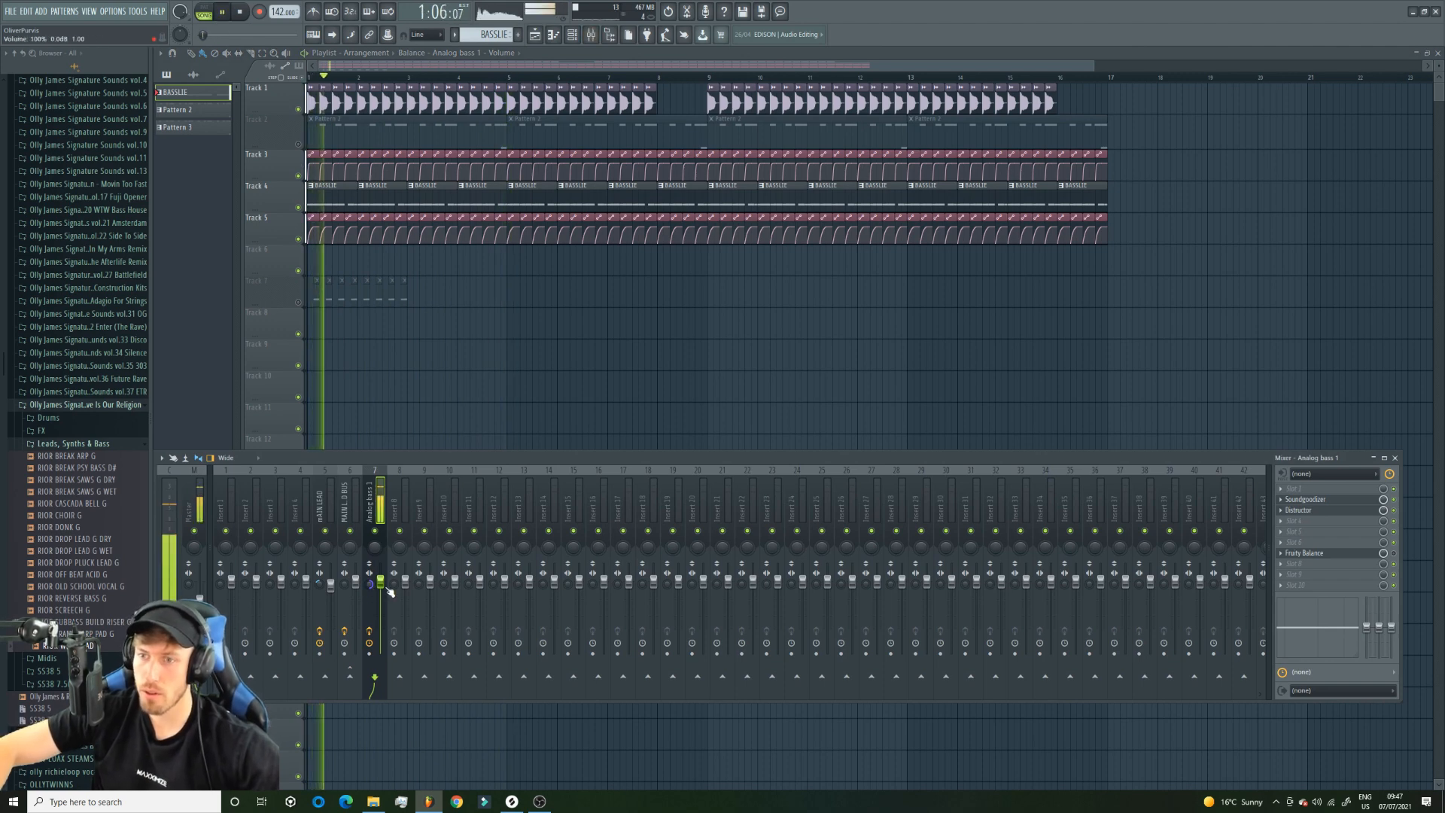
{"action": "key", "text": "F9"}
Unmute Track 2 and play the arrangement from the start with the main lead included.
{"action": "left_click", "coordinate": [299, 143]}
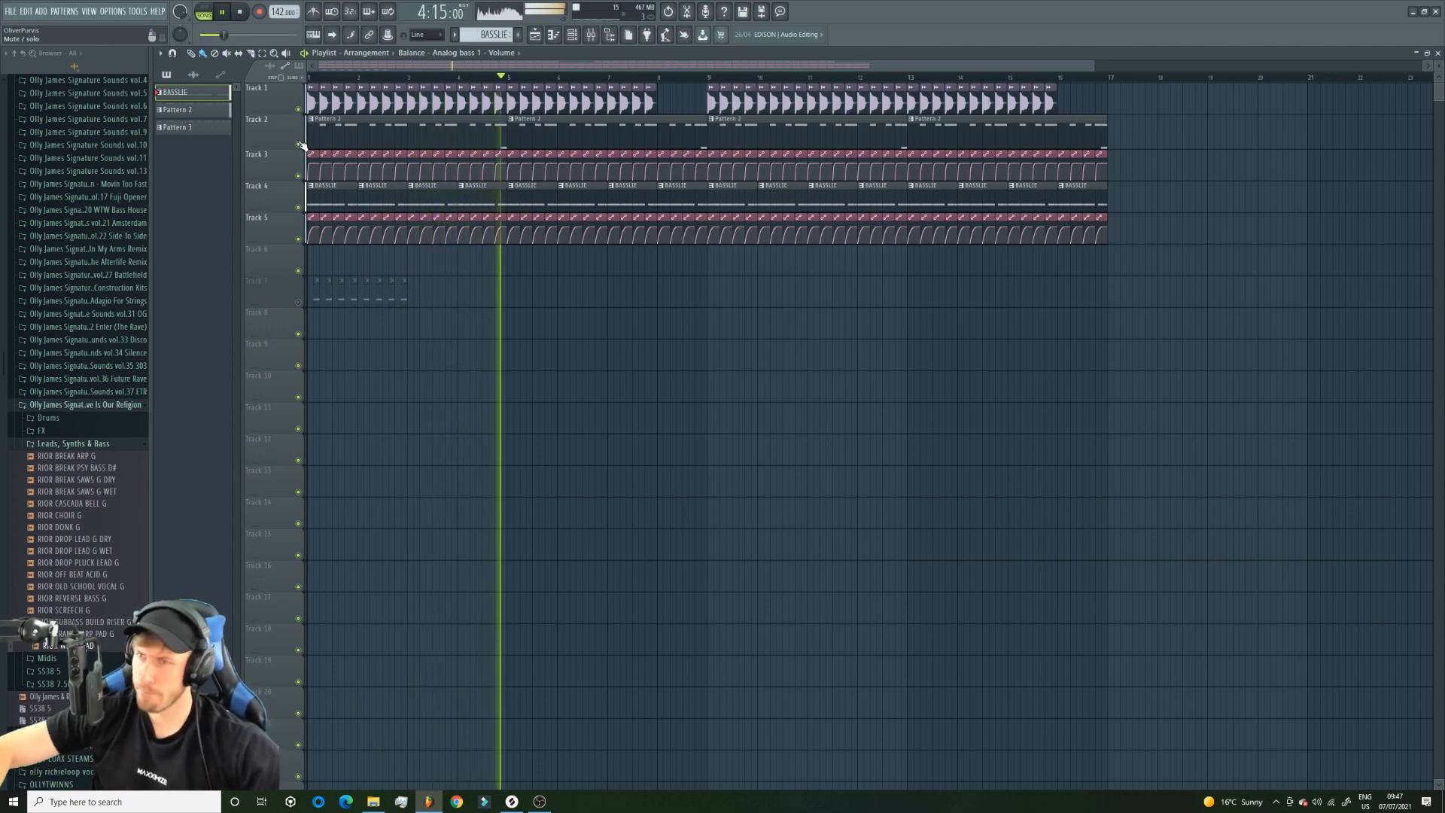
{"action": "key", "text": "space"}
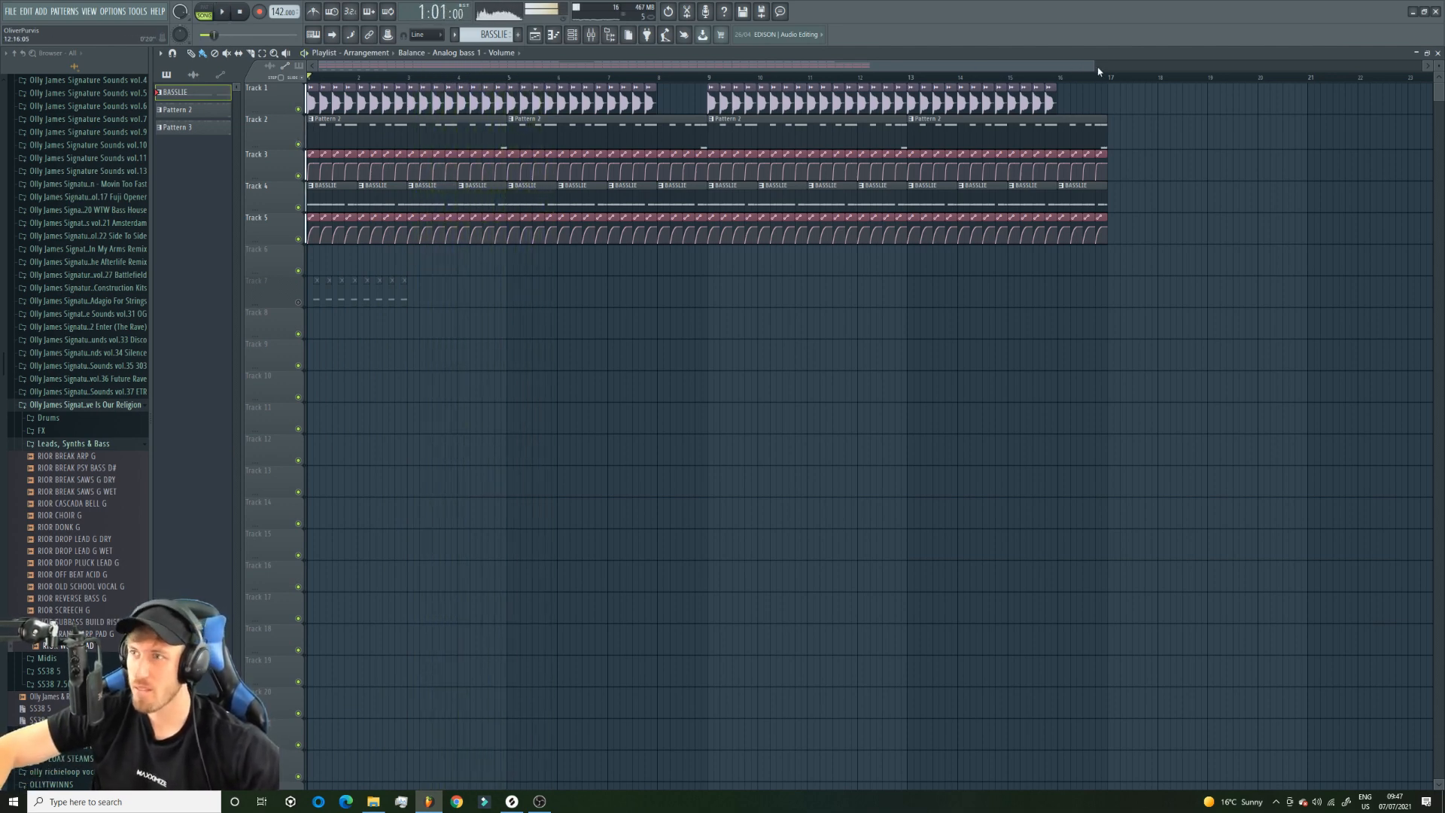
{"action": "left_click_drag", "start_coordinate": [1092, 67], "coordinate": [1283, 67]}
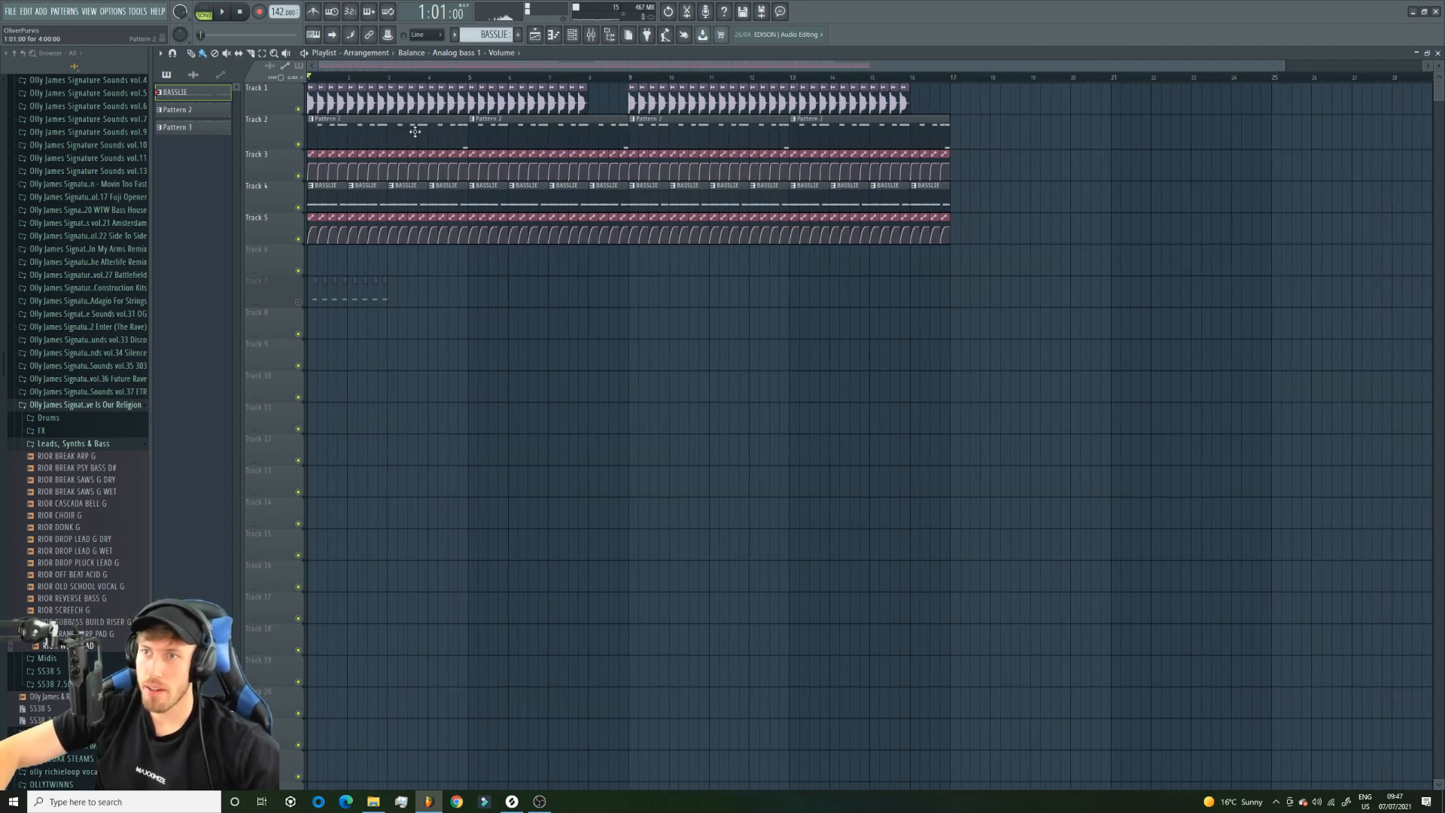
{"action": "key", "text": "space"}
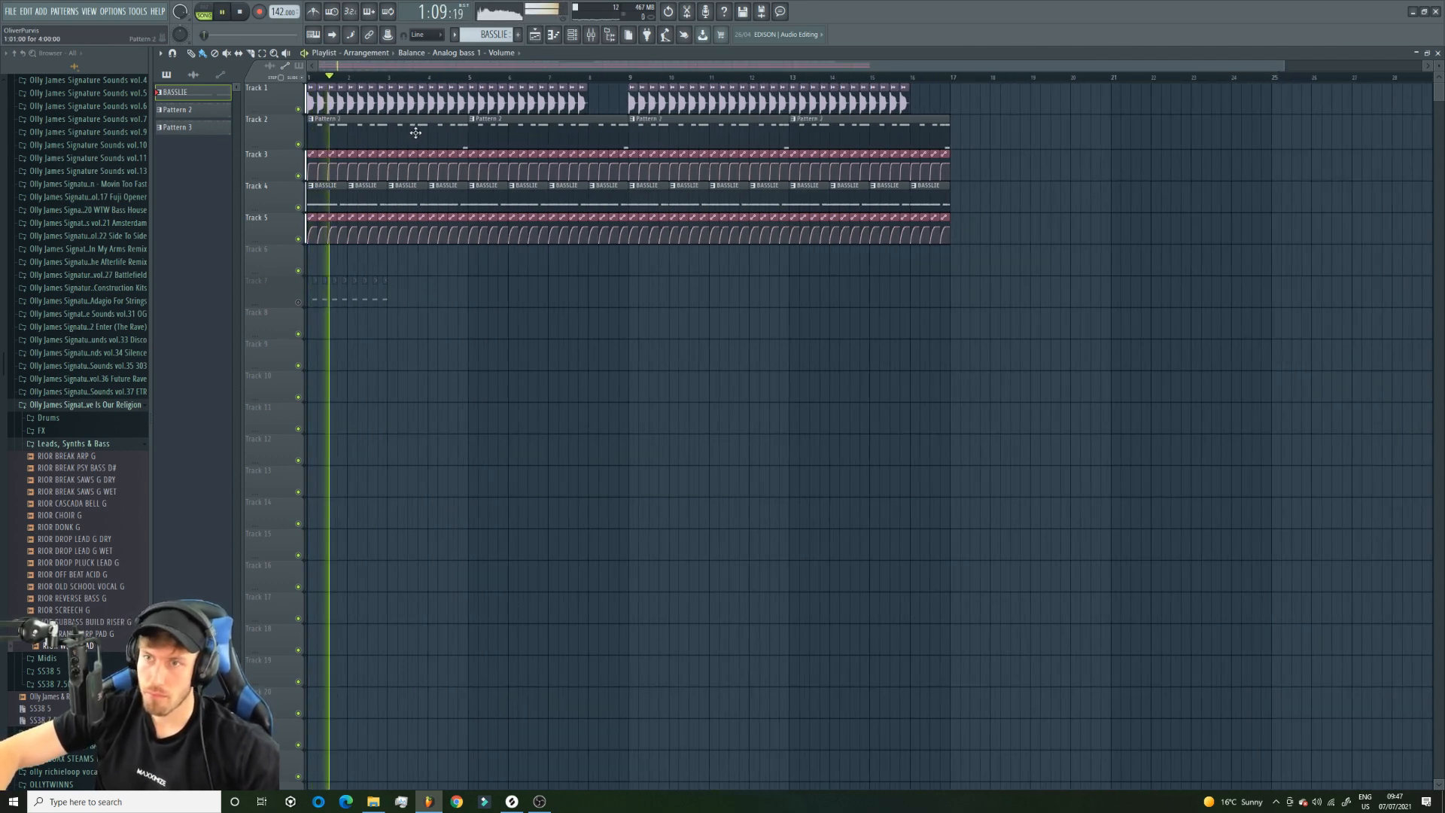
{"action": "key", "text": "space"}
Try loading the DROP LEAD 2 MIDI onto the RIOR W&W LEAD G channel of Pattern 2, and undo it.
{"action": "double_click", "coordinate": [415, 132]}
{"action": "left_click", "coordinate": [572, 34]}
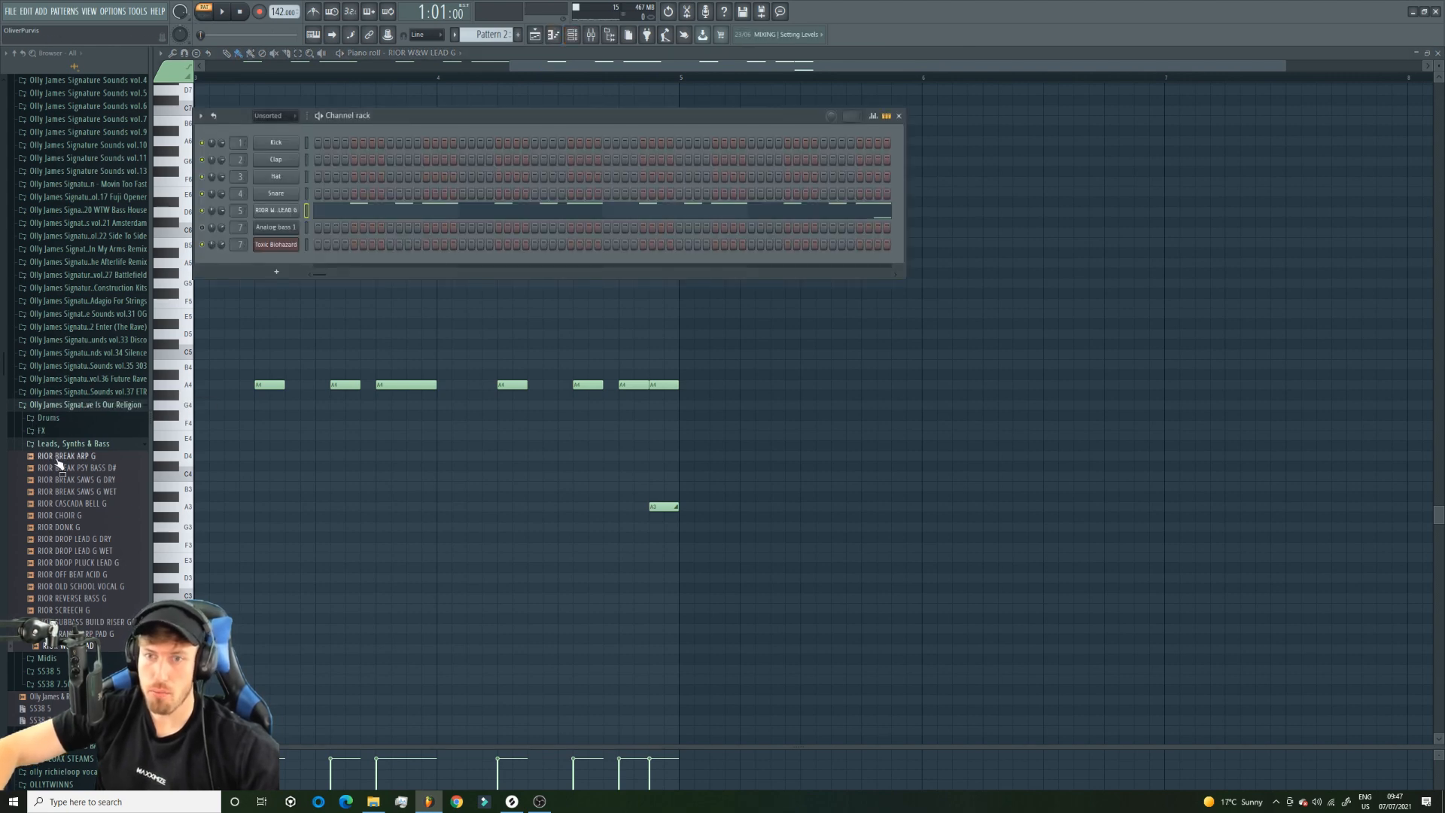
{"action": "left_click", "coordinate": [65, 672]}
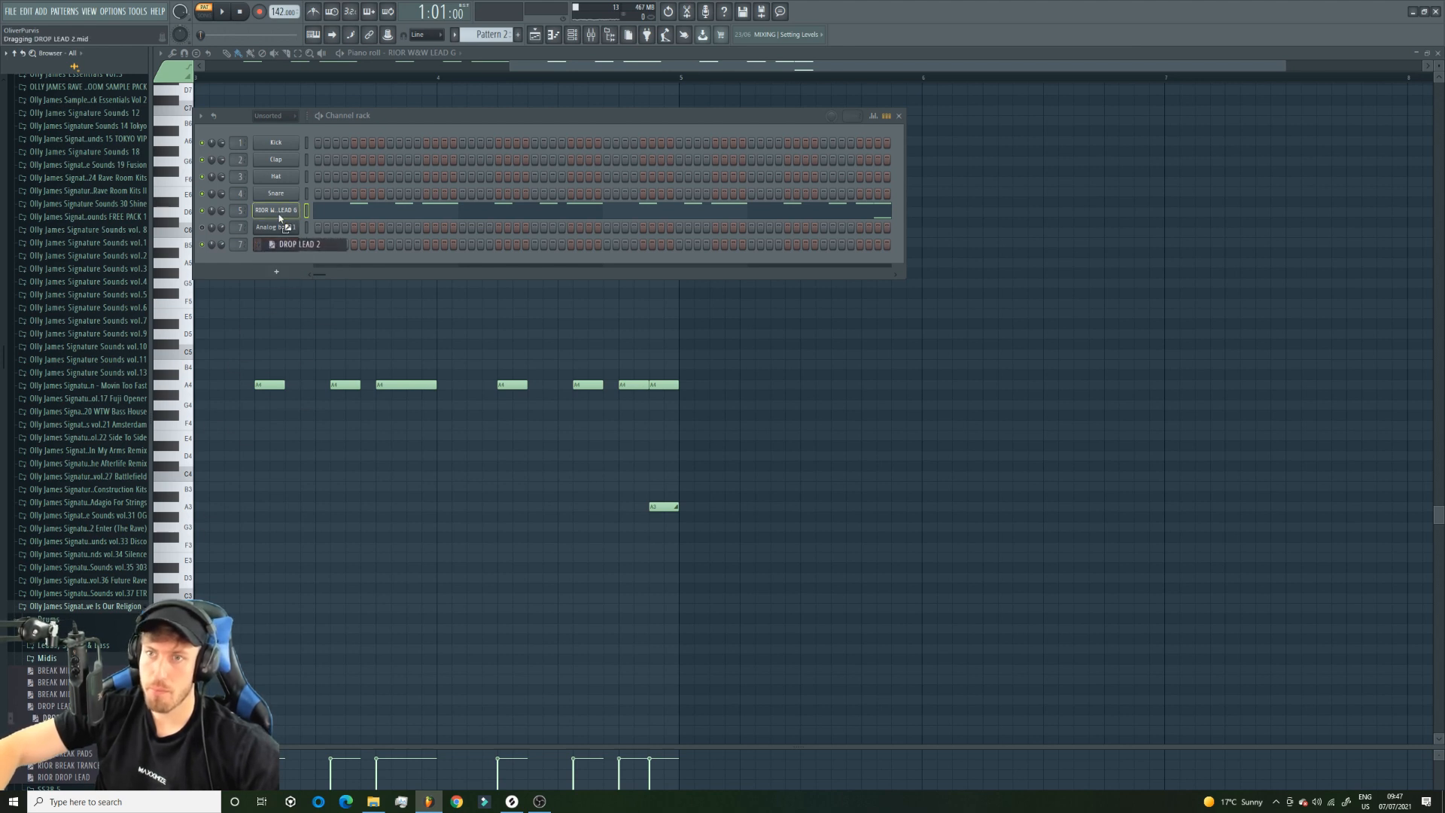
{"action": "left_click_drag", "start_coordinate": [279, 217], "coordinate": [281, 214]}
{"action": "left_click_drag", "start_coordinate": [564, 69], "coordinate": [261, 66]}
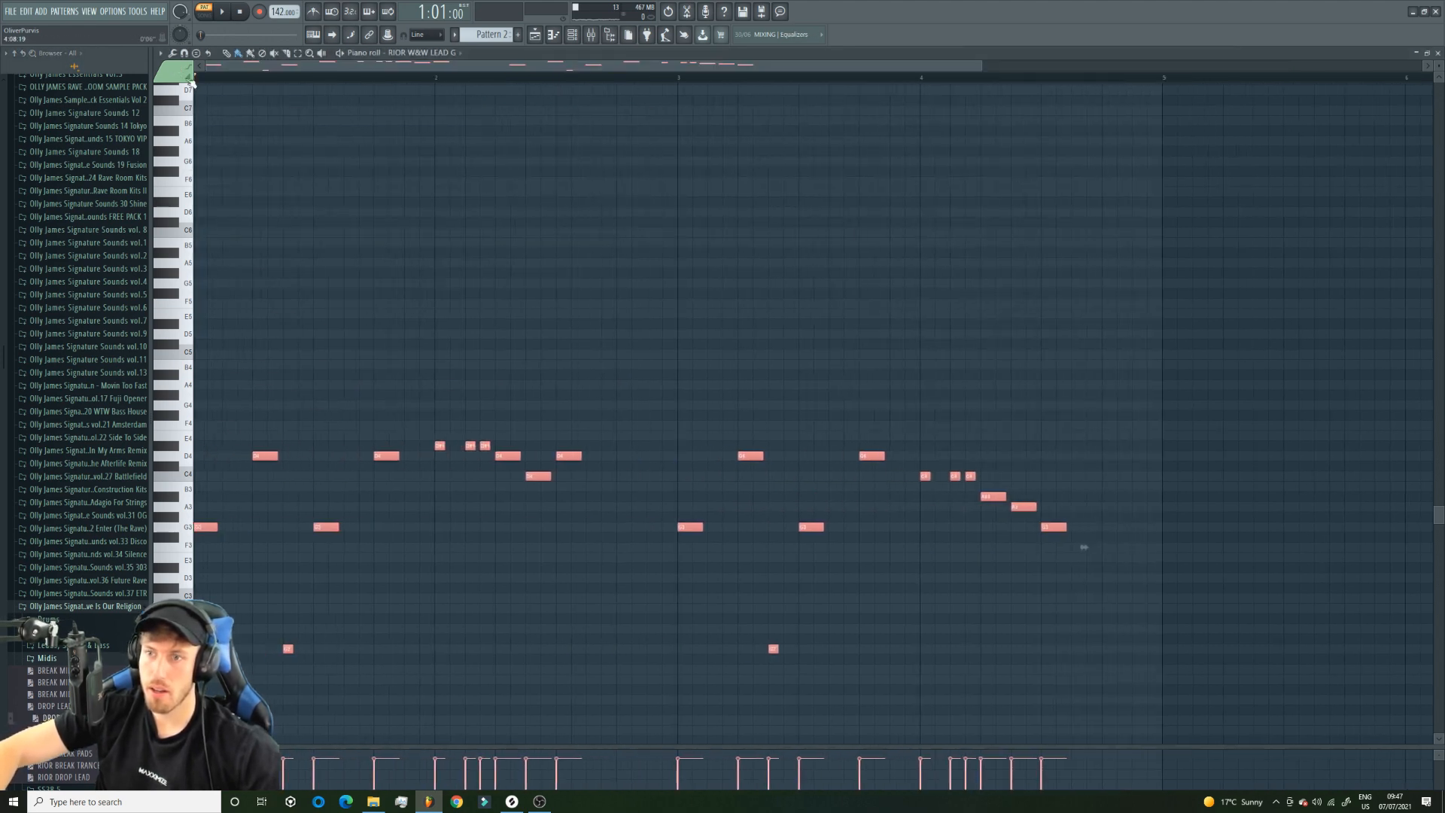
{"action": "key", "text": "ctrl+z"}
Clone Pattern 2, load the DROP LEAD 2 MIDI into the clone's lead channel and play it.
{"action": "right_click", "coordinate": [514, 32]}
{"action": "left_click", "coordinate": [581, 152]}
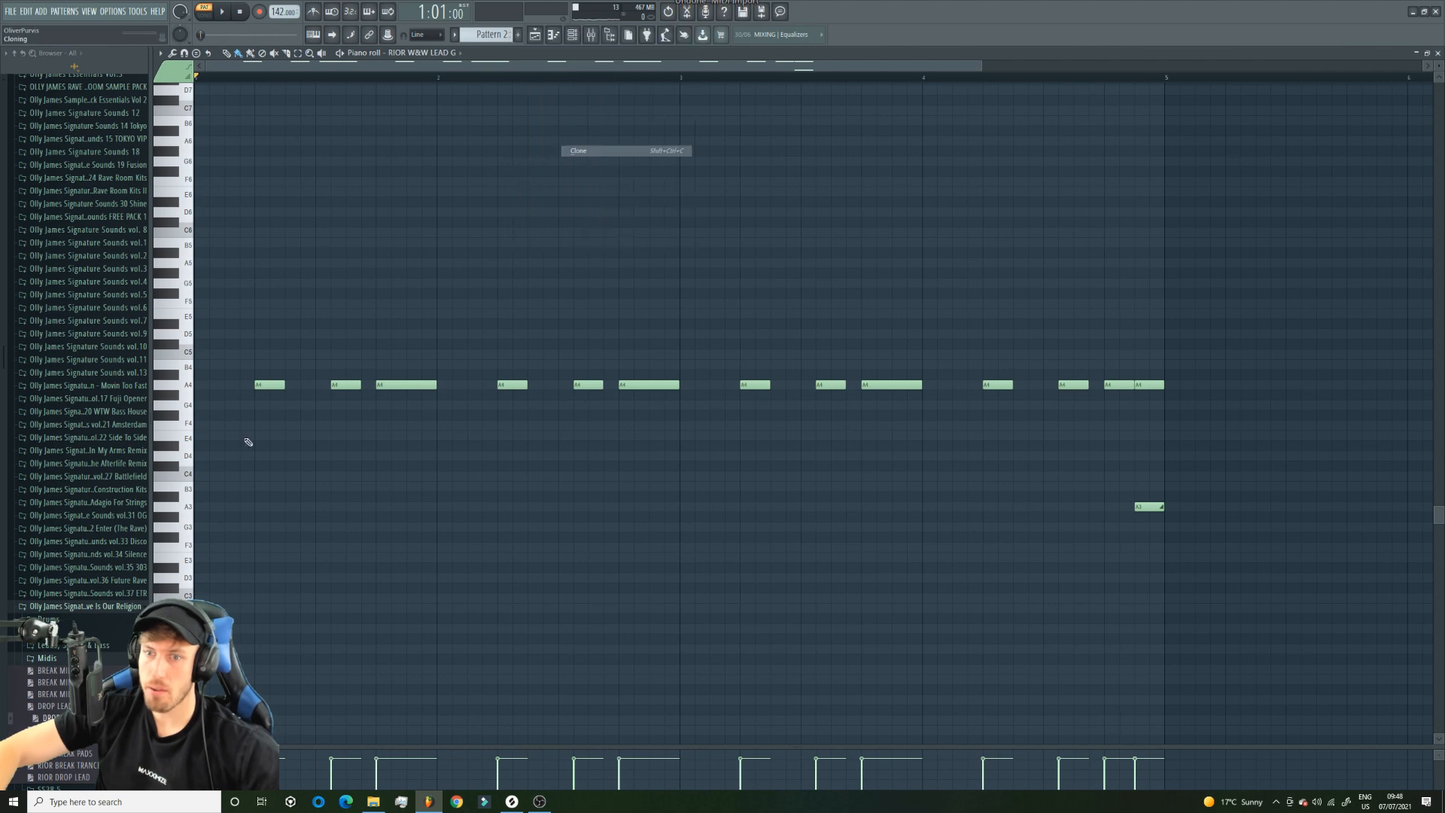
{"action": "left_click_drag", "start_coordinate": [53, 718], "coordinate": [357, 253]}
{"action": "key", "text": "space"}
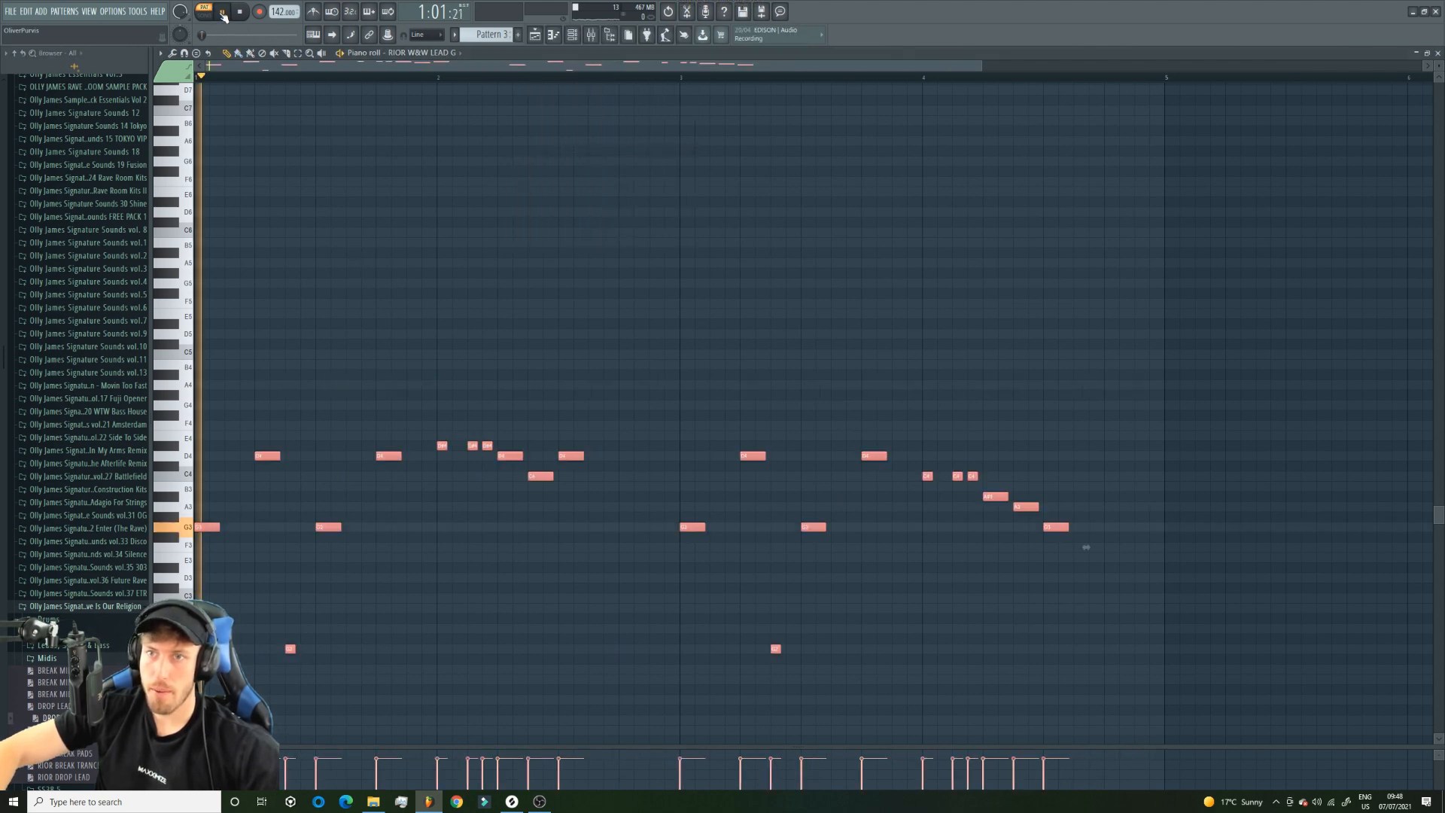
{"action": "key", "text": "space"}
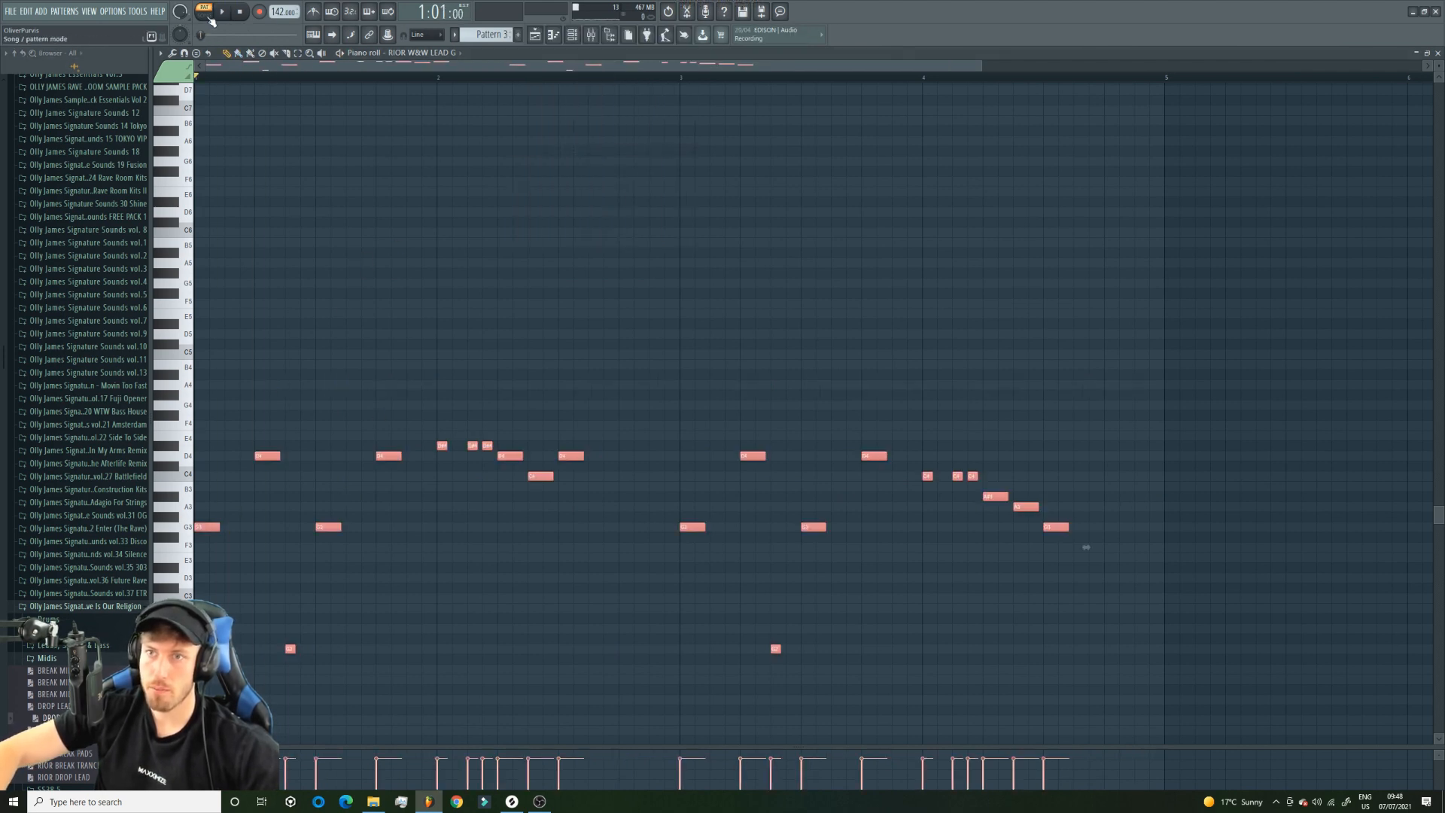
{"action": "key", "text": "space"}
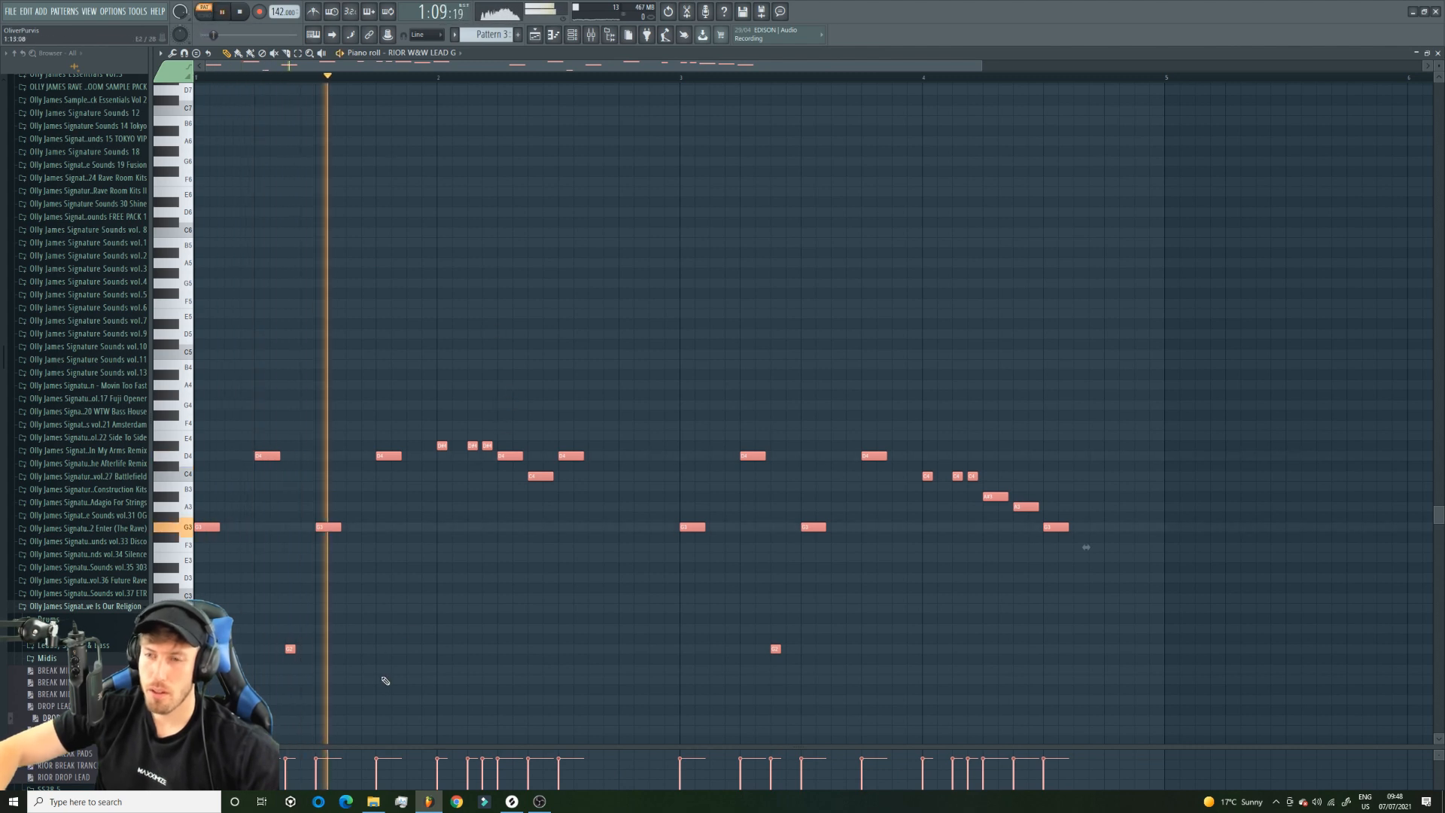
Replace the lead notes in Pattern 3 with the next lead MIDI, transposed down five semitones and up one octave.
{"action": "left_click_drag", "start_coordinate": [69, 729], "coordinate": [210, 596]}
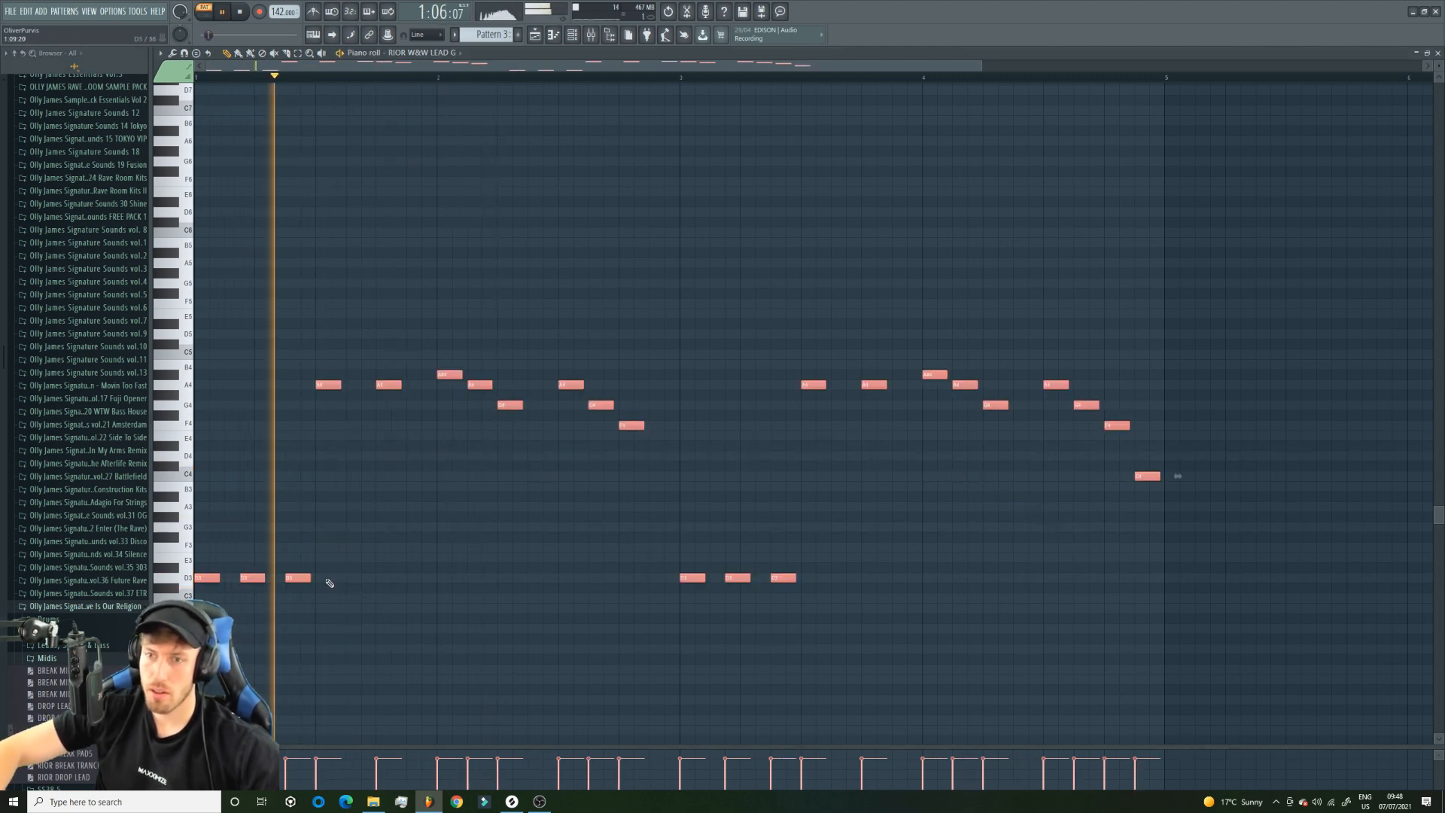
{"action": "key", "text": "space"}
{"action": "key", "text": "Up"}
{"action": "key", "text": "Down"}
{"action": "key", "text": "Down"}
{"action": "key", "text": "Down"}
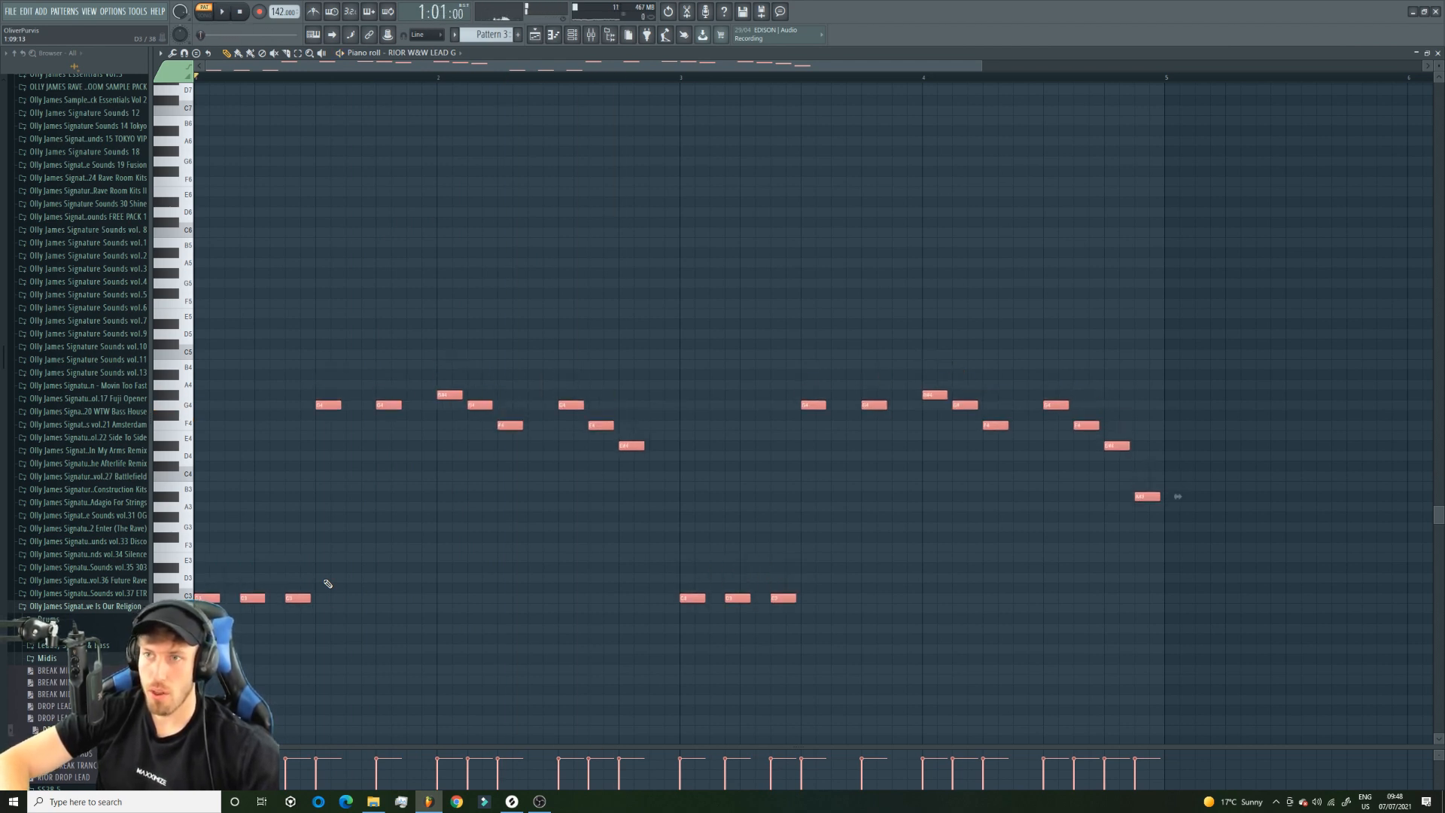
{"action": "key", "text": "Down"}
{"action": "key", "text": "Down"}
{"action": "key", "text": "Down"}
{"action": "key", "text": "space"}
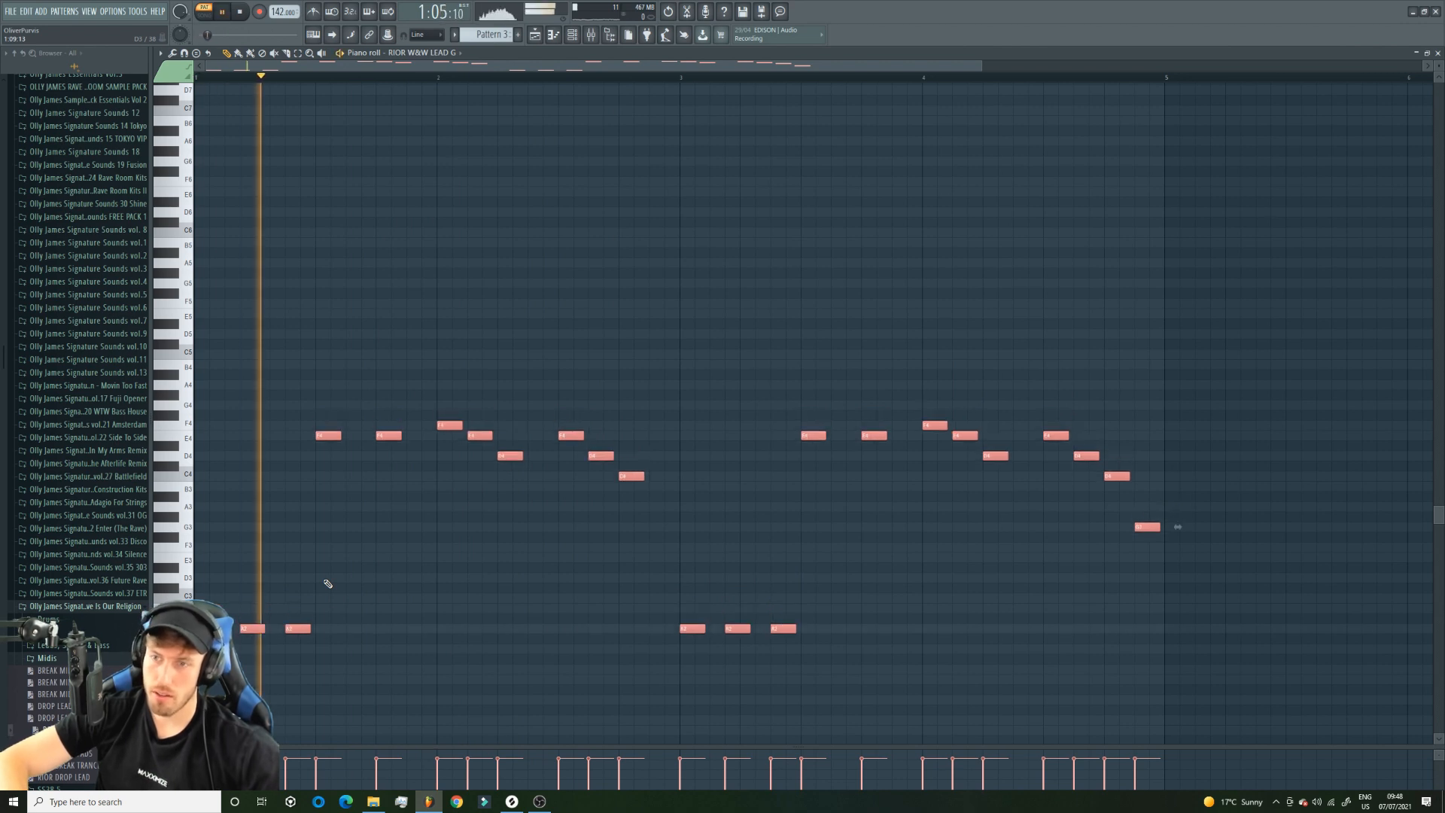
{"action": "key", "text": "ctrl+Up"}
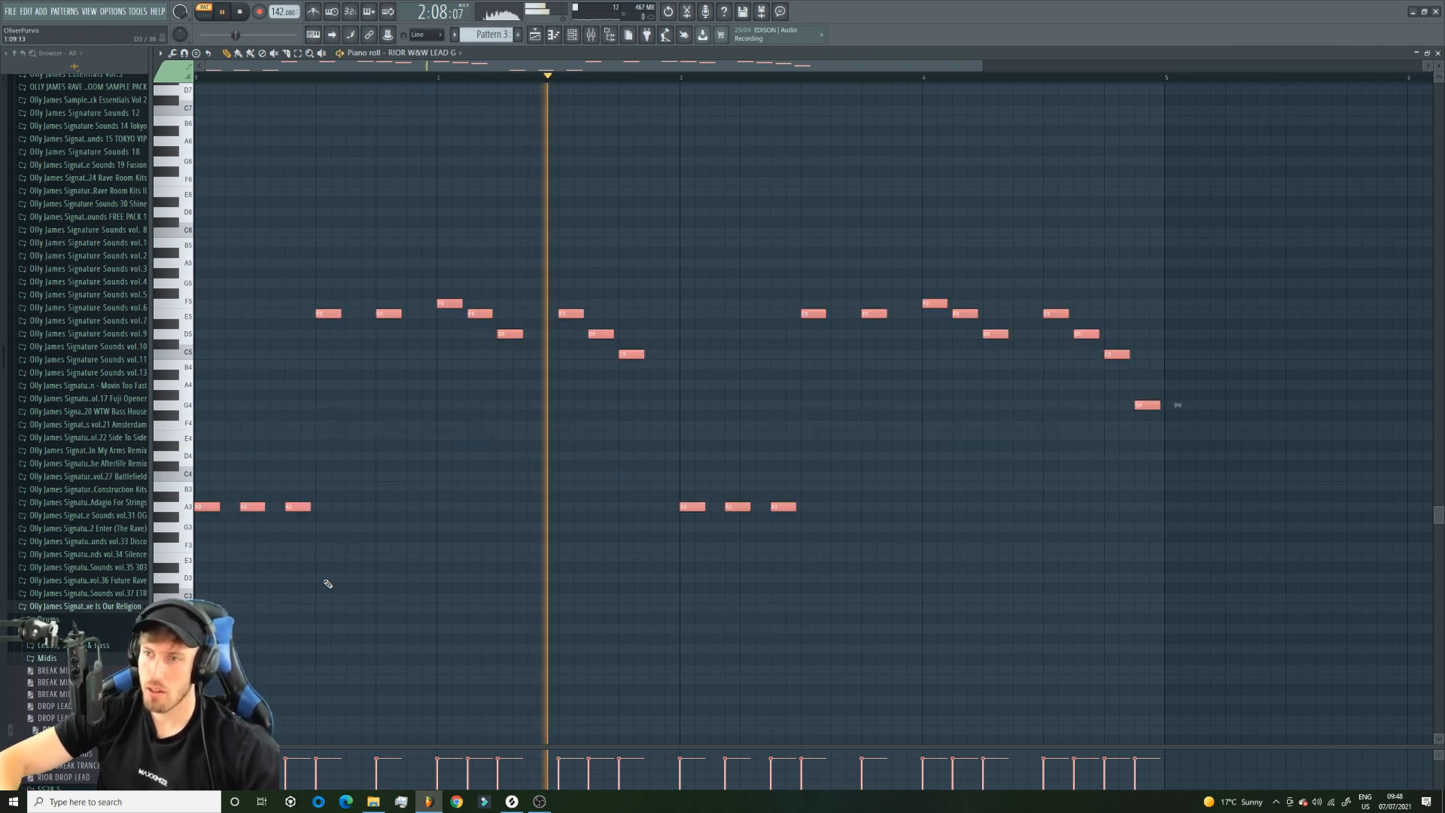
{"action": "key", "text": "ctrl+z"}
Place Pattern 3 at the start of Track 8 and mute Track 2 to hear the new lead in the arrangement.
{"action": "left_click", "coordinate": [518, 34]}
{"action": "left_click", "coordinate": [535, 35]}
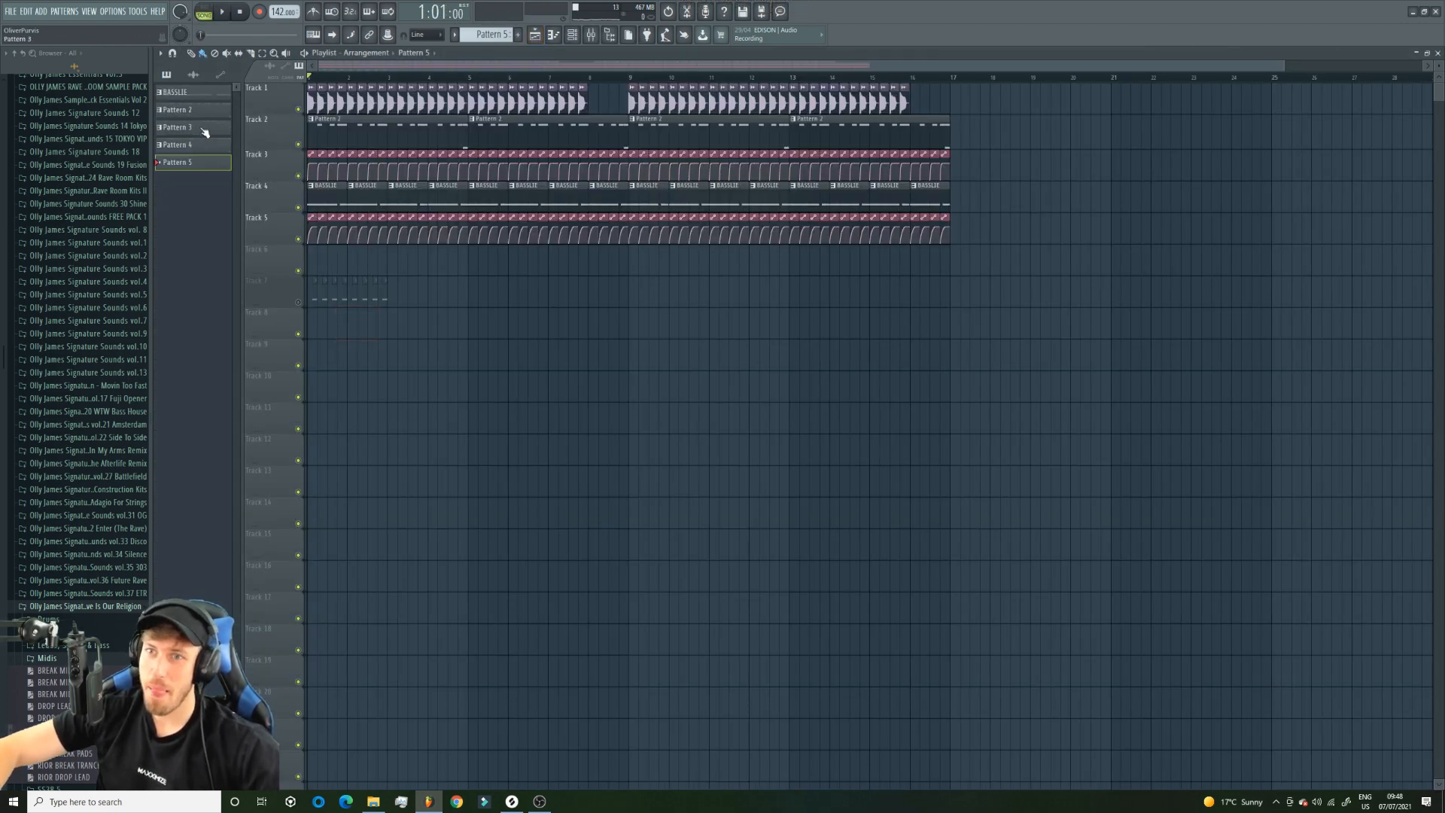
{"action": "left_click", "coordinate": [298, 144]}
{"action": "key", "text": "space"}
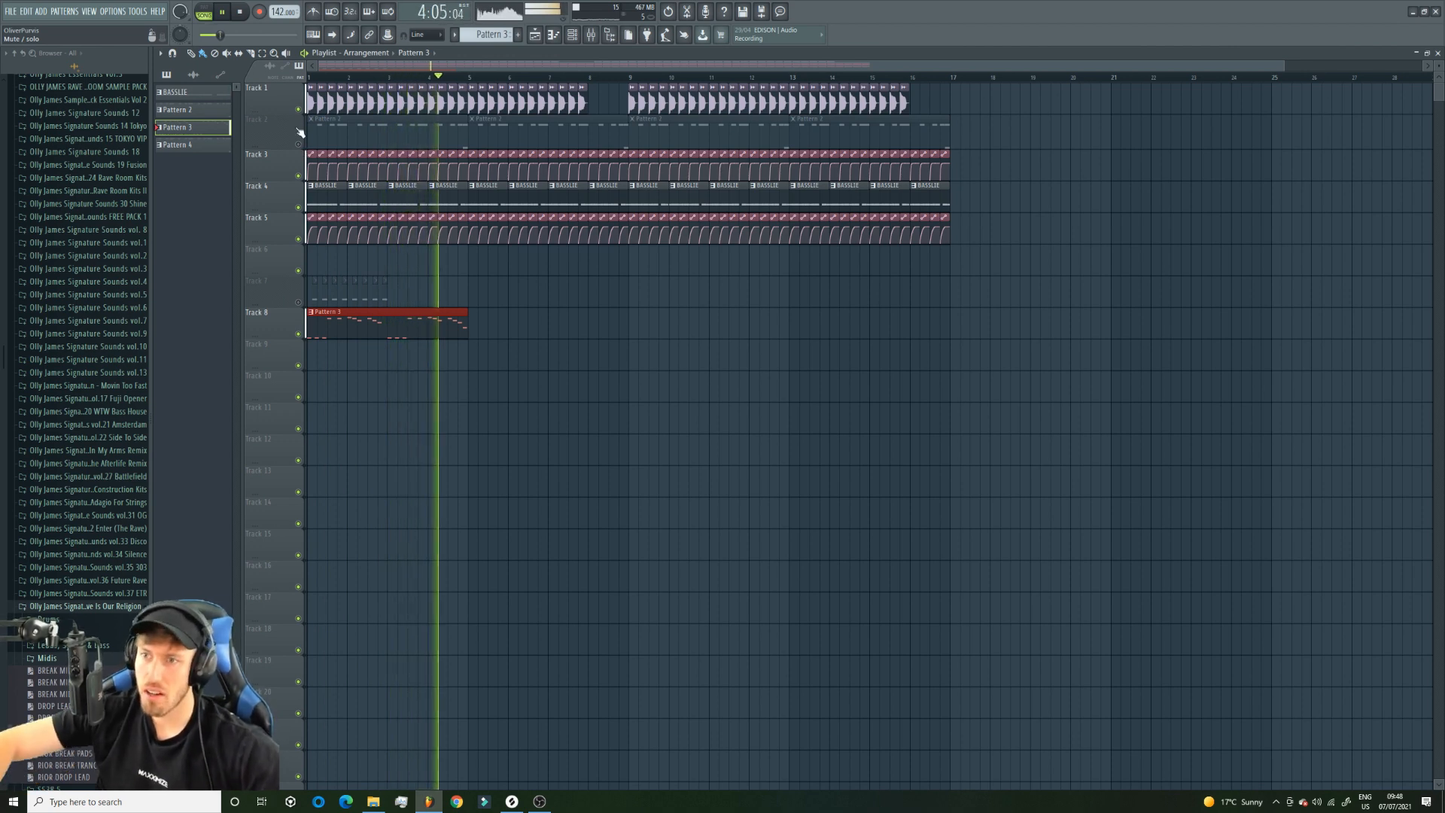
Repeat the Pattern 3 clip along Track 8 up to bar 17, removing the stray copy on Track 11.
{"action": "left_click", "coordinate": [474, 323]}
{"action": "left_click_drag", "start_coordinate": [638, 321], "coordinate": [845, 338]}
{"action": "left_click", "coordinate": [966, 416]}
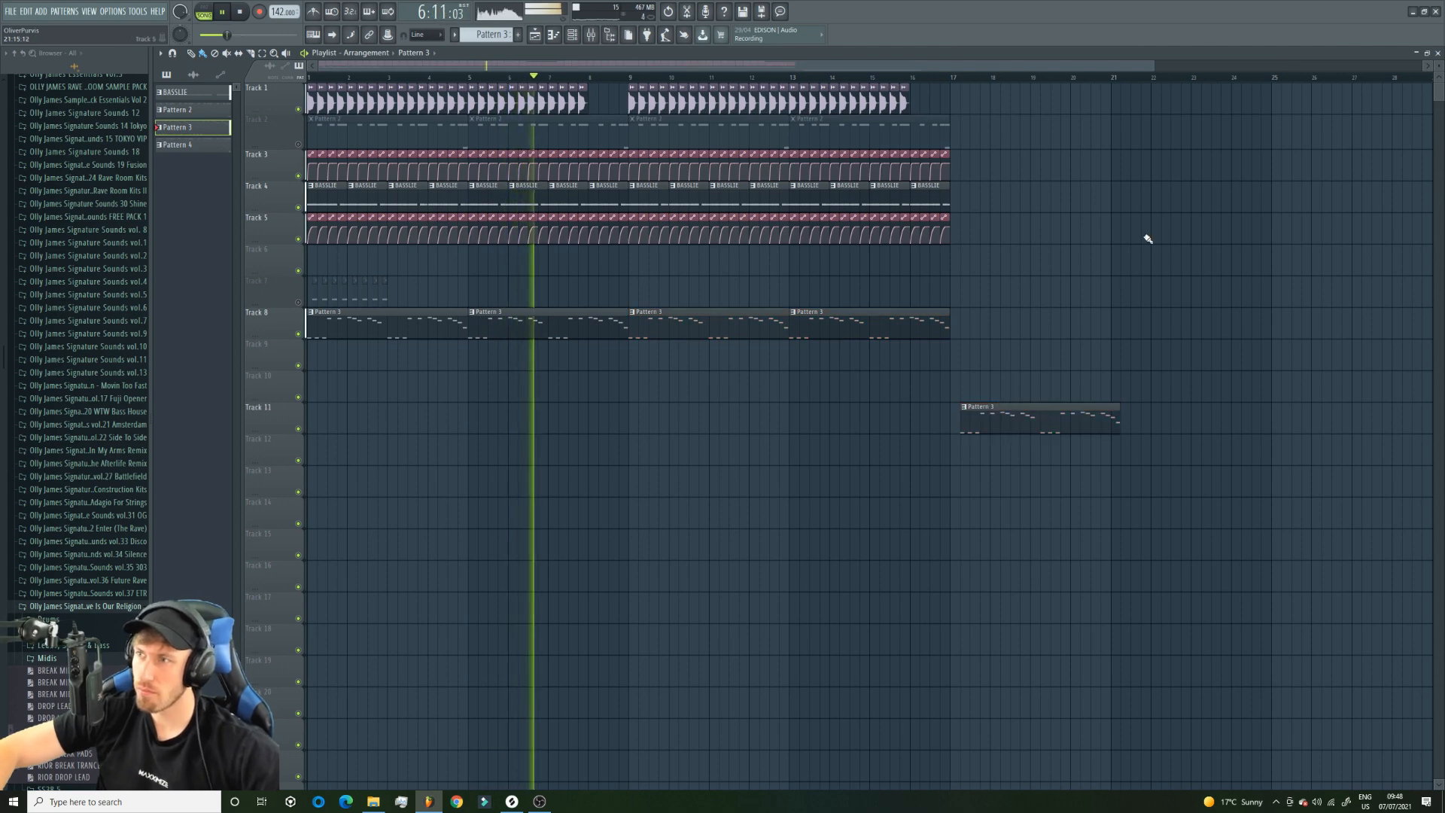
{"action": "key", "text": "ctrl+z"}
{"action": "left_click_drag", "start_coordinate": [1285, 66], "coordinate": [1426, 66]}
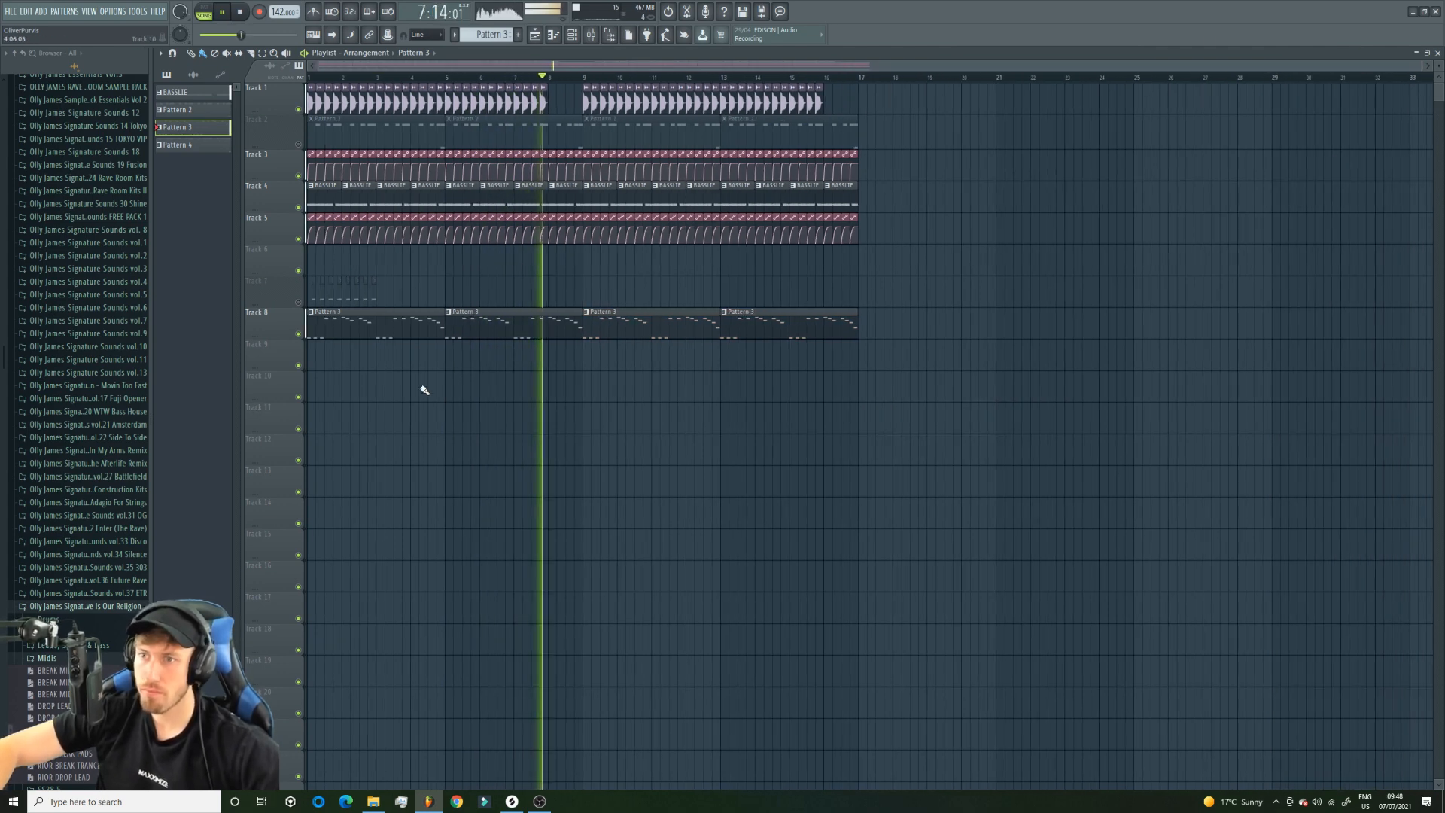
Check Pattern 3's lead notes in the piano roll during playback and return to the playlist.
{"action": "double_click", "coordinate": [532, 322]}
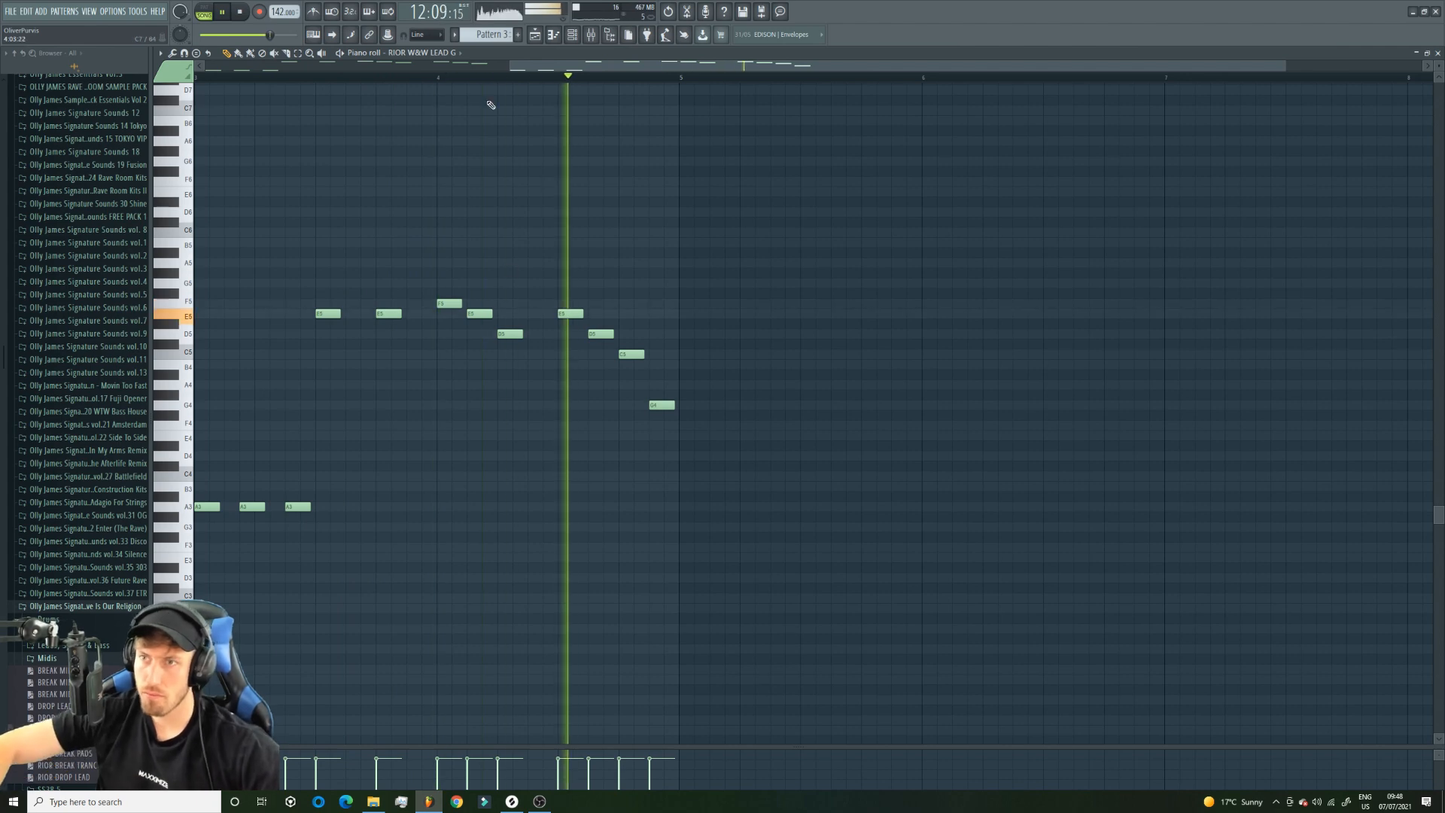
{"action": "left_click_drag", "start_coordinate": [509, 67], "coordinate": [205, 67]}
{"action": "left_click", "coordinate": [552, 43]}
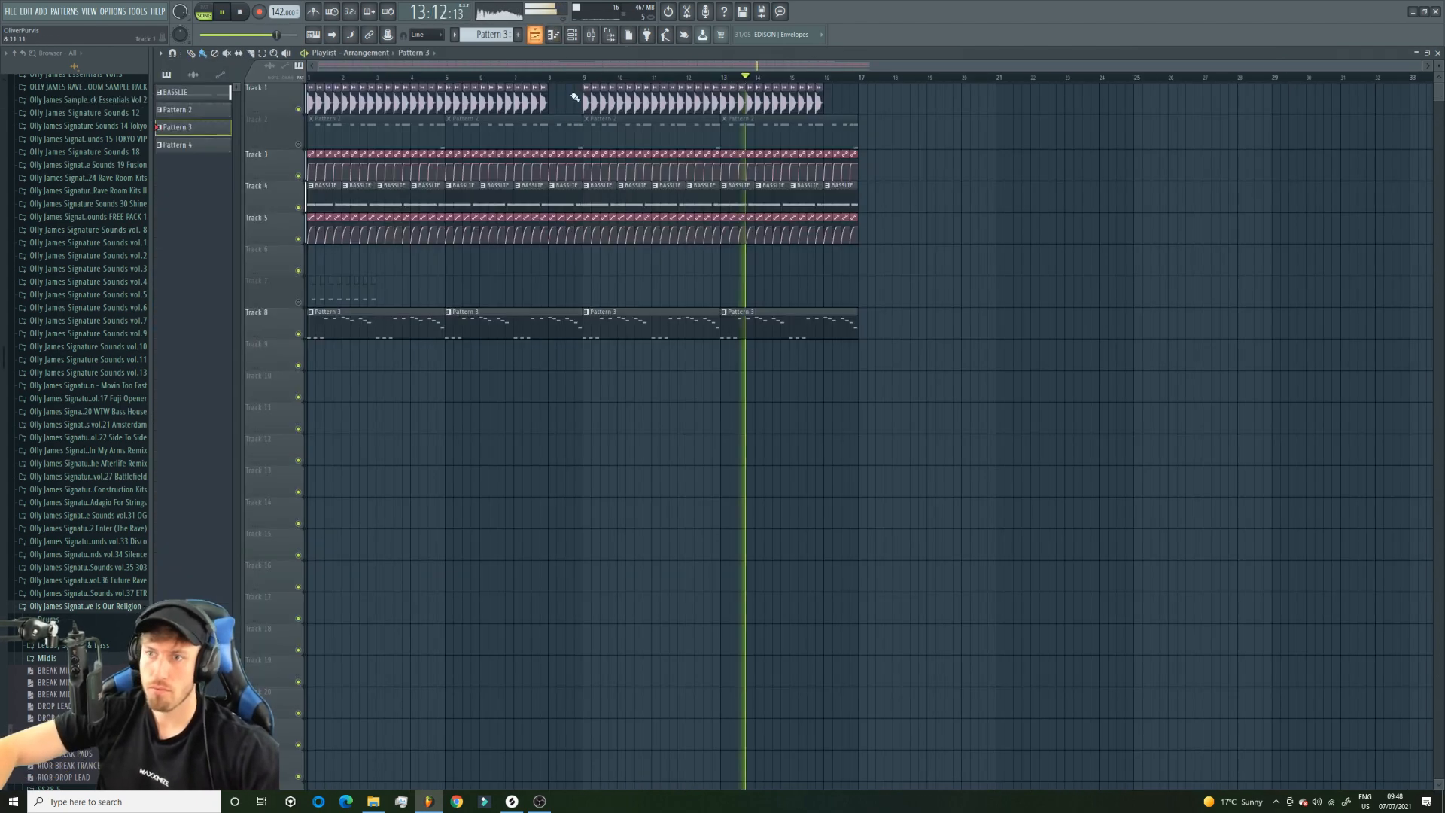
{"action": "key", "text": "space"}
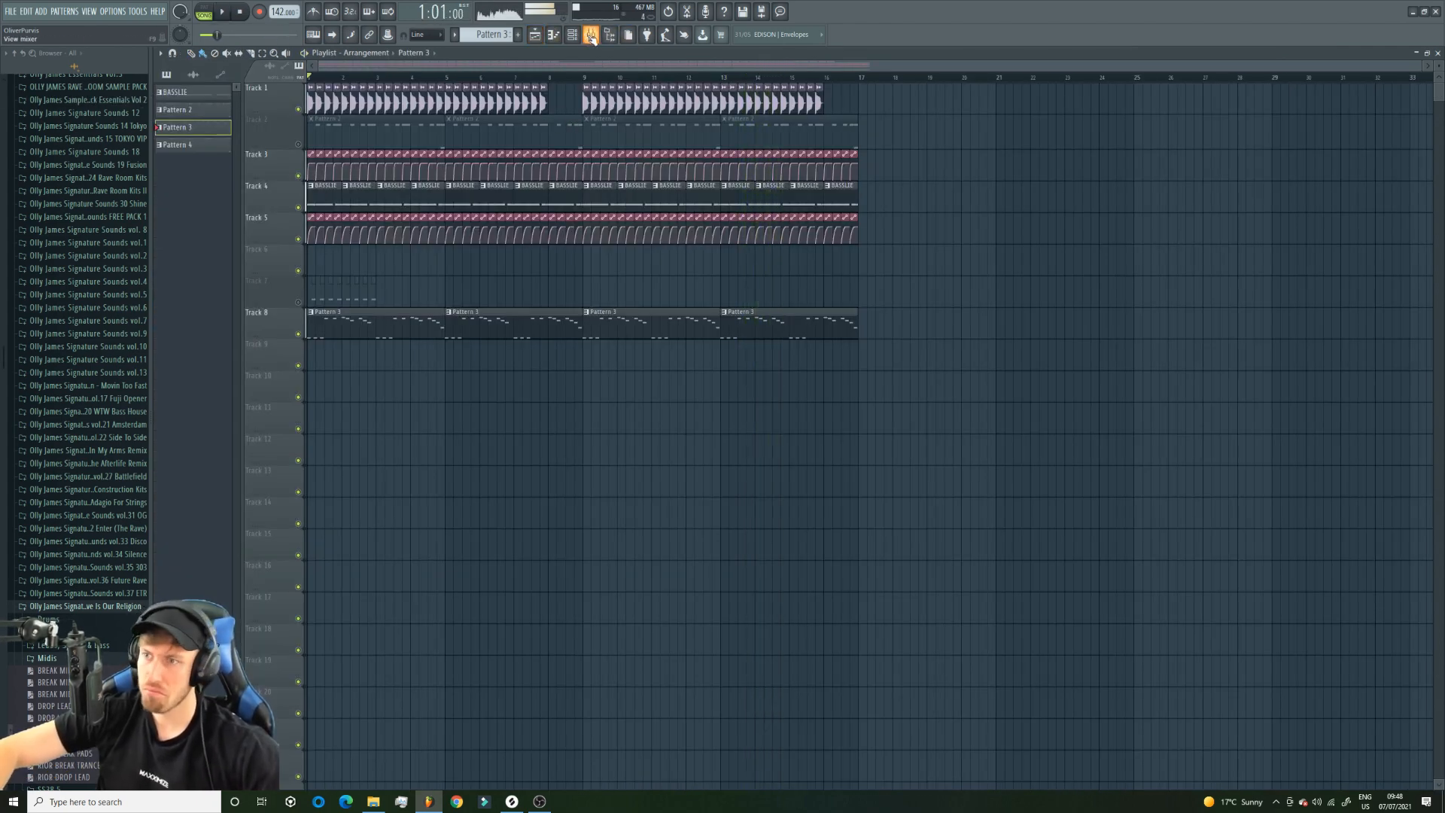
Inspect the effect chains of the MAIN LEAD BUS and MAIN LEAD mixer tracks while listening to Pattern 3.
{"action": "left_click", "coordinate": [590, 36]}
{"action": "left_click", "coordinate": [345, 500]}
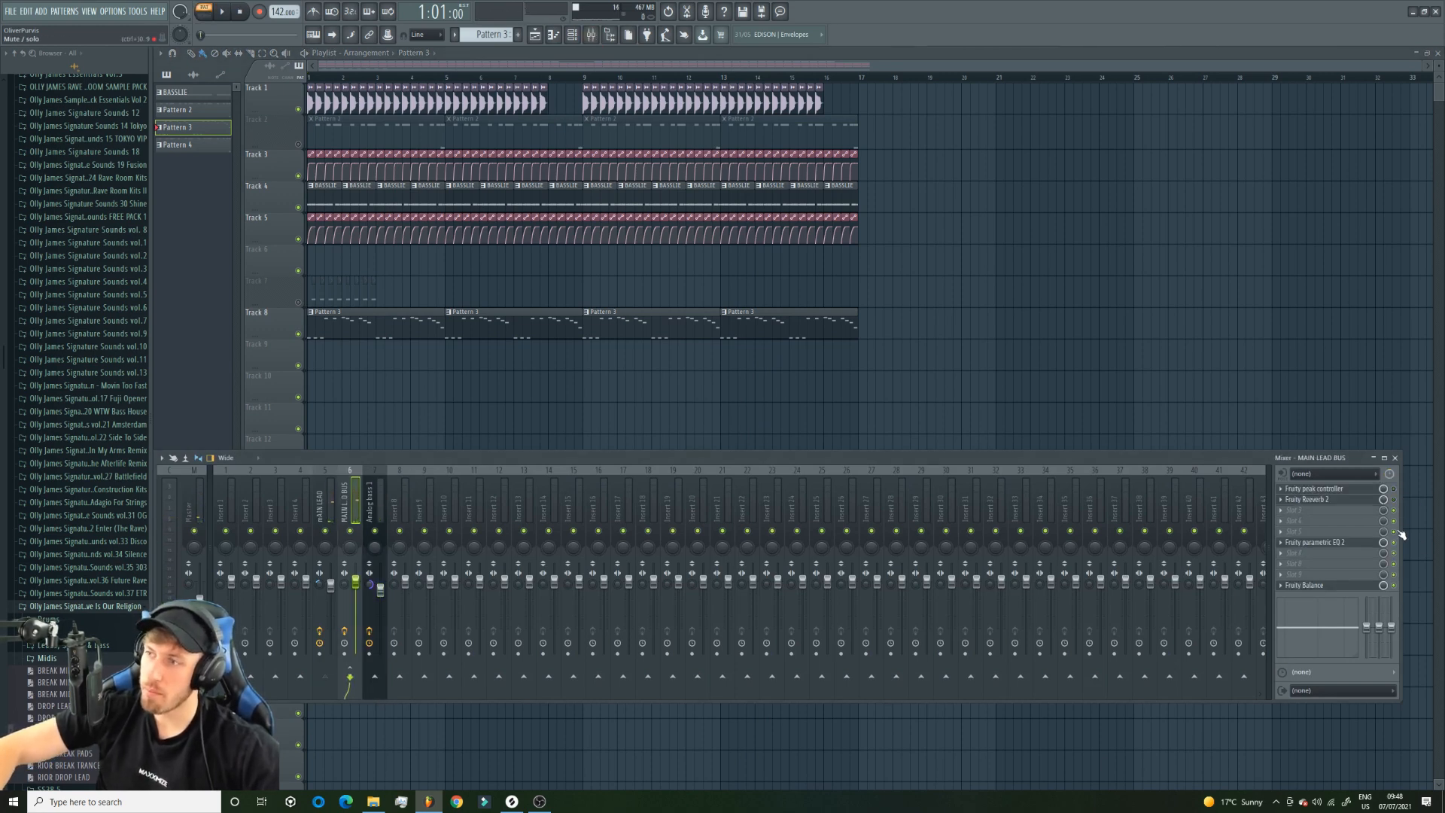
{"action": "left_click", "coordinate": [324, 505]}
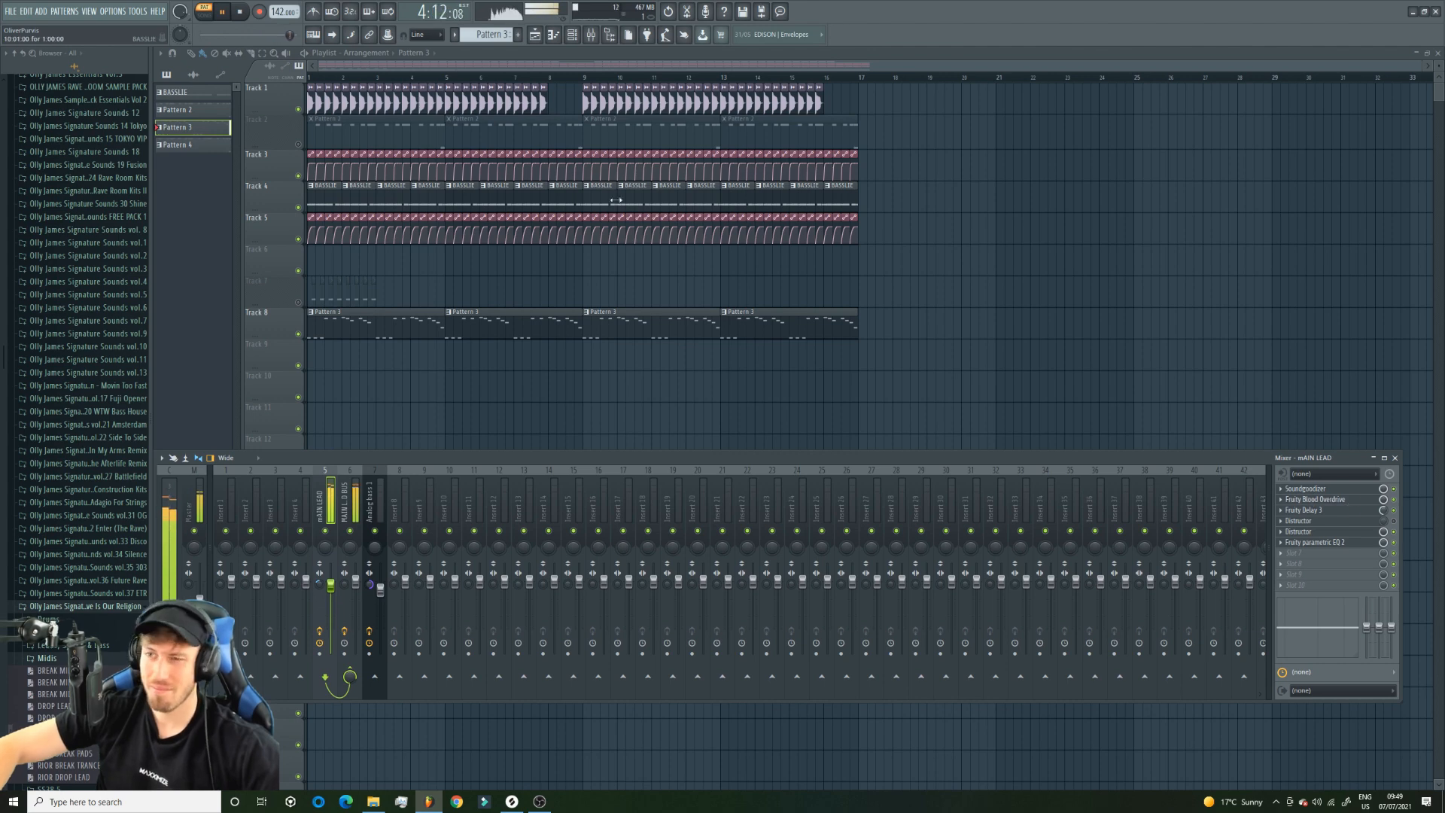
{"action": "key", "text": "F9"}
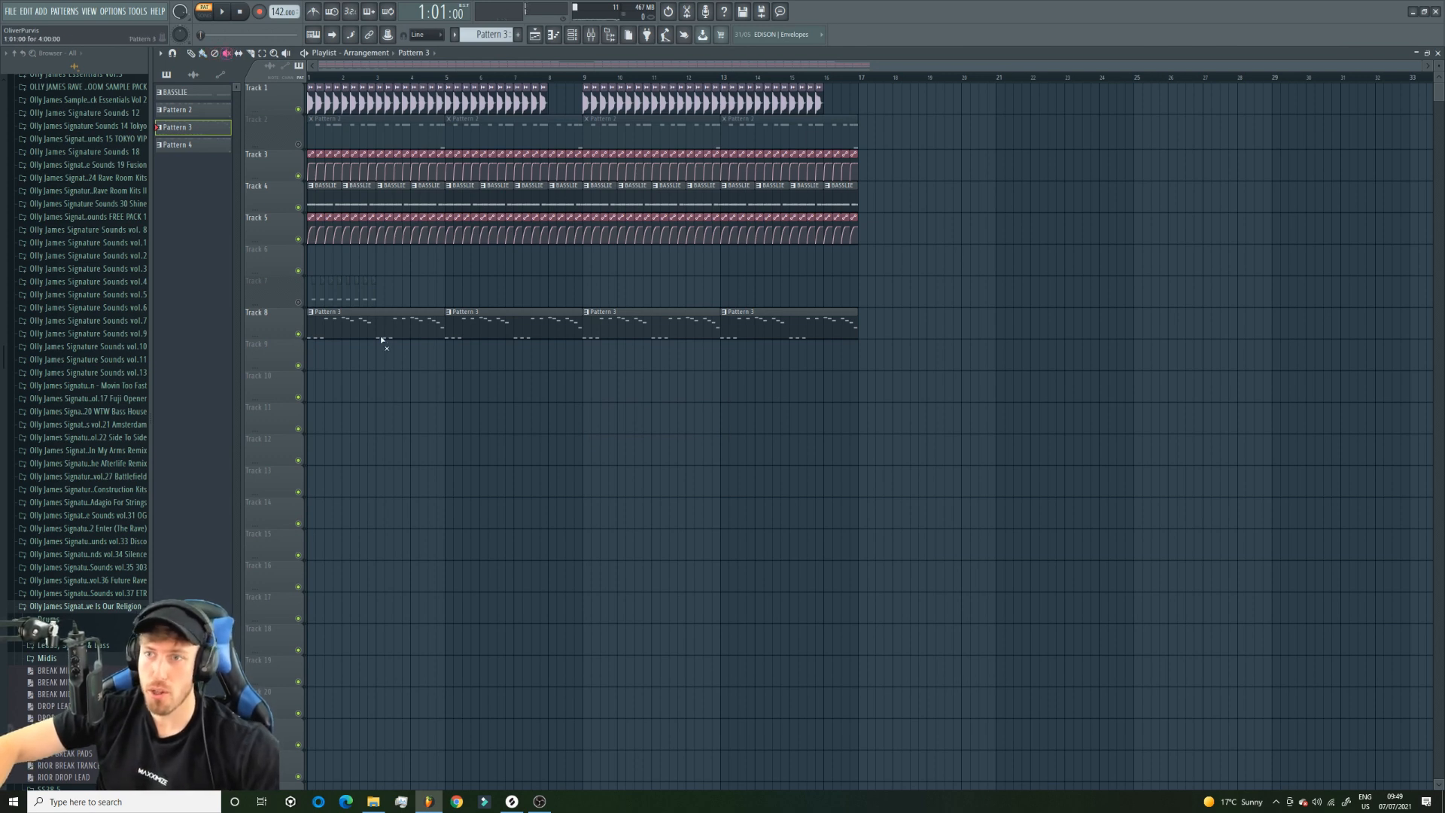
Unmute Track 2 in place of the muted Pattern 3 clips on Track 8 and open Pattern 2's lead notes.
{"action": "left_click", "coordinate": [300, 145]}
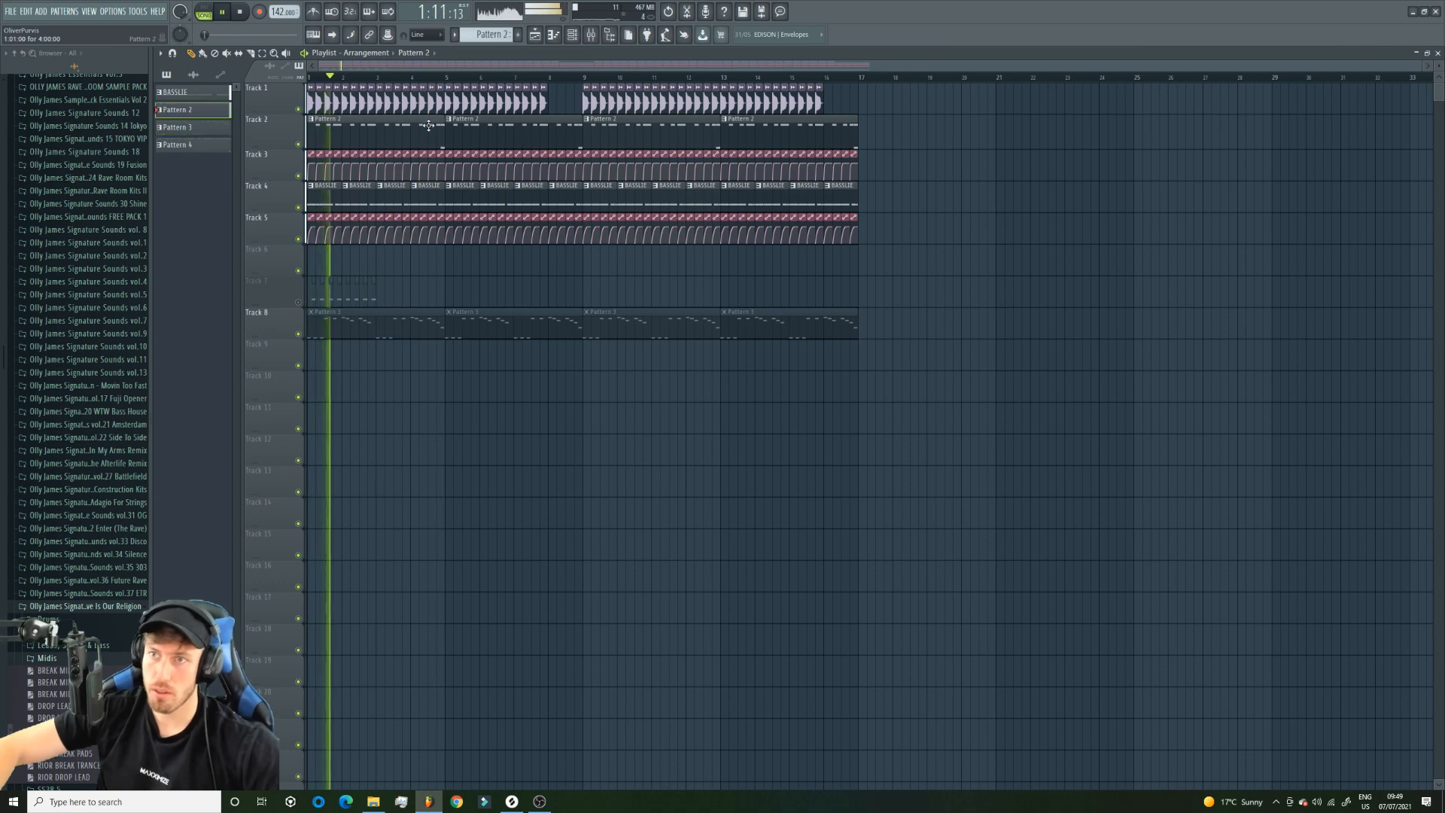
{"action": "double_click", "coordinate": [532, 142]}
{"action": "key", "text": "space"}
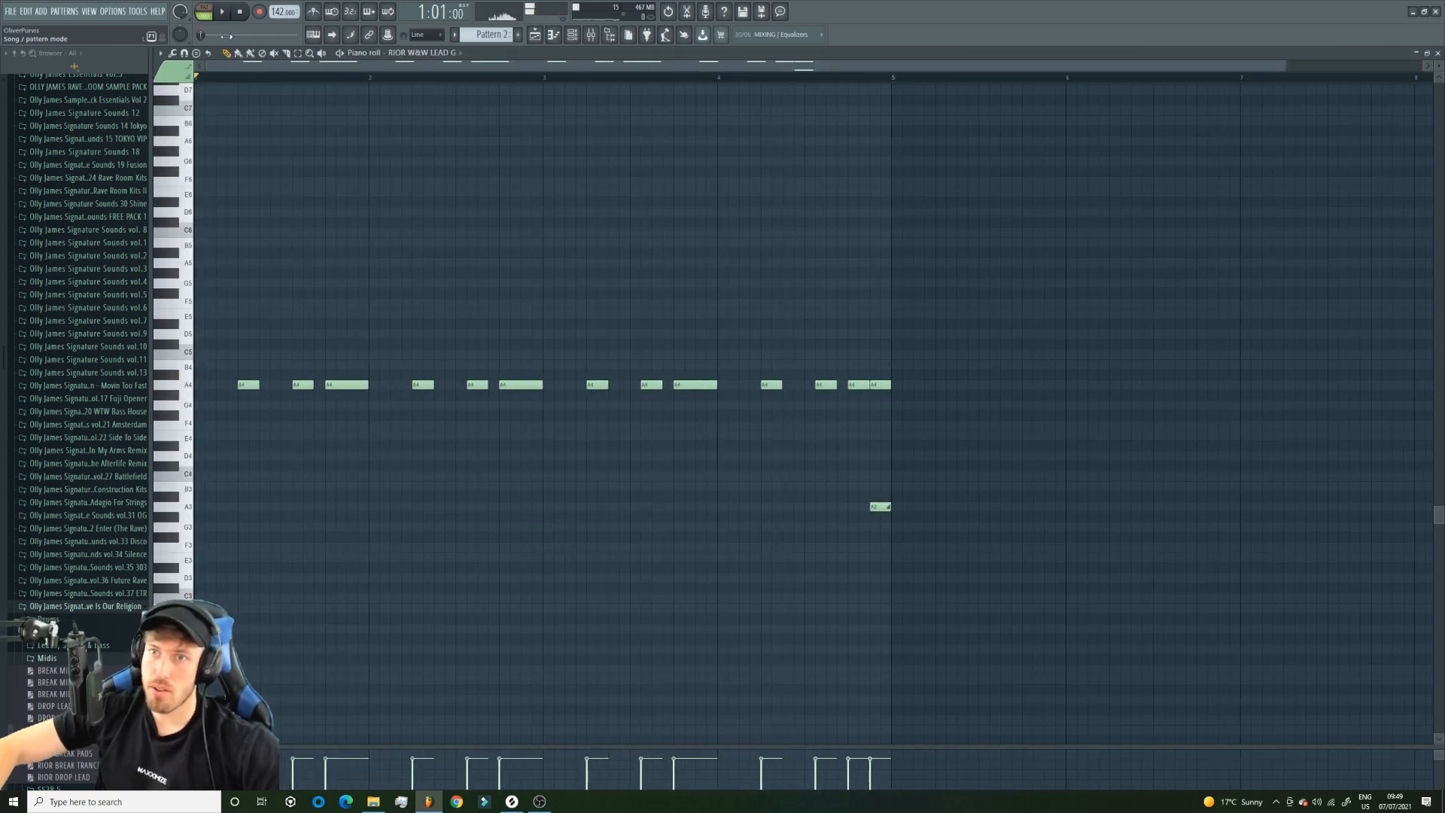
Delete the second short A4 note in bars 1 and 3 of the lead and raise the final A3 note to A#4.
{"action": "left_click", "coordinate": [222, 12]}
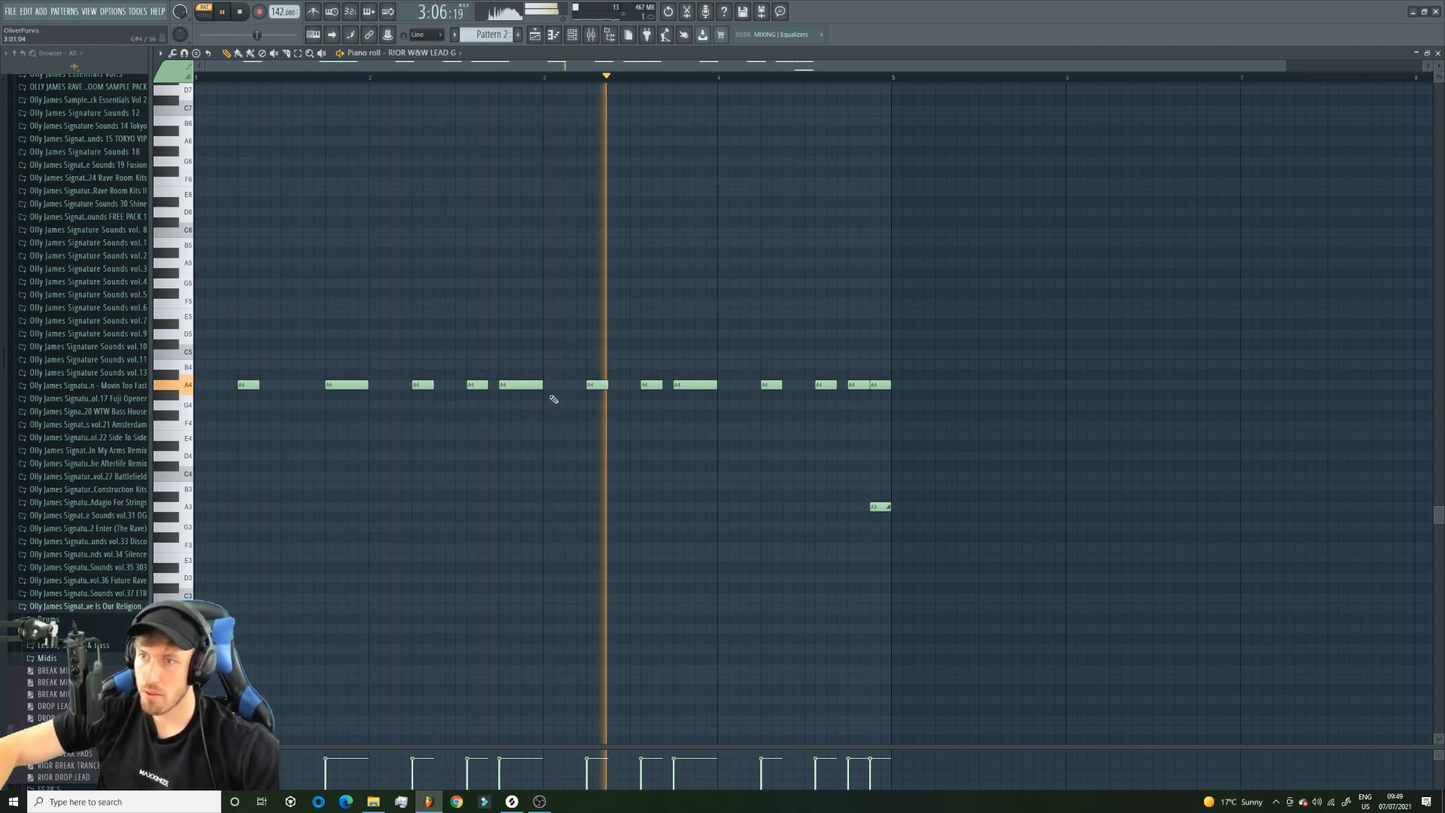
{"action": "right_click", "coordinate": [651, 385]}
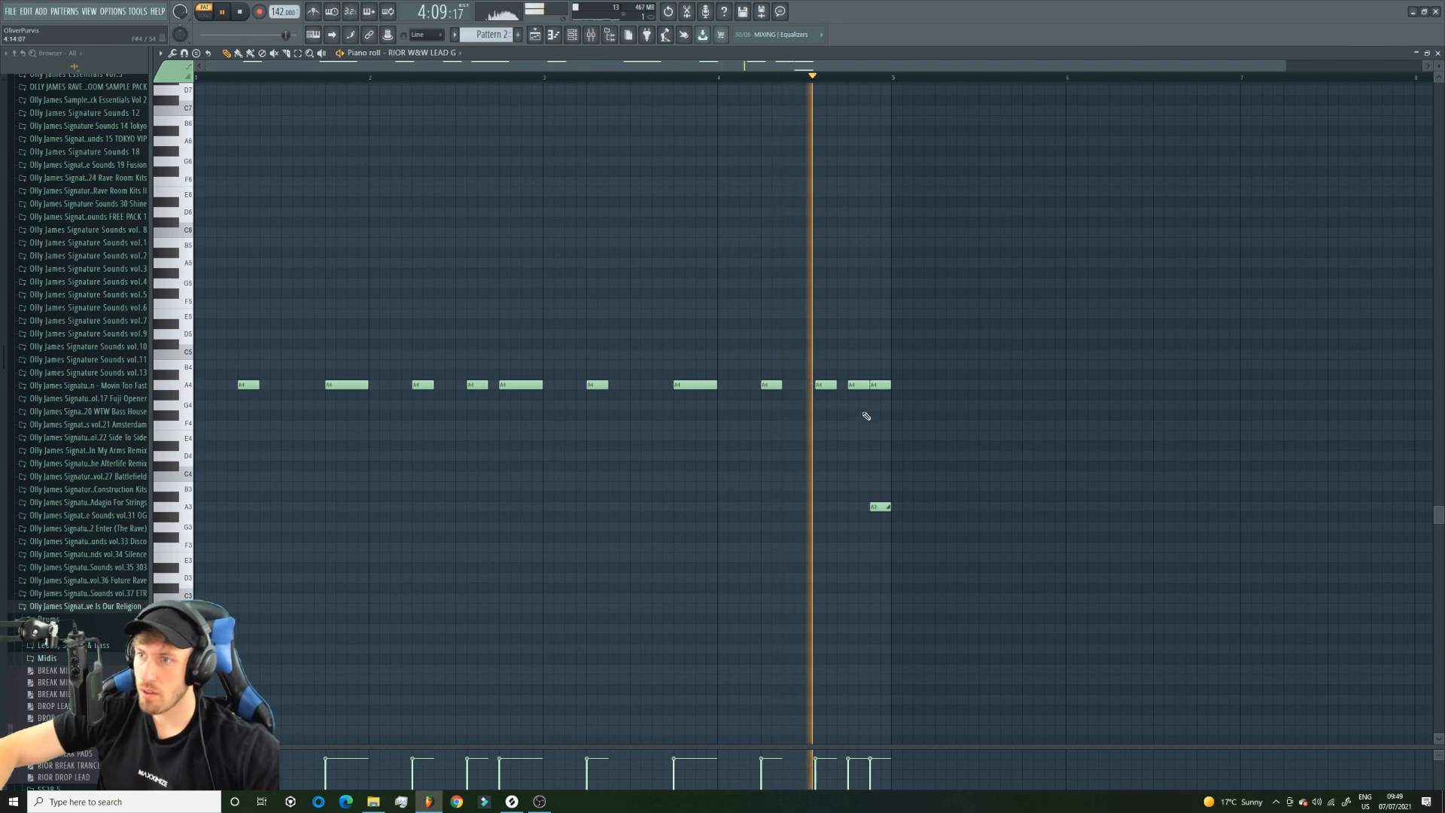
{"action": "key", "text": "space"}
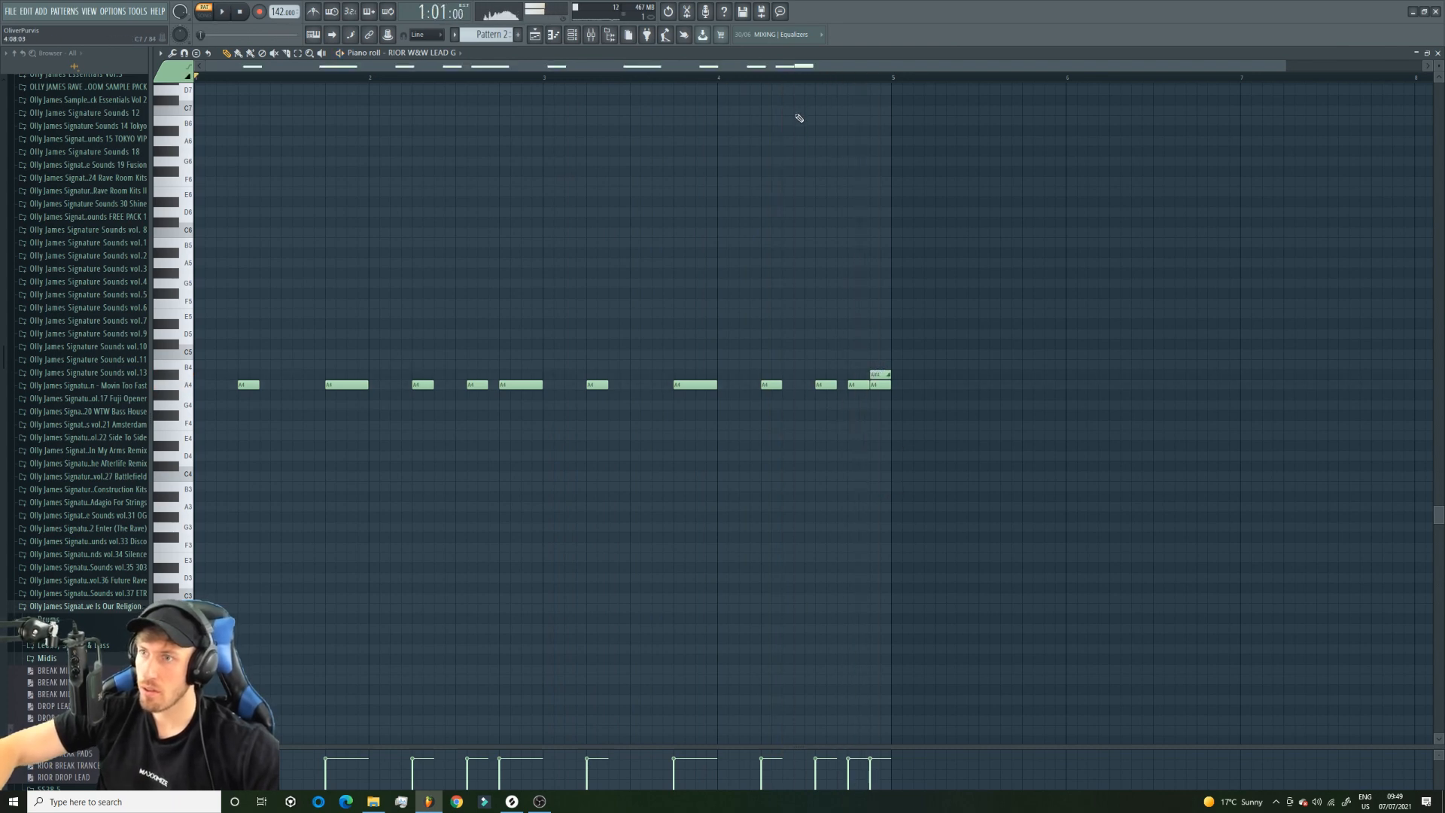
Play the arrangement in the playlist, raise the tempo to 145 BPM and mute Track 2.
{"action": "left_click", "coordinate": [535, 35]}
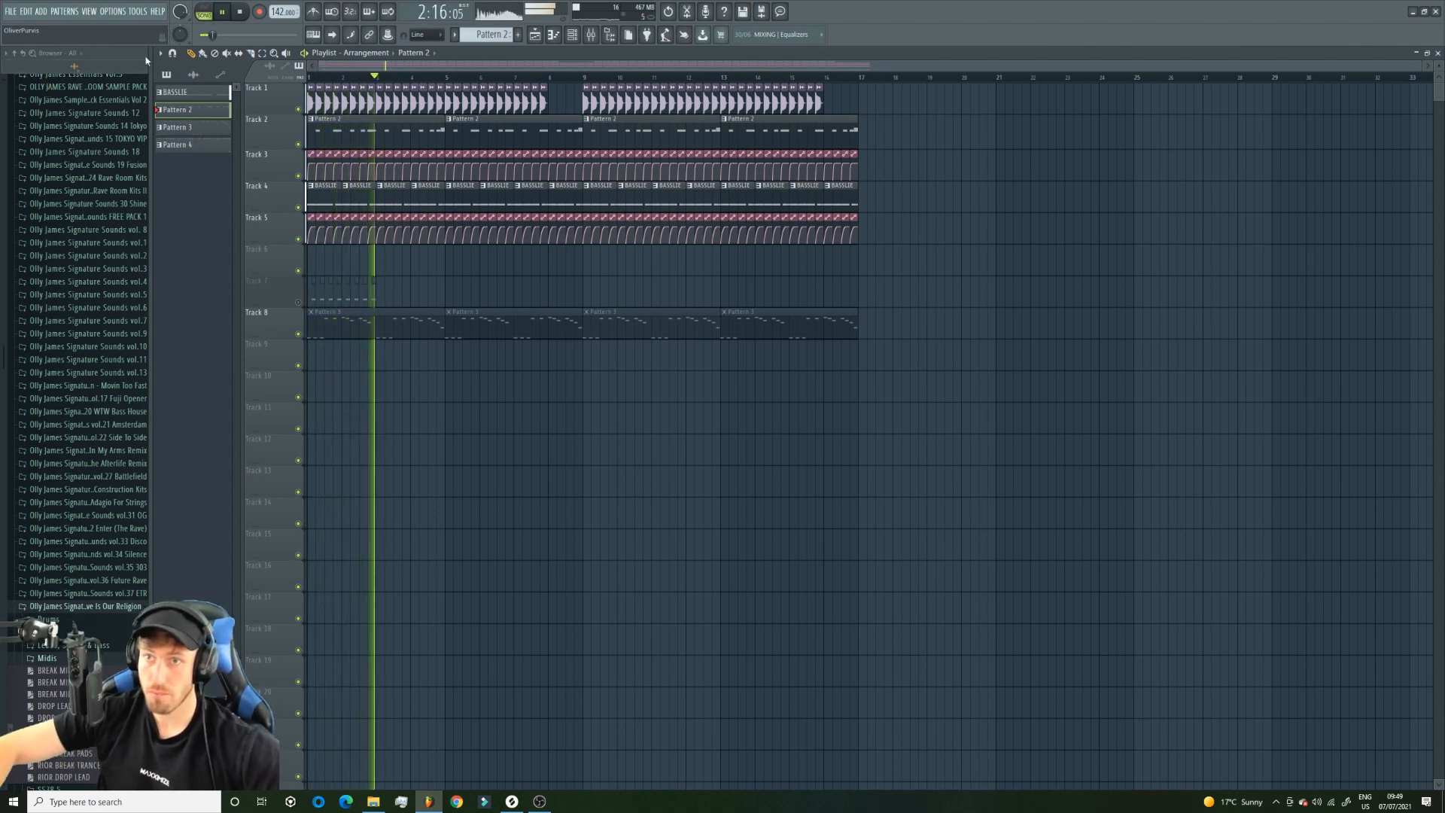
{"action": "left_click_drag", "start_coordinate": [280, 12], "coordinate": [280, 6]}
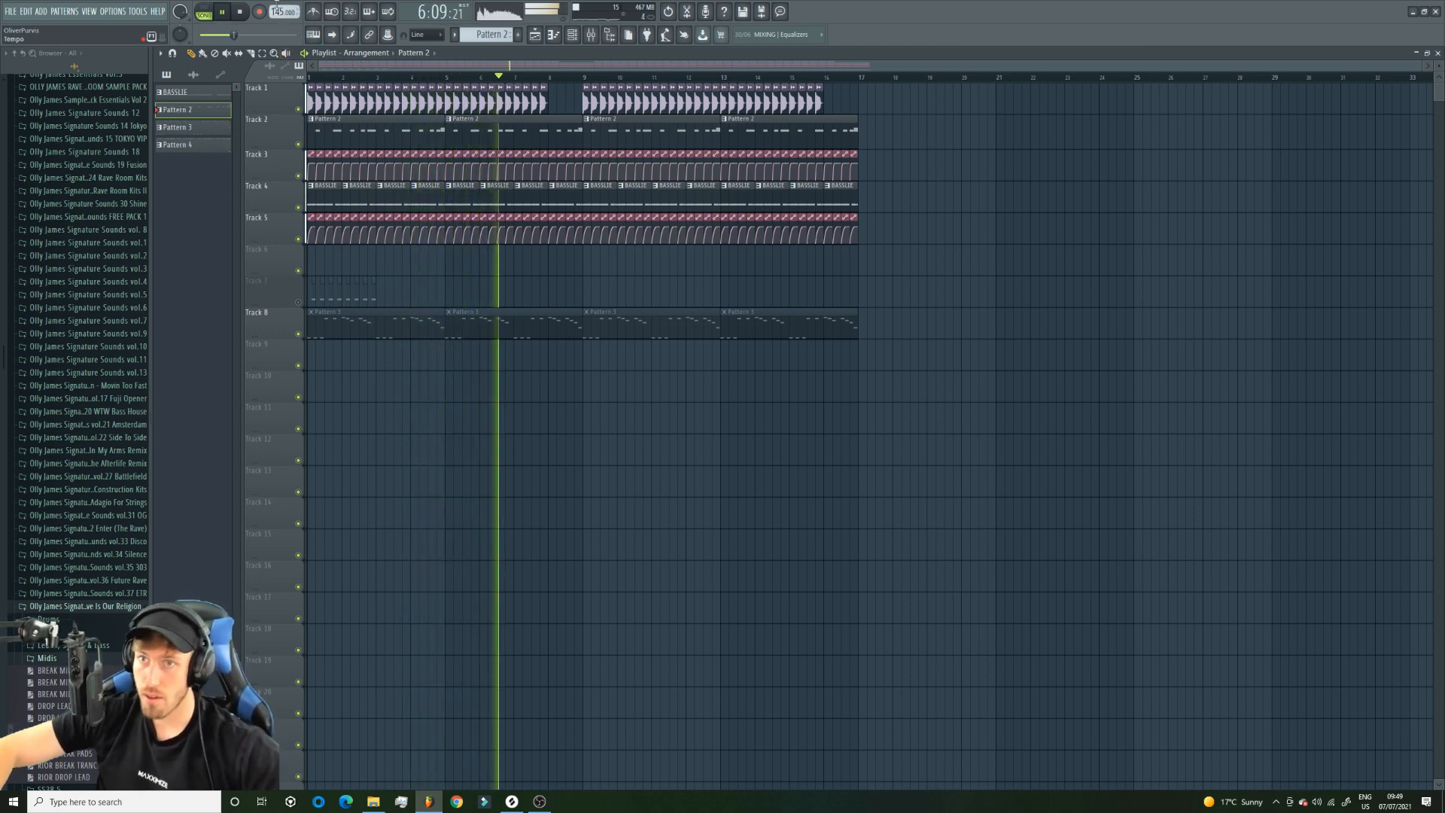
{"action": "left_click", "coordinate": [299, 144]}
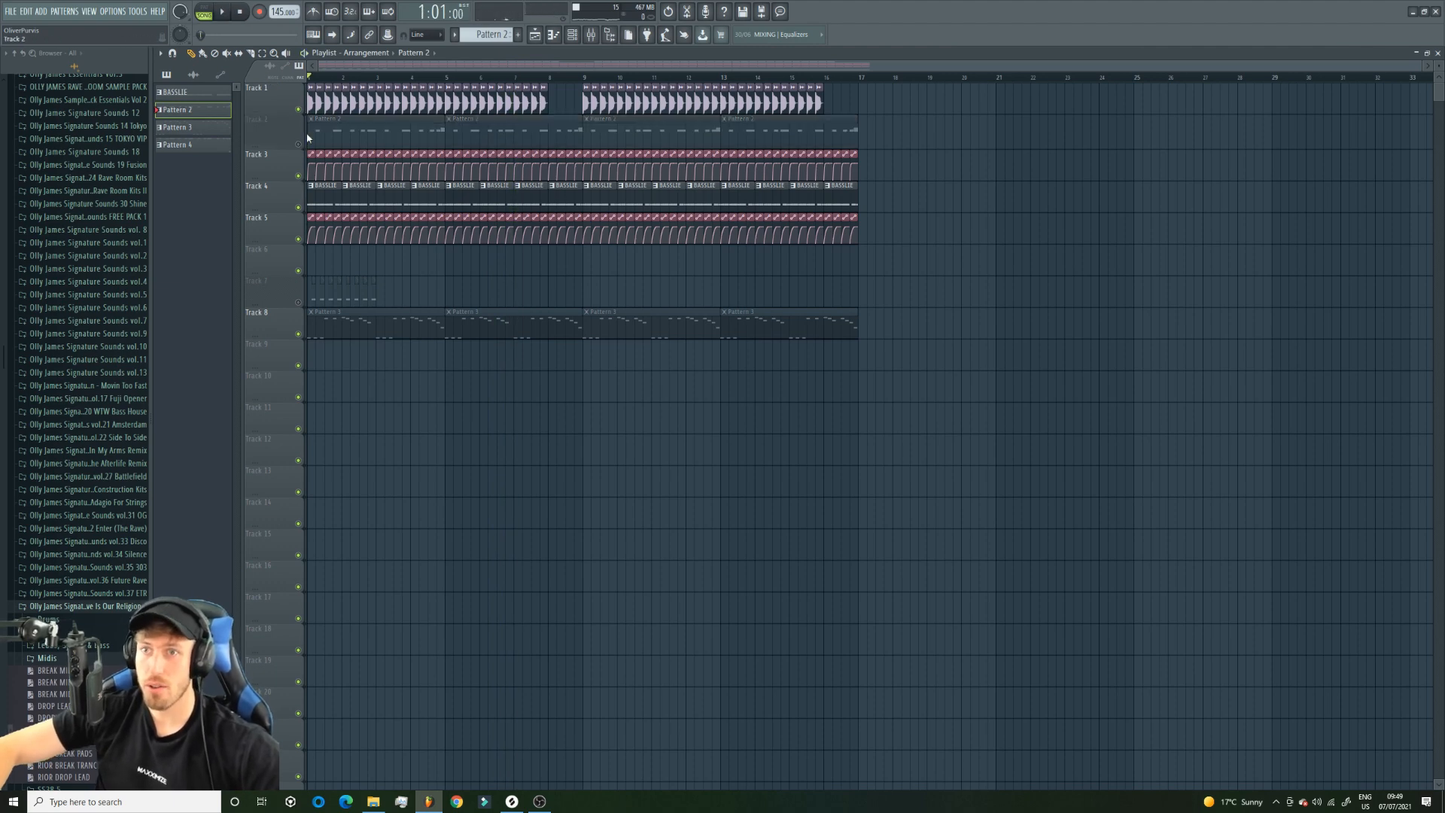
Try a later, steeper rise in the Analog bass 1 volume automation on Track 5 and check the Analog bass 1 mixer track.
{"action": "key", "text": "space"}
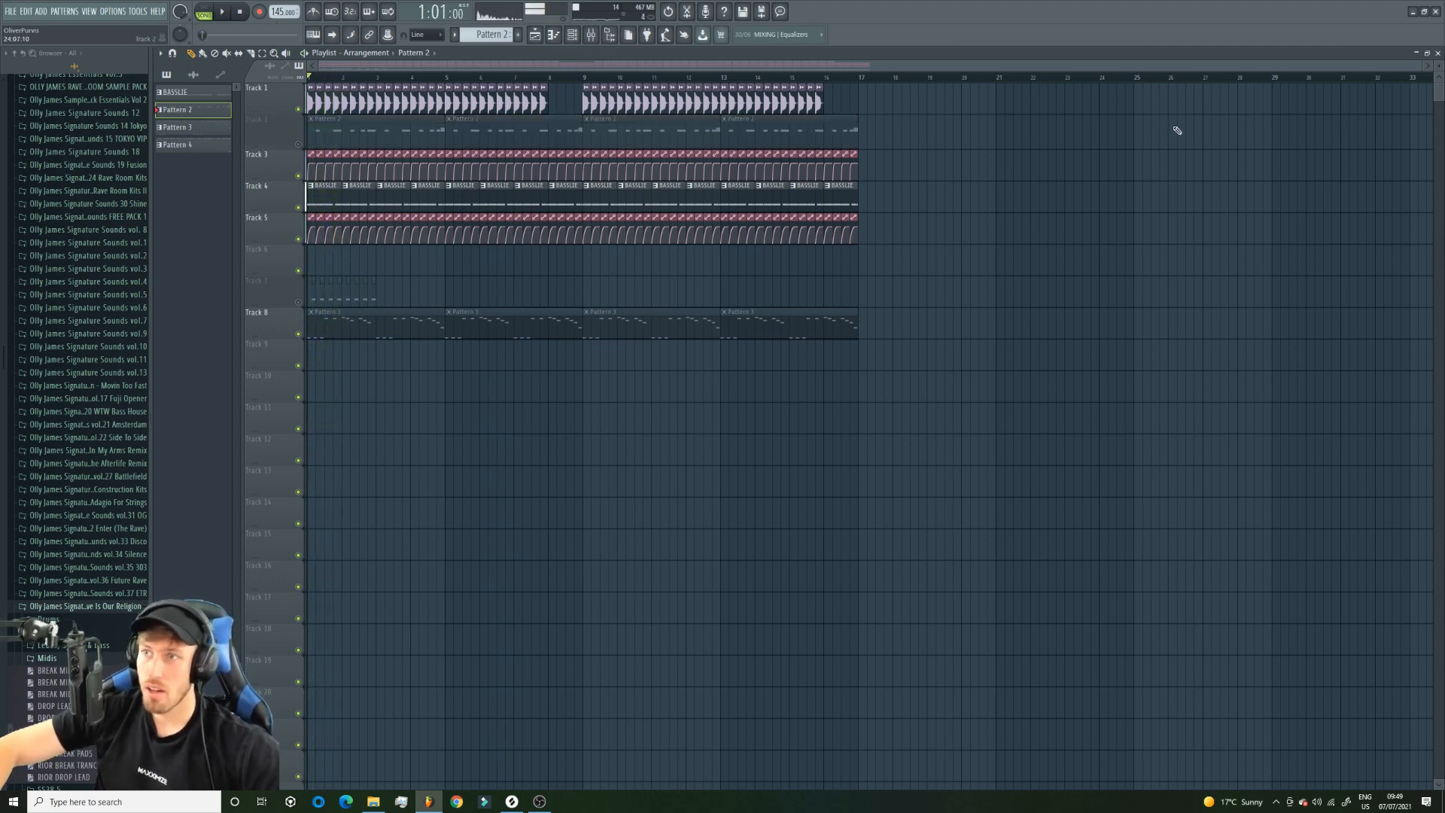
{"action": "left_click_drag", "start_coordinate": [1420, 66], "coordinate": [338, 66]}
{"action": "key", "text": "space"}
{"action": "left_click_drag", "start_coordinate": [415, 229], "coordinate": [415, 248]}
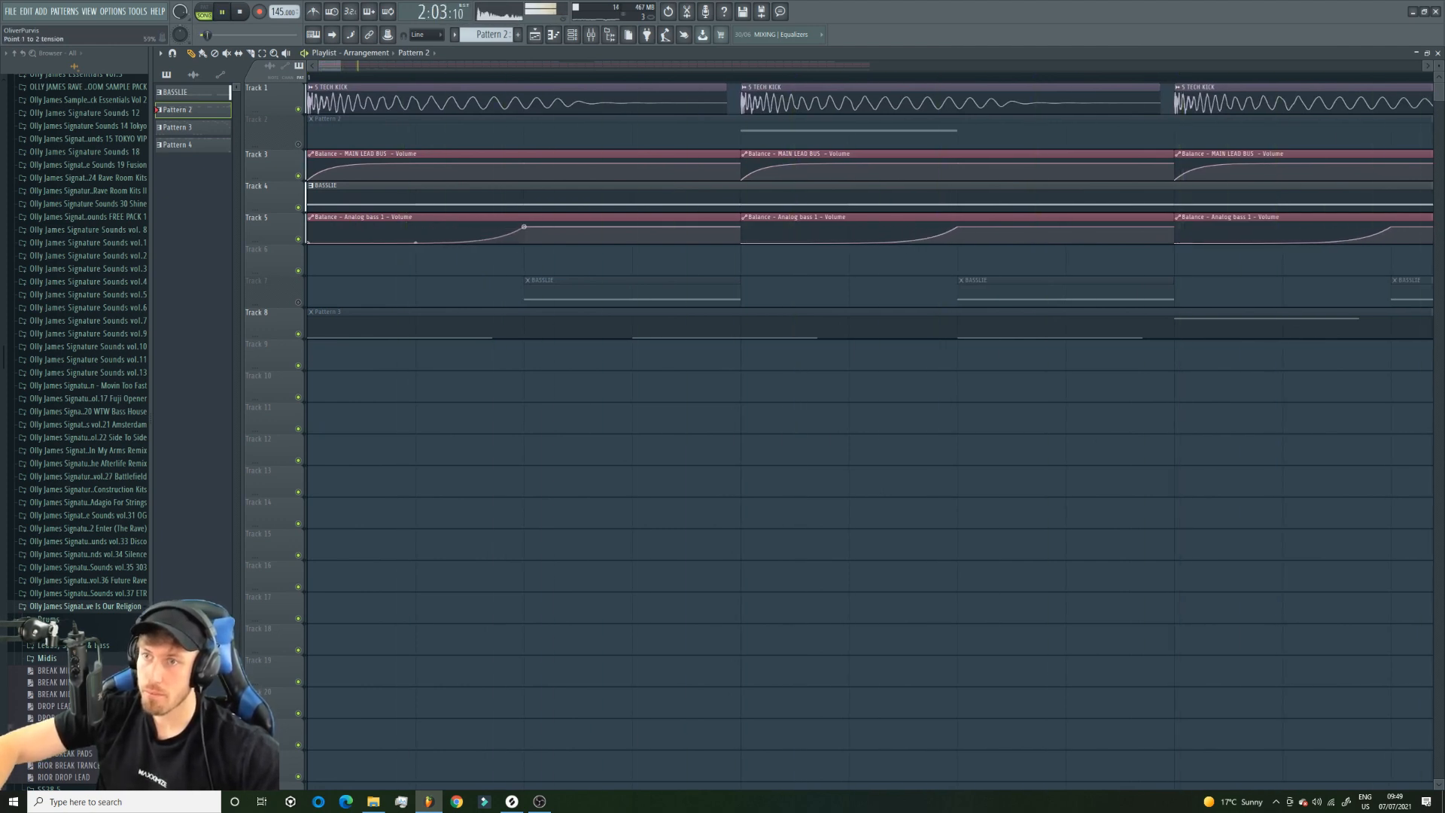
{"action": "left_click", "coordinate": [593, 36]}
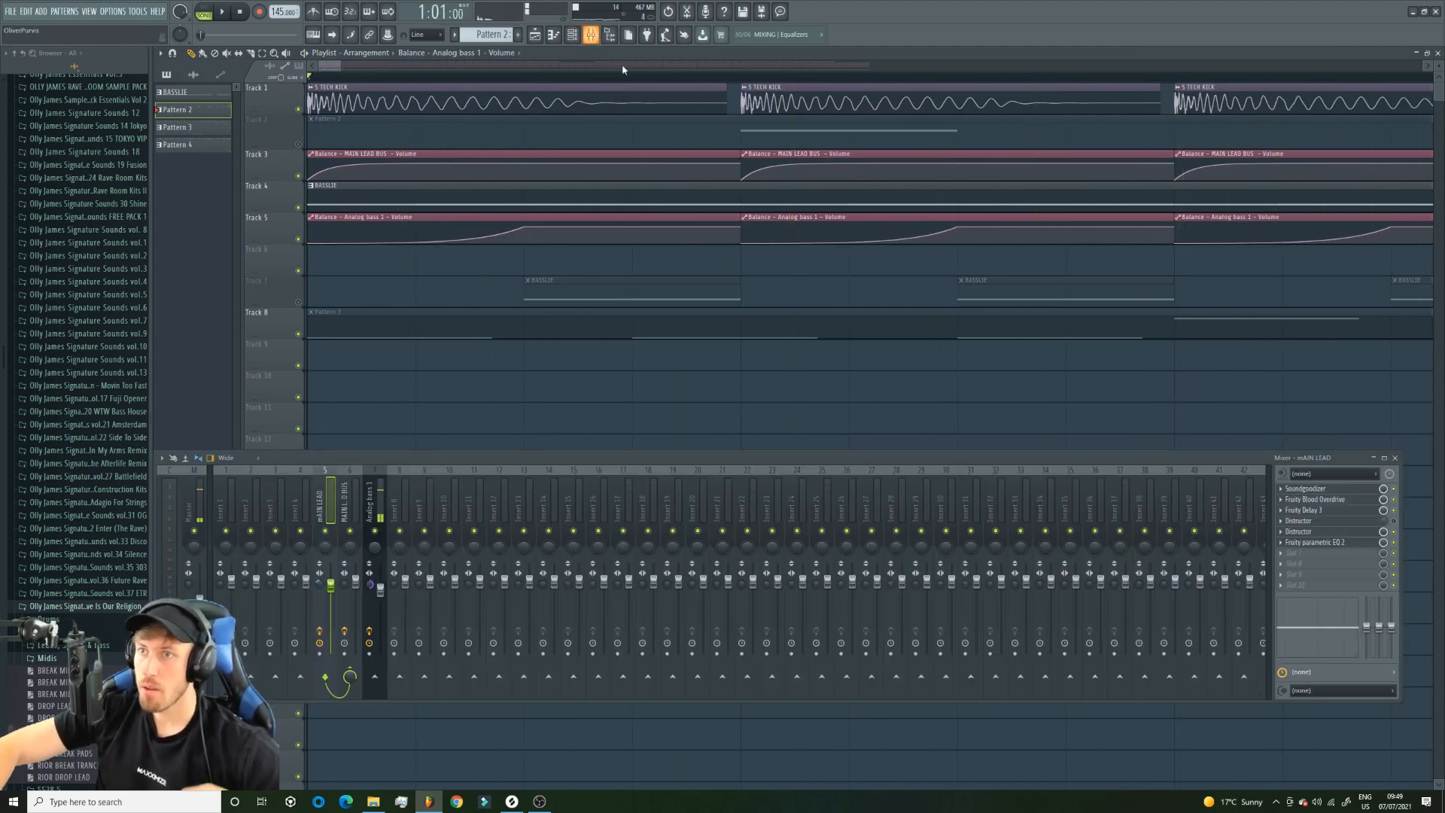
{"action": "left_click", "coordinate": [379, 503]}
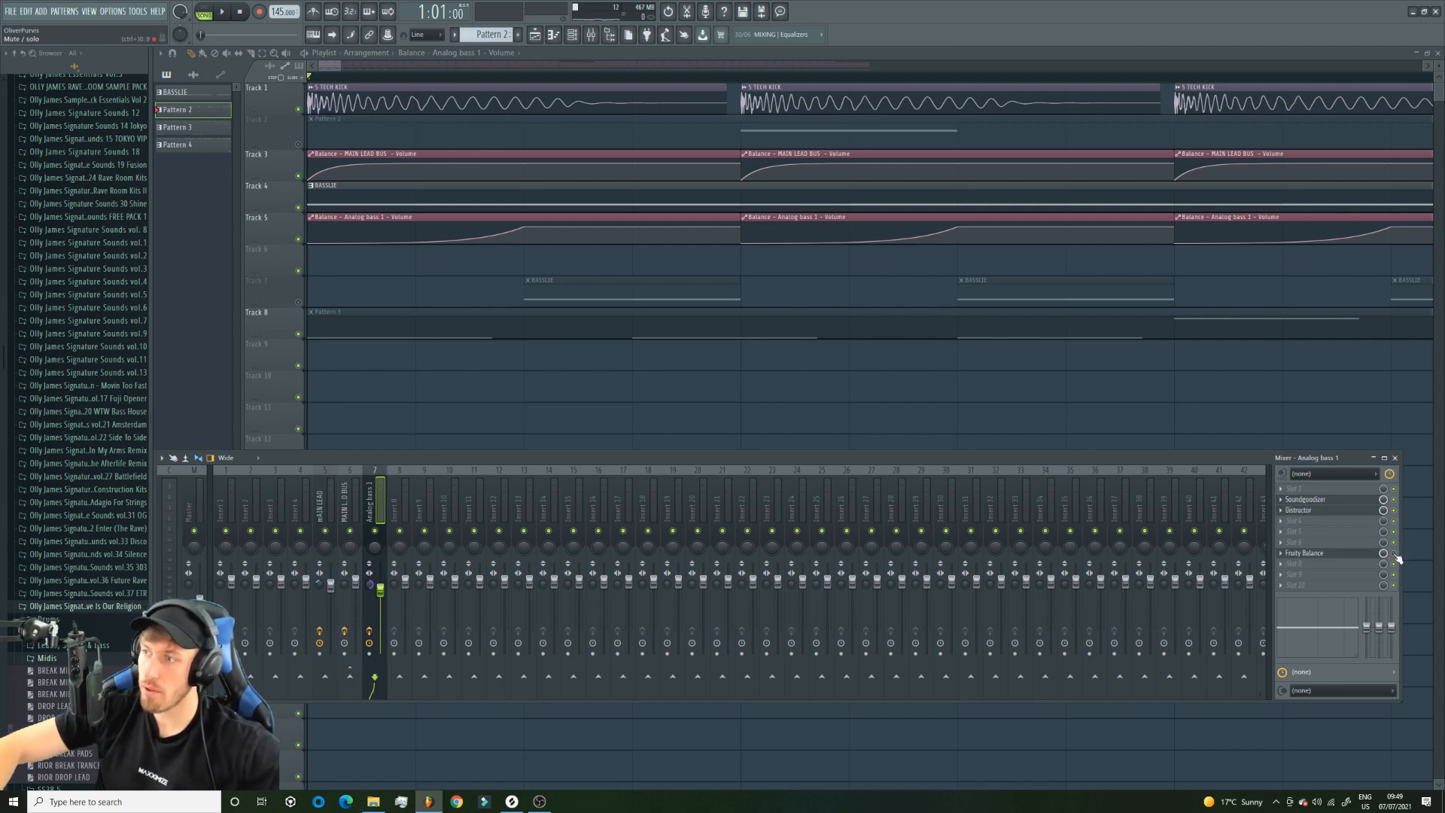
Reshape the Analog bass 1 volume automation on Track 5 with an added midpoint, holding it low before a small step and a ramp up.
{"action": "left_click_drag", "start_coordinate": [414, 247], "coordinate": [397, 203]}
{"action": "key", "text": "ctrl+z"}
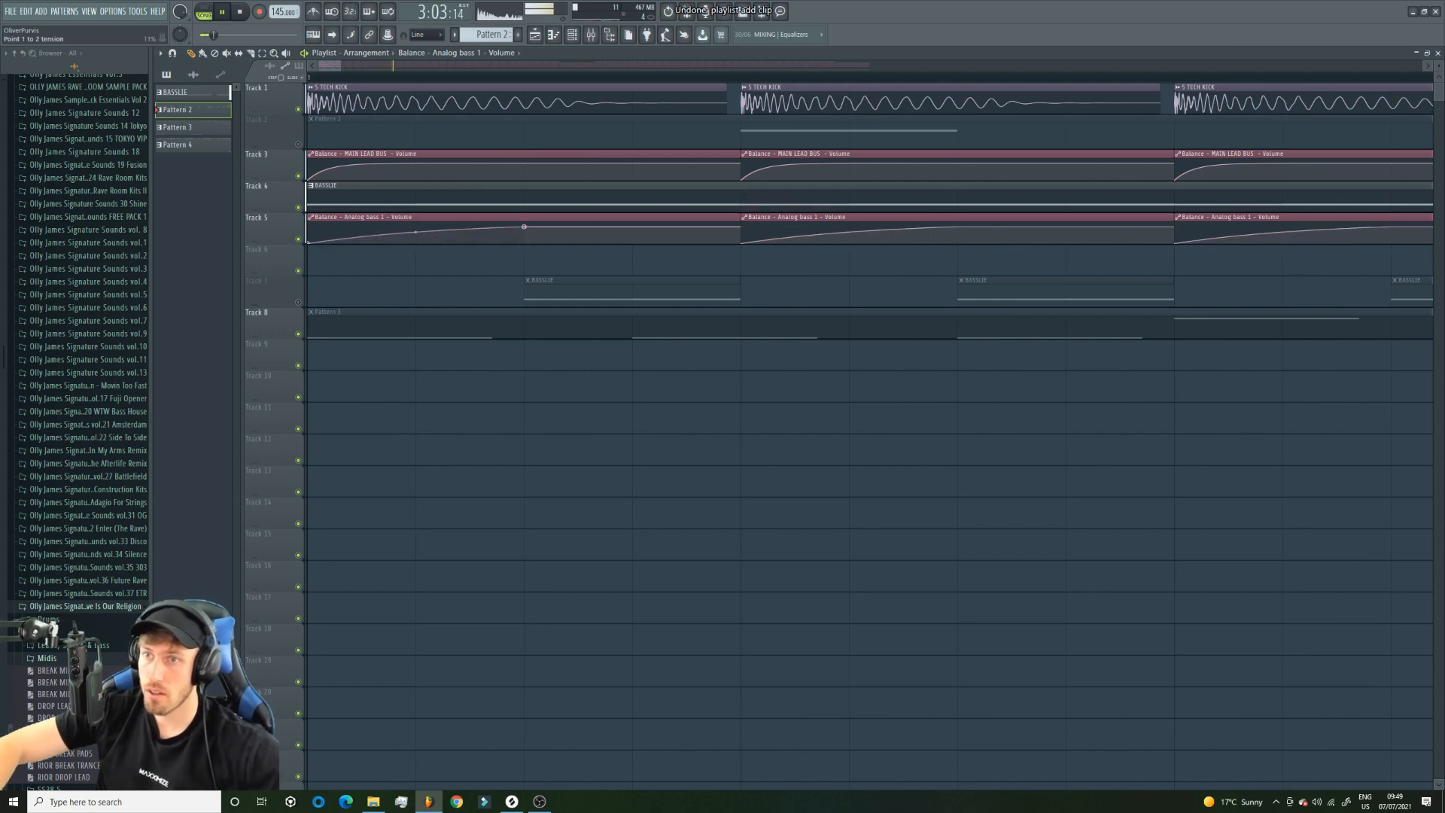
{"action": "left_click_drag", "start_coordinate": [417, 228], "coordinate": [419, 241]}
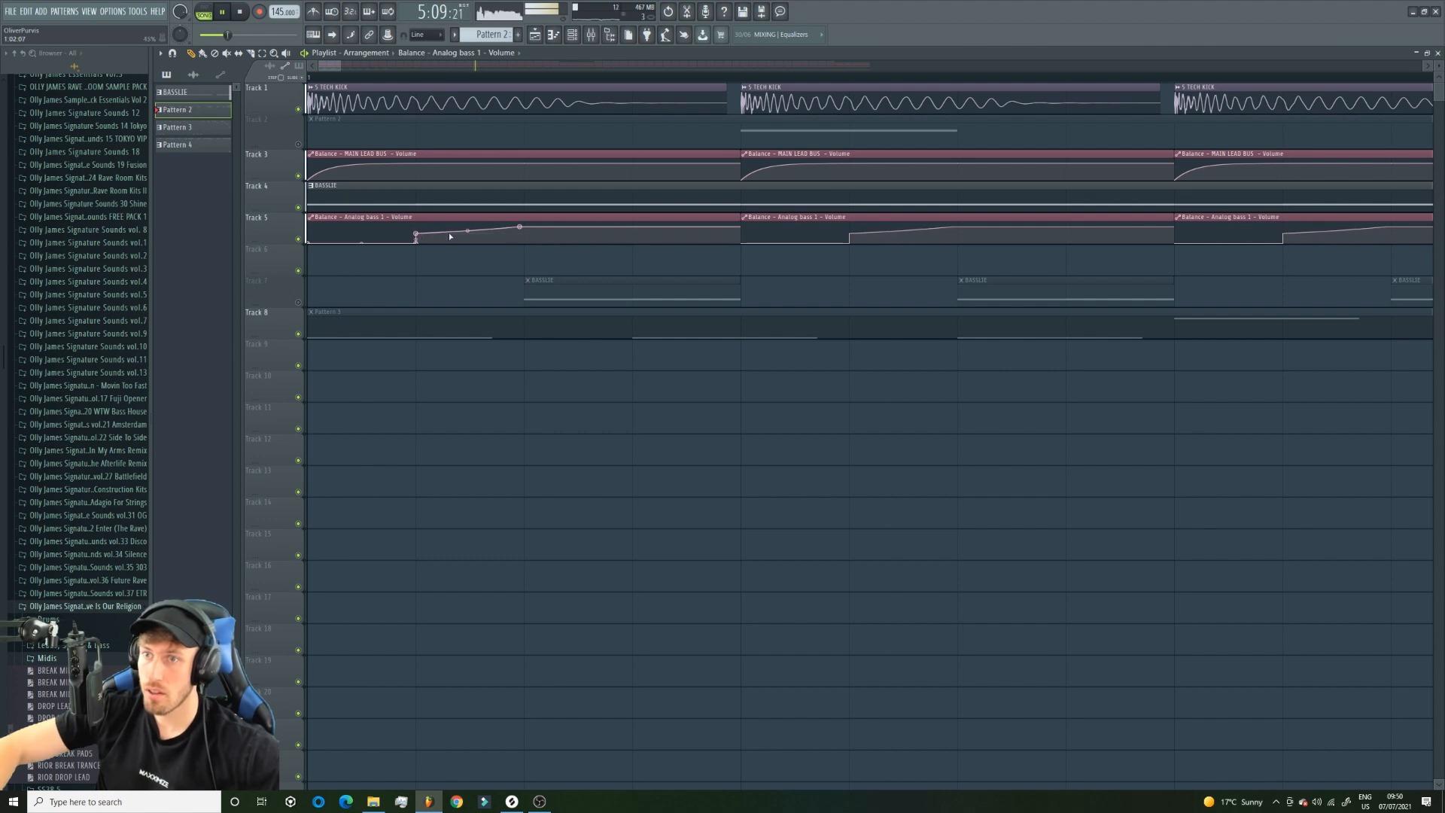
{"action": "left_click_drag", "start_coordinate": [416, 234], "coordinate": [416, 239]}
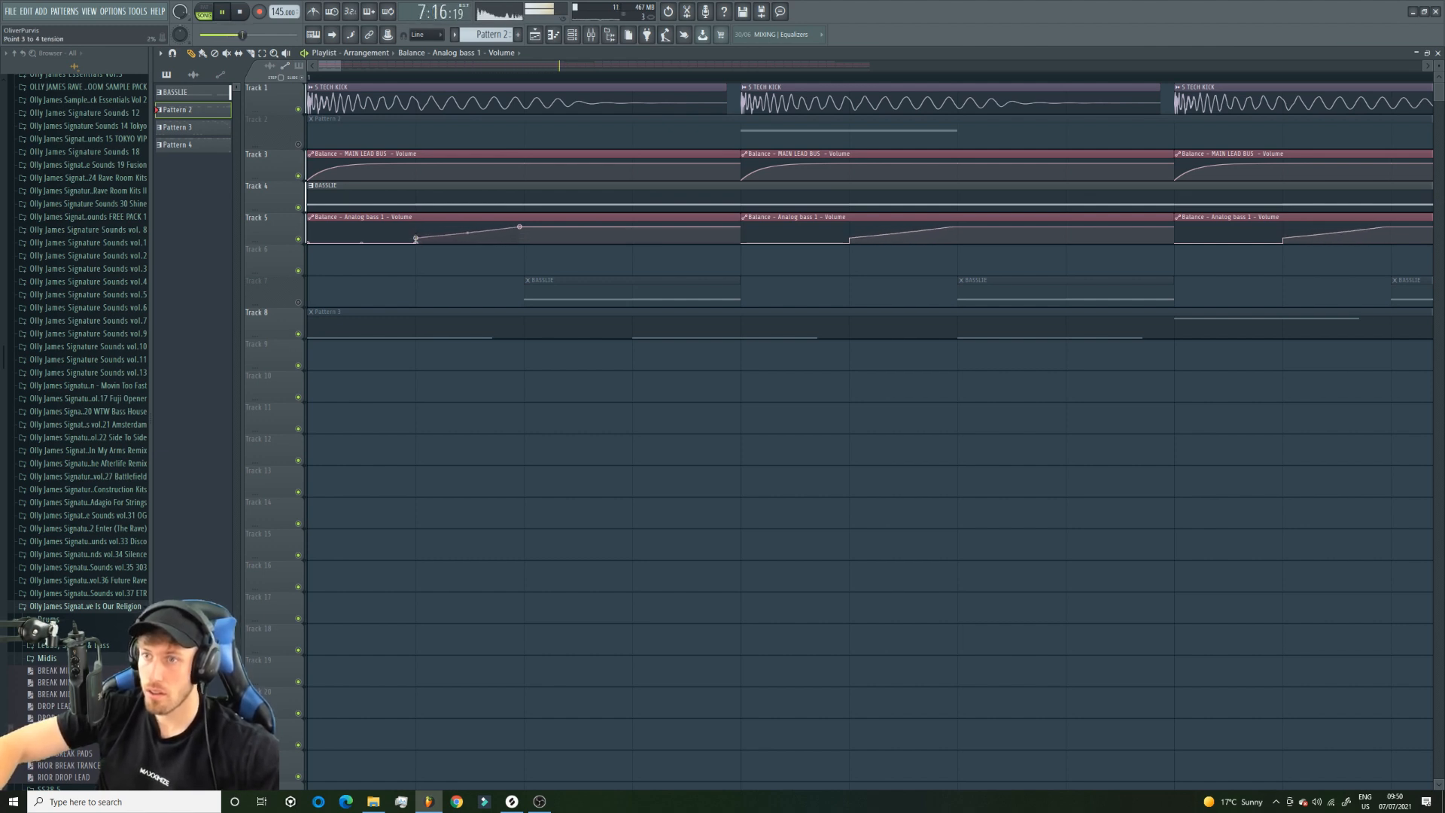
{"action": "left_click_drag", "start_coordinate": [340, 64], "coordinate": [501, 67]}
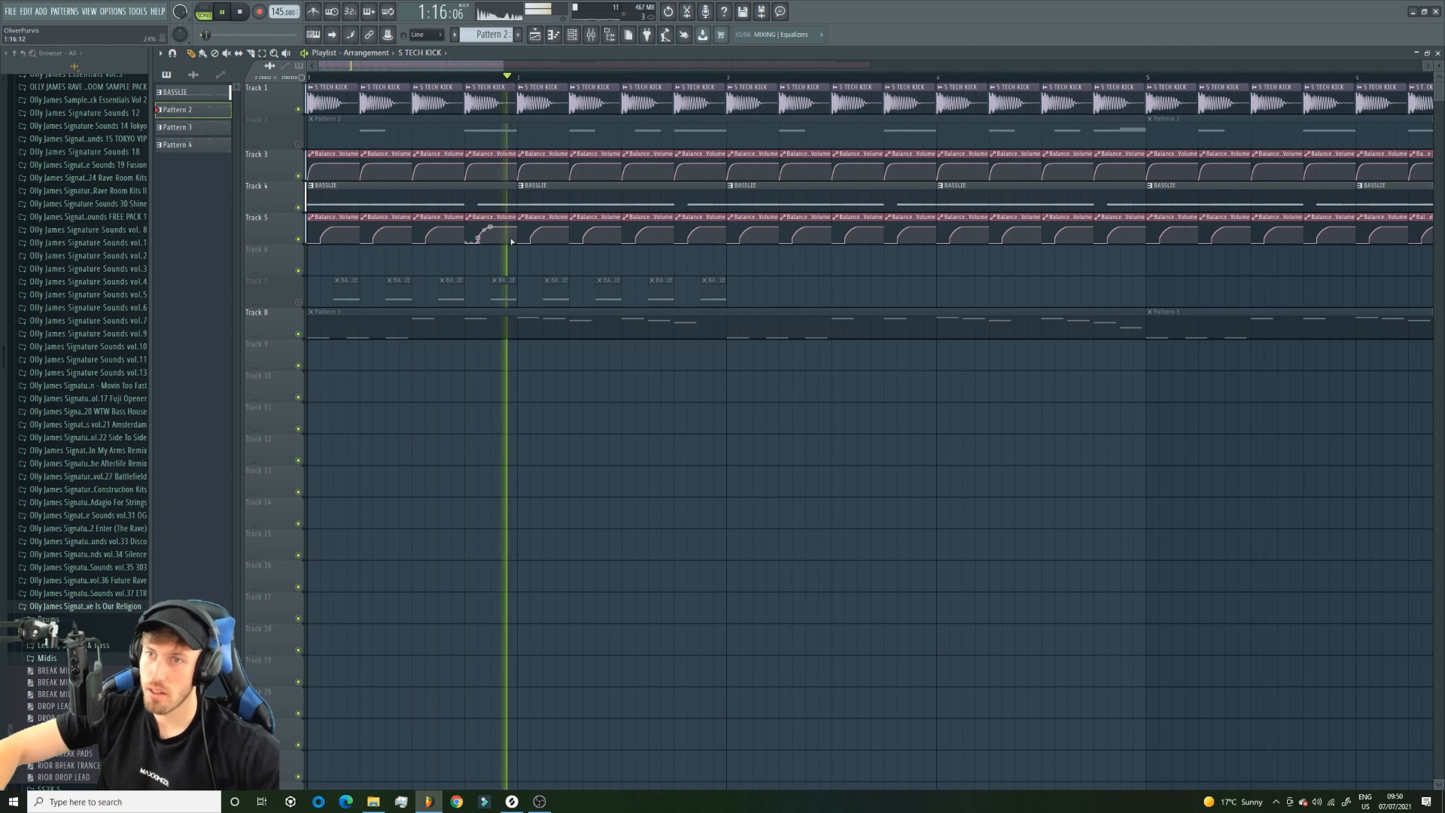
{"action": "left_click_drag", "start_coordinate": [379, 231], "coordinate": [379, 234]}
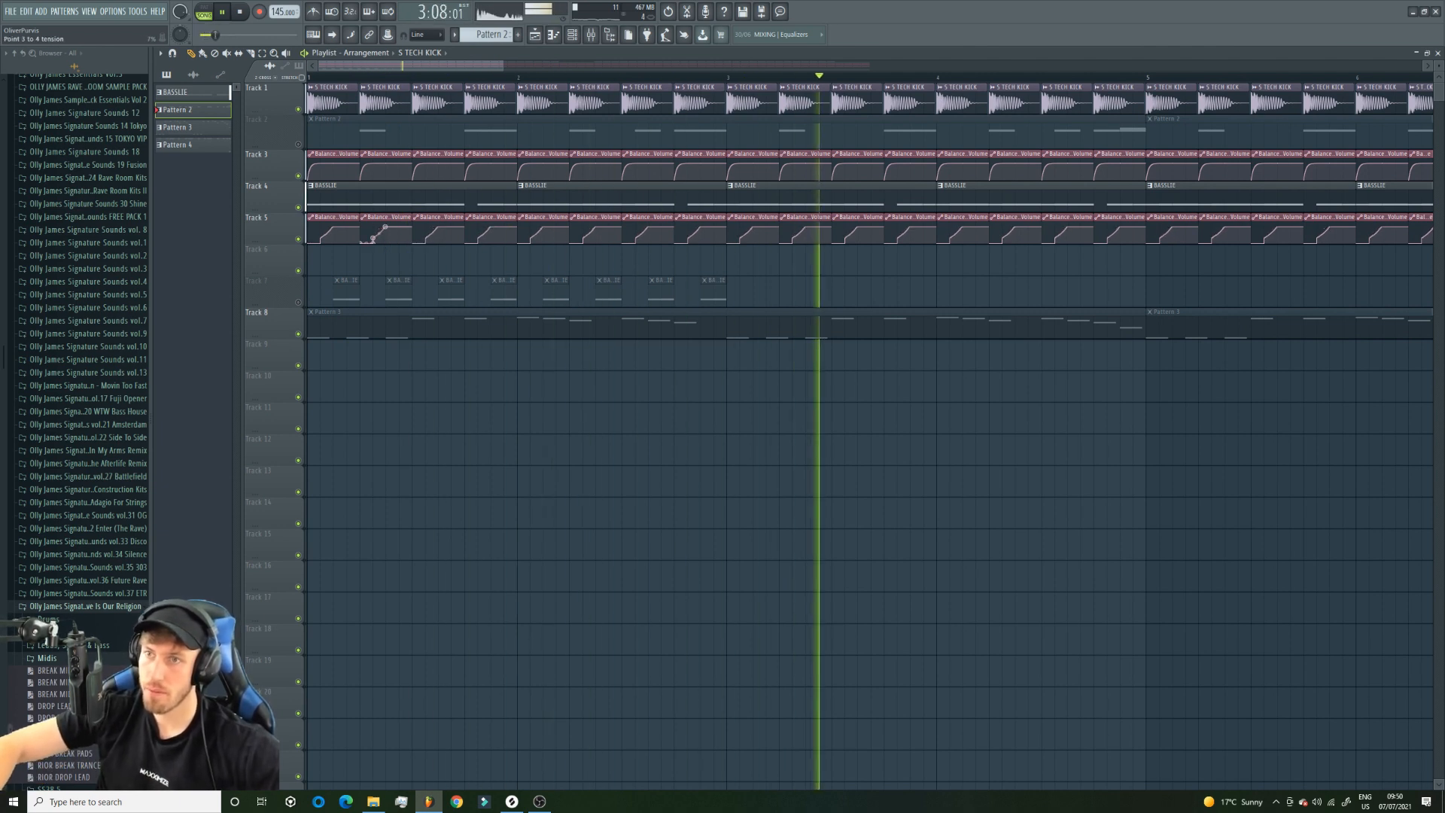
Open the BASSLIE pattern and delete the Analog bass 1 channel.
{"action": "double_click", "coordinate": [400, 209]}
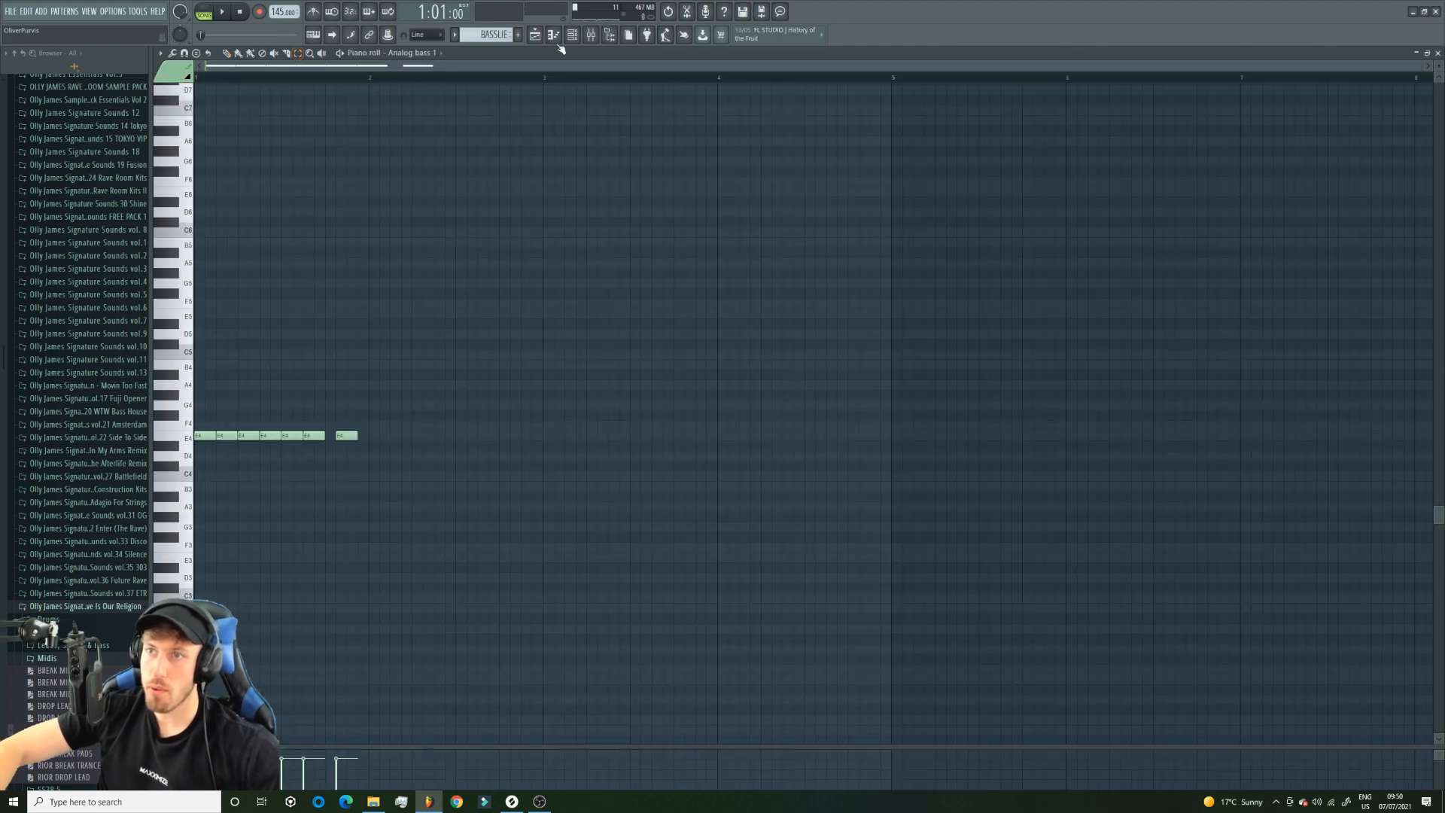
{"action": "left_click", "coordinate": [571, 35]}
{"action": "right_click", "coordinate": [293, 235]}
{"action": "left_click", "coordinate": [359, 336]}
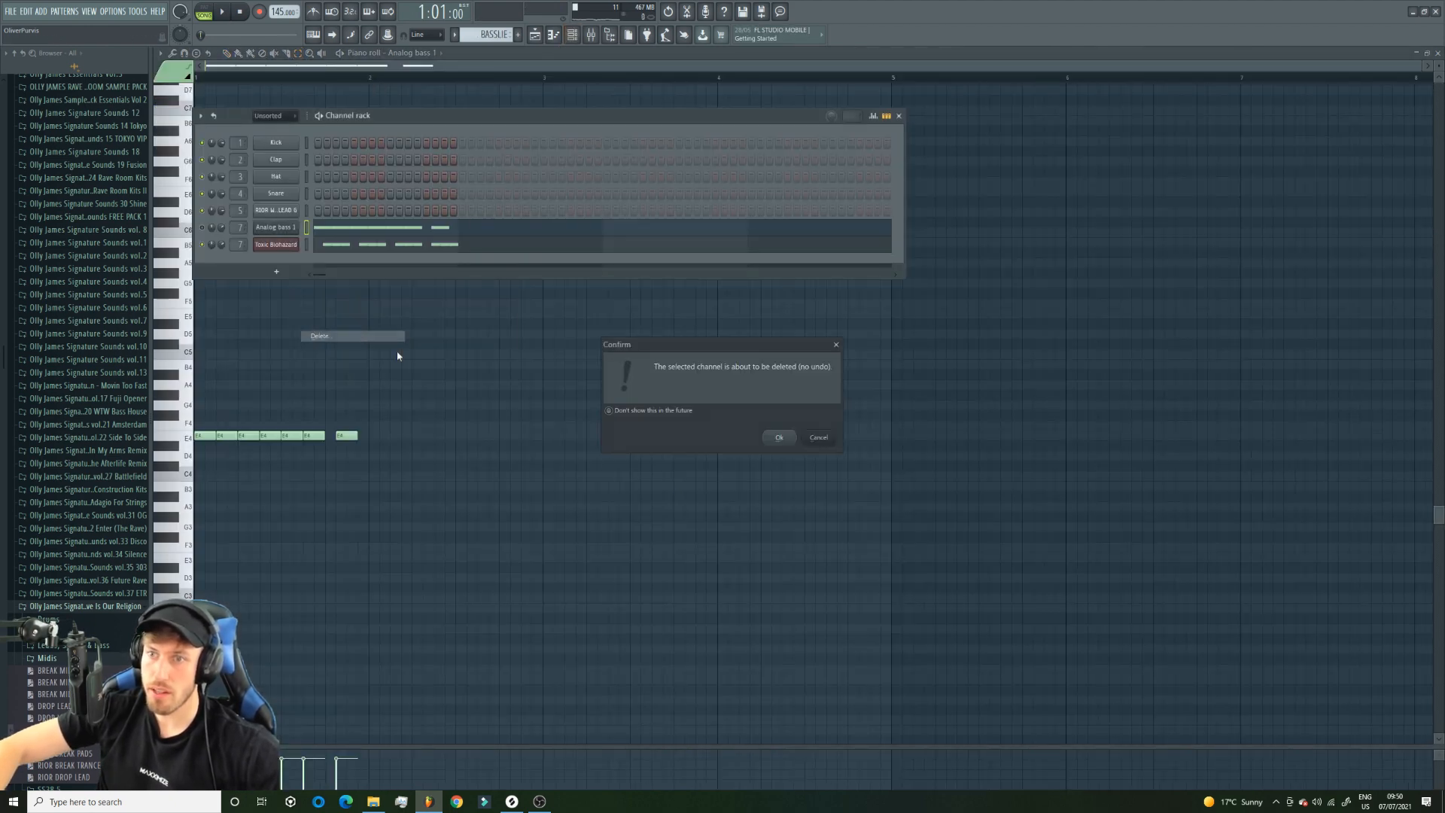
{"action": "left_click", "coordinate": [776, 440]}
Turn snapping off and slightly shorten all of Toxic Biohazard's E4 notes in BASSLIE, leaving small gaps between them.
{"action": "right_click", "coordinate": [285, 238]}
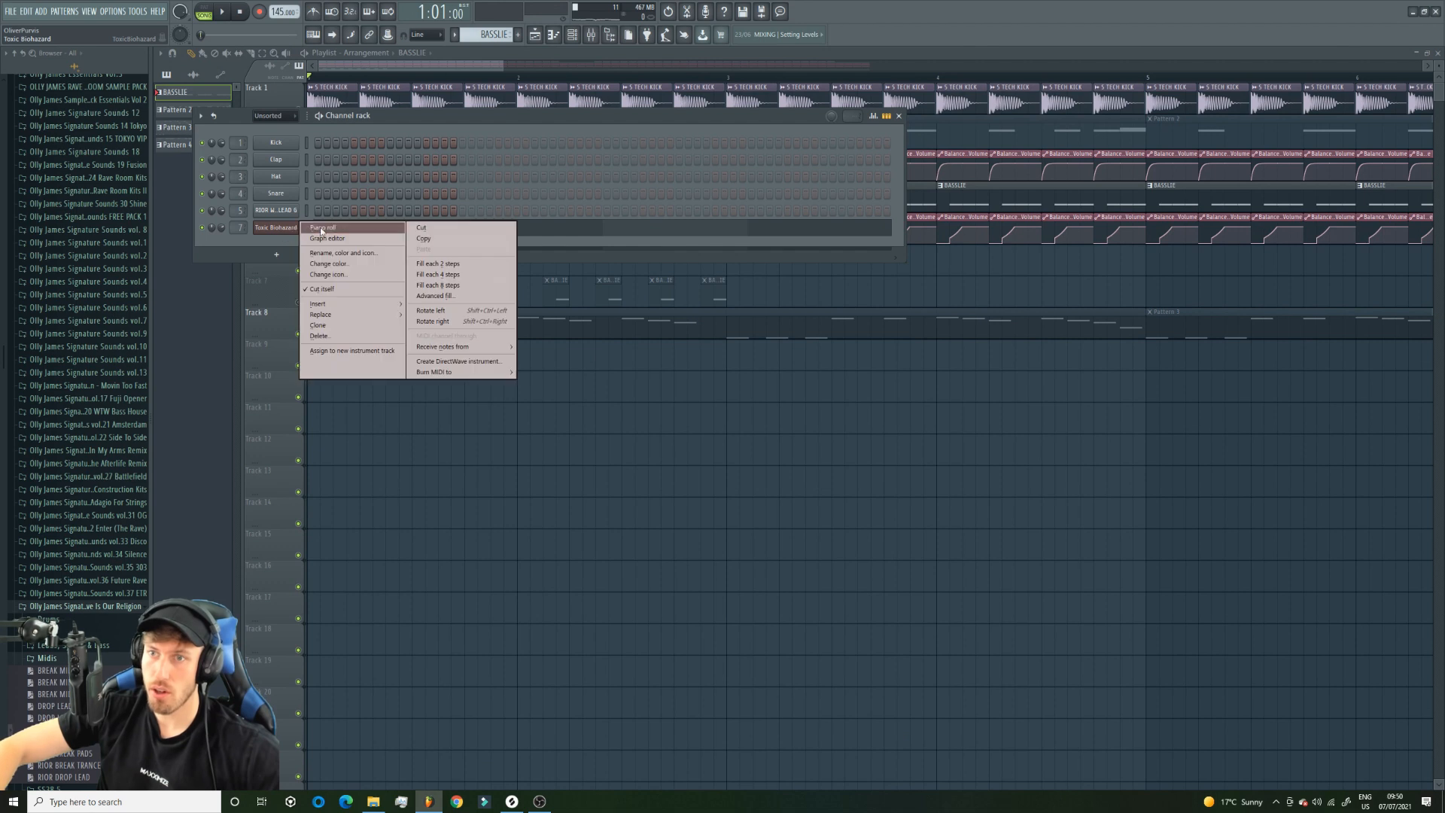
{"action": "left_click", "coordinate": [323, 228]}
{"action": "key", "text": "space"}
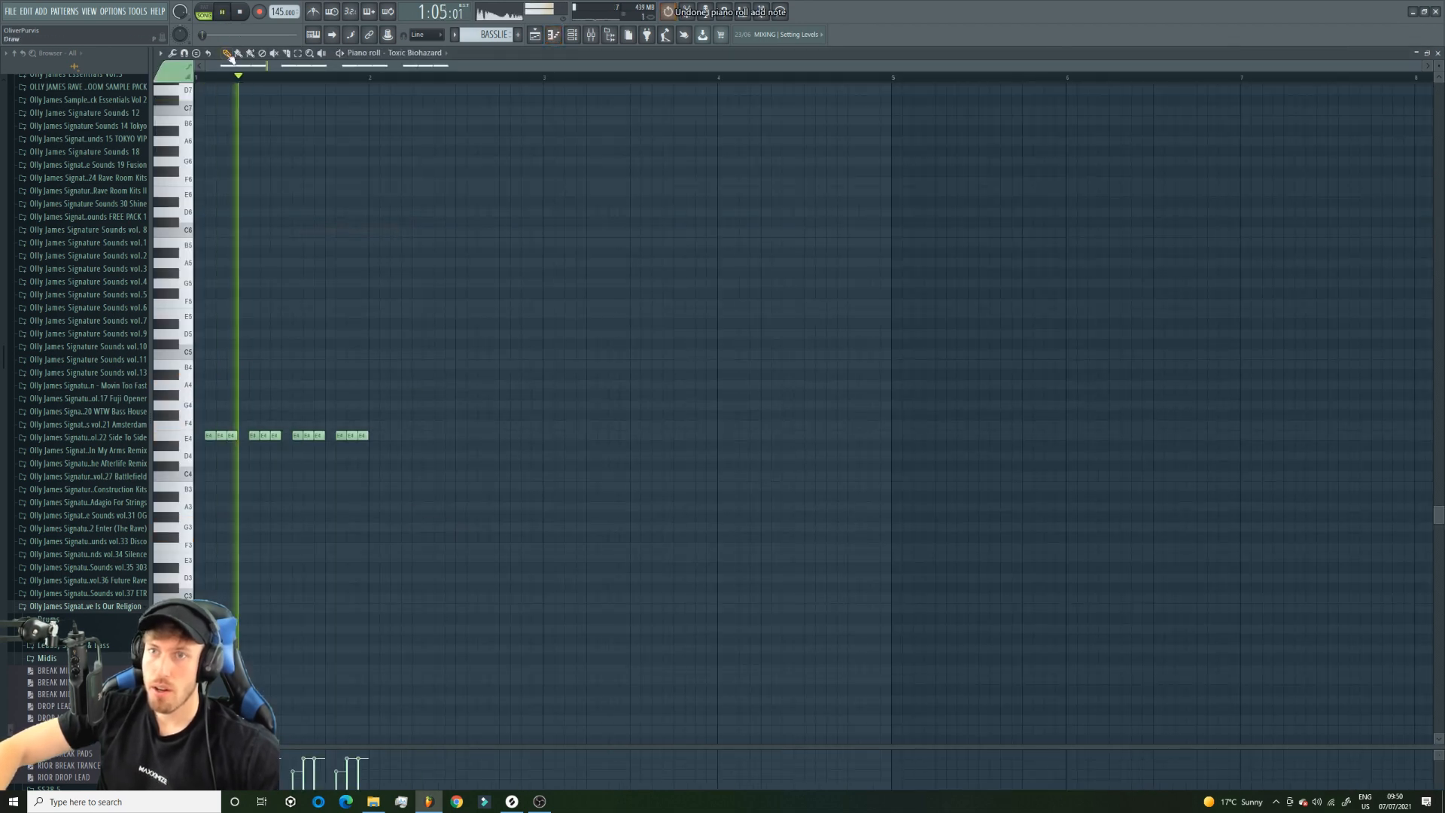
{"action": "left_click", "coordinate": [417, 39]}
{"action": "left_click", "coordinate": [425, 79]}
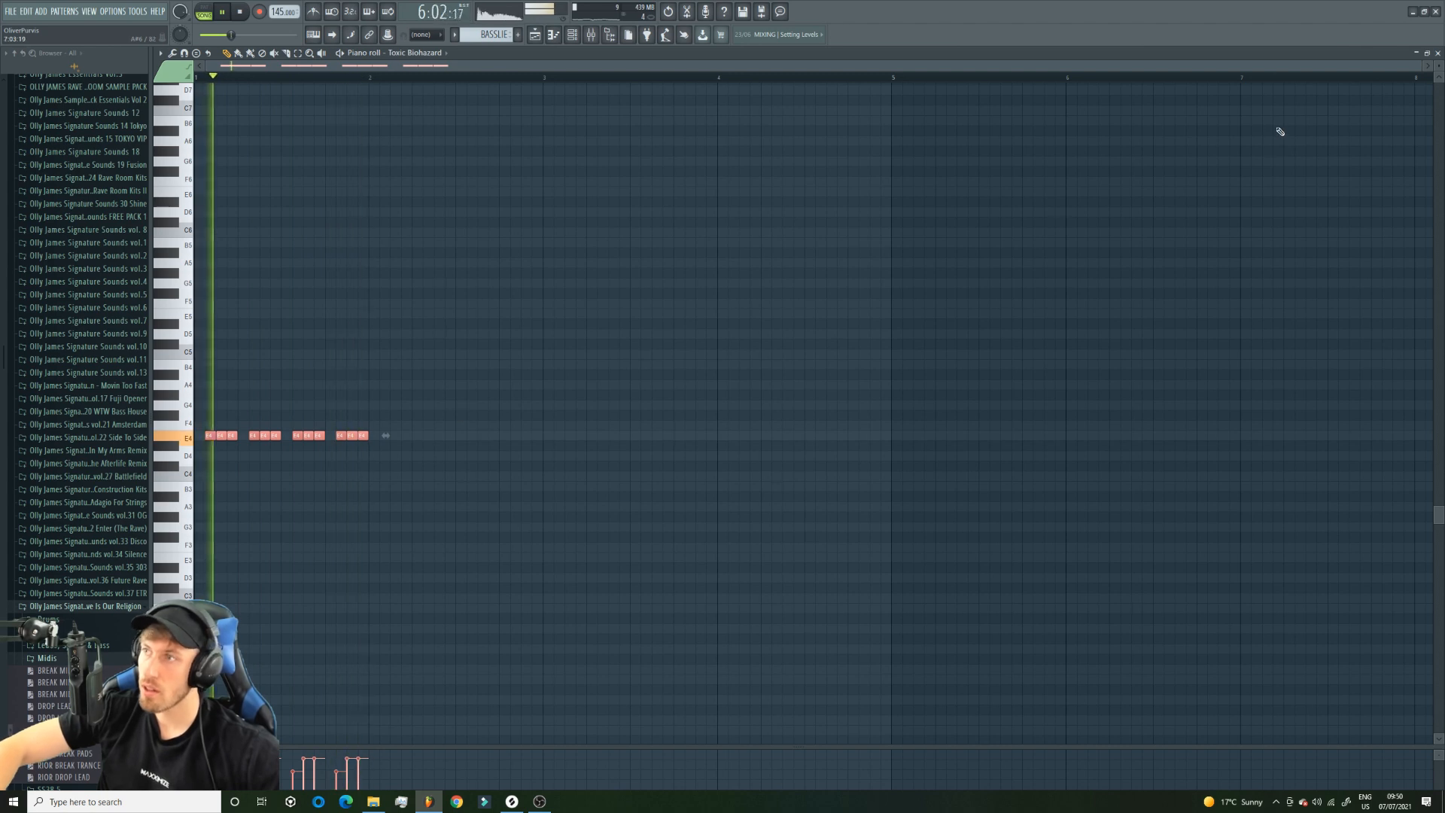
{"action": "left_click_drag", "start_coordinate": [1421, 66], "coordinate": [588, 66]}
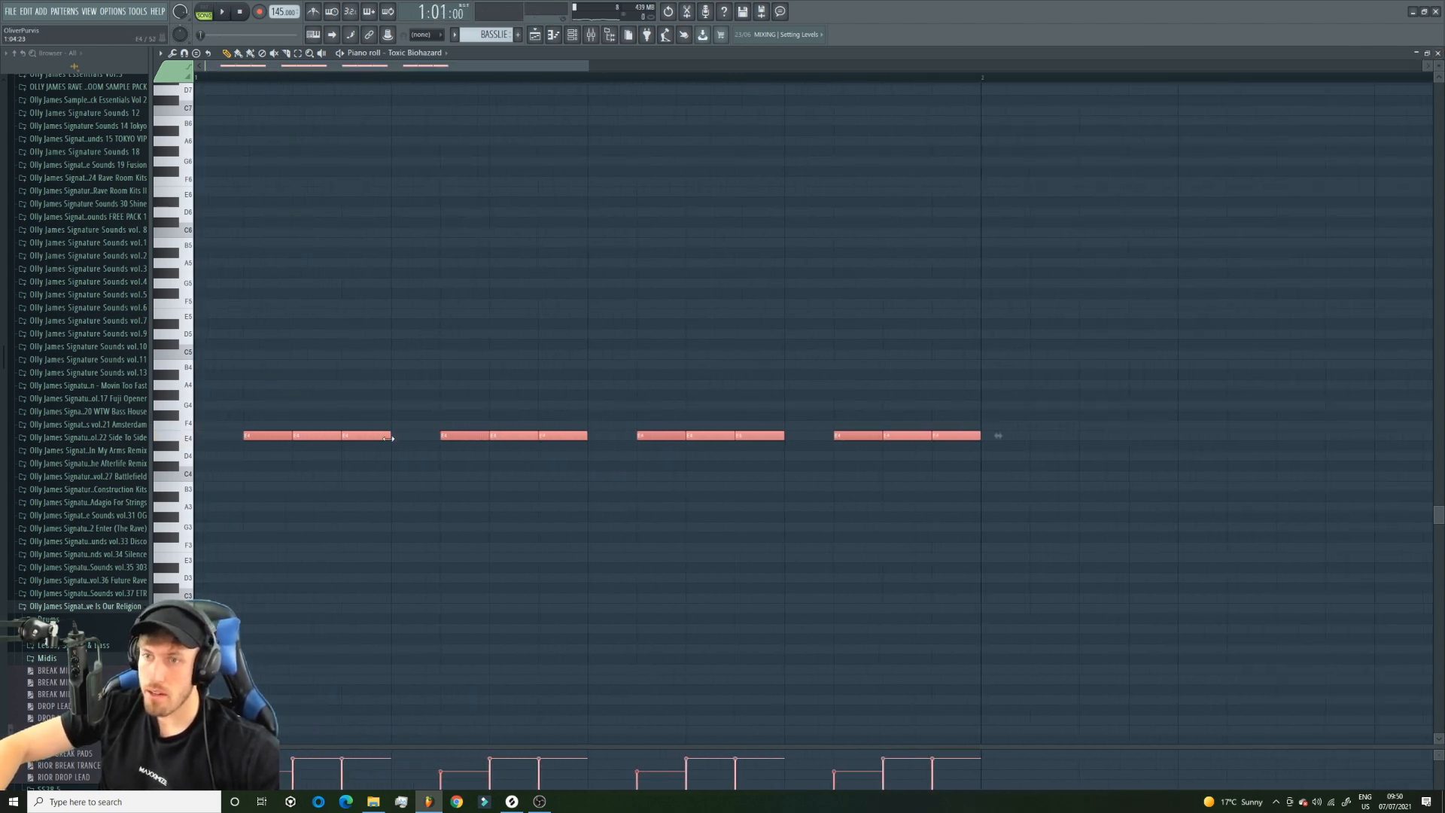
{"action": "key", "text": "space"}
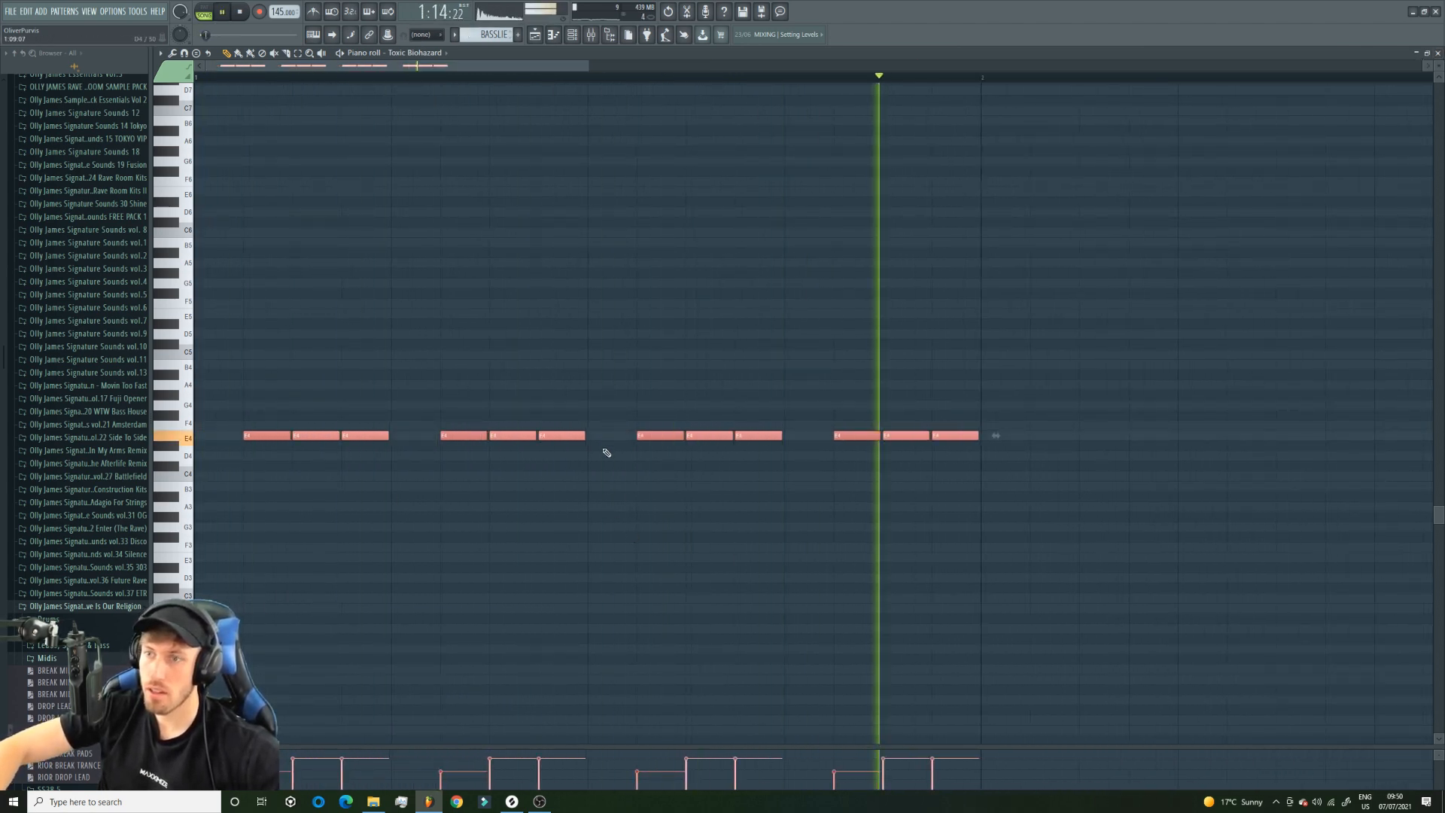
{"action": "left_click_drag", "start_coordinate": [581, 439], "coordinate": [576, 441]}
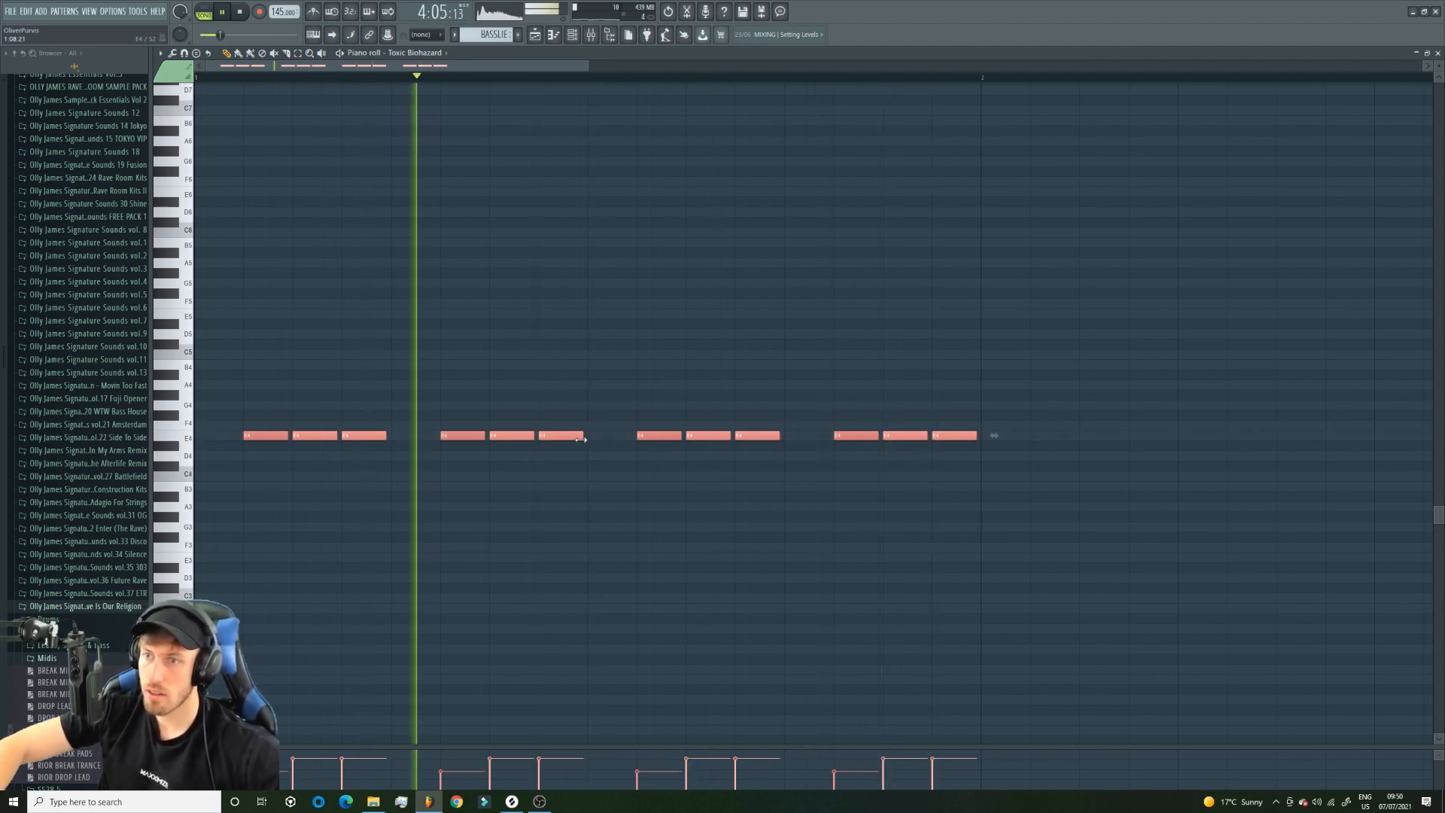
{"action": "key", "text": "space"}
{"action": "key", "text": "F5"}
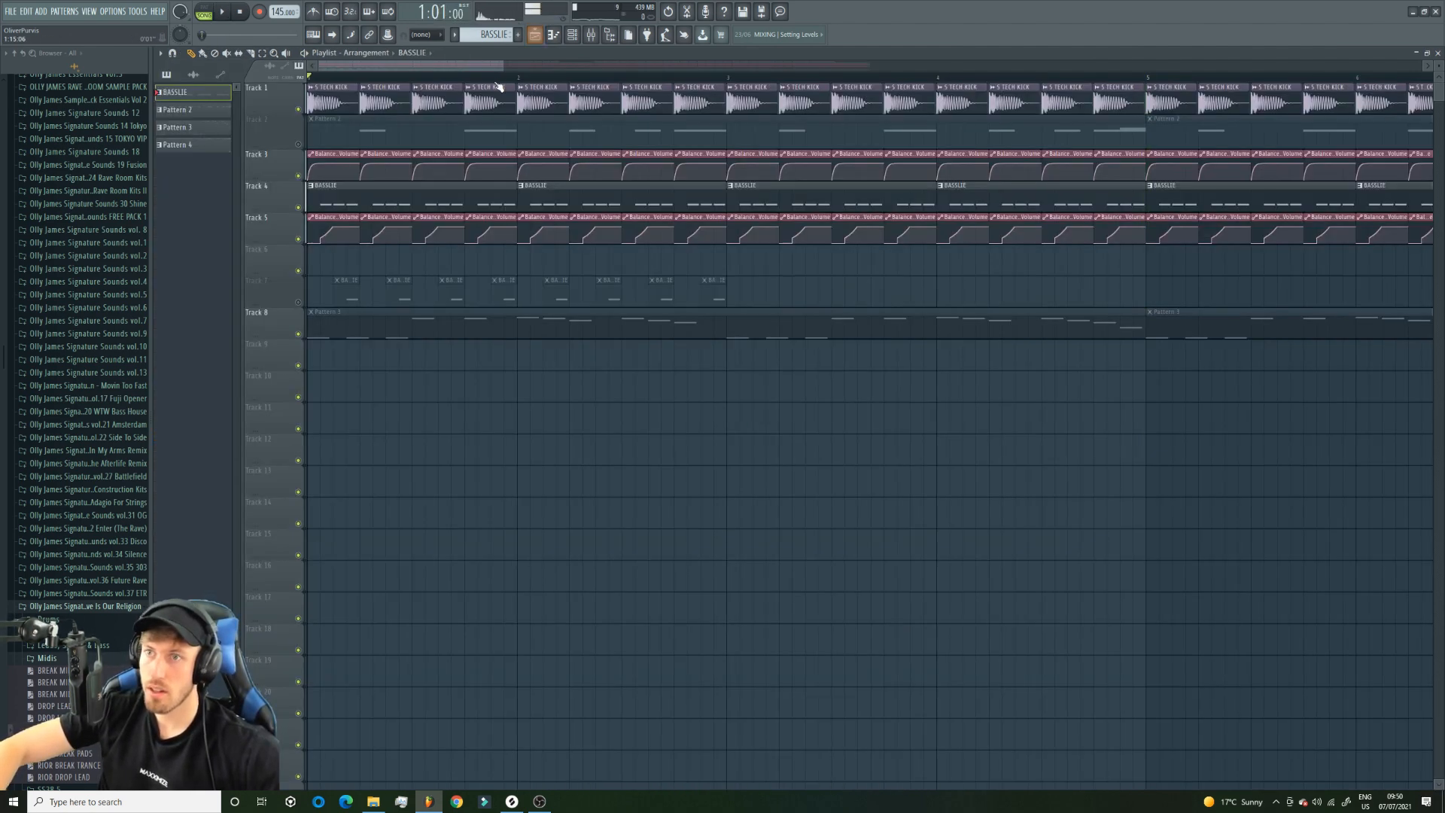
Unmute Track 2 to hear the lead with the edited bassline and set snapping to Line.
{"action": "key", "text": "space"}
{"action": "left_click", "coordinate": [299, 143]}
{"action": "key", "text": "space"}
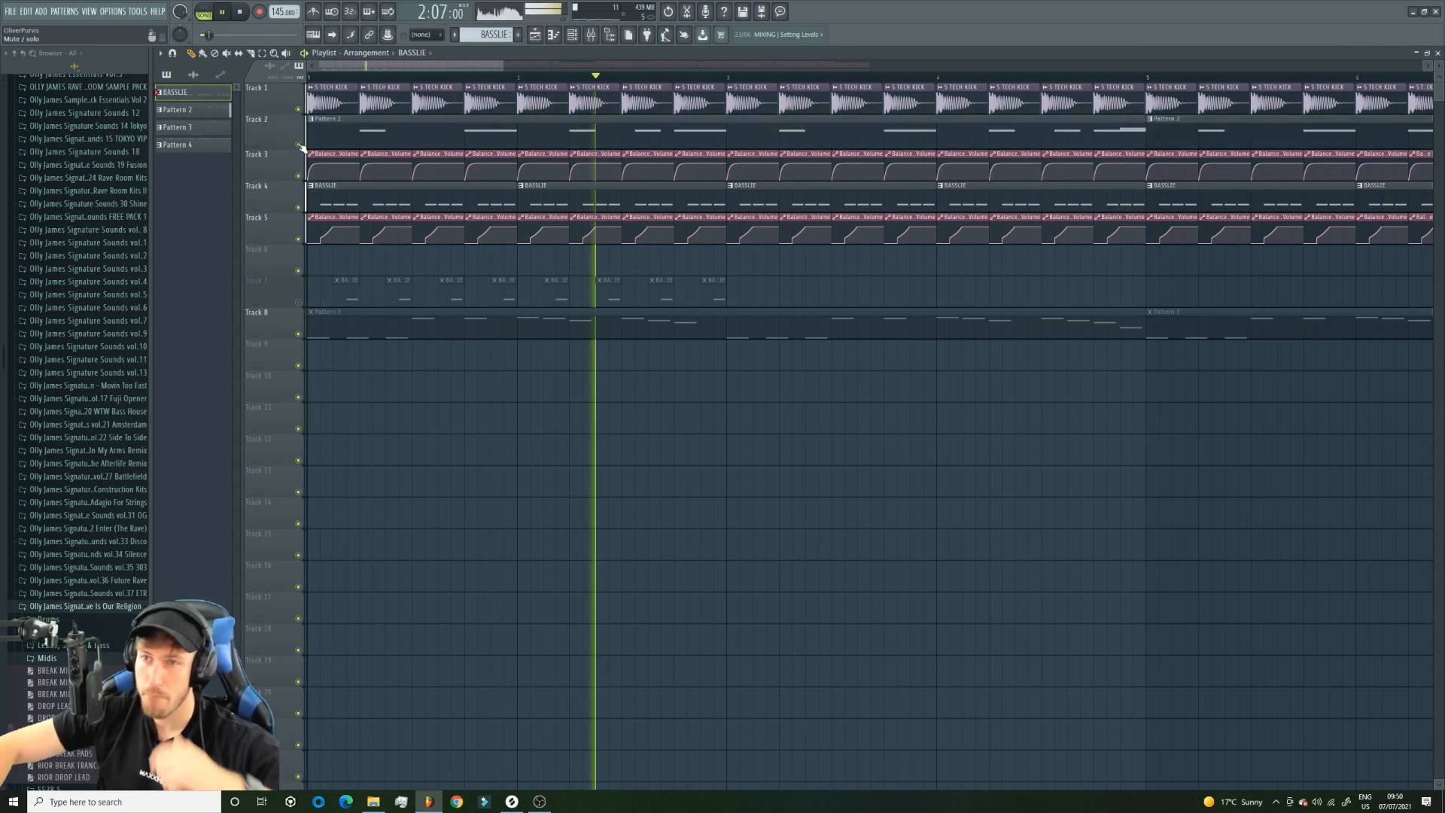
{"action": "left_click", "coordinate": [425, 34]}
{"action": "left_click", "coordinate": [425, 46]}
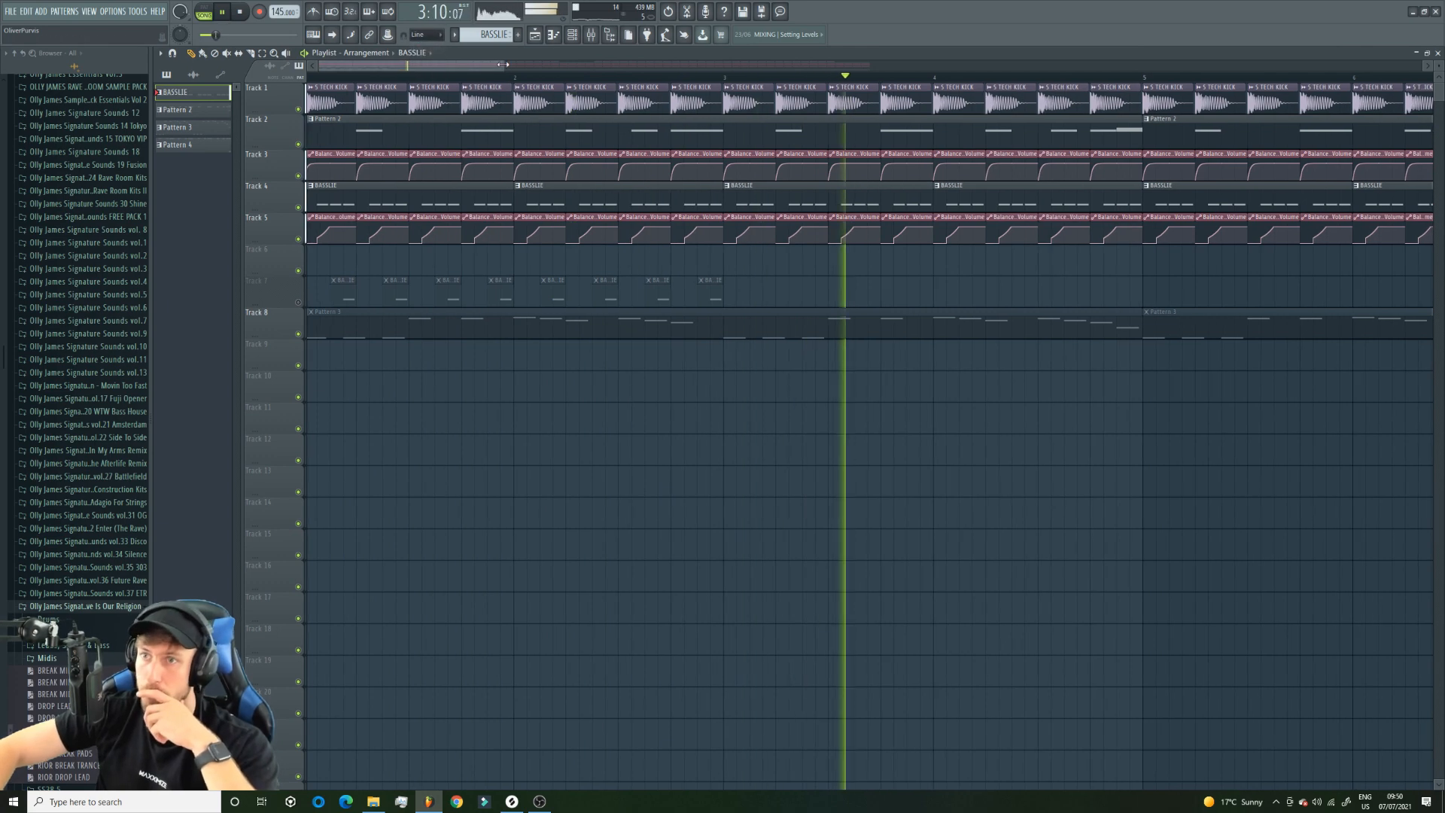
{"action": "left_click_drag", "start_coordinate": [501, 66], "coordinate": [834, 67]}
Fine-tune the length of the selected Toxic Biohazard E4 notes during playback with snapping set to none.
{"action": "left_click", "coordinate": [553, 35]}
{"action": "left_click", "coordinate": [425, 34]}
{"action": "left_click", "coordinate": [425, 68]}
{"action": "left_click_drag", "start_coordinate": [584, 65], "coordinate": [376, 65]}
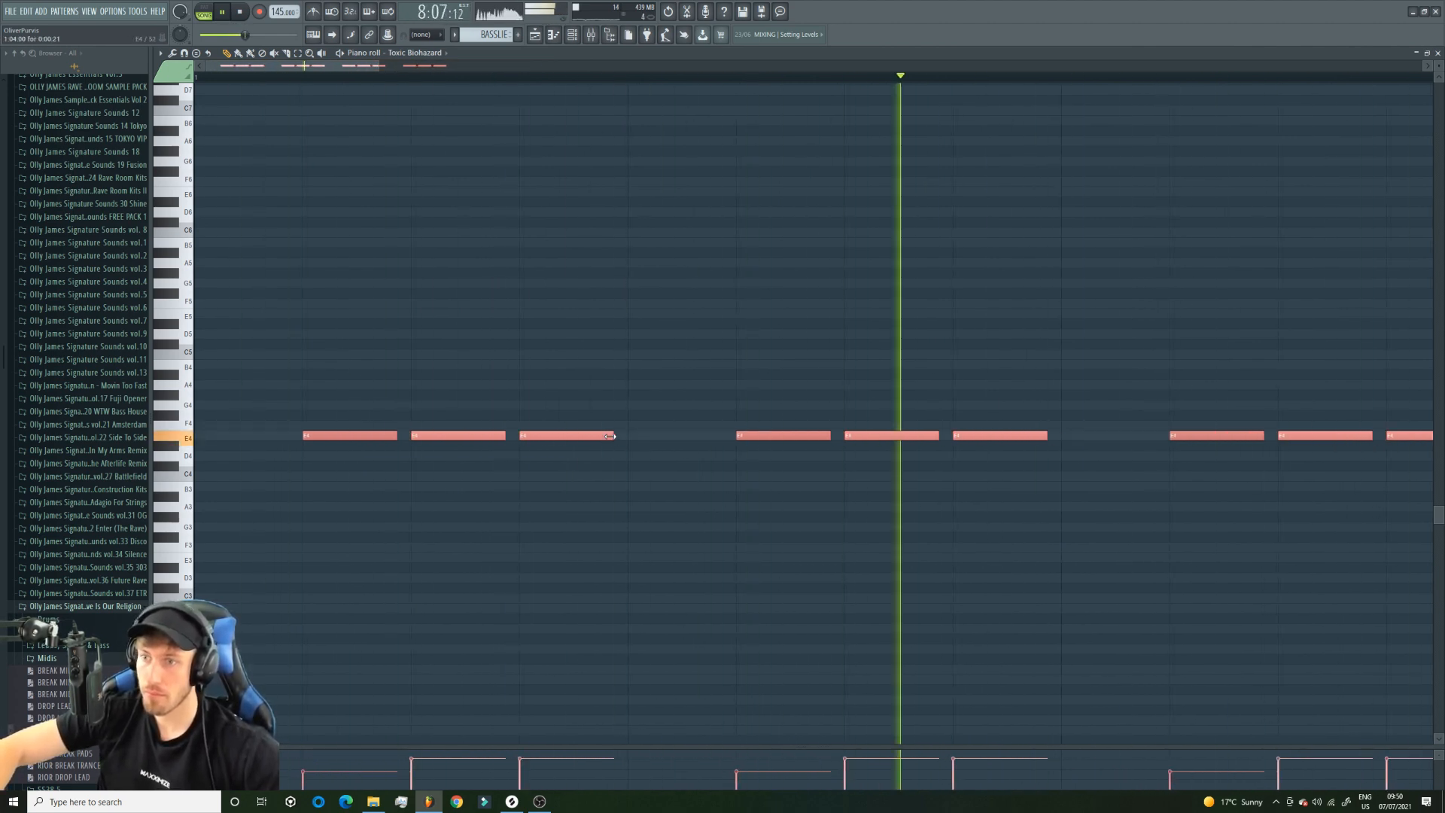
{"action": "left_click_drag", "start_coordinate": [606, 437], "coordinate": [609, 440]}
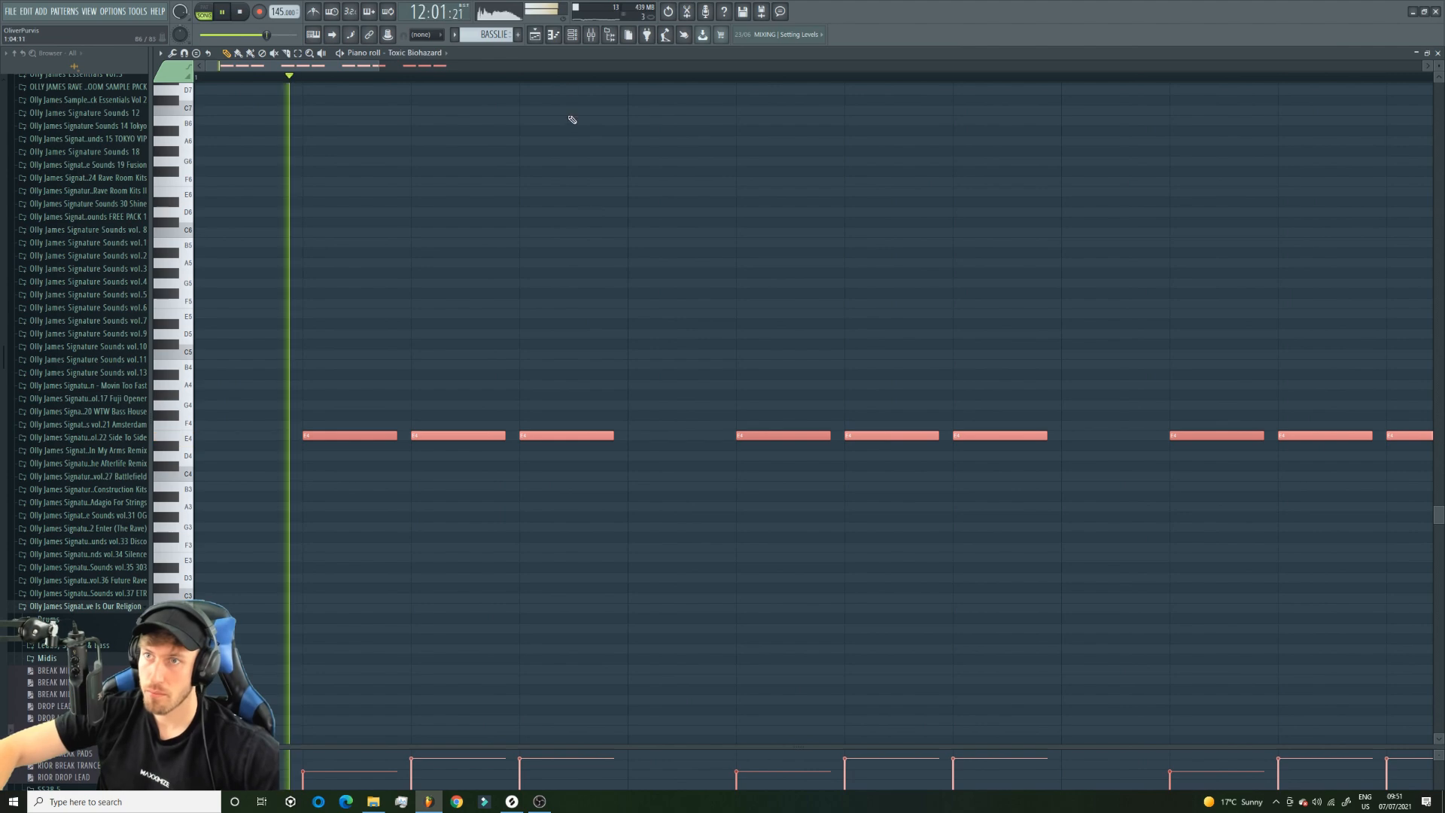
{"action": "key", "text": "F5"}
Review Pattern 2's lead notes and its channels.
{"action": "left_click_drag", "start_coordinate": [830, 67], "coordinate": [1346, 72]}
{"action": "double_click", "coordinate": [506, 120]}
{"action": "left_click", "coordinate": [571, 36]}
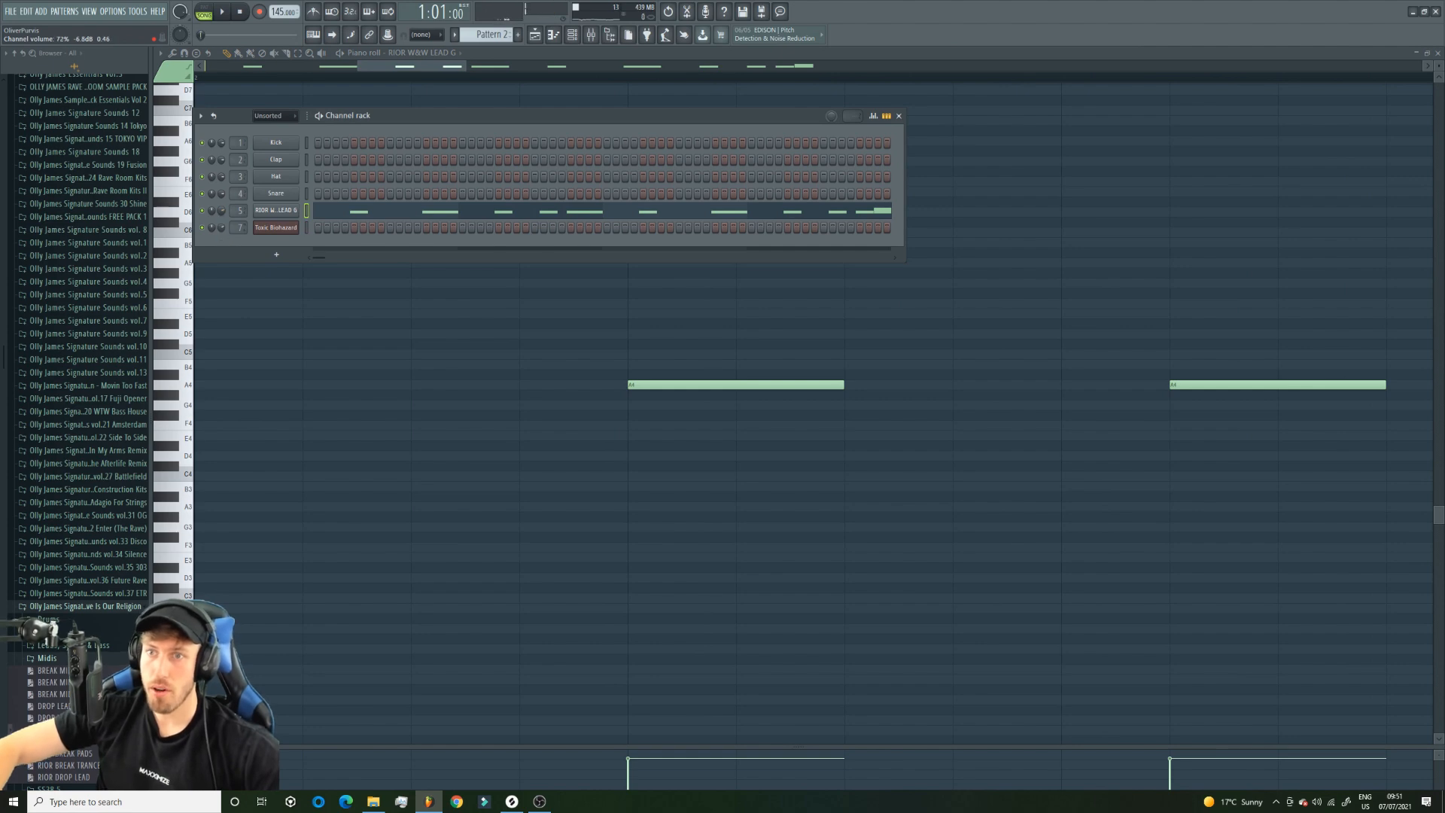
{"action": "left_click", "coordinate": [539, 36]}
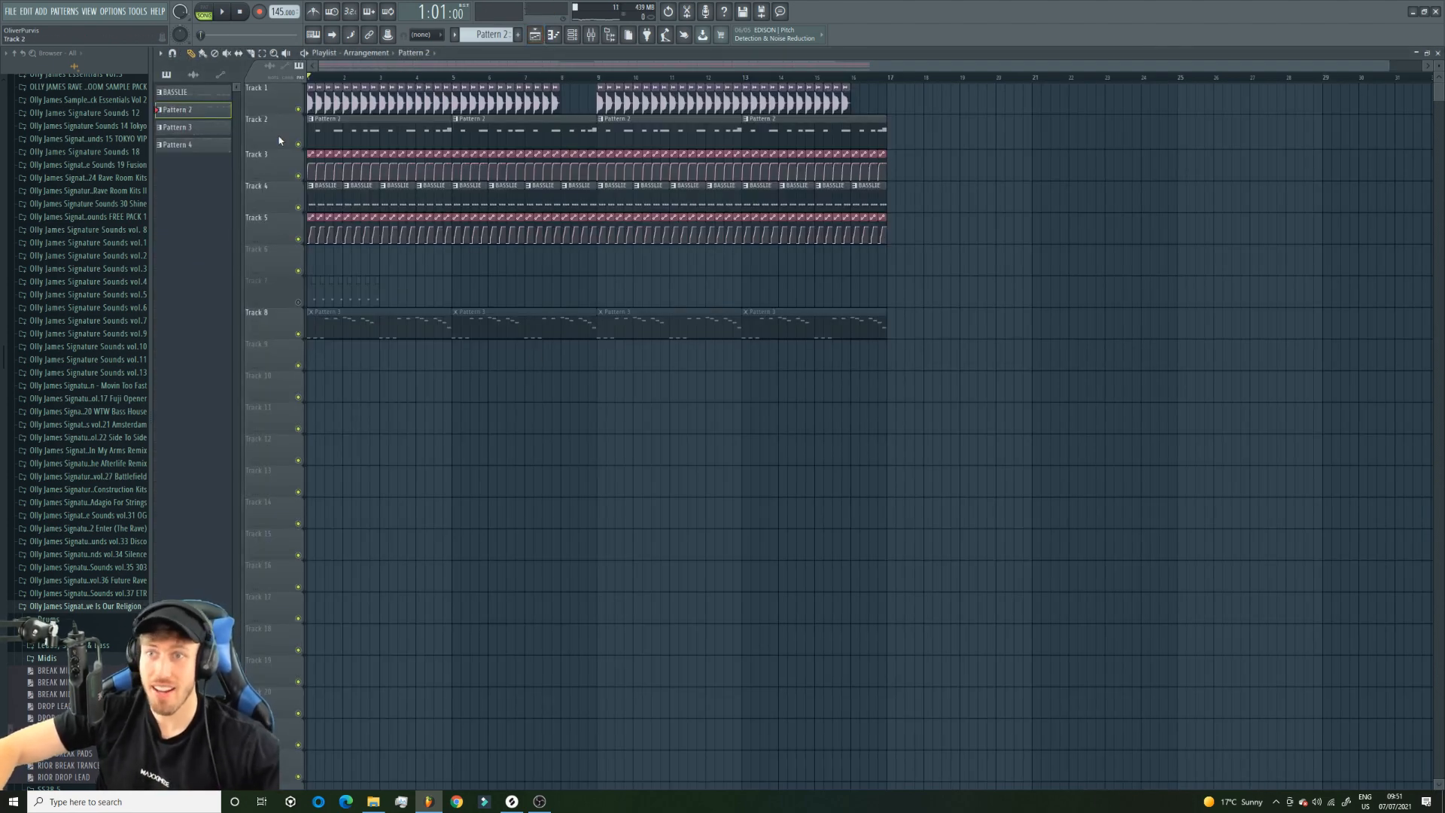
Compare the arrangement with Track 2 muted and unmuted, and check the effects on the Analog bass 1 mixer track.
{"action": "left_click", "coordinate": [298, 144]}
{"action": "double_click", "coordinate": [437, 197]}
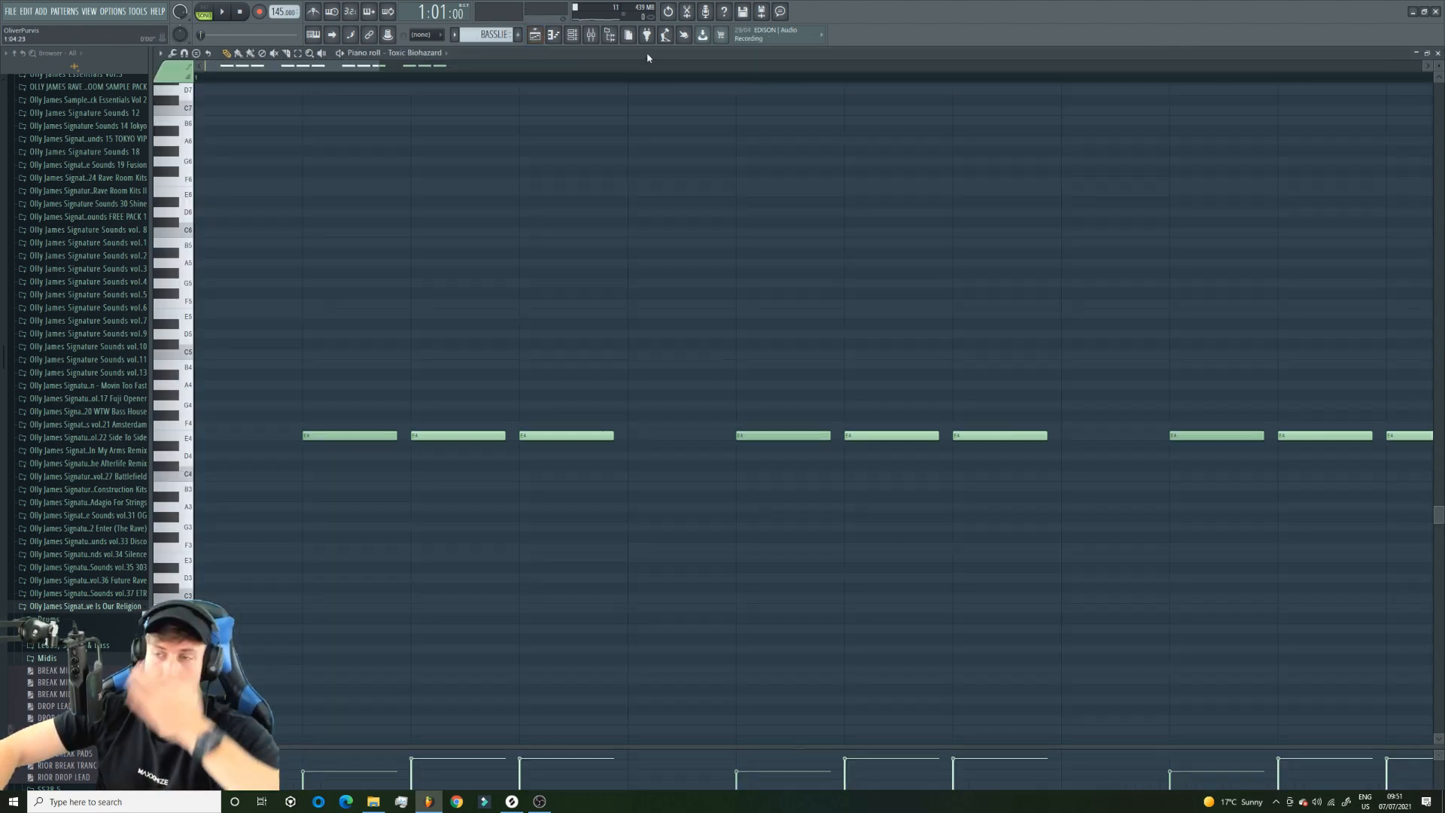
{"action": "left_click", "coordinate": [592, 36]}
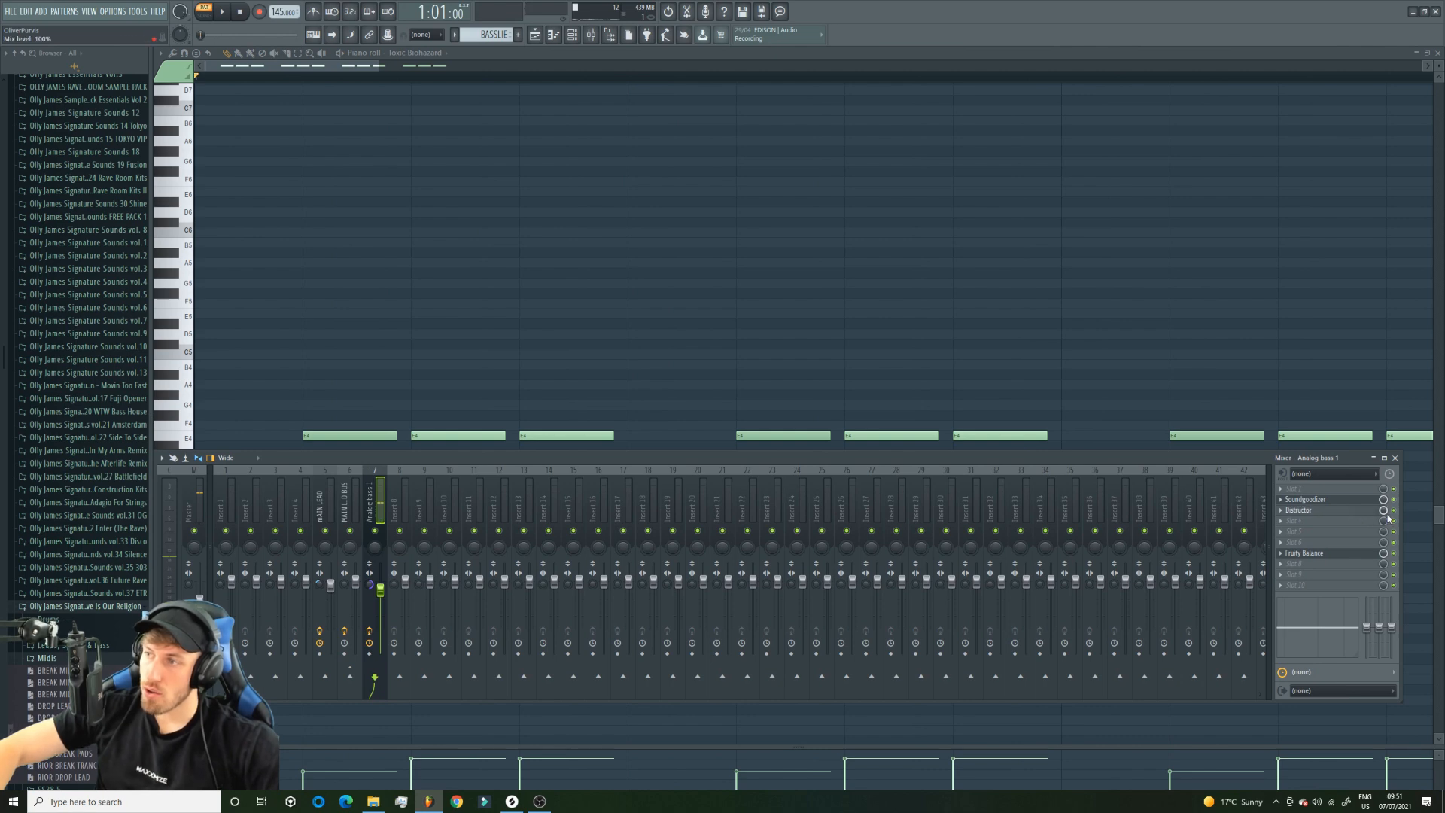
{"action": "left_click", "coordinate": [535, 36]}
{"action": "key", "text": "l"}
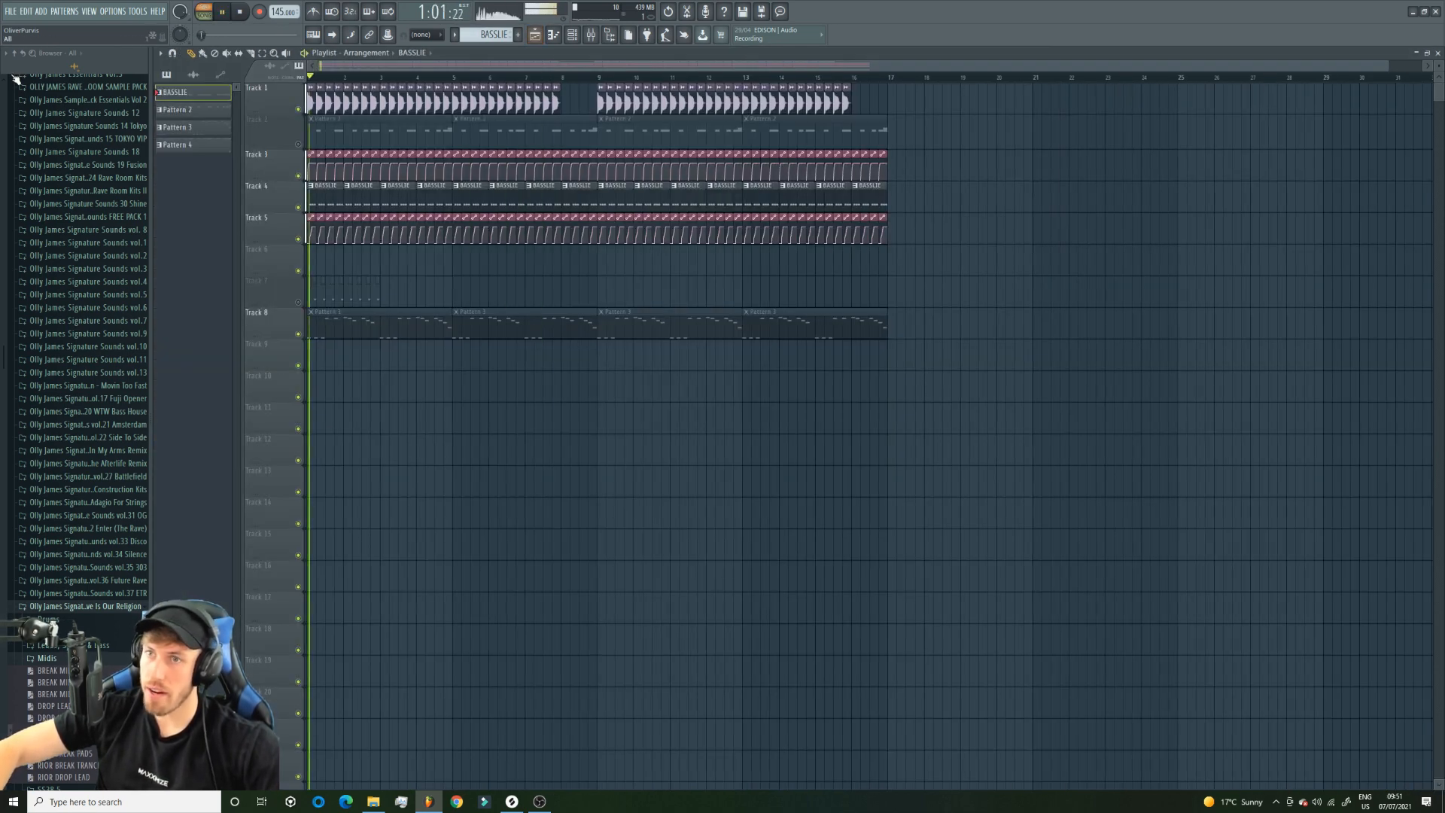
{"action": "left_click", "coordinate": [572, 35]}
{"action": "left_click", "coordinate": [310, 78]}
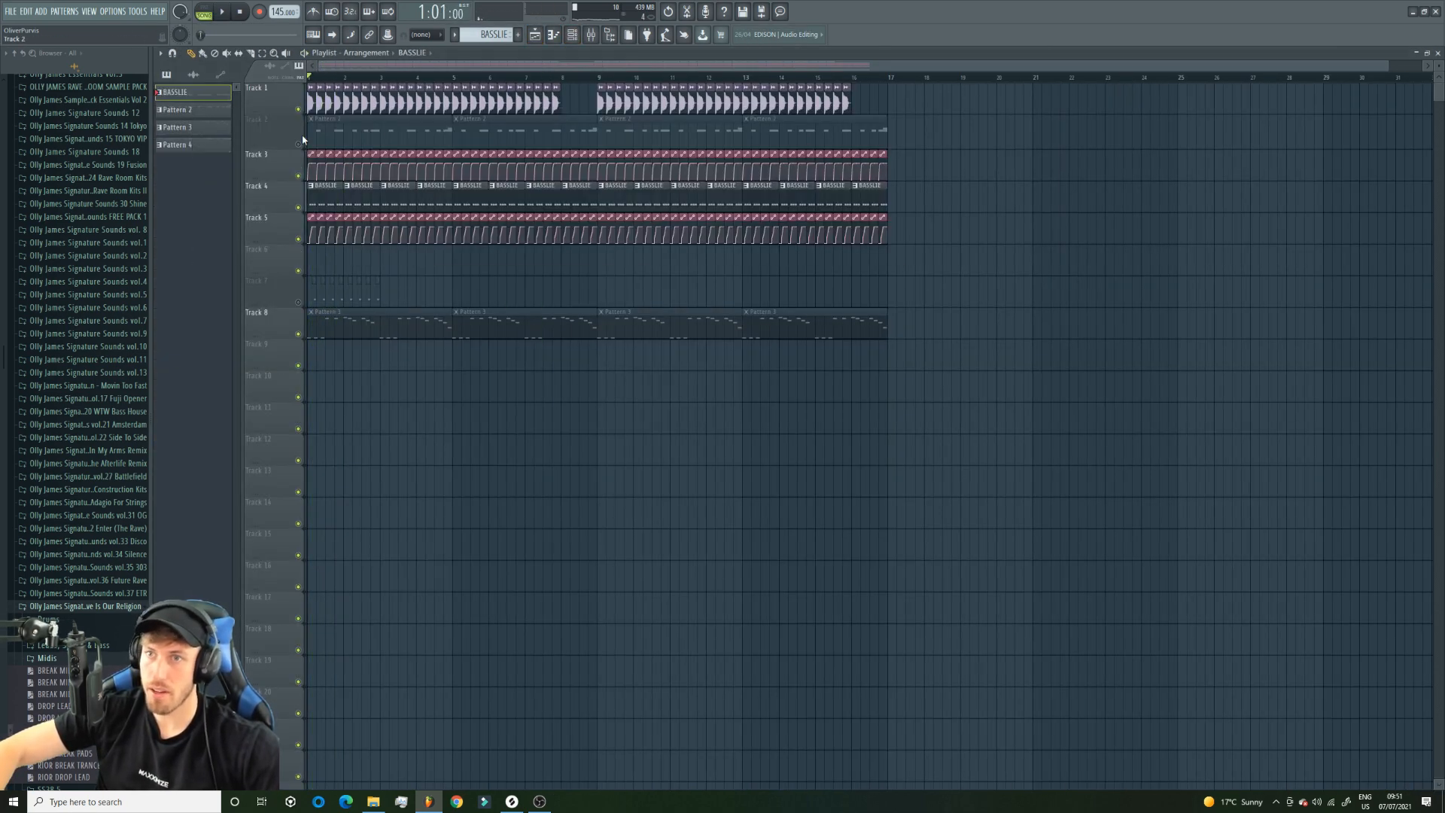
{"action": "left_click", "coordinate": [300, 144]}
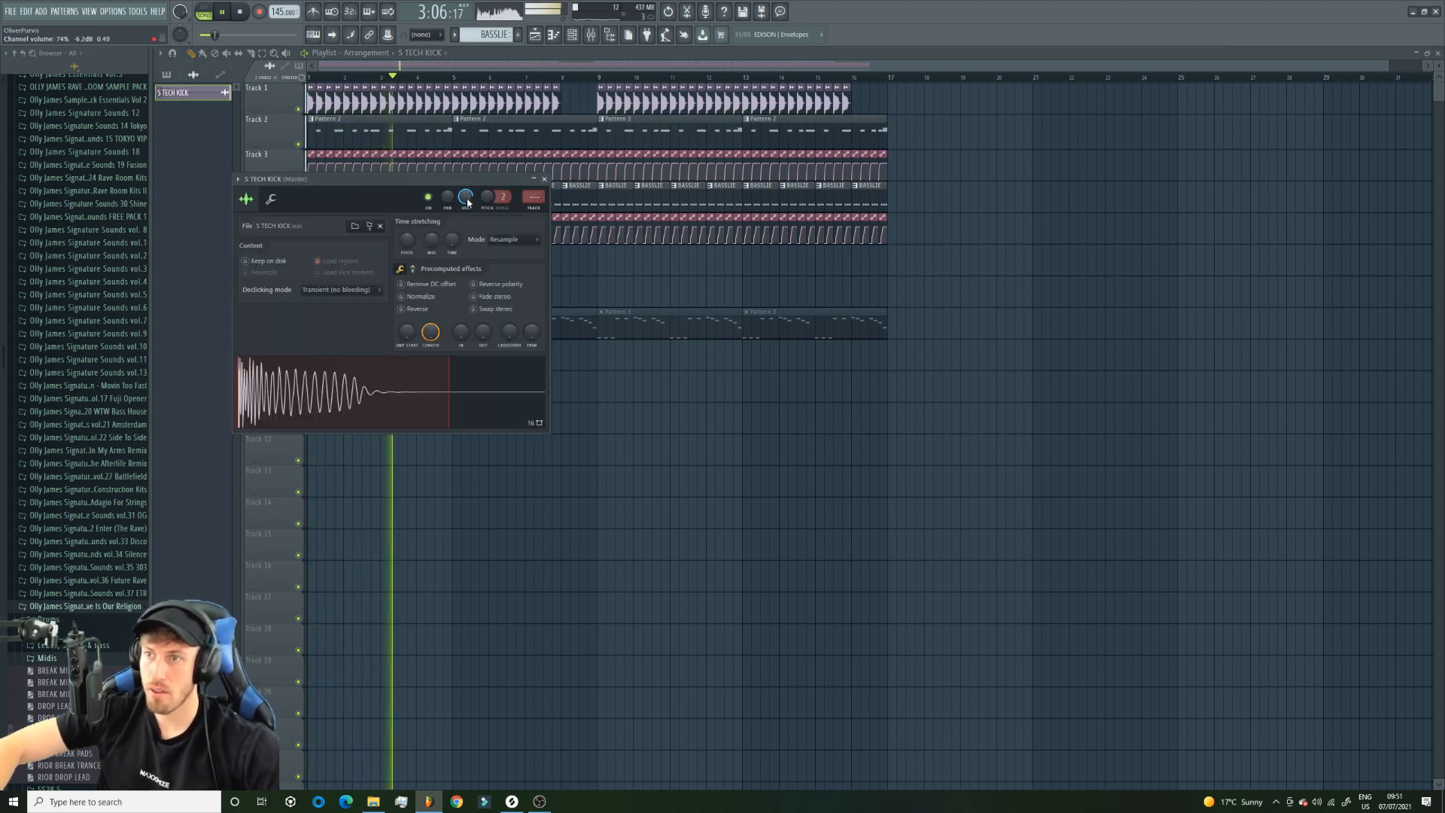
Close the S TECH KICK settings, raise the Analog bass 1 mixer level slightly and toggle its Distructor effect.
{"action": "left_click", "coordinate": [544, 179]}
{"action": "left_click", "coordinate": [590, 35]}
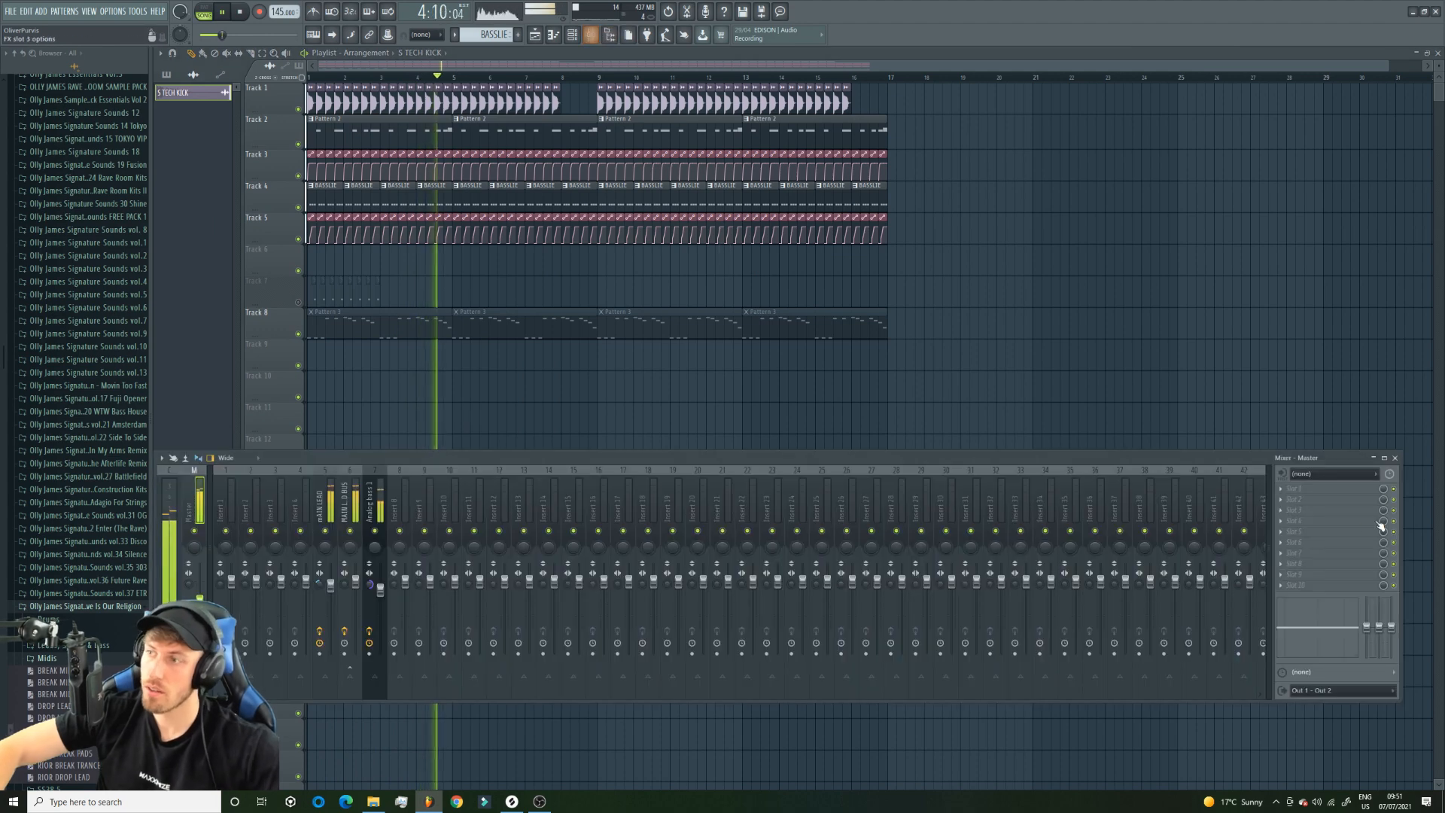
{"action": "left_click", "coordinate": [380, 505]}
{"action": "left_click_drag", "start_coordinate": [381, 600], "coordinate": [381, 596]}
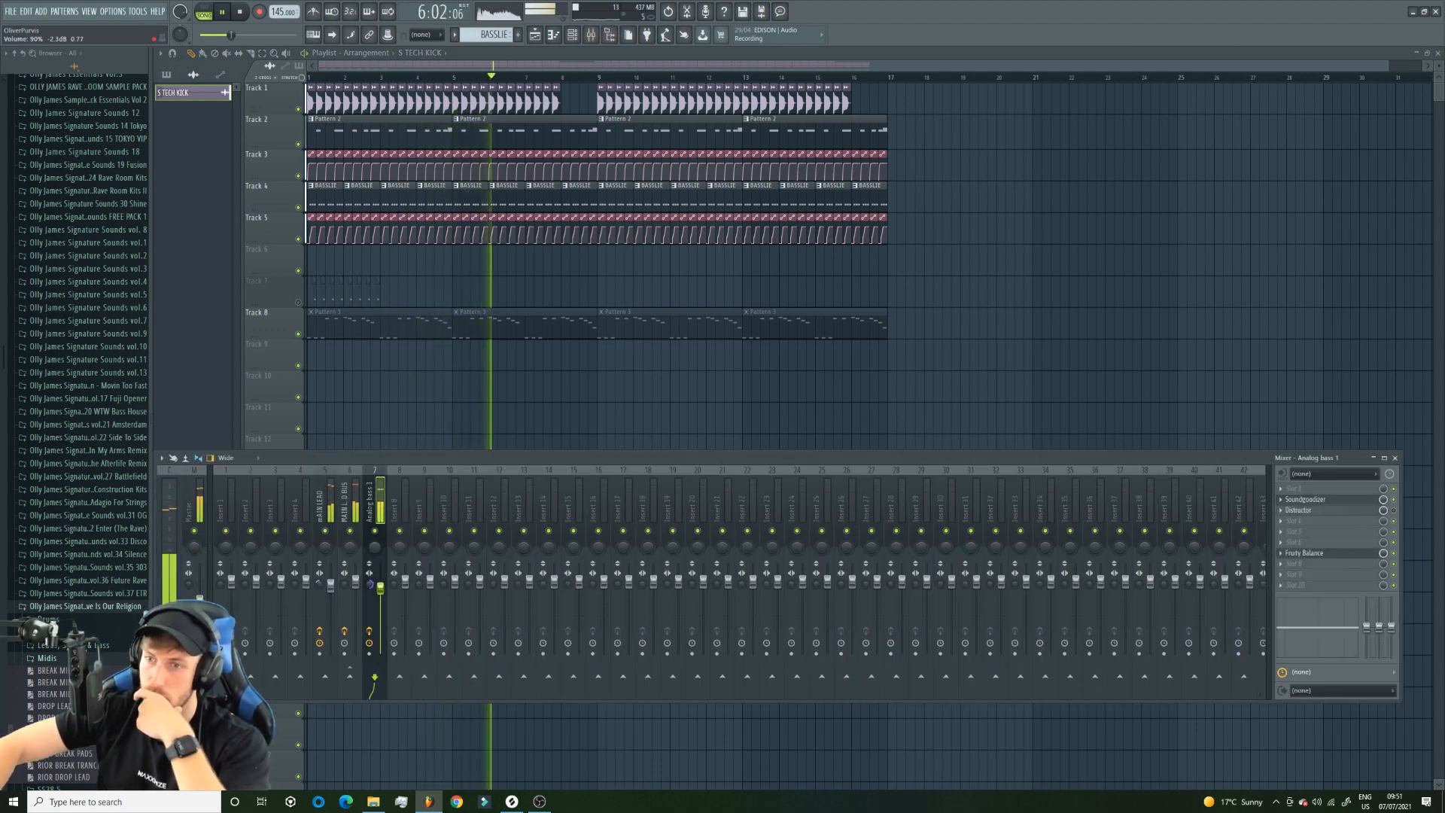
{"action": "left_click", "coordinate": [1394, 512]}
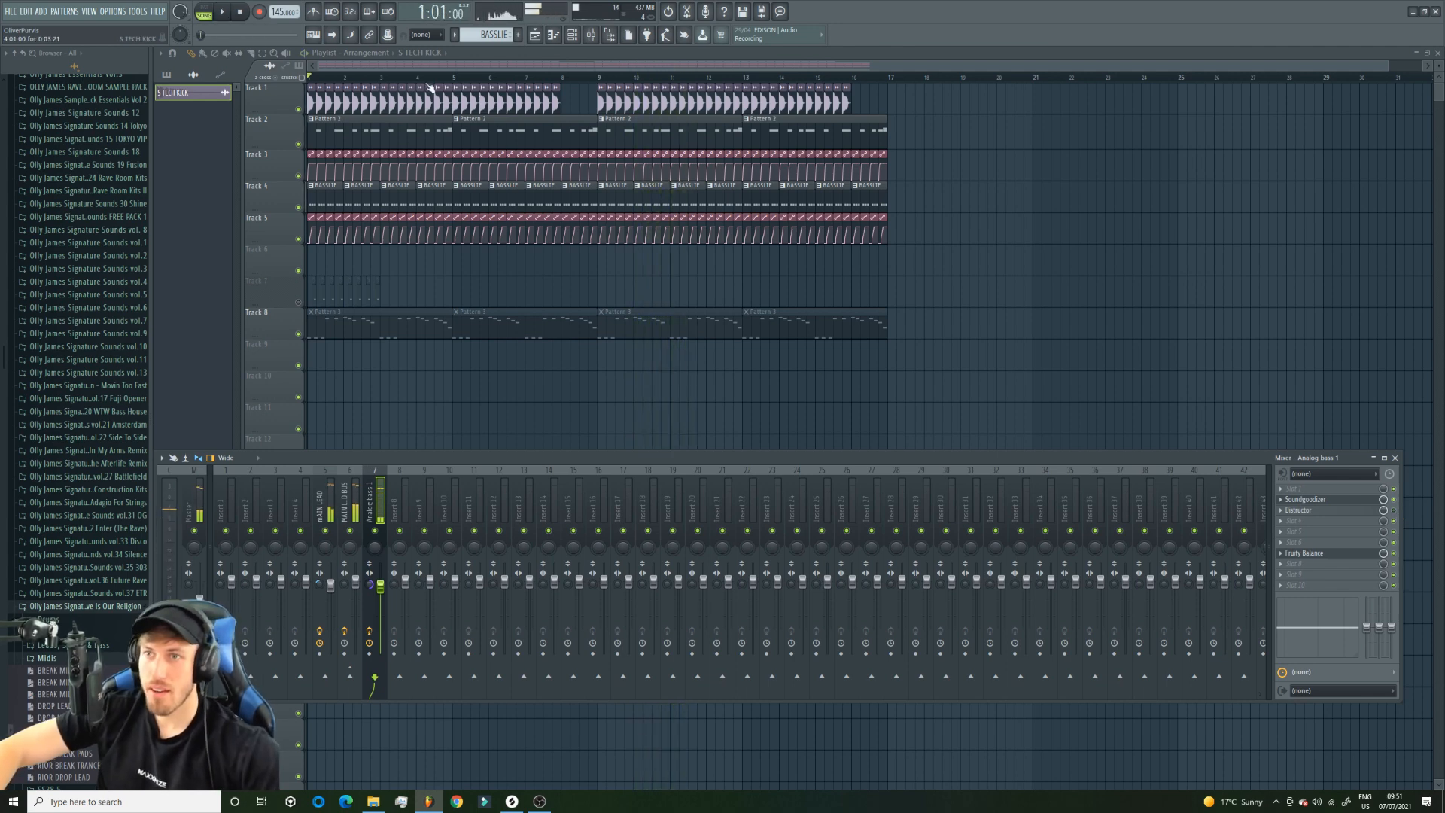
{"action": "key", "text": "F9"}
Set snapping to Line, open the BASSLIE notes and play the pattern with the Toxic Biohazard synth open.
{"action": "left_click", "coordinate": [442, 38]}
{"action": "left_click", "coordinate": [423, 49]}
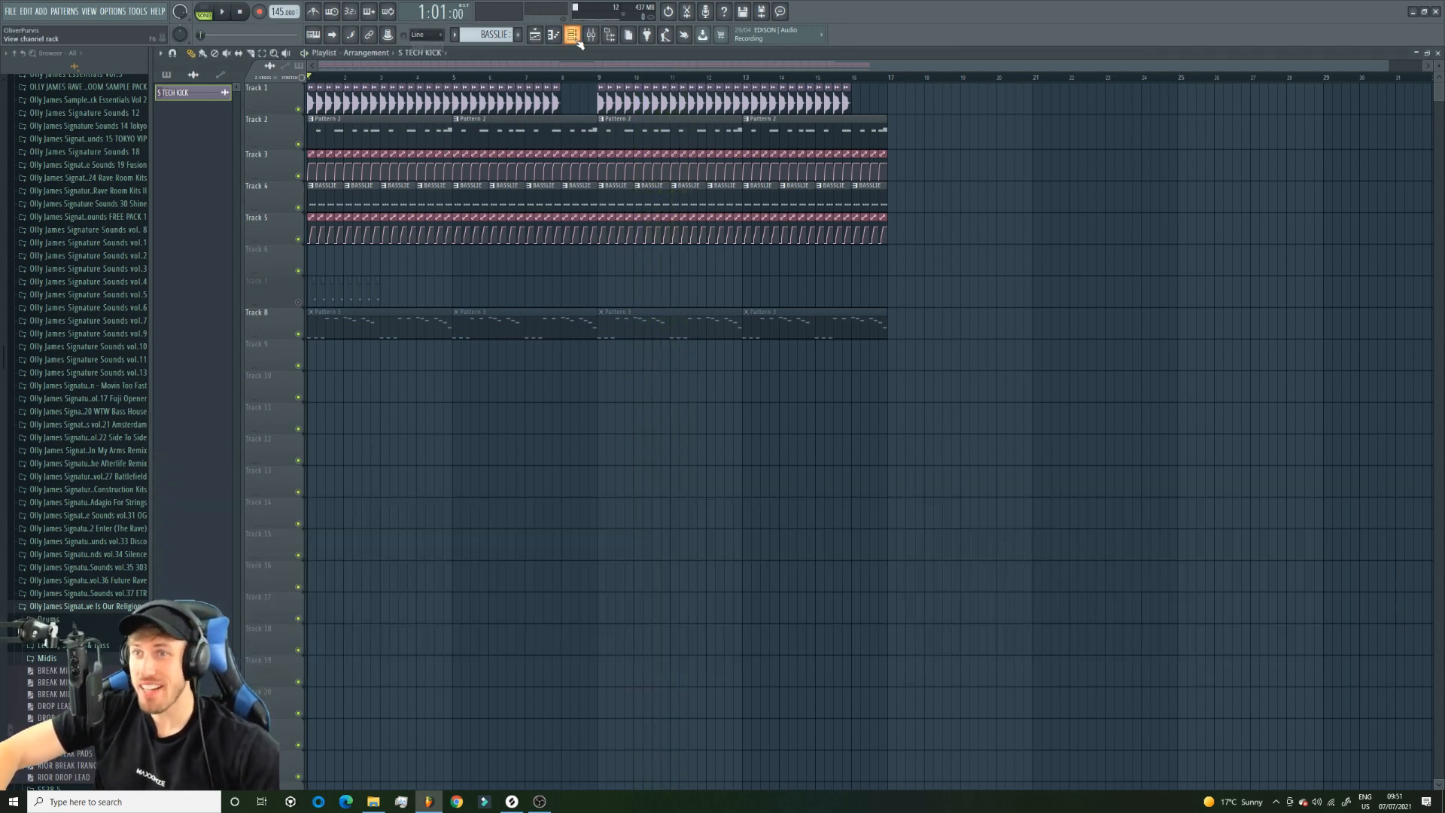
{"action": "left_click", "coordinate": [571, 34]}
{"action": "double_click", "coordinate": [483, 195]}
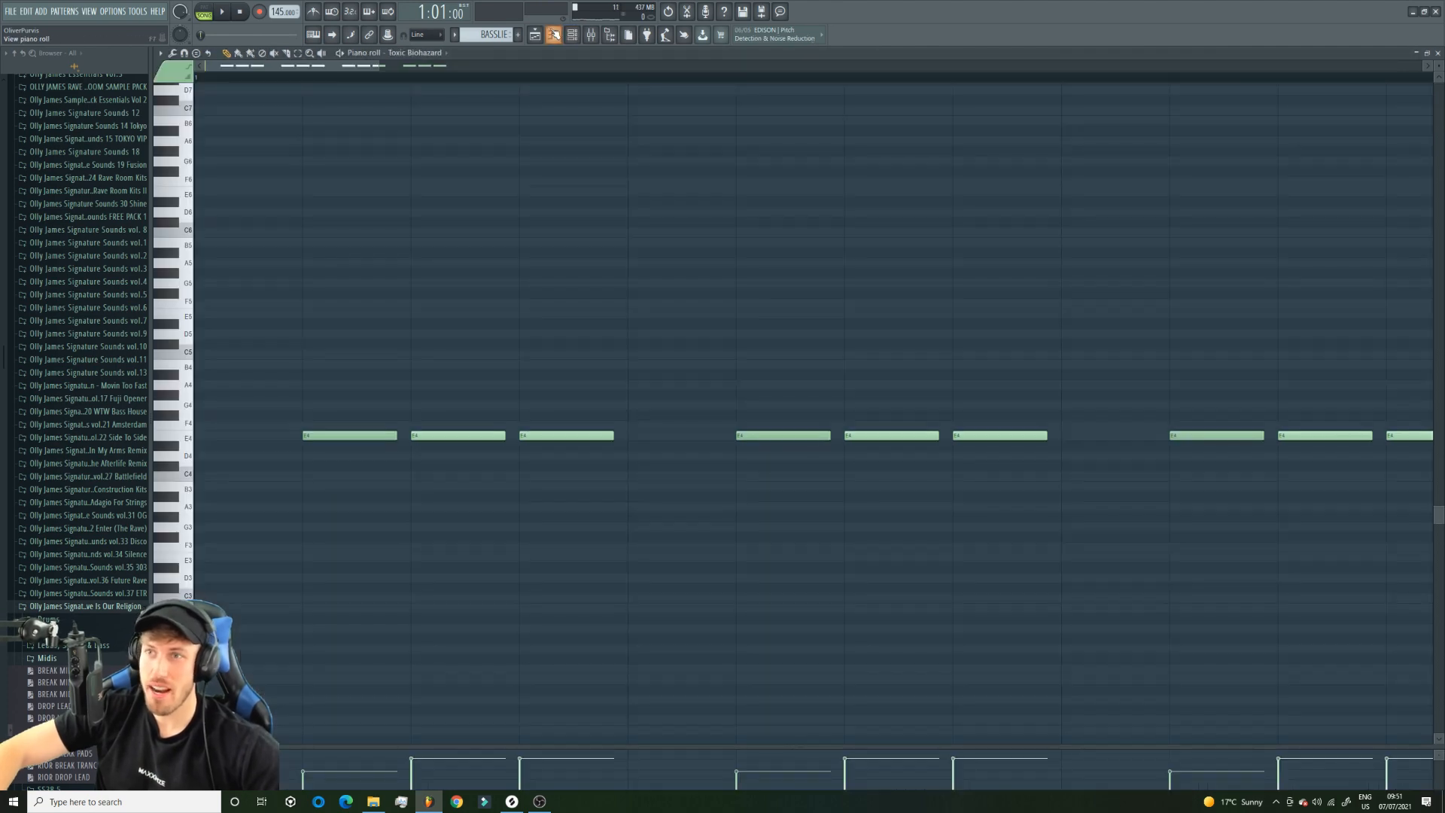
{"action": "left_click", "coordinate": [277, 228]}
{"action": "key", "text": "space"}
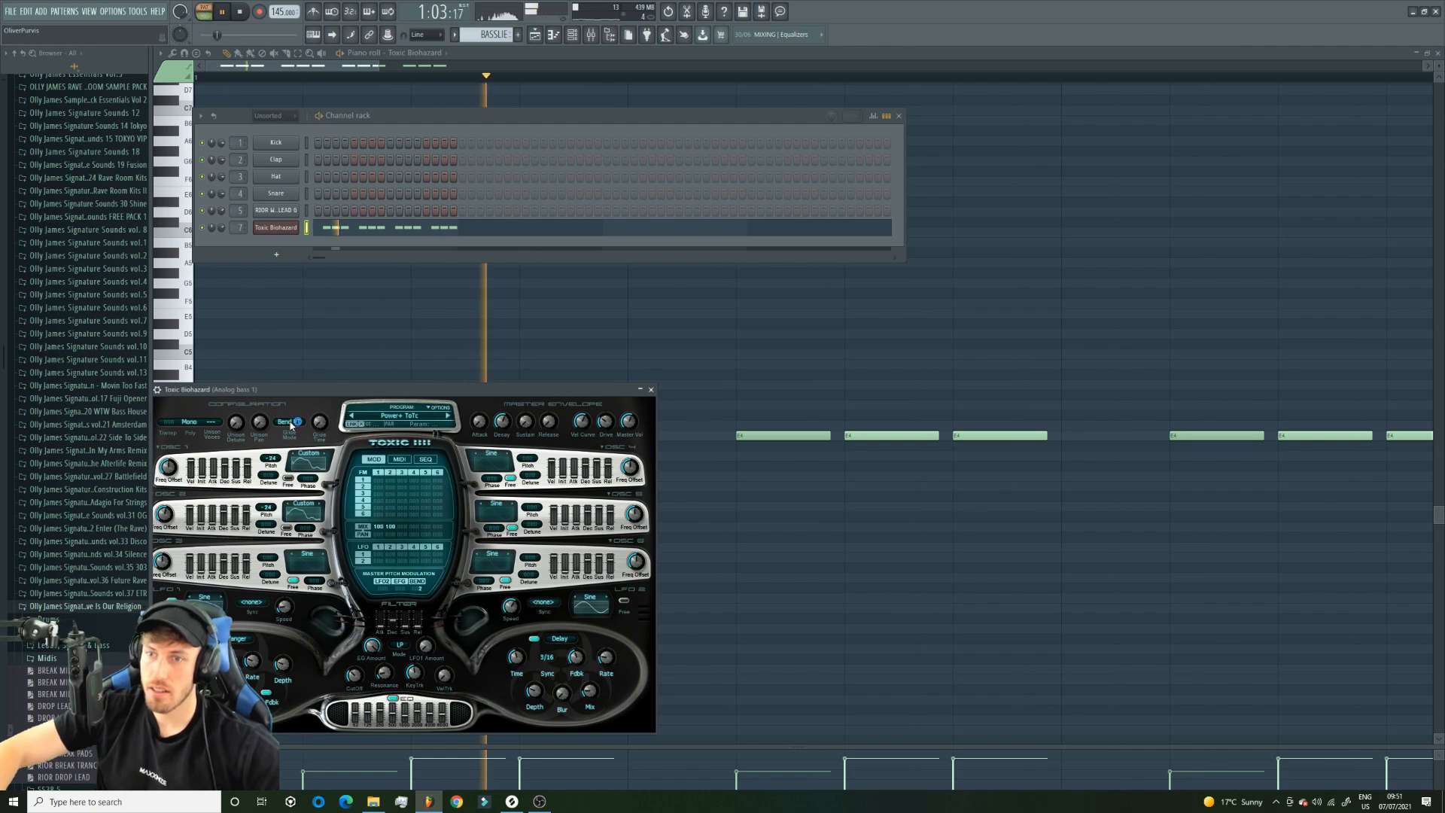
Play the BASSLIE pattern and adjust the rate crush, bit crush and mix of the Distructor's Crusher on the Analog bass 1 mixer track.
{"action": "key", "text": "space"}
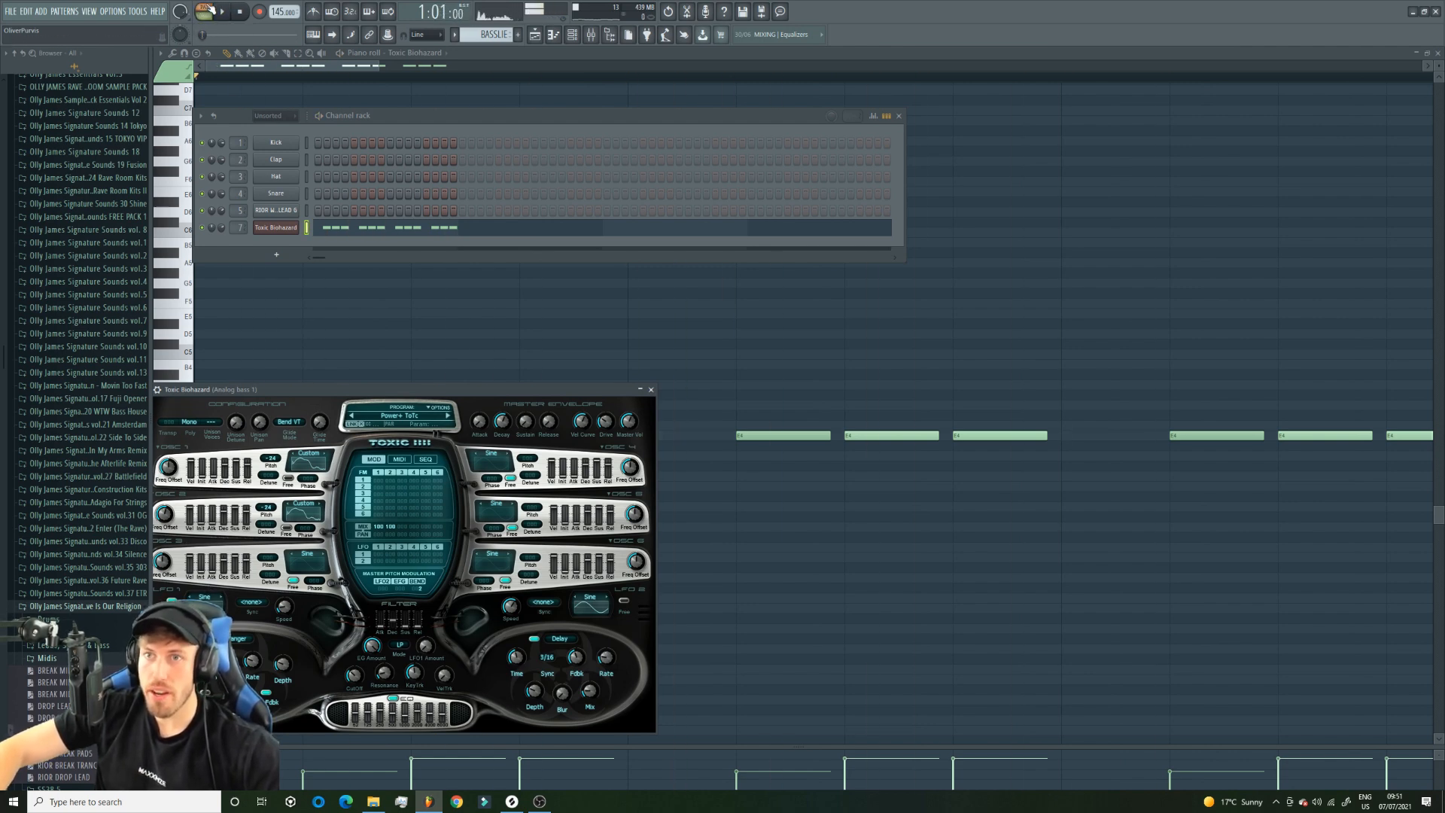
{"action": "key", "text": "space"}
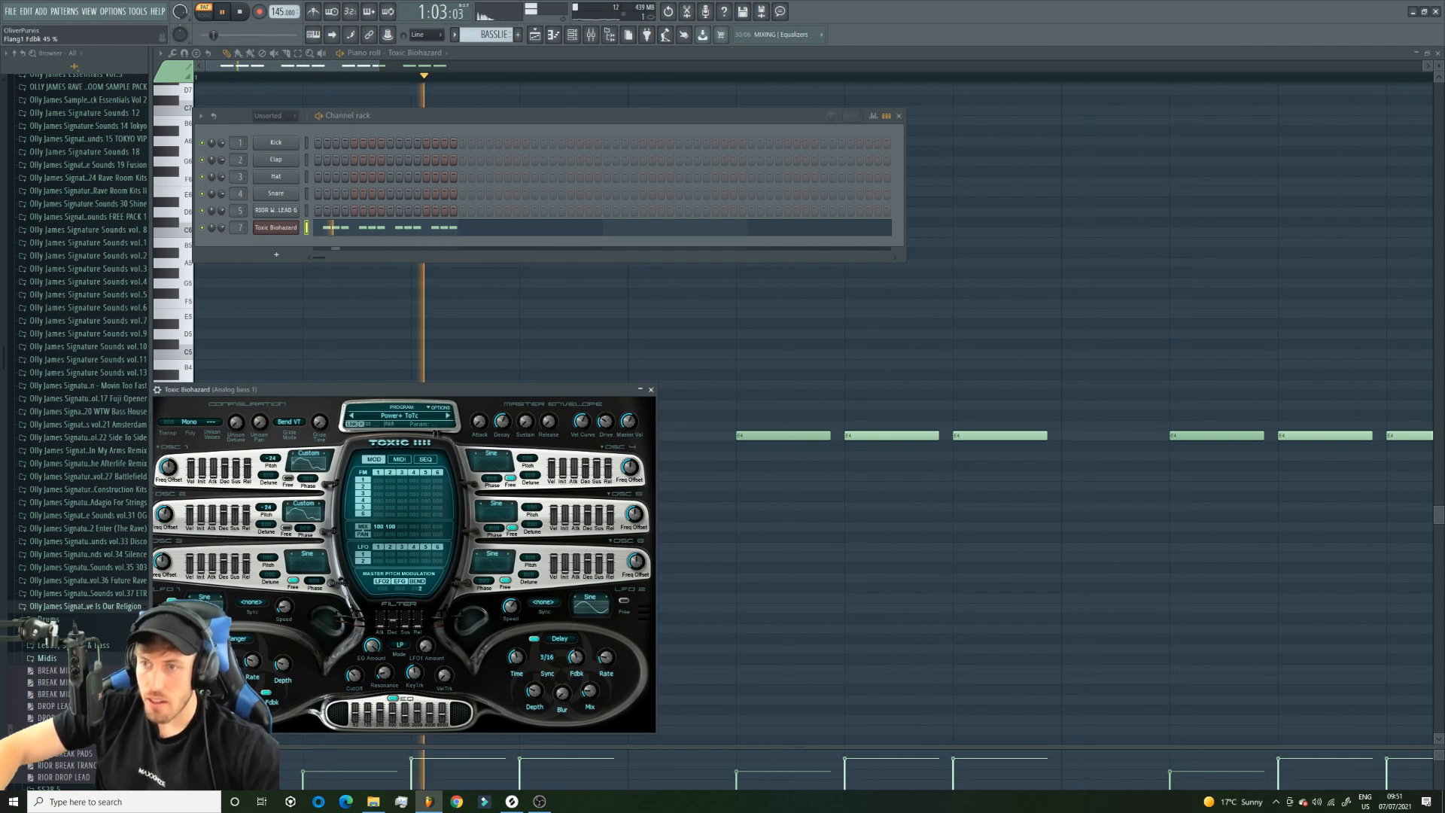
{"action": "key", "text": "space"}
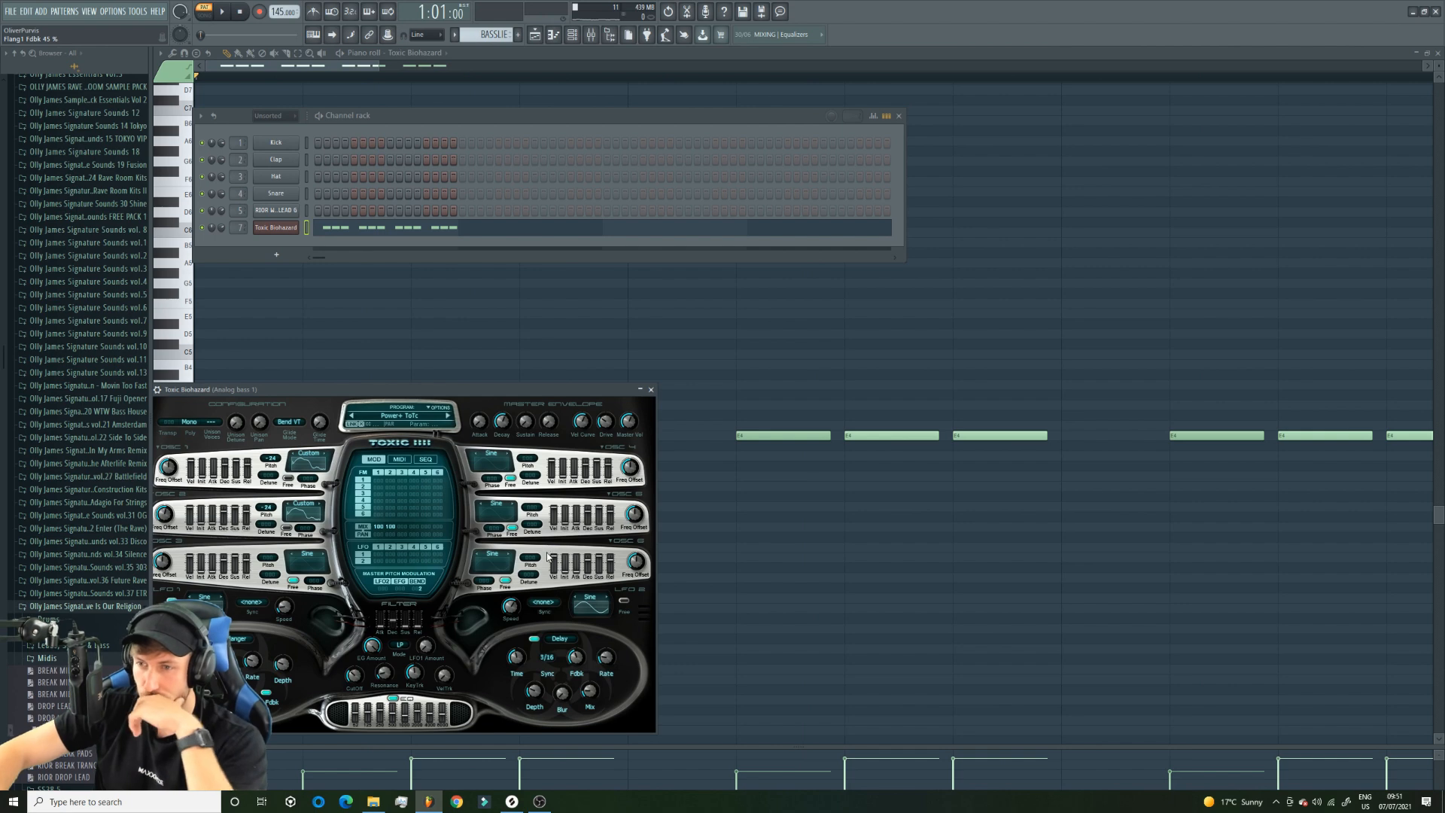
{"action": "key", "text": "F9"}
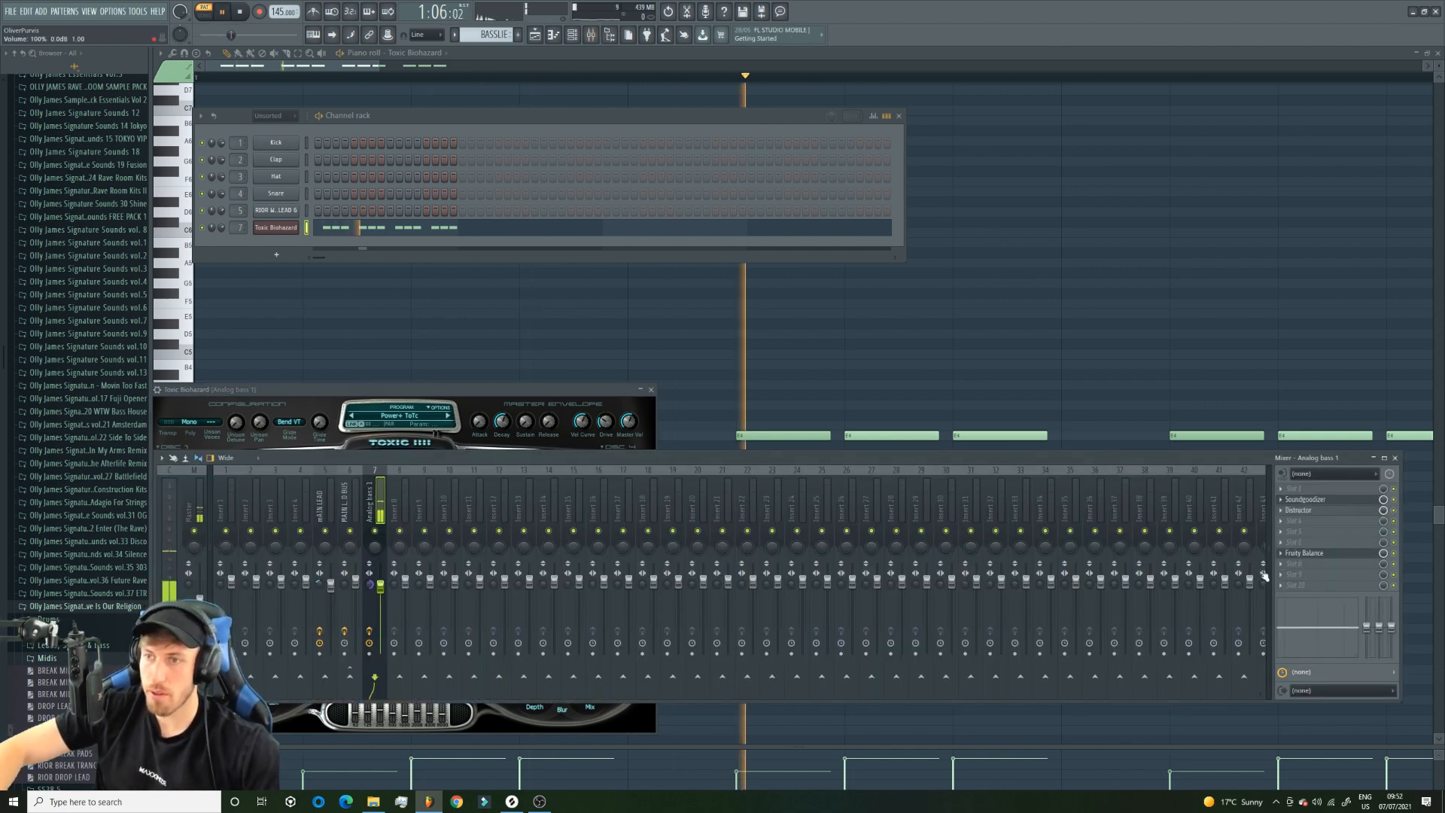
{"action": "left_click", "coordinate": [1338, 512]}
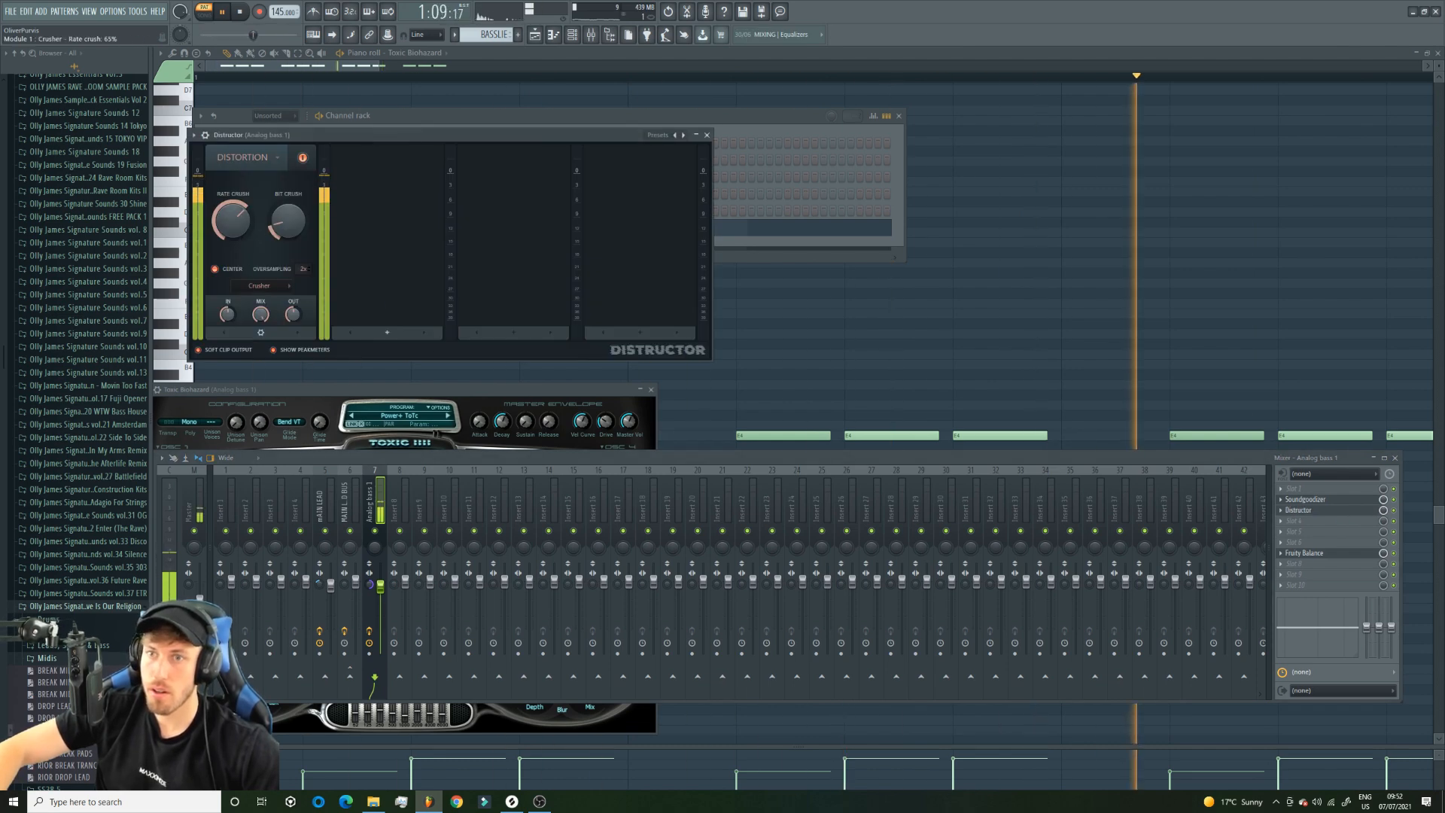
{"action": "left_click_drag", "start_coordinate": [233, 220], "coordinate": [232, 150]}
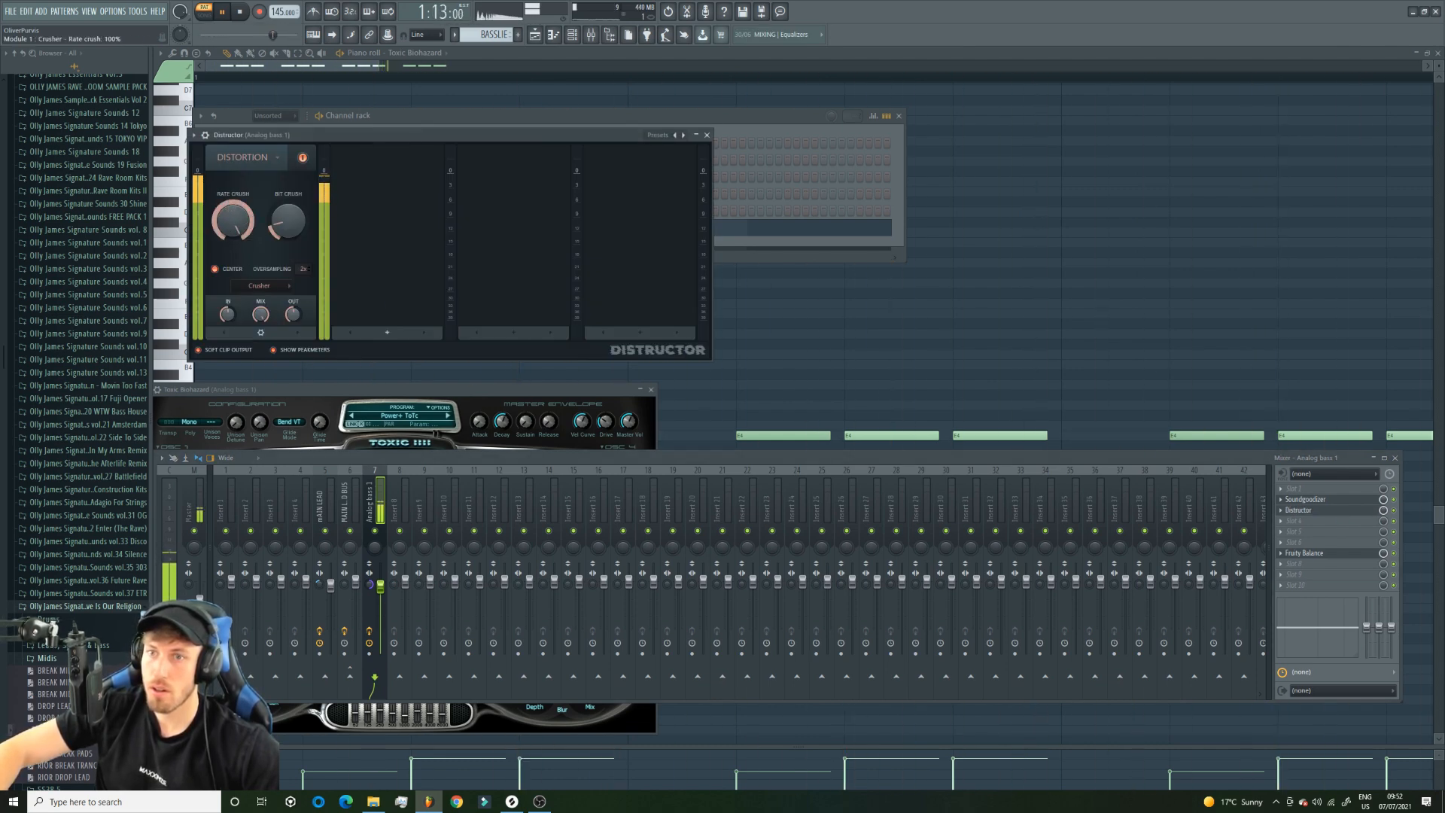
{"action": "left_click_drag", "start_coordinate": [233, 220], "coordinate": [287, 219]}
{"action": "left_click_drag", "start_coordinate": [269, 322], "coordinate": [268, 340]}
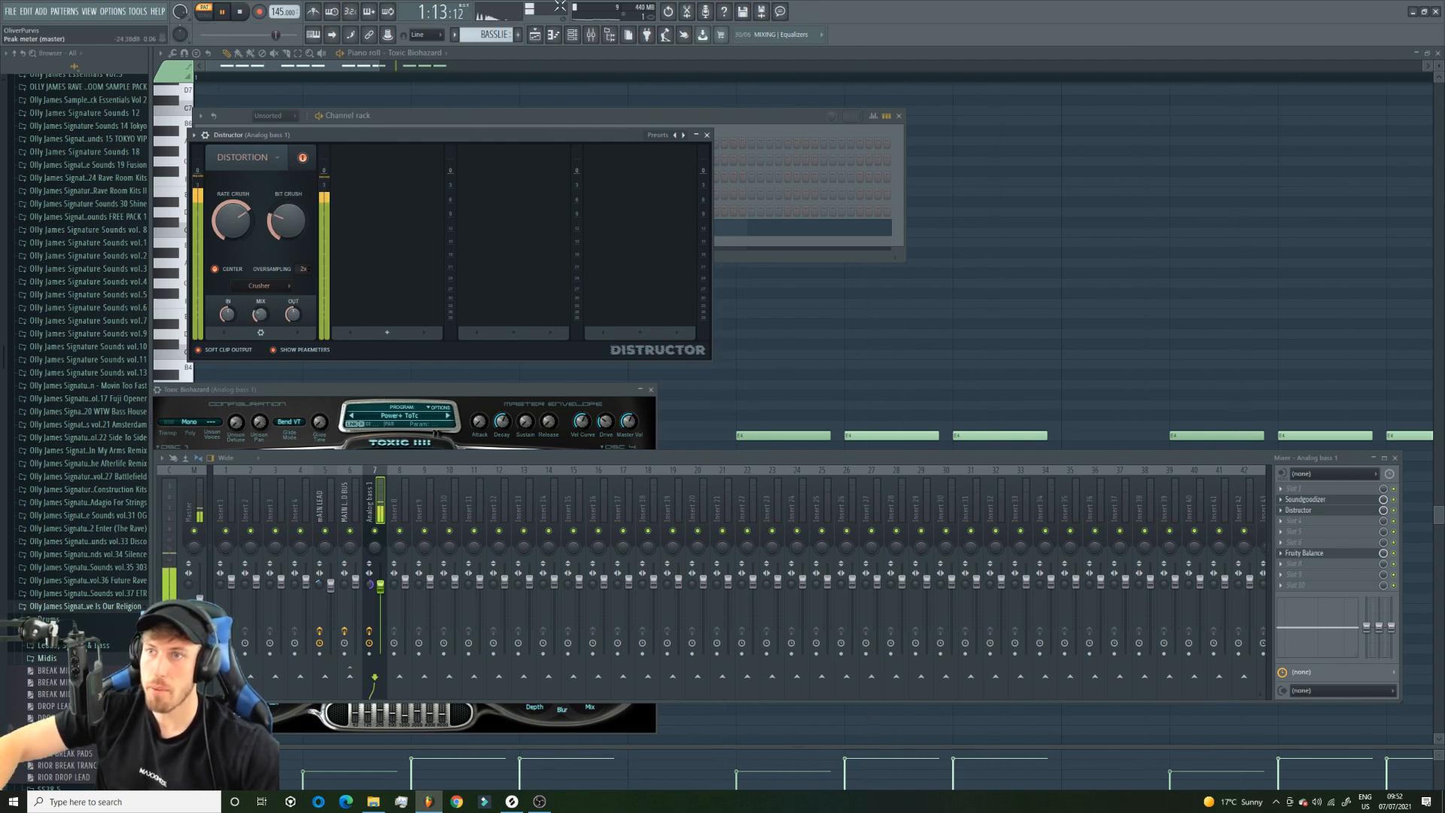
Play the arrangement, recheck the Distructor settings on Analog bass 1 and mute Track 2.
{"action": "left_click", "coordinate": [534, 36]}
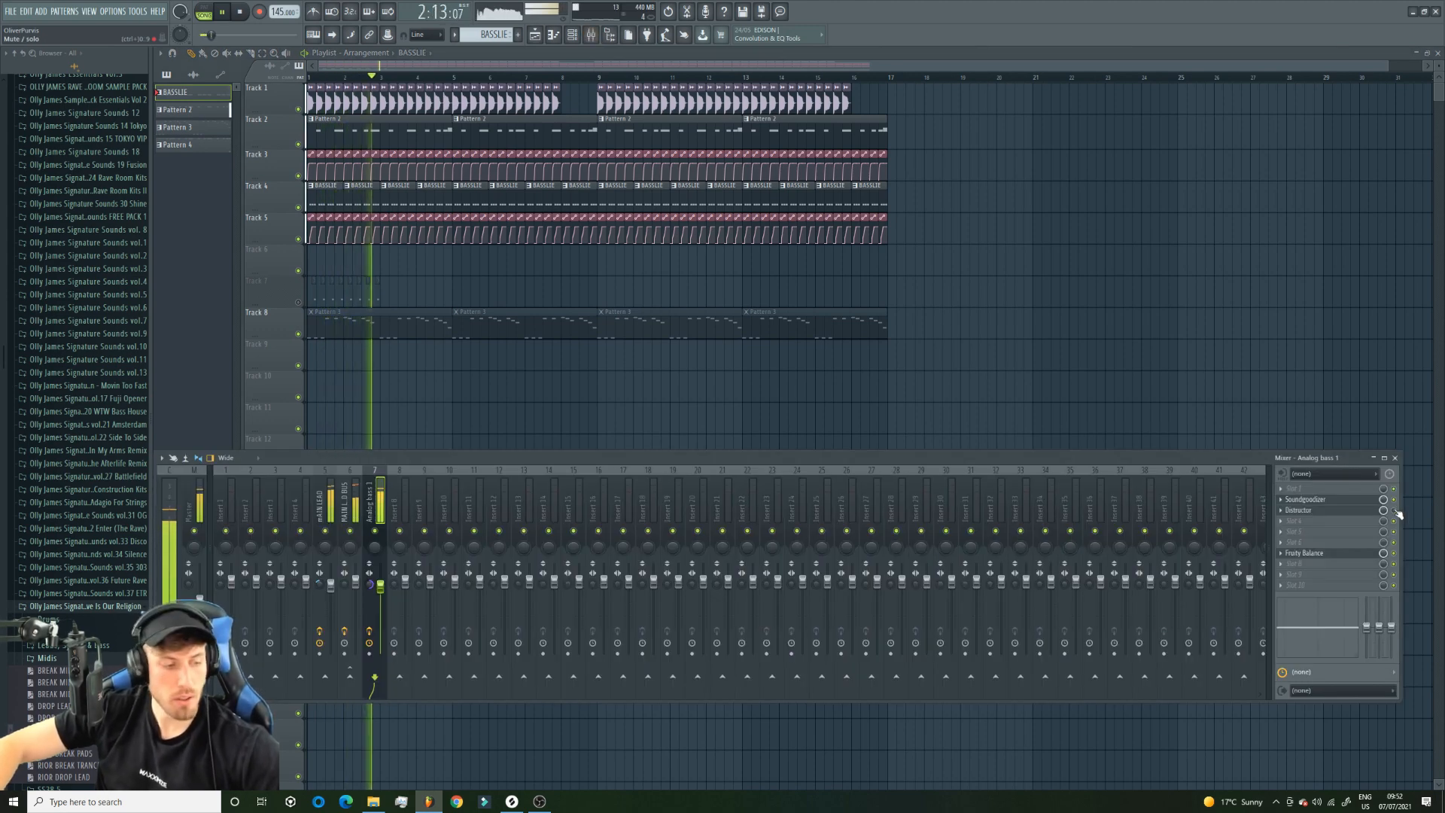
{"action": "left_click", "coordinate": [1354, 511]}
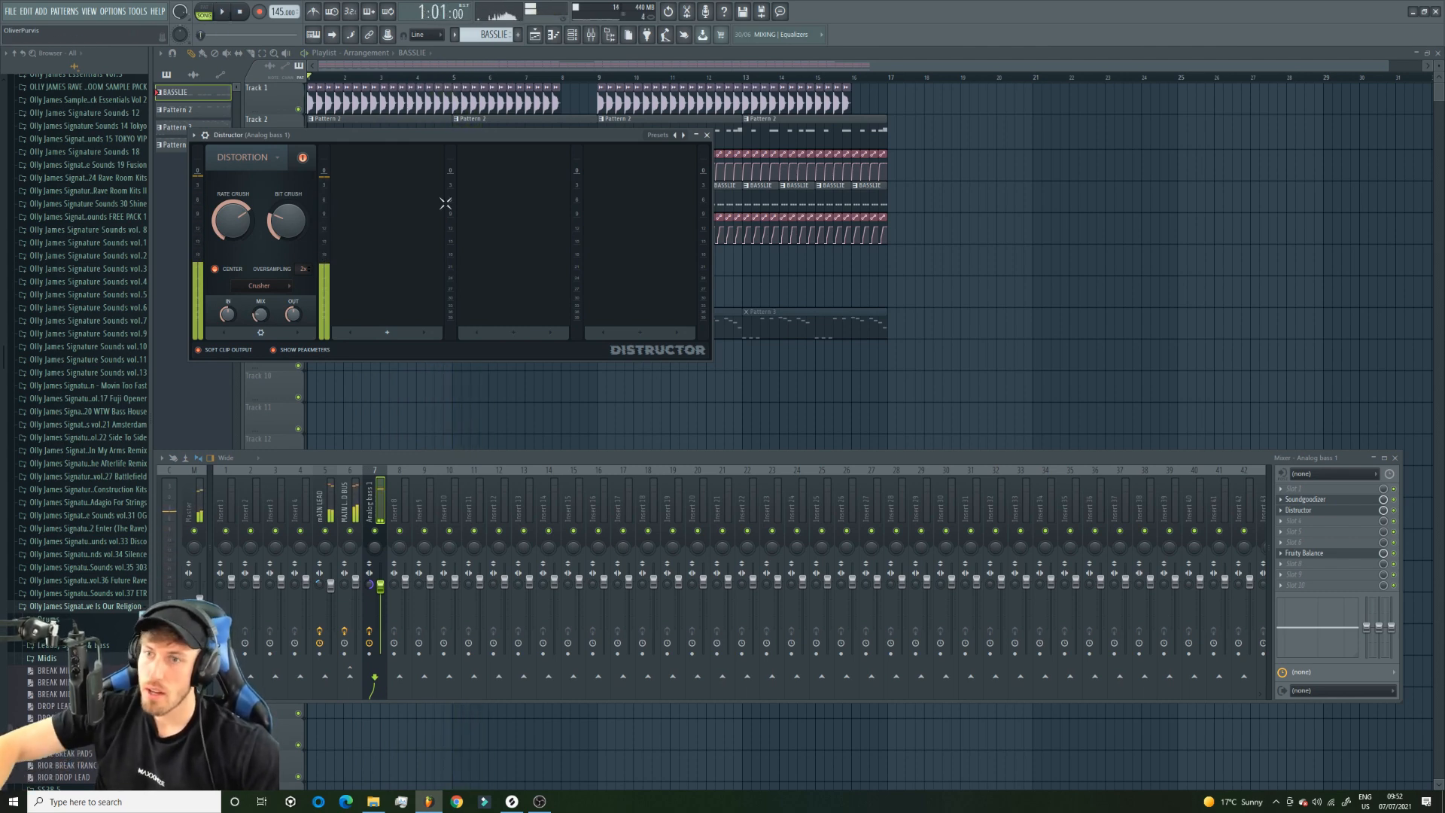
{"action": "key", "text": "F12"}
{"action": "left_click", "coordinate": [298, 145]}
Add Fruity parametric EQ 2 to the Analog bass 1 mixer track and boost band 2 by about 4.2 dB around 129 Hz.
{"action": "left_click", "coordinate": [591, 36]}
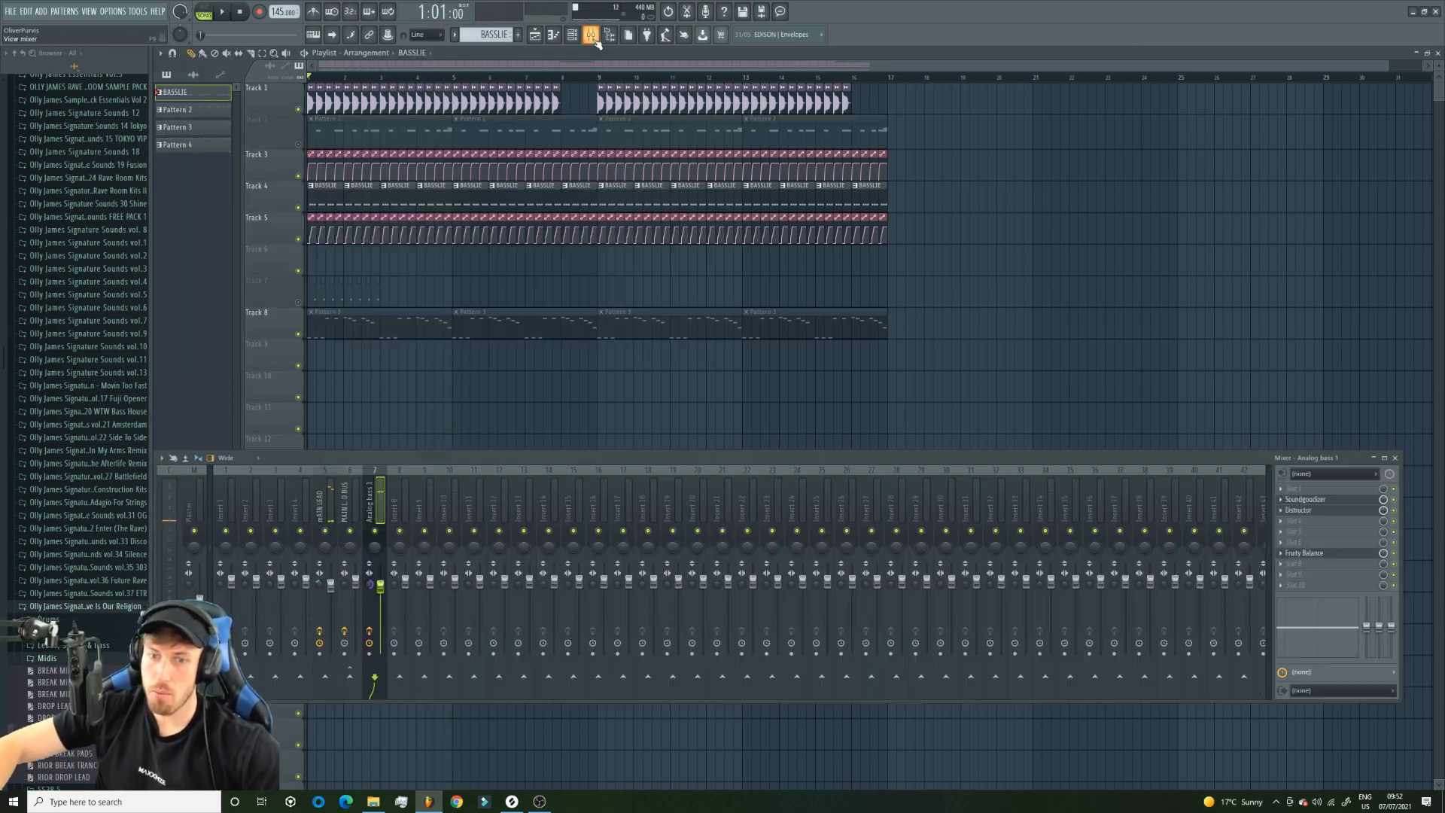
{"action": "left_click", "coordinate": [1308, 544]}
{"action": "left_click", "coordinate": [1106, 349]}
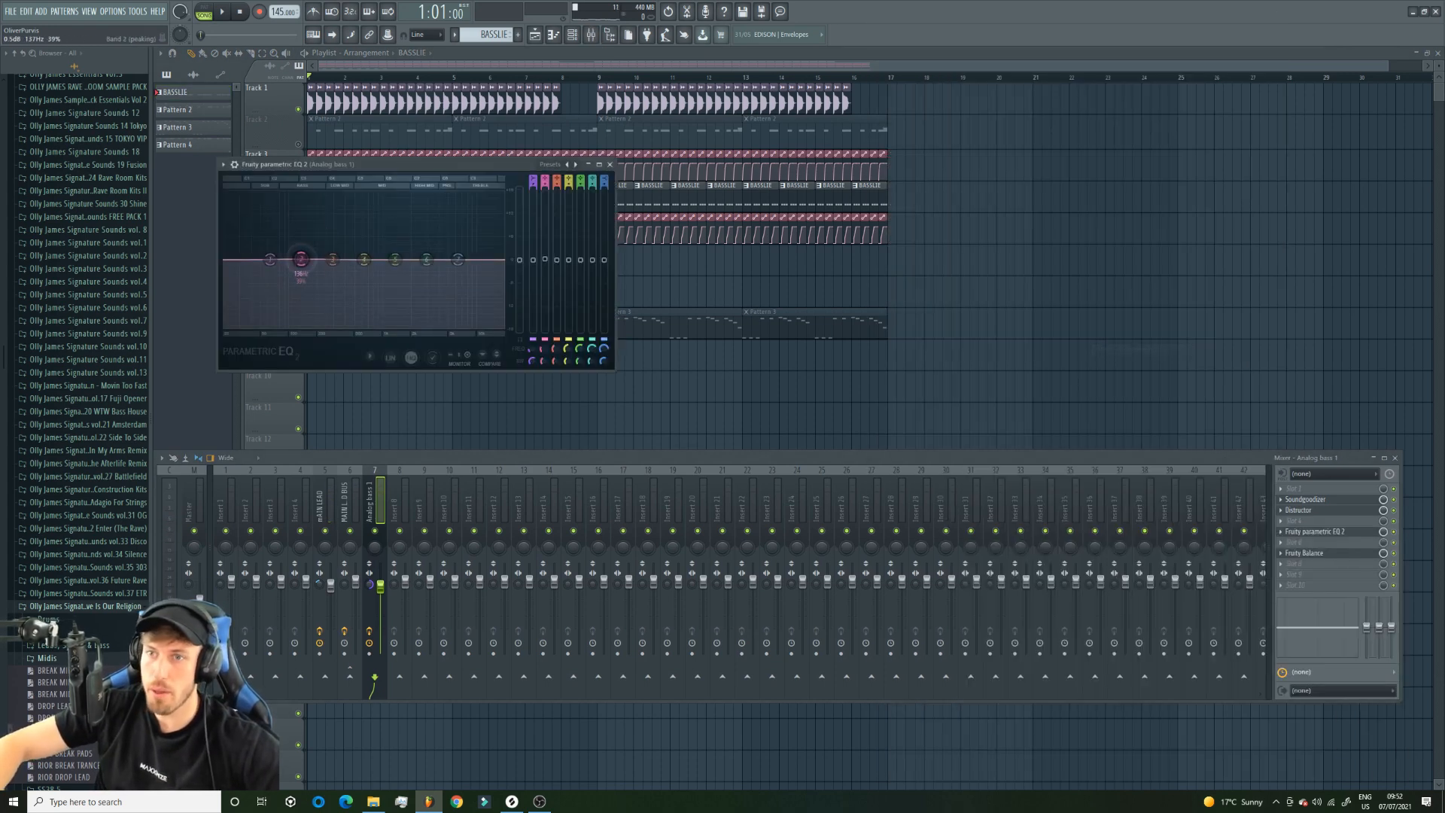
{"action": "key", "text": "space"}
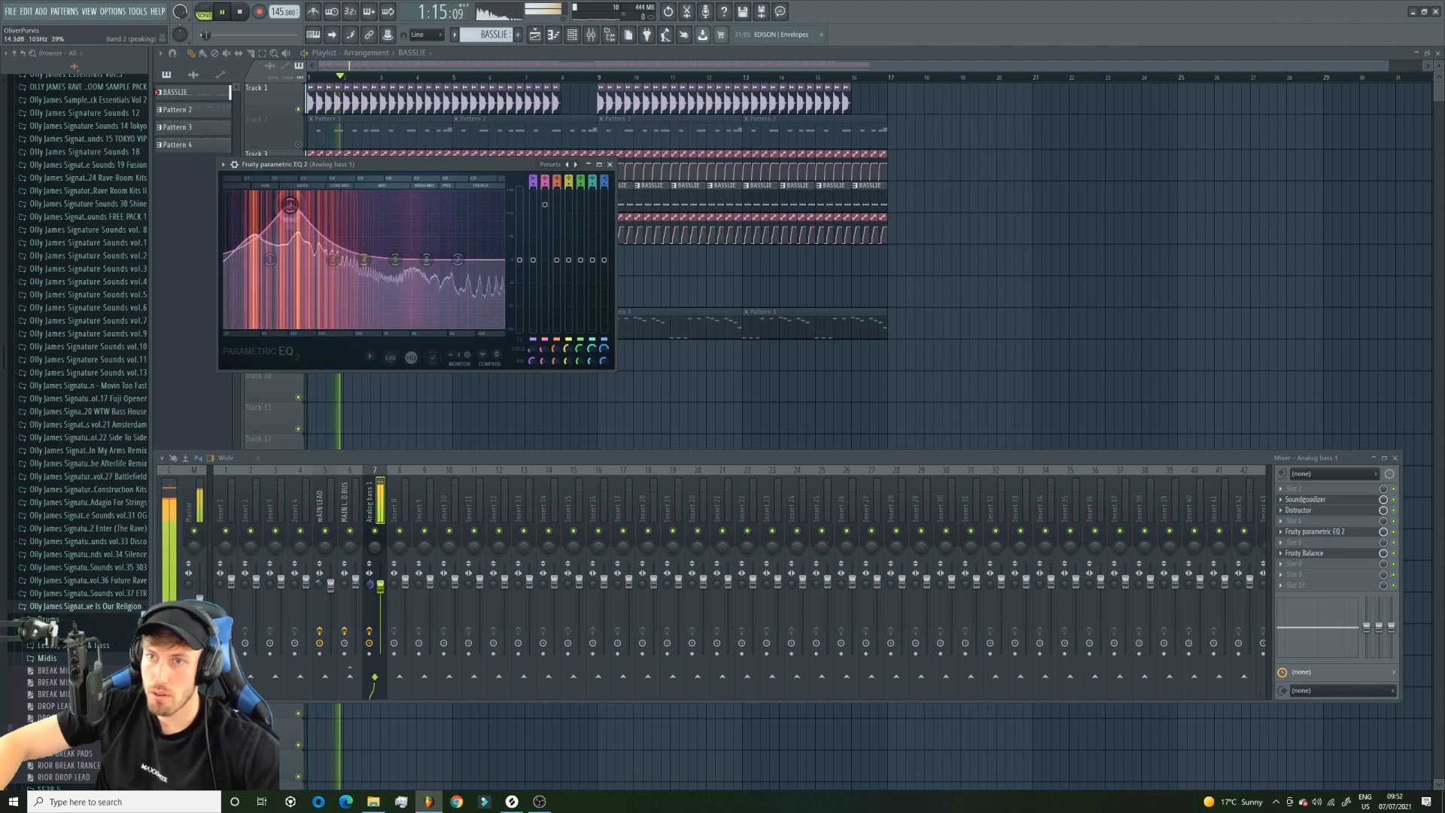
{"action": "mouse_move", "coordinate": [295, 243]}
{"action": "left_mouse_down"}
{"action": "mouse_move", "coordinate": [278, 252]}
{"action": "mouse_move", "coordinate": [298, 244]}
{"action": "left_mouse_up"}
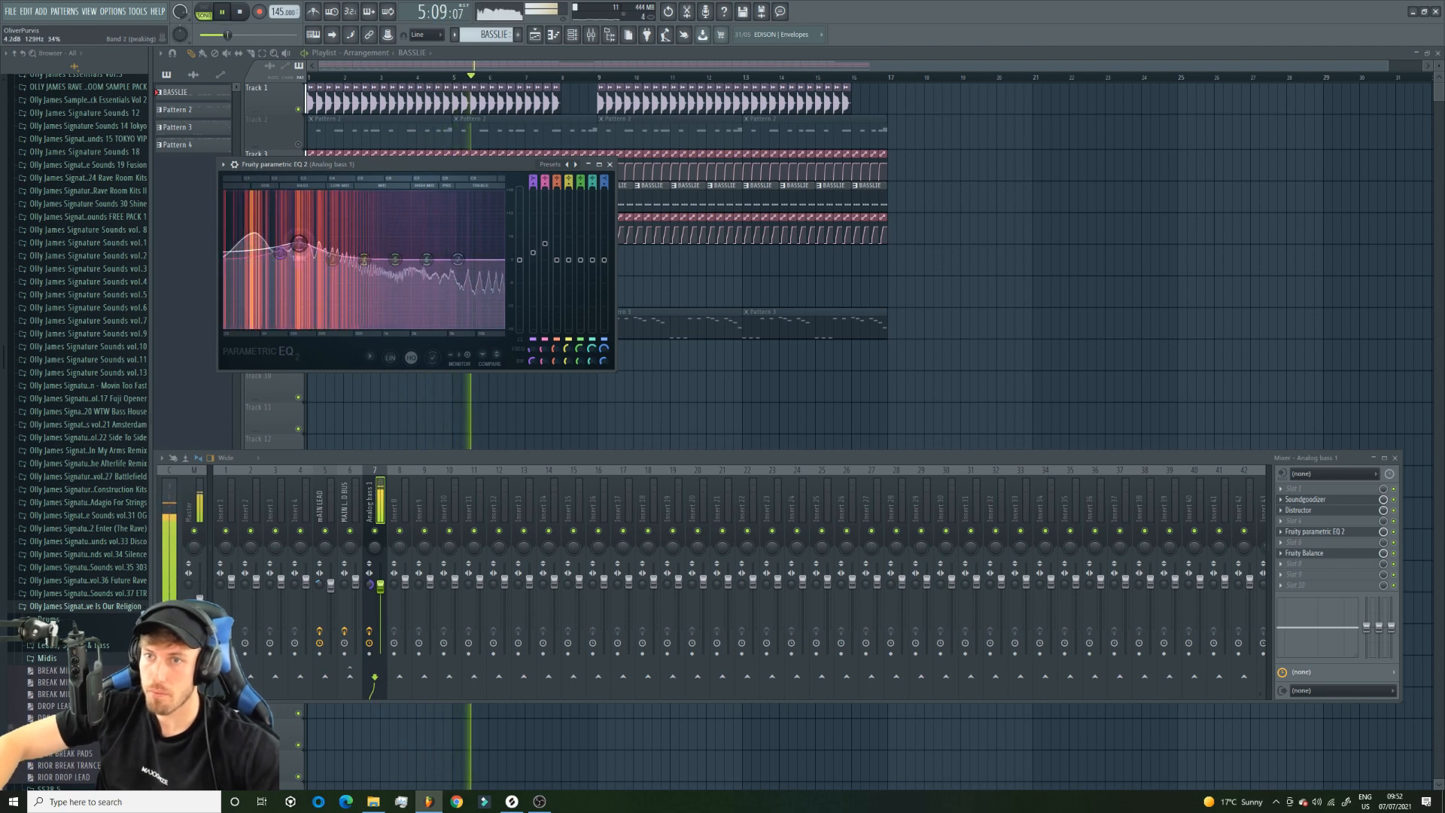
Unmute Track 2, boost the upper-mid and high bands of Analog bass 1's equalizer and lower its mixer level to 87%.
{"action": "left_click", "coordinate": [298, 144]}
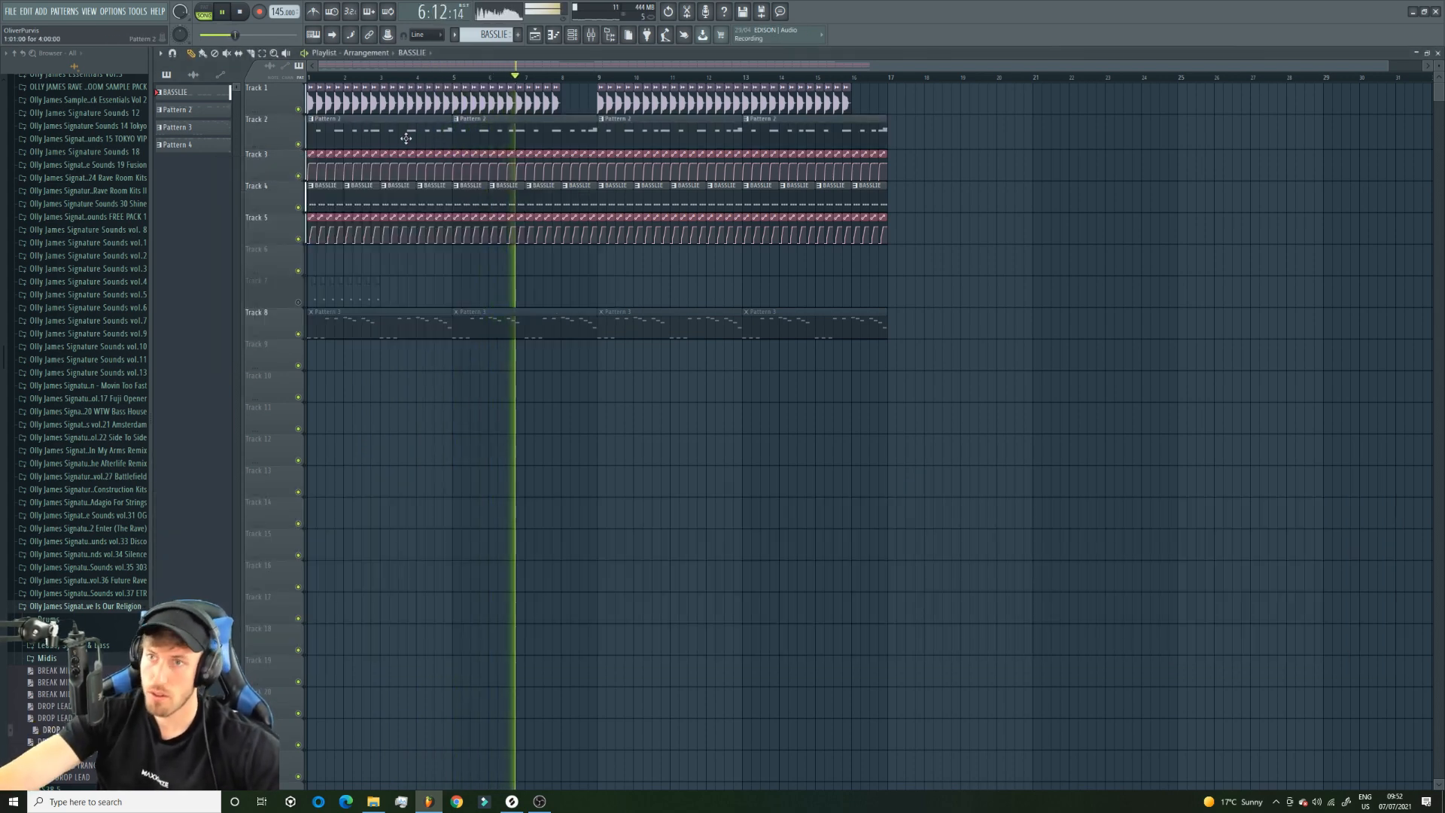
{"action": "left_click", "coordinate": [591, 35]}
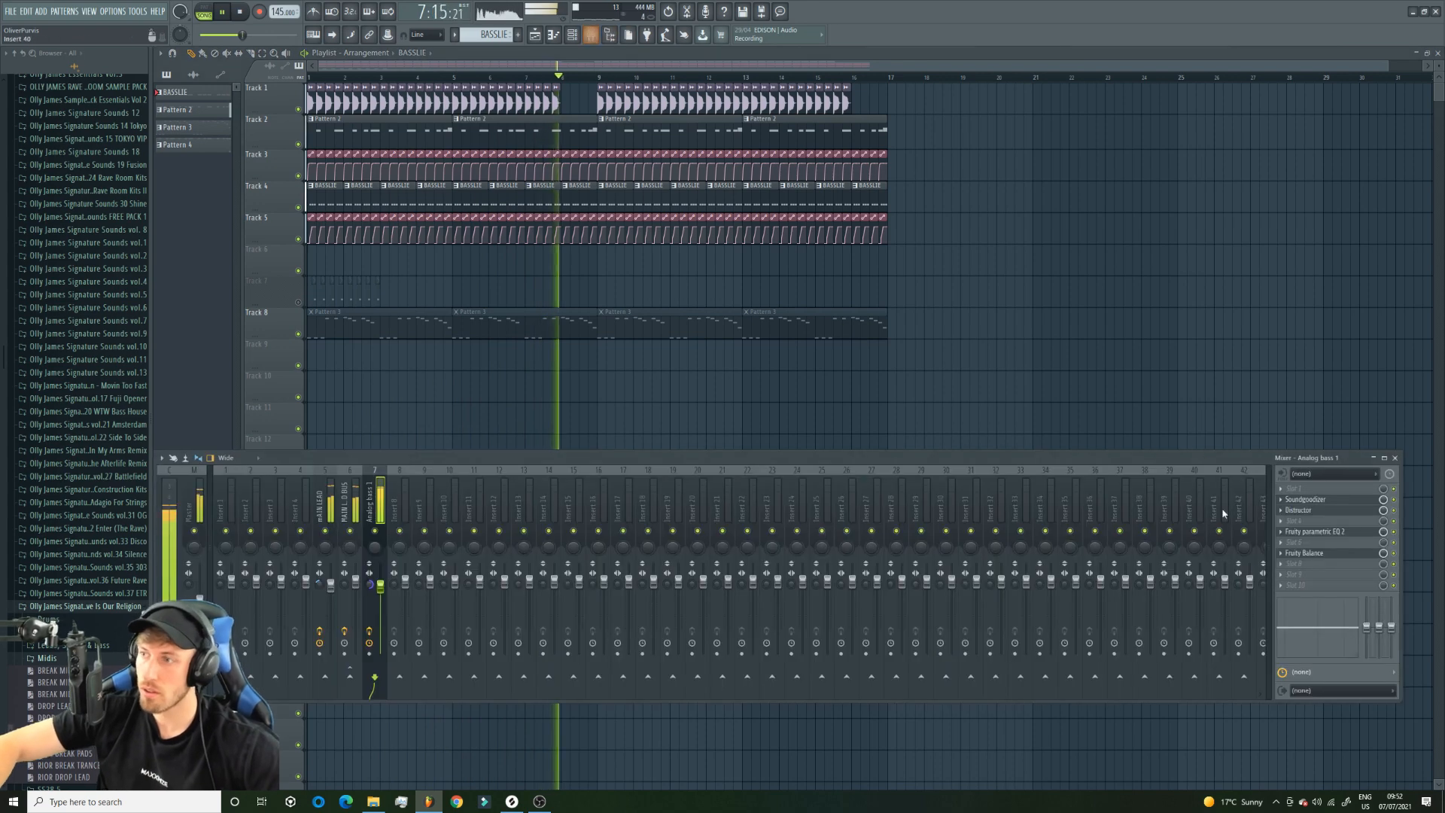
{"action": "left_click", "coordinate": [1324, 531]}
{"action": "key", "text": "space"}
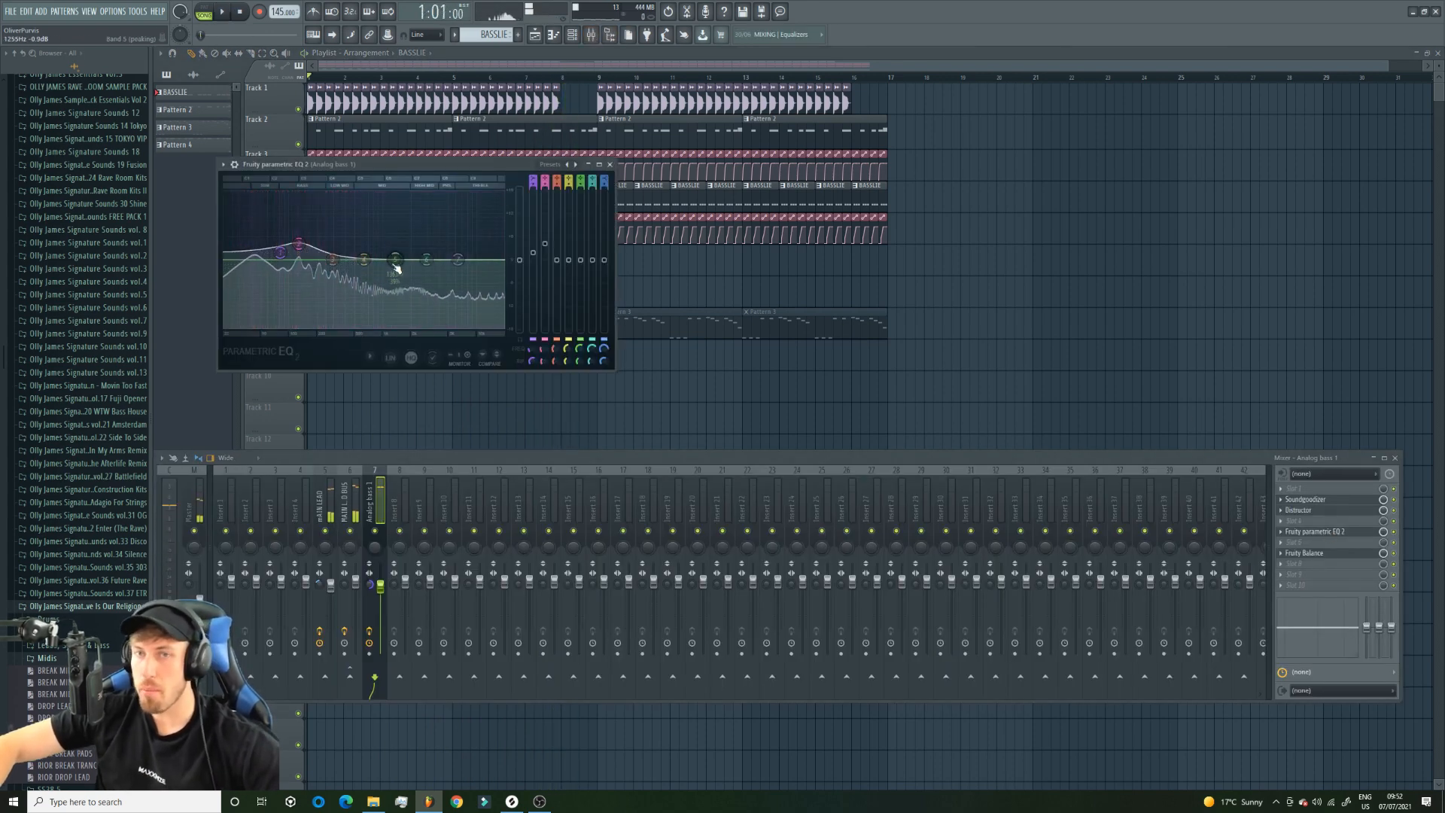
{"action": "left_click_drag", "start_coordinate": [380, 214], "coordinate": [459, 246]}
{"action": "left_click_drag", "start_coordinate": [380, 586], "coordinate": [380, 591]}
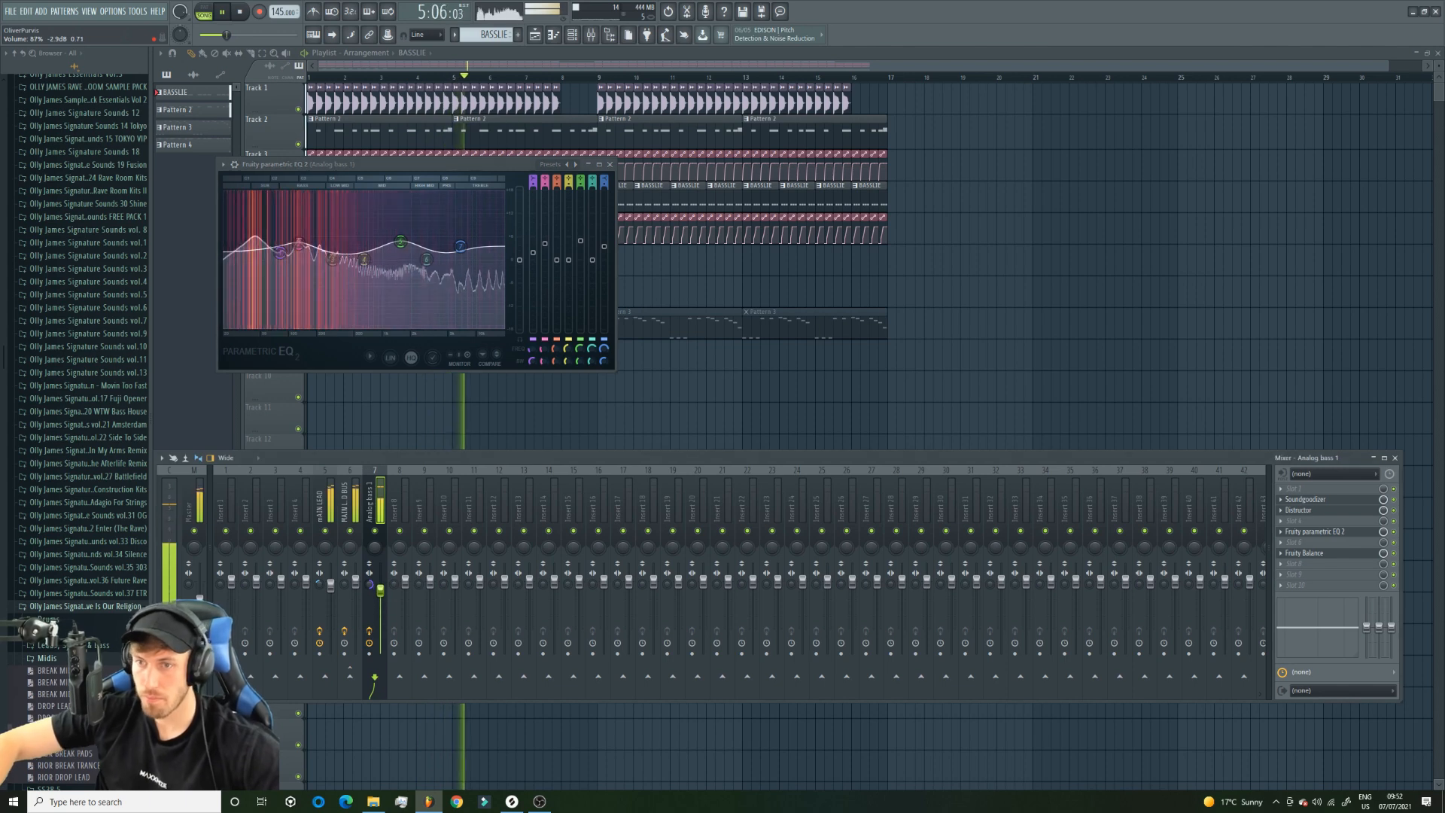
Play through the arrangement, stop playback and save the project as WTW STOCK PLUGINS.flp.
{"action": "left_click", "coordinate": [11, 15]}
{"action": "left_click", "coordinate": [465, 63]}
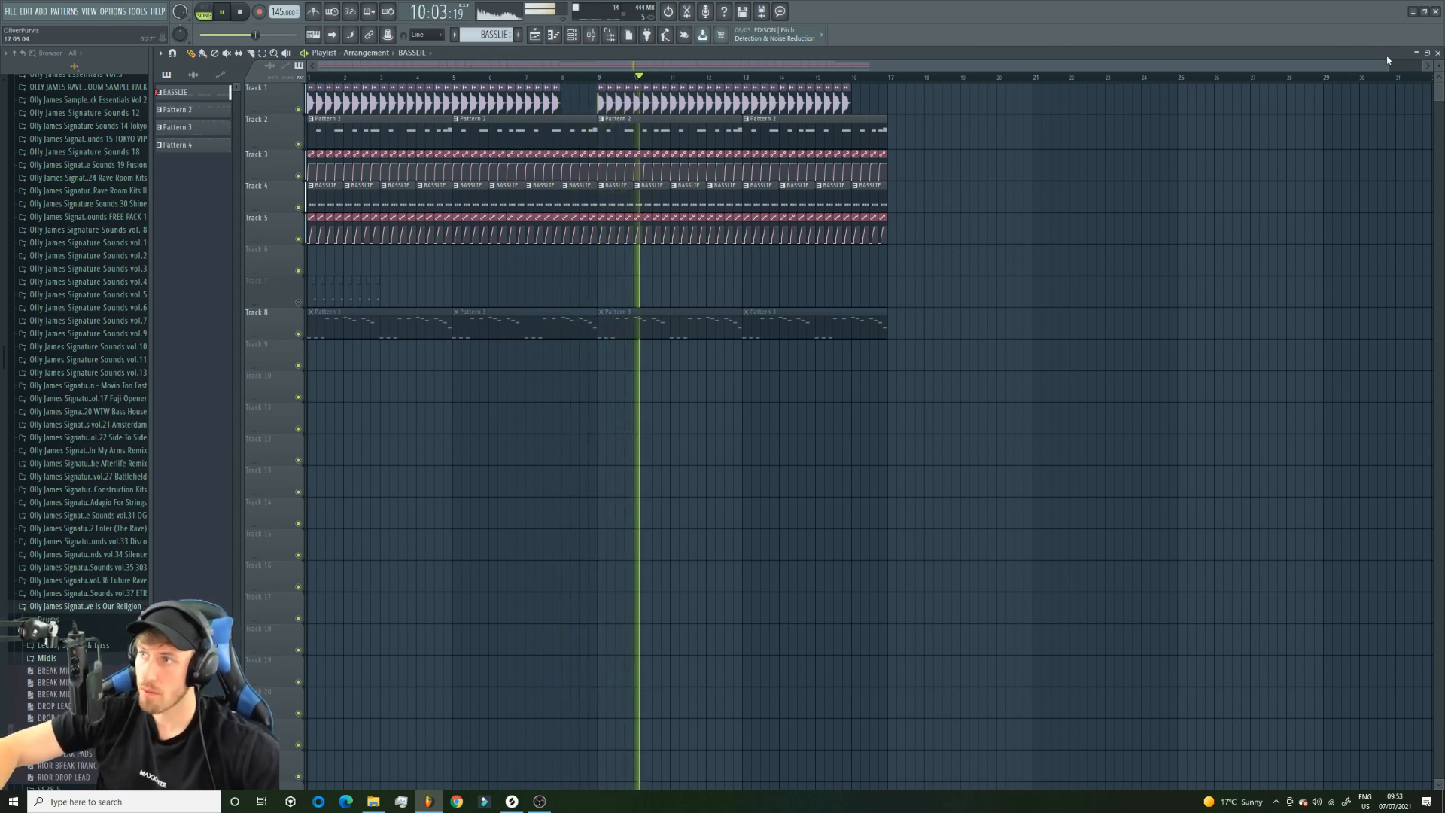
{"action": "left_click_drag", "start_coordinate": [1387, 66], "coordinate": [1422, 66]}
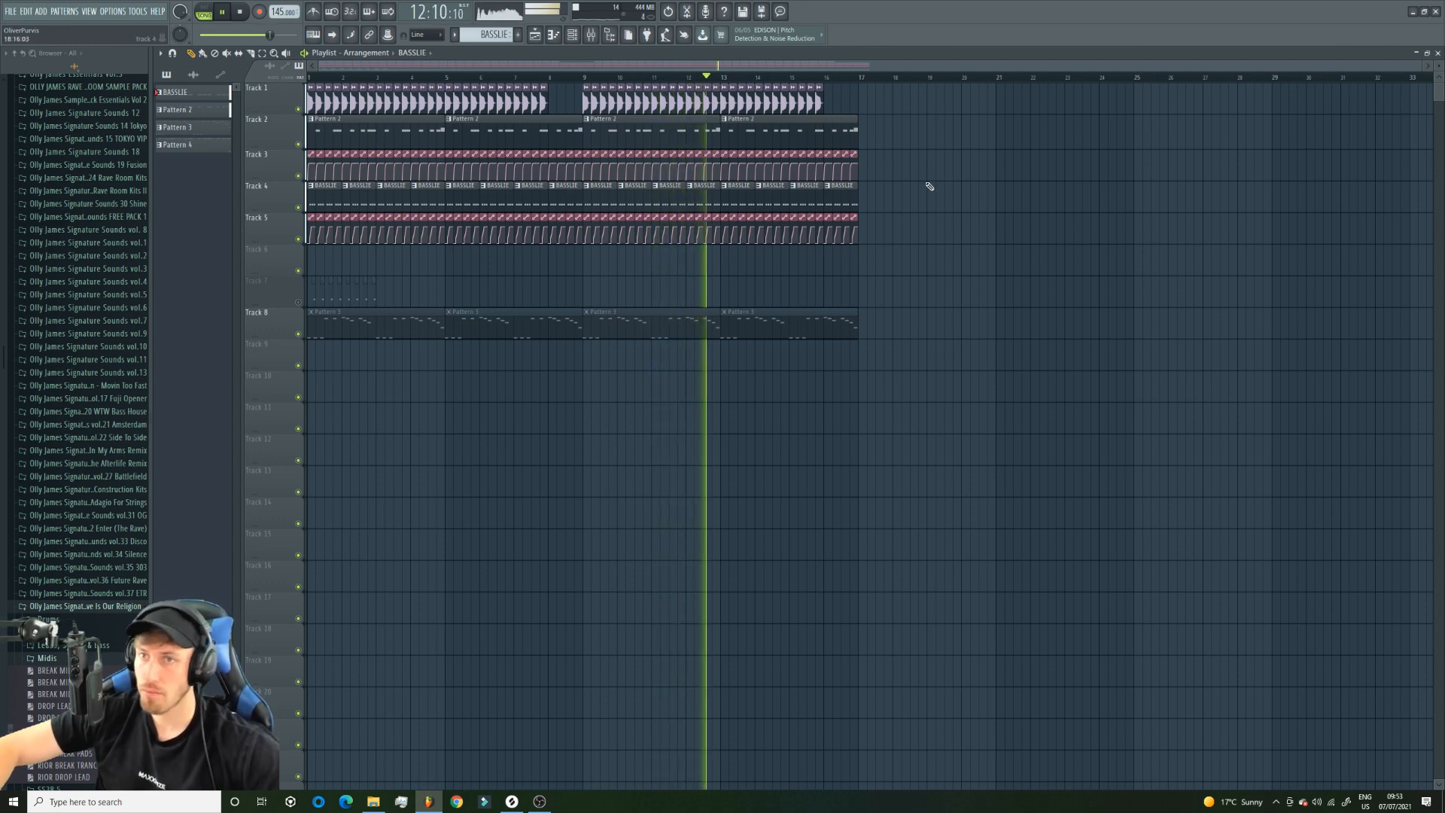
{"action": "key", "text": "space"}
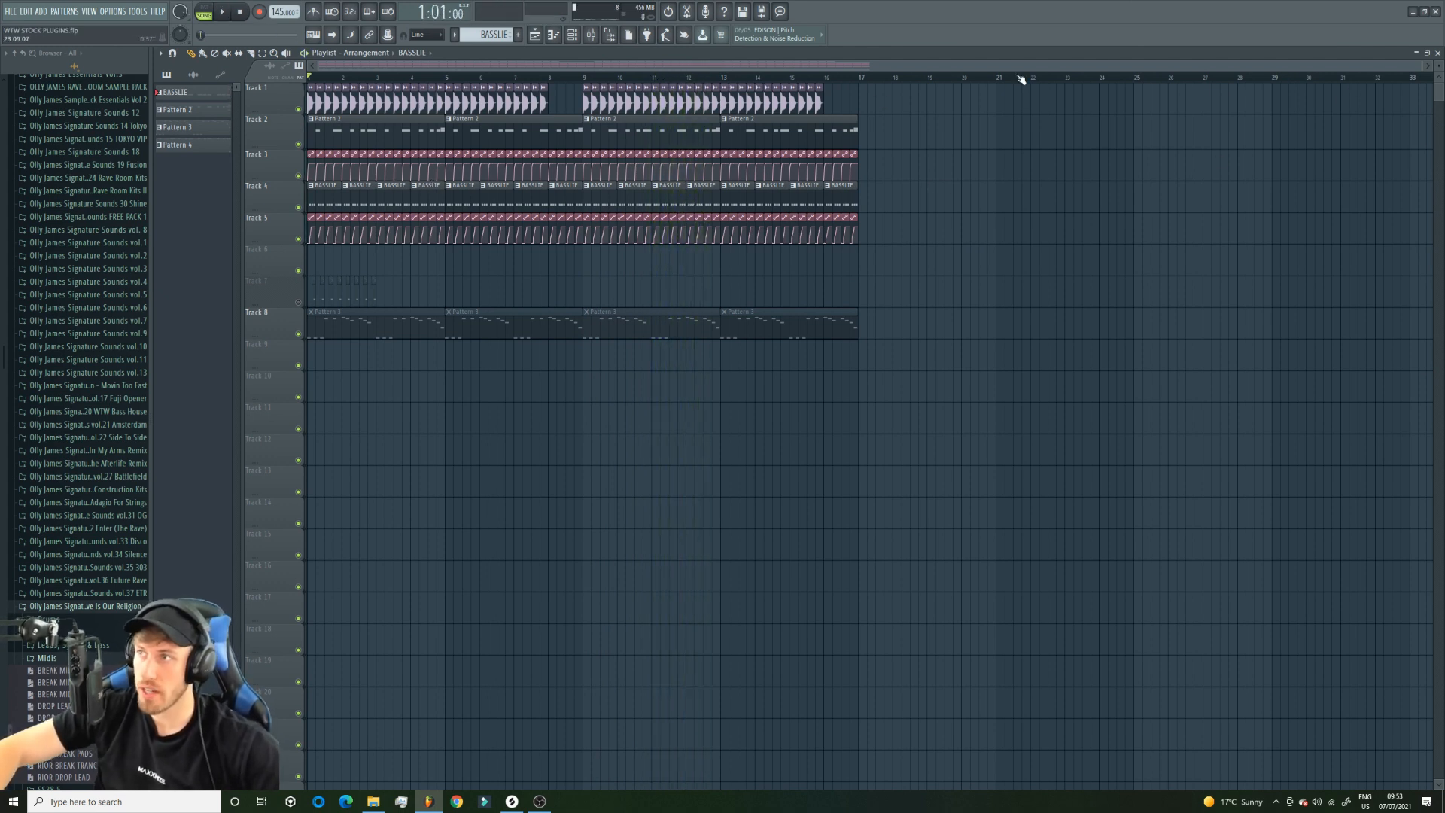
Check the MAIN LEAD BUS effects, select the full arrangement range and delete the short leftover clips on Track 7.
{"action": "left_click", "coordinate": [592, 35]}
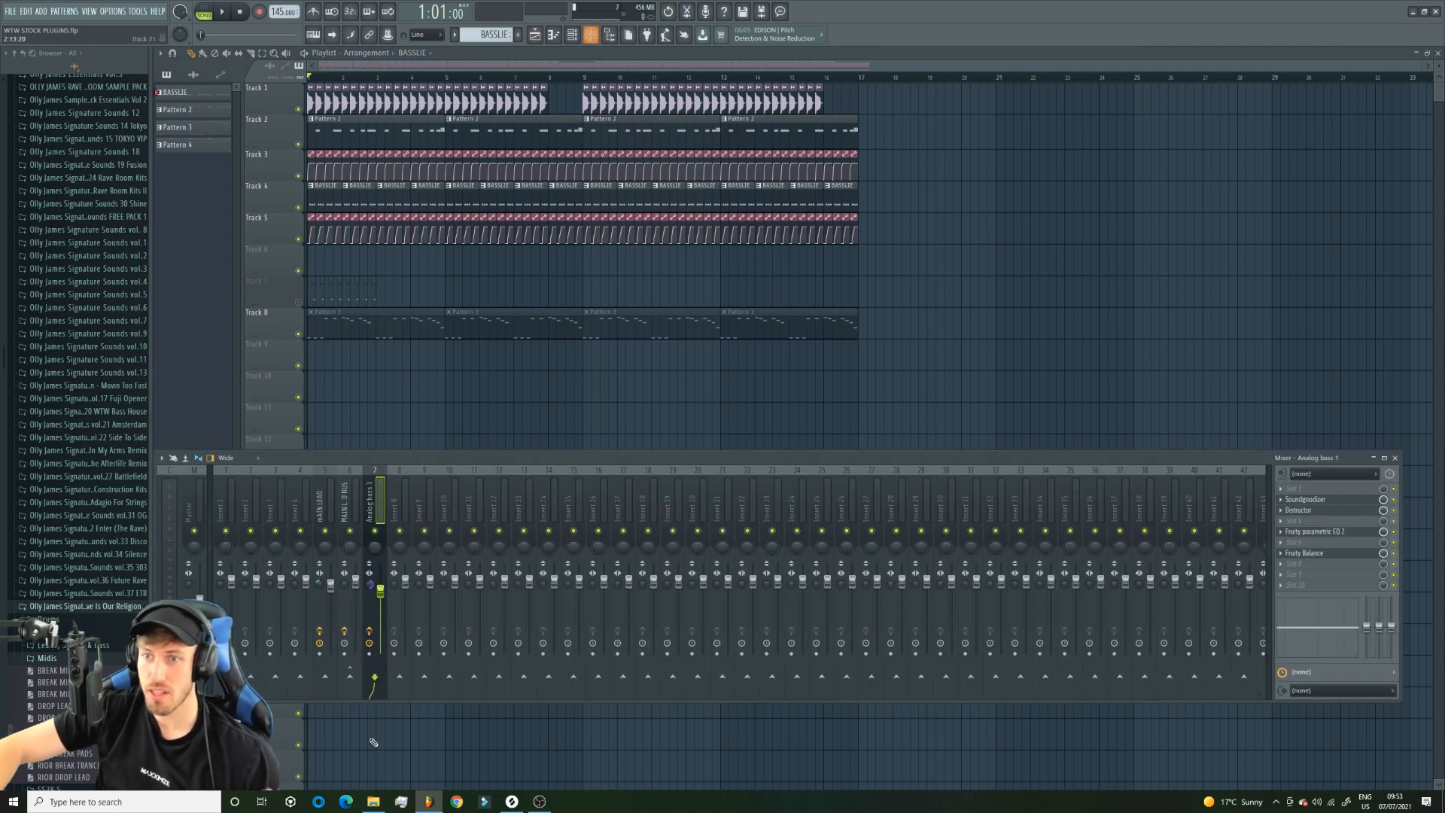
{"action": "left_click", "coordinate": [357, 499]}
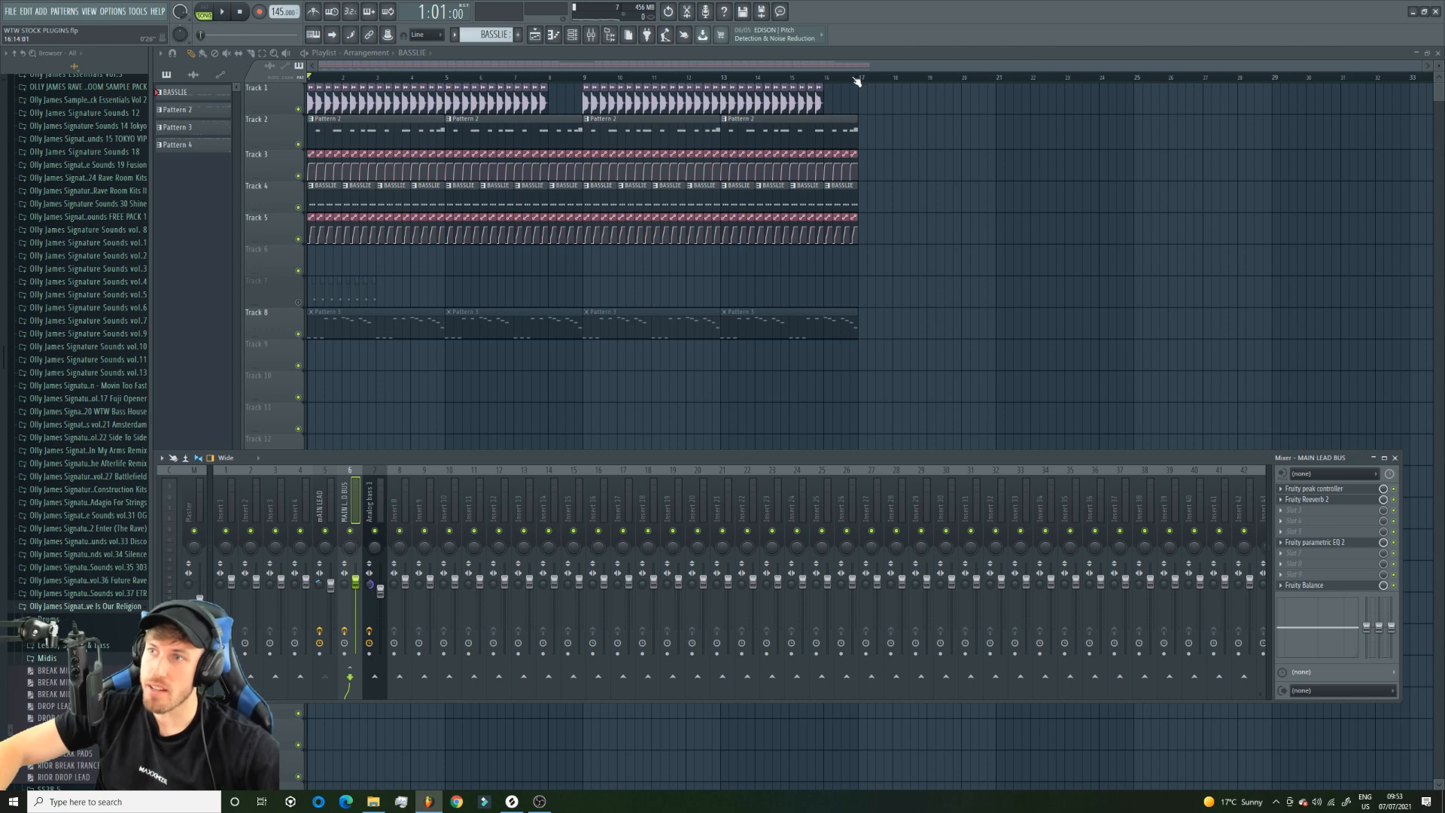
{"action": "left_click_drag", "start_coordinate": [855, 79], "coordinate": [310, 77]}
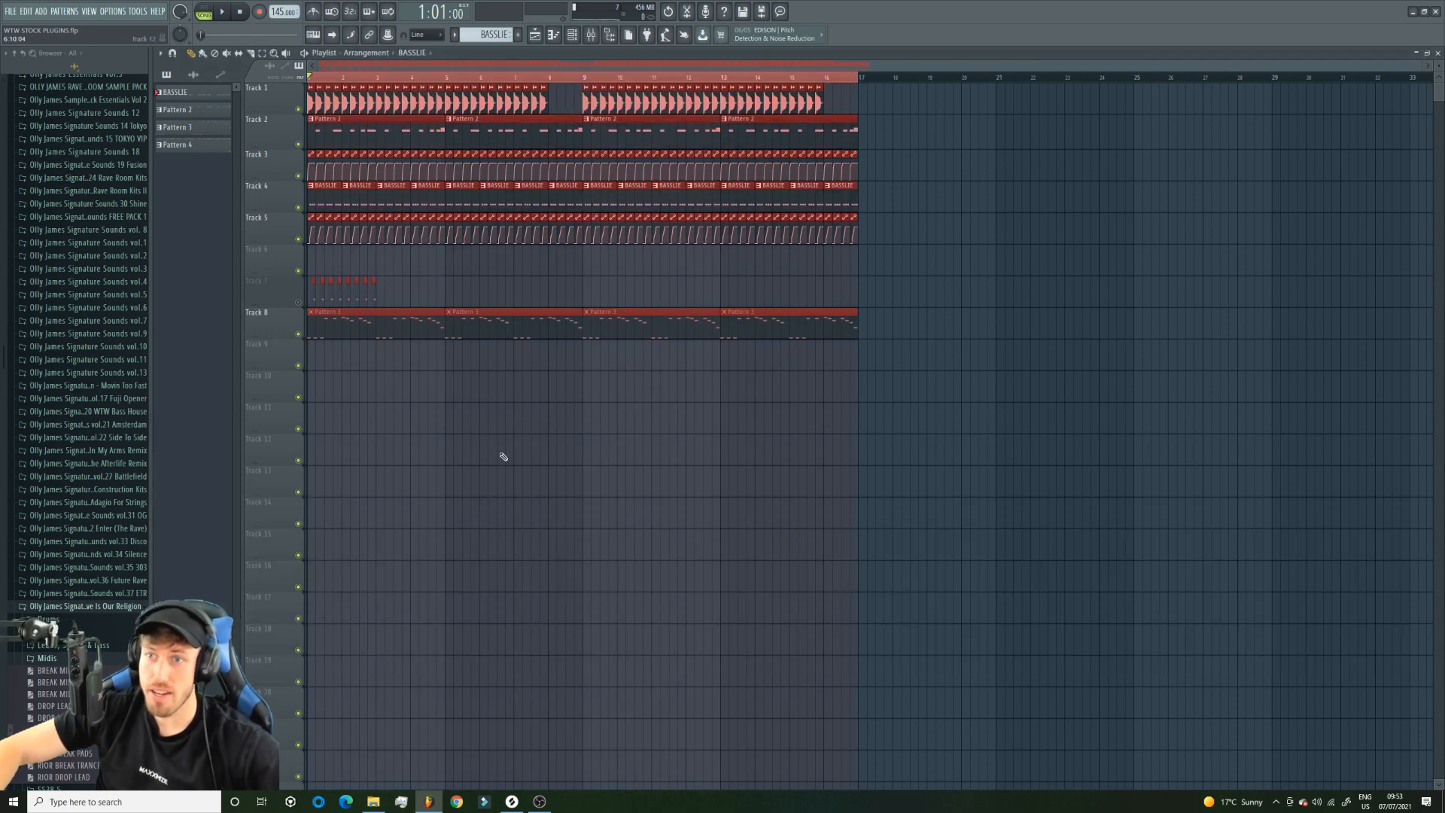
{"action": "left_click_drag", "start_coordinate": [384, 294], "coordinate": [310, 291]}
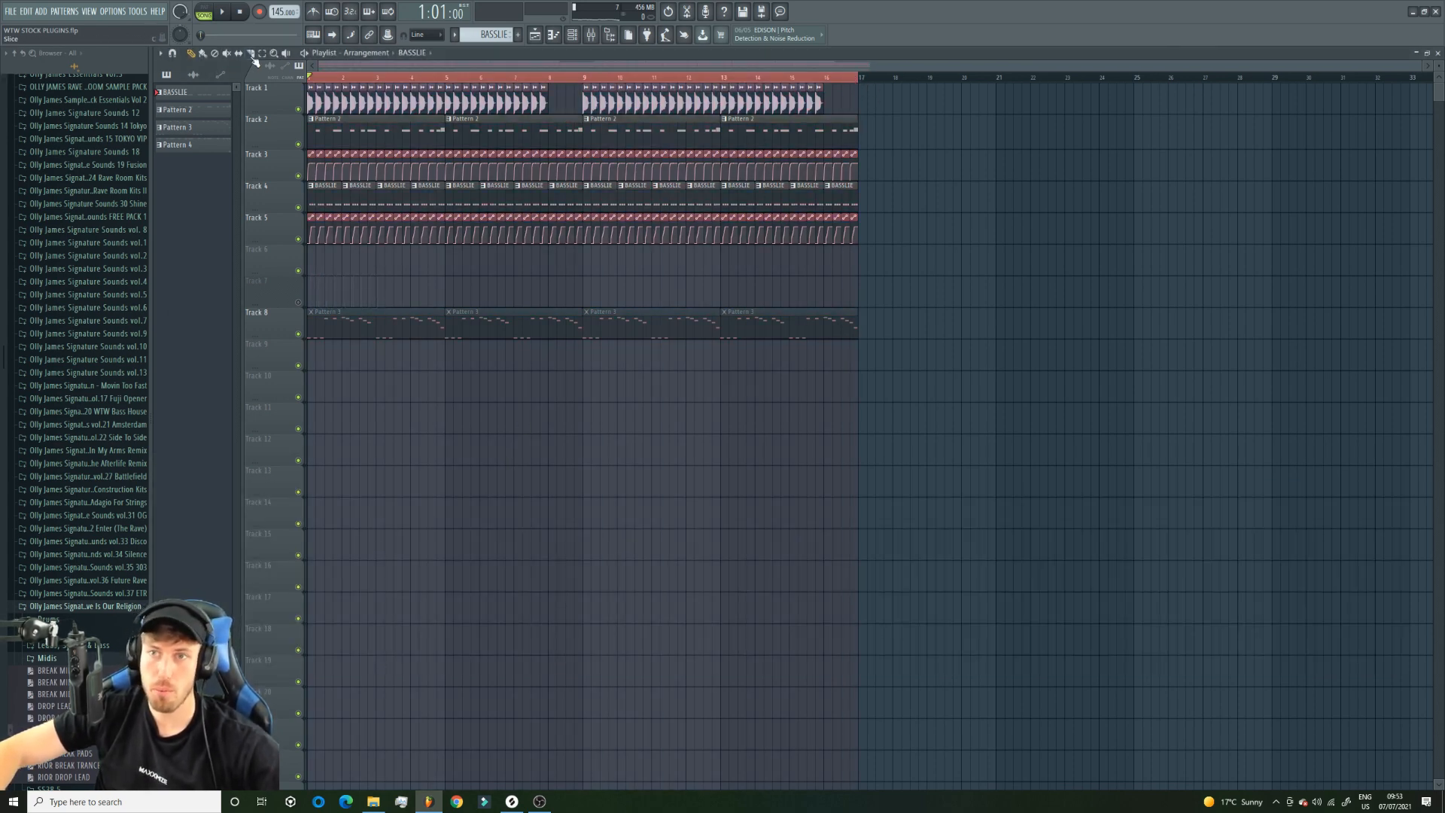
Move all playlist clips eight bars later to start at bar 9 and place a Pattern 2 clip at bar 5 on Track 2.
{"action": "key", "text": "ctrl+a"}
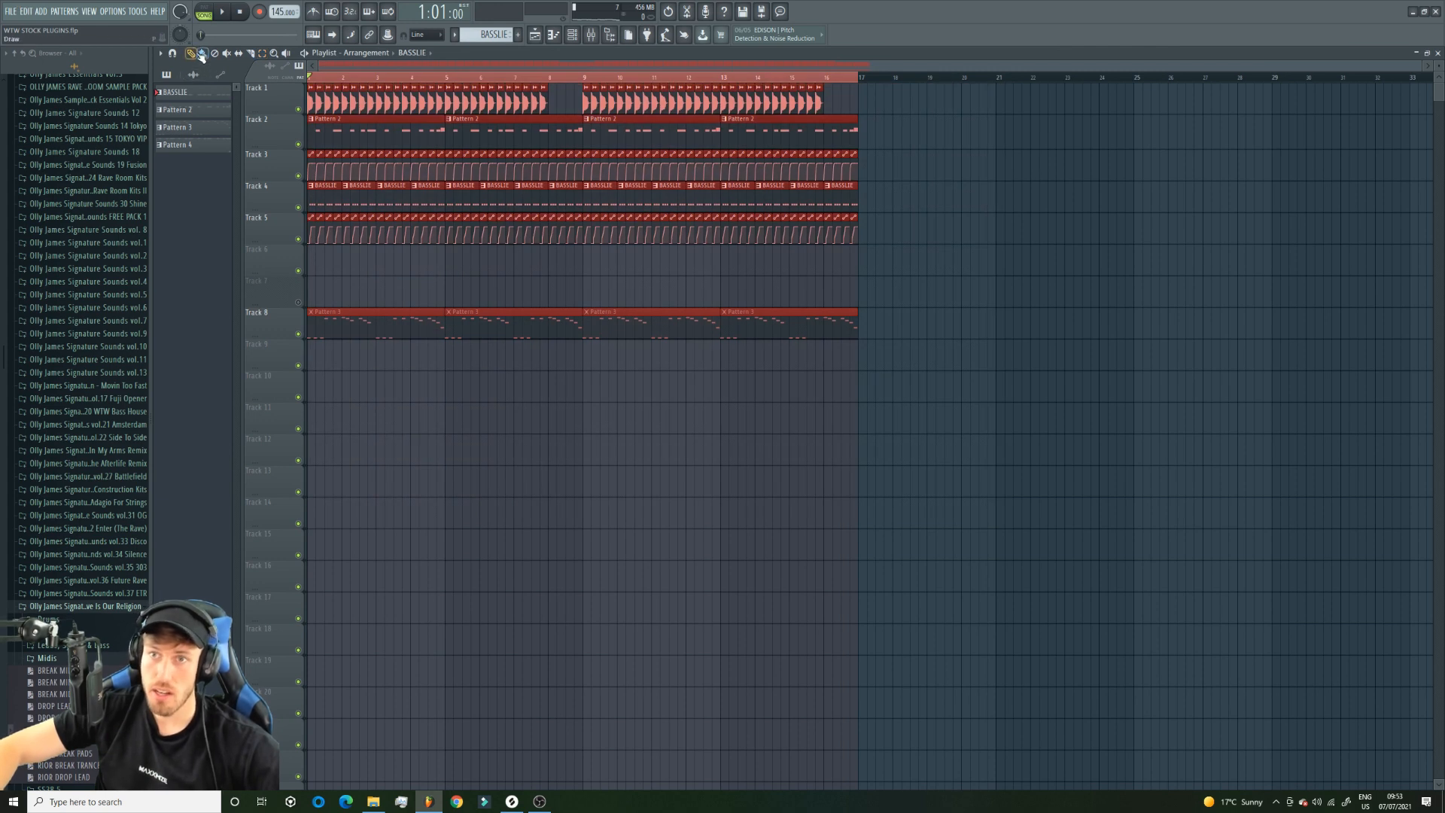
{"action": "left_click_drag", "start_coordinate": [361, 144], "coordinate": [635, 107]}
{"action": "left_click_drag", "start_coordinate": [558, 79], "coordinate": [860, 78]}
{"action": "left_click", "coordinate": [775, 409]}
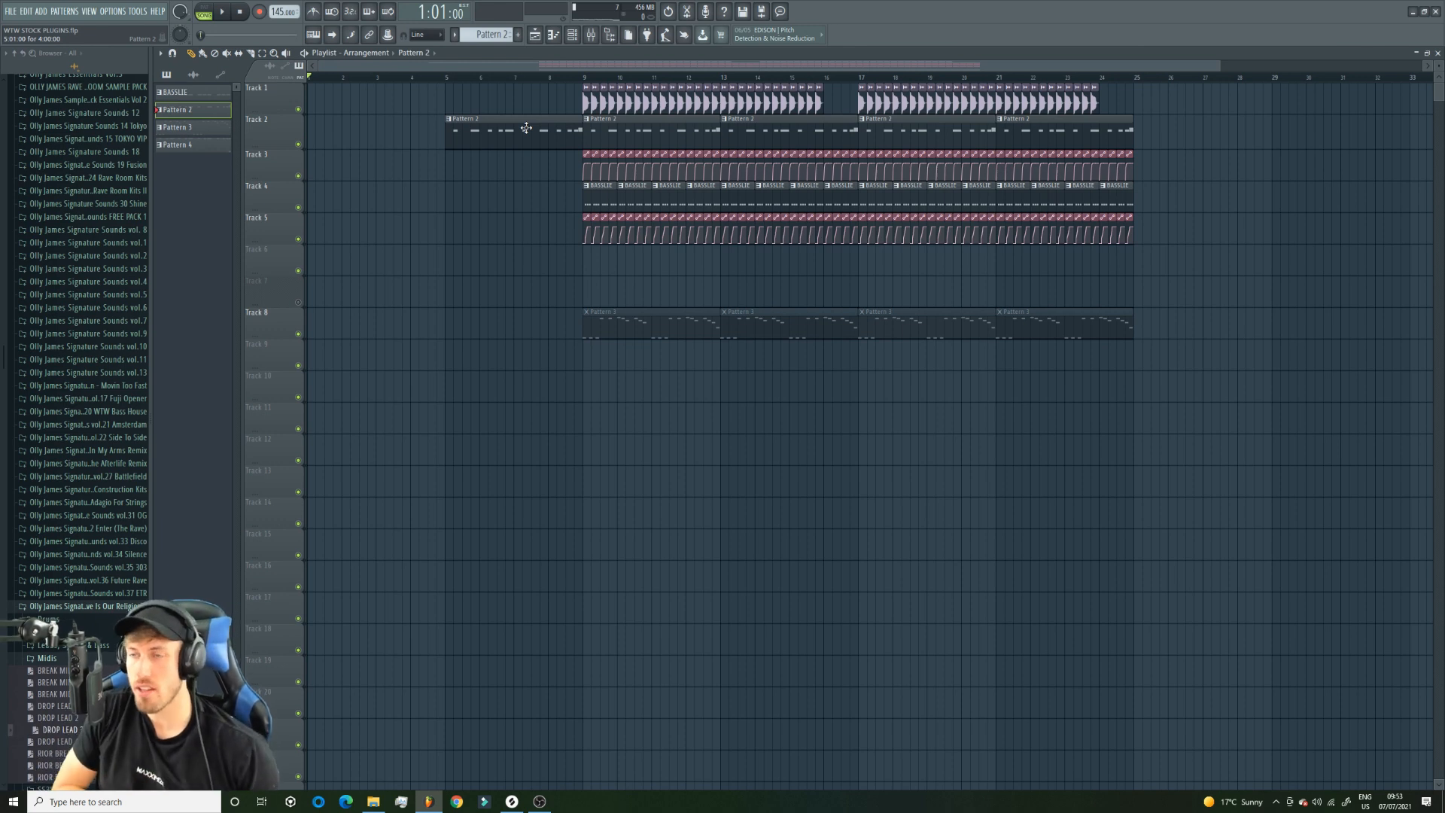
Delete the Pattern 2 clip at bar 5 and start the clips on Tracks 1, 3, 4 and 5 at bar 11.
{"action": "right_click", "coordinate": [583, 117]}
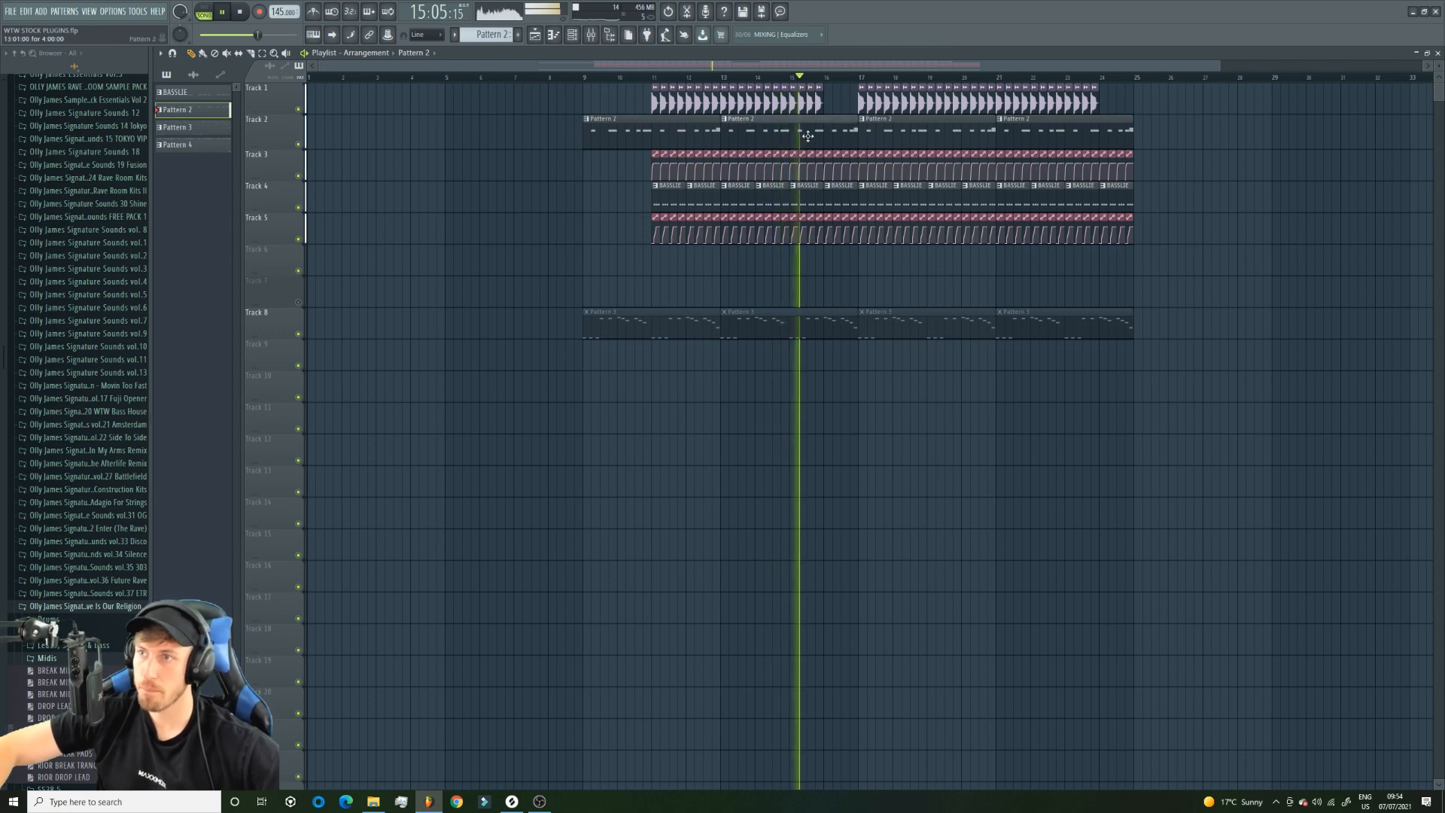
{"action": "left_click", "coordinate": [552, 34]}
{"action": "left_click", "coordinate": [536, 35]}
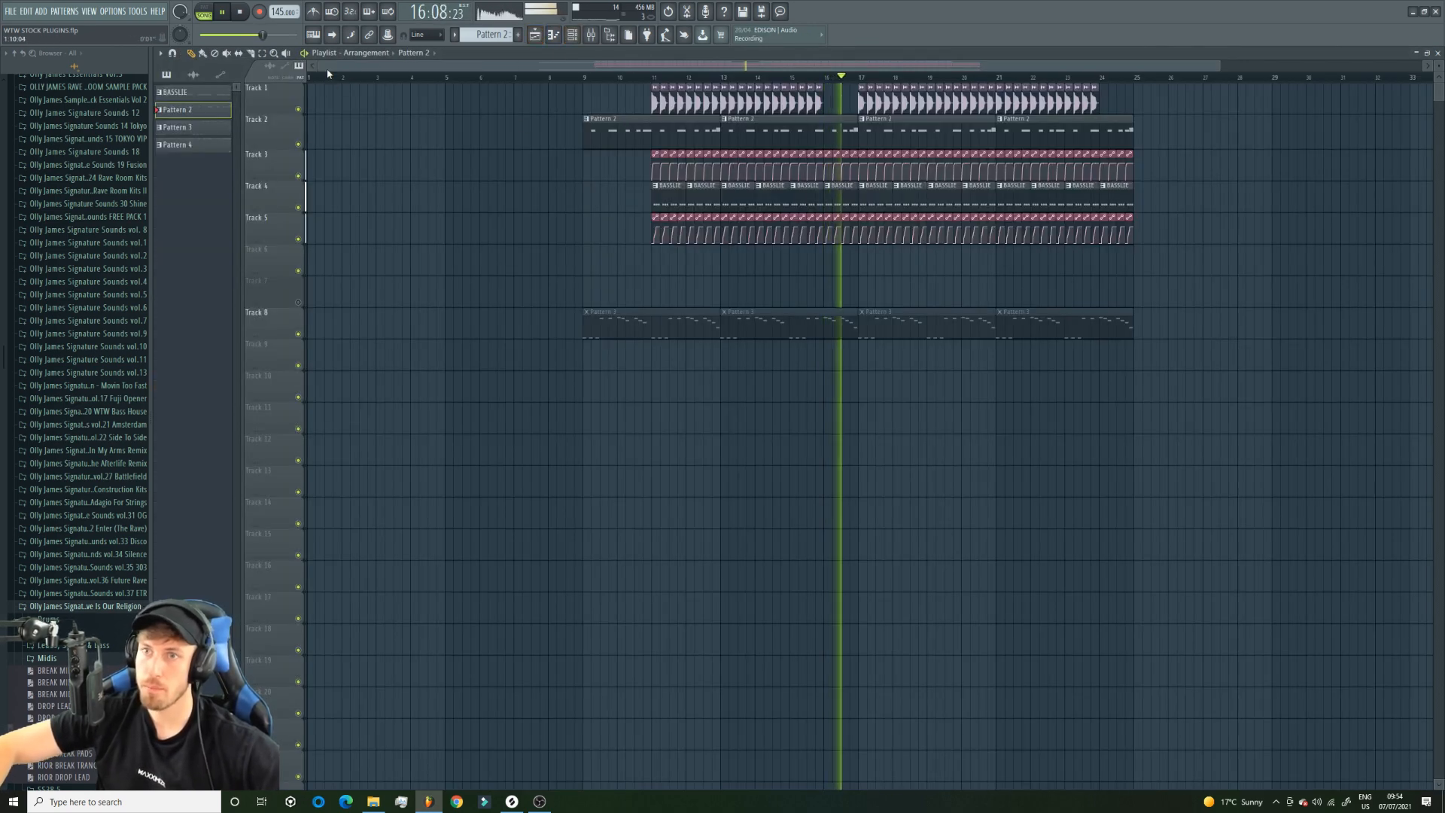
Reshape the MAIN LEAD BUS volume automation on Track 3 so the lead rises sooner after each kick, adjusting the curve's tension.
{"action": "left_click_drag", "start_coordinate": [1219, 66], "coordinate": [509, 167]}
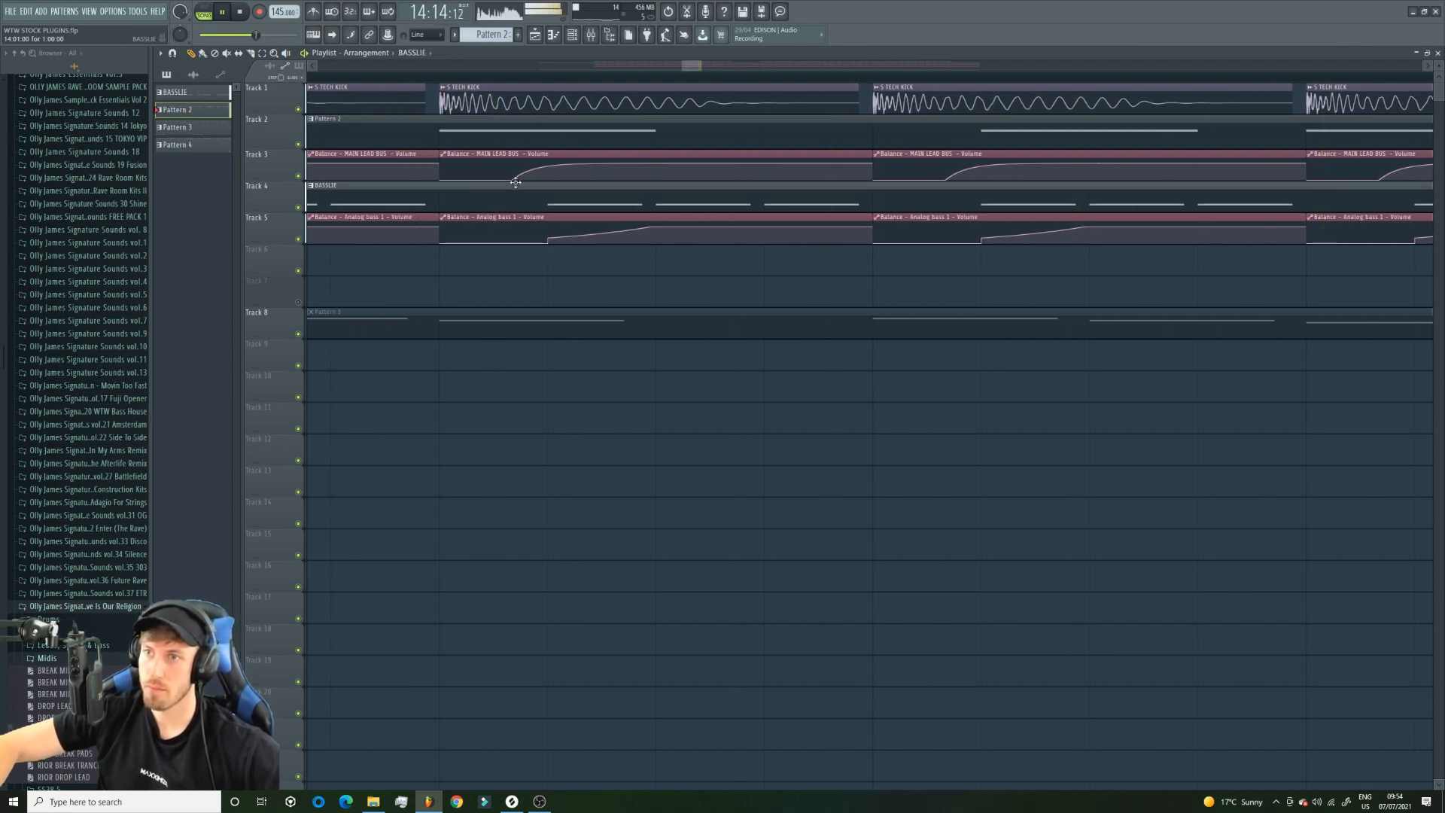
{"action": "left_click", "coordinate": [516, 183]}
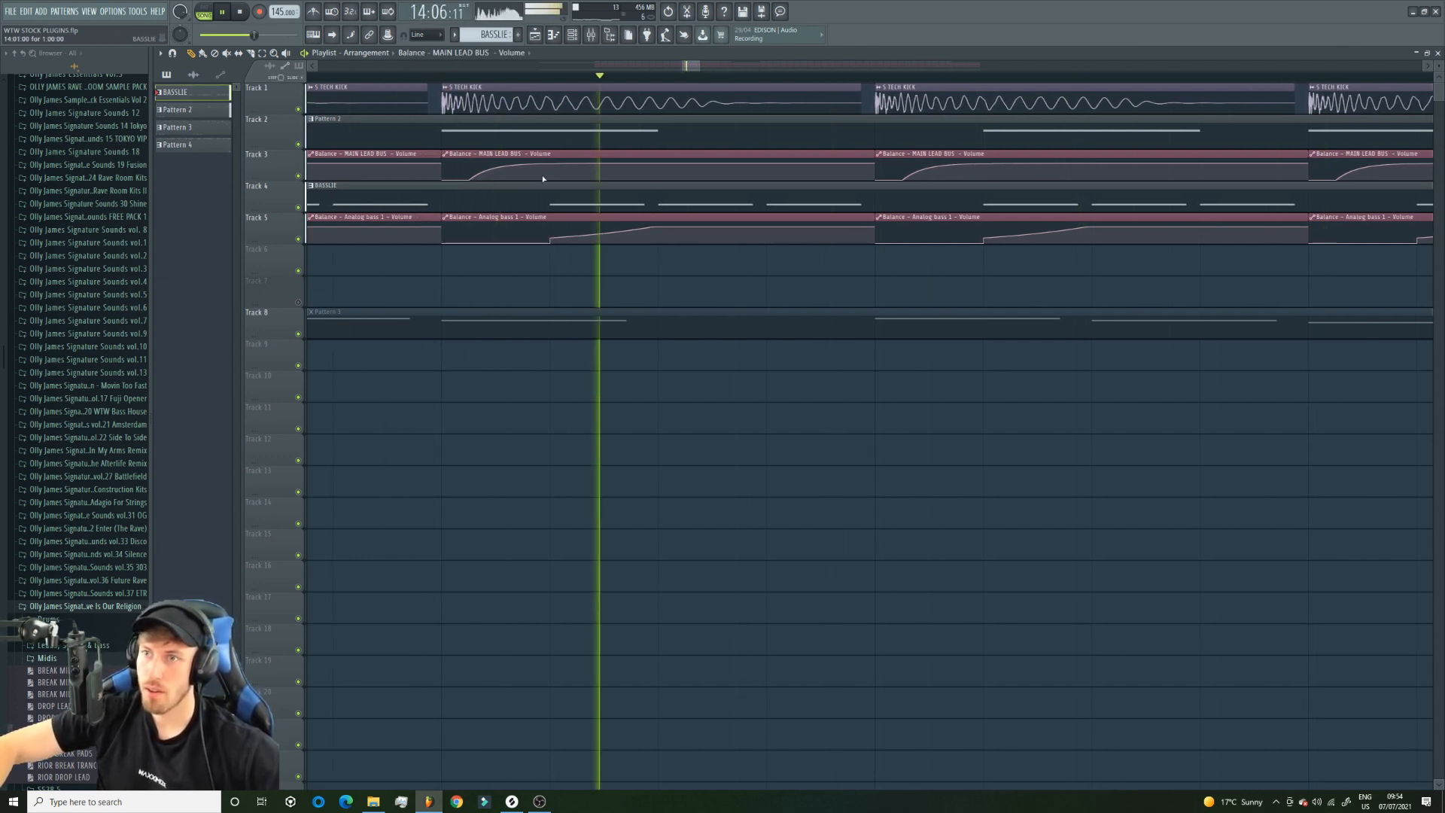
{"action": "left_click_drag", "start_coordinate": [544, 163], "coordinate": [546, 164]}
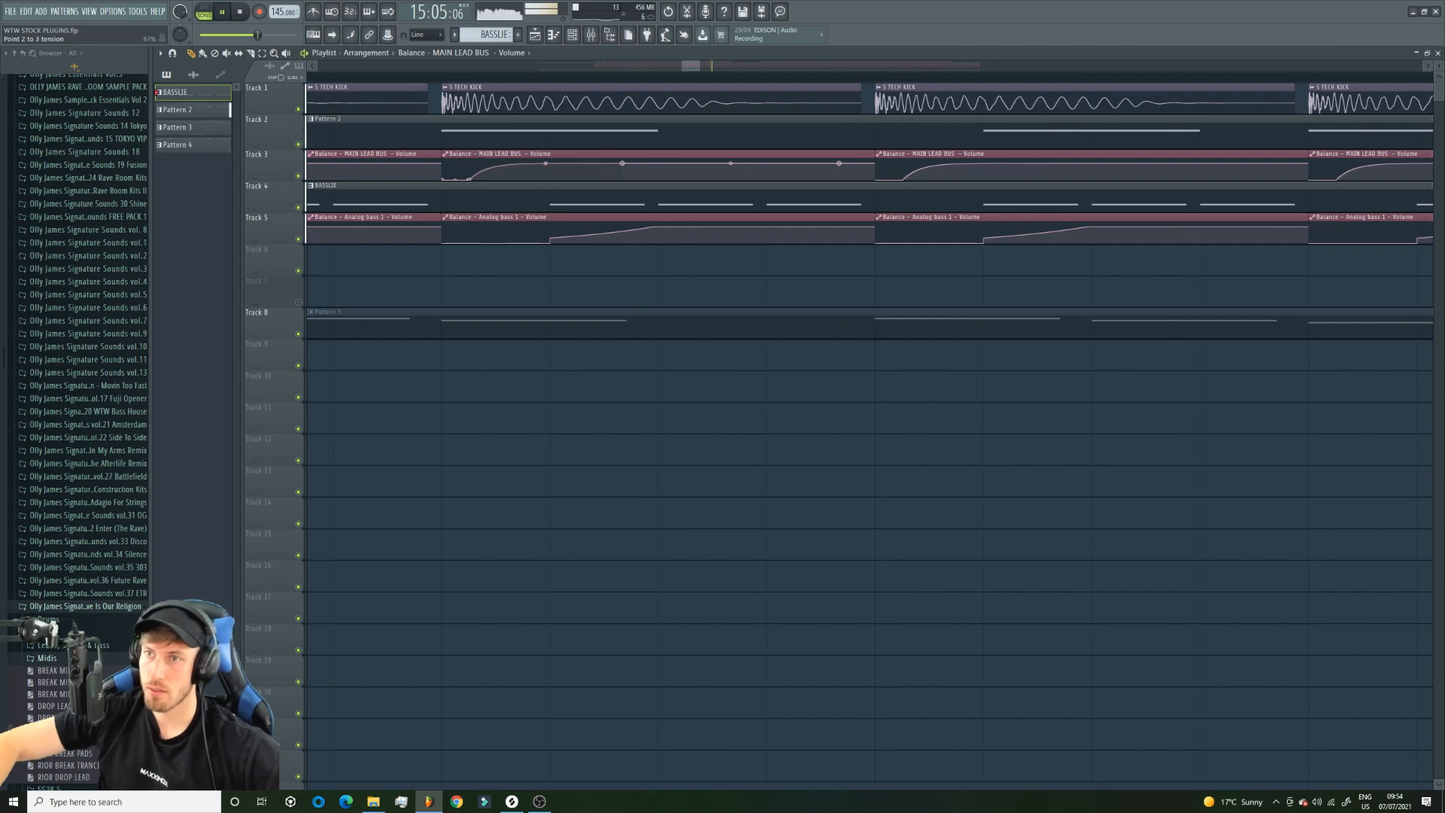